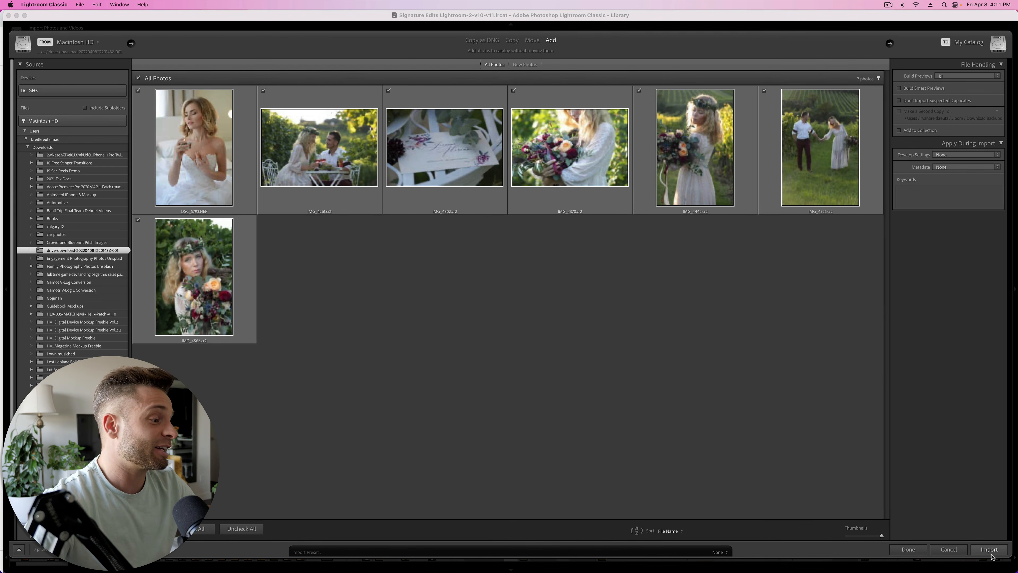
Import all seven selected photos into the catalog and open the bridal portrait DSC_5793.NEF for developing
{"action": "left_click", "coordinate": [990, 549]}
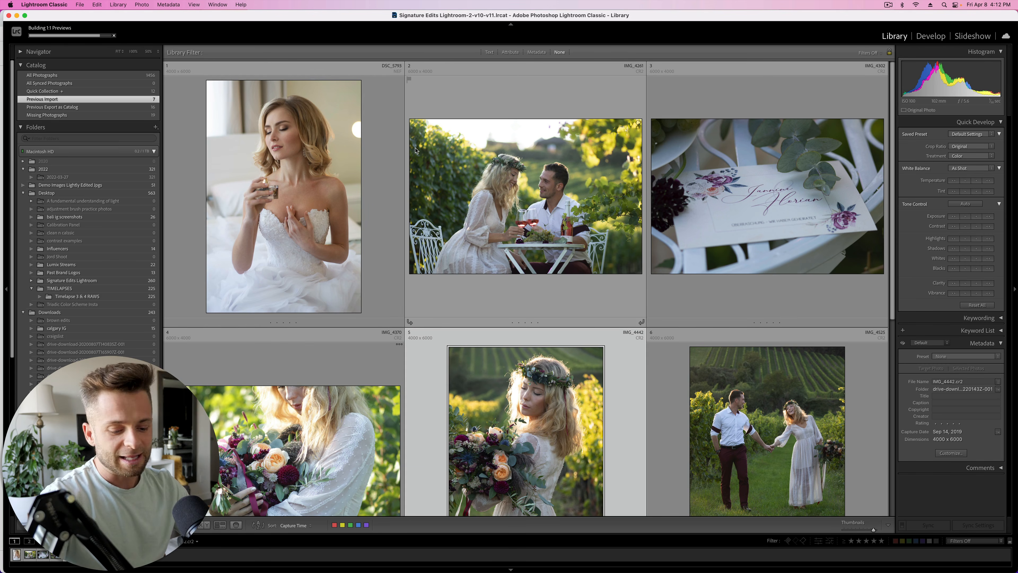
{"action": "key", "text": "d"}
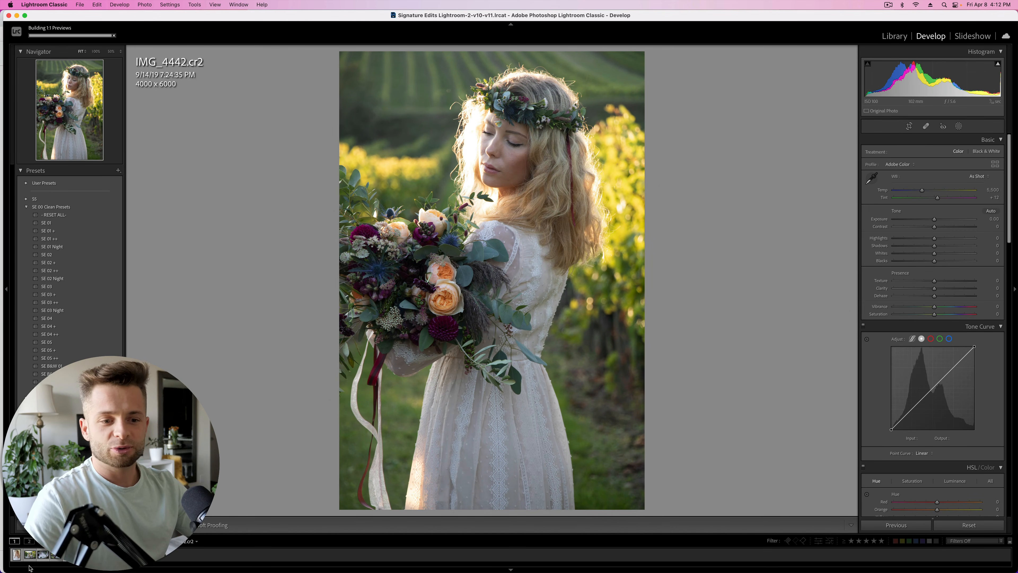
{"action": "left_click", "coordinate": [20, 558]}
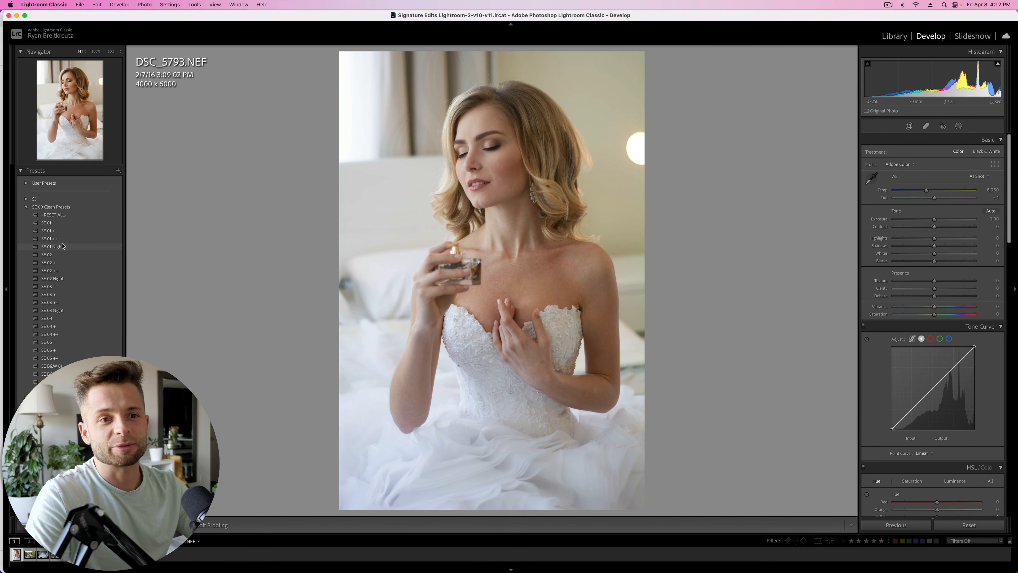
Try several SE 00 Clean Presets on the portrait, including SE 01 ++, SE 04 ++ and SE 05, ending on SE 03
{"action": "left_click", "coordinate": [50, 239]}
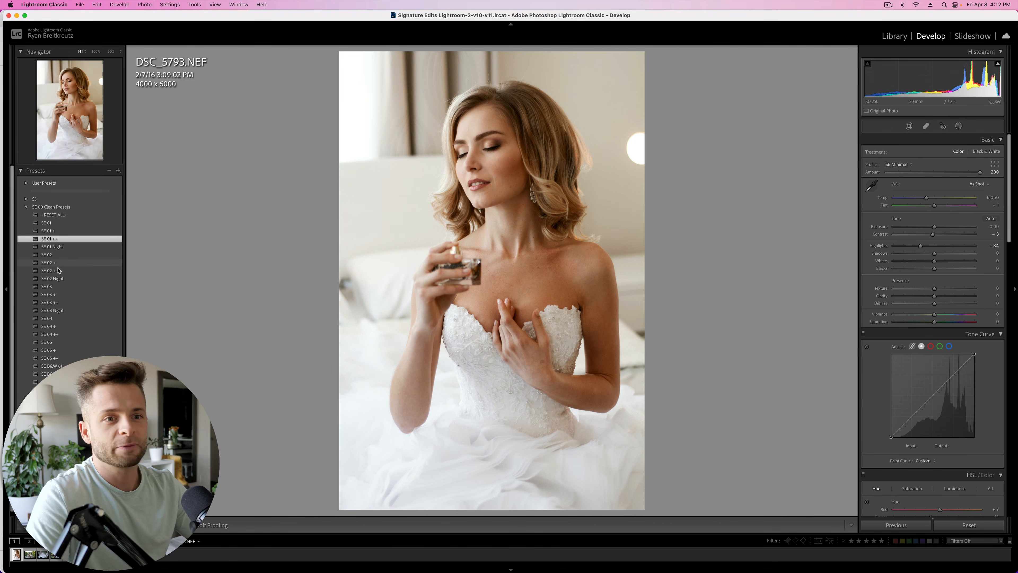
{"action": "left_click", "coordinate": [56, 286]}
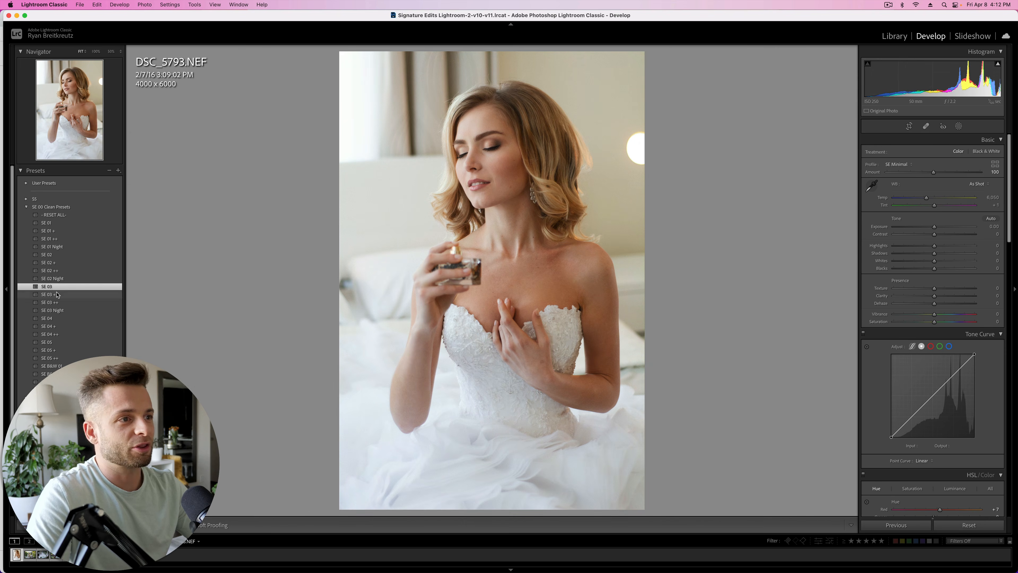
{"action": "left_click", "coordinate": [58, 318]}
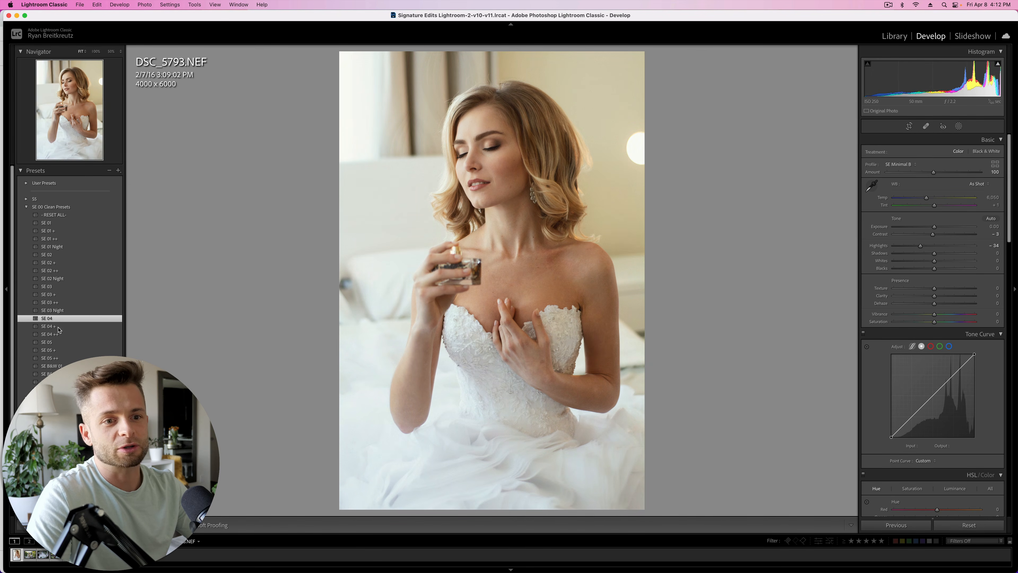
{"action": "left_click", "coordinate": [56, 326]}
{"action": "left_click", "coordinate": [57, 334]}
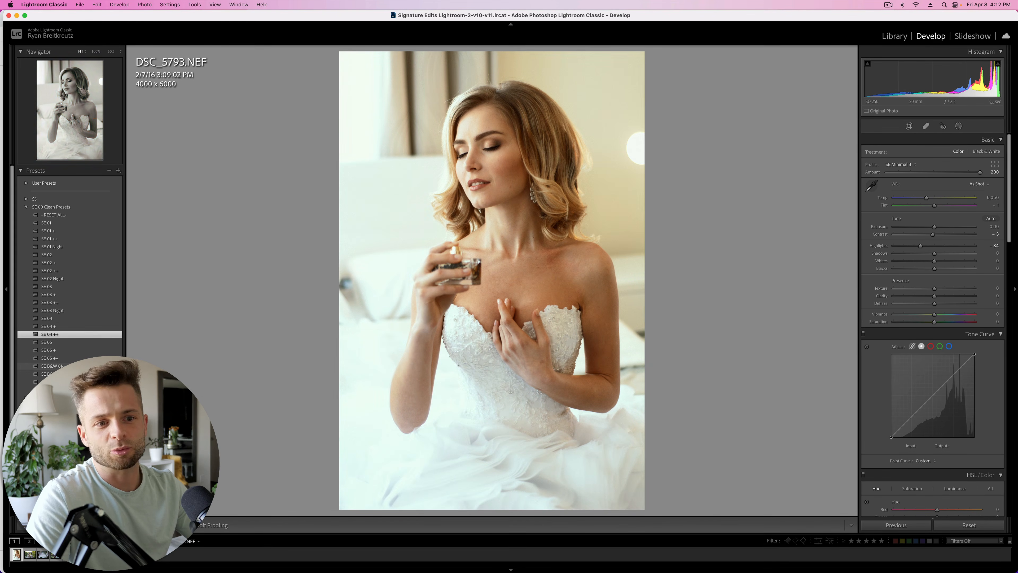
{"action": "left_click", "coordinate": [52, 358]}
{"action": "left_click", "coordinate": [53, 342]}
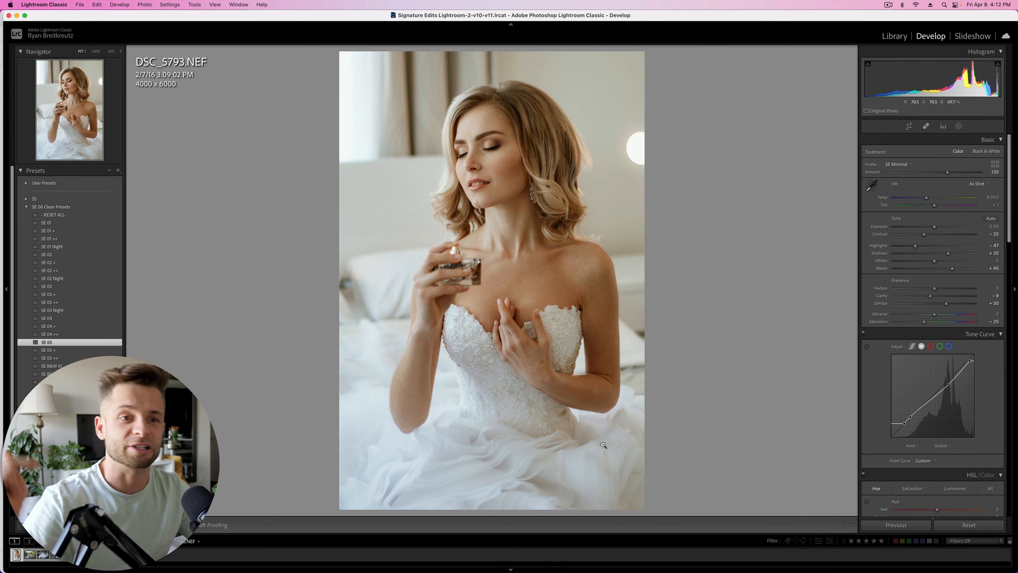
{"action": "left_click", "coordinate": [51, 224]}
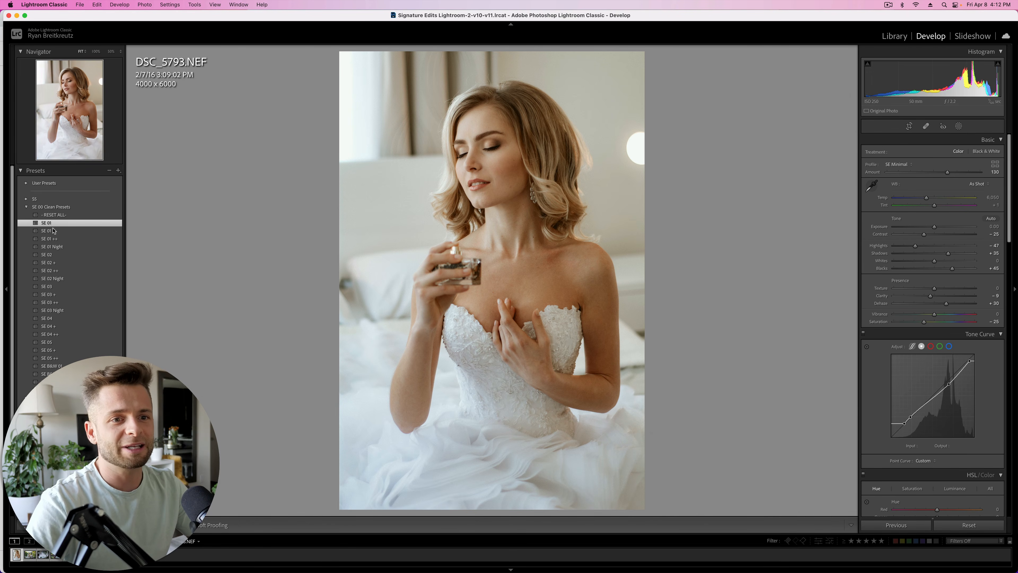
{"action": "left_click", "coordinate": [62, 287]}
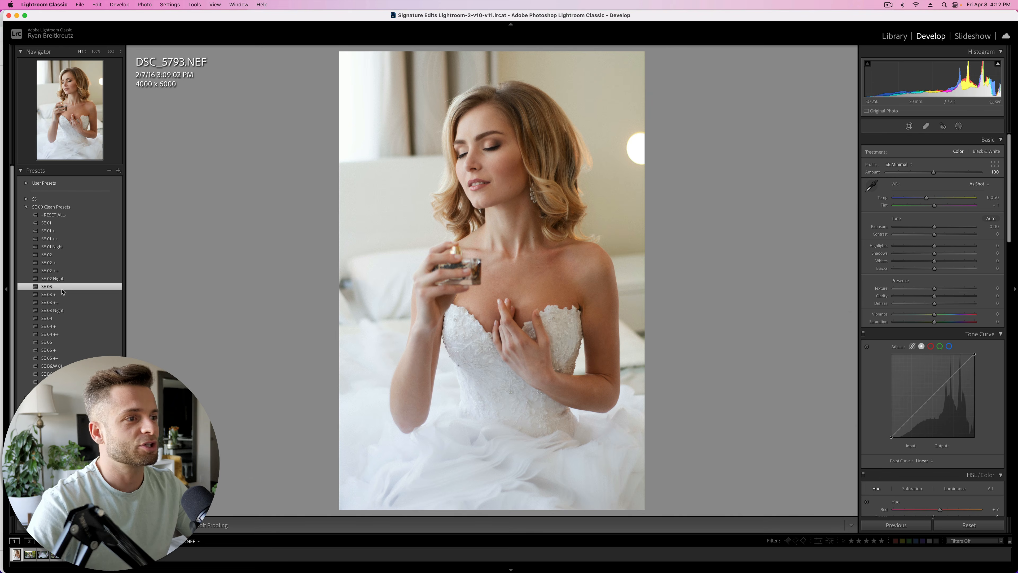
Compare SE 03 at a profile amount of 200 with the unedited portrait, and reset all of its edits
{"action": "left_click", "coordinate": [964, 526]}
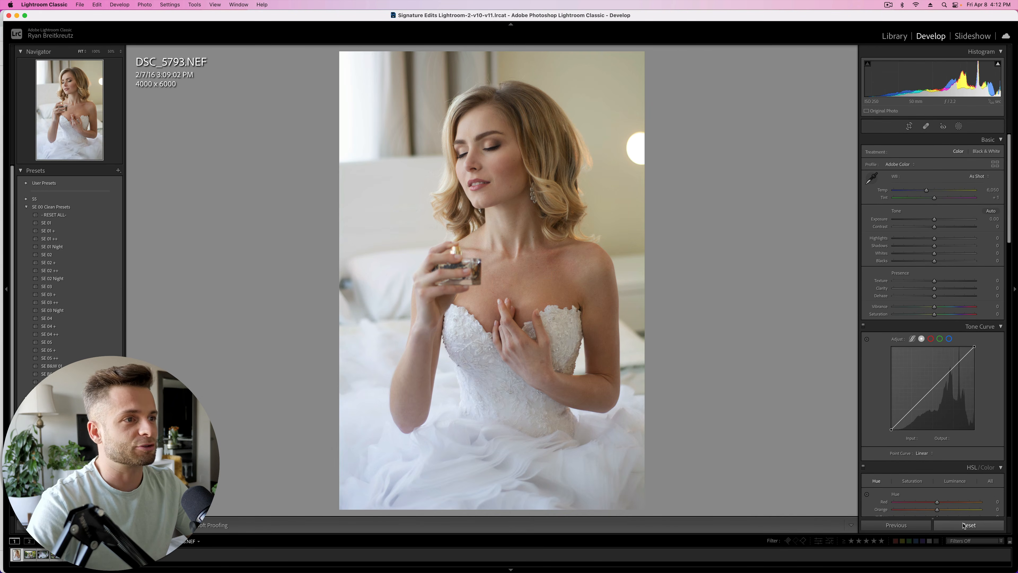
{"action": "key", "text": "super+z"}
{"action": "left_click", "coordinate": [964, 526]}
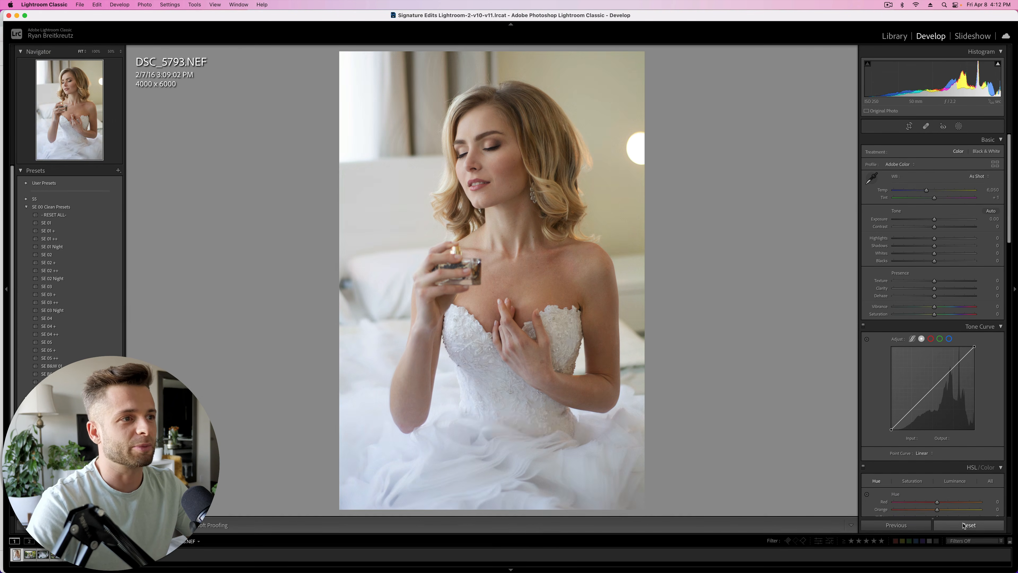
{"action": "key", "text": "super+z"}
{"action": "left_click_drag", "start_coordinate": [937, 177], "coordinate": [1017, 190]}
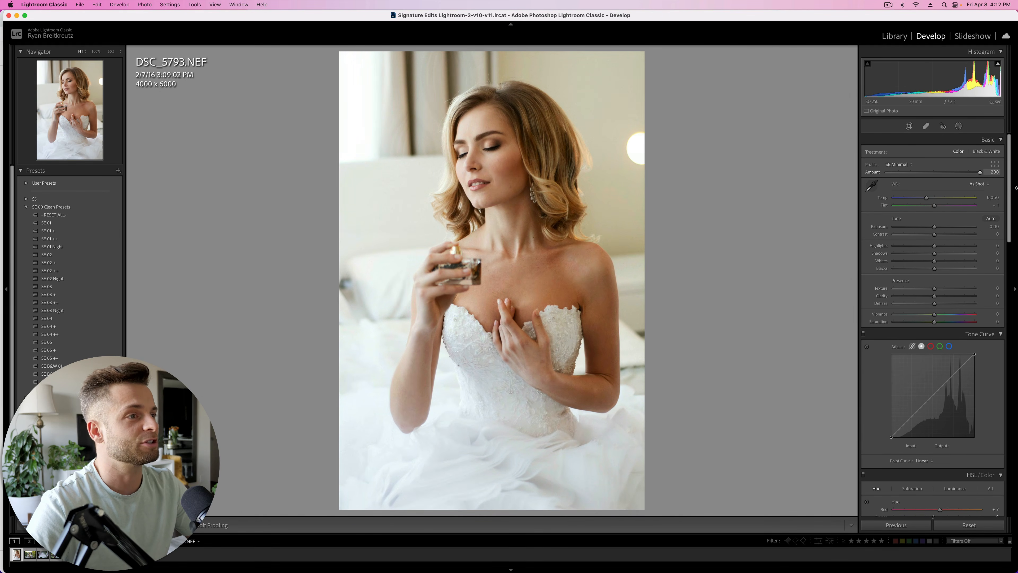
{"action": "left_click", "coordinate": [969, 526]}
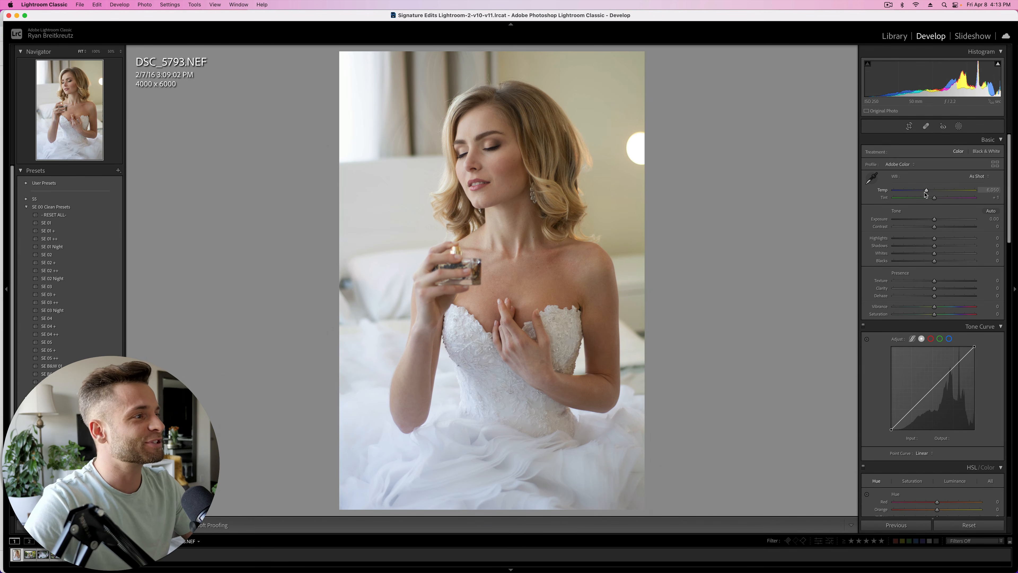
Cool the portrait's white balance to a temperature of 5,760 and compare it with the original
{"action": "mouse_move", "coordinate": [926, 192]}
{"action": "left_mouse_down"}
{"action": "mouse_move", "coordinate": [900, 191]}
{"action": "mouse_move", "coordinate": [924, 197]}
{"action": "left_mouse_up"}
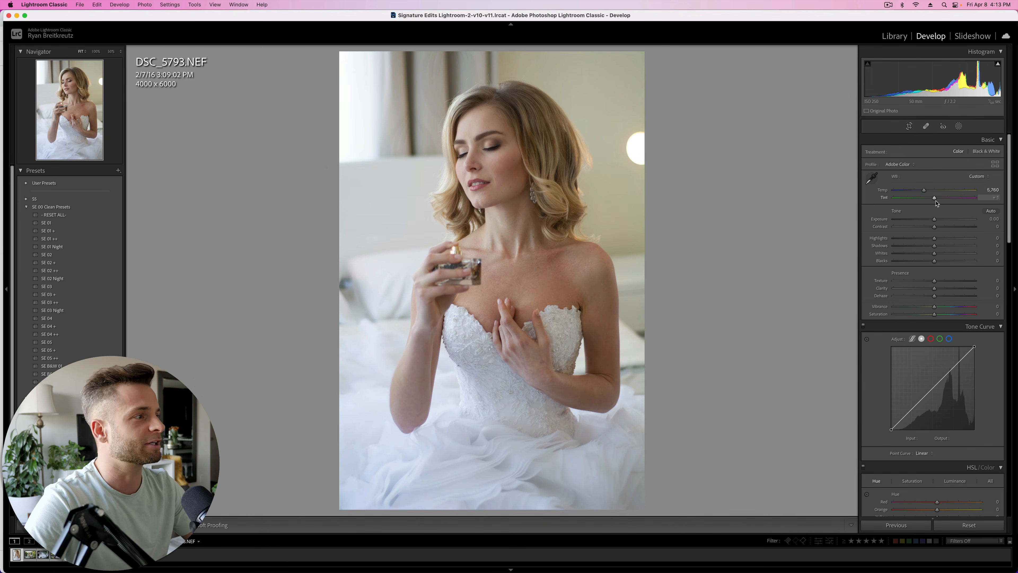
{"action": "key", "text": "backslash"}
{"action": "key", "text": "backslash"}
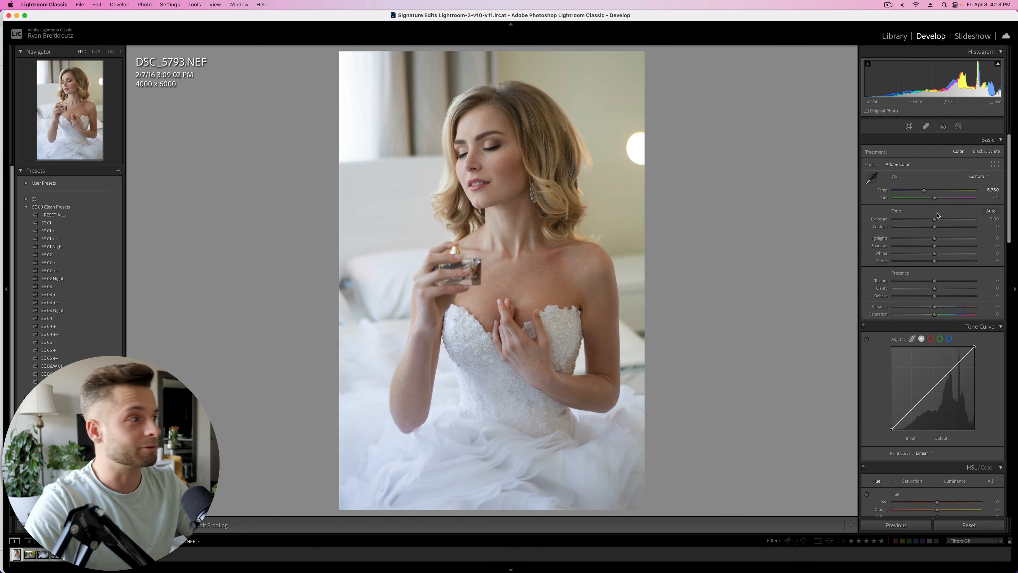
Set Exposure to +0.50 and both Highlights and Whites to -100, and compare the portrait with its unedited version
{"action": "left_click_drag", "start_coordinate": [934, 219], "coordinate": [875, 240]}
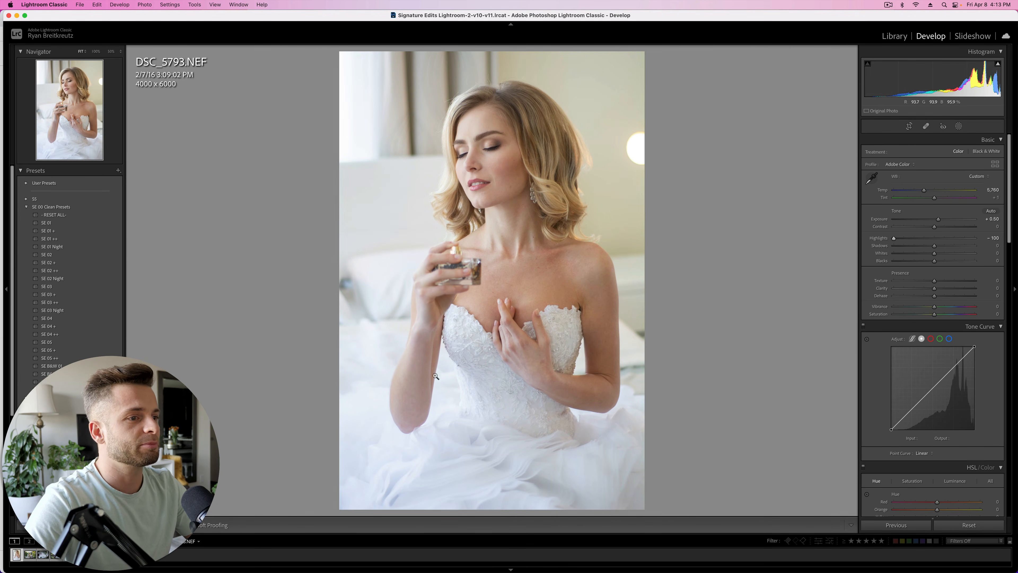
{"action": "left_click_drag", "start_coordinate": [934, 253], "coordinate": [875, 255]}
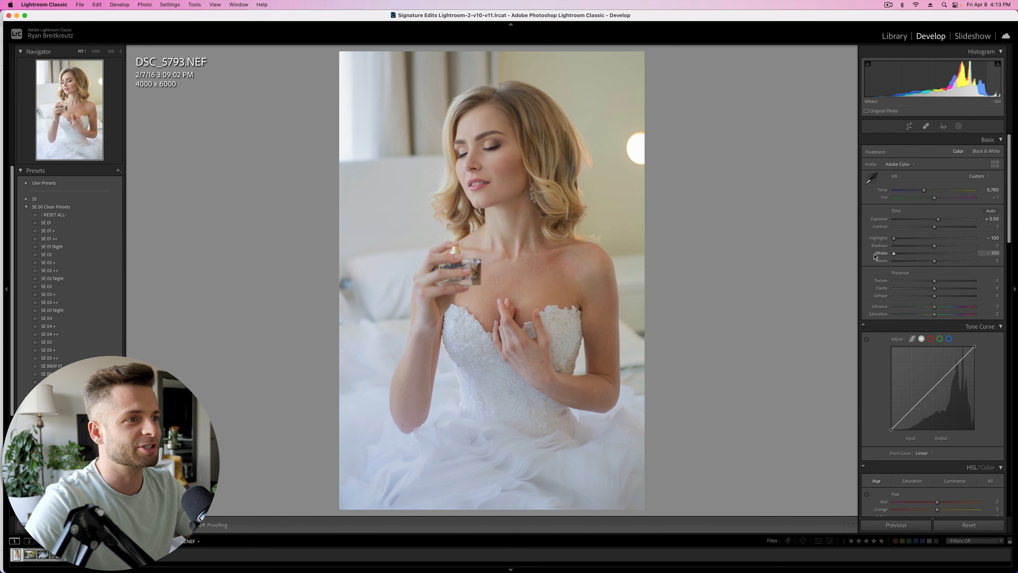
{"action": "key", "text": "backslash"}
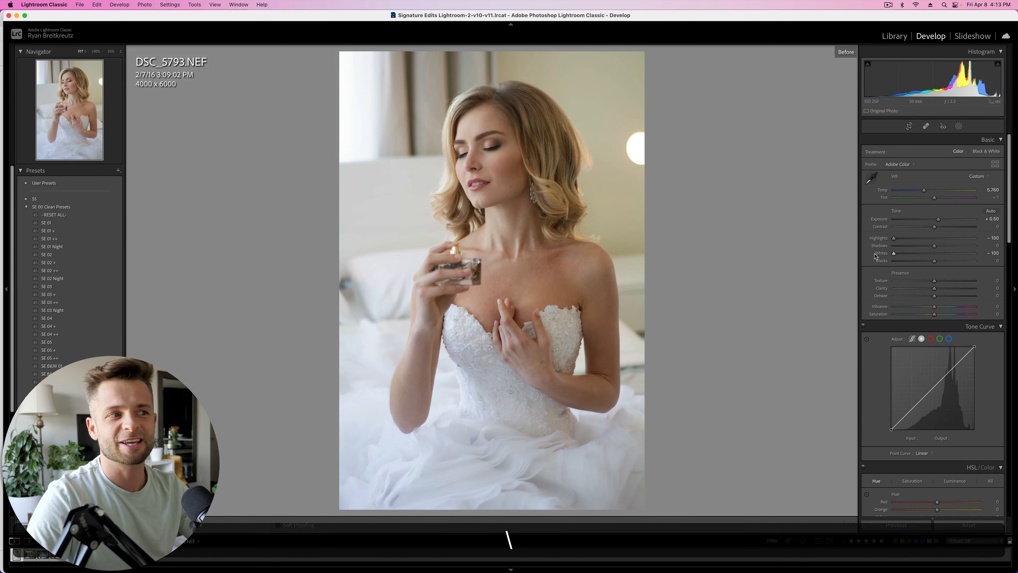
{"action": "key", "text": "backslash"}
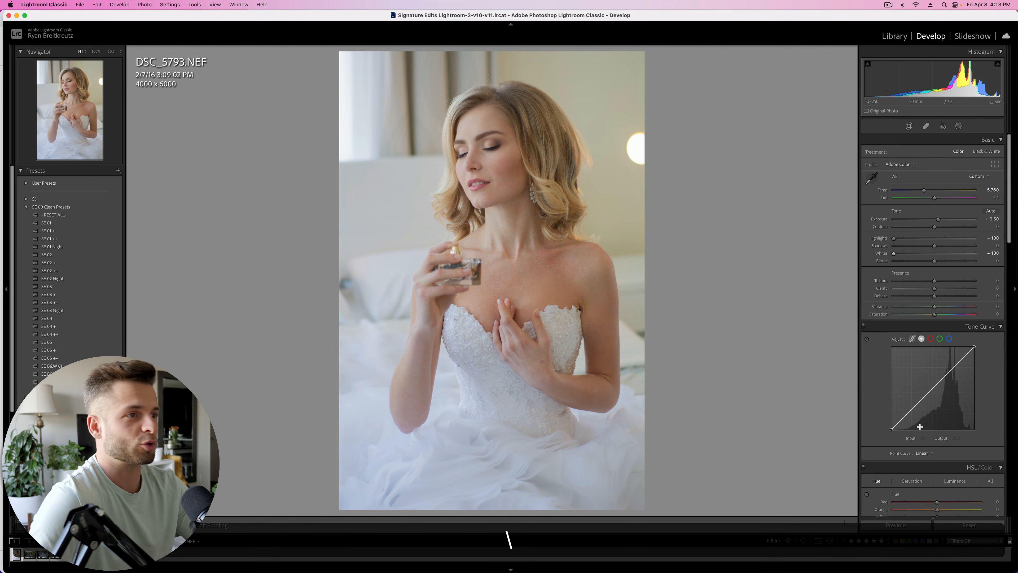
{"action": "left_click", "coordinate": [970, 526]}
{"action": "key", "text": "super+z"}
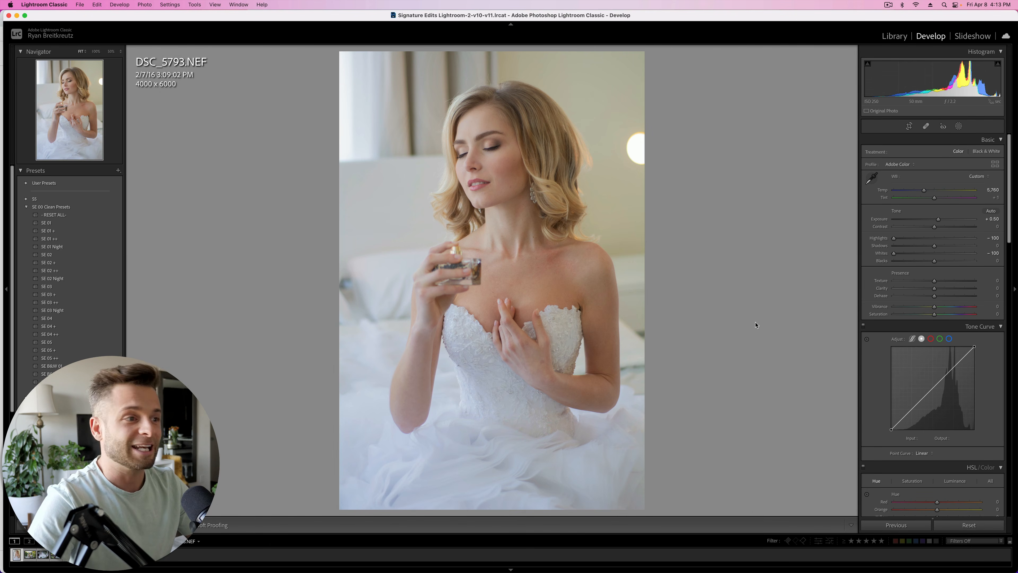
Inspect the dress and background up close for color casts, and show the HSL saturation sliders
{"action": "scroll", "coordinate": [927, 389], "scroll_direction": "down", "scroll_amount": 5}
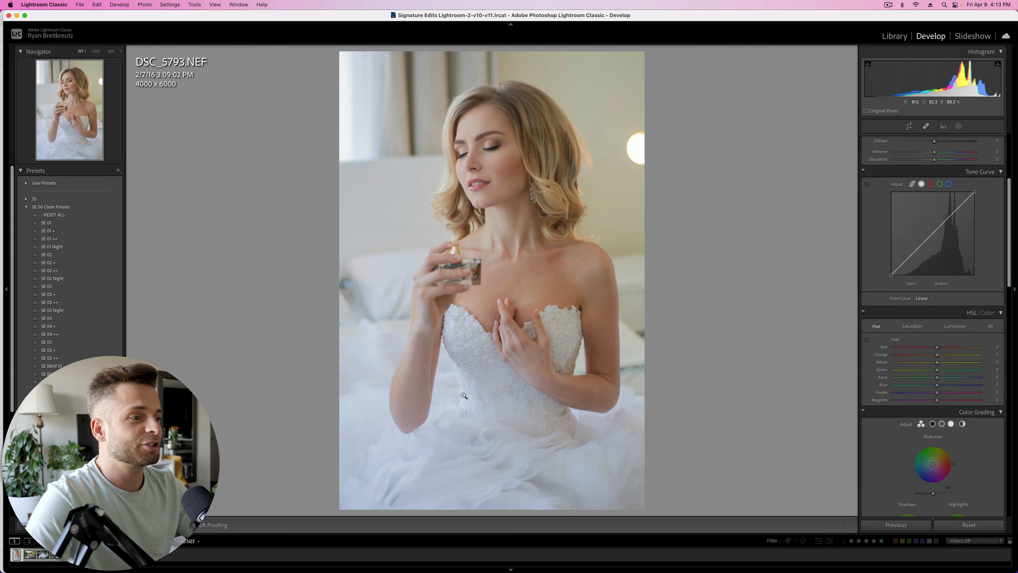
{"action": "left_click", "coordinate": [451, 442]}
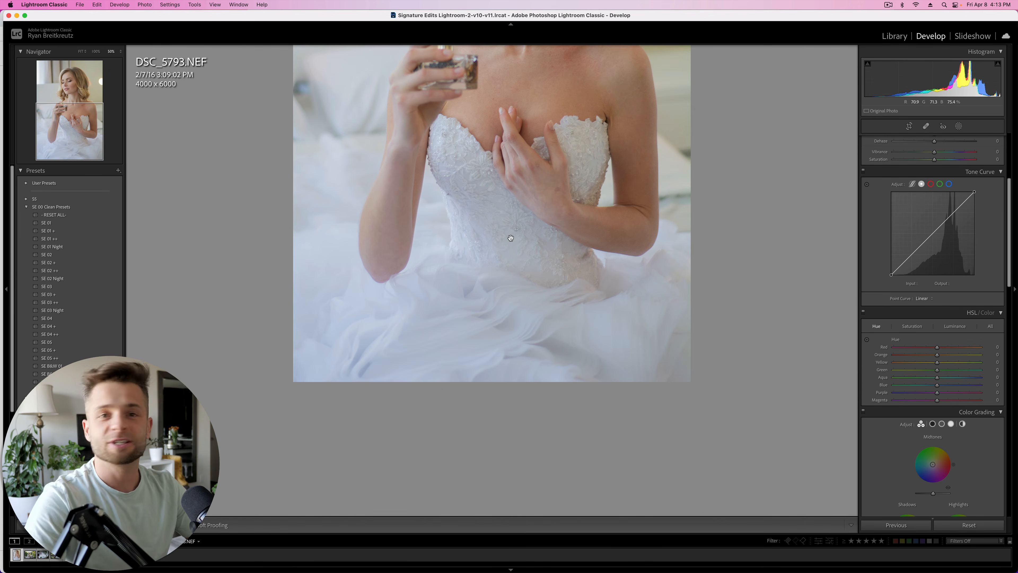
{"action": "scroll", "coordinate": [512, 171], "scroll_direction": "up", "scroll_amount": 10}
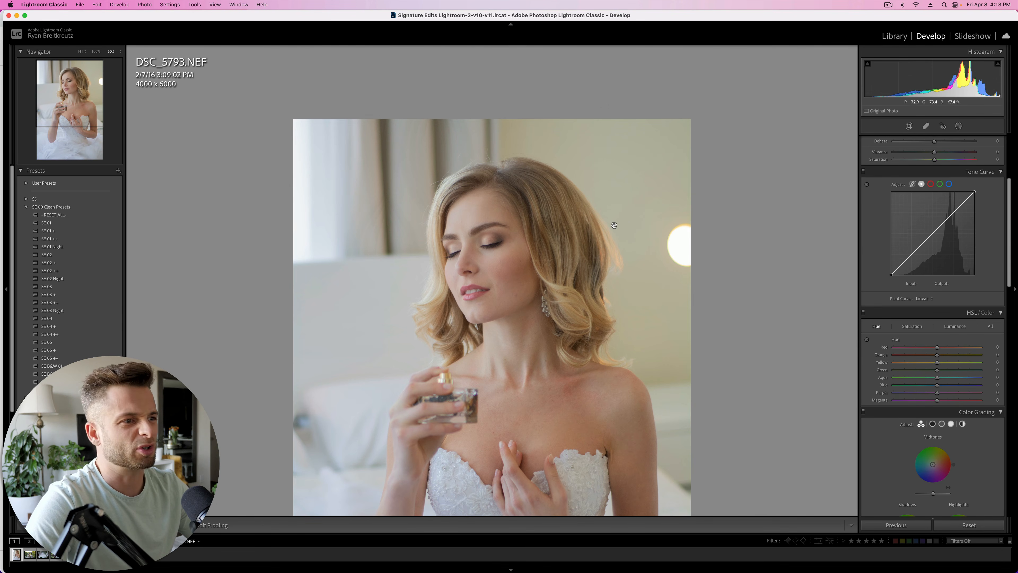
{"action": "scroll", "coordinate": [620, 252], "scroll_direction": "down", "scroll_amount": 5}
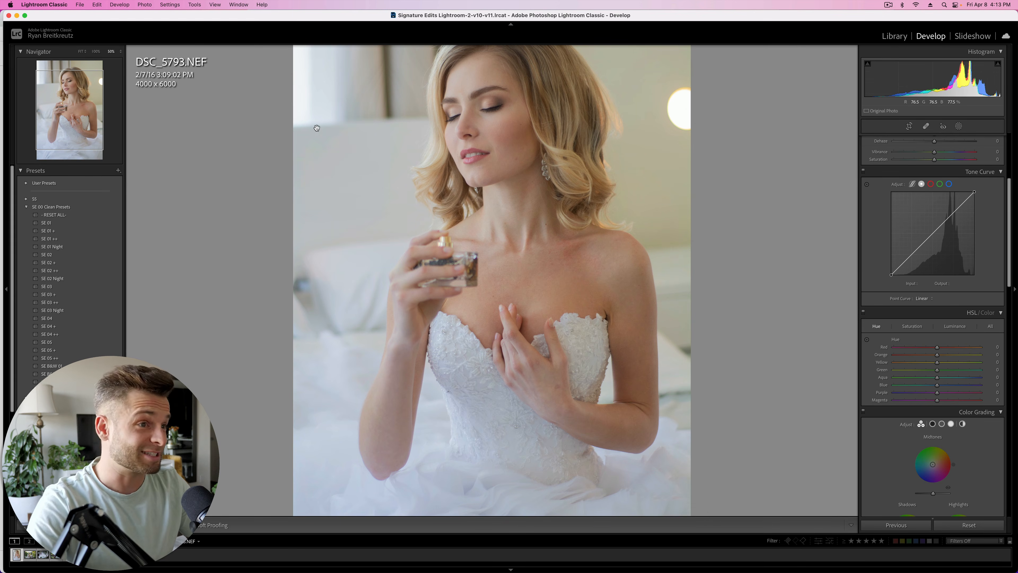
{"action": "scroll", "coordinate": [354, 325], "scroll_direction": "down", "scroll_amount": 5}
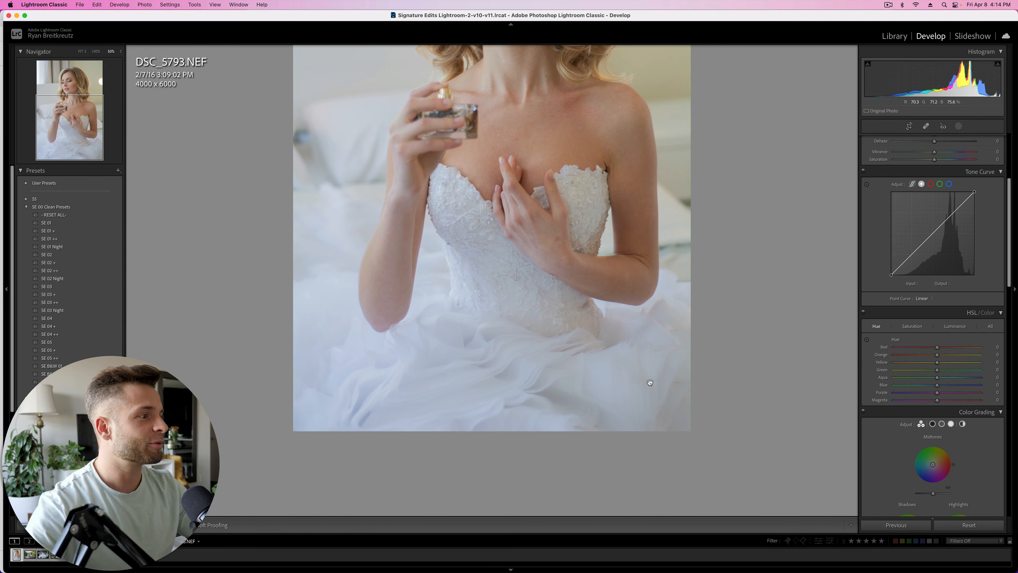
{"action": "left_click", "coordinate": [957, 327]}
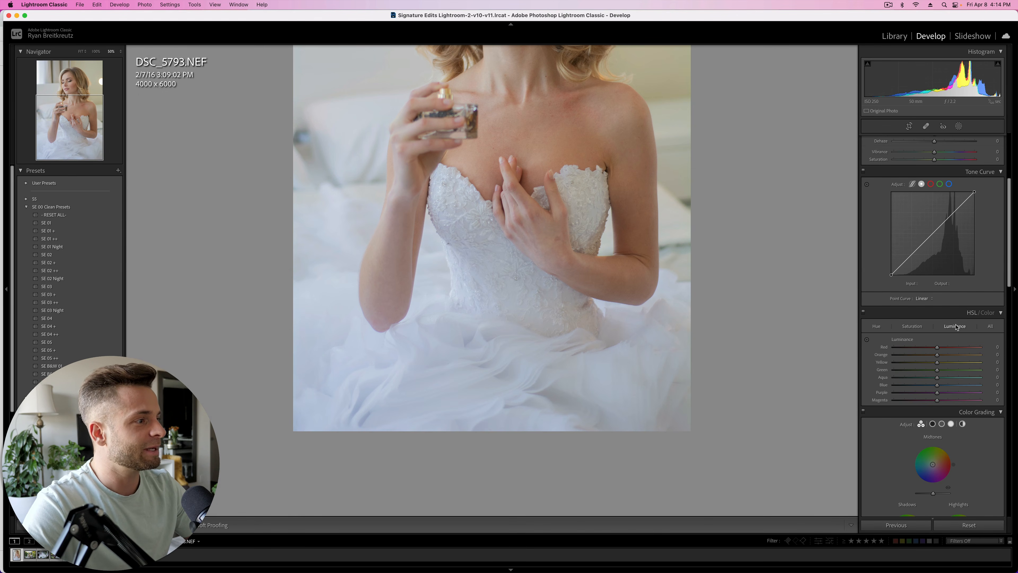
{"action": "left_click", "coordinate": [915, 327]}
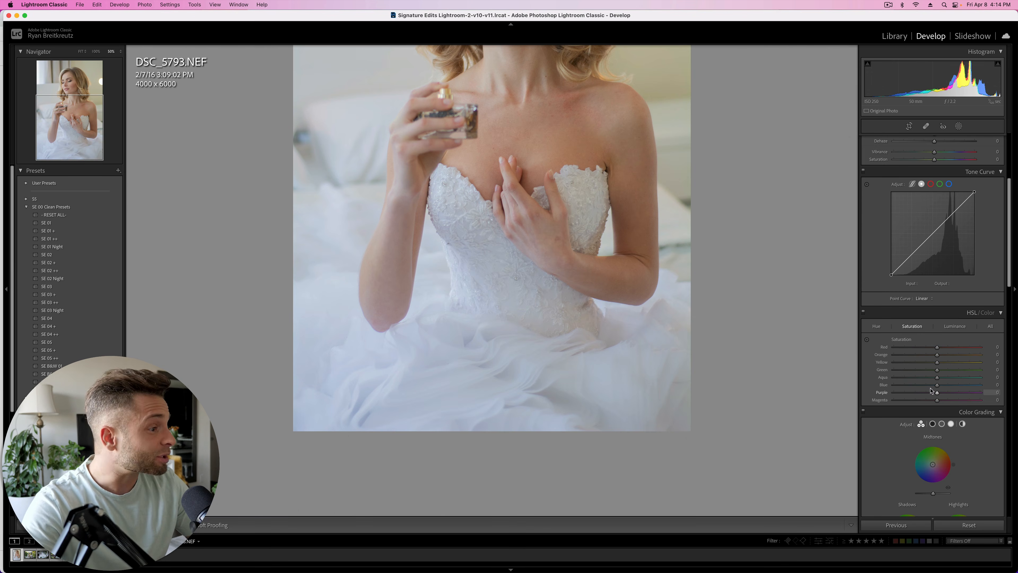
Try the Blue saturation at -100, compare it with the original photo, and undo the change
{"action": "left_click_drag", "start_coordinate": [938, 385], "coordinate": [894, 389]}
{"action": "key", "text": "backslash"}
{"action": "key", "text": "backslash"}
{"action": "key", "text": "backslash"}
{"action": "key", "text": "backslash"}
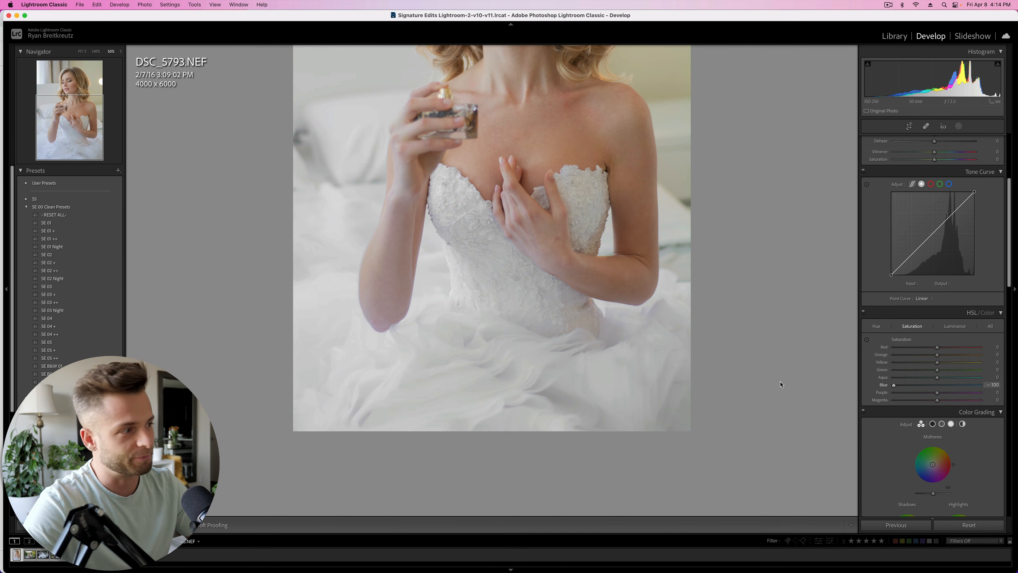
{"action": "key", "text": "super+z"}
Set the Blue saturation to -60, comparing the whole portrait with and without the HSL adjustments
{"action": "key", "text": "super+minus"}
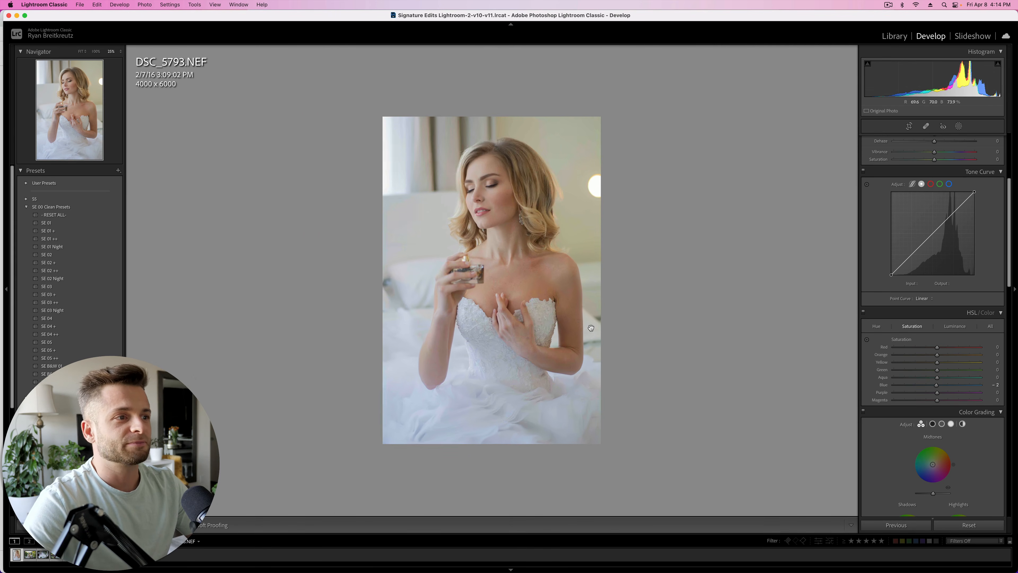
{"action": "key", "text": "super+equal"}
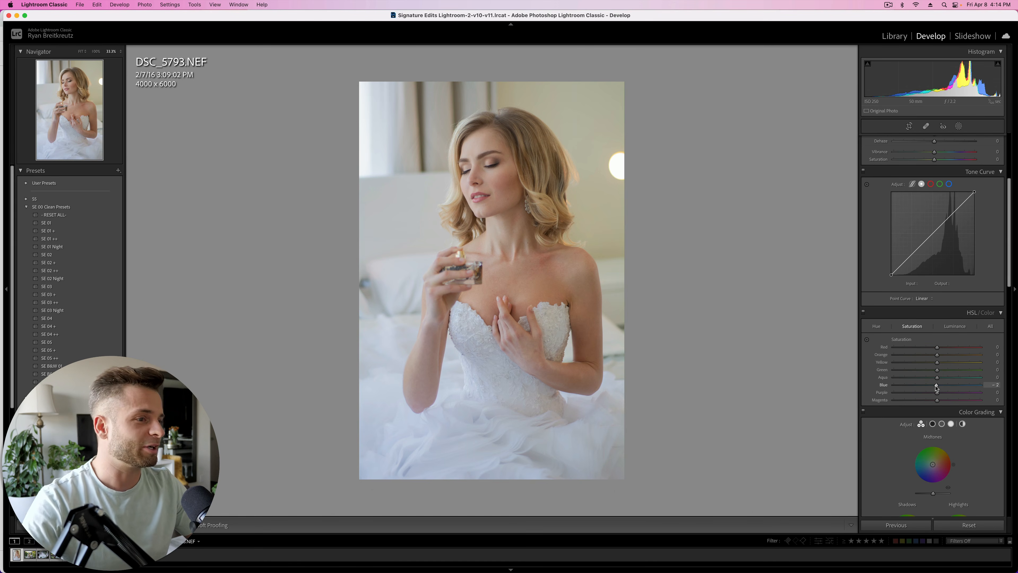
{"action": "left_click_drag", "start_coordinate": [937, 386], "coordinate": [909, 387]}
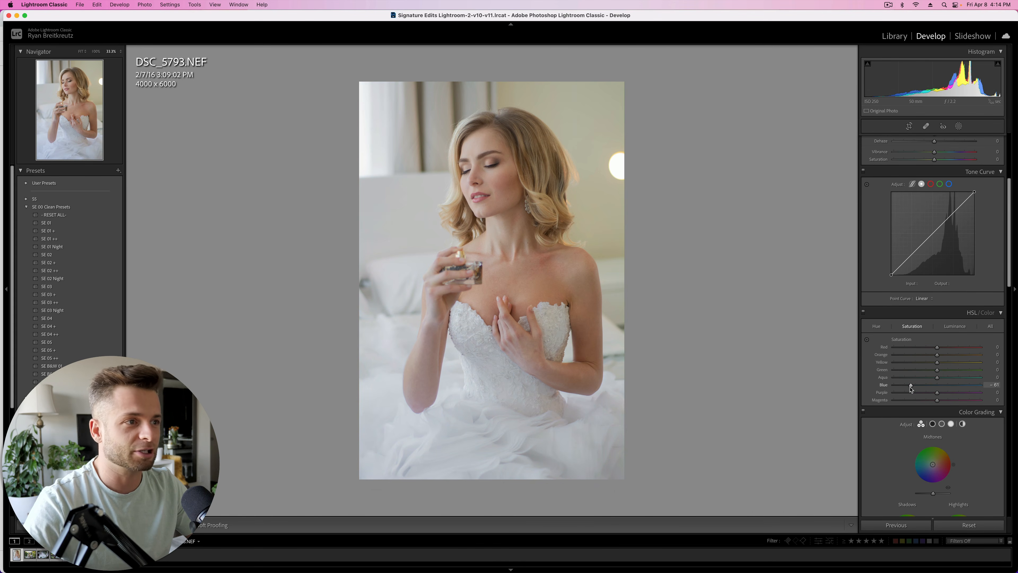
{"action": "left_click", "coordinate": [863, 312]}
{"action": "left_click", "coordinate": [864, 313]}
{"action": "left_click", "coordinate": [864, 312]}
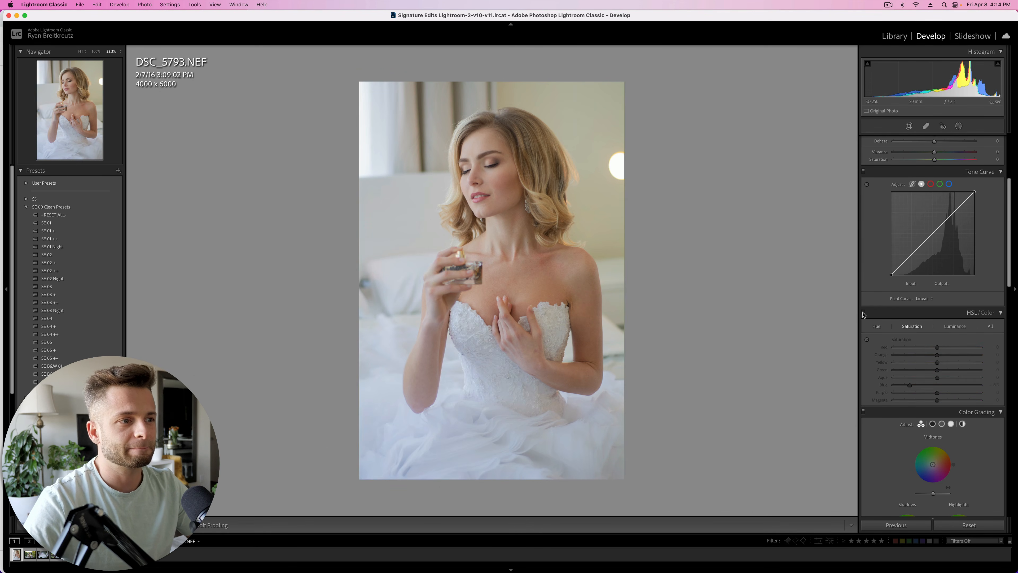
{"action": "left_click", "coordinate": [864, 313]}
{"action": "left_click", "coordinate": [863, 312]}
{"action": "left_click", "coordinate": [864, 313]}
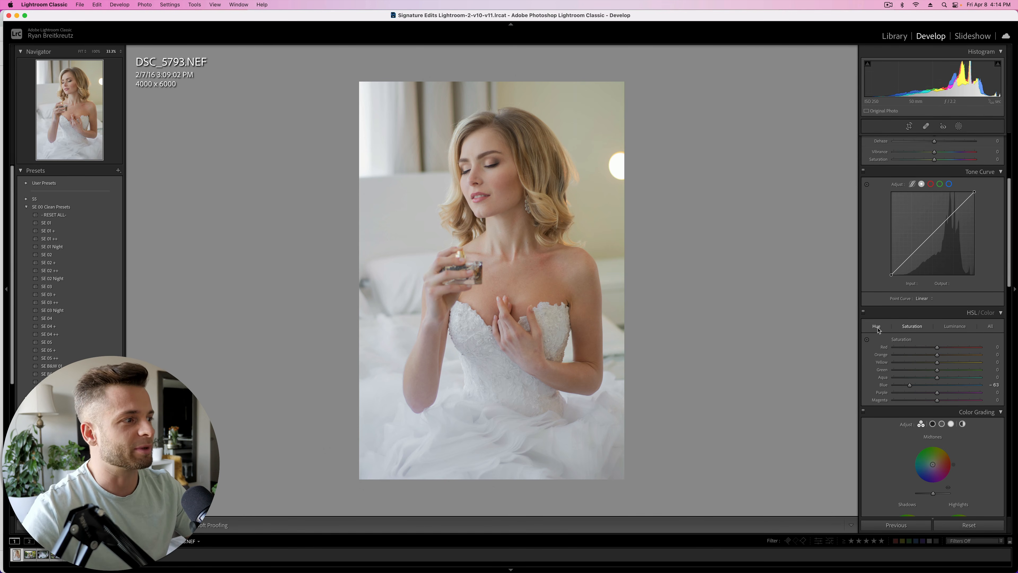
{"action": "mouse_move", "coordinate": [918, 385]}
{"action": "left_mouse_down"}
{"action": "mouse_move", "coordinate": [985, 387]}
{"action": "mouse_move", "coordinate": [895, 395]}
{"action": "mouse_move", "coordinate": [909, 394]}
{"action": "left_mouse_up"}
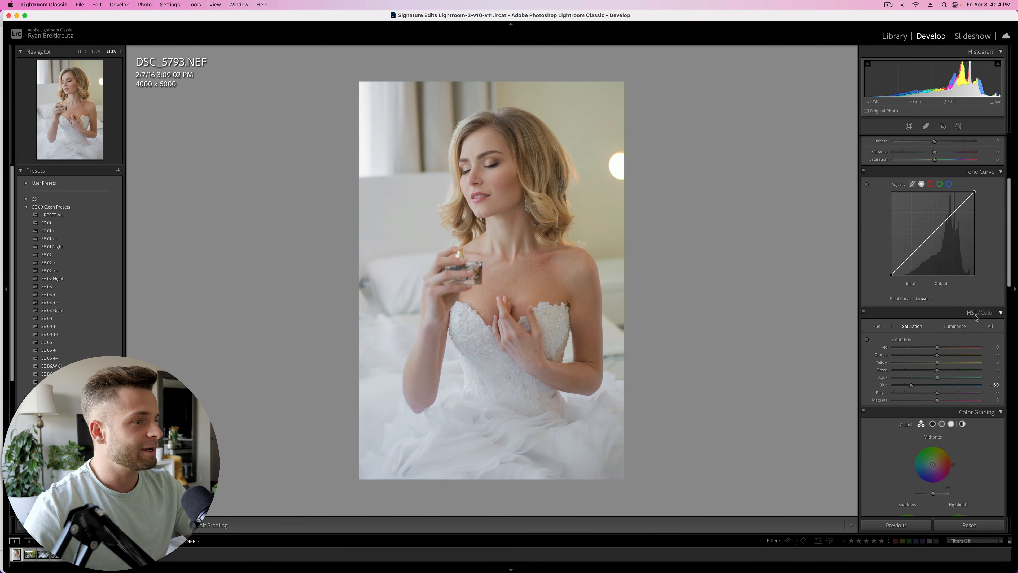
Lower the Blue luminance very slightly and set the Blue hue to +6 in the HSL adjustments
{"action": "left_click", "coordinate": [954, 326]}
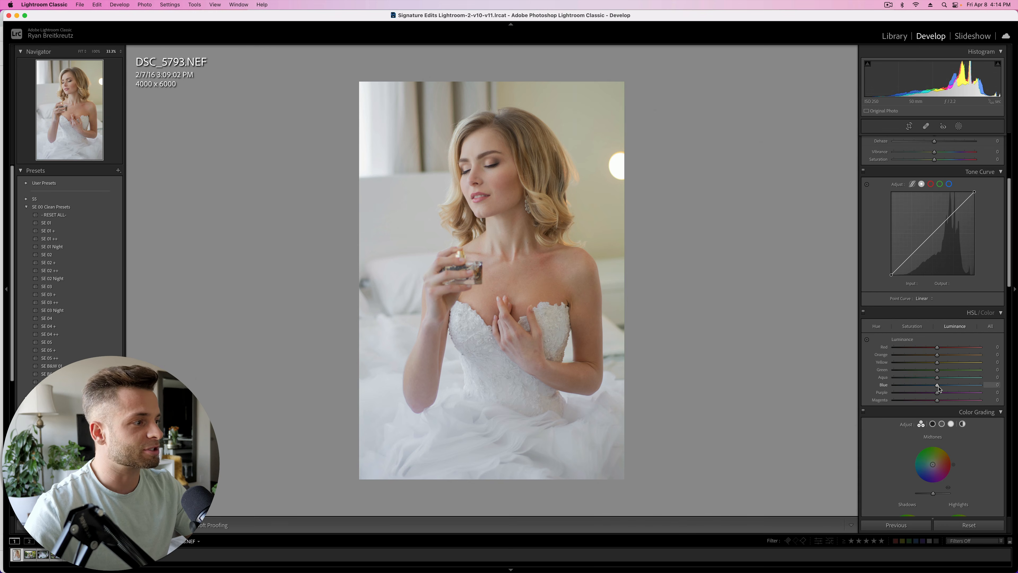
{"action": "mouse_move", "coordinate": [938, 385]}
{"action": "left_mouse_down"}
{"action": "mouse_move", "coordinate": [970, 389]}
{"action": "mouse_move", "coordinate": [939, 388]}
{"action": "left_mouse_up"}
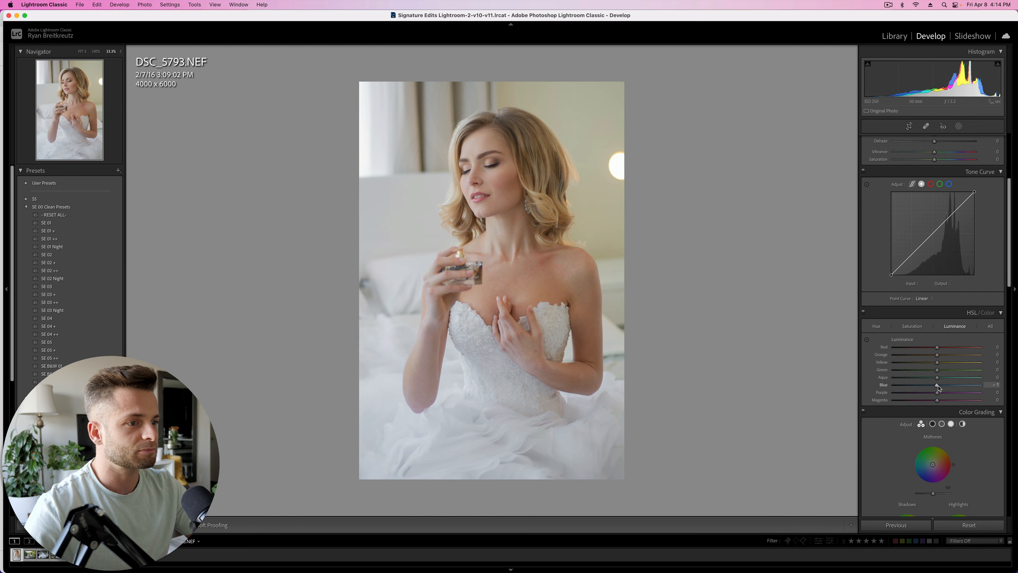
{"action": "left_click", "coordinate": [876, 326]}
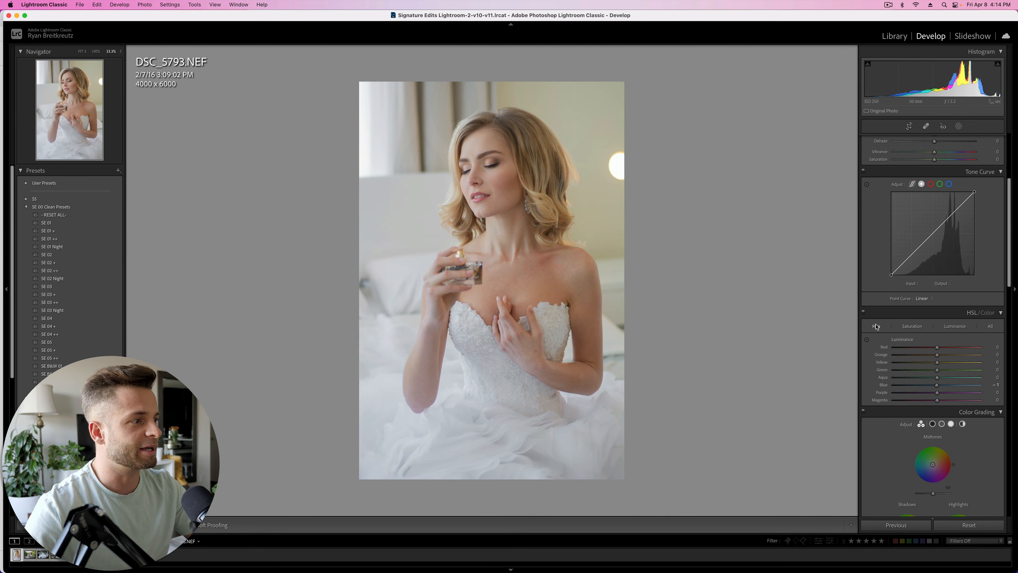
{"action": "mouse_move", "coordinate": [937, 387]}
{"action": "left_mouse_down"}
{"action": "mouse_move", "coordinate": [825, 381]}
{"action": "mouse_move", "coordinate": [950, 387]}
{"action": "left_mouse_up"}
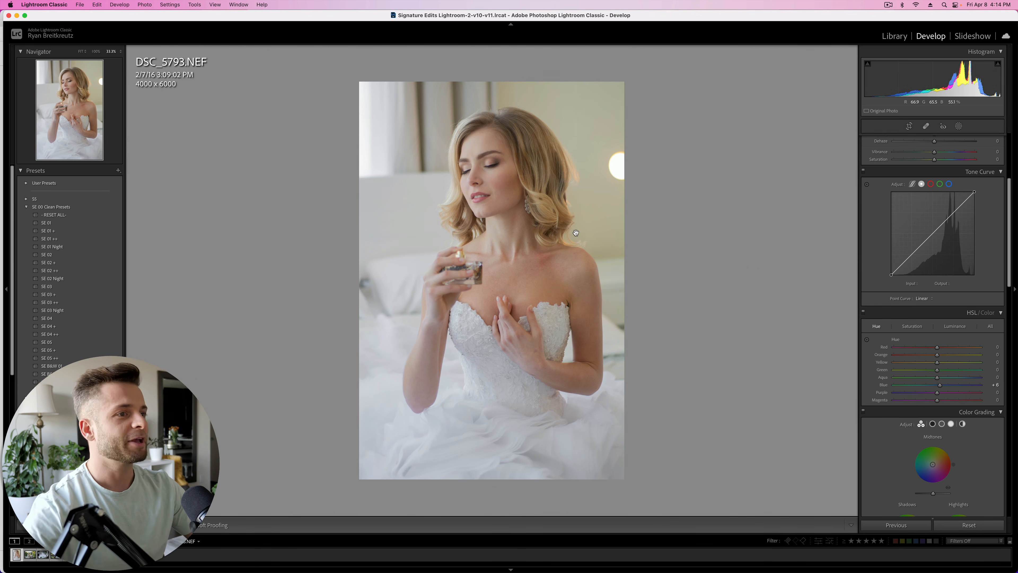
Compare the portrait with its unedited version, inspect the dress and skin up close, and return to the full view
{"action": "key", "text": "backslash"}
{"action": "key", "text": "backslash"}
{"action": "key", "text": "backslash"}
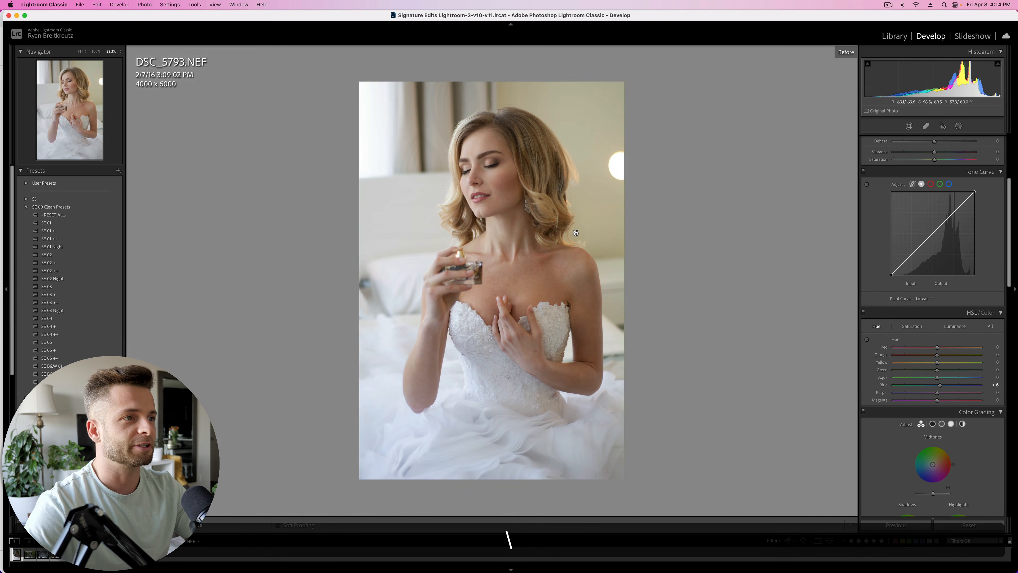
{"action": "key", "text": "backslash"}
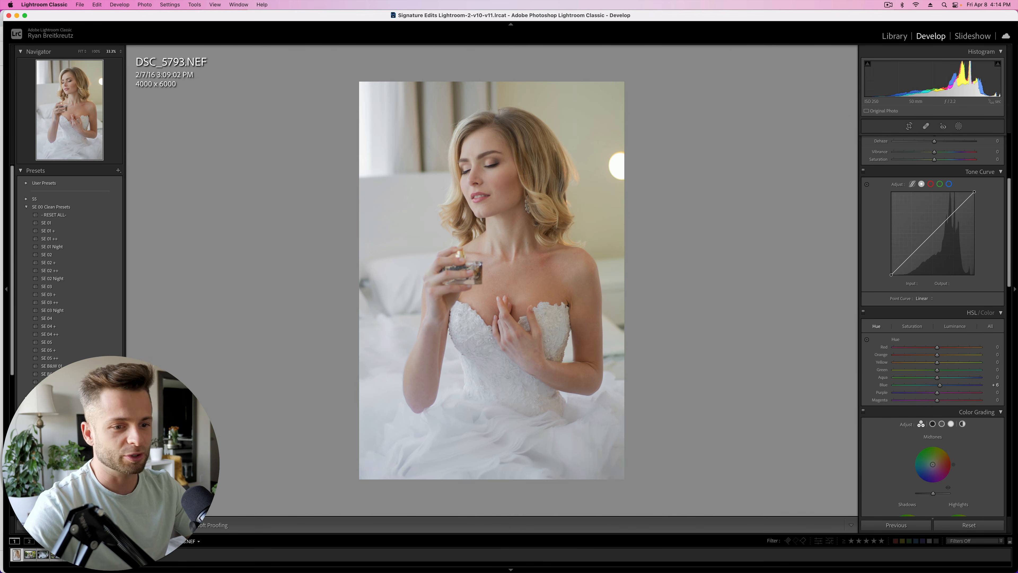
{"action": "key", "text": "super+equal"}
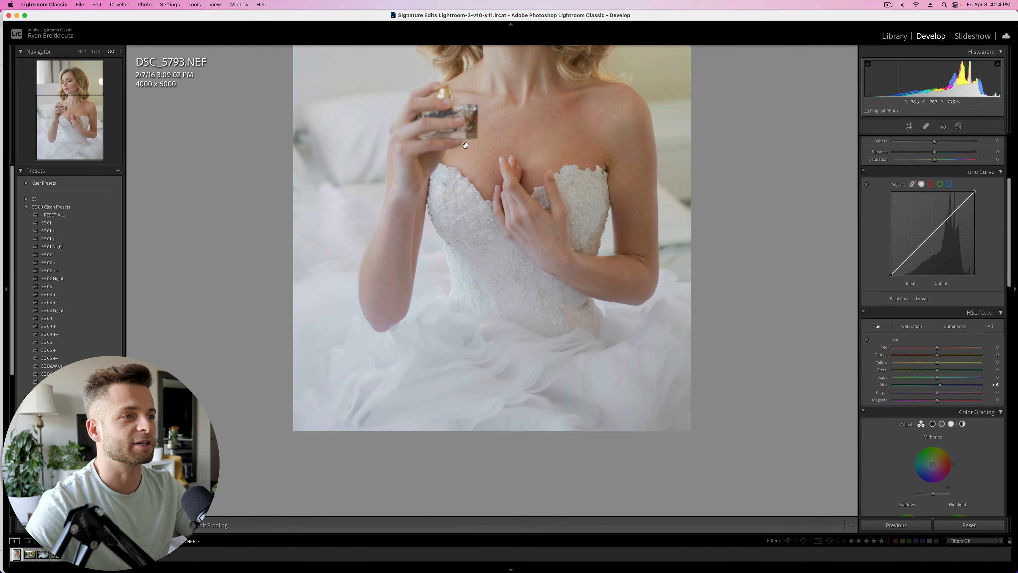
{"action": "left_click_drag", "start_coordinate": [479, 140], "coordinate": [479, 282]}
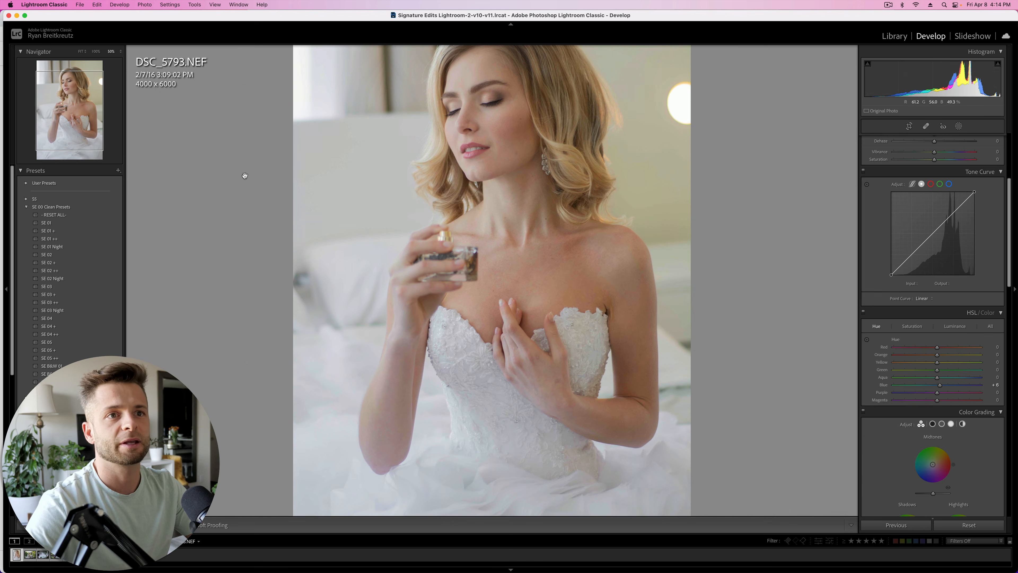
{"action": "left_click", "coordinate": [81, 51]}
Try a strong brightening curve with raised midtones and highlights on the Tone Curve, and reset the channel
{"action": "scroll", "coordinate": [913, 185], "scroll_direction": "up", "scroll_amount": 5}
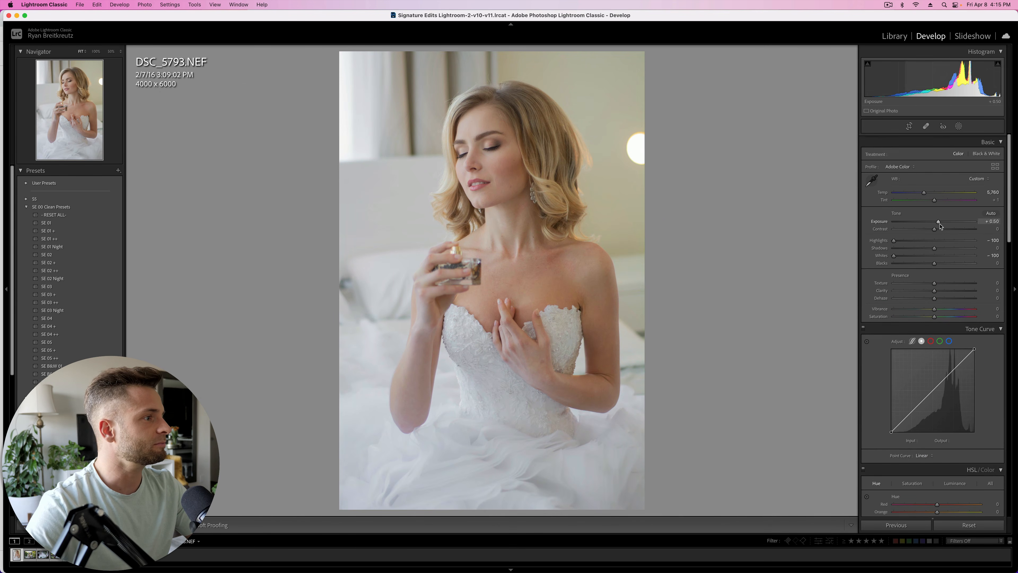
{"action": "scroll", "coordinate": [967, 345], "scroll_direction": "down", "scroll_amount": 1}
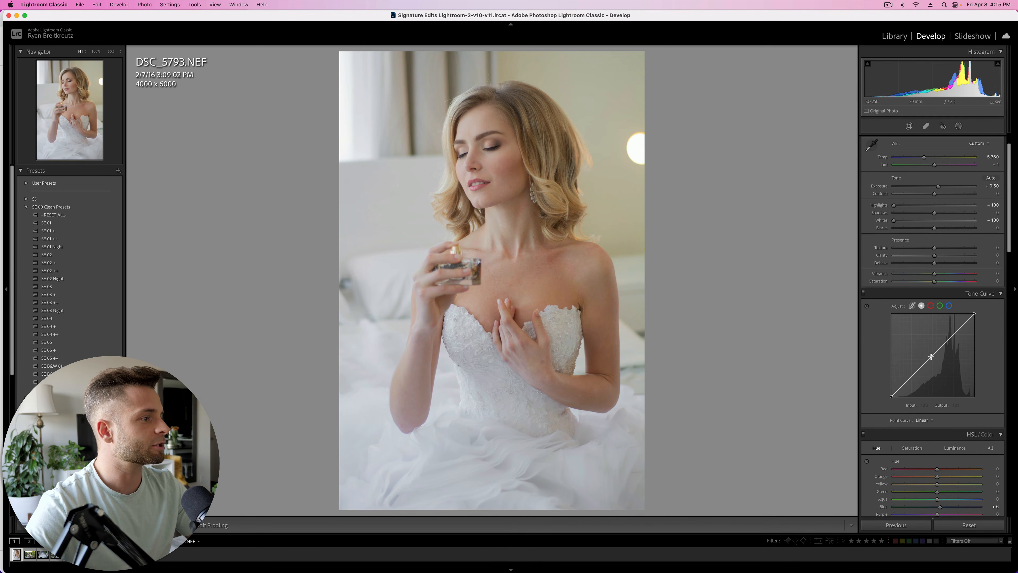
{"action": "left_click", "coordinate": [932, 356]}
{"action": "left_click", "coordinate": [953, 335]}
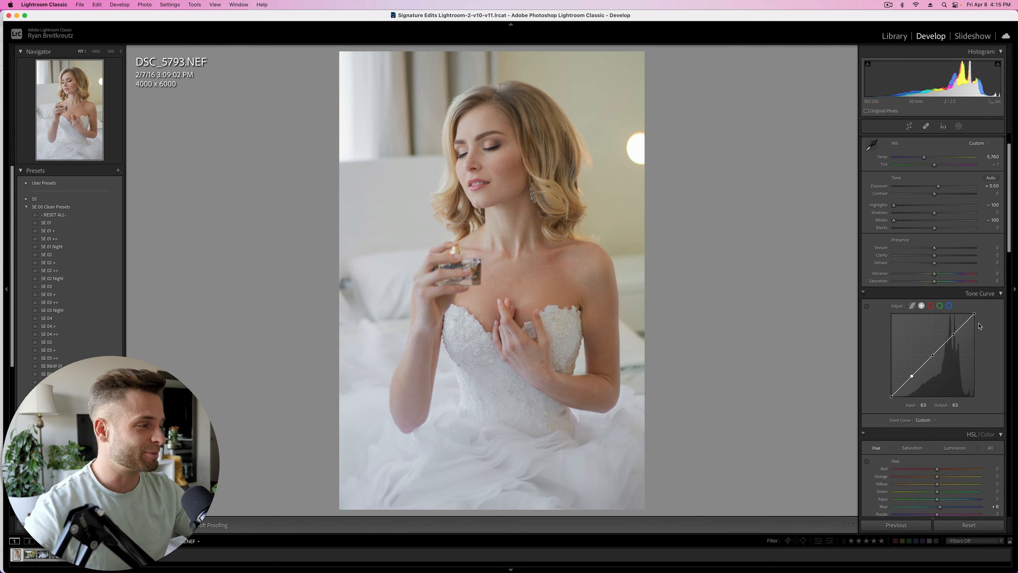
{"action": "mouse_move", "coordinate": [975, 314]}
{"action": "left_mouse_down"}
{"action": "mouse_move", "coordinate": [975, 385]}
{"action": "mouse_move", "coordinate": [975, 314]}
{"action": "left_mouse_up"}
{"action": "left_click_drag", "start_coordinate": [893, 395], "coordinate": [932, 356]}
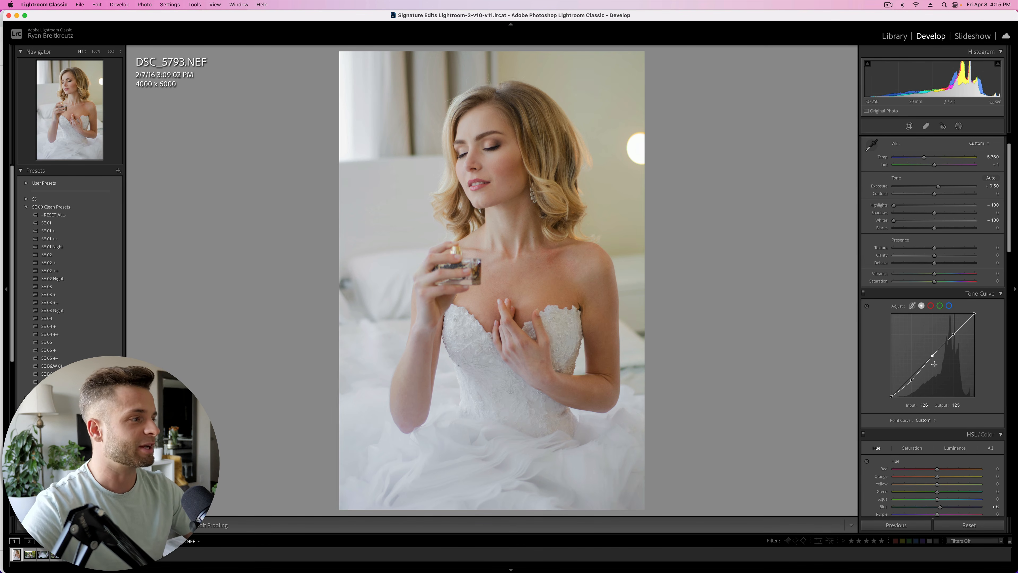
{"action": "left_click_drag", "start_coordinate": [933, 357], "coordinate": [956, 324]}
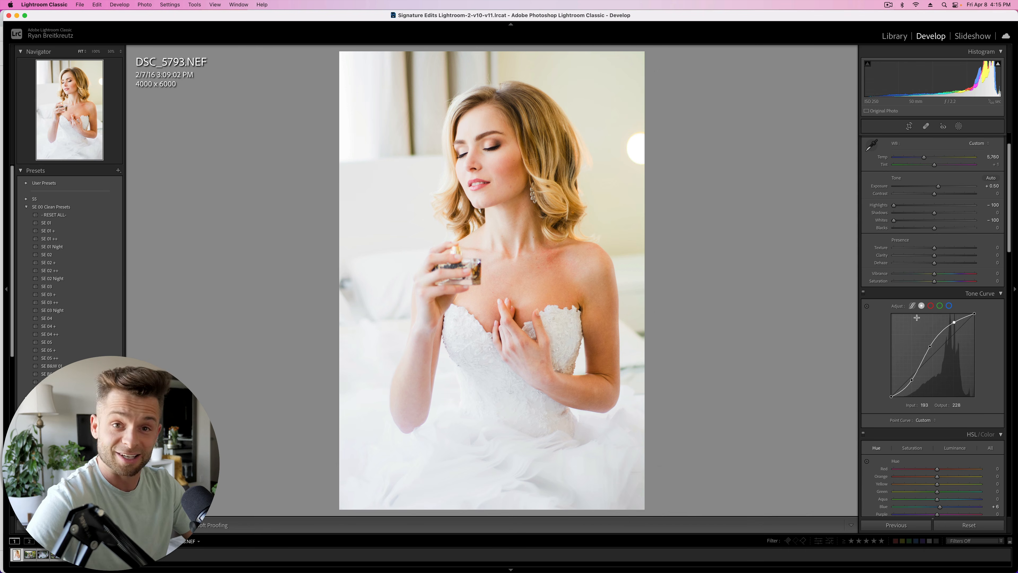
{"action": "right_click", "coordinate": [946, 362]}
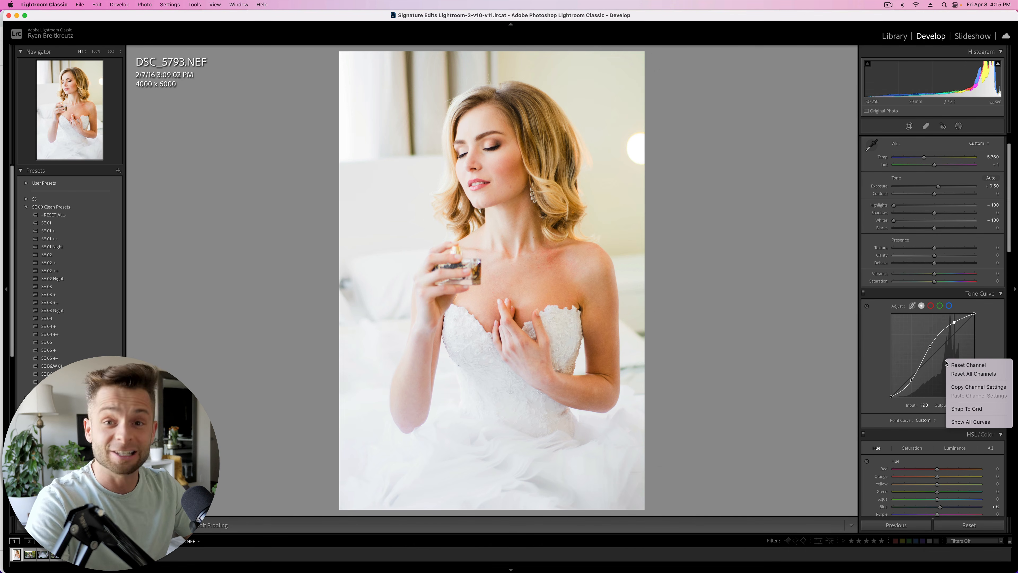
{"action": "left_click", "coordinate": [954, 365]}
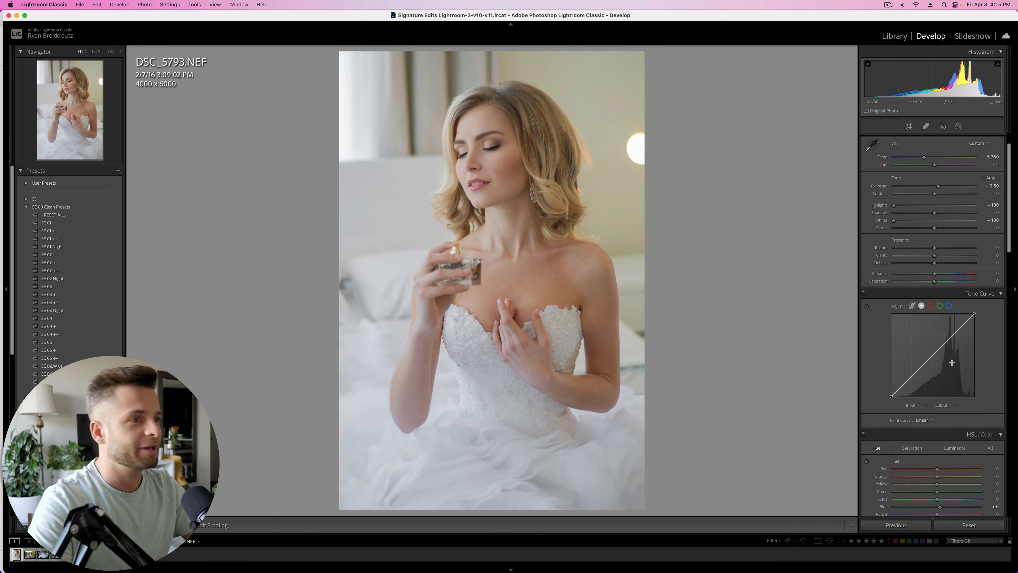
Add midtone, highlight and shadow points to the Tone Curve, with highlights at input 191, output 194 and shadows at input 60, output 36
{"action": "left_click", "coordinate": [933, 357]}
{"action": "left_click", "coordinate": [954, 333]}
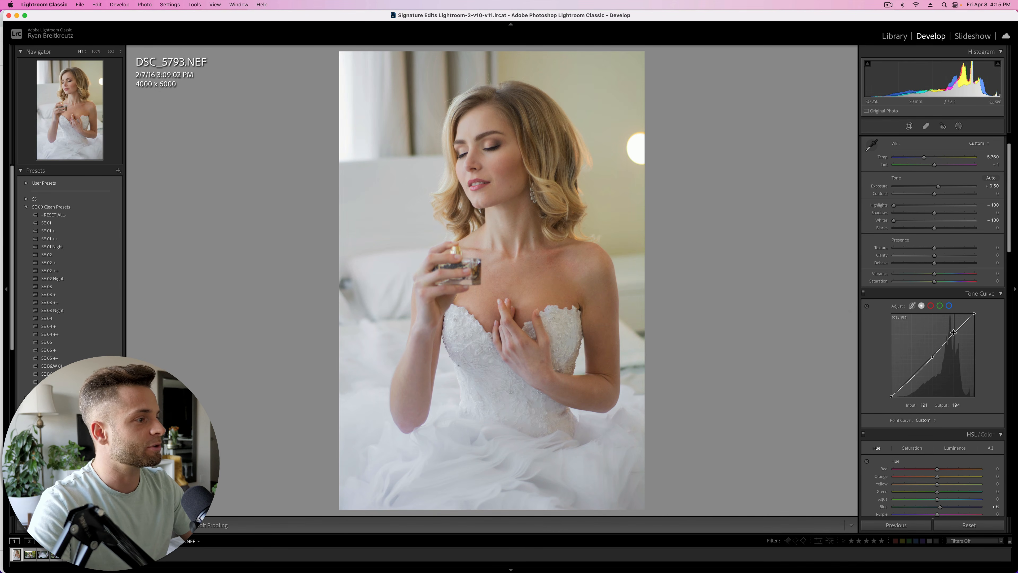
{"action": "left_click", "coordinate": [912, 378]}
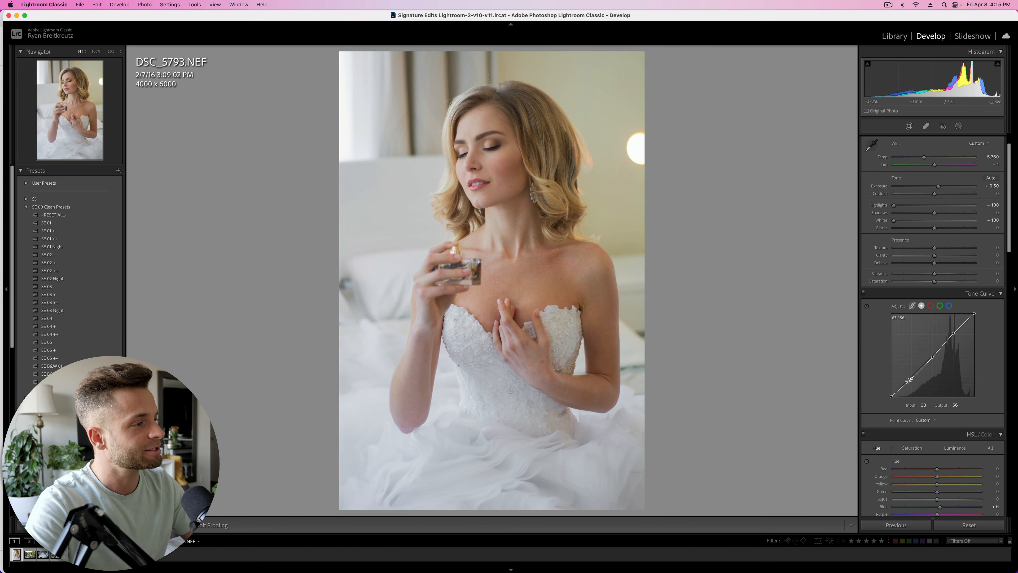
{"action": "mouse_move", "coordinate": [912, 378]}
{"action": "left_mouse_down"}
{"action": "mouse_move", "coordinate": [911, 363]}
{"action": "mouse_move", "coordinate": [912, 387]}
{"action": "left_mouse_up"}
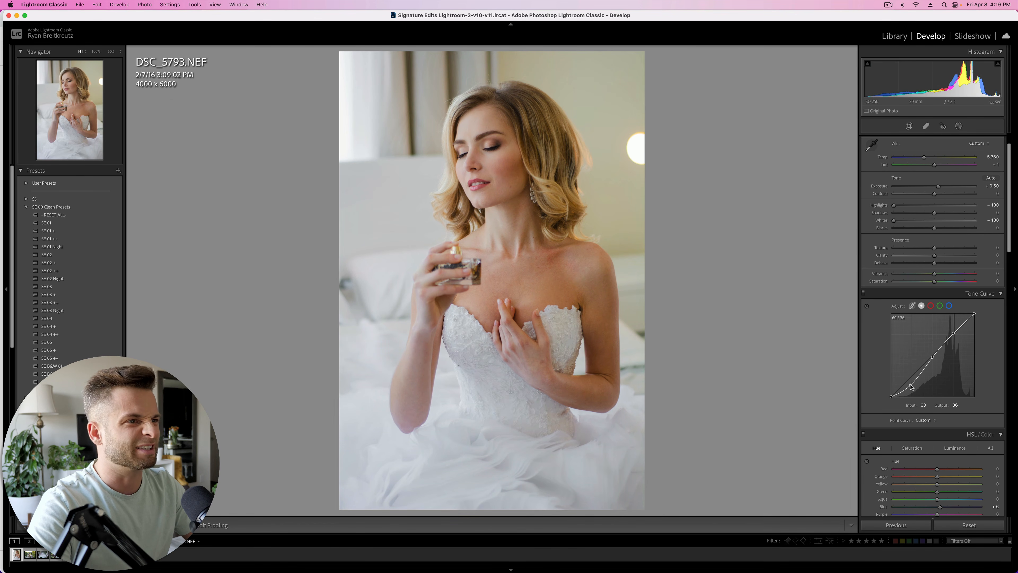
Compare the portrait repeatedly with its unedited version to judge the added contrast
{"action": "key", "text": "backslash"}
{"action": "key", "text": "backslash"}
{"action": "key", "text": "backslash"}
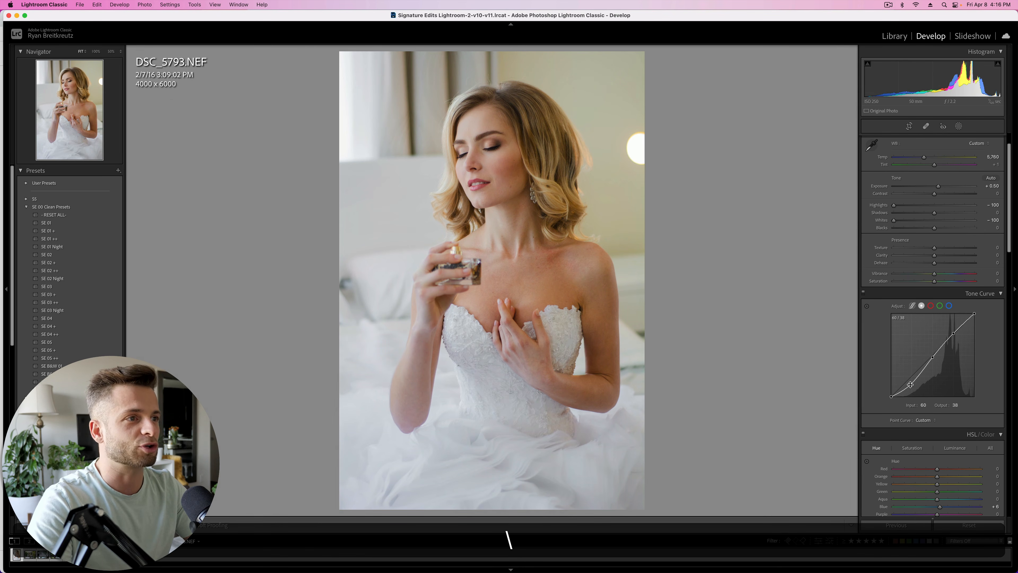
{"action": "key", "text": "backslash"}
{"action": "key", "text": "backslash"}
{"action": "key", "text": "backslash"}
{"action": "key", "text": "backslash"}
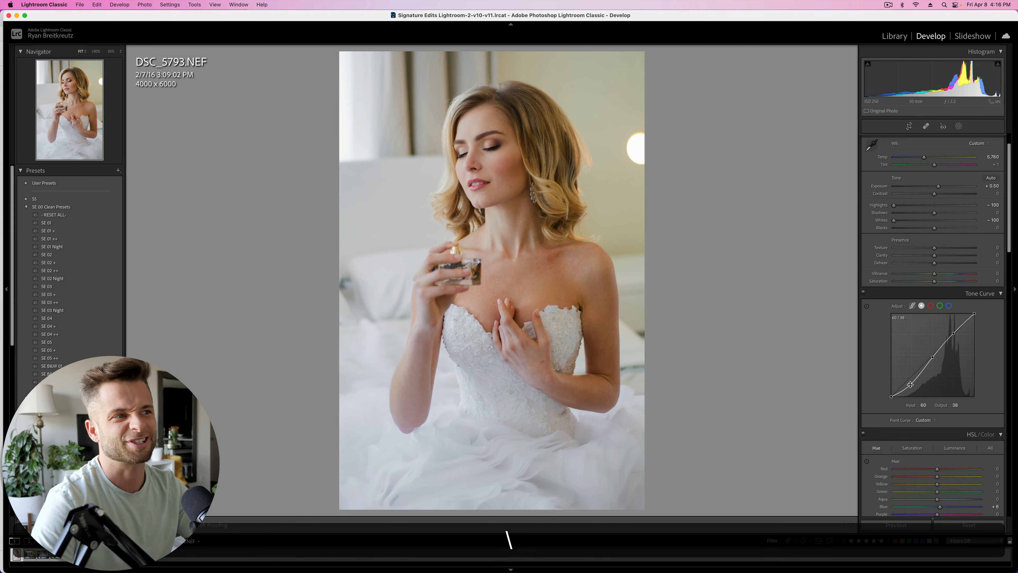
{"action": "key", "text": "backslash"}
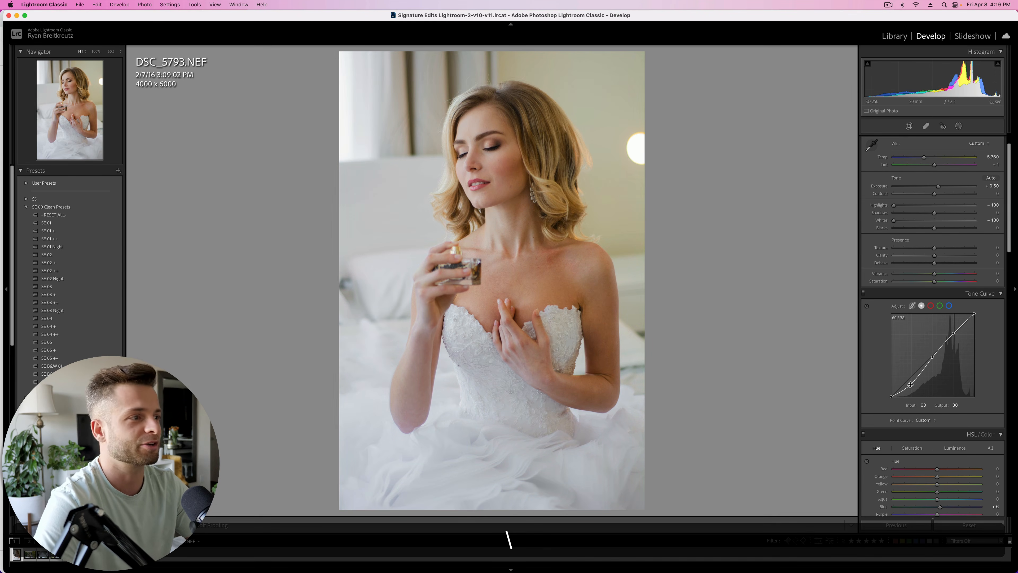
Refine the Tone Curve with midtones at input 123, output 125, highlights at input 195, output 185, and the black point at output 20
{"action": "left_click_drag", "start_coordinate": [911, 385], "coordinate": [912, 386]}
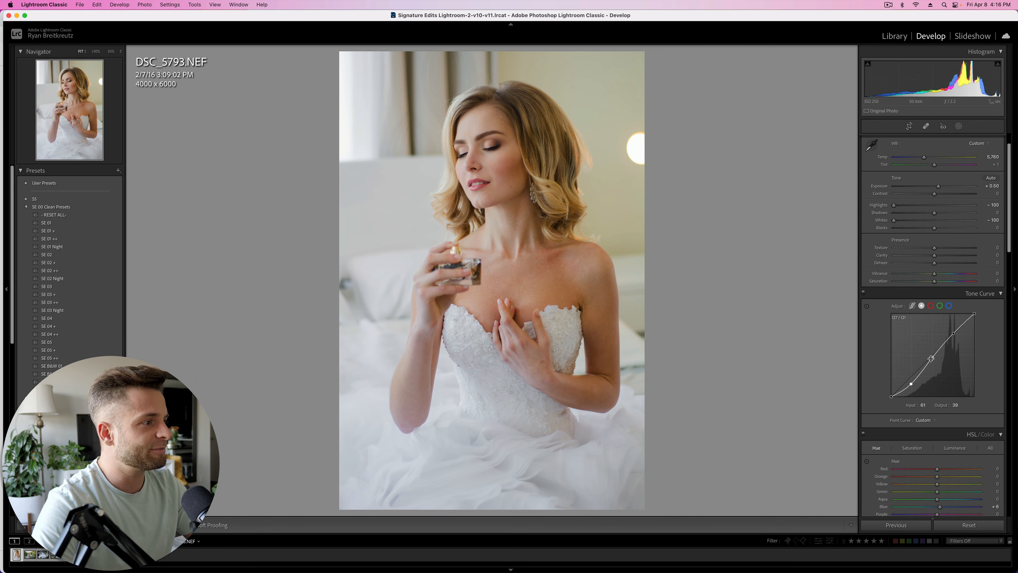
{"action": "left_click_drag", "start_coordinate": [931, 358], "coordinate": [932, 356]}
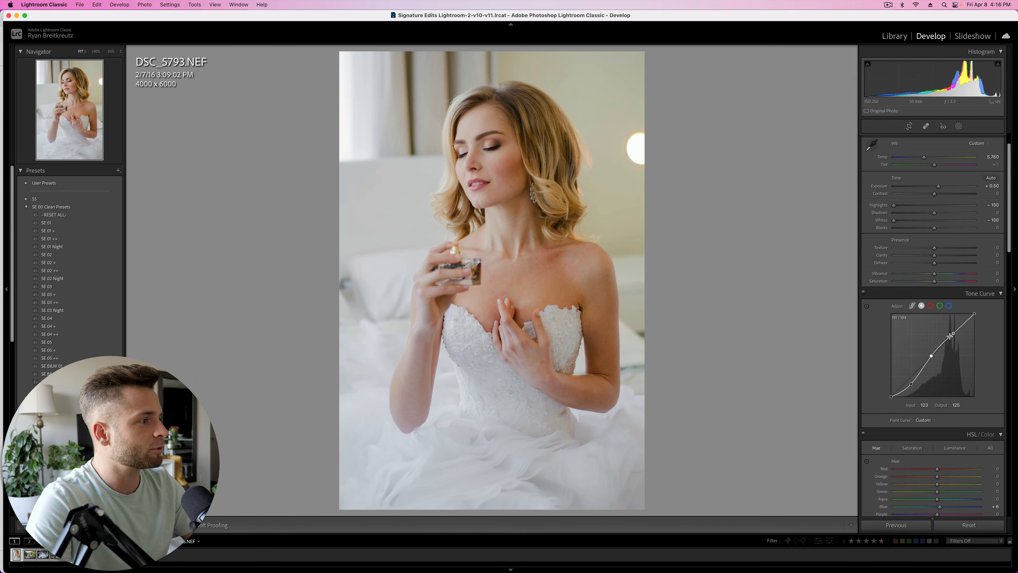
{"action": "left_click_drag", "start_coordinate": [955, 333], "coordinate": [975, 314]}
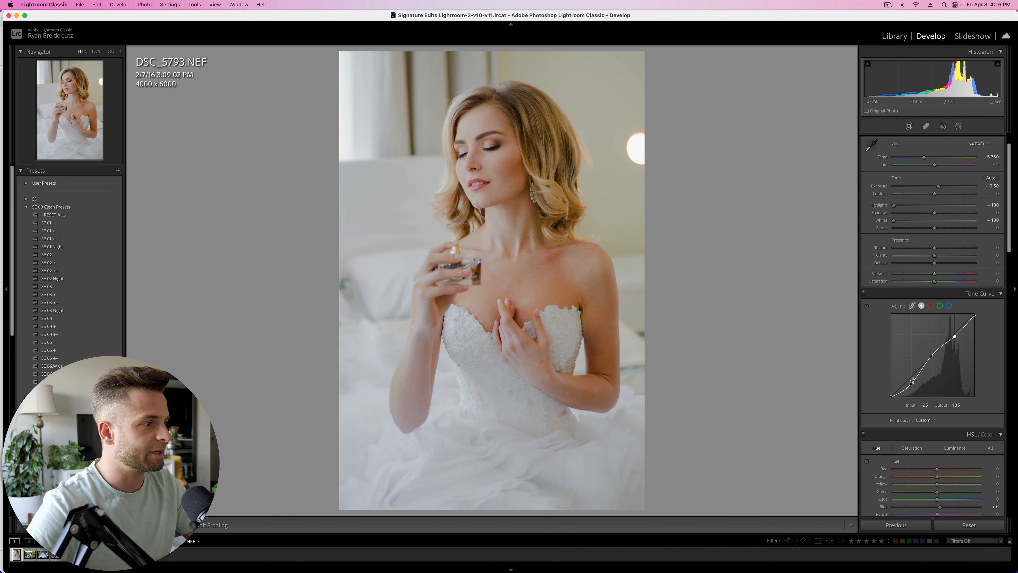
{"action": "left_click_drag", "start_coordinate": [913, 386], "coordinate": [891, 390]}
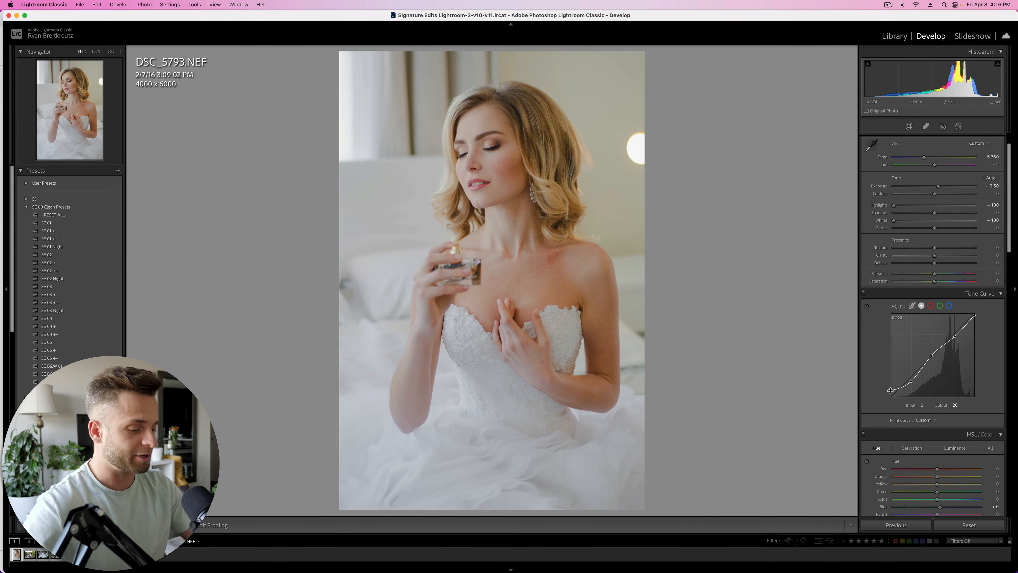
Compare the portrait with its unedited version, and with and without the Tone Curve adjustments
{"action": "key", "text": "backslash"}
{"action": "key", "text": "backslash"}
{"action": "key", "text": "backslash"}
{"action": "key", "text": "backslash"}
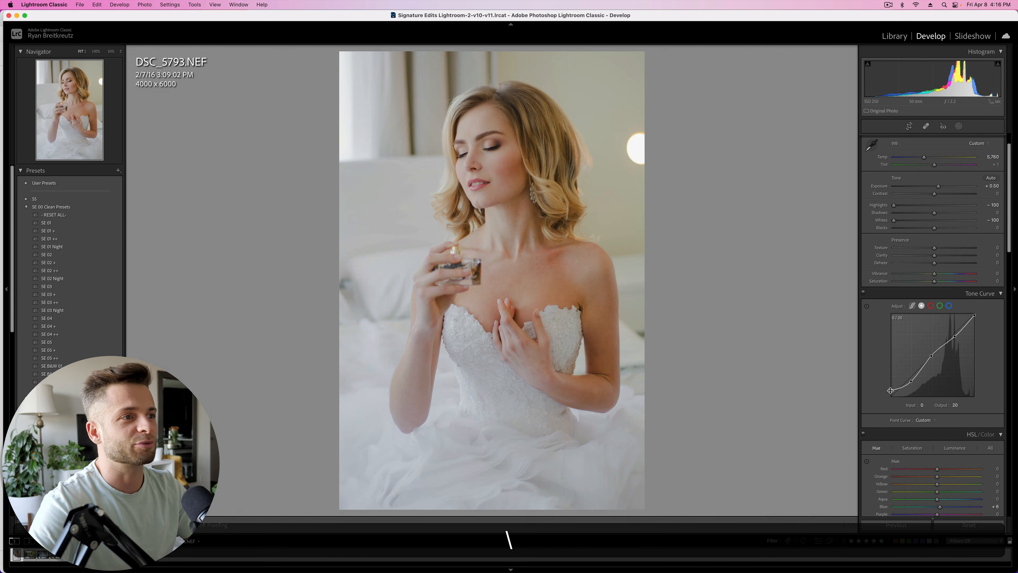
{"action": "left_click", "coordinate": [863, 293]}
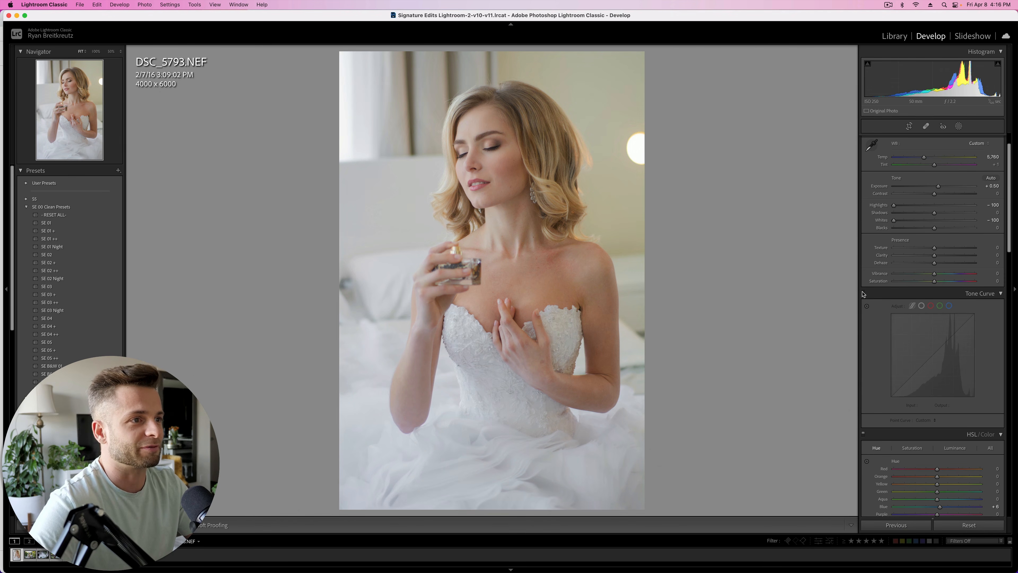
{"action": "left_click", "coordinate": [863, 293]}
{"action": "left_click", "coordinate": [863, 293]}
{"action": "left_click", "coordinate": [864, 294]}
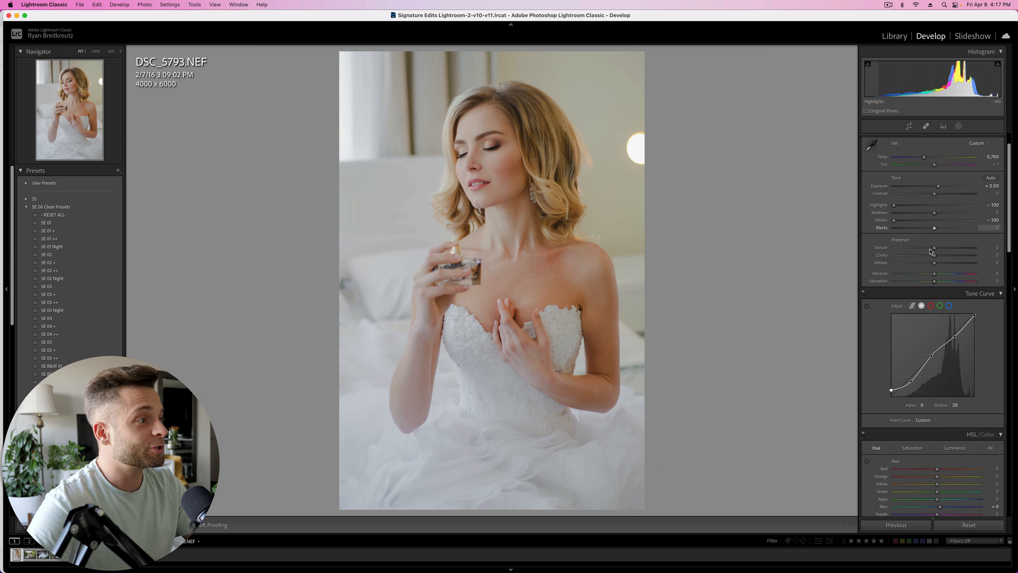
Set Blacks to -15 and Whites to -81, and compare the portrait with its unedited version
{"action": "left_click_drag", "start_coordinate": [934, 229], "coordinate": [902, 224]}
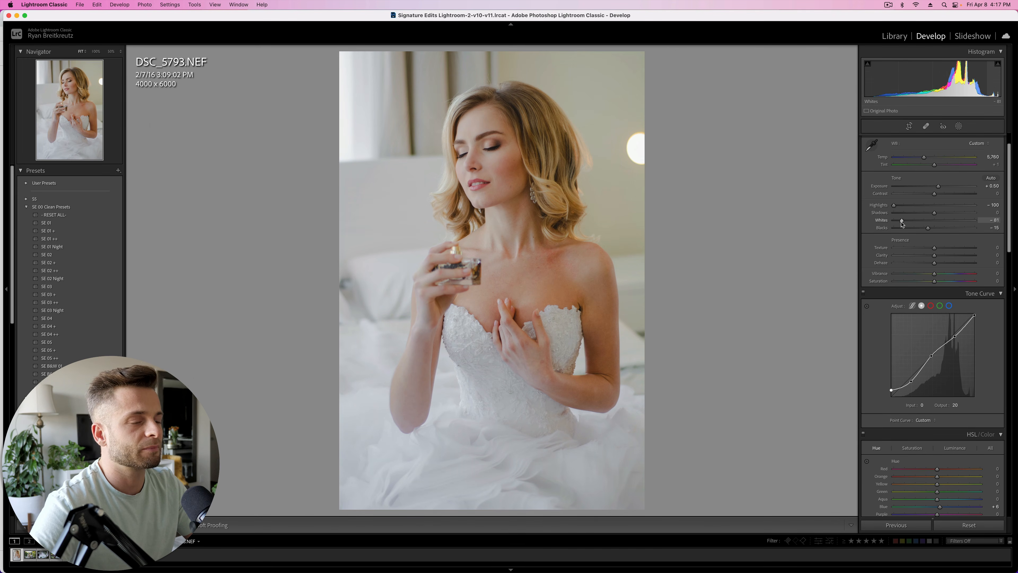
{"action": "key", "text": "backslash"}
{"action": "key", "text": "backslash"}
{"action": "key", "text": "backslash"}
{"action": "key", "text": "backslash"}
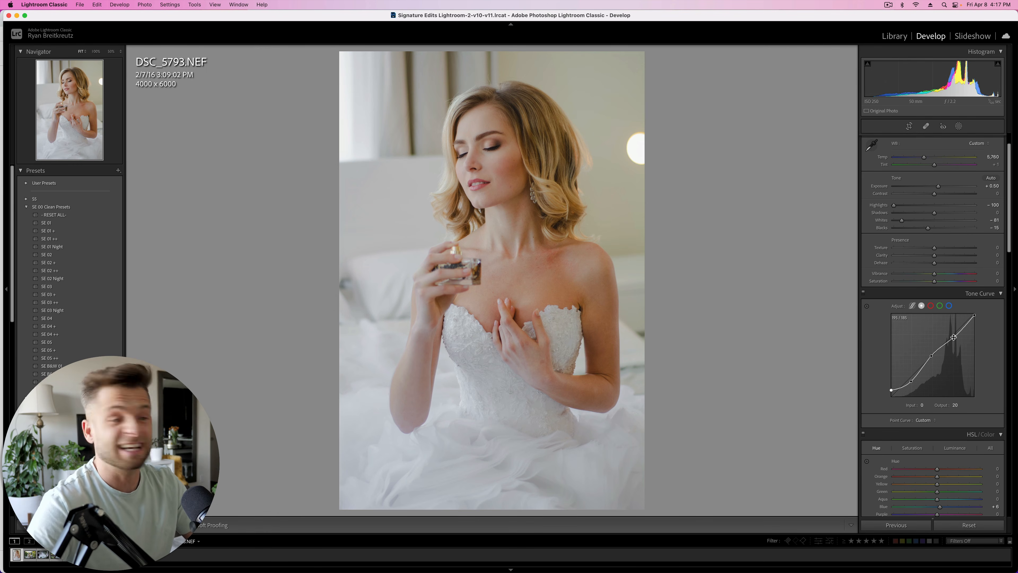
Raise the Tone Curve's highlight point to input 191, output 207, and compare the portrait with its unedited version
{"action": "left_click_drag", "start_coordinate": [954, 337], "coordinate": [955, 330]}
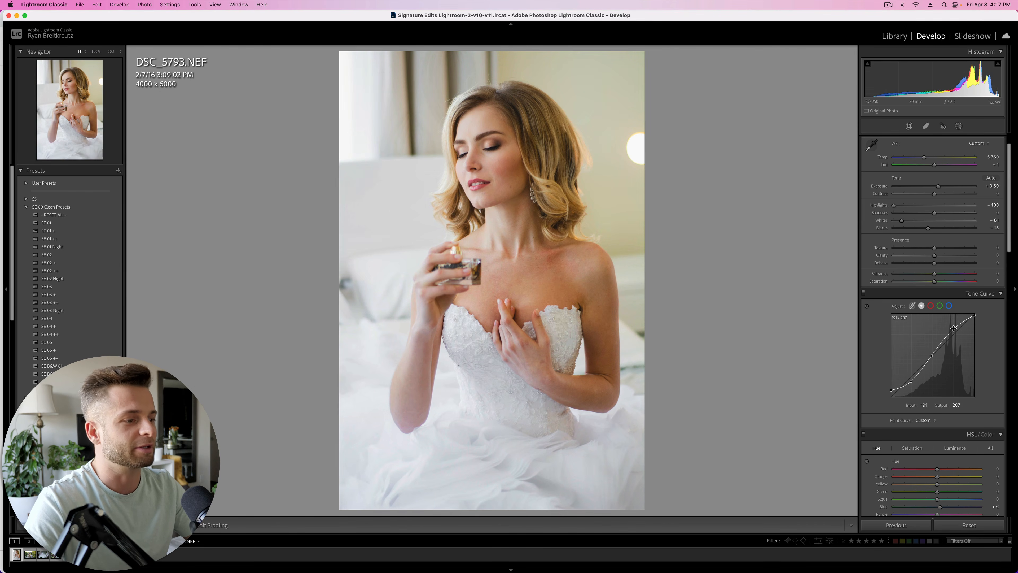
{"action": "key", "text": "backslash"}
{"action": "key", "text": "backslash"}
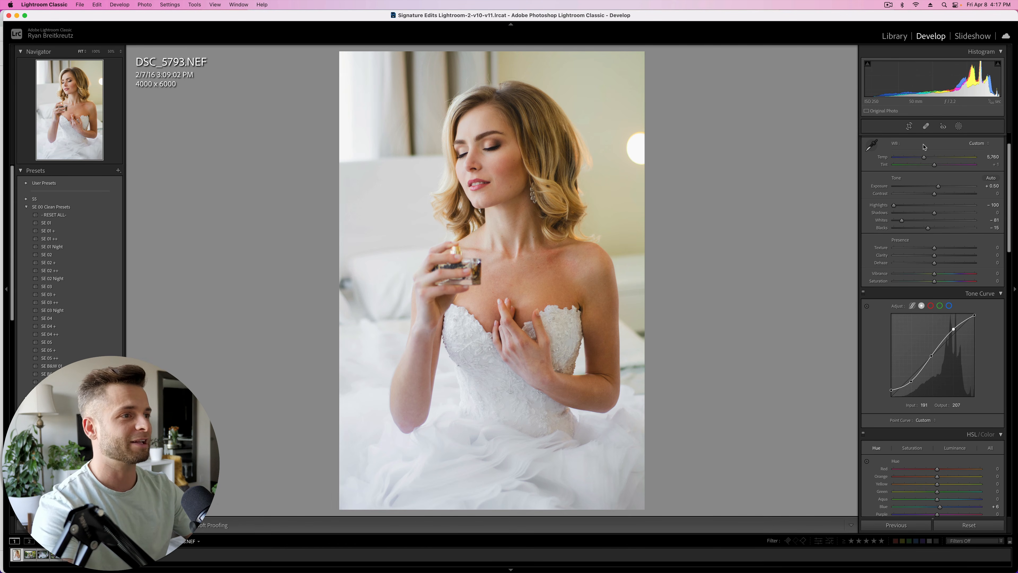
Add a Linear Gradient mask running from just outside the photo's lamp-side edge inward to the bride's chest
{"action": "scroll", "coordinate": [924, 147], "scroll_direction": "up", "scroll_amount": 2}
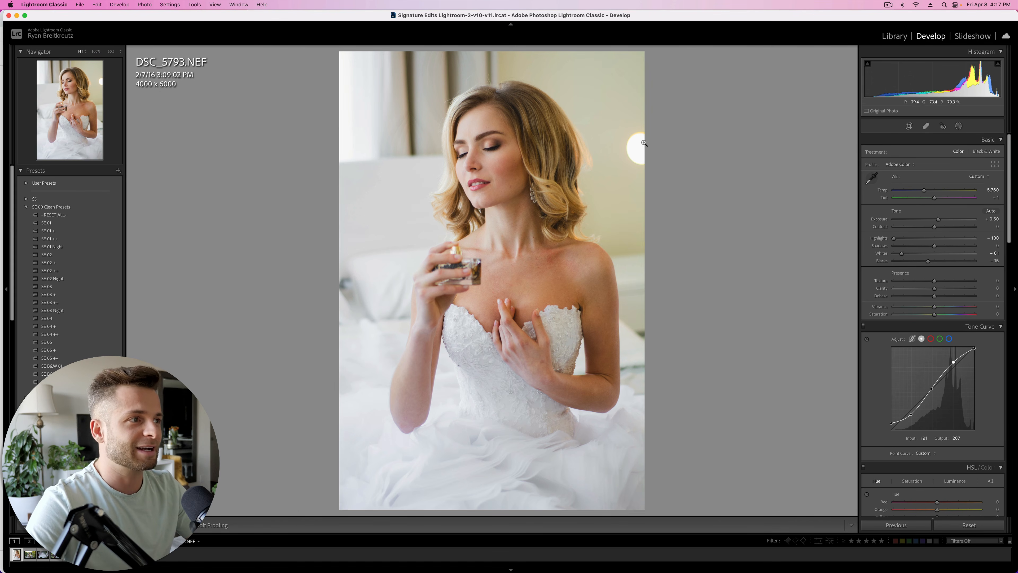
{"action": "left_click", "coordinate": [611, 164]}
{"action": "scroll", "coordinate": [641, 160], "scroll_direction": "down", "scroll_amount": 3}
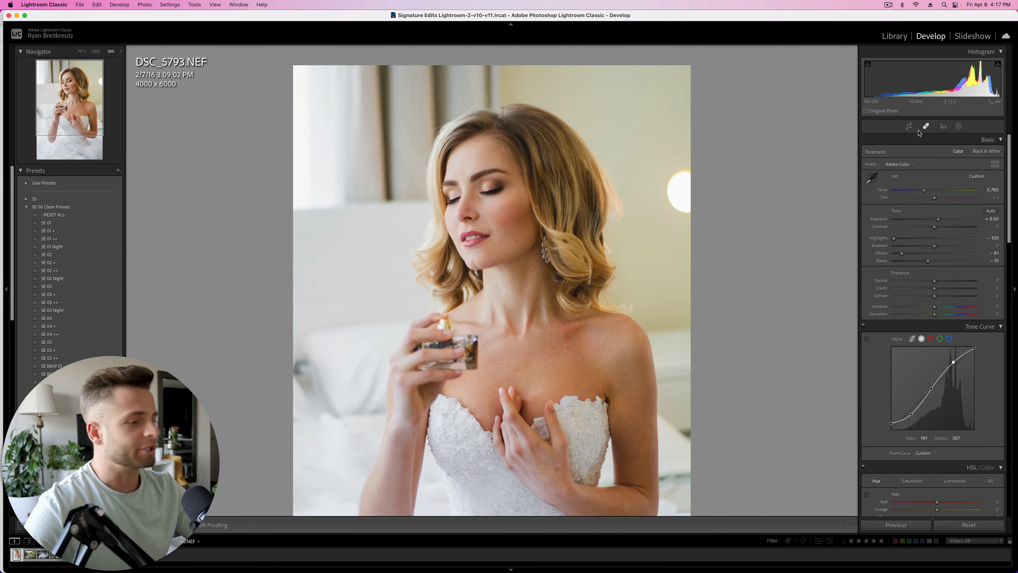
{"action": "left_click", "coordinate": [959, 126]}
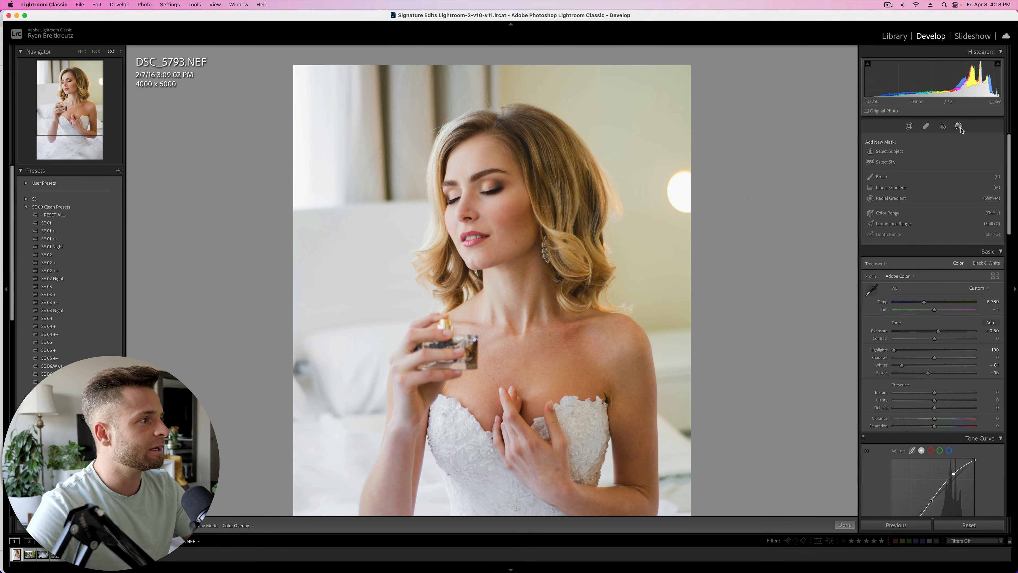
{"action": "left_click", "coordinate": [894, 188]}
{"action": "left_click_drag", "start_coordinate": [718, 258], "coordinate": [496, 347]}
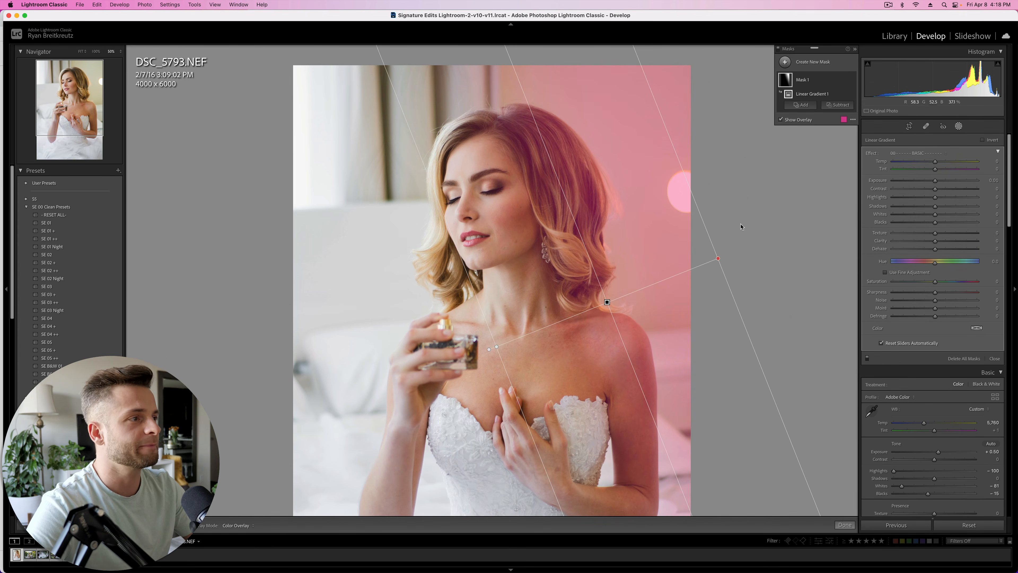
Set the gradient mask's Temp to -8, Tint to 31 and Contrast to -14
{"action": "mouse_move", "coordinate": [936, 162]}
{"action": "left_mouse_down"}
{"action": "mouse_move", "coordinate": [925, 163]}
{"action": "mouse_move", "coordinate": [953, 172]}
{"action": "mouse_move", "coordinate": [934, 164]}
{"action": "left_mouse_up"}
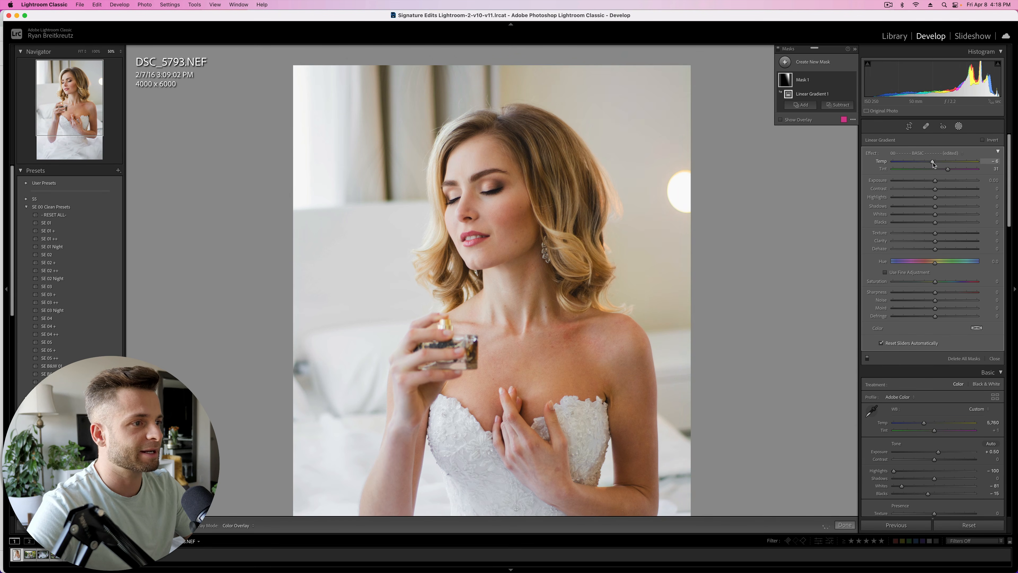
{"action": "key", "text": "BackSpace"}
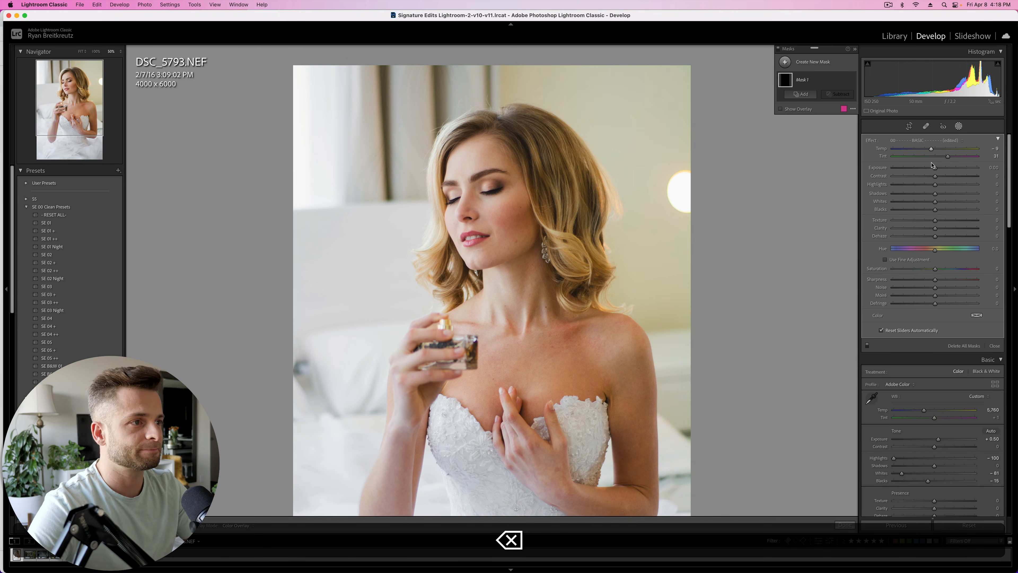
{"action": "key", "text": "super+z"}
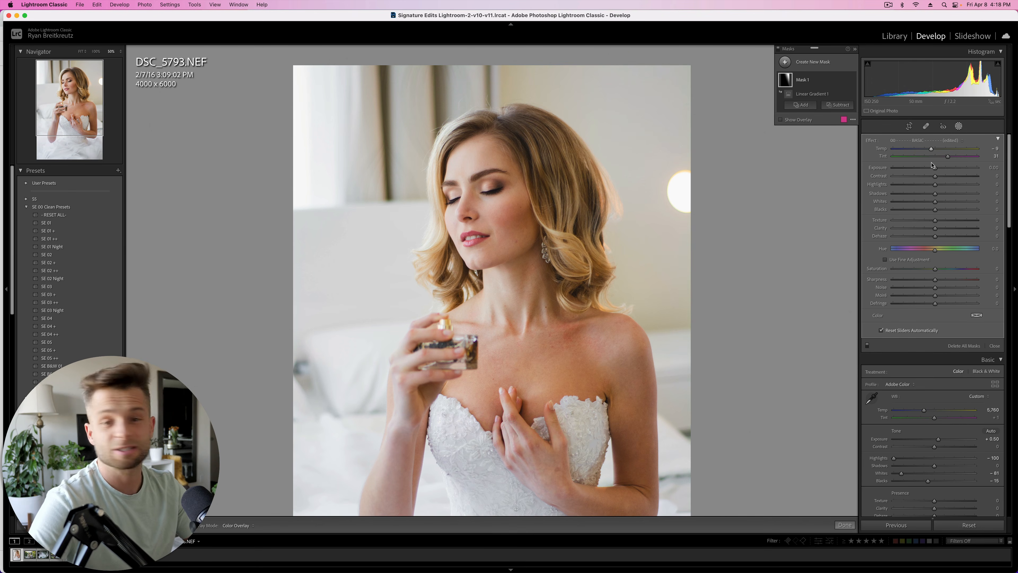
{"action": "key", "text": "super+minus"}
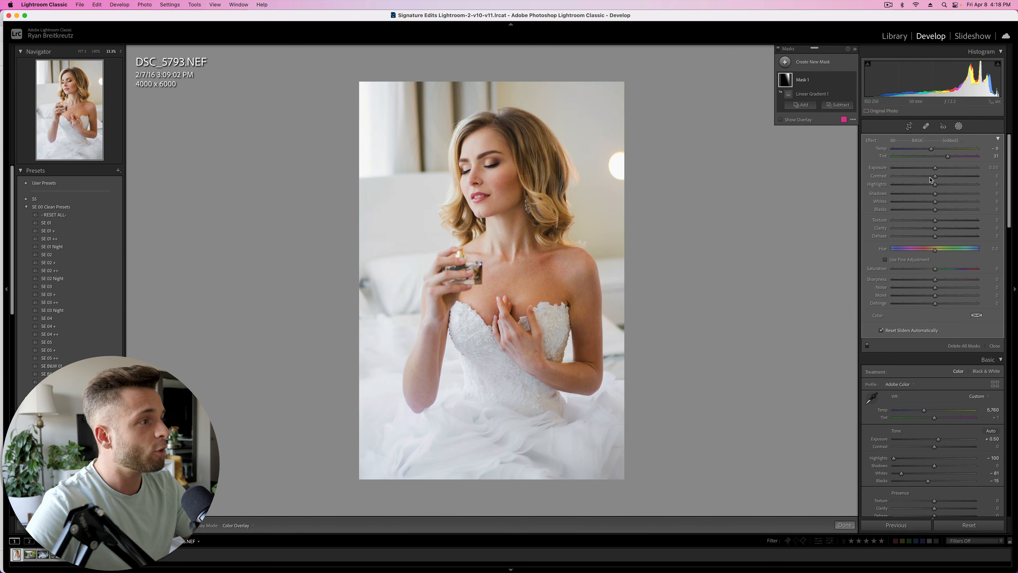
{"action": "mouse_move", "coordinate": [935, 176]}
{"action": "left_mouse_down"}
{"action": "mouse_move", "coordinate": [860, 182]}
{"action": "mouse_move", "coordinate": [977, 179]}
{"action": "mouse_move", "coordinate": [930, 180]}
{"action": "left_mouse_up"}
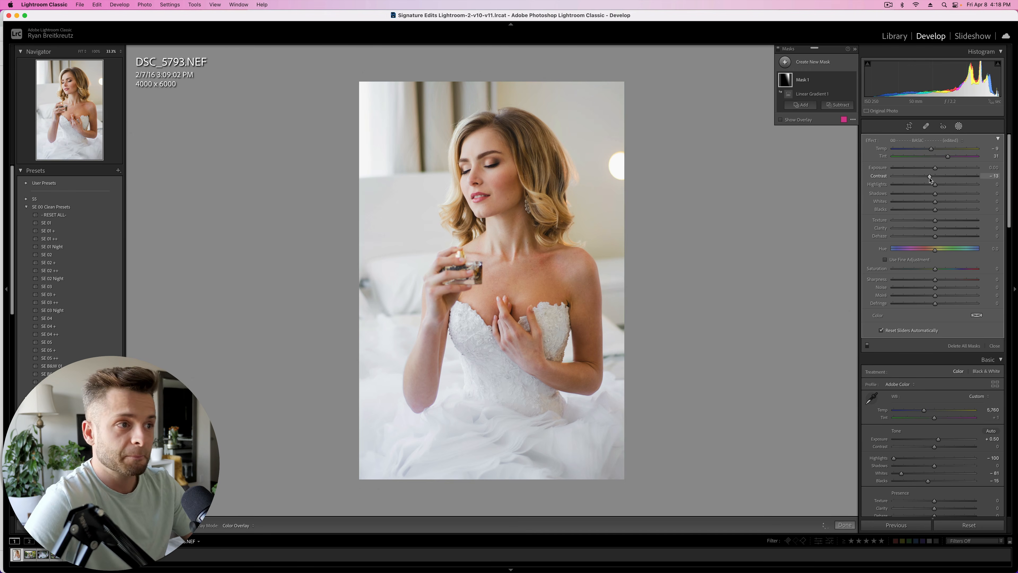
Tilt the linear gradient more steeply and subtract the bride's shoulder and upper arm from its mask with a brush
{"action": "left_click", "coordinate": [569, 240]}
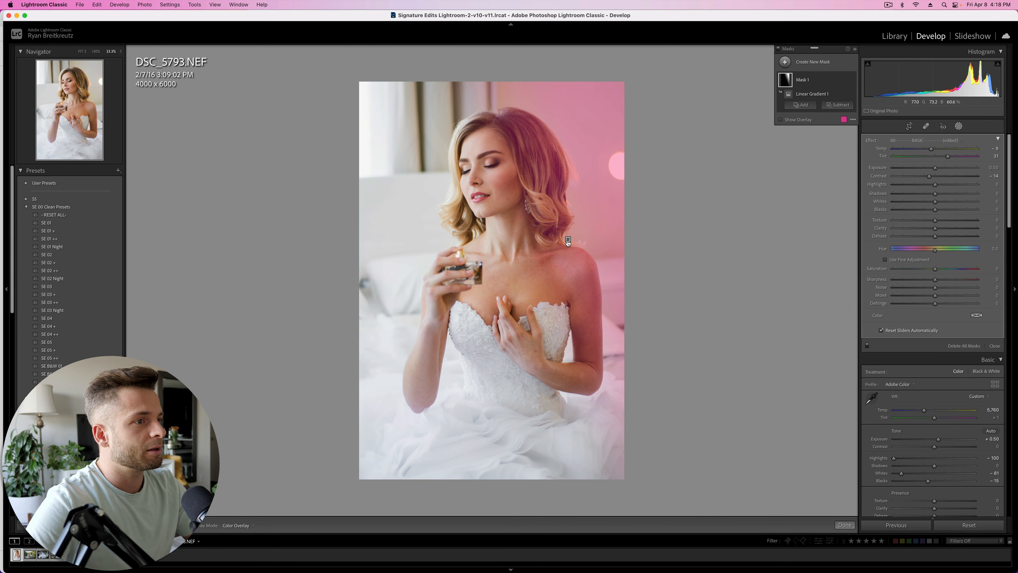
{"action": "left_click_drag", "start_coordinate": [487, 272], "coordinate": [495, 286]}
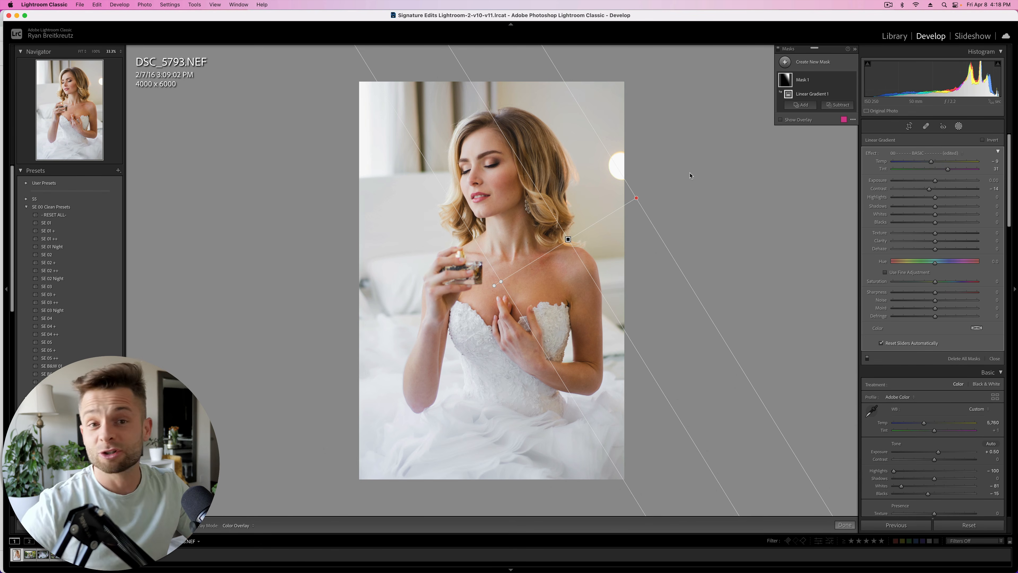
{"action": "left_click", "coordinate": [834, 105]}
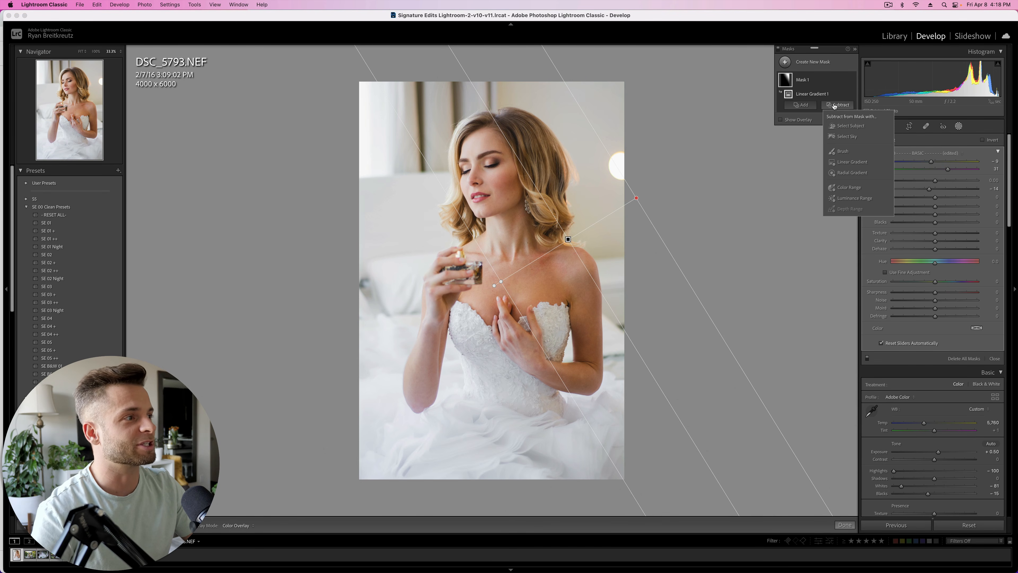
{"action": "left_click", "coordinate": [843, 151]}
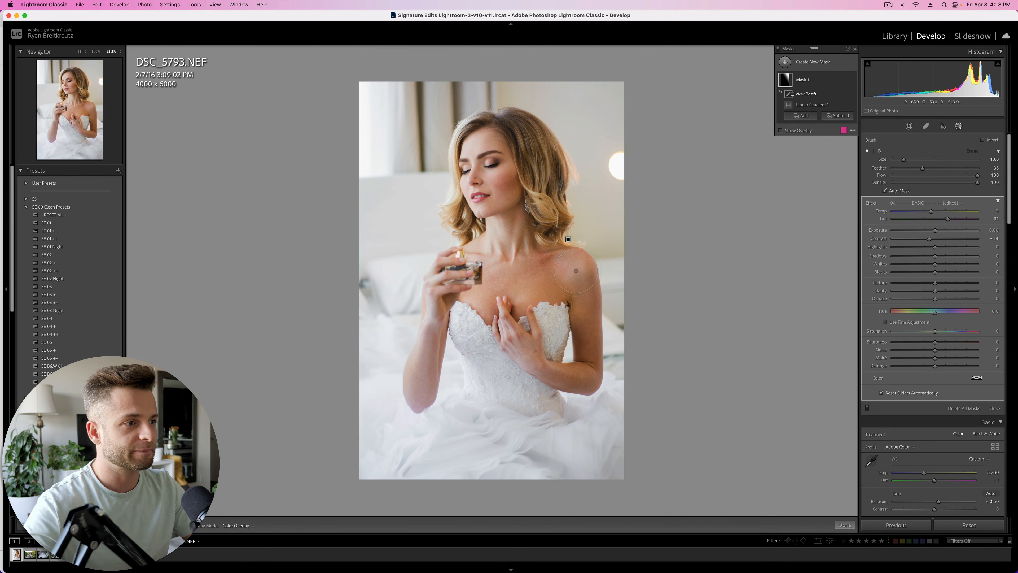
{"action": "mouse_move", "coordinate": [576, 271]}
{"action": "left_mouse_down"}
{"action": "mouse_move", "coordinate": [593, 297]}
{"action": "mouse_move", "coordinate": [566, 269]}
{"action": "mouse_move", "coordinate": [590, 295]}
{"action": "mouse_move", "coordinate": [579, 269]}
{"action": "mouse_move", "coordinate": [539, 262]}
{"action": "mouse_move", "coordinate": [585, 298]}
{"action": "left_mouse_up"}
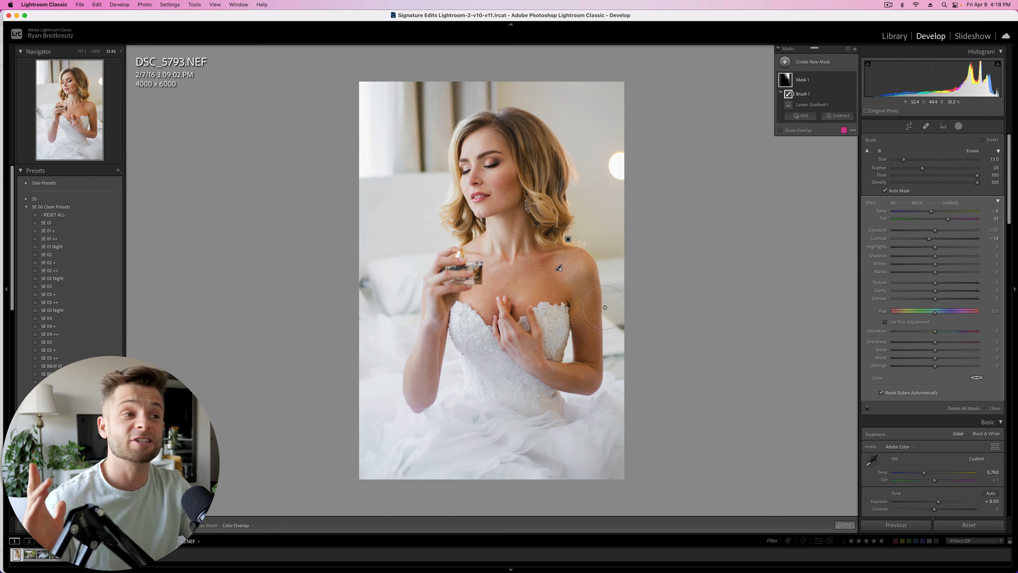
Inspect the mask overlay and compare the portrait with its unedited version
{"action": "key", "text": "o"}
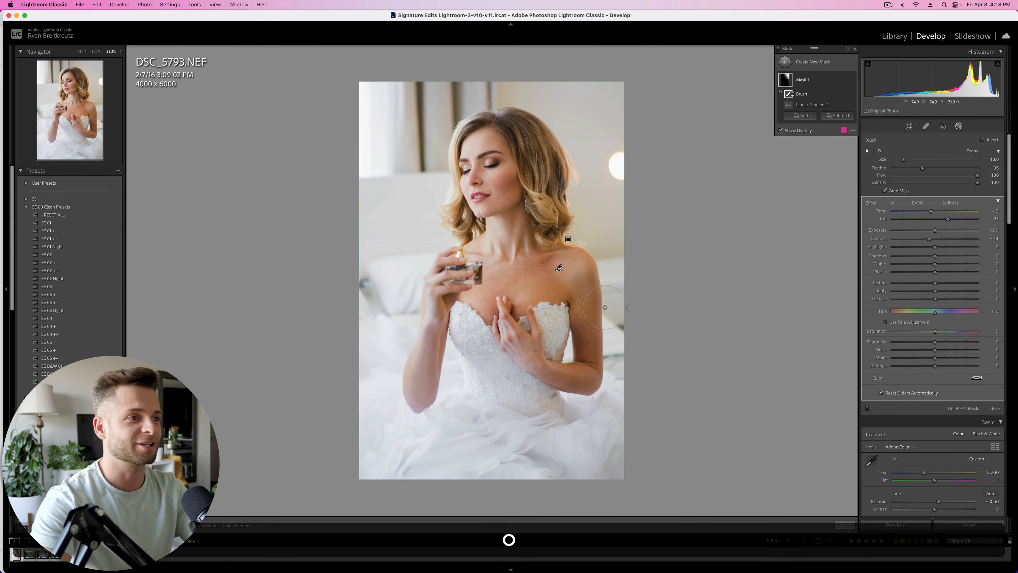
{"action": "key", "text": "o"}
{"action": "key", "text": "o"}
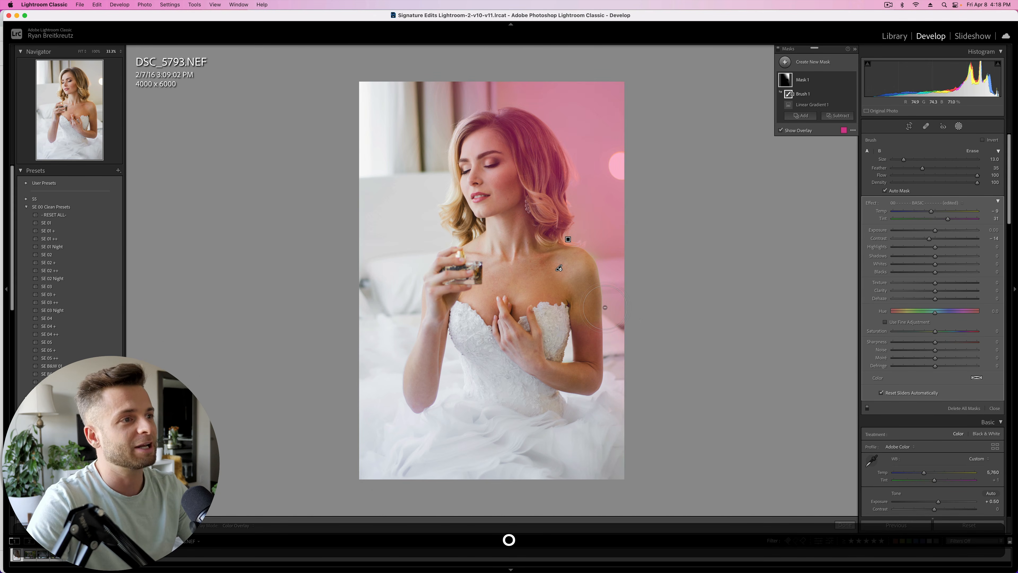
{"action": "key", "text": "o"}
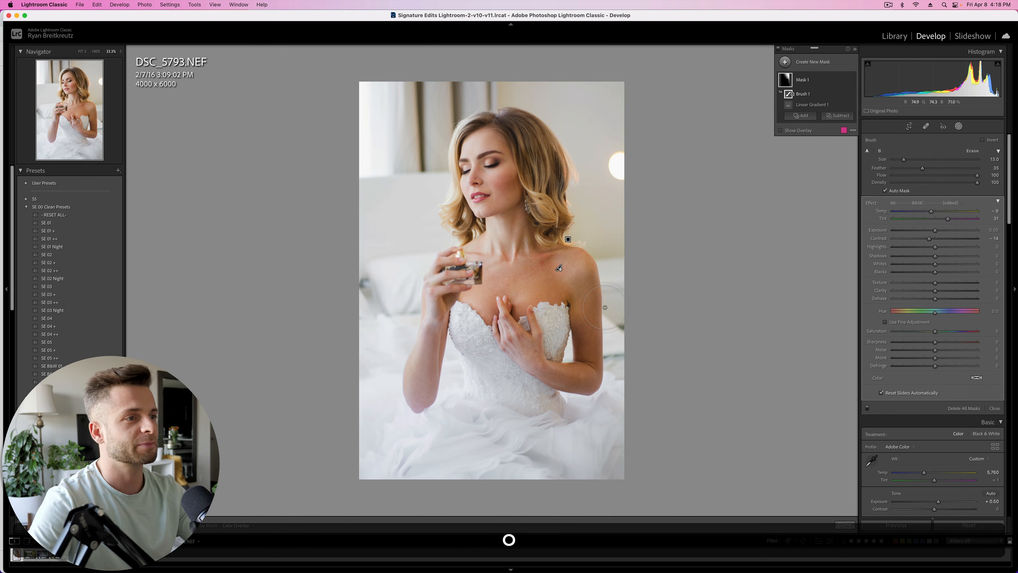
{"action": "key", "text": "backslash"}
{"action": "key", "text": "backslash"}
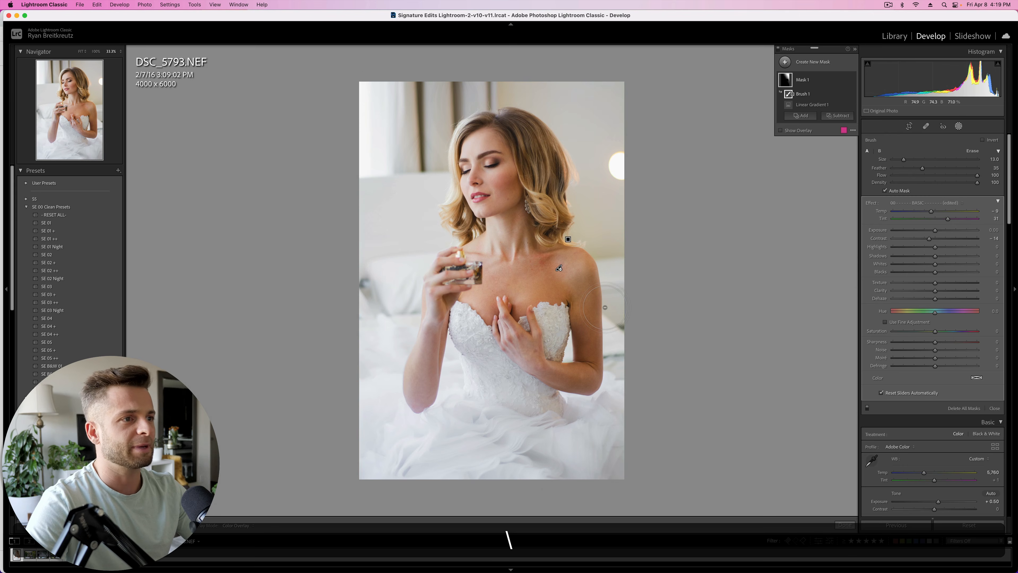
Leave masking and lower the photo's overall Exposure to +0.30
{"action": "key", "text": "Return"}
{"action": "key", "text": "minus"}
{"action": "key", "text": "minus"}
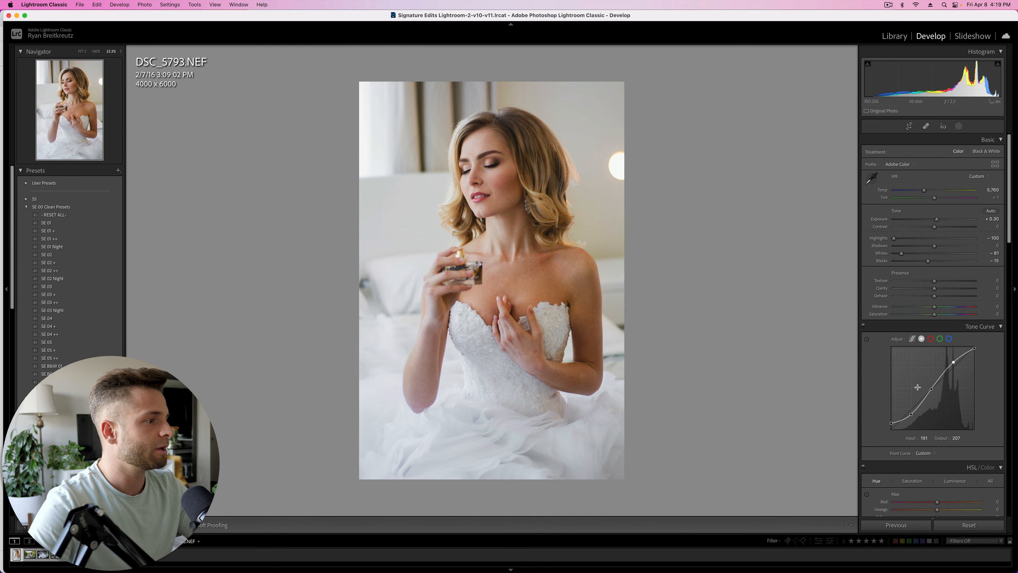
{"action": "scroll", "coordinate": [922, 281], "scroll_direction": "down", "scroll_amount": 3}
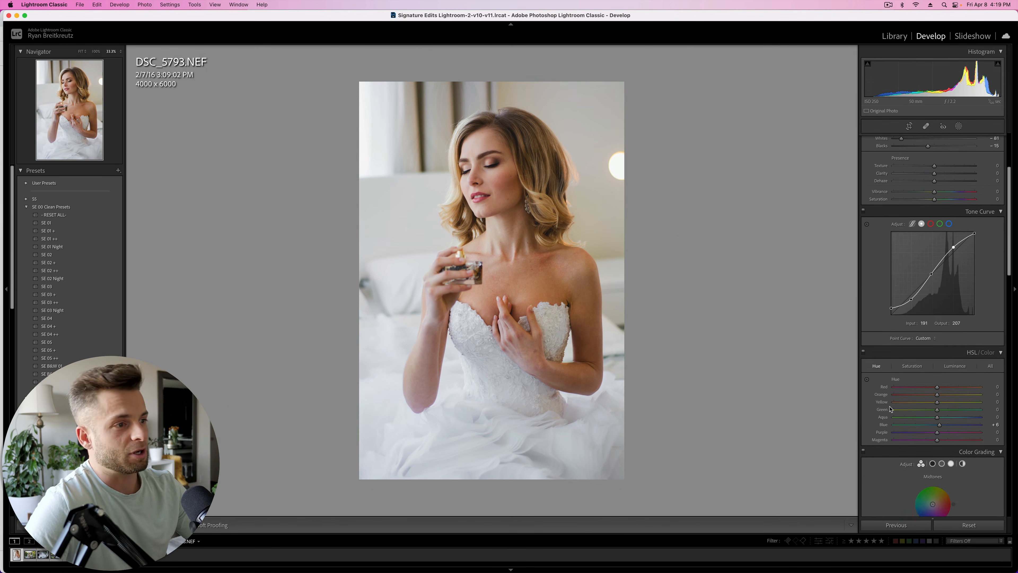
Create a new brush mask and paint it over the skin of the bride's chest, shoulder and upper arm
{"action": "left_click", "coordinate": [960, 126]}
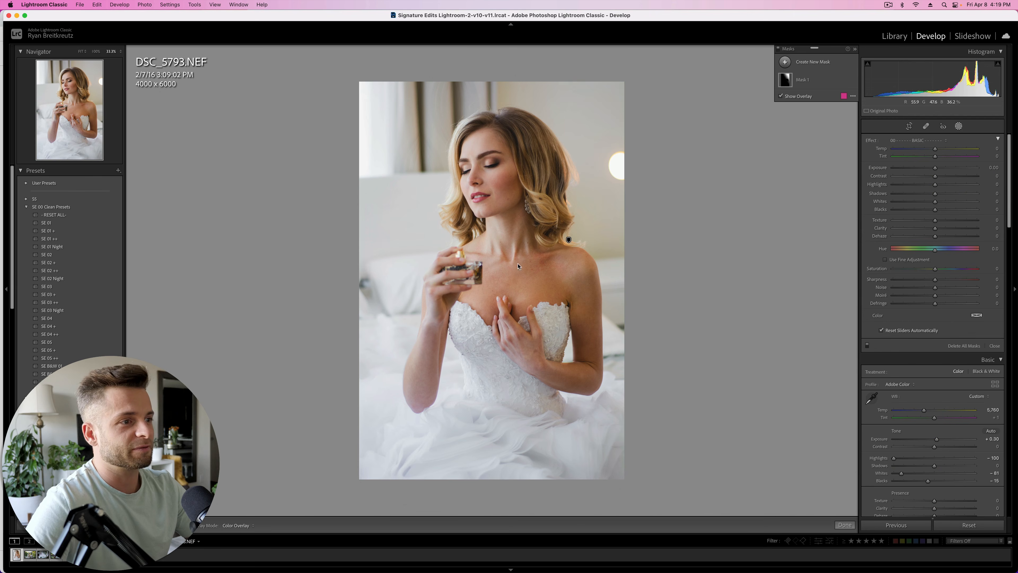
{"action": "key", "text": "k"}
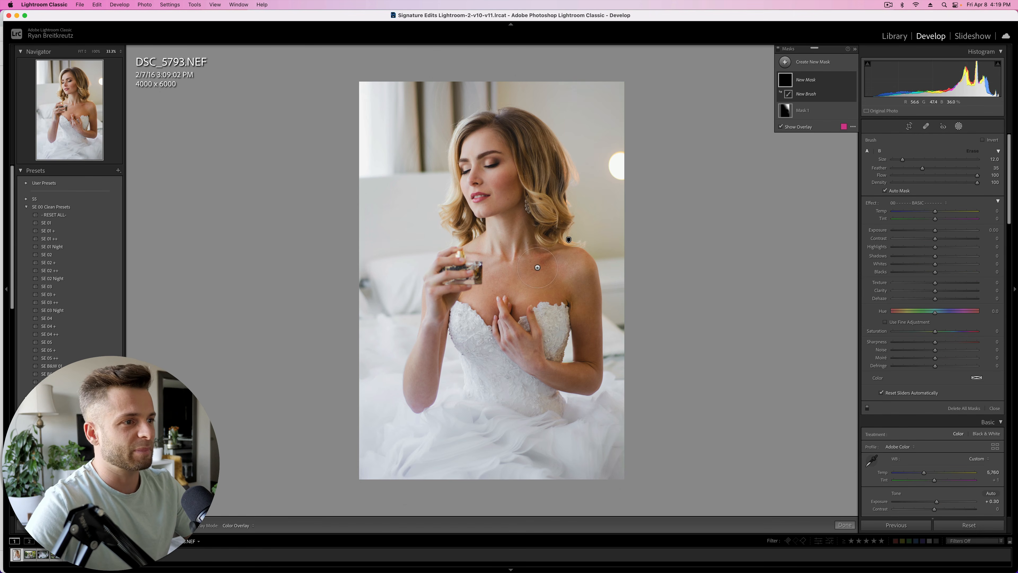
{"action": "mouse_move", "coordinate": [531, 266]}
{"action": "left_mouse_down"}
{"action": "mouse_move", "coordinate": [495, 283]}
{"action": "mouse_move", "coordinate": [548, 281]}
{"action": "mouse_move", "coordinate": [513, 271]}
{"action": "mouse_move", "coordinate": [497, 274]}
{"action": "mouse_move", "coordinate": [552, 276]}
{"action": "mouse_move", "coordinate": [571, 289]}
{"action": "mouse_move", "coordinate": [564, 258]}
{"action": "mouse_move", "coordinate": [581, 274]}
{"action": "mouse_move", "coordinate": [584, 307]}
{"action": "left_mouse_up"}
{"action": "key", "text": "bracketright"}
{"action": "key", "text": "bracketright"}
{"action": "key", "text": "bracketright"}
{"action": "key", "text": "bracketright"}
{"action": "left_click_drag", "start_coordinate": [519, 280], "coordinate": [548, 280]}
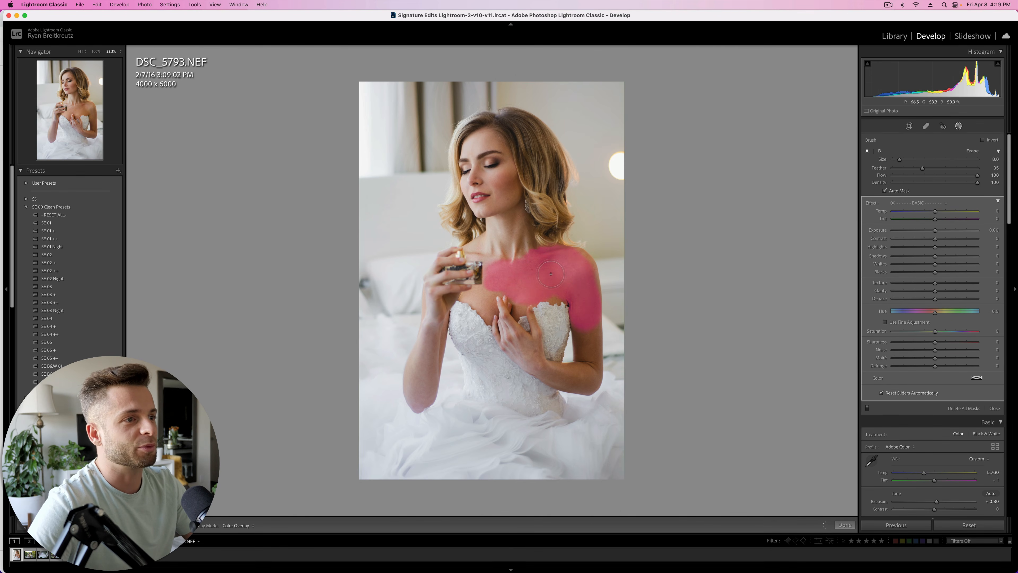
Soften the skin mask with Contrast -27, Texture -15, Clarity -20, Dehaze 0 and Sharpness -83
{"action": "left_click_drag", "start_coordinate": [889, 243], "coordinate": [924, 242]}
{"action": "left_click_drag", "start_coordinate": [935, 282], "coordinate": [929, 283]}
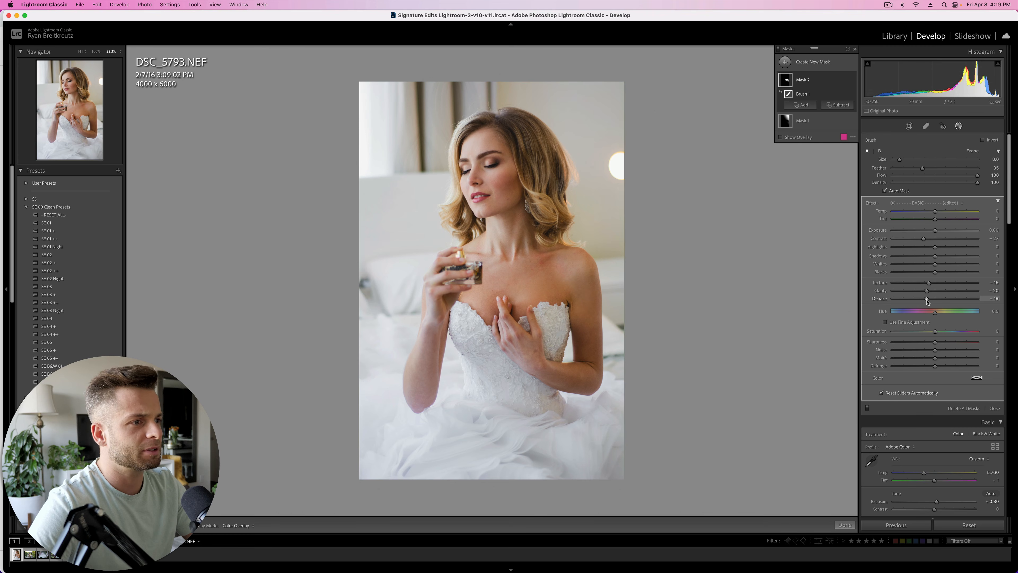
{"action": "left_click_drag", "start_coordinate": [902, 302], "coordinate": [862, 306]}
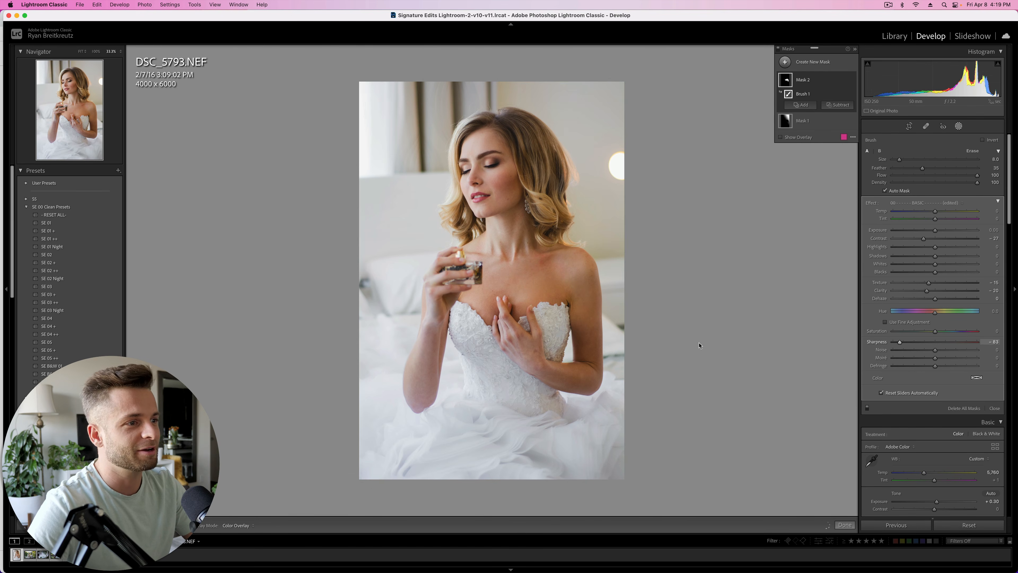
Extend the skin mask over the bride's arms, neck and face using a size 7 brush
{"action": "key", "text": "bracketleft"}
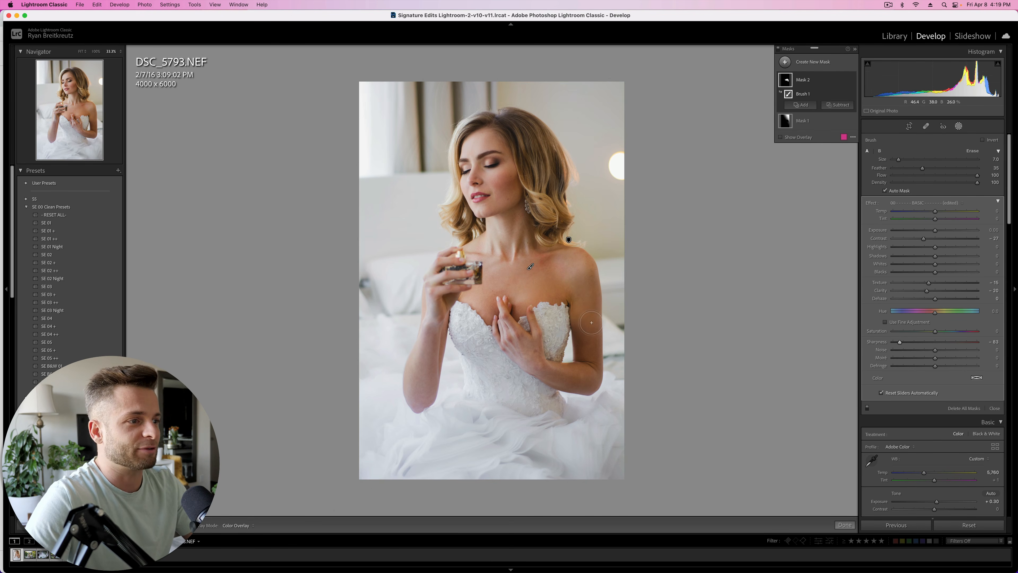
{"action": "mouse_move", "coordinate": [592, 322]}
{"action": "left_mouse_down"}
{"action": "mouse_move", "coordinate": [588, 377]}
{"action": "mouse_move", "coordinate": [550, 374]}
{"action": "left_mouse_up"}
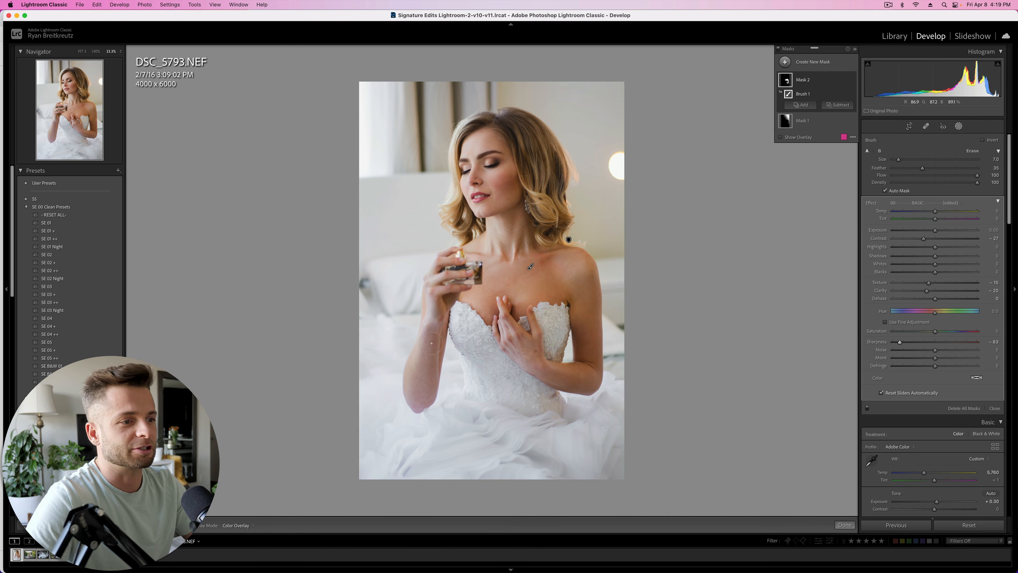
{"action": "left_click_drag", "start_coordinate": [515, 232], "coordinate": [489, 165]}
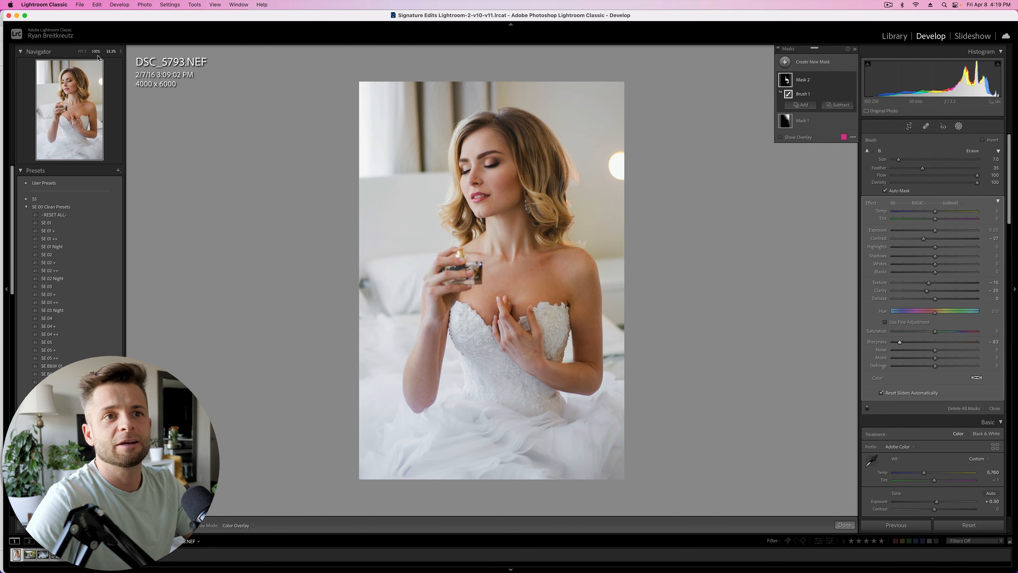
Paint the skin-softening mask closely over the forehead, cheeks, nose and chin at 100% view, leaving out the eyes and lips
{"action": "left_click", "coordinate": [95, 51]}
{"action": "left_click_drag", "start_coordinate": [77, 91], "coordinate": [76, 87]}
{"action": "key", "text": "bracketright"}
{"action": "key", "text": "bracketright"}
{"action": "key", "text": "bracketright"}
{"action": "mouse_move", "coordinate": [352, 173]}
{"action": "left_mouse_down"}
{"action": "mouse_move", "coordinate": [364, 146]}
{"action": "mouse_move", "coordinate": [395, 131]}
{"action": "mouse_move", "coordinate": [357, 172]}
{"action": "left_mouse_up"}
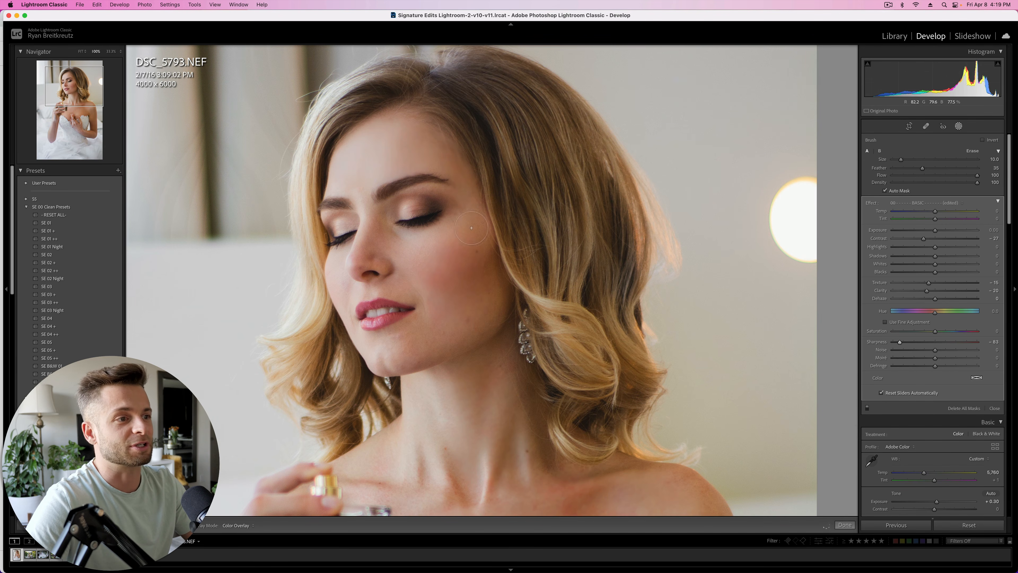
{"action": "left_click_drag", "start_coordinate": [474, 272], "coordinate": [447, 315]}
{"action": "mouse_move", "coordinate": [399, 249]}
{"action": "left_mouse_down"}
{"action": "mouse_move", "coordinate": [372, 242]}
{"action": "mouse_move", "coordinate": [396, 260]}
{"action": "left_mouse_up"}
{"action": "mouse_move", "coordinate": [450, 326]}
{"action": "left_mouse_down"}
{"action": "mouse_move", "coordinate": [377, 348]}
{"action": "mouse_move", "coordinate": [411, 337]}
{"action": "left_mouse_up"}
{"action": "key", "text": "bracketleft"}
{"action": "mouse_move", "coordinate": [390, 278]}
{"action": "left_mouse_down"}
{"action": "mouse_move", "coordinate": [377, 267]}
{"action": "mouse_move", "coordinate": [349, 287]}
{"action": "left_mouse_up"}
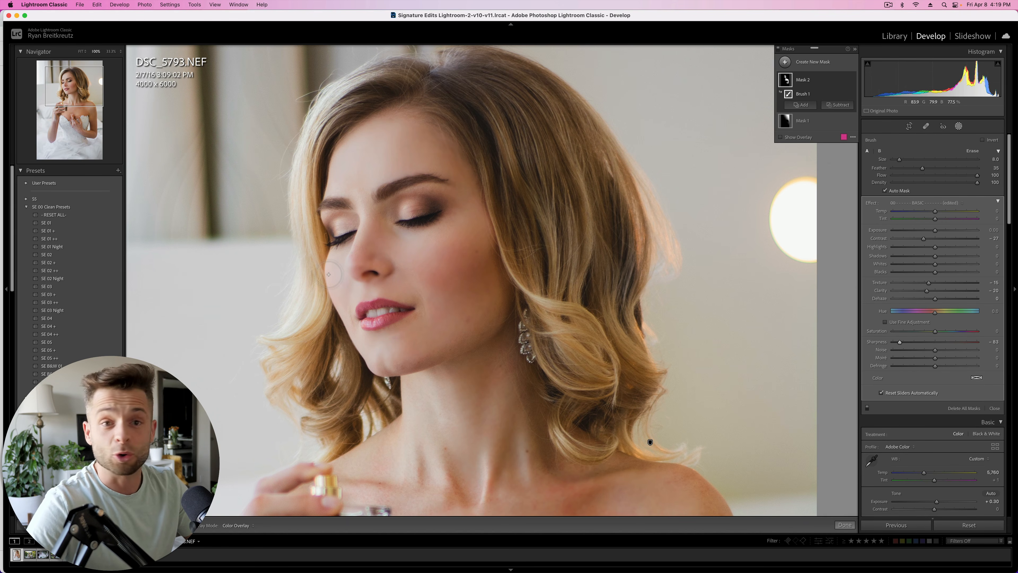
Erase the skin-softening mask along the bridge and nostril edges of the nose with a small brush
{"action": "key", "text": "alt"}
{"action": "key", "text": "bracketright"}
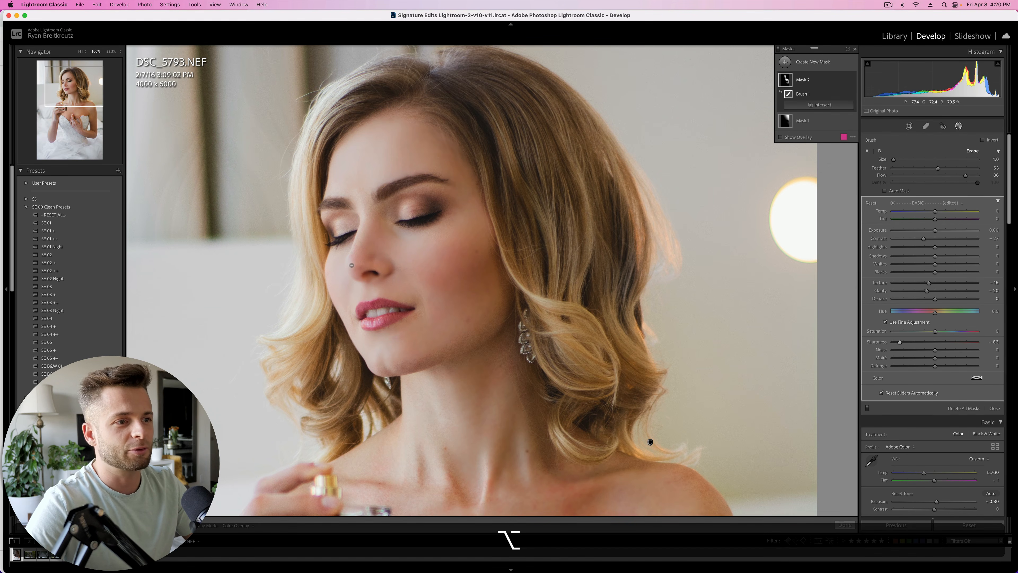
{"action": "mouse_move", "coordinate": [366, 276]}
{"action": "left_mouse_down"}
{"action": "mouse_move", "coordinate": [373, 268]}
{"action": "mouse_move", "coordinate": [347, 259]}
{"action": "mouse_move", "coordinate": [361, 225]}
{"action": "left_mouse_up"}
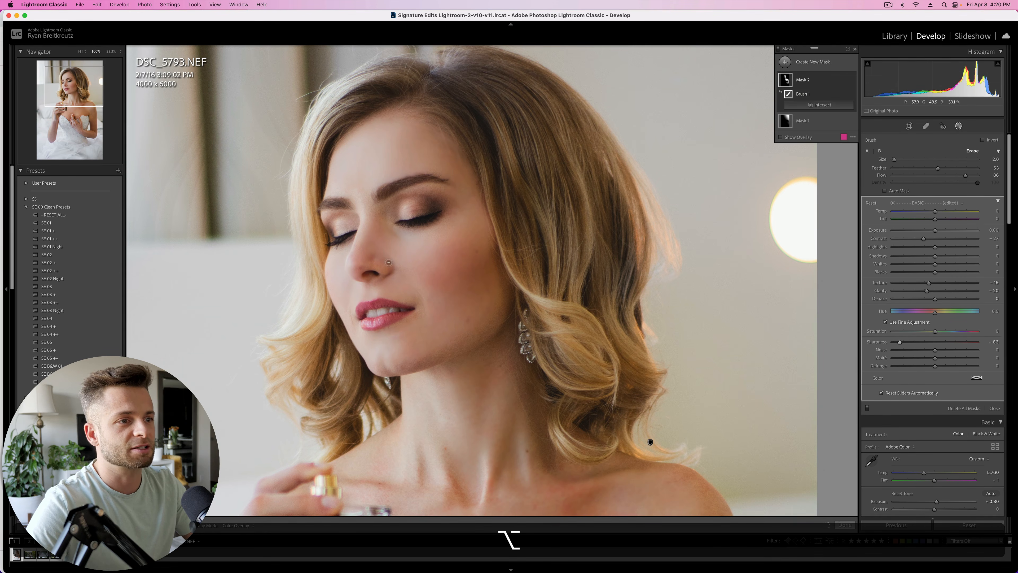
{"action": "mouse_move", "coordinate": [388, 263]}
{"action": "left_mouse_down"}
{"action": "mouse_move", "coordinate": [375, 278]}
{"action": "mouse_move", "coordinate": [389, 269]}
{"action": "left_mouse_up"}
Check the mask overlay and paint in the missed skin areas beside the mouth and on the neck
{"action": "key", "text": "o"}
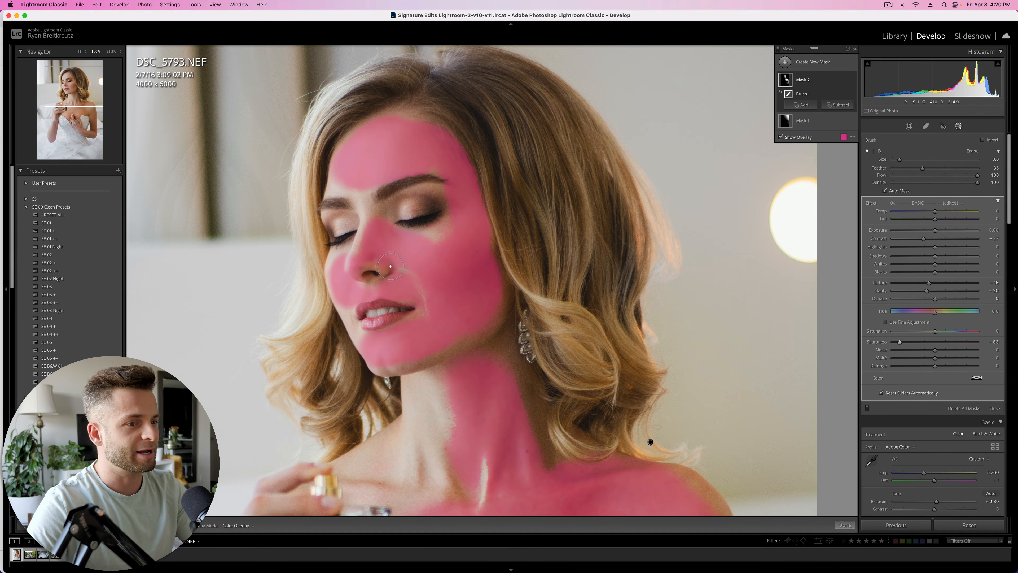
{"action": "key", "text": "o"}
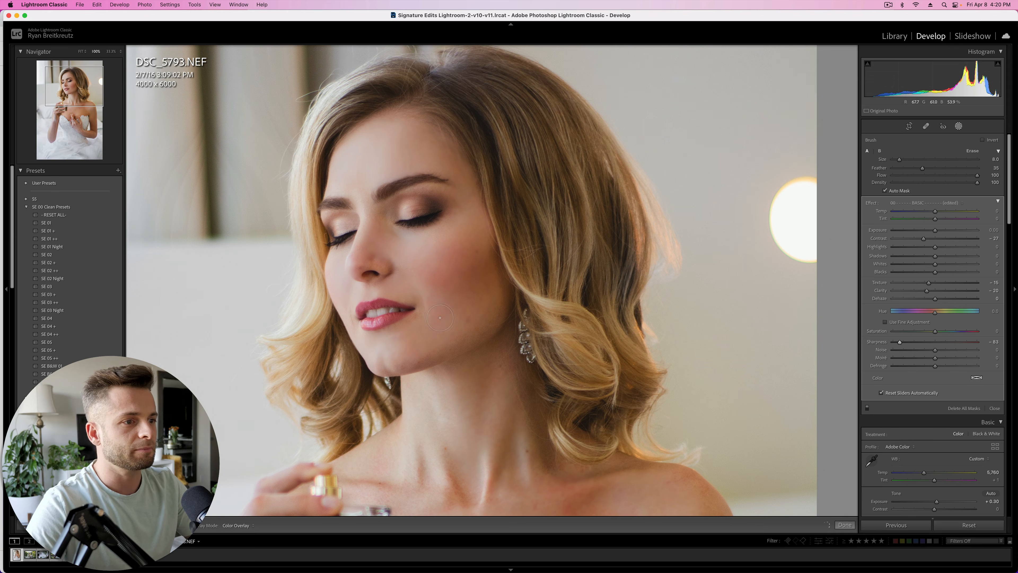
{"action": "mouse_move", "coordinate": [440, 318]}
{"action": "left_mouse_down"}
{"action": "mouse_move", "coordinate": [485, 374]}
{"action": "mouse_move", "coordinate": [501, 386]}
{"action": "mouse_move", "coordinate": [495, 359]}
{"action": "mouse_move", "coordinate": [506, 377]}
{"action": "mouse_move", "coordinate": [502, 346]}
{"action": "mouse_move", "coordinate": [435, 376]}
{"action": "mouse_move", "coordinate": [496, 379]}
{"action": "mouse_move", "coordinate": [540, 448]}
{"action": "left_mouse_up"}
{"action": "key", "text": "Return"}
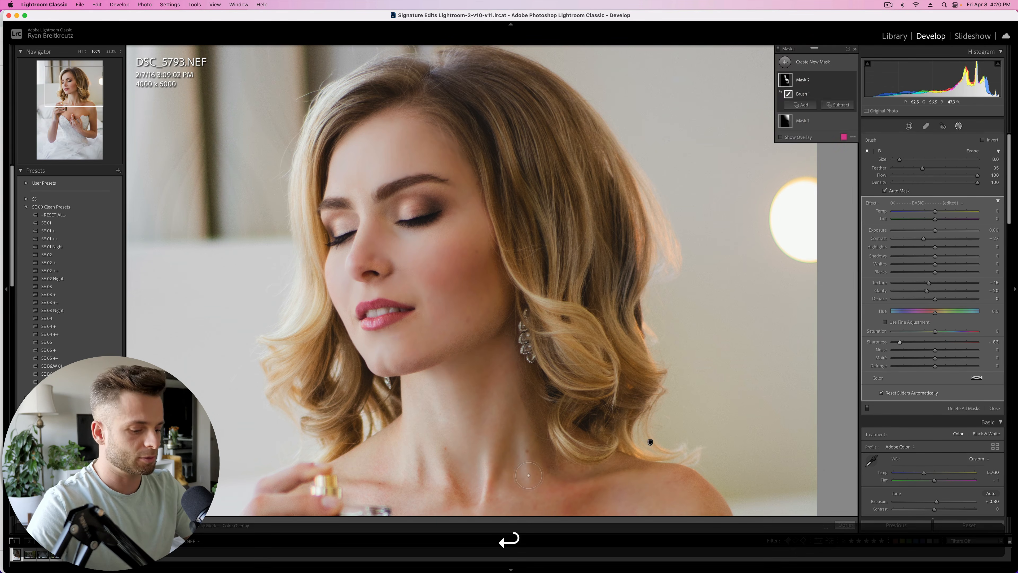
Compare the skin-softened portrait with its original and inspect the face, arms and dress before viewing the whole photo
{"action": "key", "text": "backslash"}
{"action": "key", "text": "backslash"}
{"action": "key", "text": "backslash"}
{"action": "key", "text": "backslash"}
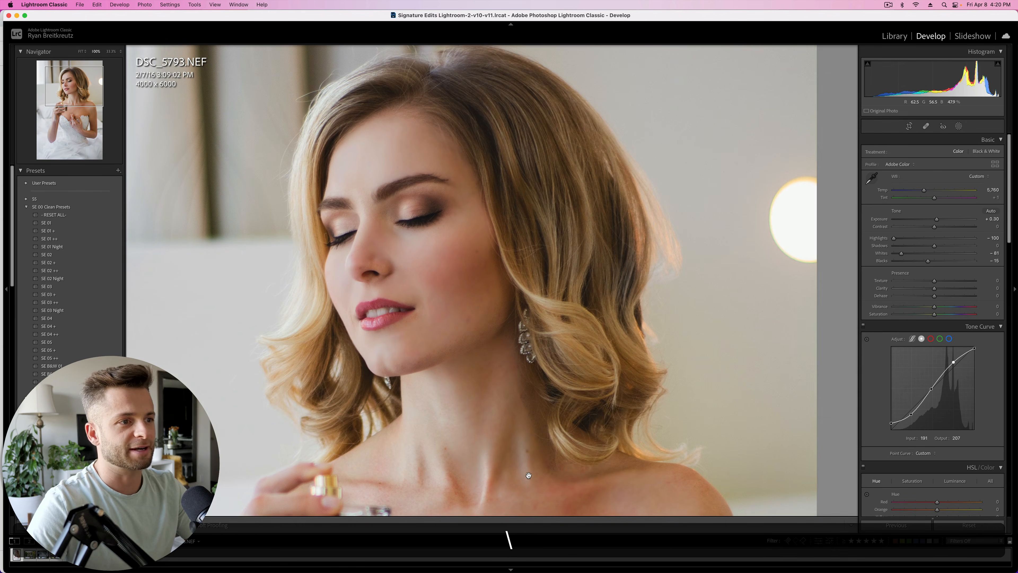
{"action": "key", "text": "backslash"}
{"action": "key", "text": "backslash"}
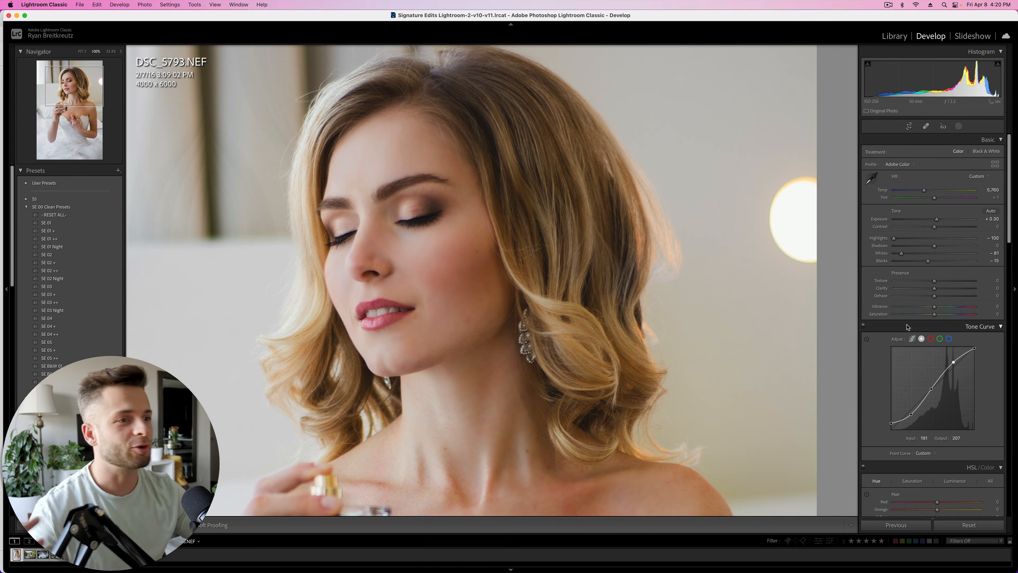
{"action": "key", "text": "super+minus"}
{"action": "key", "text": "super+minus"}
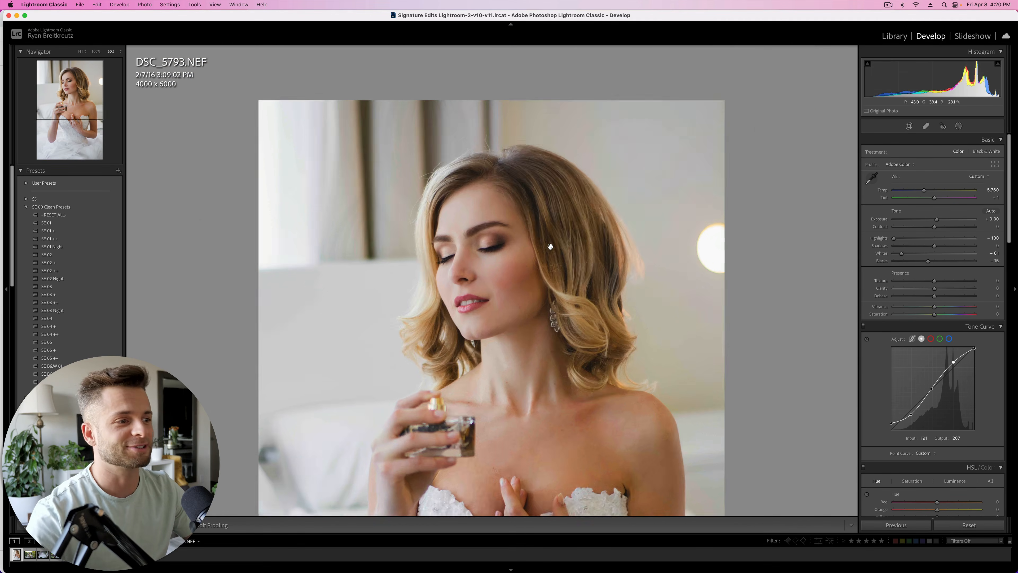
{"action": "scroll", "coordinate": [551, 246], "scroll_direction": "down", "scroll_amount": 5}
{"action": "scroll", "coordinate": [551, 247], "scroll_direction": "down", "scroll_amount": 3}
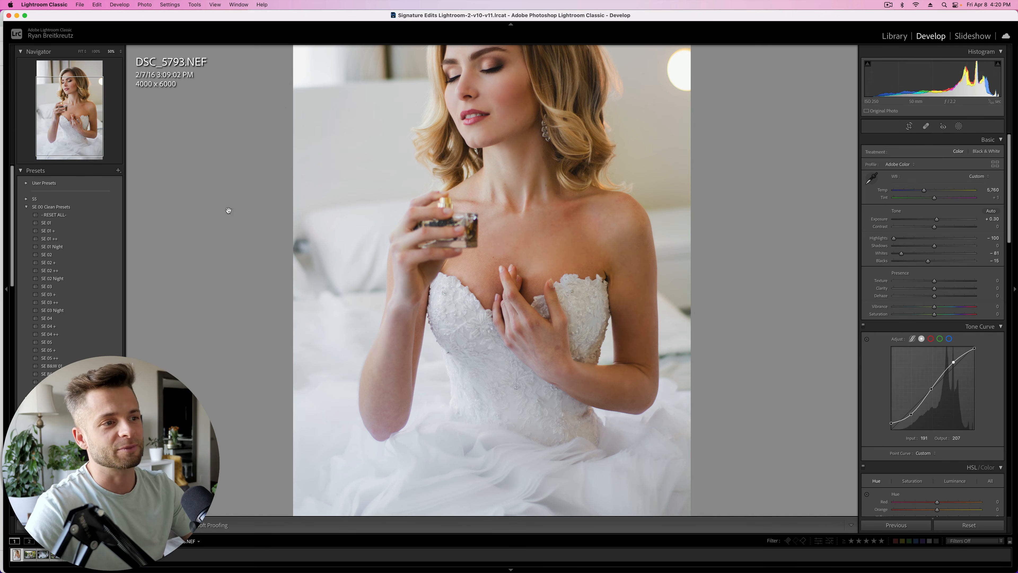
{"action": "scroll", "coordinate": [411, 387], "scroll_direction": "down", "scroll_amount": 3}
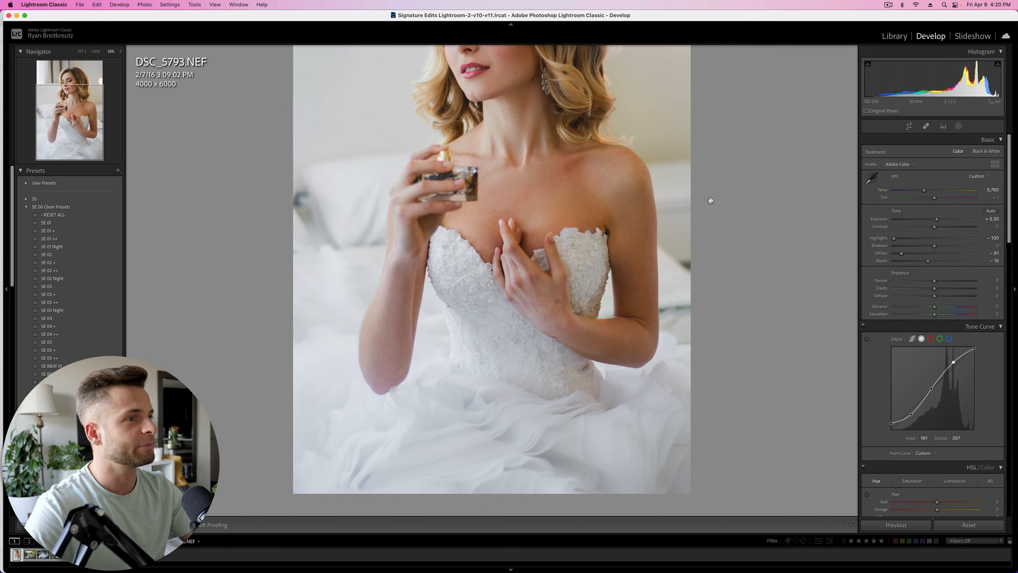
{"action": "key", "text": "super+minus"}
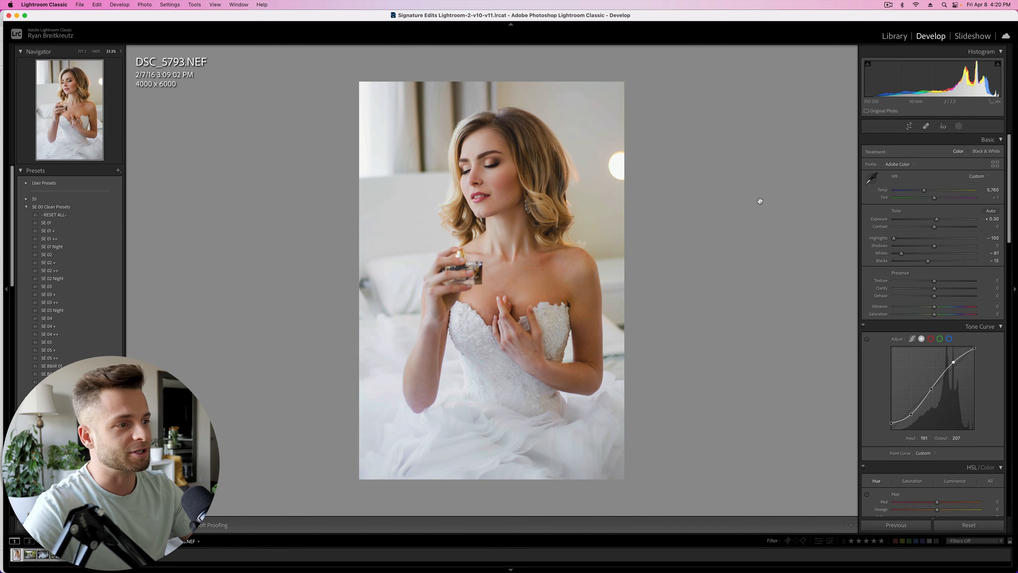
Add a linear gradient mask rising diagonally from the photo's lower-left corner and warm it with Temp 44 and Tint -7
{"action": "left_click", "coordinate": [959, 127]}
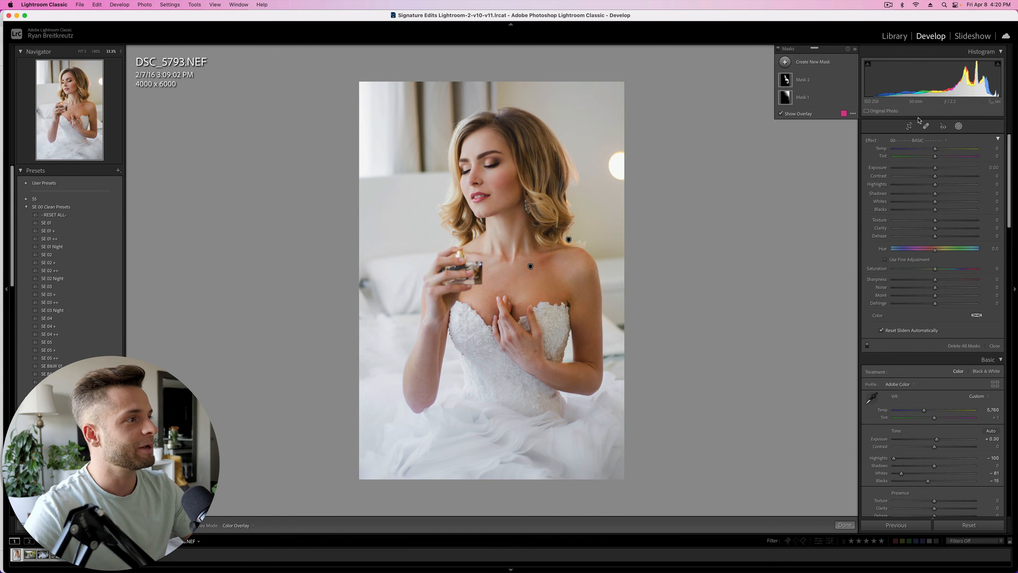
{"action": "left_click", "coordinate": [809, 63]}
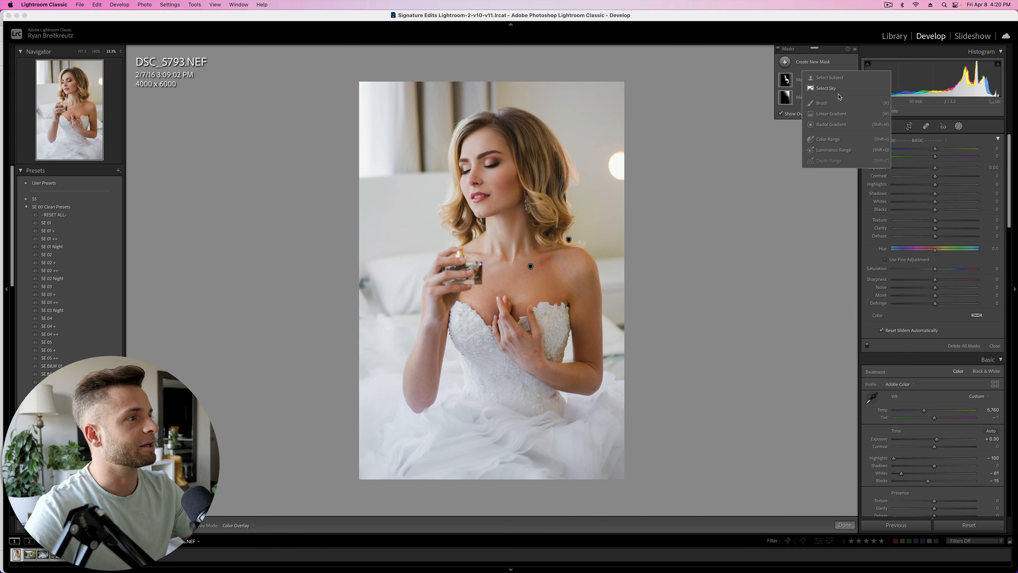
{"action": "left_click", "coordinate": [832, 114]}
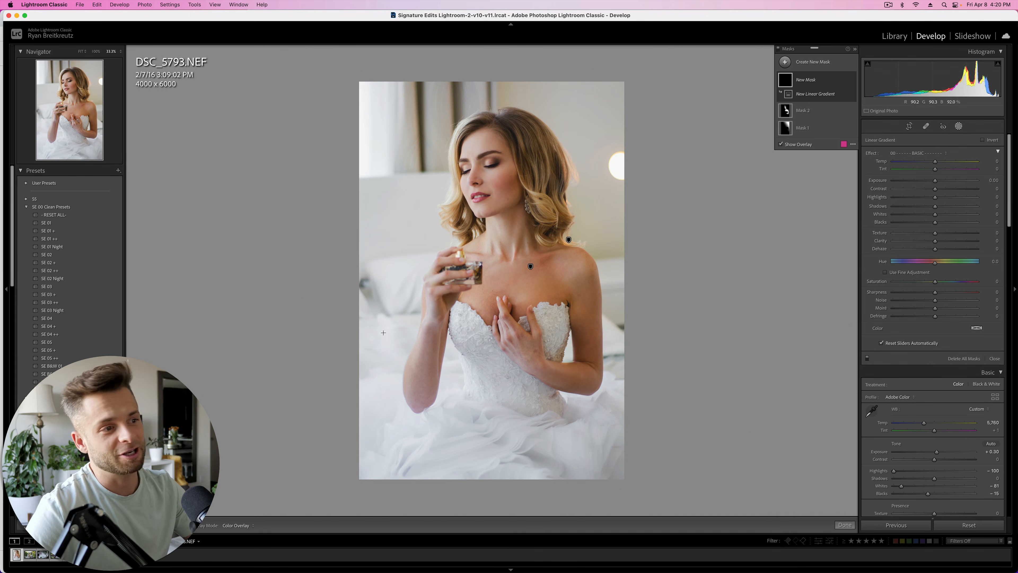
{"action": "left_click_drag", "start_coordinate": [306, 458], "coordinate": [576, 238]}
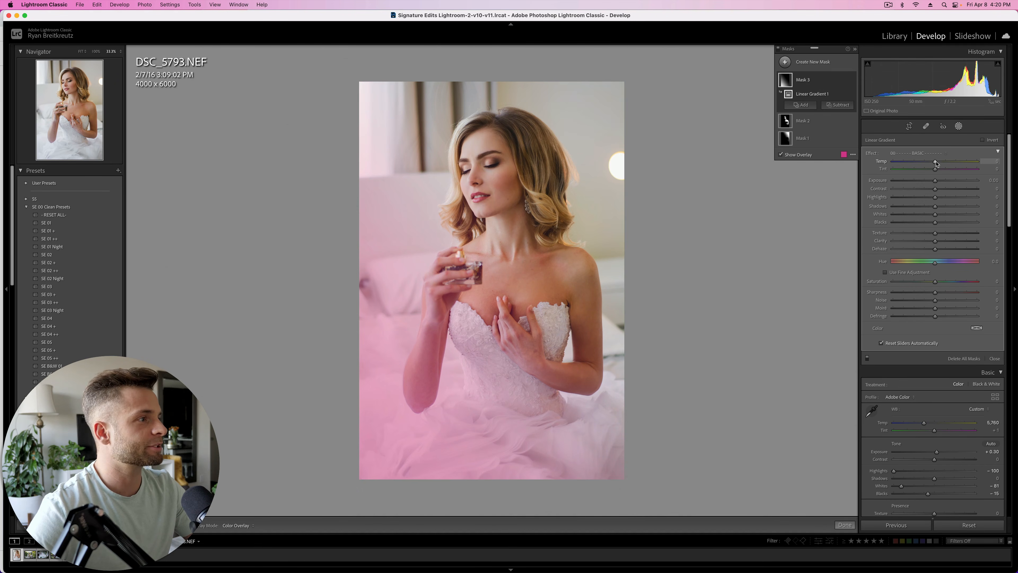
{"action": "mouse_move", "coordinate": [935, 163]}
{"action": "left_mouse_down"}
{"action": "mouse_move", "coordinate": [954, 163]}
{"action": "mouse_move", "coordinate": [924, 171]}
{"action": "mouse_move", "coordinate": [934, 170]}
{"action": "left_mouse_up"}
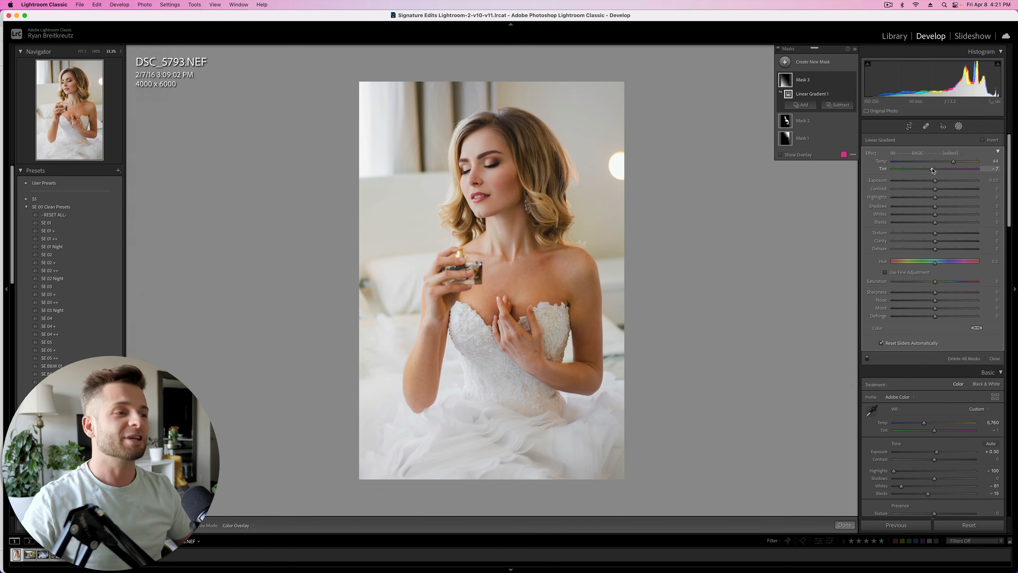
{"action": "key", "text": "Return"}
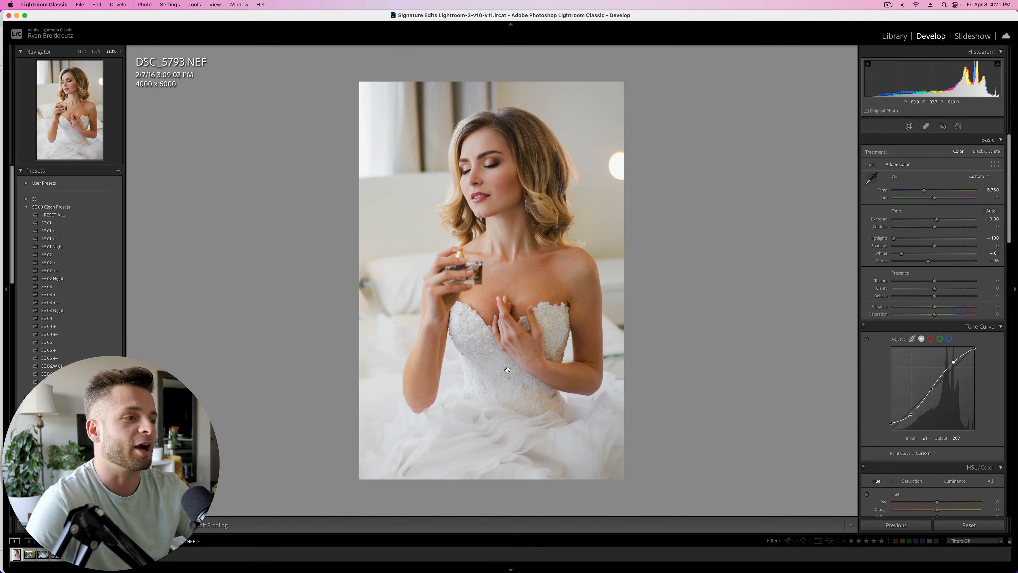
{"action": "key", "text": "backslash"}
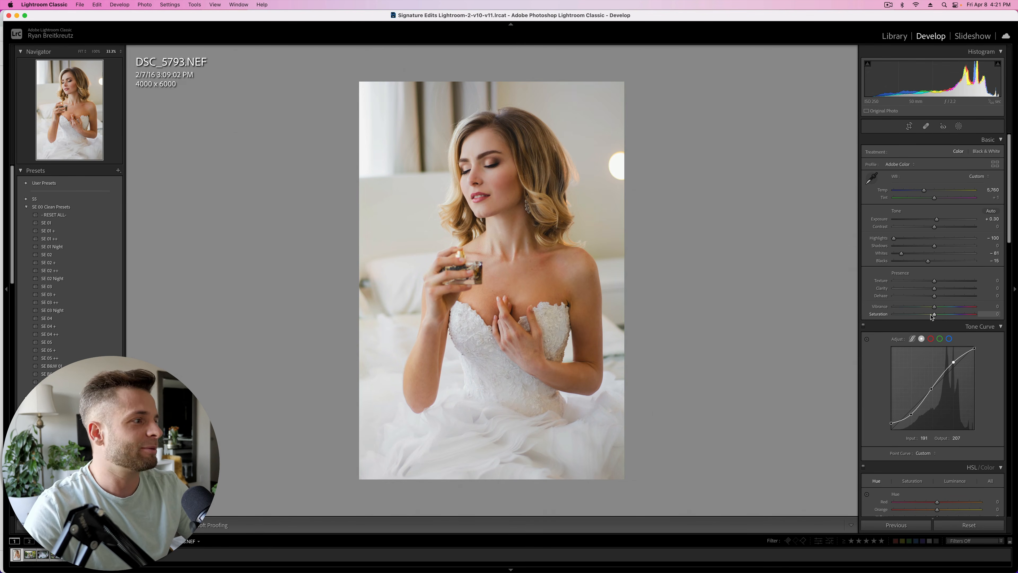
Adjust the yellows to hue -42, luminance +41 and saturation -14, and compare the result with the original
{"action": "scroll", "coordinate": [932, 319], "scroll_direction": "down", "scroll_amount": 5}
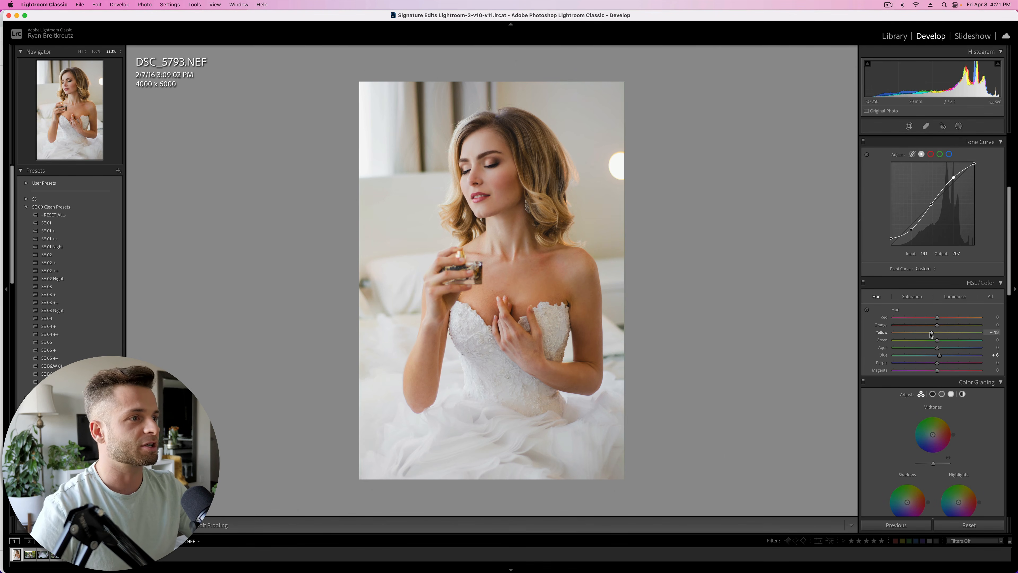
{"action": "mouse_move", "coordinate": [933, 335]}
{"action": "left_mouse_down"}
{"action": "mouse_move", "coordinate": [894, 337]}
{"action": "mouse_move", "coordinate": [920, 338]}
{"action": "left_mouse_up"}
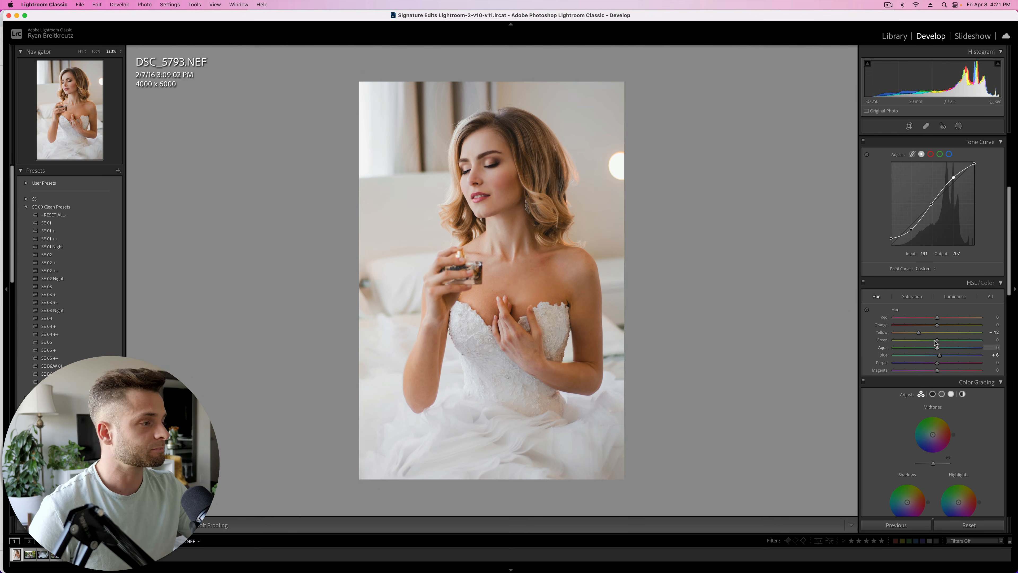
{"action": "left_click", "coordinate": [955, 296]}
{"action": "mouse_move", "coordinate": [953, 332]}
{"action": "left_mouse_down"}
{"action": "mouse_move", "coordinate": [970, 336]}
{"action": "mouse_move", "coordinate": [956, 337]}
{"action": "left_mouse_up"}
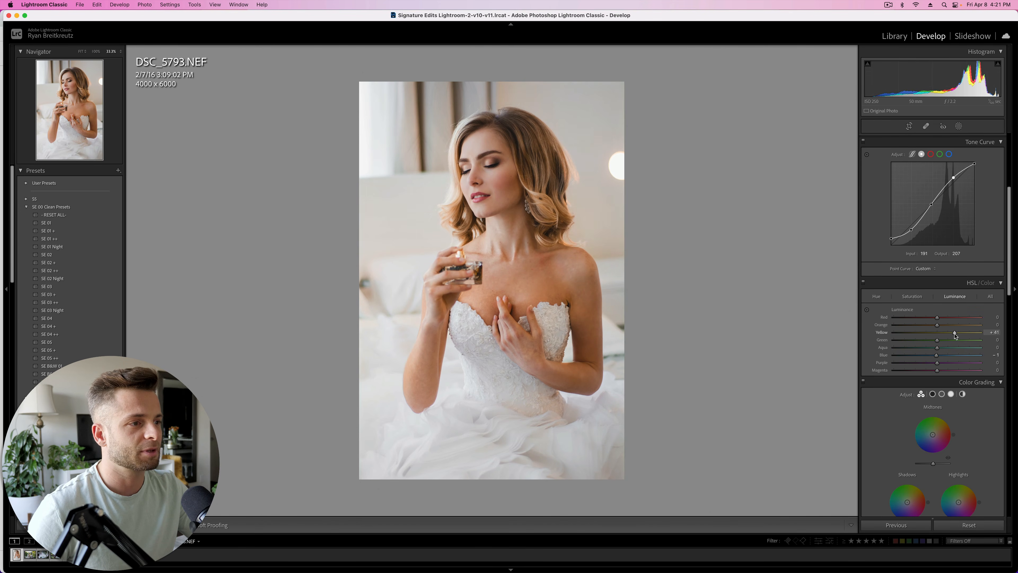
{"action": "left_click", "coordinate": [913, 296]}
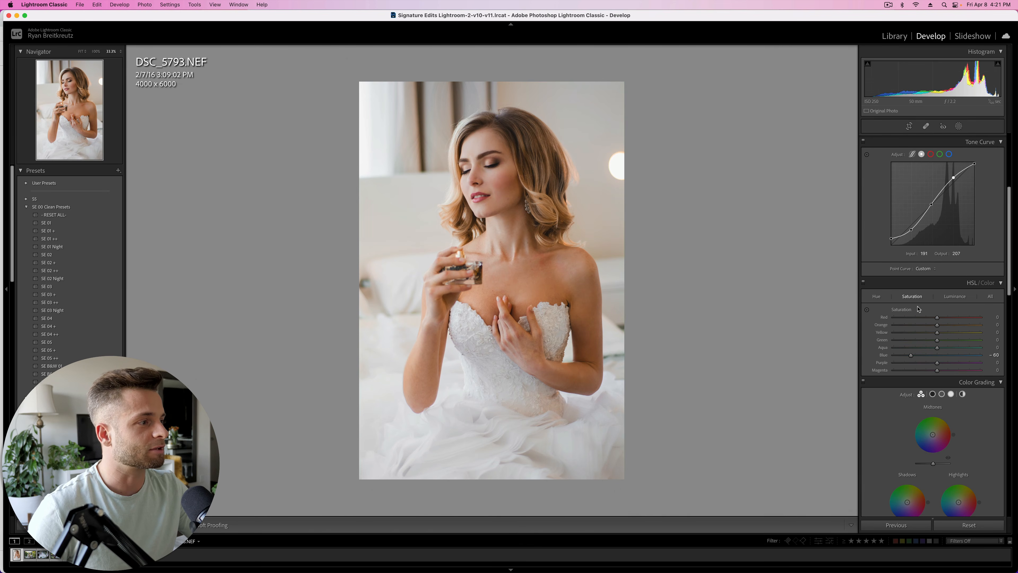
{"action": "mouse_move", "coordinate": [930, 332]}
{"action": "left_mouse_down"}
{"action": "mouse_move", "coordinate": [891, 335]}
{"action": "mouse_move", "coordinate": [931, 336]}
{"action": "left_mouse_up"}
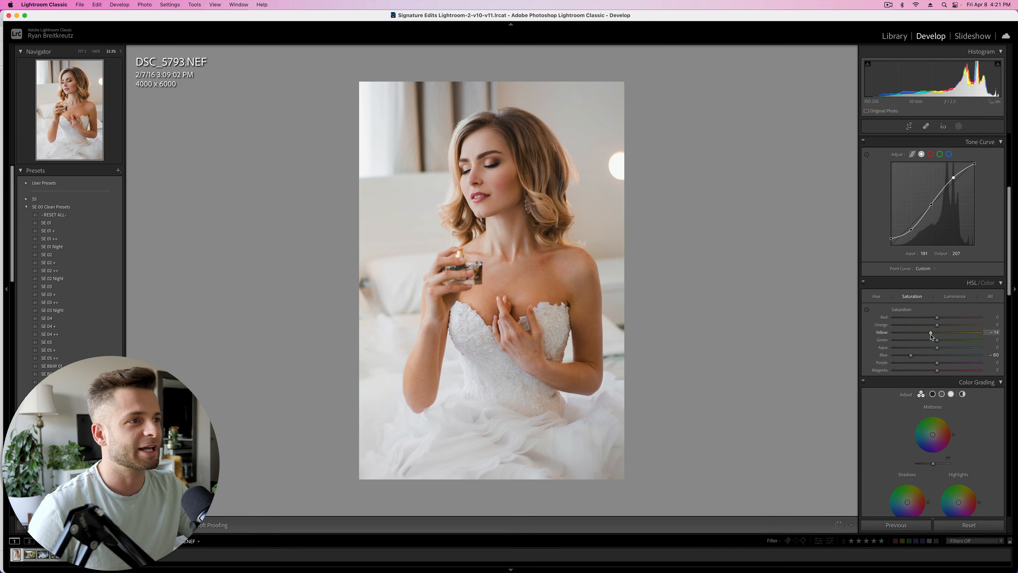
{"action": "key", "text": "backslash"}
{"action": "key", "text": "backslash"}
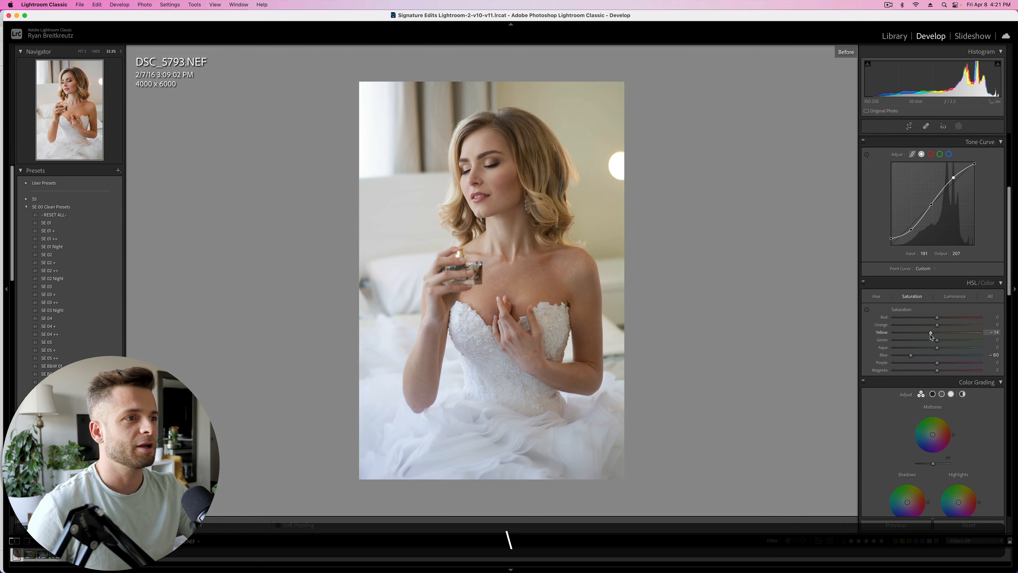
{"action": "key", "text": "backslash"}
{"action": "key", "text": "backslash"}
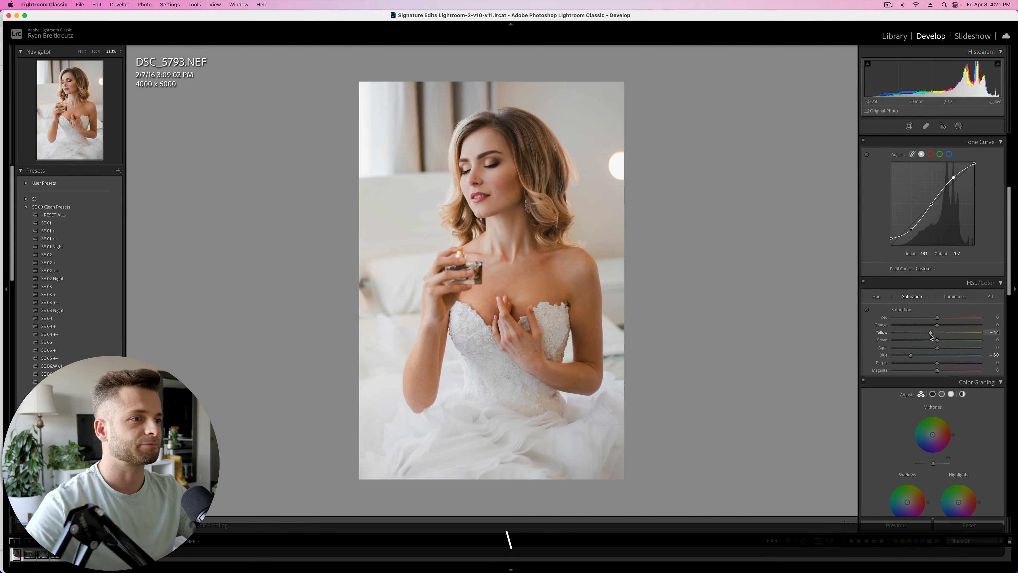
Retouch the pillow spot at the photo's left edge with a size 82 Heal spot at about 53 opacity, and inspect it up close
{"action": "scroll", "coordinate": [922, 321], "scroll_direction": "down", "scroll_amount": 8}
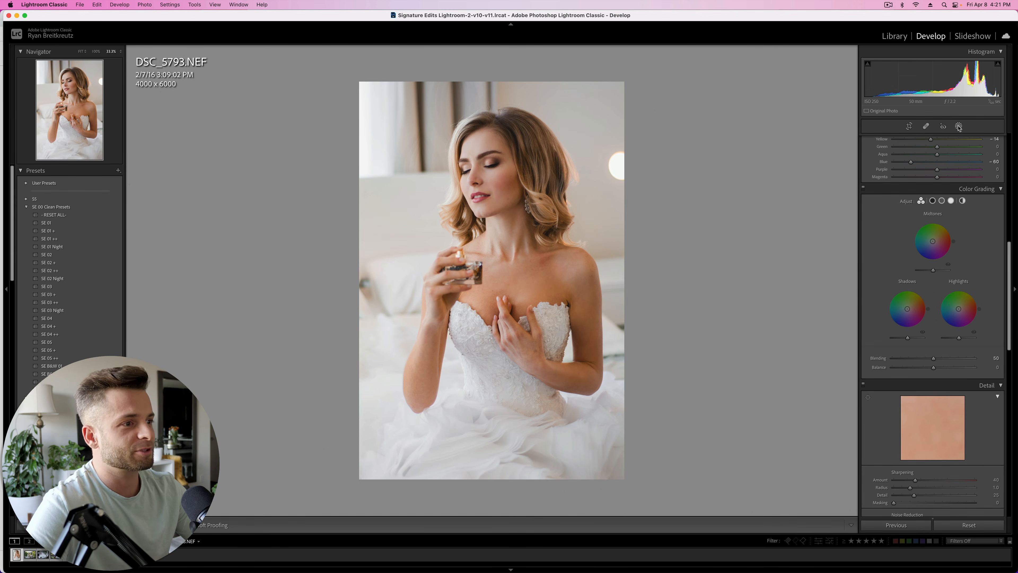
{"action": "left_click", "coordinate": [926, 127]}
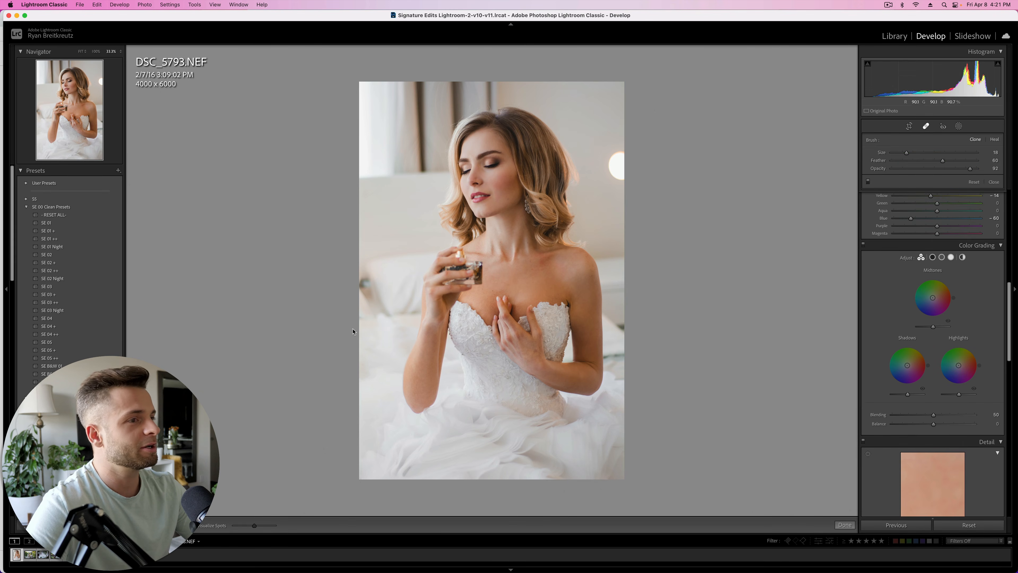
{"action": "scroll", "coordinate": [365, 287], "scroll_direction": "up", "scroll_amount": 2}
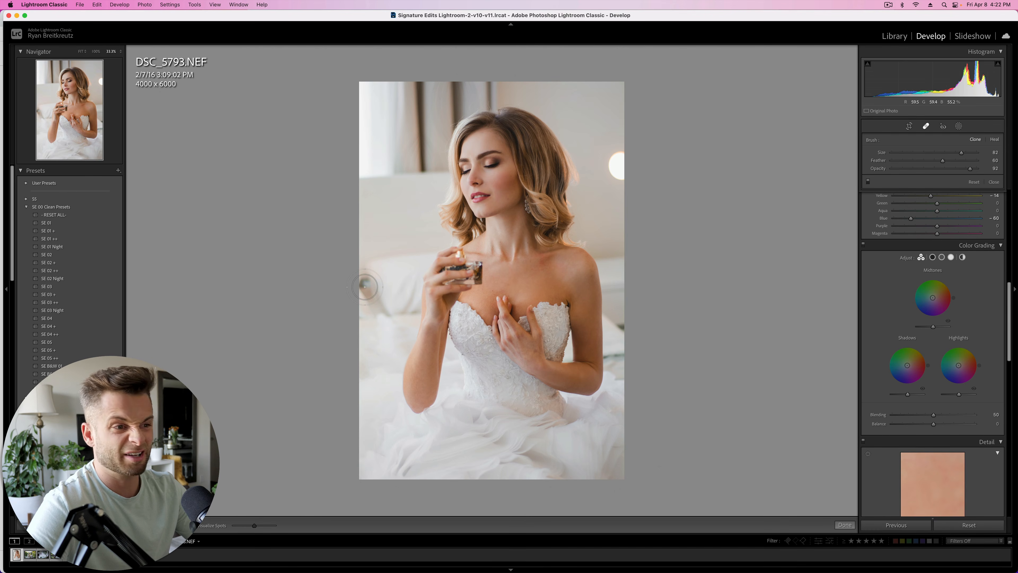
{"action": "left_click", "coordinate": [365, 287]}
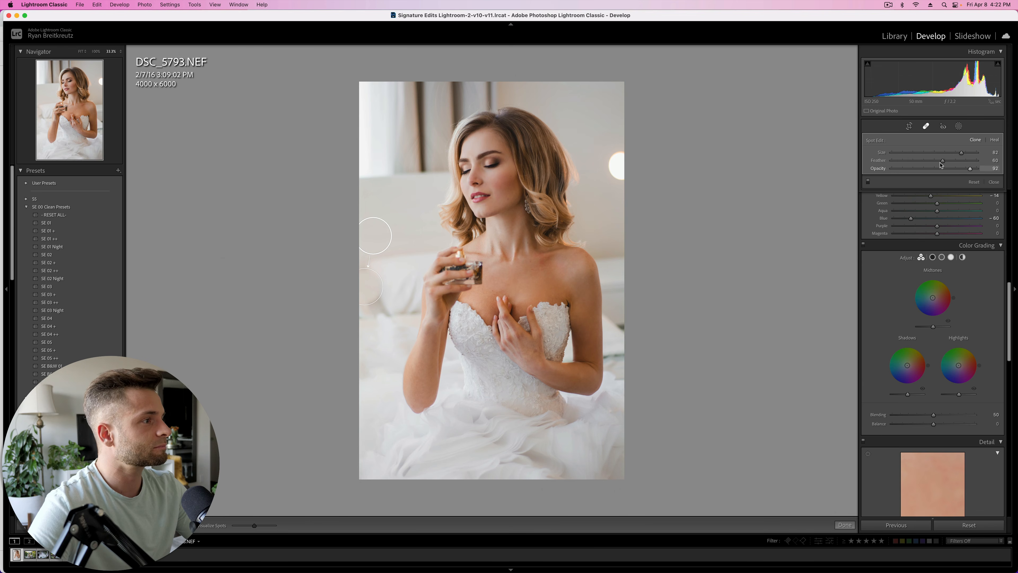
{"action": "left_click", "coordinate": [995, 140]}
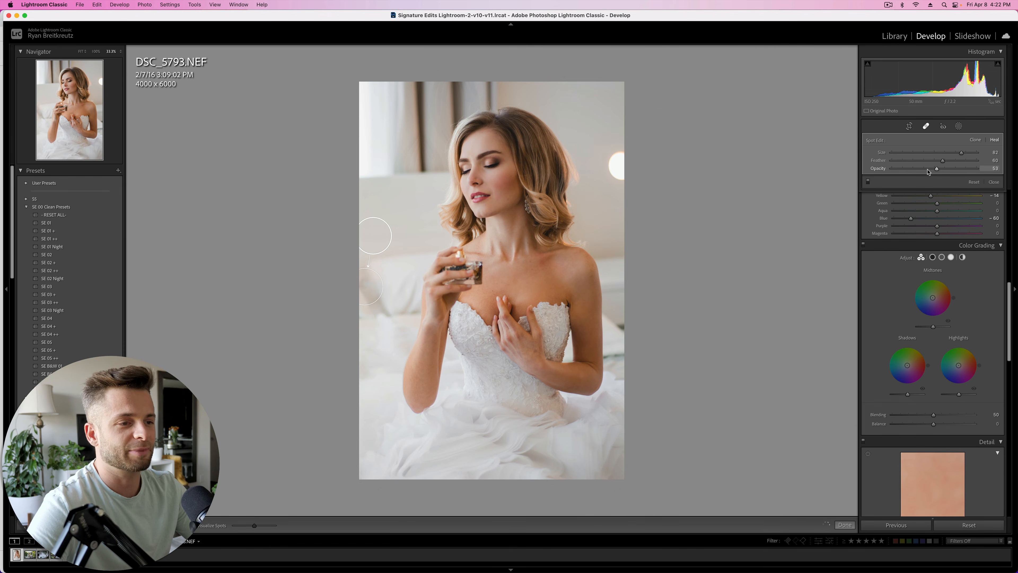
{"action": "key", "text": "Return"}
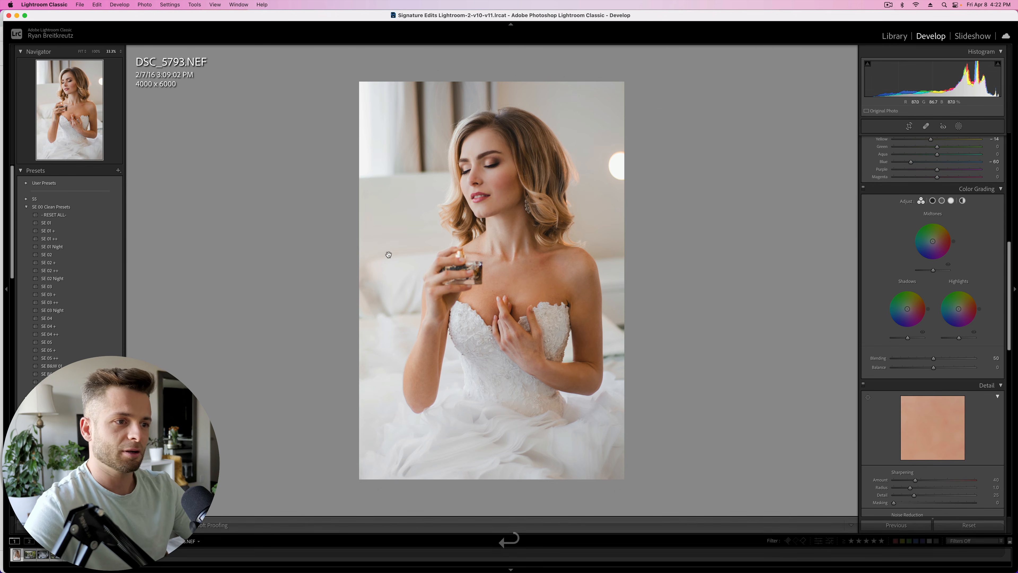
{"action": "key", "text": "backslash"}
{"action": "key", "text": "backslash"}
{"action": "key", "text": "backslash"}
{"action": "key", "text": "backslash"}
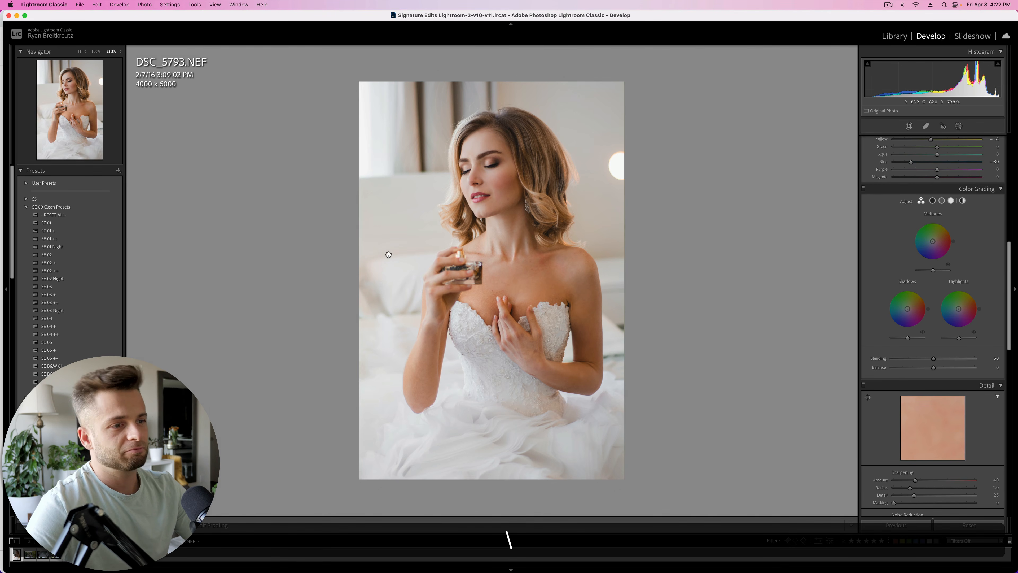
{"action": "left_click", "coordinate": [388, 254]}
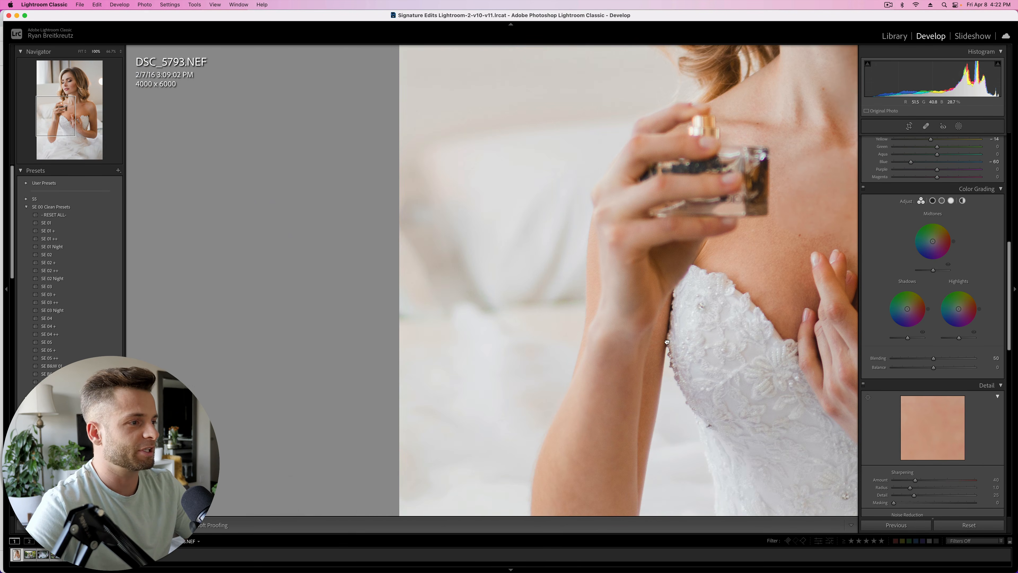
{"action": "scroll", "coordinate": [667, 342], "scroll_direction": "down", "scroll_amount": 10}
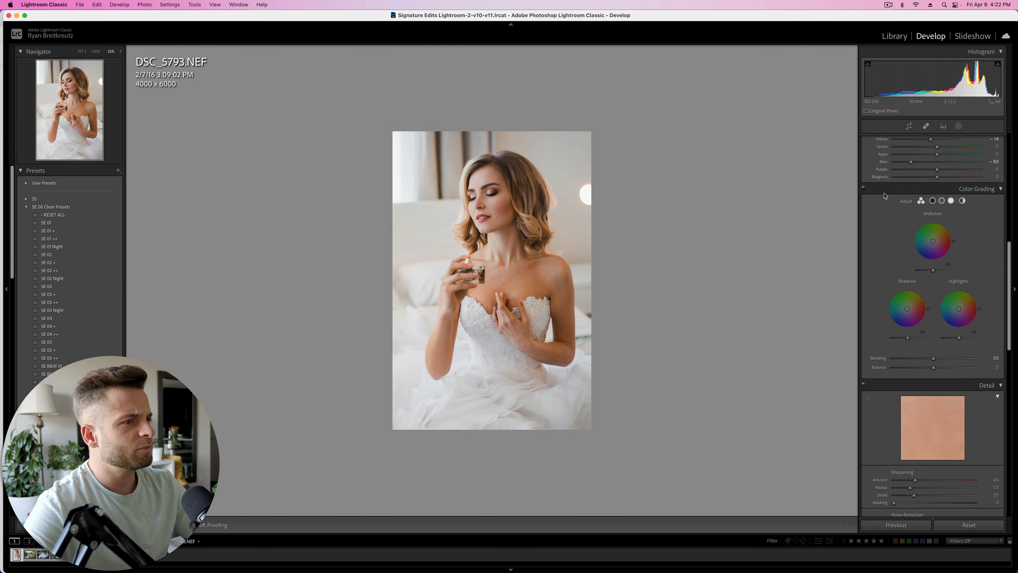
Add a large radial gradient mask around the bride, invert it to cover the surroundings, and set its exposure to -0.47
{"action": "left_click", "coordinate": [958, 127]}
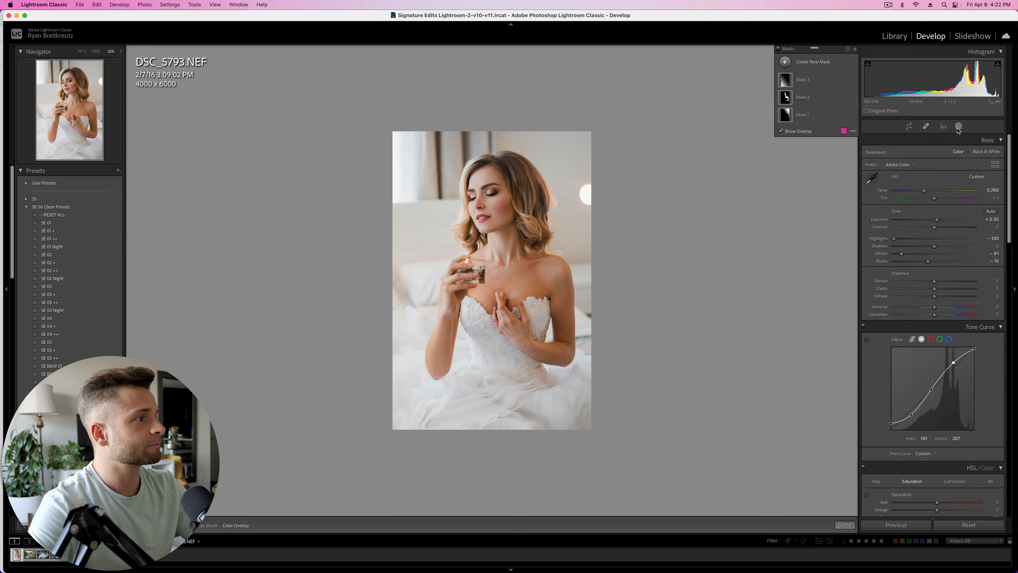
{"action": "left_click", "coordinate": [807, 64]}
{"action": "left_click", "coordinate": [830, 124]}
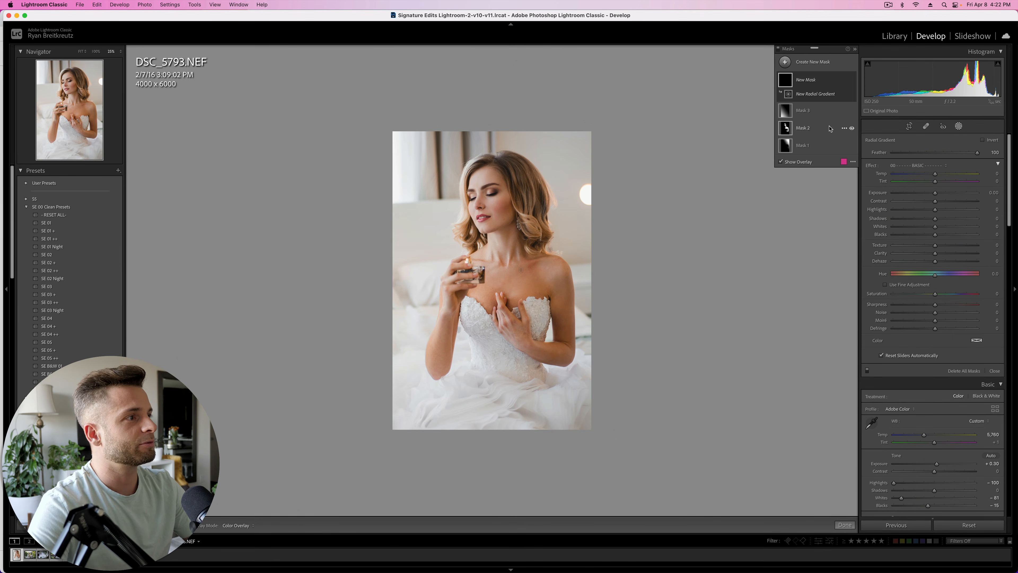
{"action": "mouse_move", "coordinate": [500, 226]}
{"action": "left_mouse_down"}
{"action": "mouse_move", "coordinate": [569, 391]}
{"action": "mouse_move", "coordinate": [609, 448]}
{"action": "mouse_move", "coordinate": [612, 493]}
{"action": "left_mouse_up"}
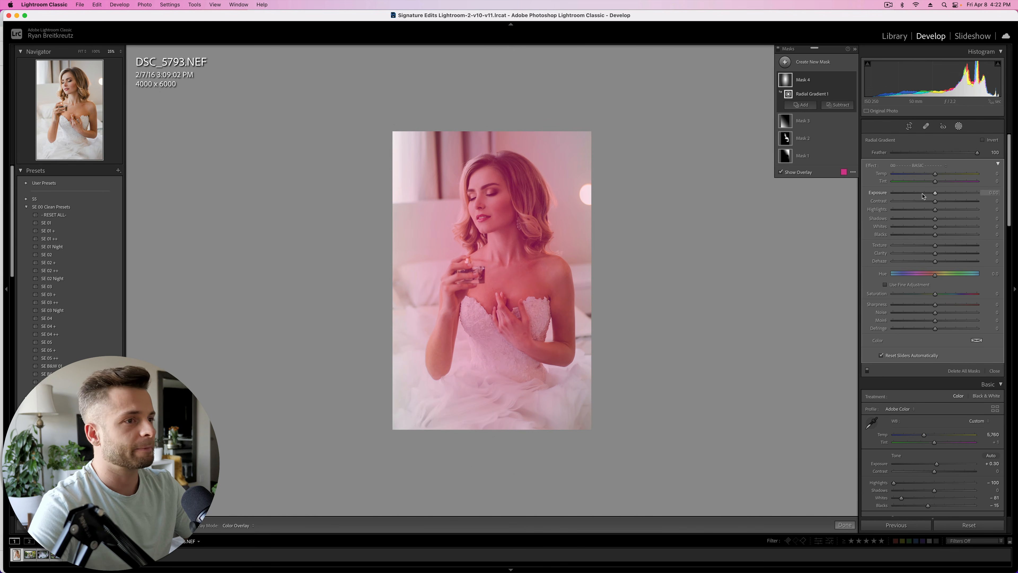
{"action": "left_click_drag", "start_coordinate": [923, 193], "coordinate": [923, 194]}
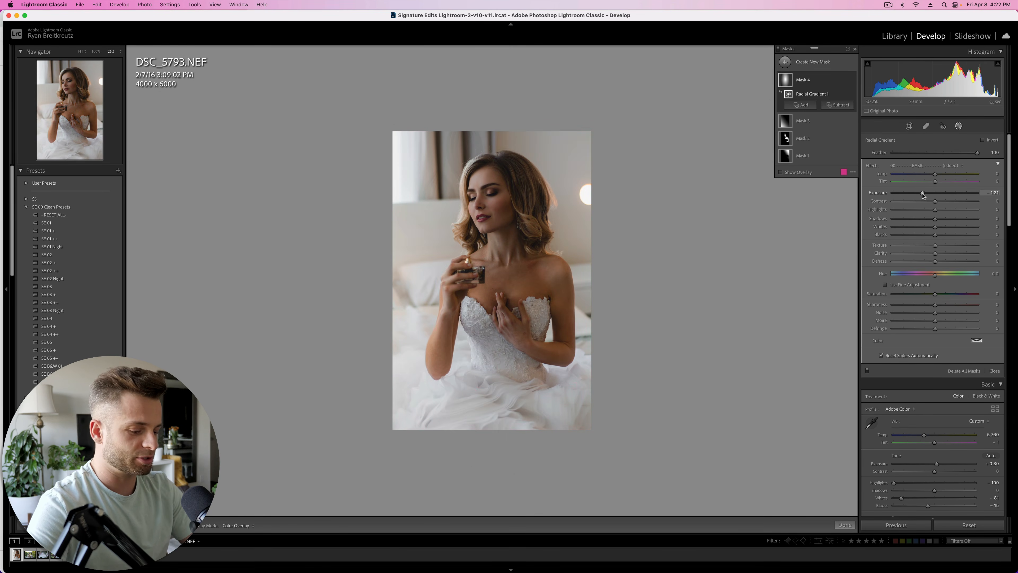
{"action": "key", "text": "apostrophe"}
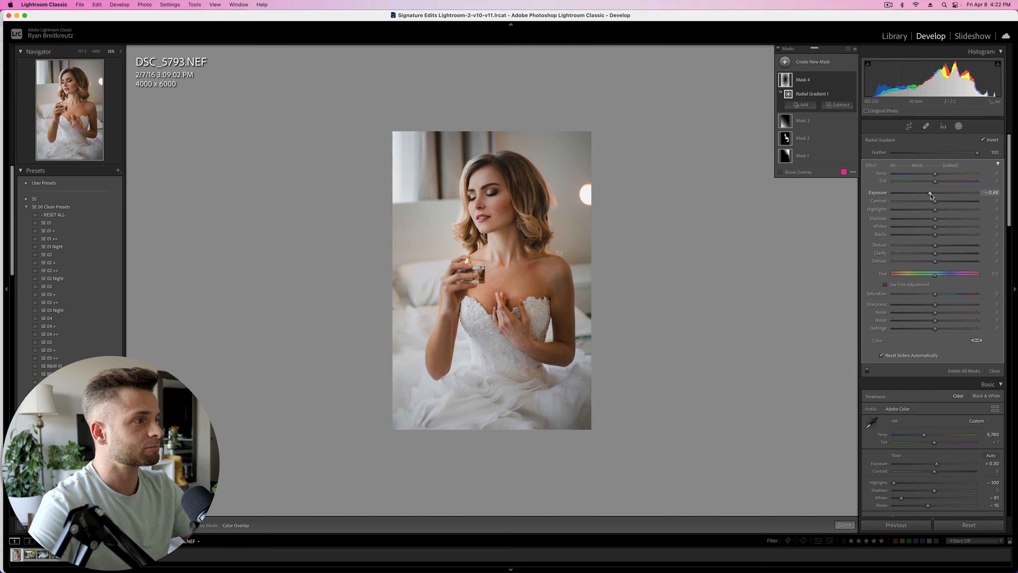
{"action": "left_click_drag", "start_coordinate": [922, 194], "coordinate": [930, 194]}
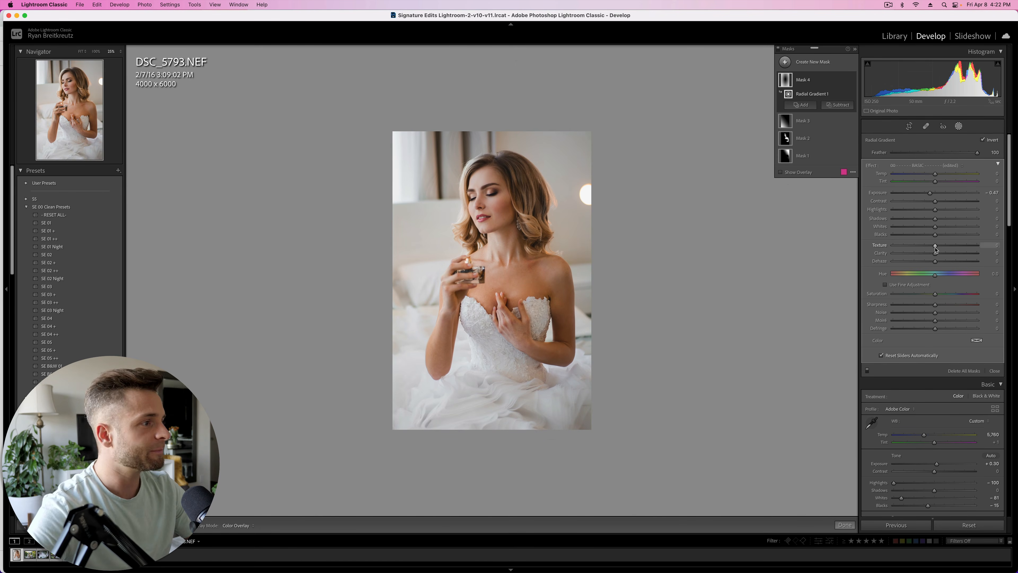
Soften the inverted radial mask with Texture -16, Clarity -16 and Dehaze -14, close masking, and compare with the original
{"action": "left_click_drag", "start_coordinate": [936, 246], "coordinate": [929, 263]}
{"action": "left_click", "coordinate": [926, 264]}
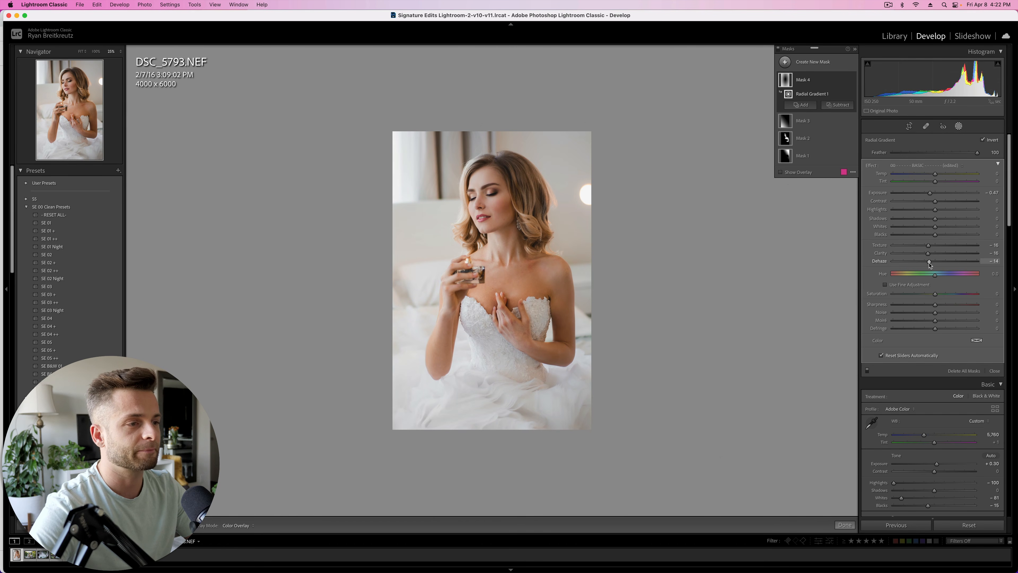
{"action": "key", "text": "Return"}
{"action": "key", "text": "backslash"}
{"action": "key", "text": "backslash"}
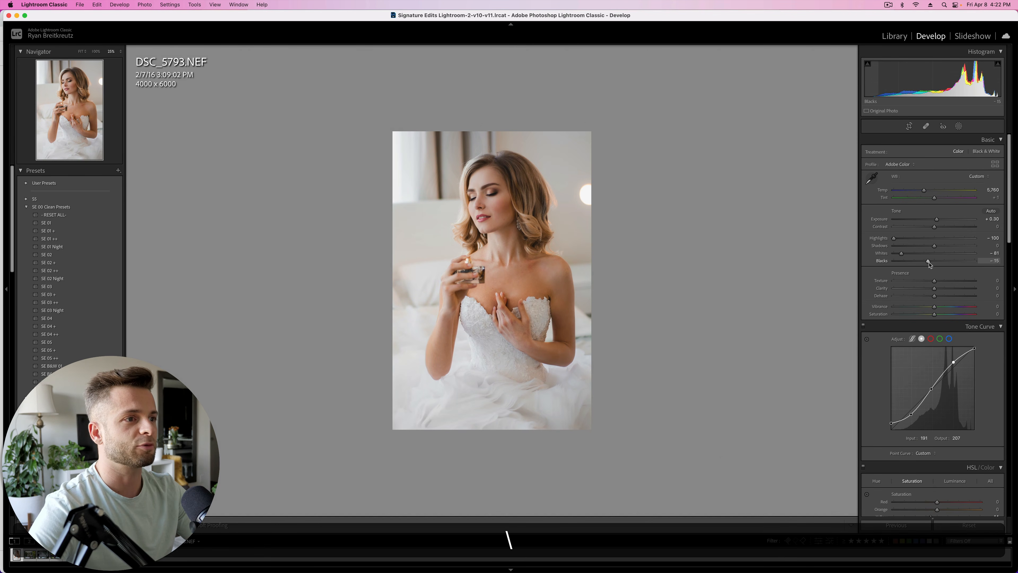
{"action": "key", "text": "backslash"}
{"action": "key", "text": "backslash"}
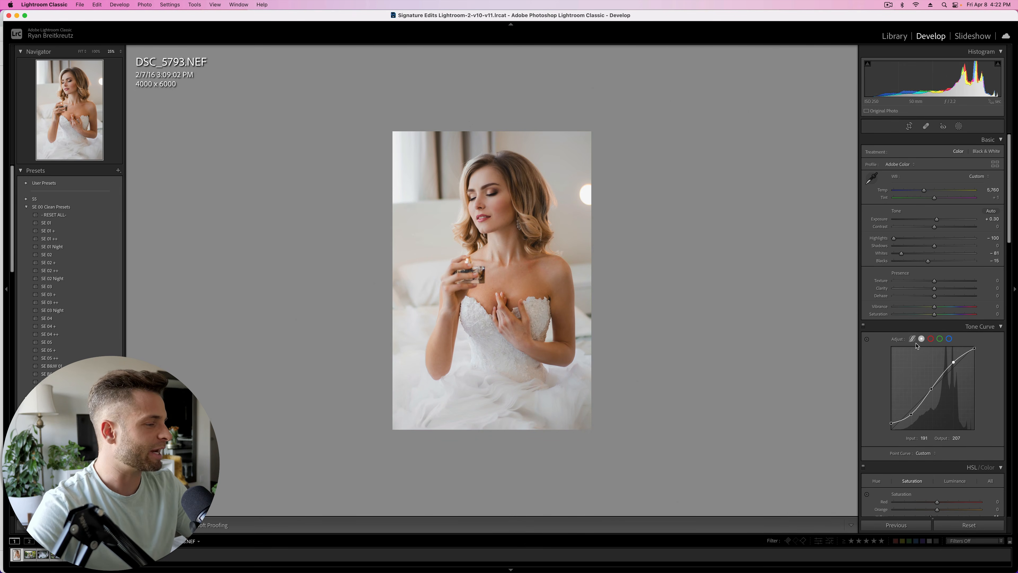
Color grade the bridal portrait with a faint orange tint in the midtones, a slight teal in the shadows, and a minimal highlight tint
{"action": "scroll", "coordinate": [934, 269], "scroll_direction": "down", "scroll_amount": 10}
{"action": "left_click_drag", "start_coordinate": [938, 275], "coordinate": [936, 271]}
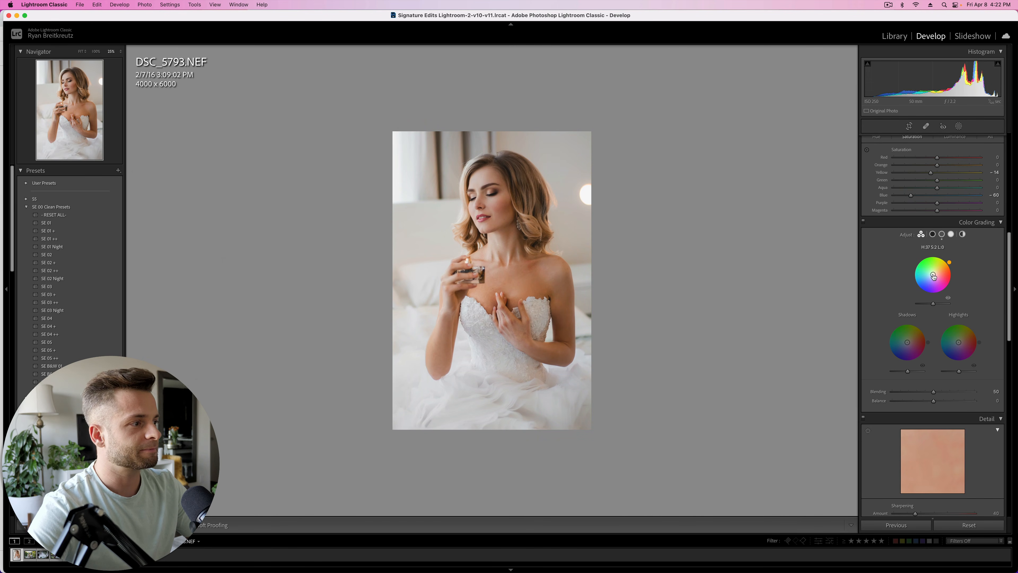
{"action": "left_click_drag", "start_coordinate": [908, 342], "coordinate": [907, 341]}
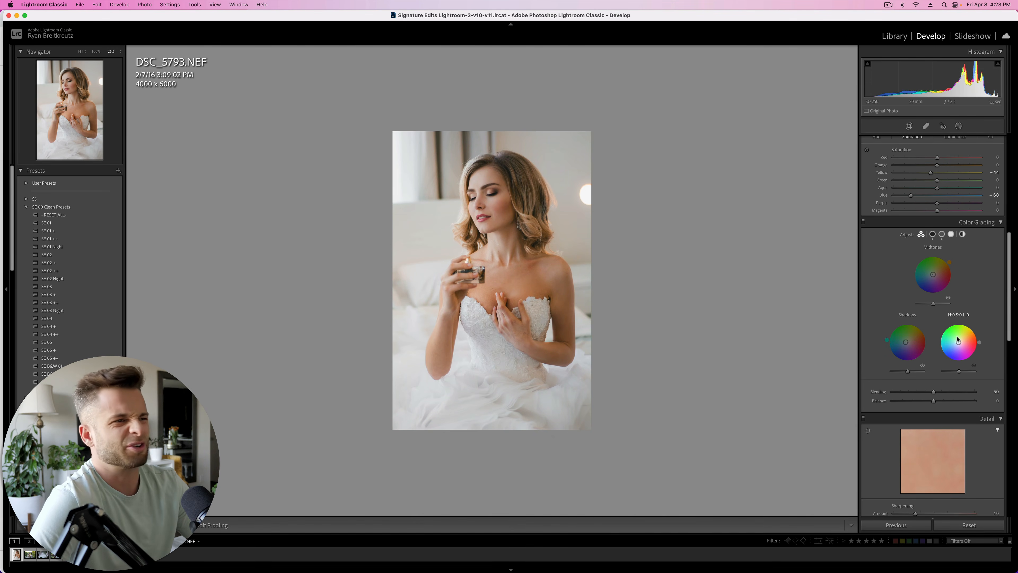
{"action": "mouse_move", "coordinate": [957, 340]}
{"action": "left_mouse_down"}
{"action": "mouse_move", "coordinate": [941, 333]}
{"action": "mouse_move", "coordinate": [958, 342]}
{"action": "left_mouse_up"}
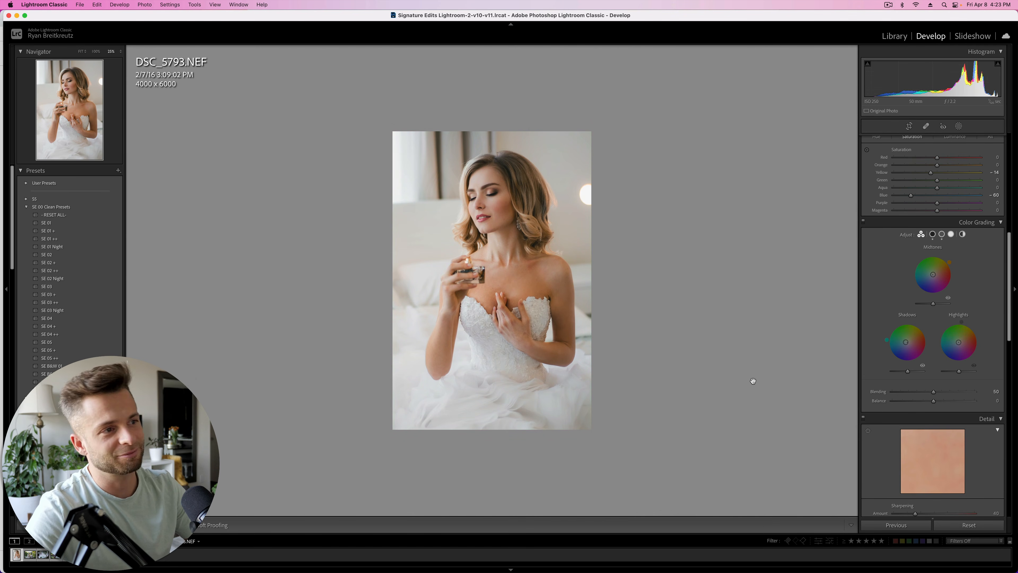
Sharpen the portrait with amount 107 and masking 70, using the bride's eye as the detail preview
{"action": "scroll", "coordinate": [952, 374], "scroll_direction": "down", "scroll_amount": 10}
{"action": "left_click_drag", "start_coordinate": [915, 200], "coordinate": [933, 201]}
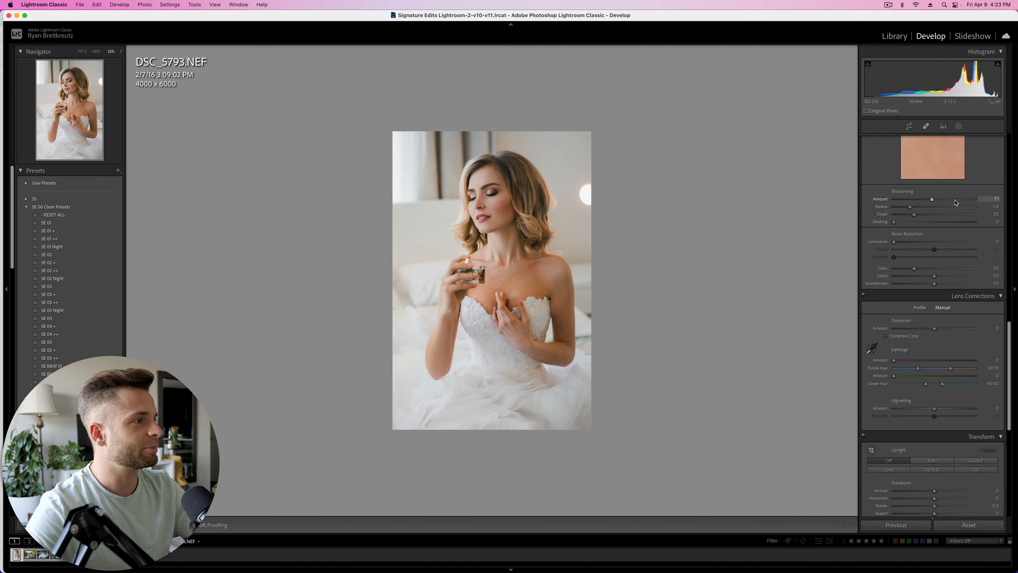
{"action": "scroll", "coordinate": [882, 197], "scroll_direction": "up", "scroll_amount": 5}
{"action": "left_click", "coordinate": [868, 228]}
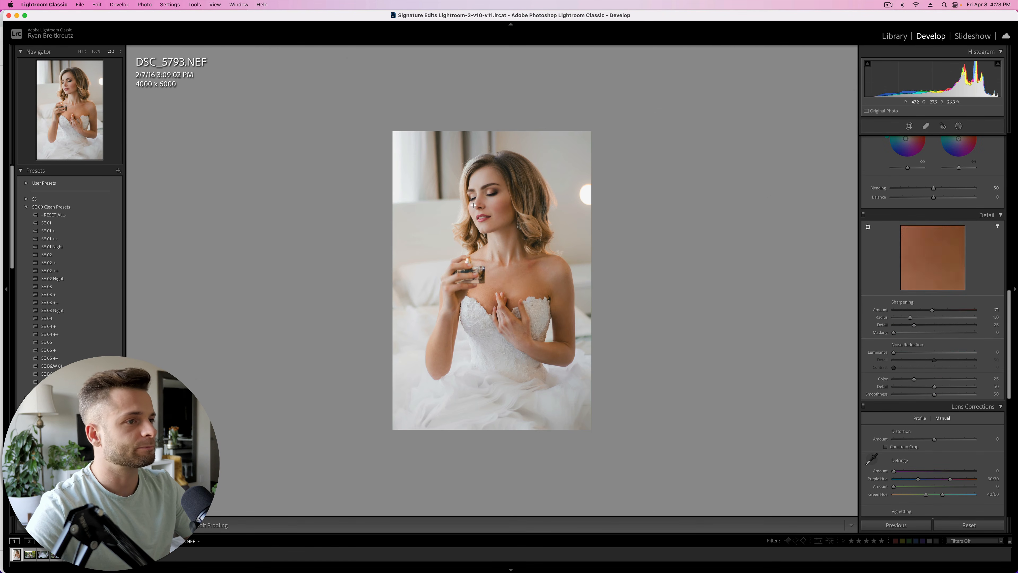
{"action": "left_click", "coordinate": [489, 193]}
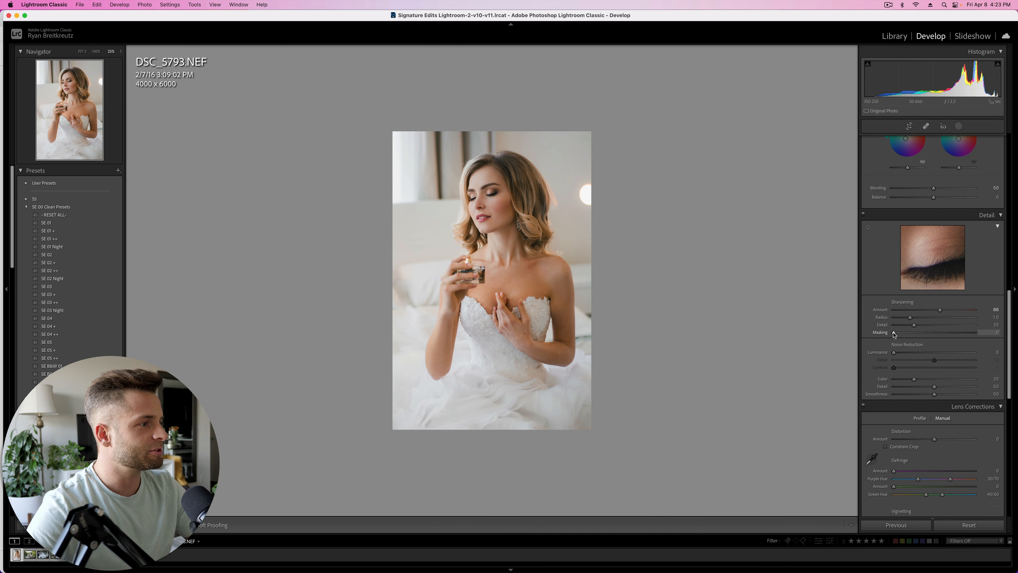
{"action": "left_click_drag", "start_coordinate": [894, 333], "coordinate": [951, 334]}
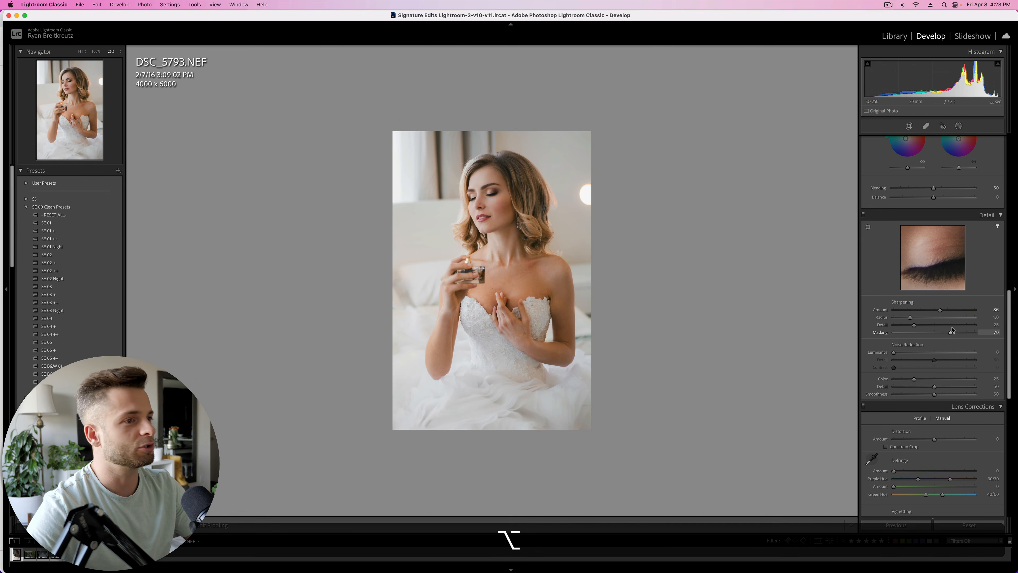
{"action": "left_click", "coordinate": [952, 311]}
{"action": "scroll", "coordinate": [934, 376], "scroll_direction": "down", "scroll_amount": 1}
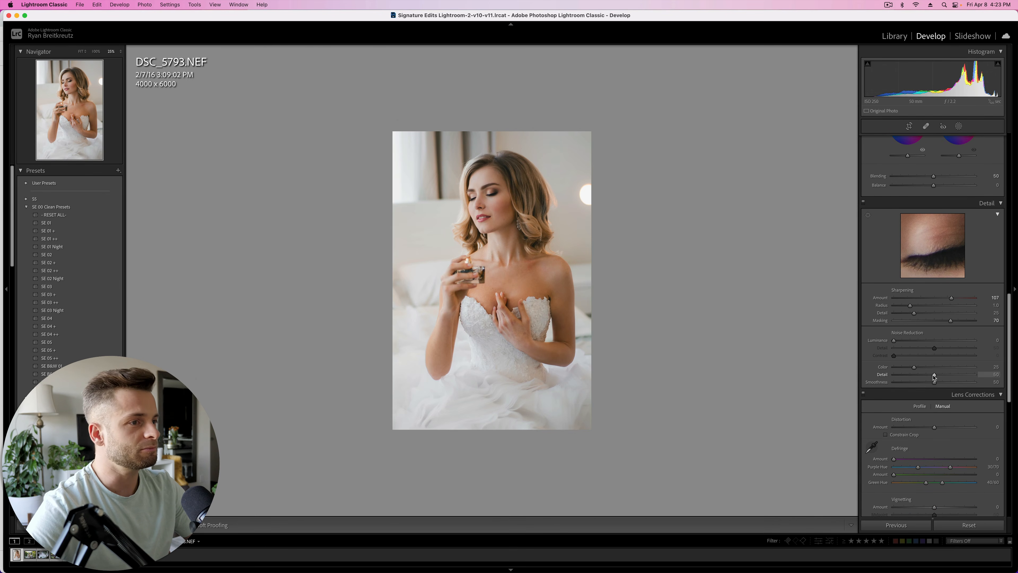
Compare the edited bridal portrait with its original version
{"action": "scroll", "coordinate": [934, 376], "scroll_direction": "down", "scroll_amount": 15}
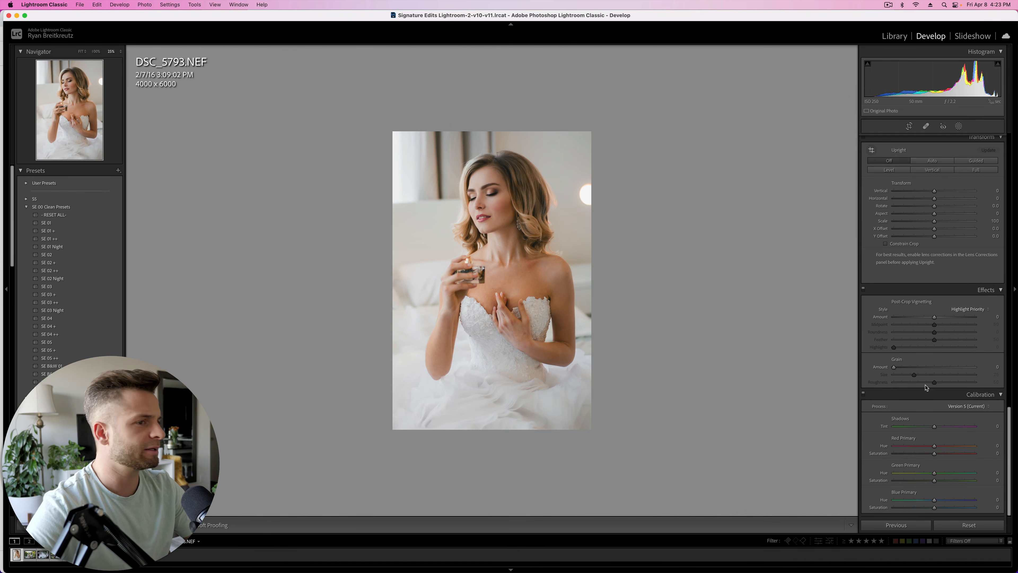
{"action": "key", "text": "backslash"}
{"action": "key", "text": "backslash"}
{"action": "key", "text": "backslash"}
{"action": "key", "text": "backslash"}
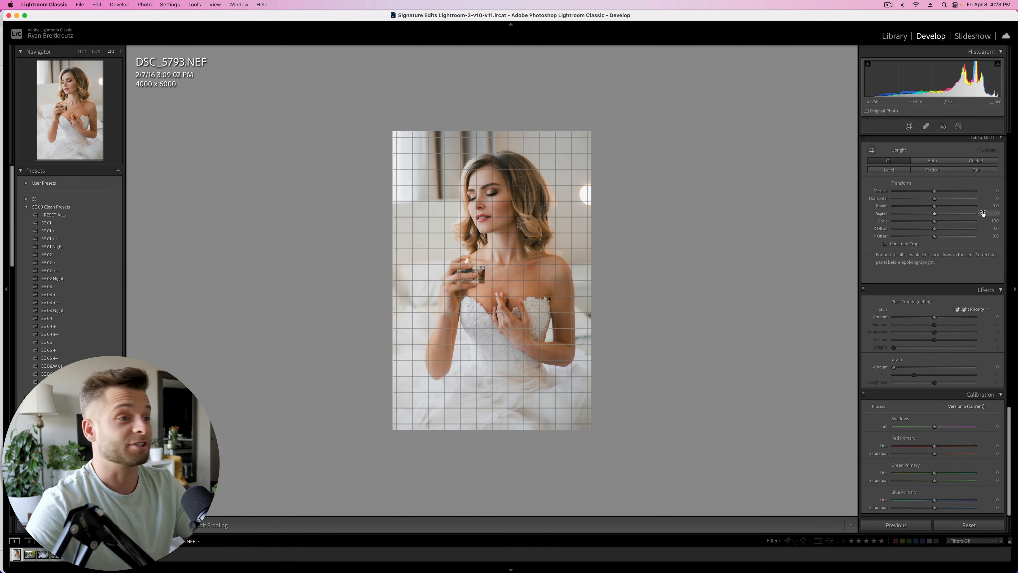
{"action": "scroll", "coordinate": [986, 214], "scroll_direction": "up", "scroll_amount": 20}
{"action": "scroll", "coordinate": [942, 217], "scroll_direction": "up", "scroll_amount": 5}
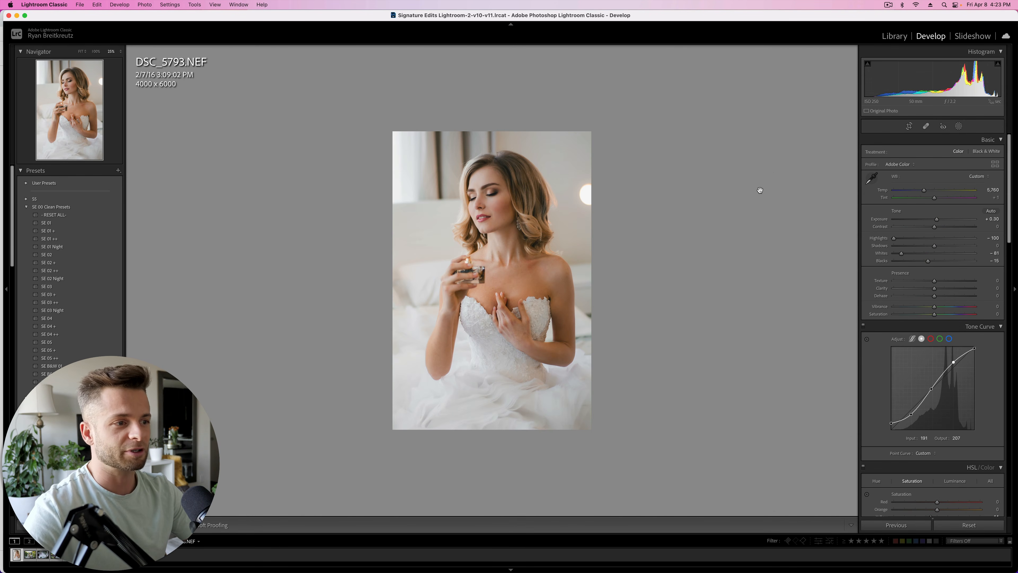
Switch to the vineyard couple photo IMG_4261.cr2 and examine the couple, dress and table up close
{"action": "key", "text": "Right"}
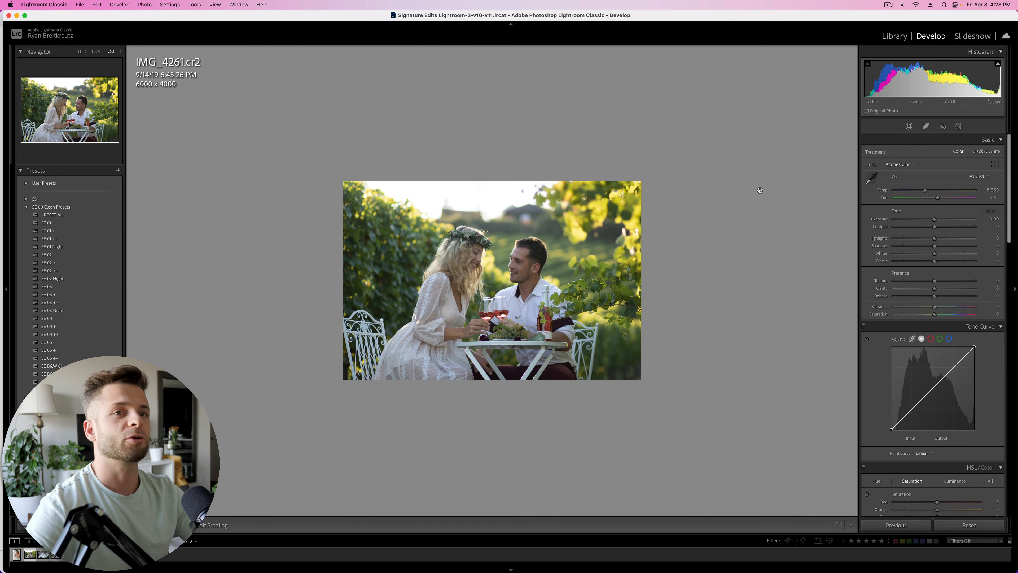
{"action": "left_click", "coordinate": [81, 52]}
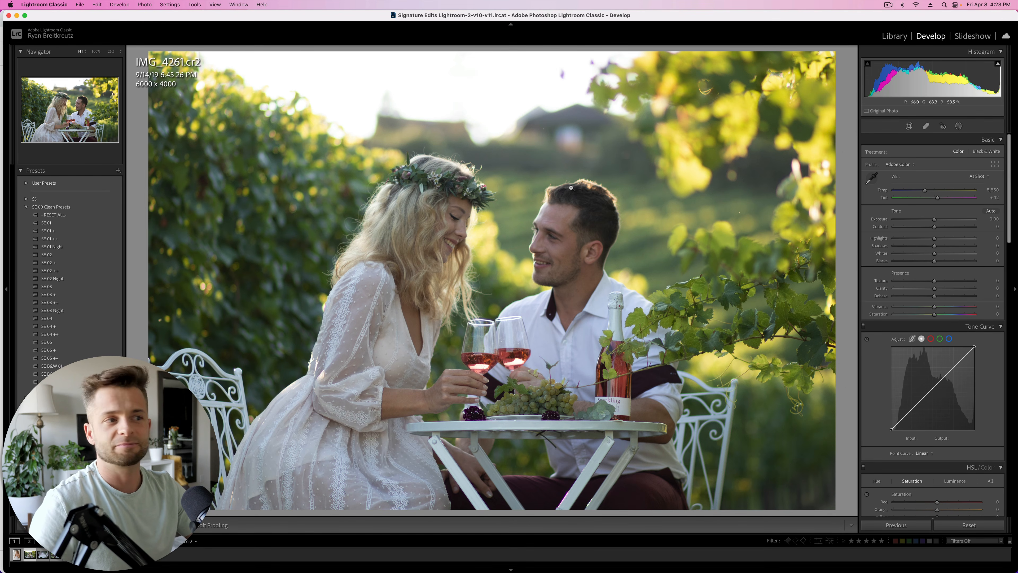
{"action": "left_click", "coordinate": [469, 275]}
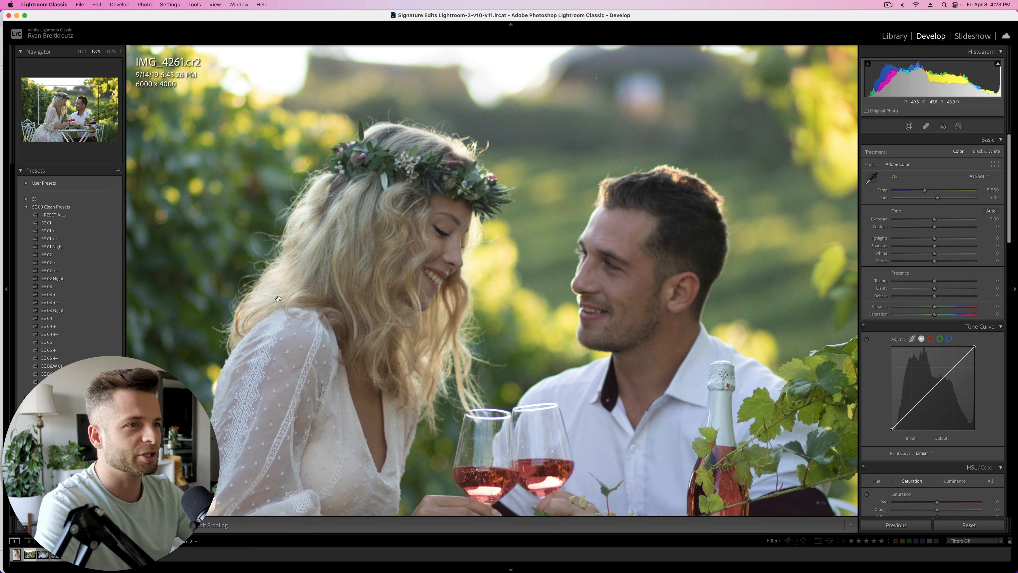
{"action": "left_click_drag", "start_coordinate": [443, 385], "coordinate": [444, 160]}
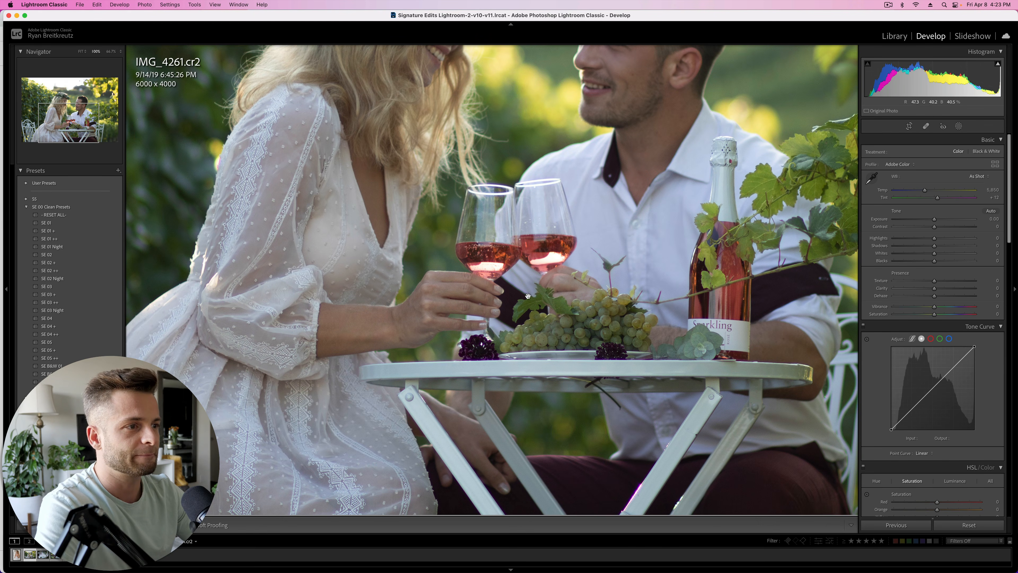
{"action": "key", "text": "super+minus"}
{"action": "key", "text": "super+minus"}
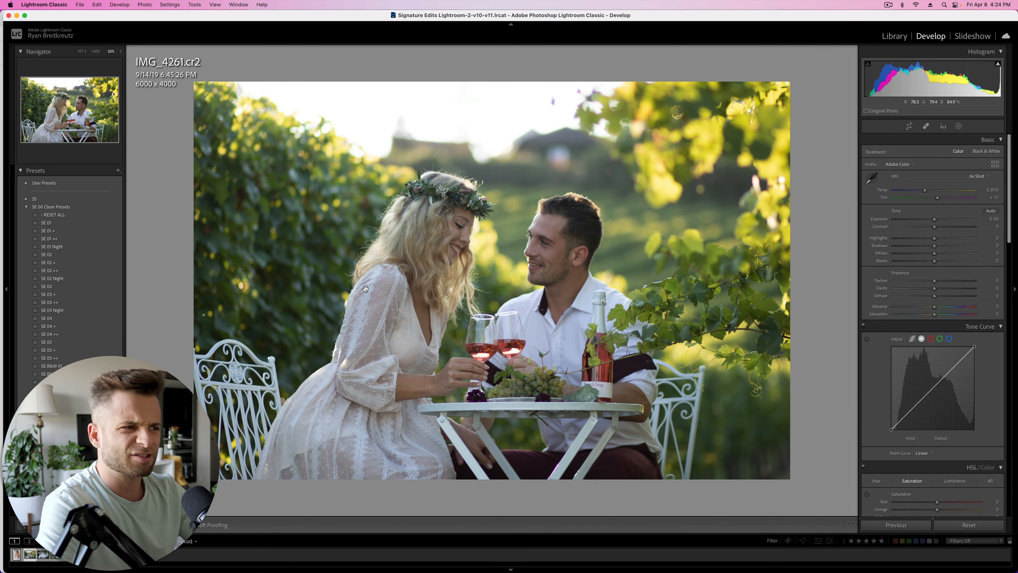
{"action": "key", "text": "super+equal"}
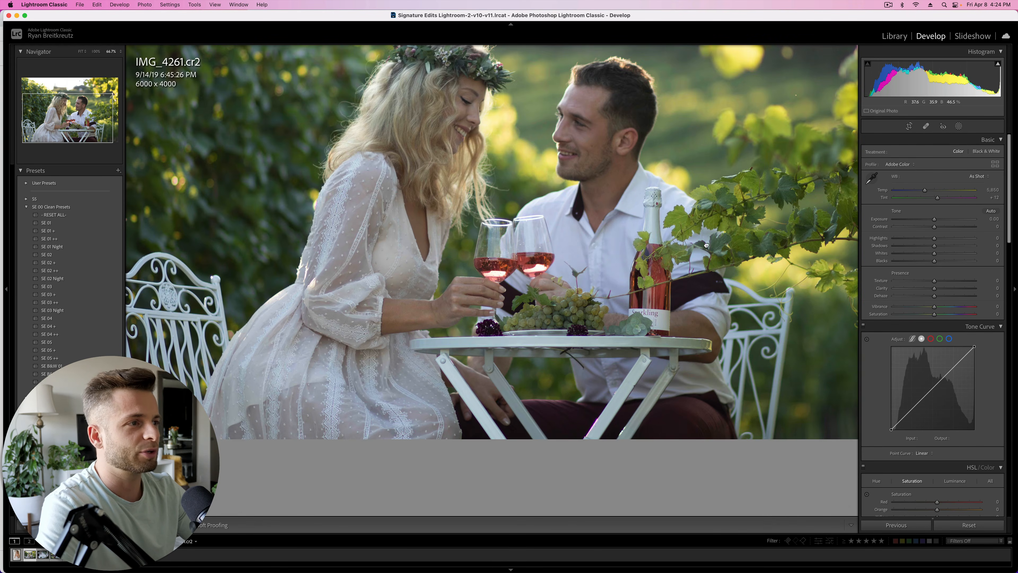
{"action": "left_click_drag", "start_coordinate": [706, 245], "coordinate": [625, 406]}
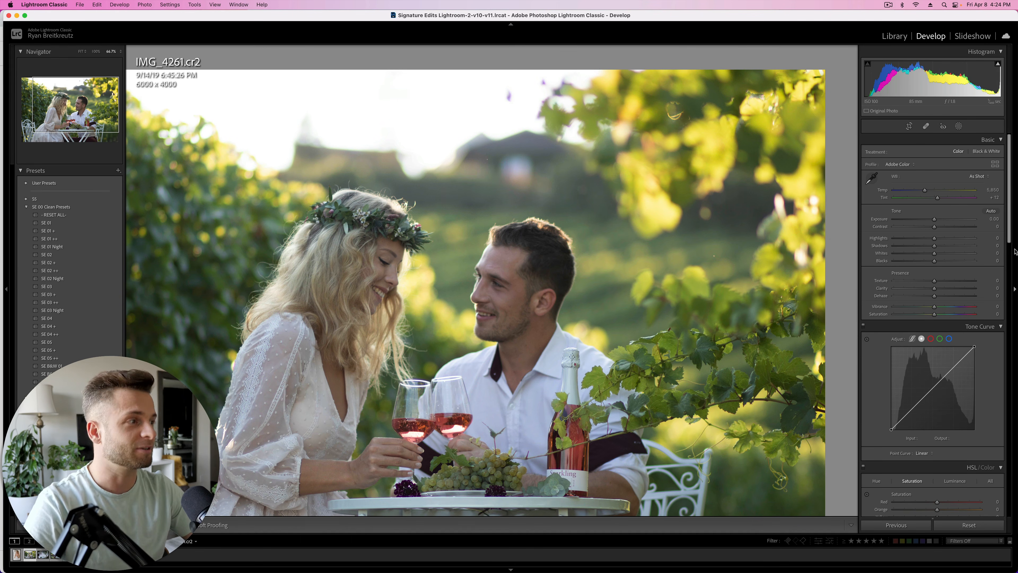
Start the white balance from Daylight, try a tint of 0, and set Temp to 6,103 and Tint to +18
{"action": "left_click", "coordinate": [975, 177]}
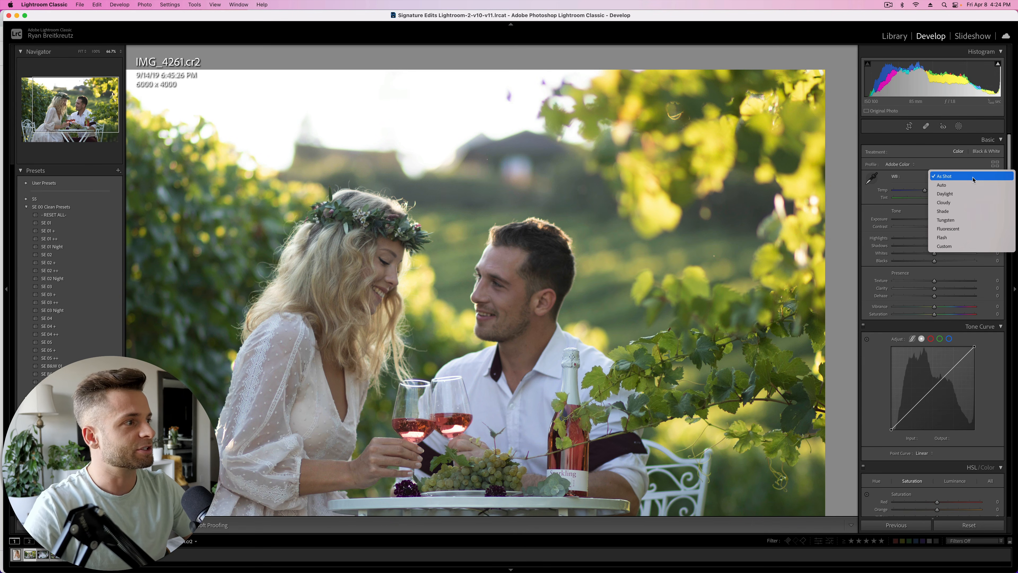
{"action": "left_click", "coordinate": [958, 194]}
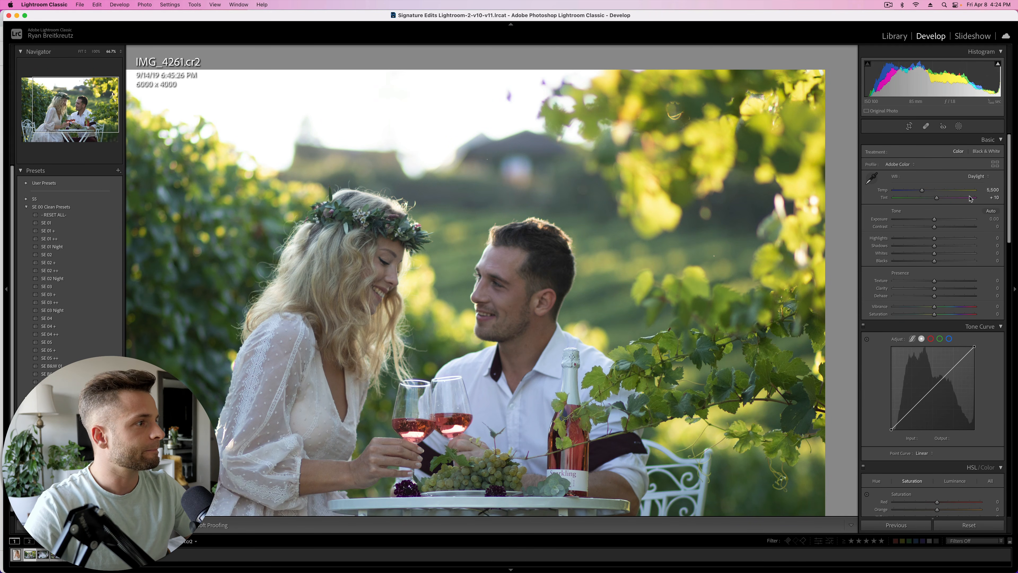
{"action": "left_click", "coordinate": [993, 197]}
{"action": "type", "text": "0"}
{"action": "key", "text": "Return"}
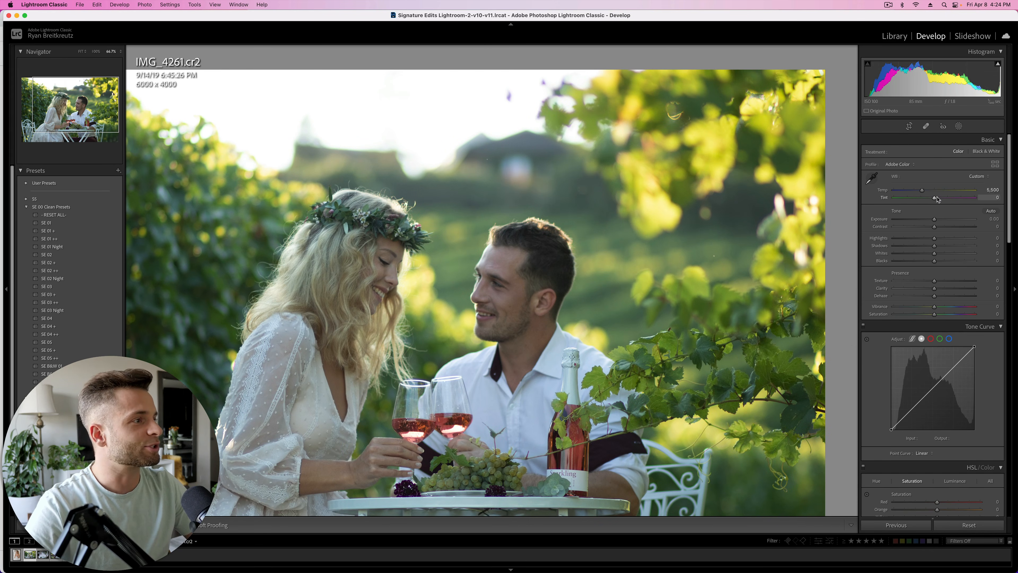
{"action": "left_click_drag", "start_coordinate": [936, 200], "coordinate": [928, 193]}
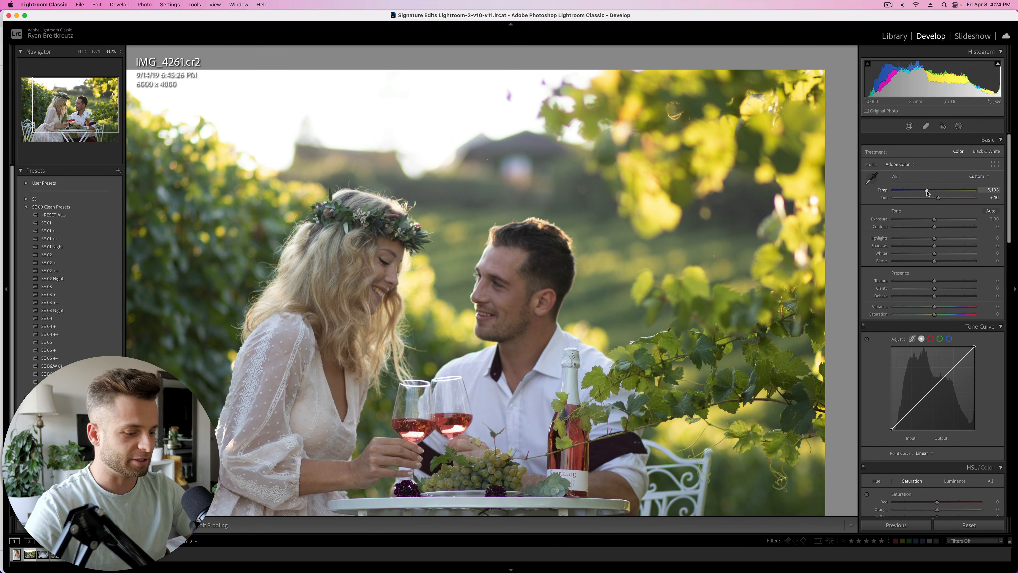
Brighten the couple photo to an exposure of +0.66 and fit the whole image in view
{"action": "key", "text": "shift+equal"}
{"action": "key", "text": "shift+minus"}
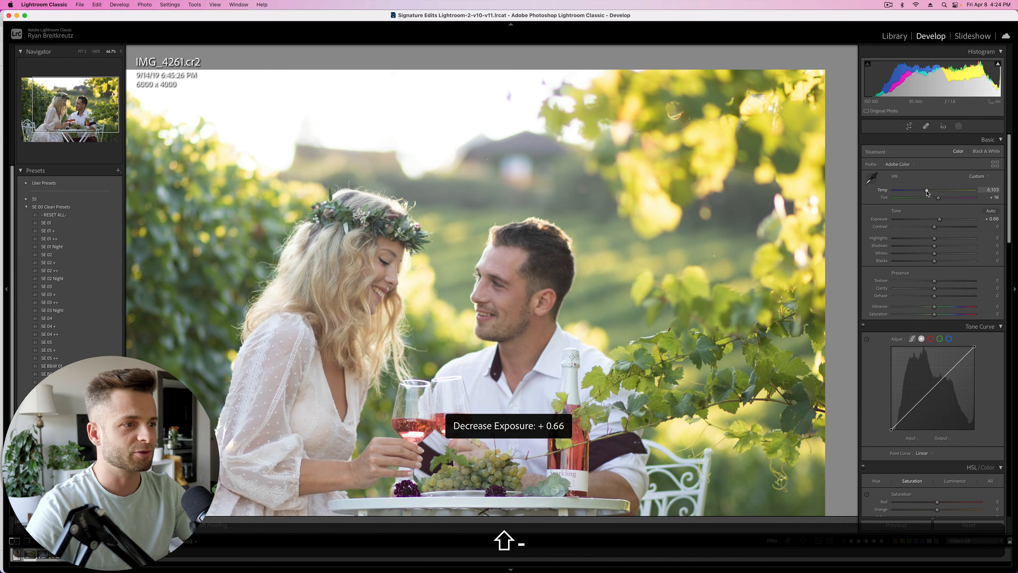
{"action": "key", "text": "shift+minus"}
{"action": "key", "text": "shift+equal"}
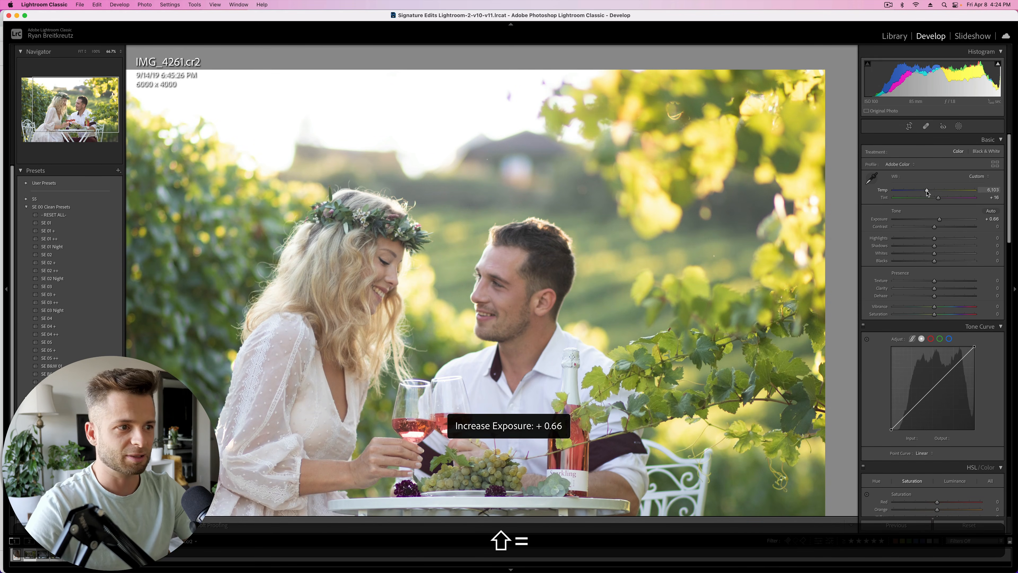
{"action": "key", "text": "super+minus"}
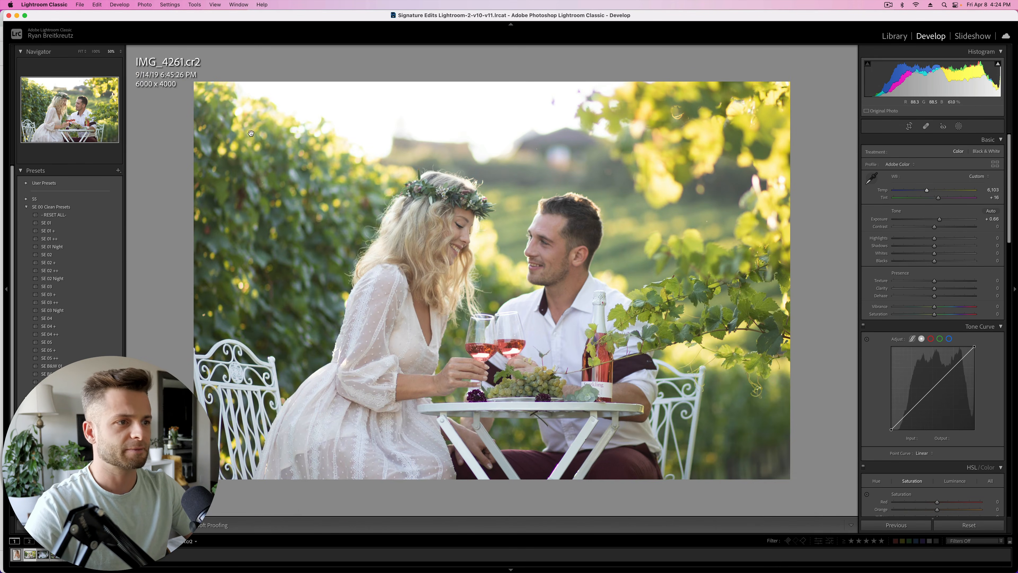
{"action": "left_click", "coordinate": [81, 51]}
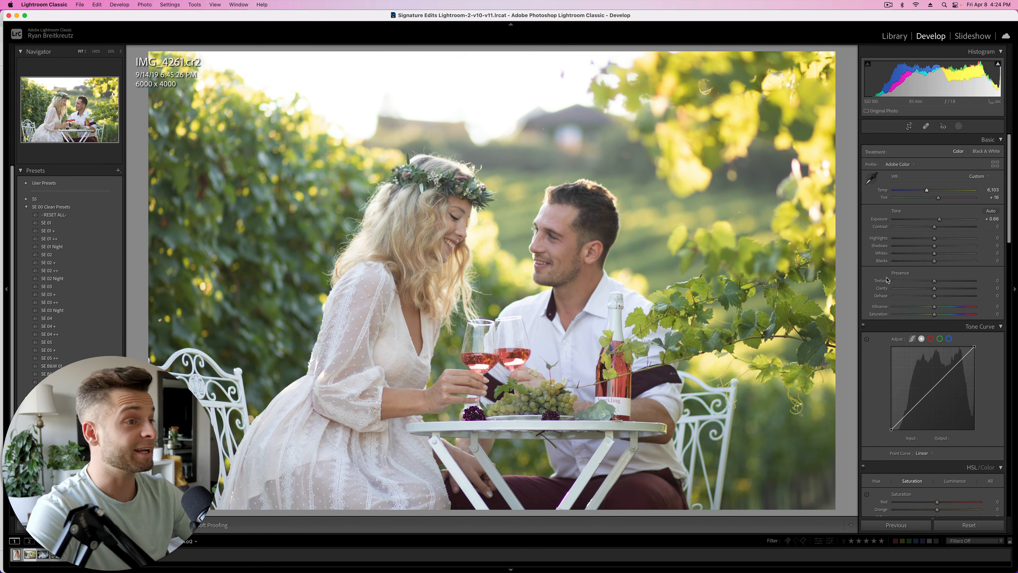
Test the couple photo's highlights at -100 and +44, and set them to +17
{"action": "left_click_drag", "start_coordinate": [934, 238], "coordinate": [897, 239]}
{"action": "left_click_drag", "start_coordinate": [895, 241], "coordinate": [838, 241]}
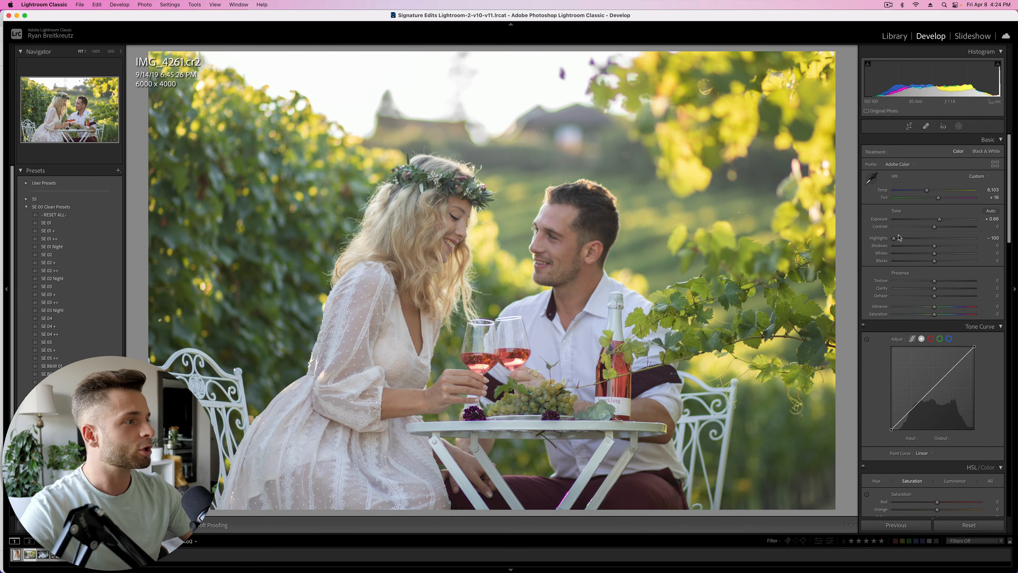
{"action": "left_click_drag", "start_coordinate": [894, 238], "coordinate": [850, 242]}
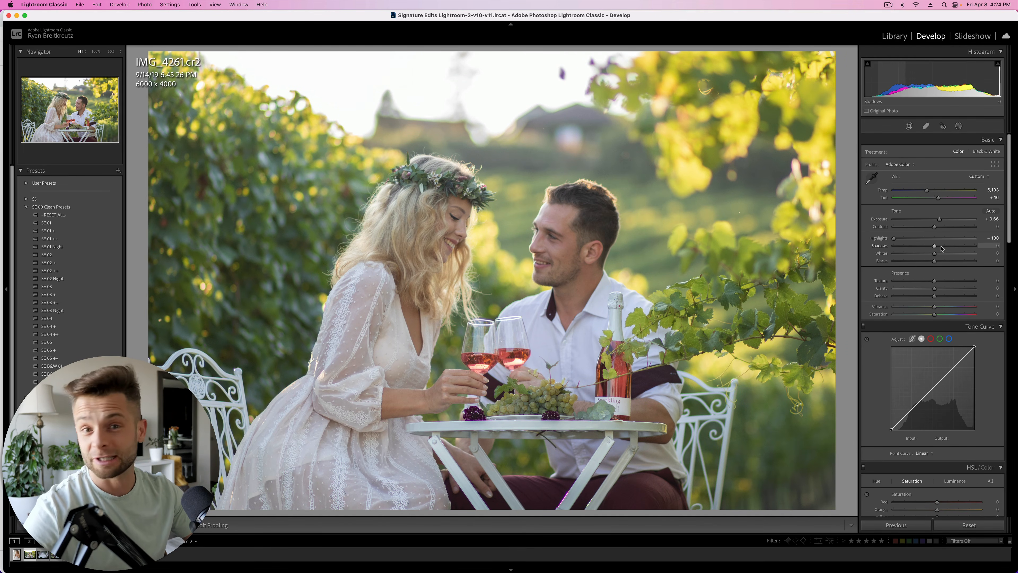
{"action": "left_click_drag", "start_coordinate": [895, 241], "coordinate": [954, 249]}
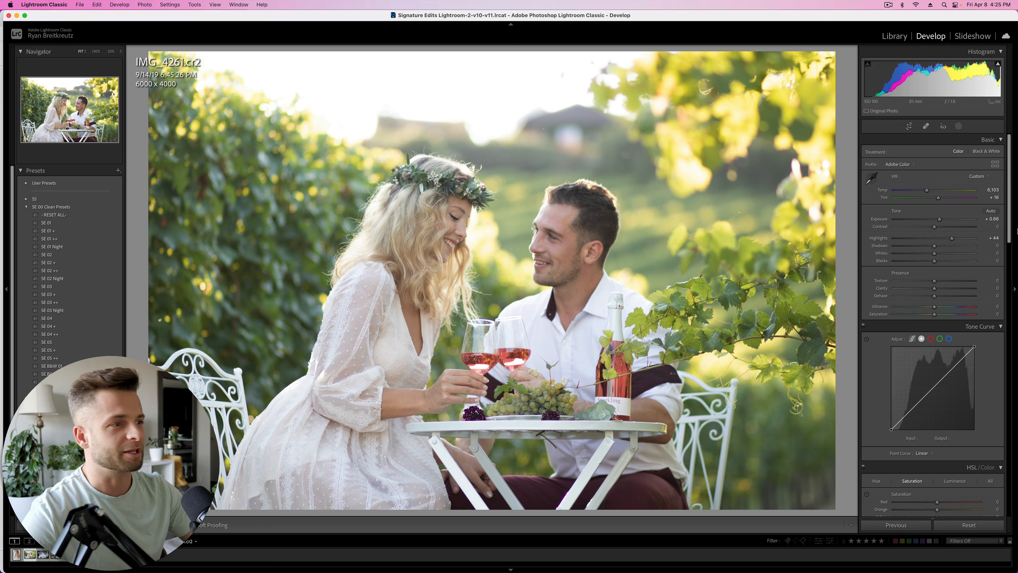
{"action": "left_click_drag", "start_coordinate": [947, 236], "coordinate": [941, 238]}
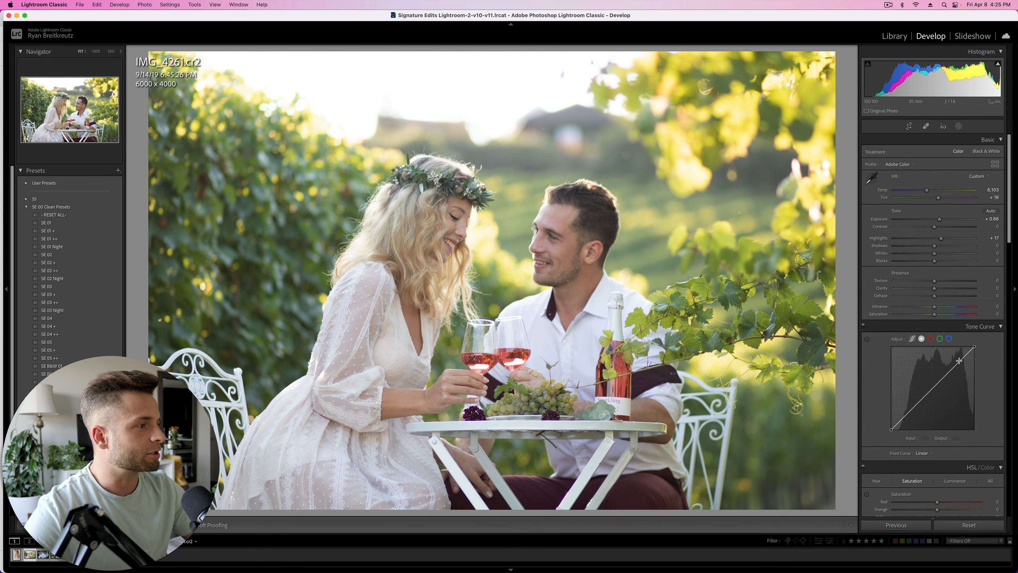
Try pulling down the highlight end of the couple photo's tone curve and undo the trial curve changes
{"action": "left_click", "coordinate": [955, 370]}
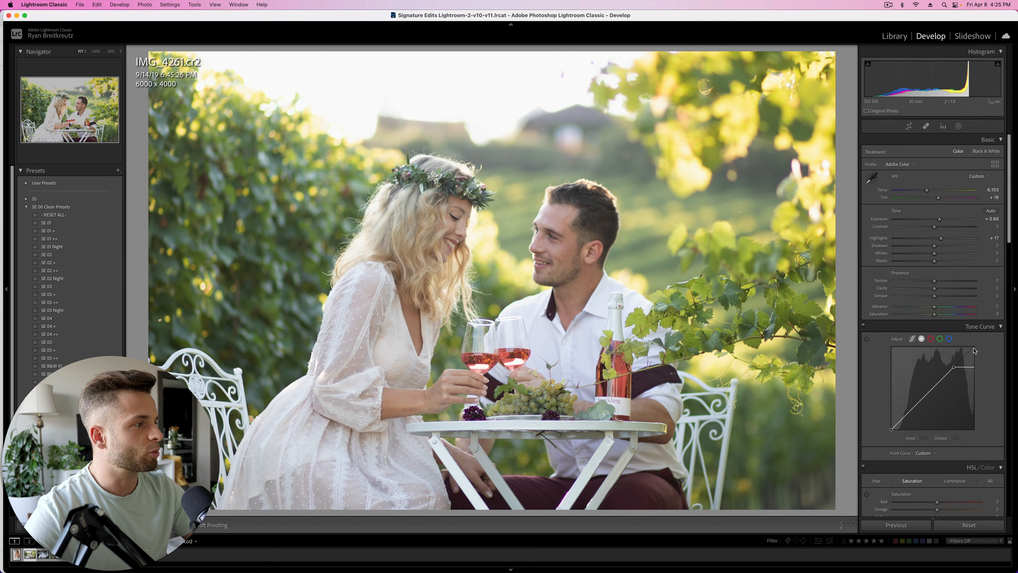
{"action": "left_click_drag", "start_coordinate": [954, 367], "coordinate": [965, 358]}
{"action": "key", "text": "BackSpace"}
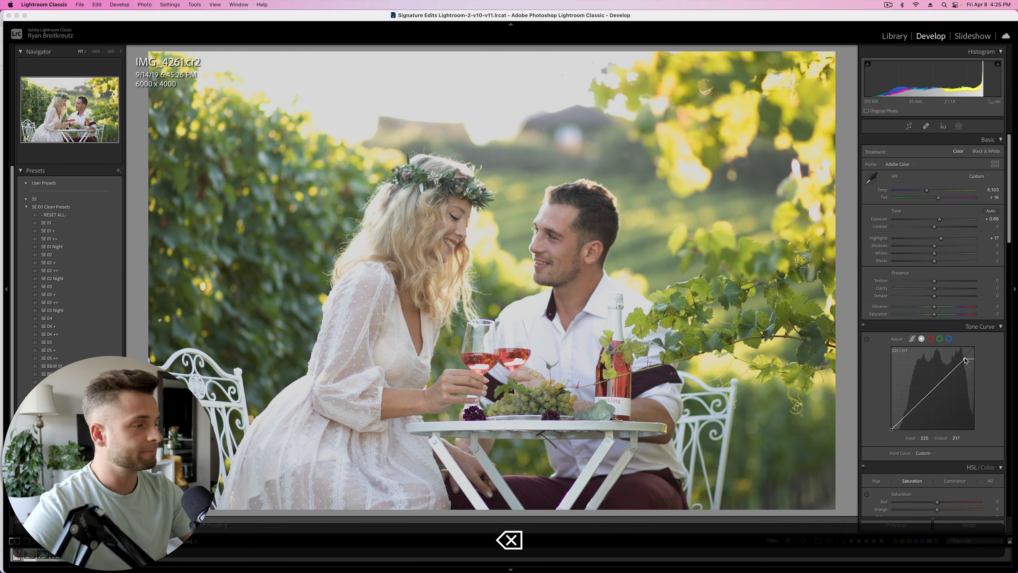
{"action": "left_click", "coordinate": [513, 248]}
{"action": "key", "text": "super+z"}
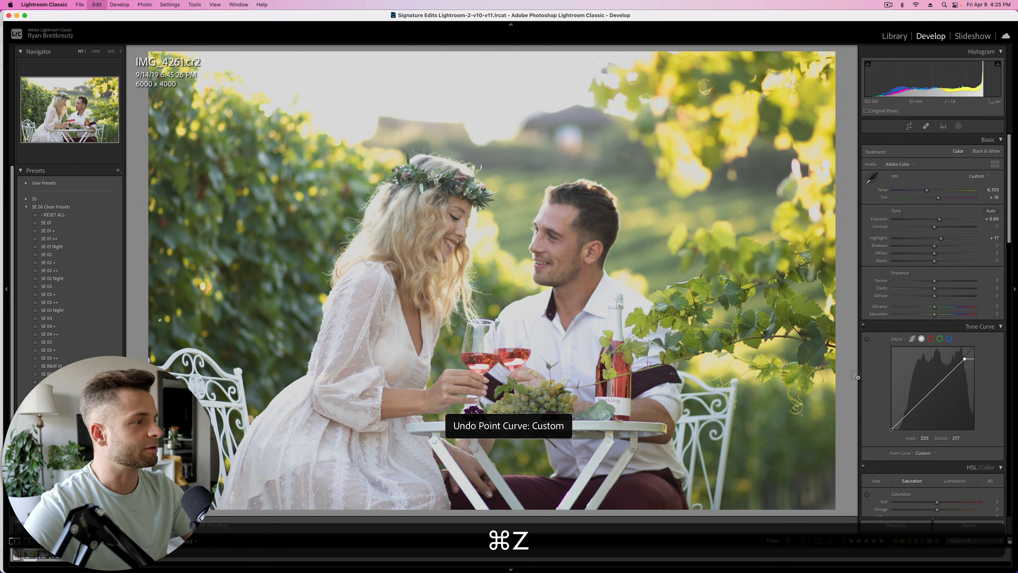
{"action": "key", "text": "super+z"}
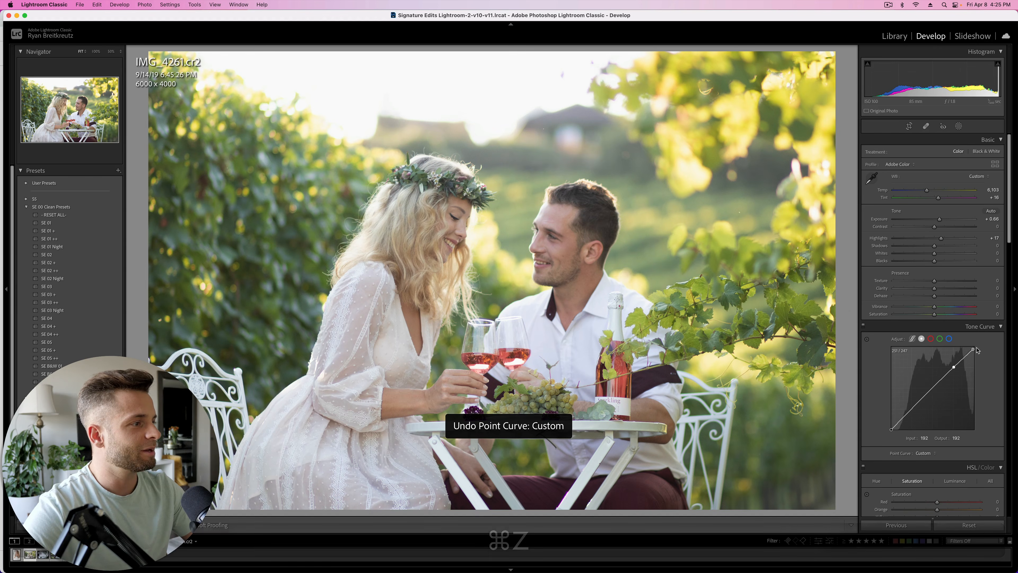
Lower the tone curve's white end and set its highlight point to input 192, output 167, comparing the photo with its unedited version
{"action": "left_click_drag", "start_coordinate": [974, 348], "coordinate": [955, 375]}
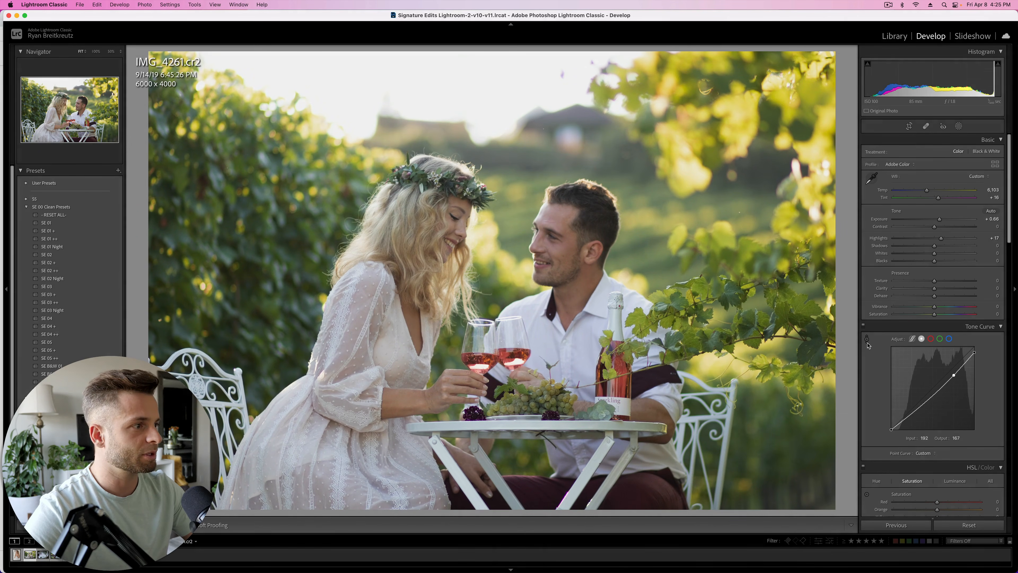
{"action": "key", "text": "backslash"}
{"action": "key", "text": "backslash"}
{"action": "key", "text": "backslash"}
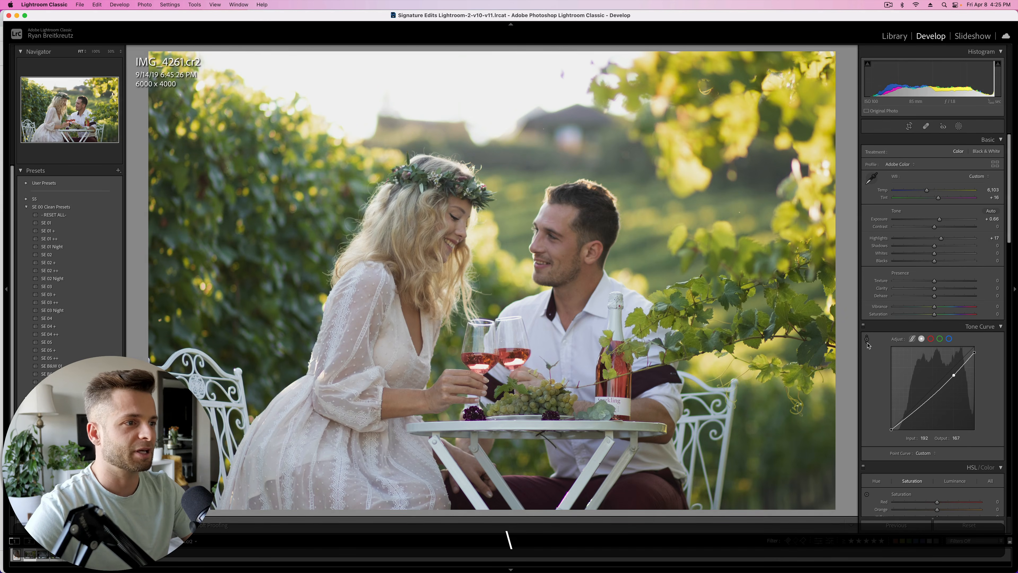
{"action": "key", "text": "backslash"}
{"action": "key", "text": "backslash"}
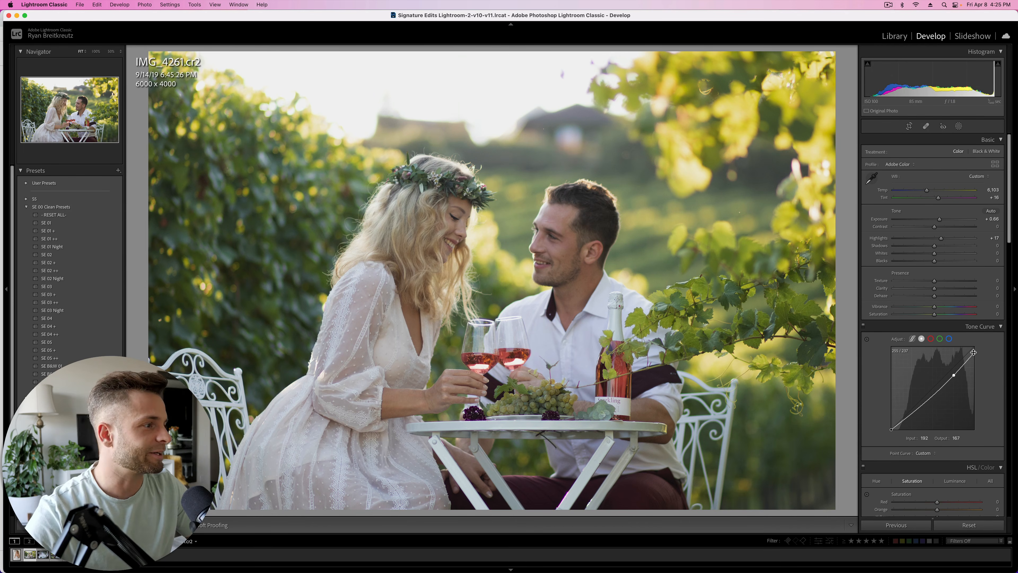
Lower the tone curve's white end to output 224, set the highlight point to input 191, output 161, and compare before and after
{"action": "left_click_drag", "start_coordinate": [974, 352], "coordinate": [978, 358]}
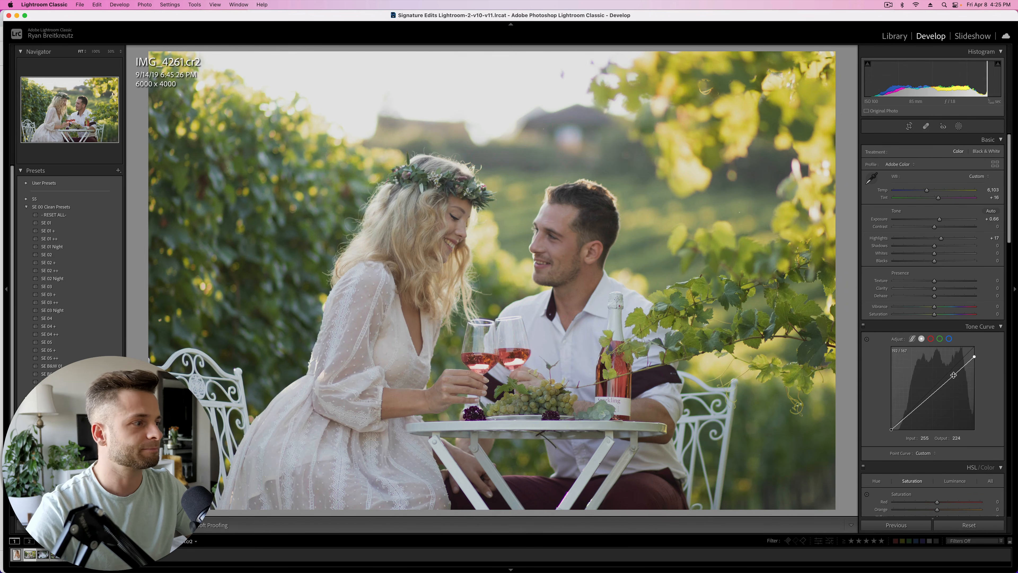
{"action": "key", "text": "backslash"}
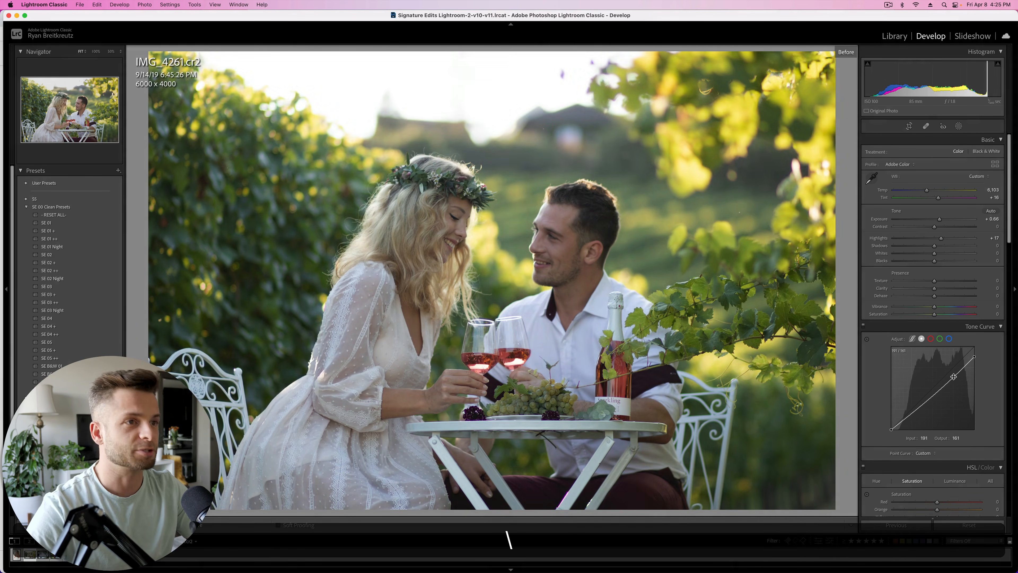
{"action": "key", "text": "backslash"}
{"action": "key", "text": "backslash"}
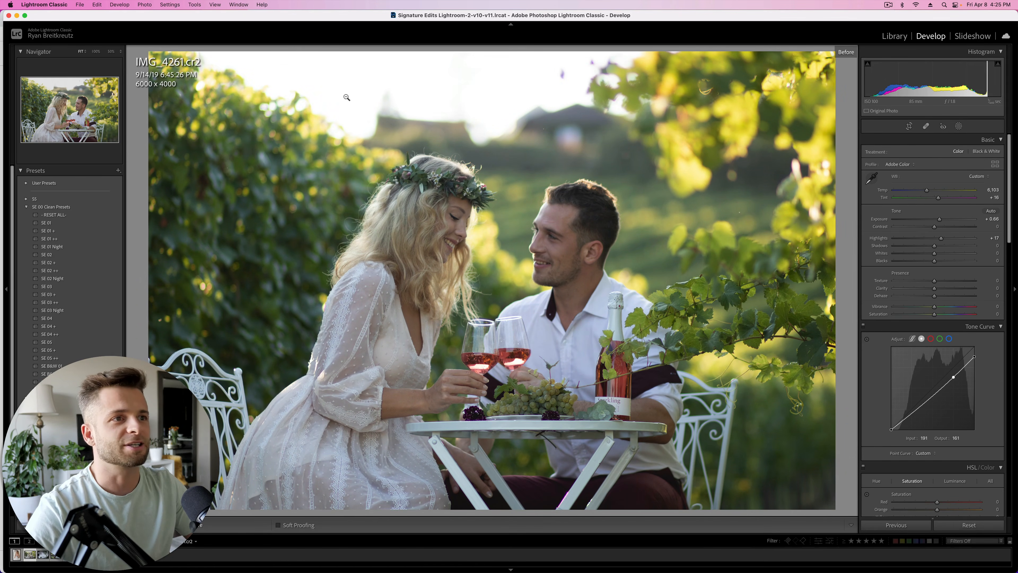
{"action": "key", "text": "backslash"}
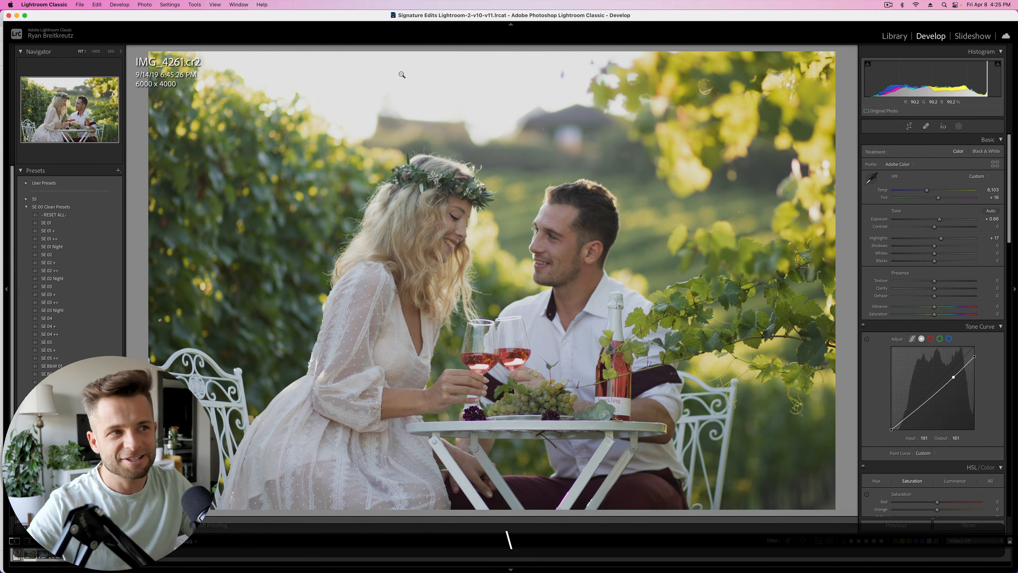
{"action": "key", "text": "backslash"}
{"action": "key", "text": "backslash"}
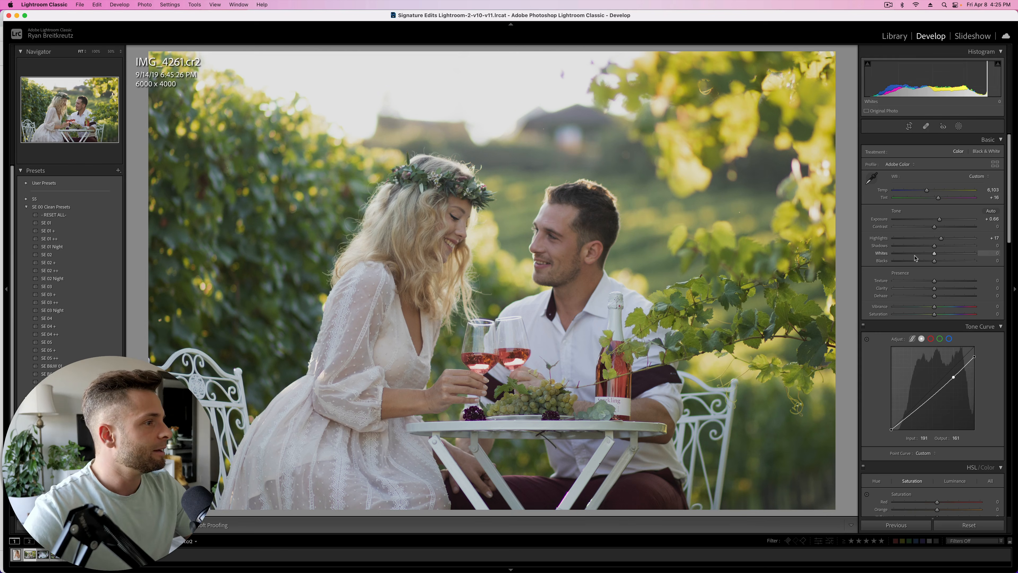
Set the couple photo's Shadows to +18, Blacks to -63 and Whites to +28
{"action": "left_click", "coordinate": [941, 248]}
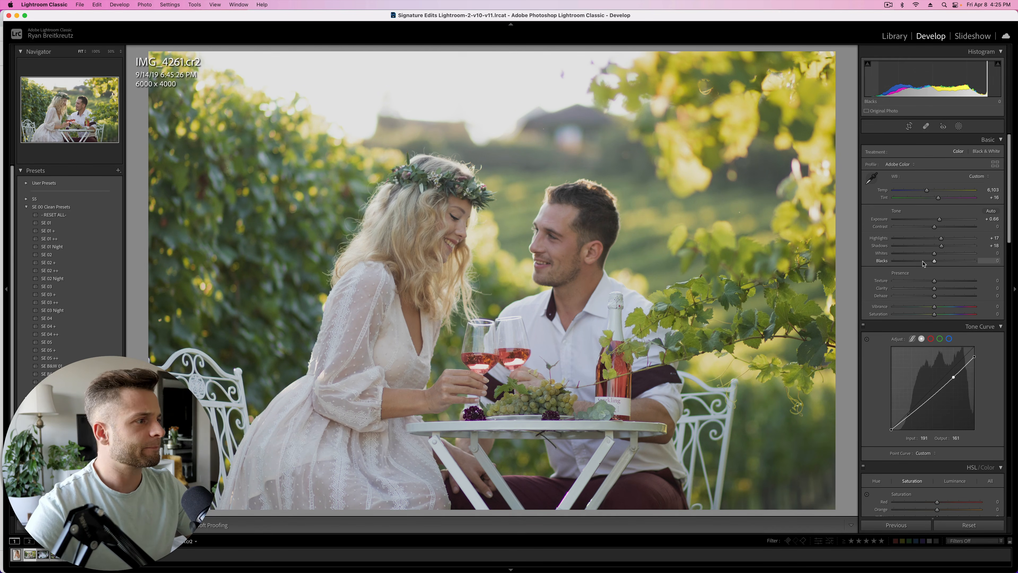
{"action": "left_click", "coordinate": [906, 264]}
{"action": "left_click_drag", "start_coordinate": [905, 267], "coordinate": [945, 255]}
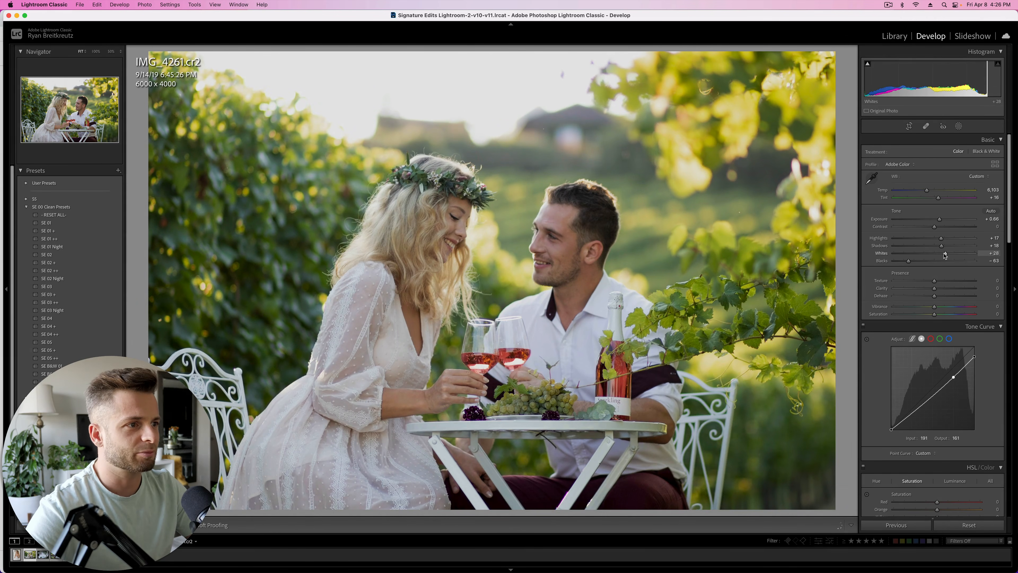
Sharpen the couple photo with an amount of 150 and masking of 39, previewing the edge mask
{"action": "scroll", "coordinate": [930, 345], "scroll_direction": "down", "scroll_amount": 20}
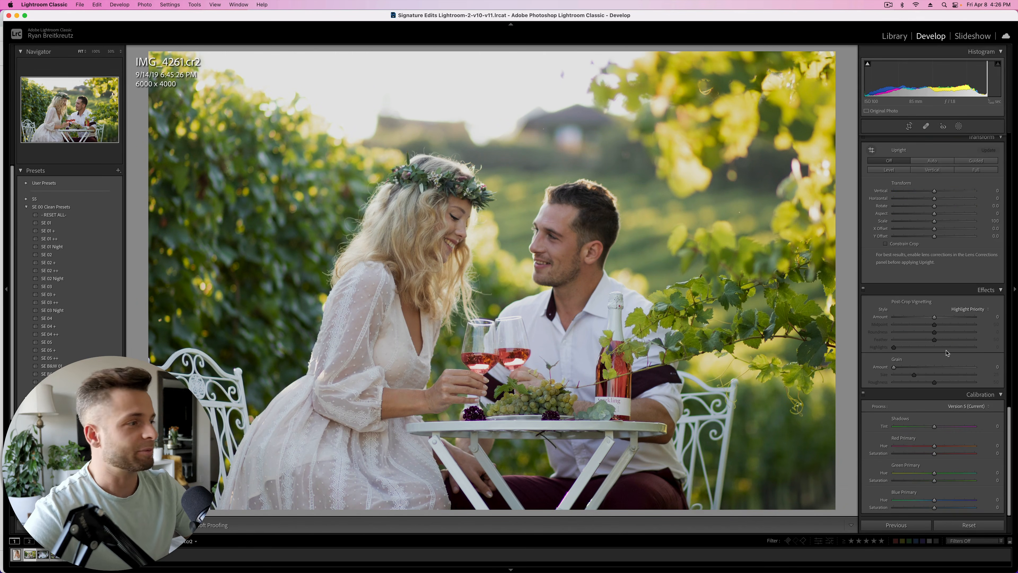
{"action": "scroll", "coordinate": [929, 347], "scroll_direction": "up", "scroll_amount": 10}
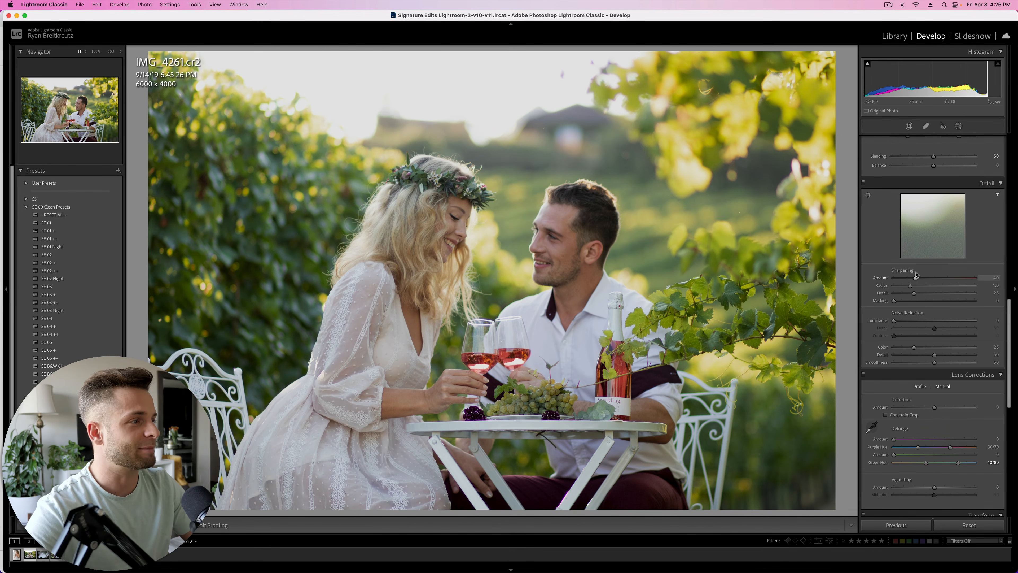
{"action": "left_click_drag", "start_coordinate": [977, 285], "coordinate": [980, 283]}
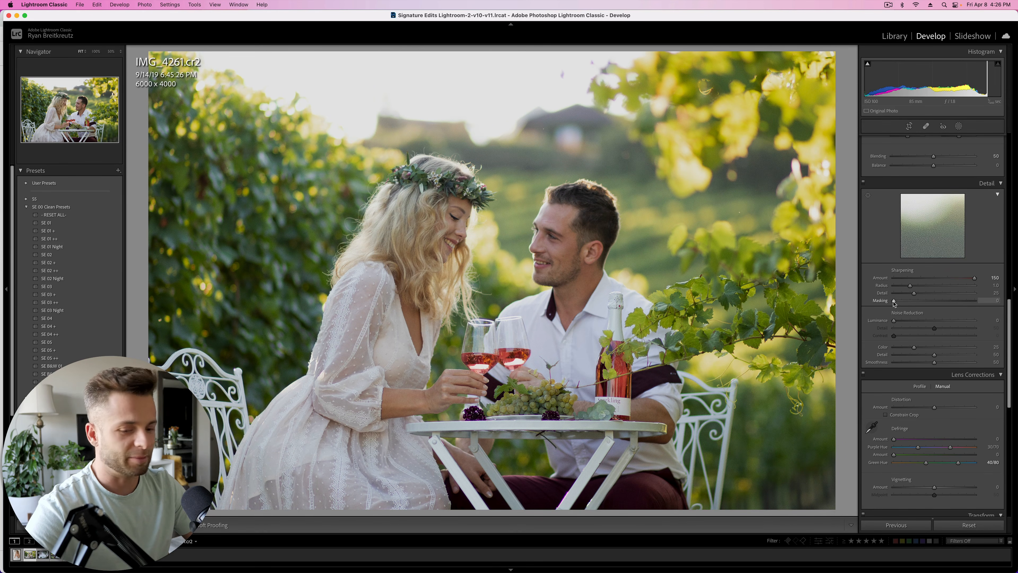
{"action": "left_click_drag", "start_coordinate": [894, 301], "coordinate": [925, 303]}
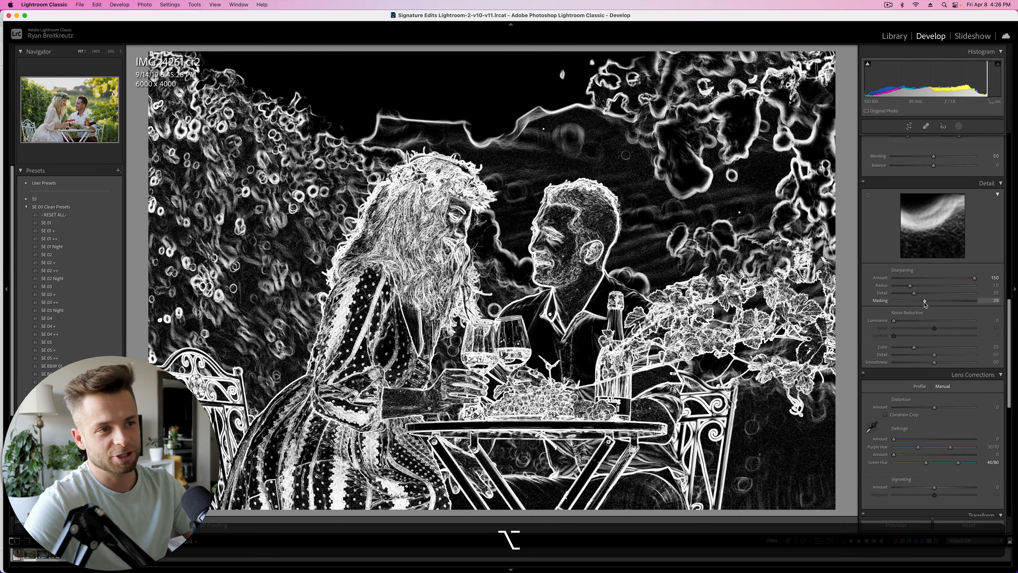
{"action": "left_click_drag", "start_coordinate": [926, 304], "coordinate": [925, 304]}
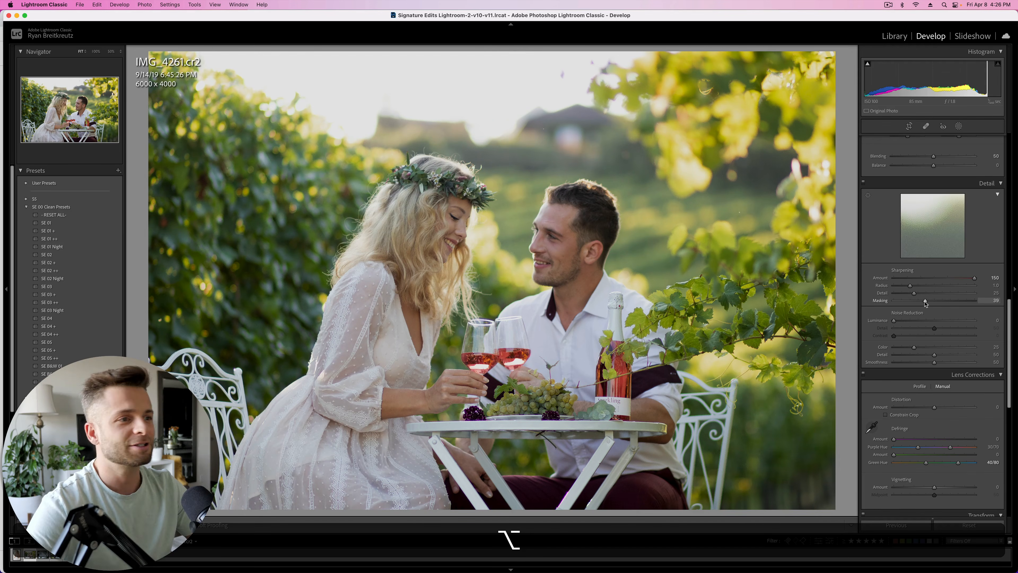
{"action": "left_click", "coordinate": [979, 277]}
{"action": "left_click", "coordinate": [976, 280]}
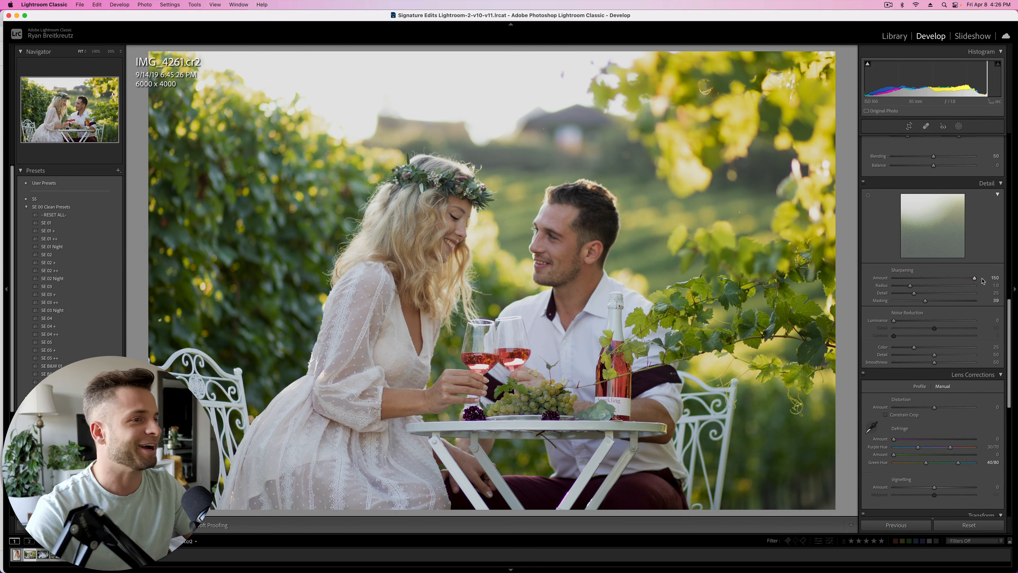
Examine the couple's faces at 100% and compare the photo with and without the Detail sharpening
{"action": "key", "text": "backslash"}
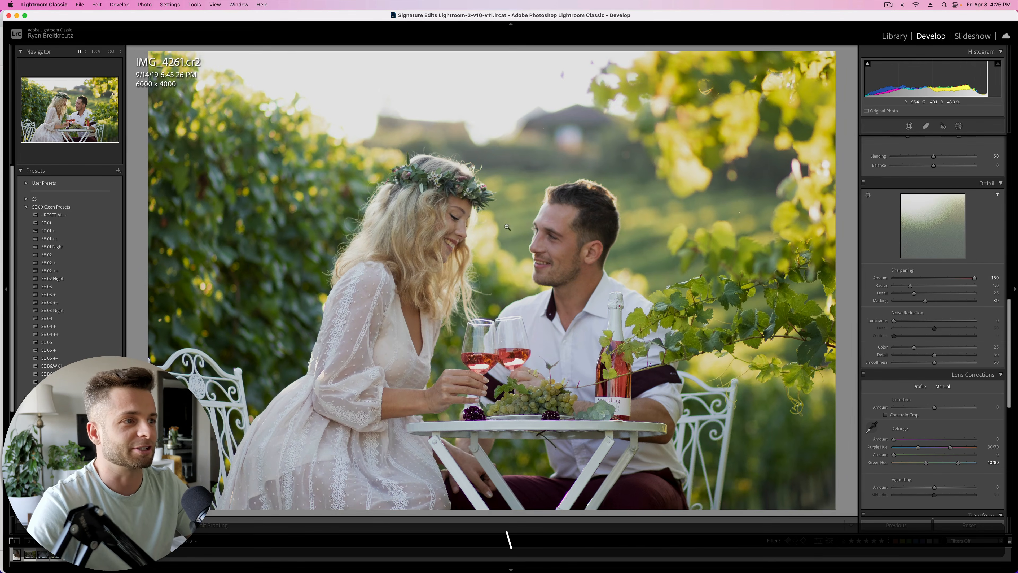
{"action": "left_click", "coordinate": [479, 241]}
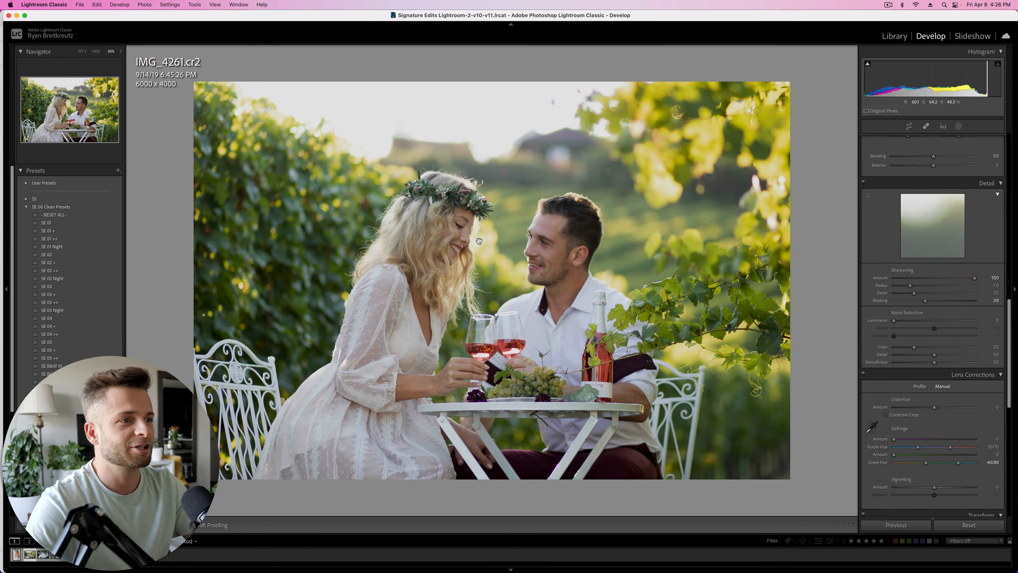
{"action": "left_click", "coordinate": [96, 51]}
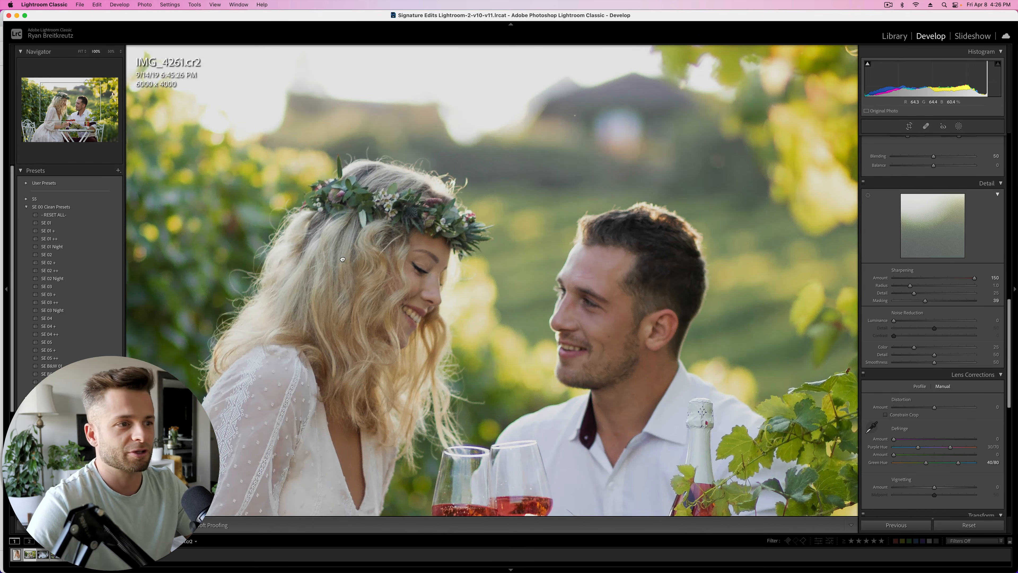
{"action": "left_click_drag", "start_coordinate": [342, 259], "coordinate": [356, 203]}
{"action": "left_click", "coordinate": [864, 183]}
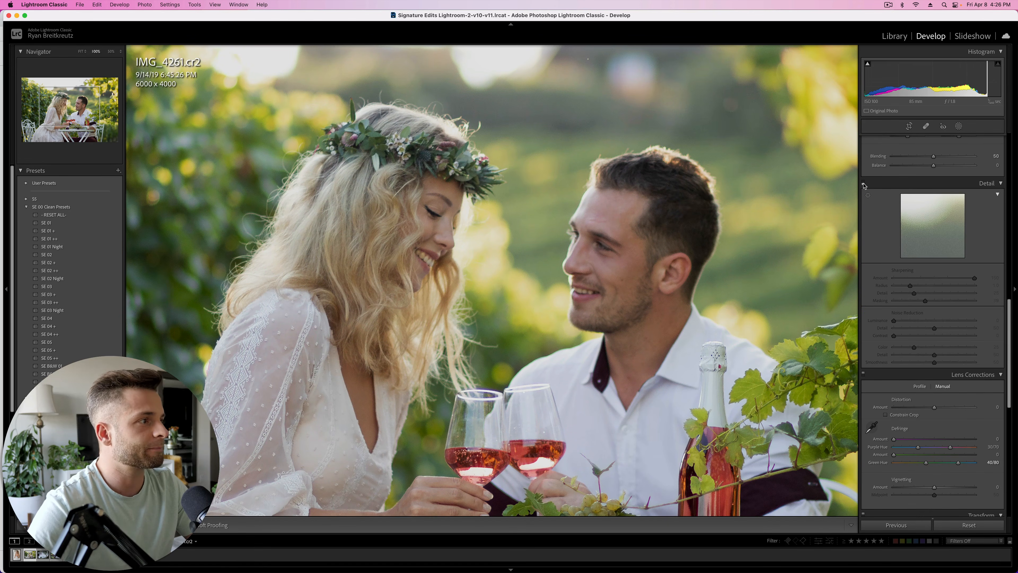
{"action": "left_click", "coordinate": [863, 184]}
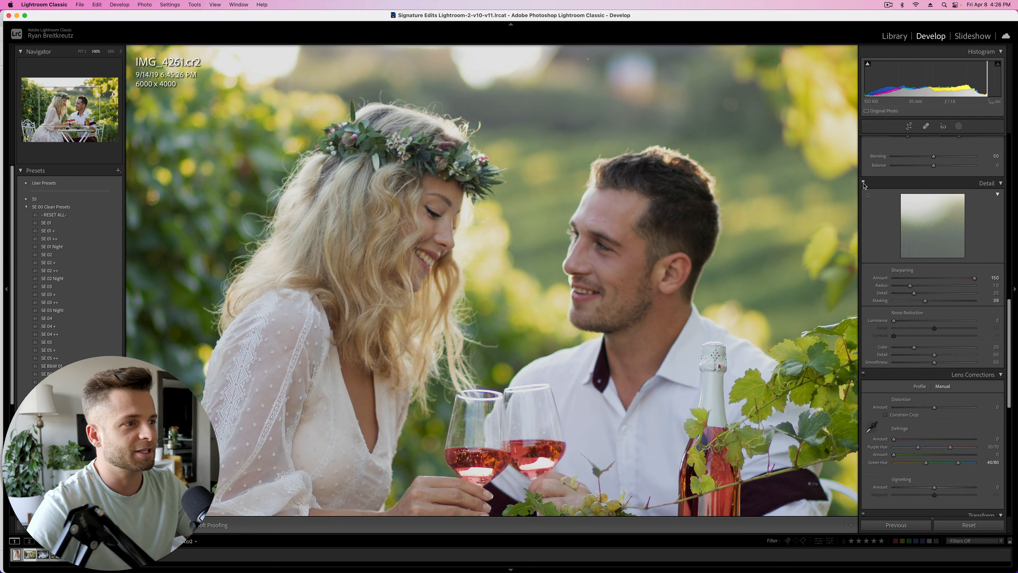
{"action": "left_click", "coordinate": [863, 183]}
{"action": "left_click", "coordinate": [863, 183]}
{"action": "left_click", "coordinate": [864, 184]}
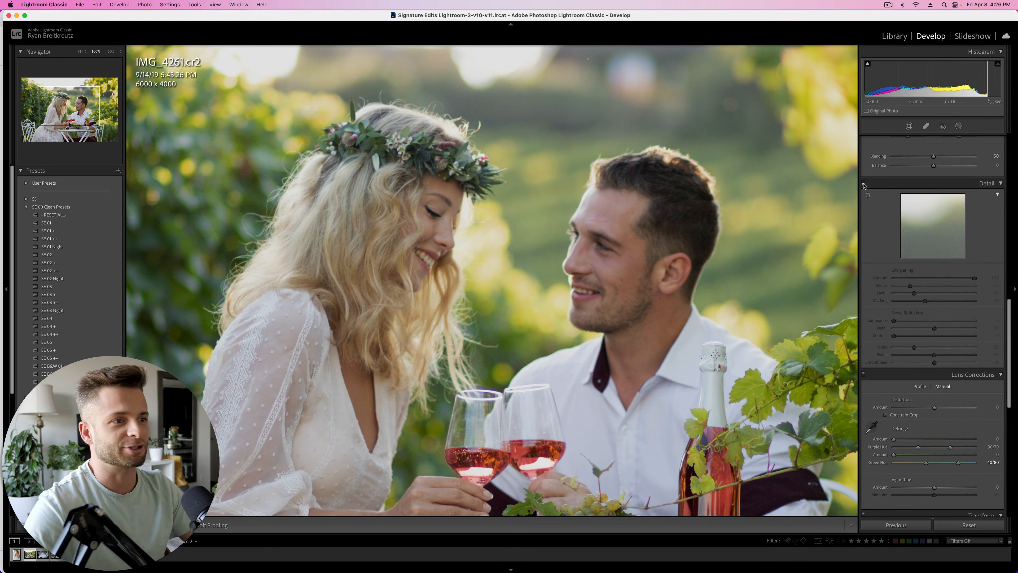
{"action": "left_click", "coordinate": [863, 183]}
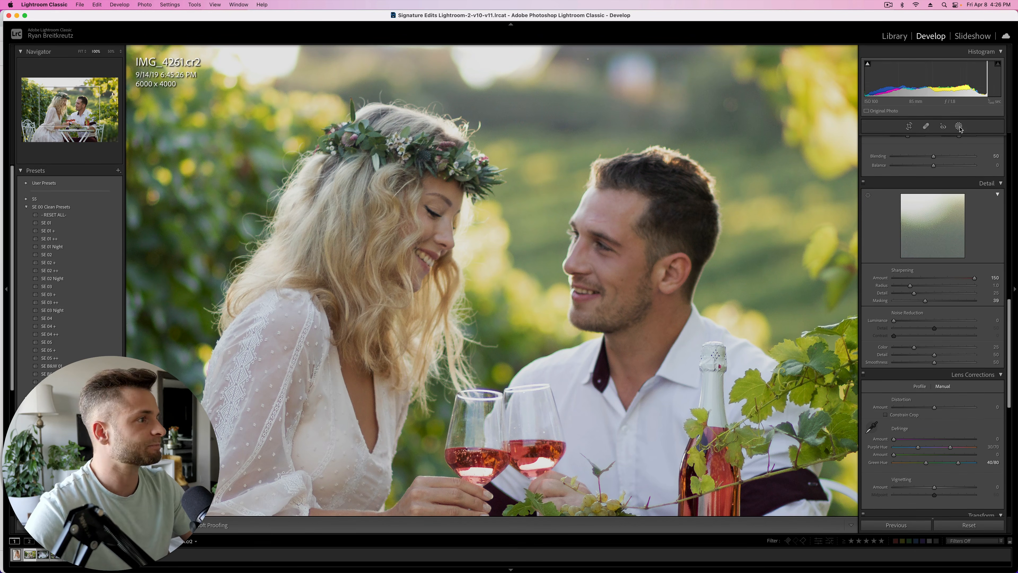
Paint a brush mask over the man's face and neck, with Texture 29, Clarity 3 and Sharpness 11
{"action": "key", "text": "k"}
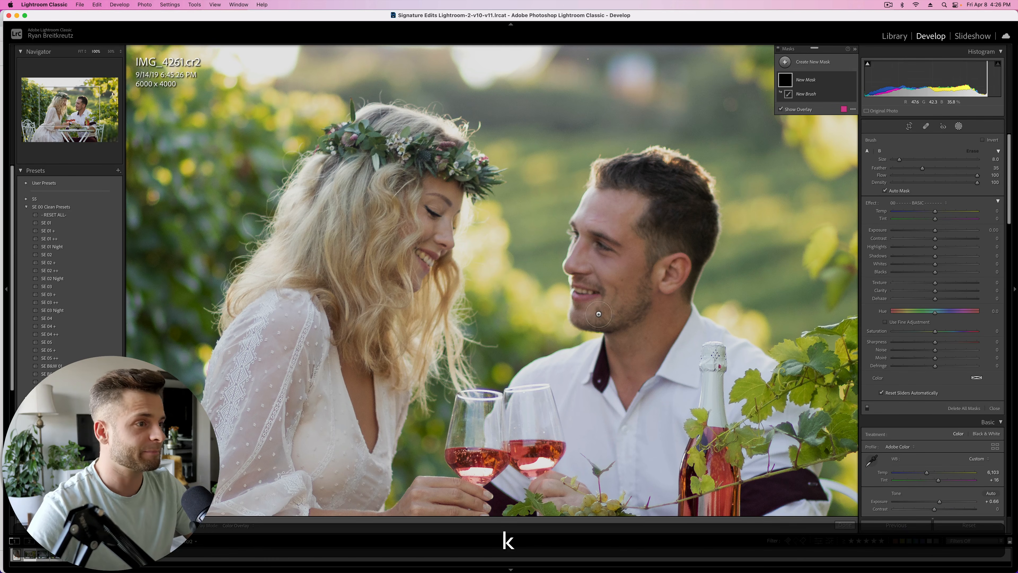
{"action": "mouse_move", "coordinate": [607, 280]}
{"action": "left_mouse_down"}
{"action": "mouse_move", "coordinate": [601, 224]}
{"action": "mouse_move", "coordinate": [625, 313]}
{"action": "mouse_move", "coordinate": [656, 251]}
{"action": "mouse_move", "coordinate": [660, 191]}
{"action": "left_mouse_up"}
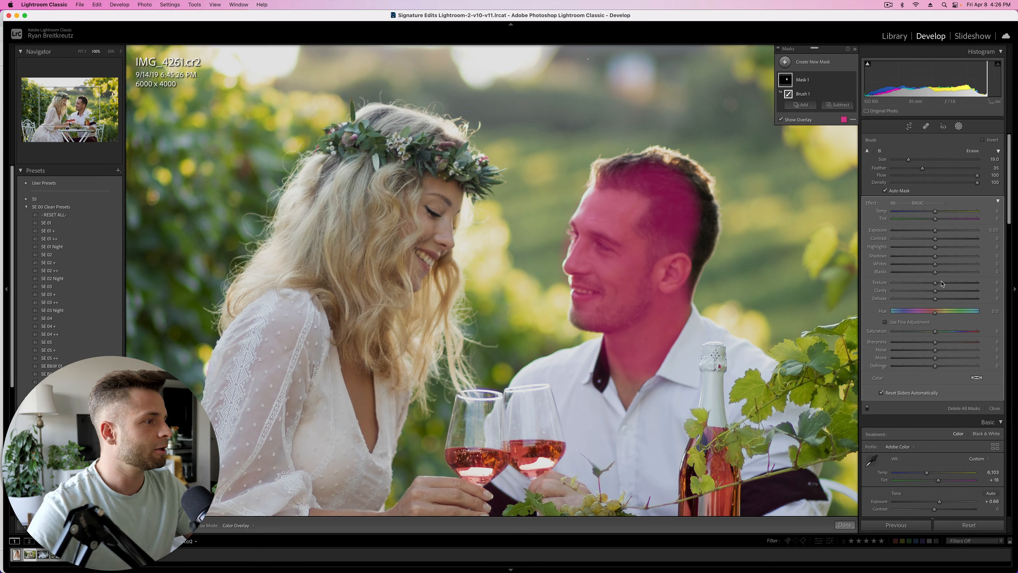
{"action": "left_click_drag", "start_coordinate": [942, 283], "coordinate": [951, 285]}
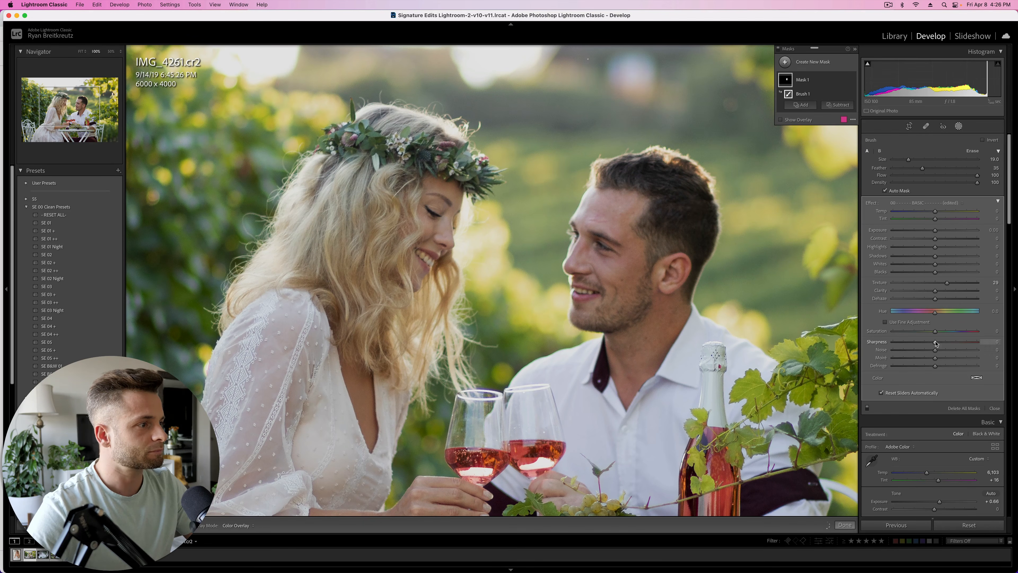
{"action": "left_click_drag", "start_coordinate": [935, 342], "coordinate": [954, 342]}
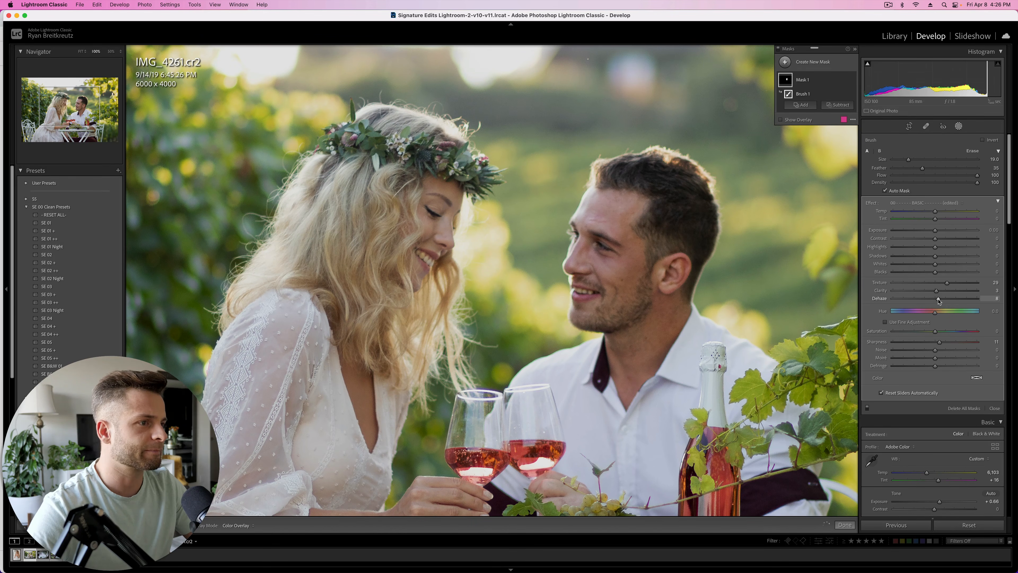
Test Dehaze 17 and Contrast -99 on the man's face mask, and set Contrast to -43, Shadows to -2 and Sharpness to 46
{"action": "left_click_drag", "start_coordinate": [947, 300], "coordinate": [947, 300]}
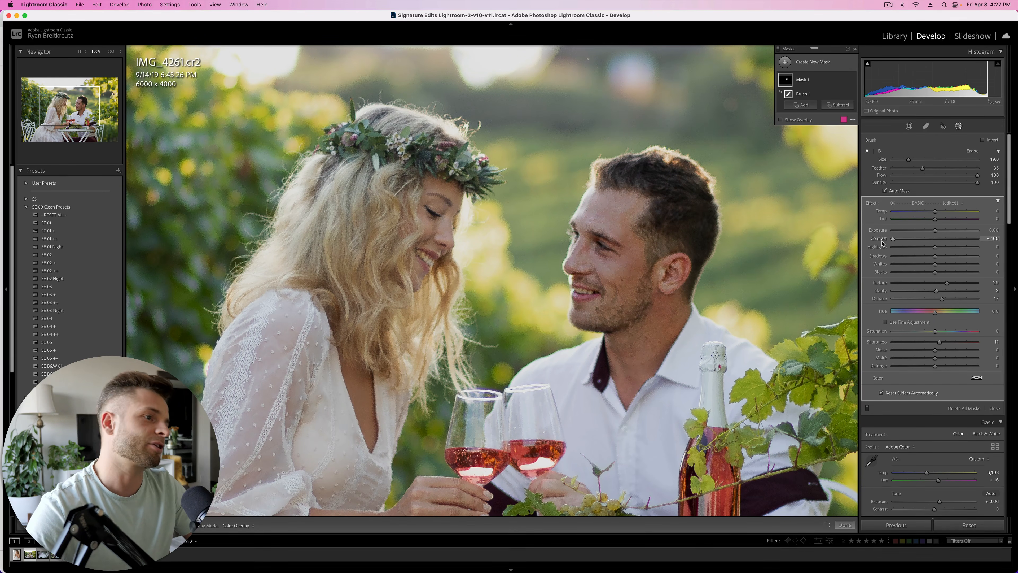
{"action": "left_click_drag", "start_coordinate": [894, 239], "coordinate": [946, 257]}
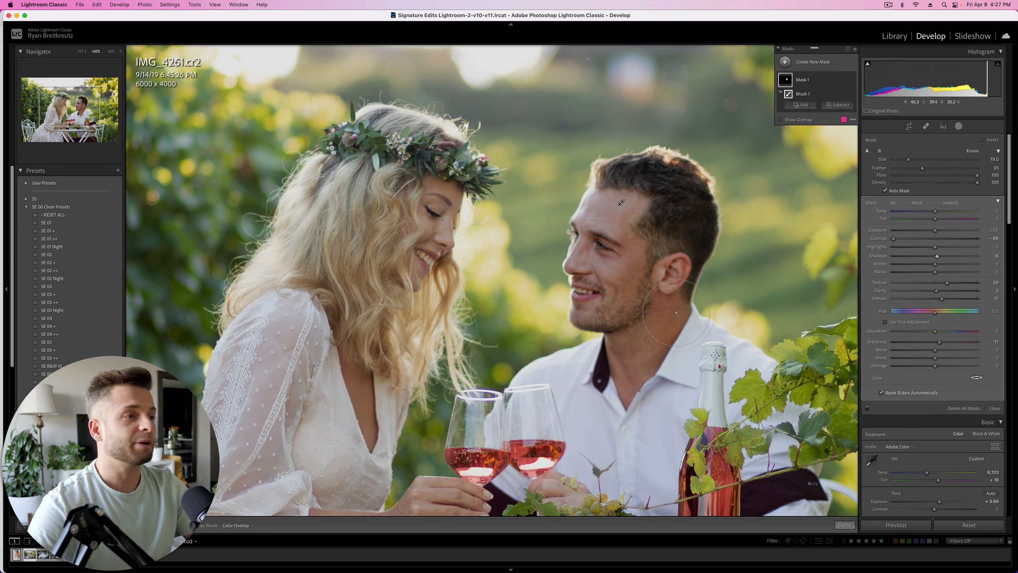
{"action": "left_click", "coordinate": [82, 51]}
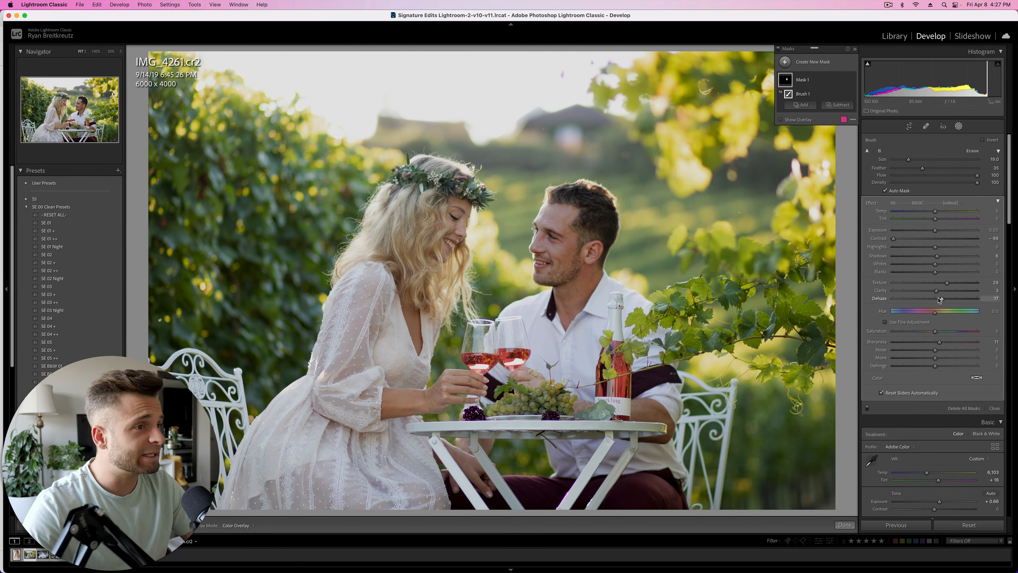
{"action": "left_click", "coordinate": [917, 238]}
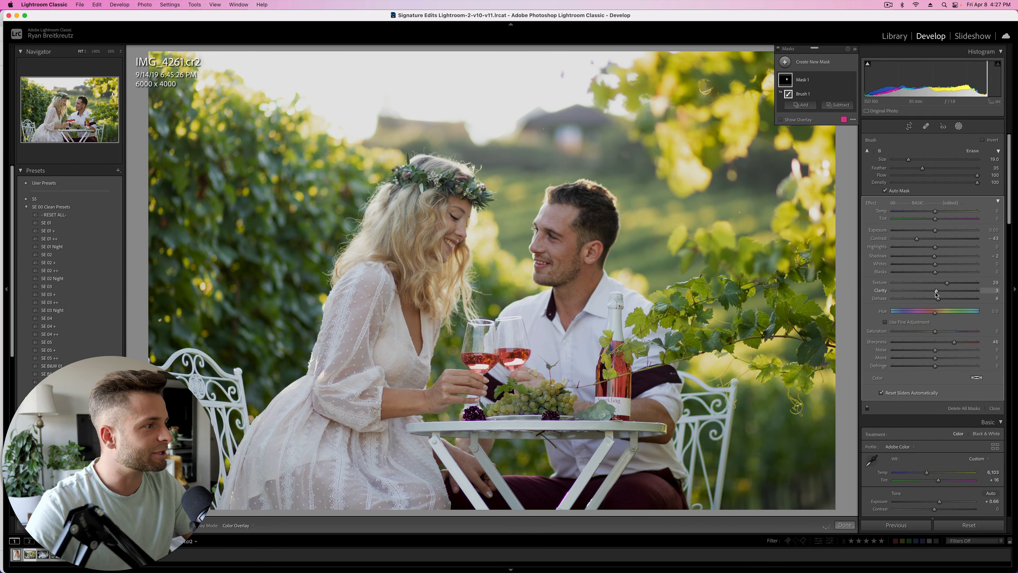
Compare the photo with and without the man's face brush, and finish the mask with Contrast -13 and Clarity 1
{"action": "key", "text": "BackSpace"}
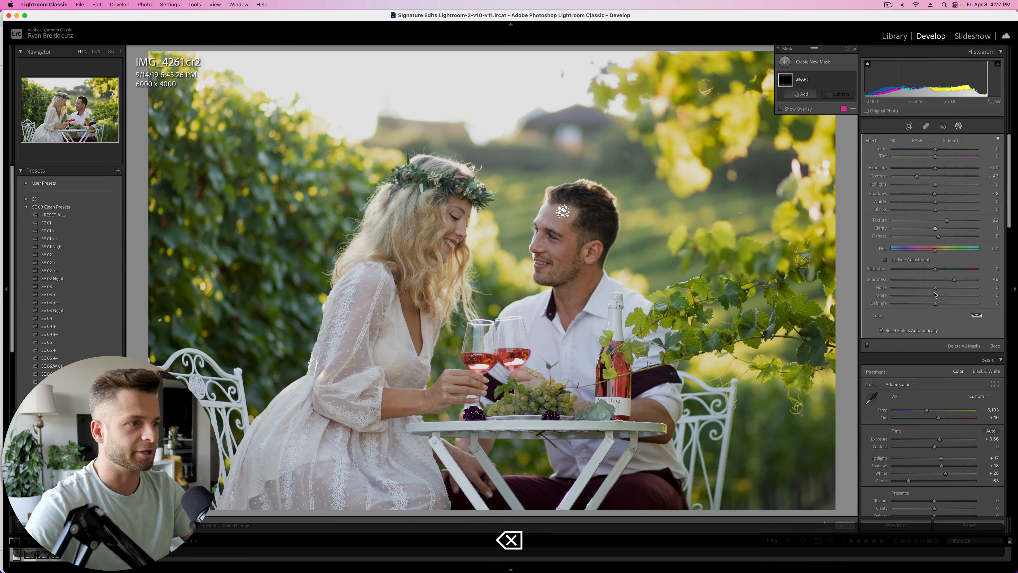
{"action": "key", "text": "super+z"}
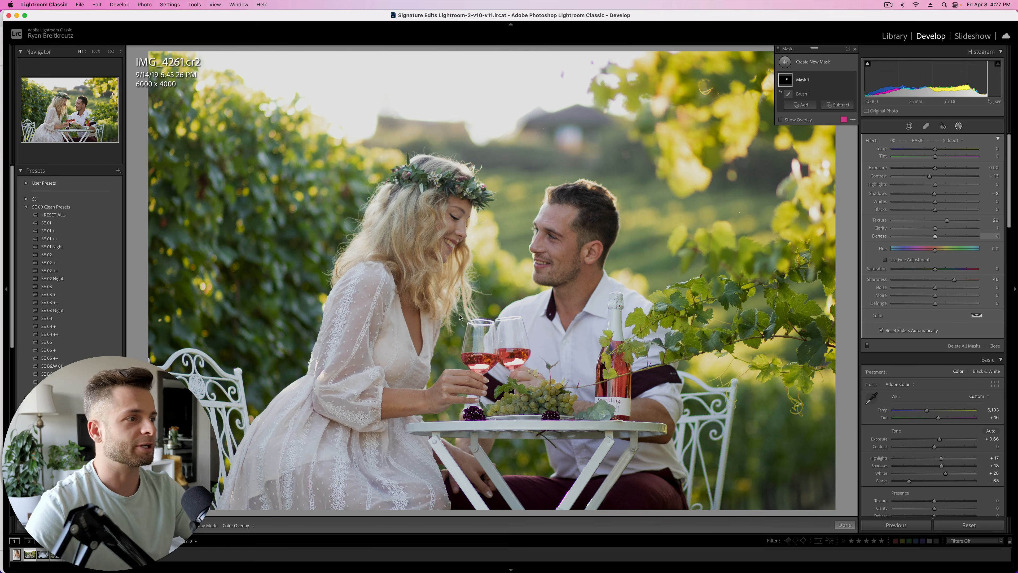
{"action": "key", "text": "Return"}
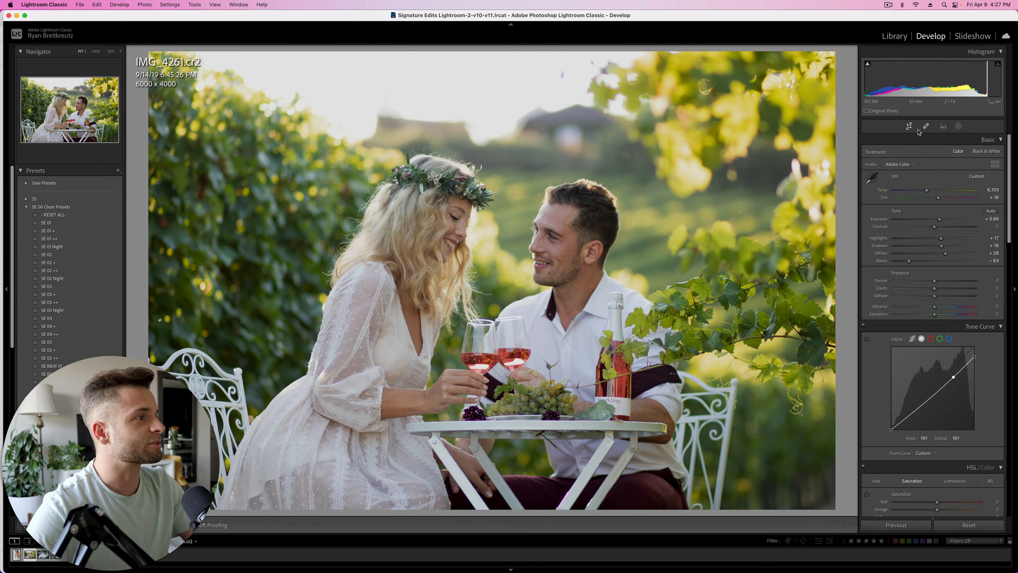
Heal the small spots beside the distant house and in the blurred background next to the vine leaves
{"action": "key", "text": "q"}
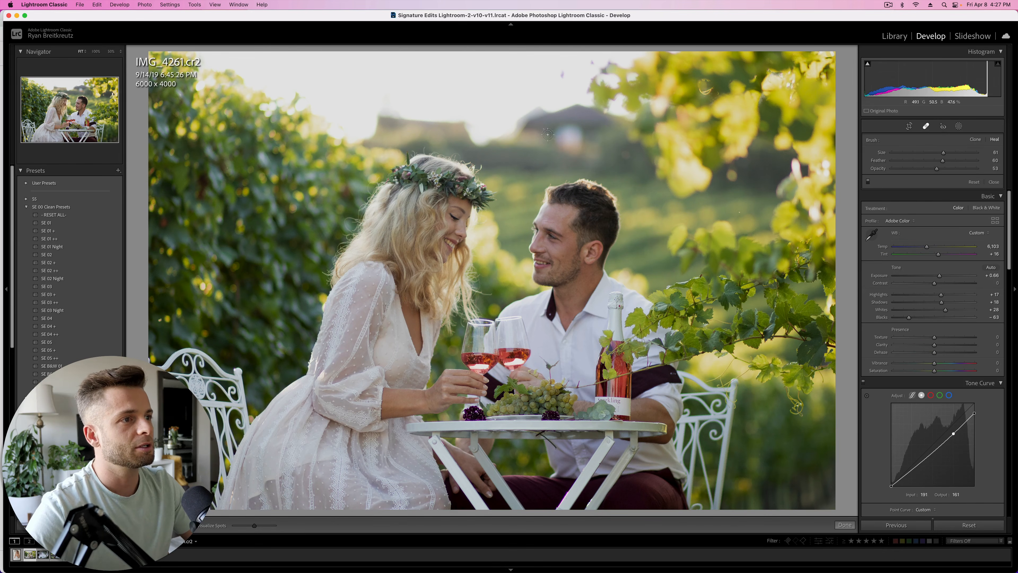
{"action": "left_click", "coordinate": [545, 127]}
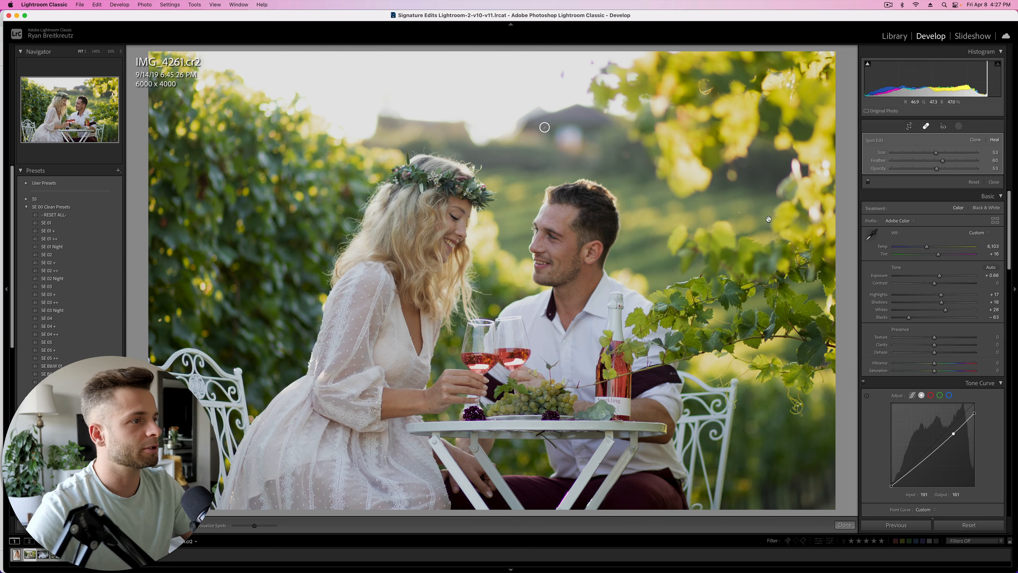
{"action": "left_click", "coordinate": [739, 214]}
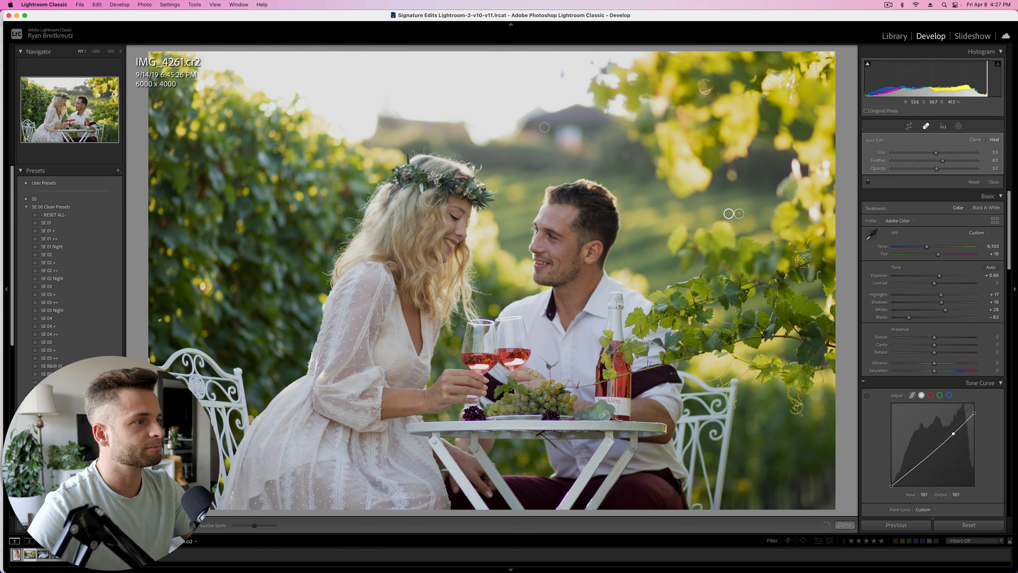
{"action": "key", "text": "q"}
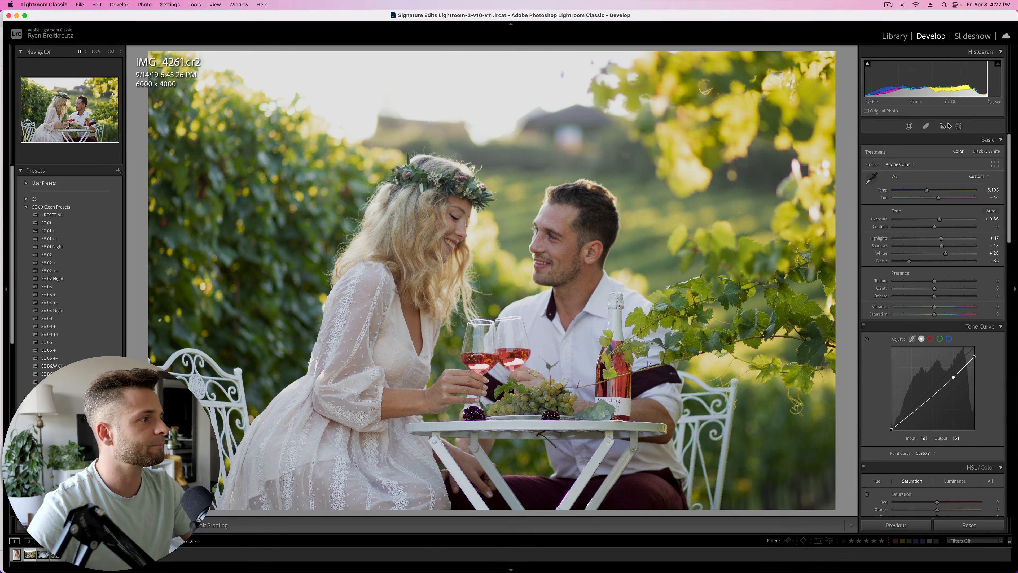
Set the opacity of both healed spots, by the distant house and near the vine leaves, to 100
{"action": "left_click", "coordinate": [926, 125]}
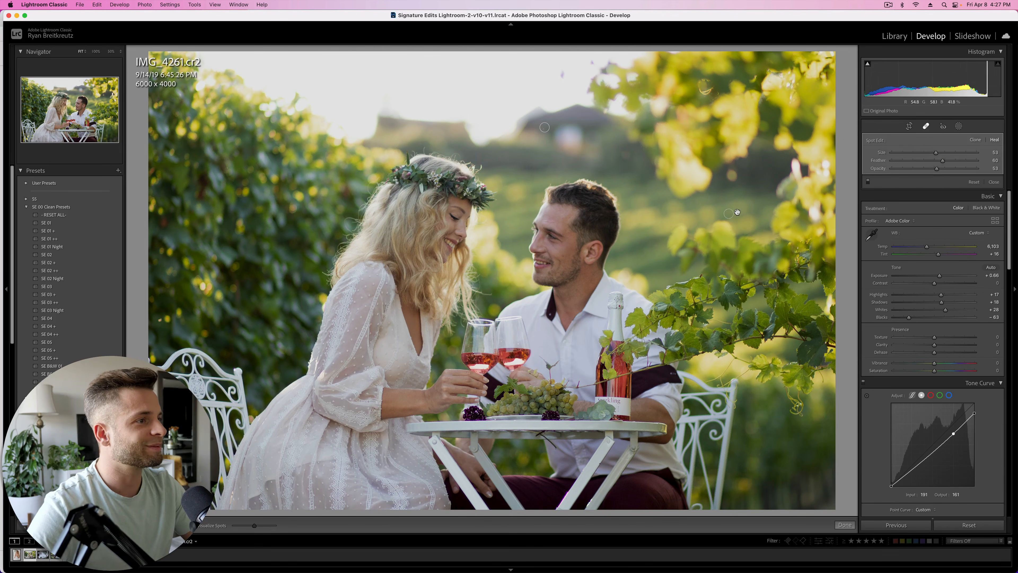
{"action": "left_click", "coordinate": [739, 213]}
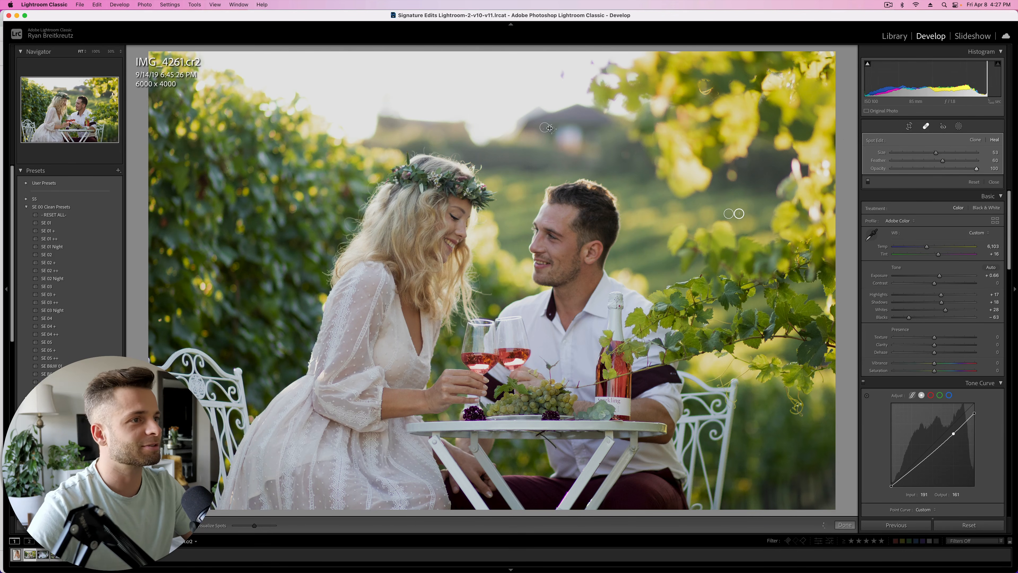
{"action": "left_click", "coordinate": [550, 127]}
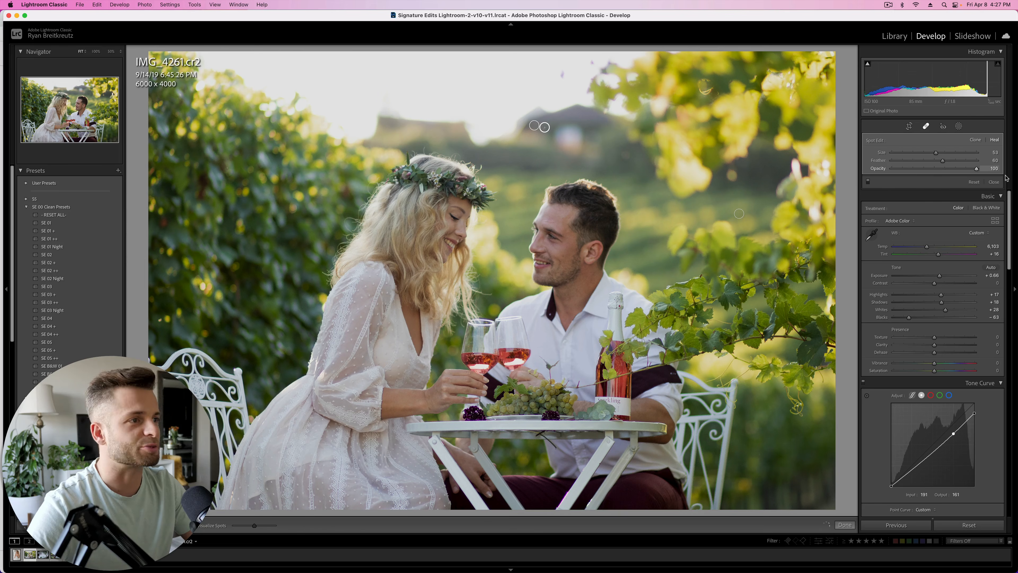
{"action": "key", "text": "q"}
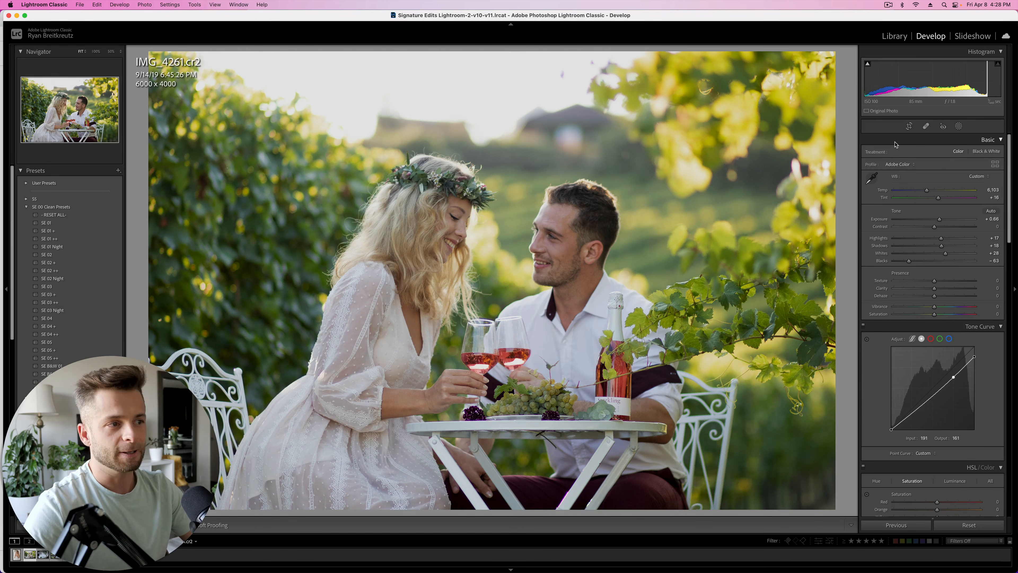
Compare the couple photo before and after the edits
{"action": "key", "text": "backslash"}
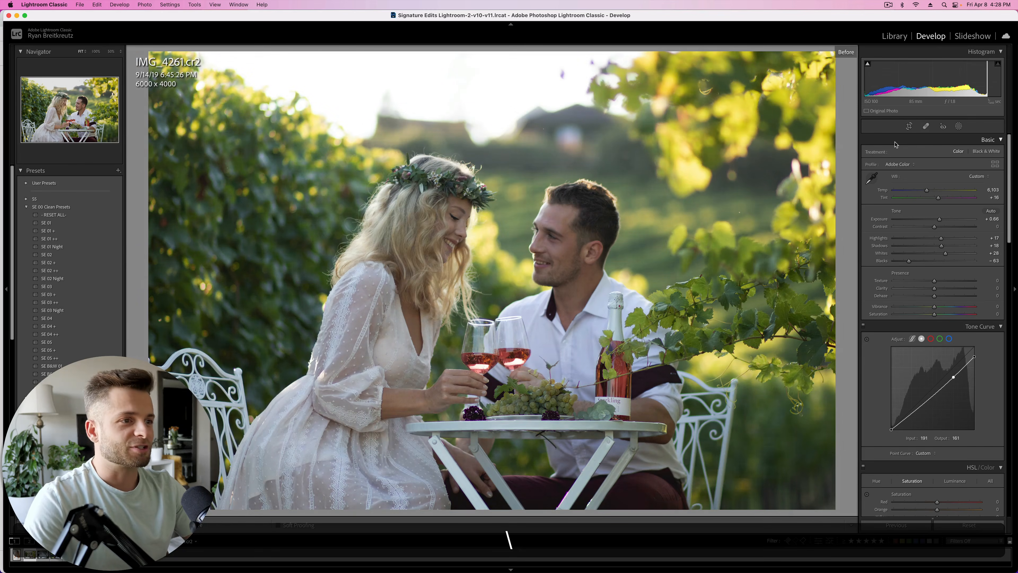
{"action": "key", "text": "backslash"}
{"action": "key", "text": "backslash"}
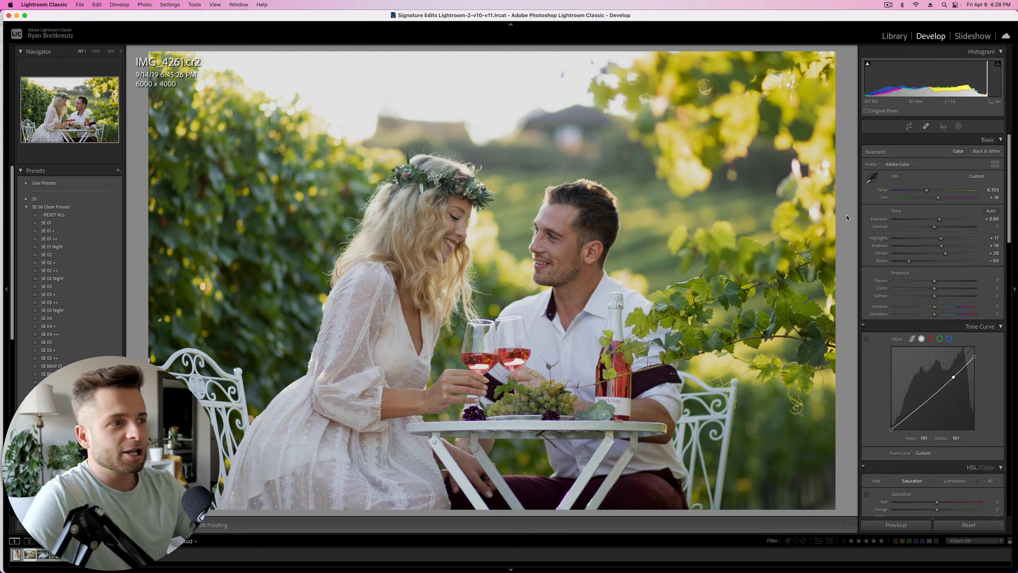
Create a subject mask of the couple and invert it to cover the background
{"action": "left_click", "coordinate": [959, 127]}
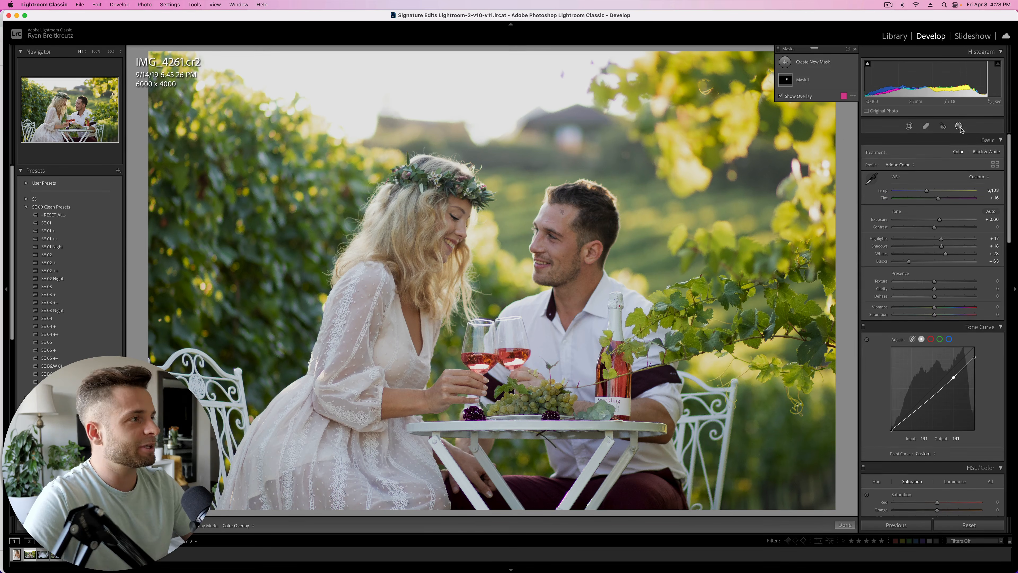
{"action": "left_click", "coordinate": [785, 63]}
{"action": "left_click", "coordinate": [836, 77]}
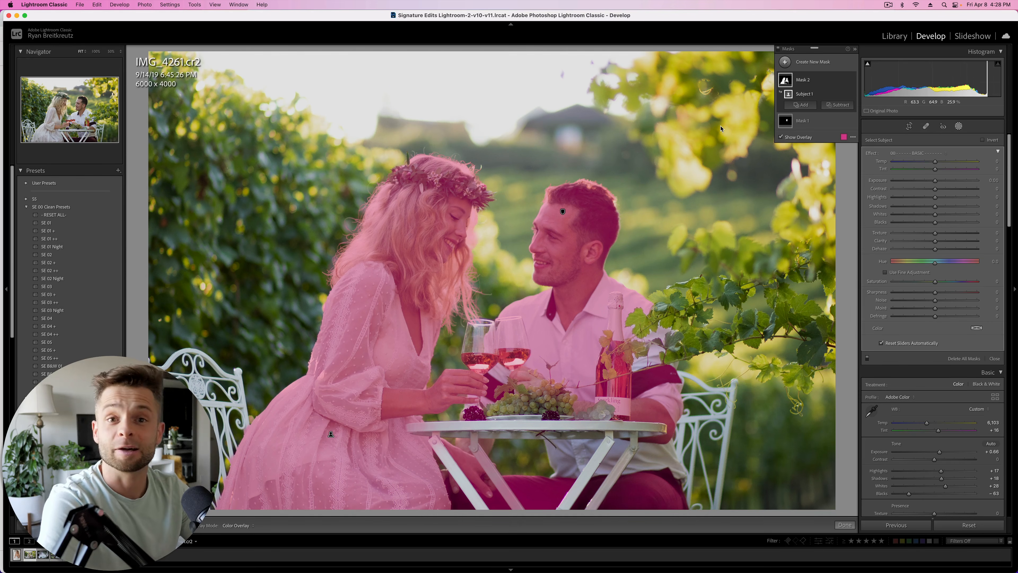
{"action": "key", "text": "apostrophe"}
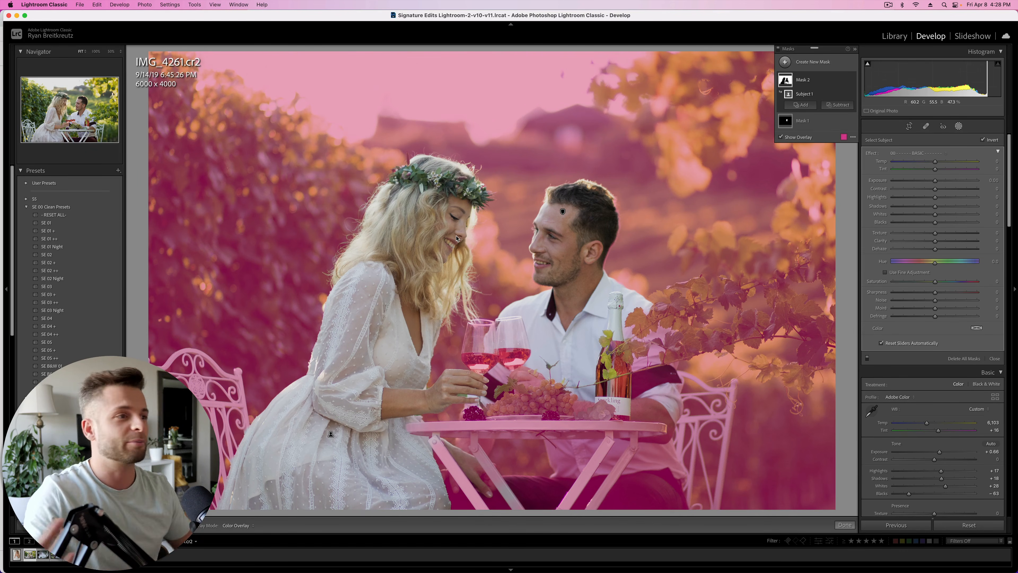
Set the background mask's Exposure to -0.19, Contrast to 9, Clarity to -9, Dehaze to 11 and Sharpness to -21
{"action": "left_click_drag", "start_coordinate": [879, 180], "coordinate": [1017, 186]}
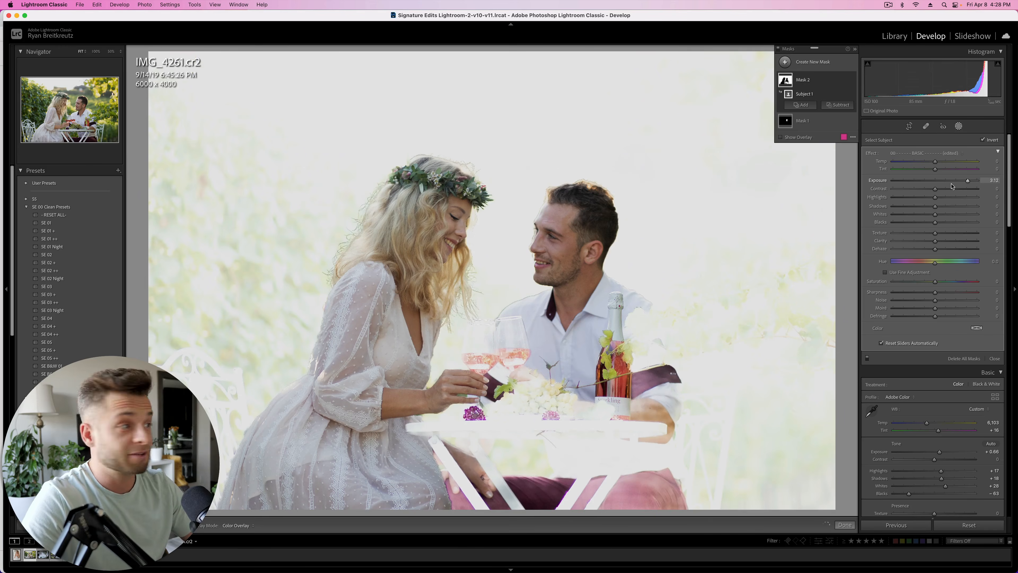
{"action": "left_click_drag", "start_coordinate": [953, 186], "coordinate": [933, 182]}
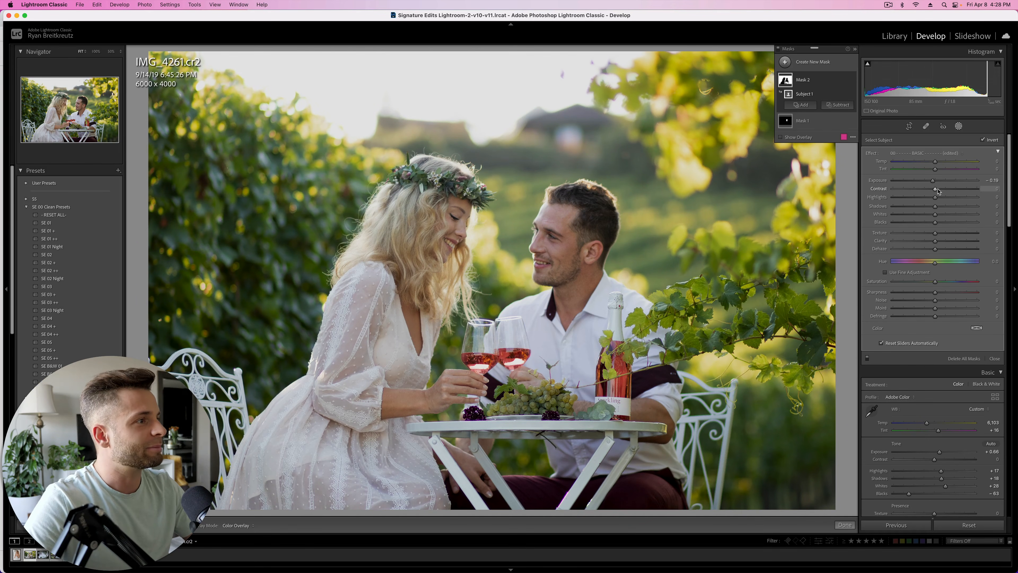
{"action": "left_click_drag", "start_coordinate": [936, 188], "coordinate": [939, 193]}
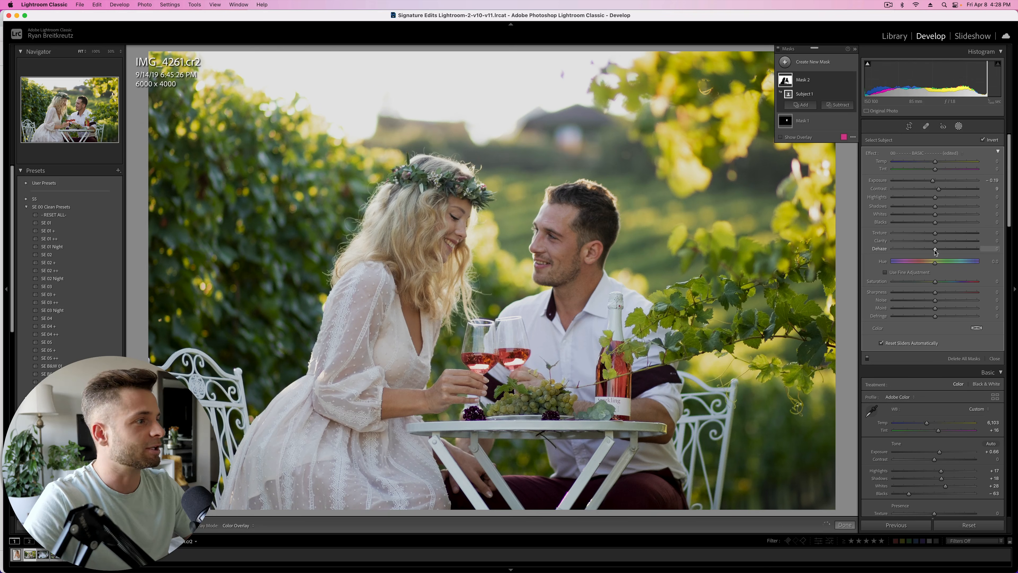
{"action": "left_click_drag", "start_coordinate": [935, 241], "coordinate": [932, 245]}
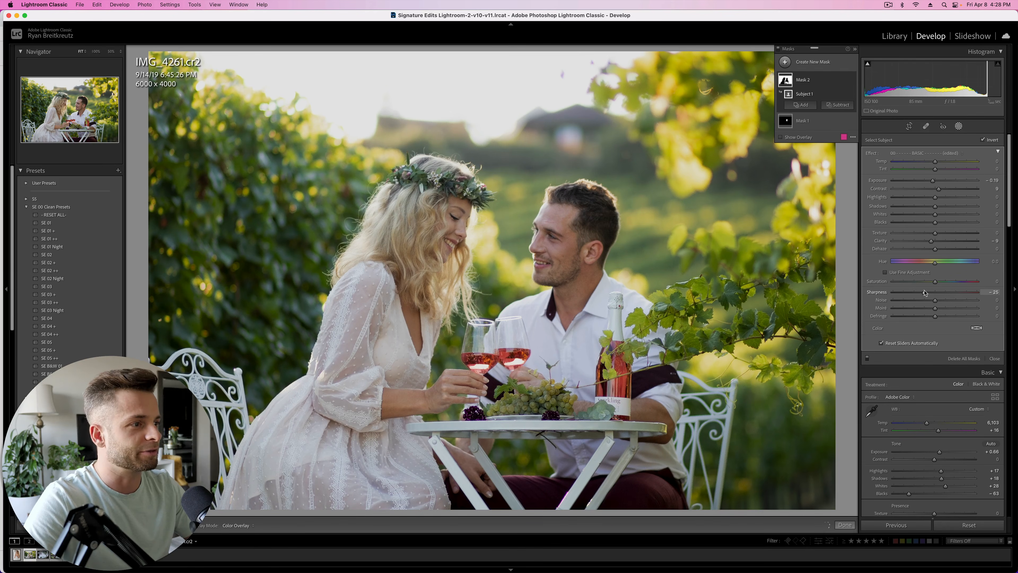
{"action": "left_click_drag", "start_coordinate": [936, 249], "coordinate": [941, 250]}
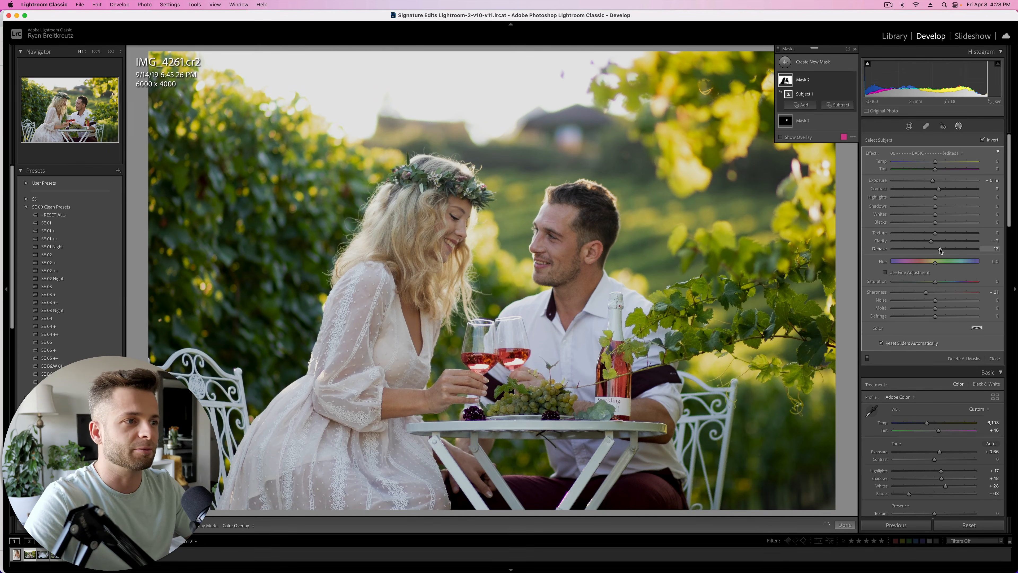
Set the background mask's Shadows to 38 and Blacks to -8, and compare the photo with and without the mask
{"action": "mouse_move", "coordinate": [936, 206]}
{"action": "left_mouse_down"}
{"action": "mouse_move", "coordinate": [964, 213]}
{"action": "mouse_move", "coordinate": [949, 211]}
{"action": "left_mouse_up"}
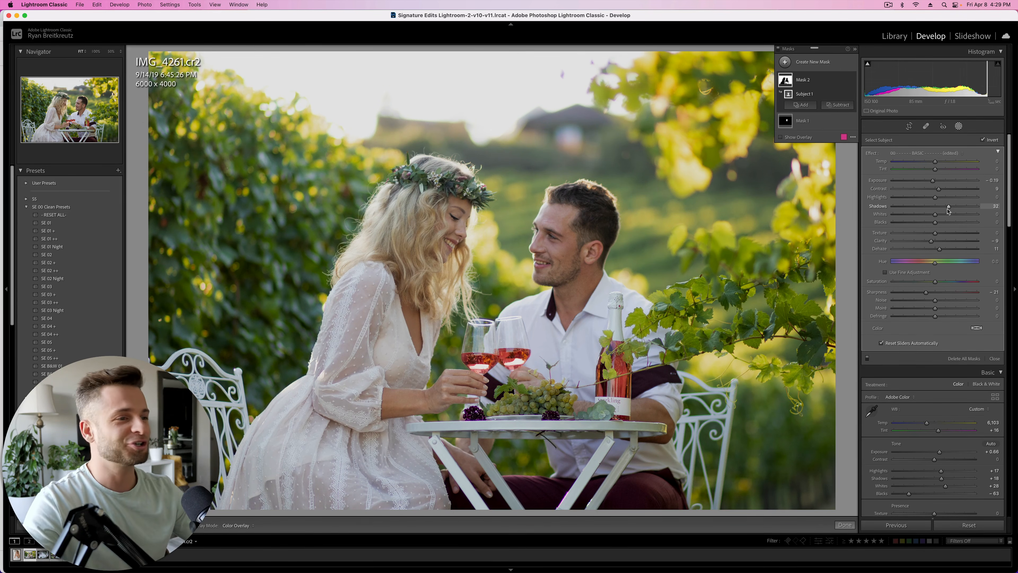
{"action": "mouse_move", "coordinate": [949, 211]}
{"action": "left_mouse_down"}
{"action": "mouse_move", "coordinate": [896, 210]}
{"action": "mouse_move", "coordinate": [951, 209]}
{"action": "left_mouse_up"}
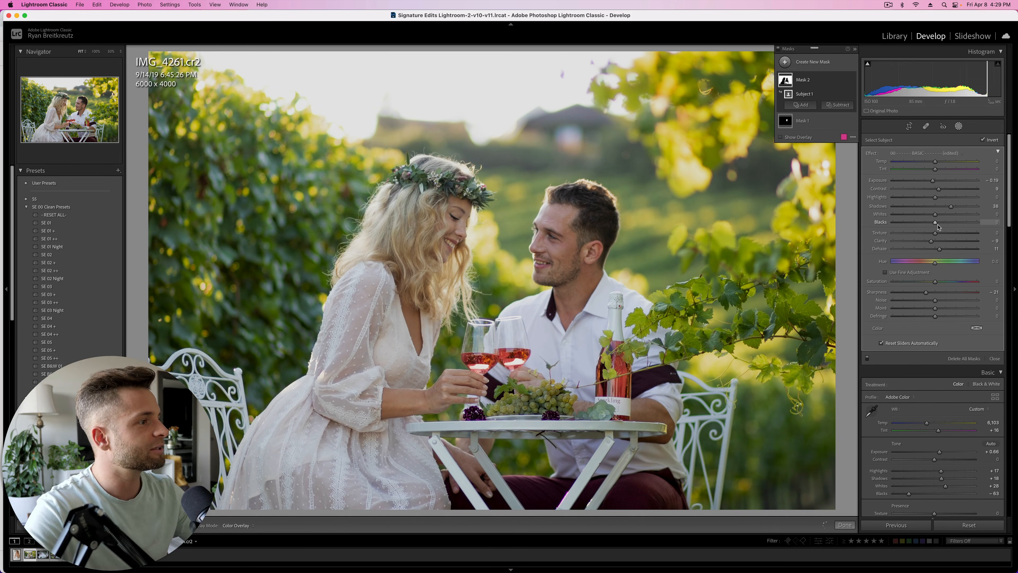
{"action": "left_click_drag", "start_coordinate": [938, 227], "coordinate": [932, 226]}
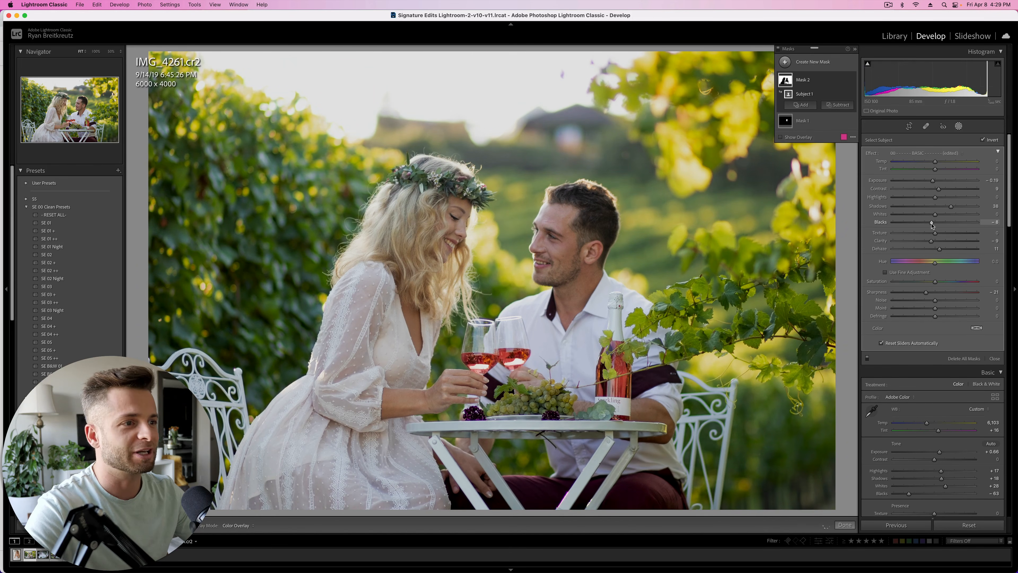
{"action": "key", "text": "BackSpace"}
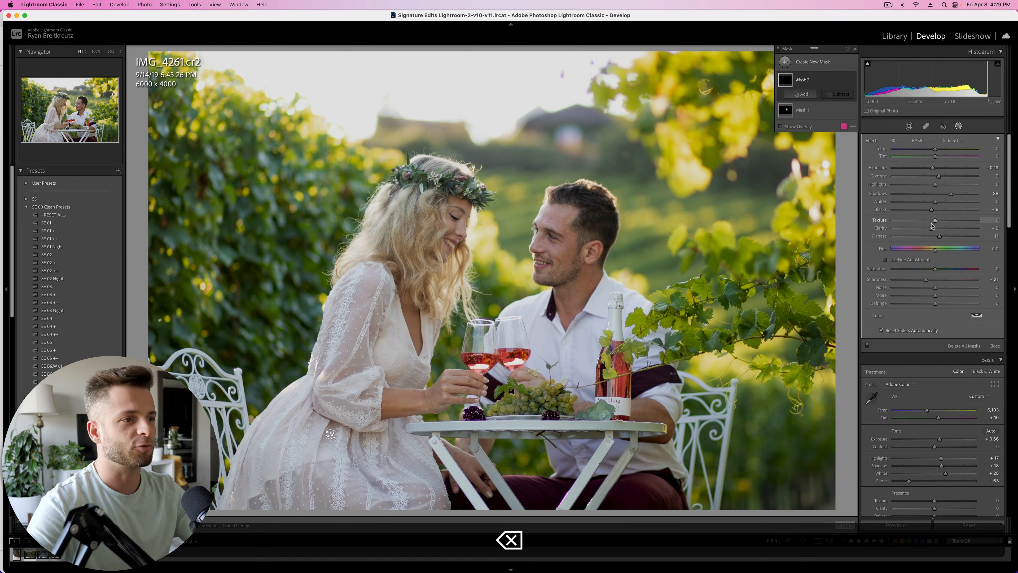
{"action": "key", "text": "super+z"}
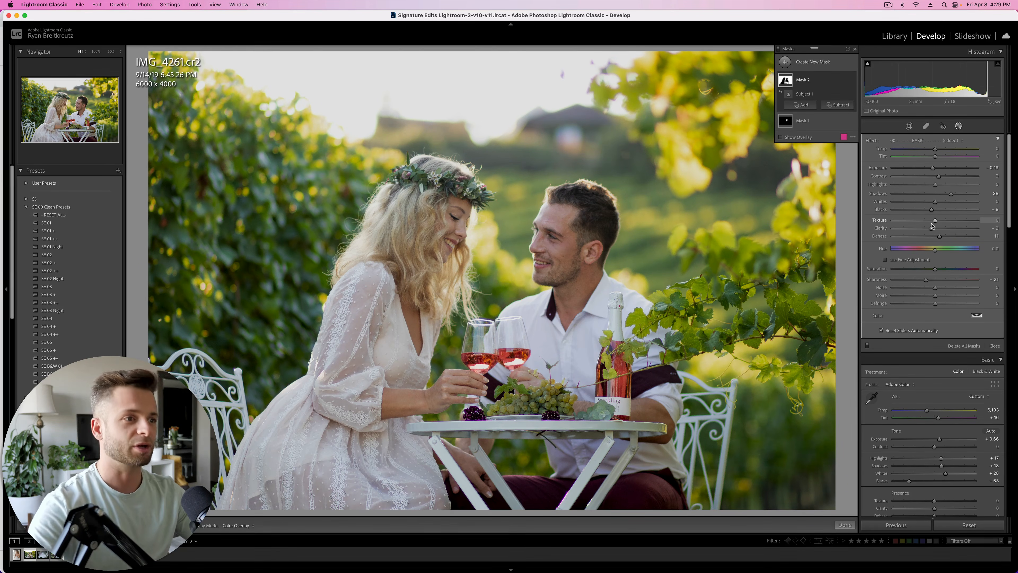
{"action": "key", "text": "Return"}
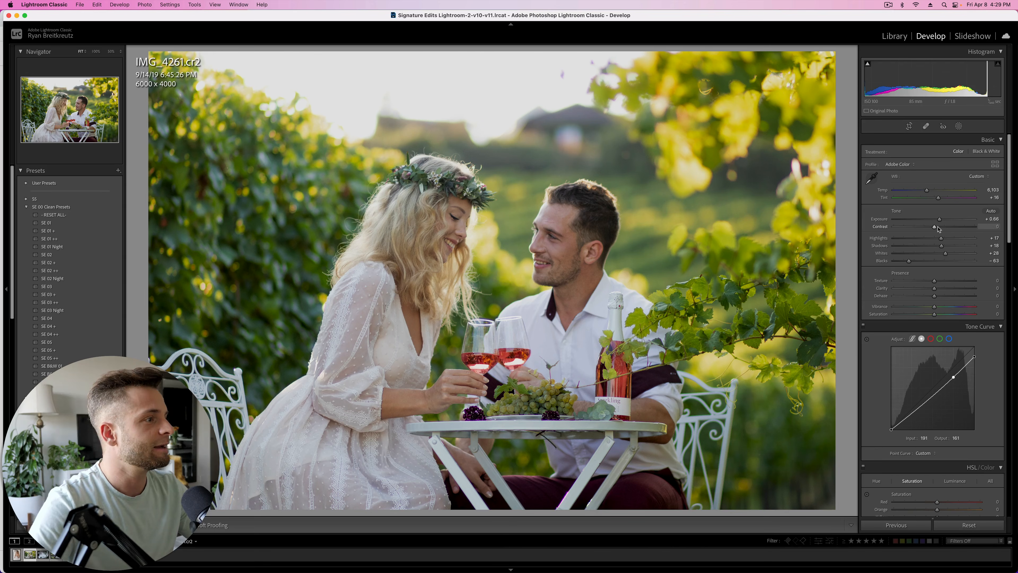
Lift the tone curve's midtones, add a shadow point at input 73, output 67, and set the global Dehaze to +8
{"action": "left_click", "coordinate": [934, 396]}
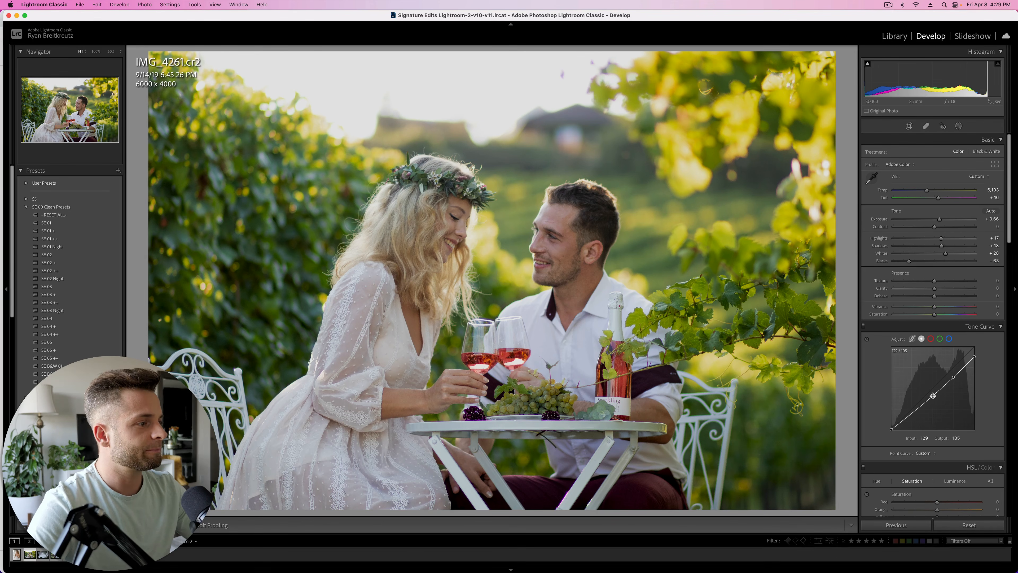
{"action": "left_click_drag", "start_coordinate": [934, 396], "coordinate": [915, 409]}
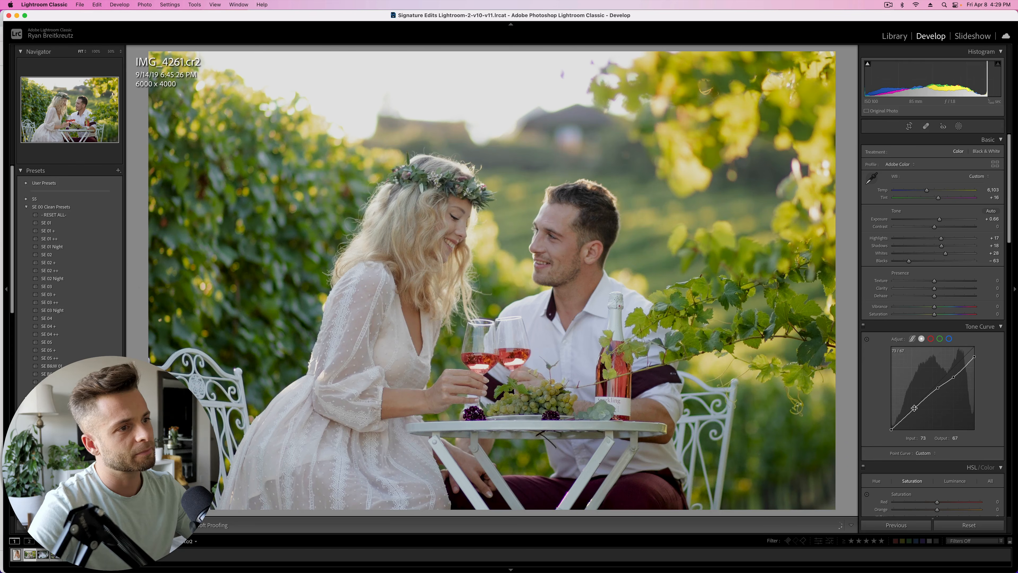
{"action": "key", "text": "Return"}
{"action": "left_click_drag", "start_coordinate": [934, 296], "coordinate": [940, 299]}
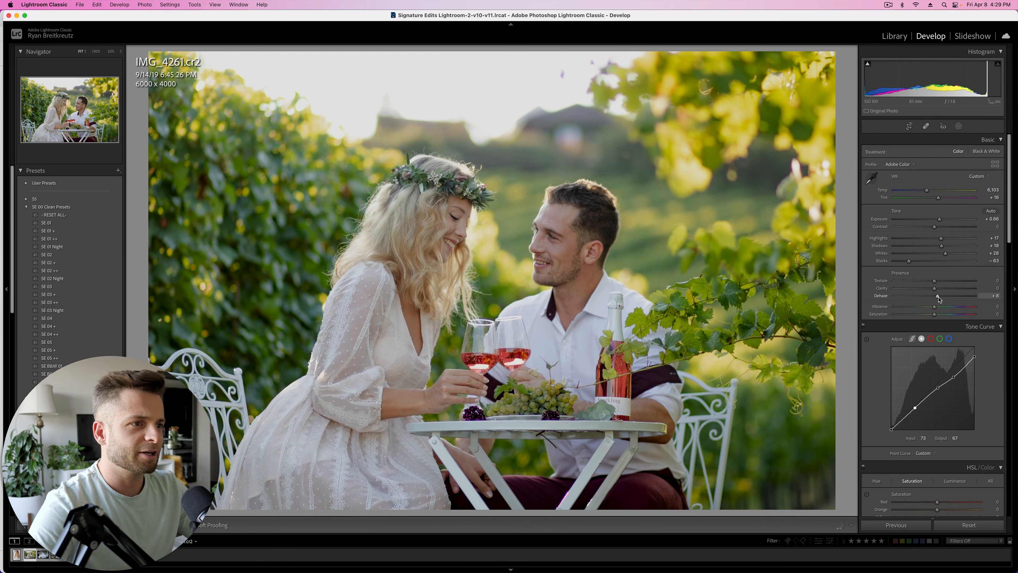
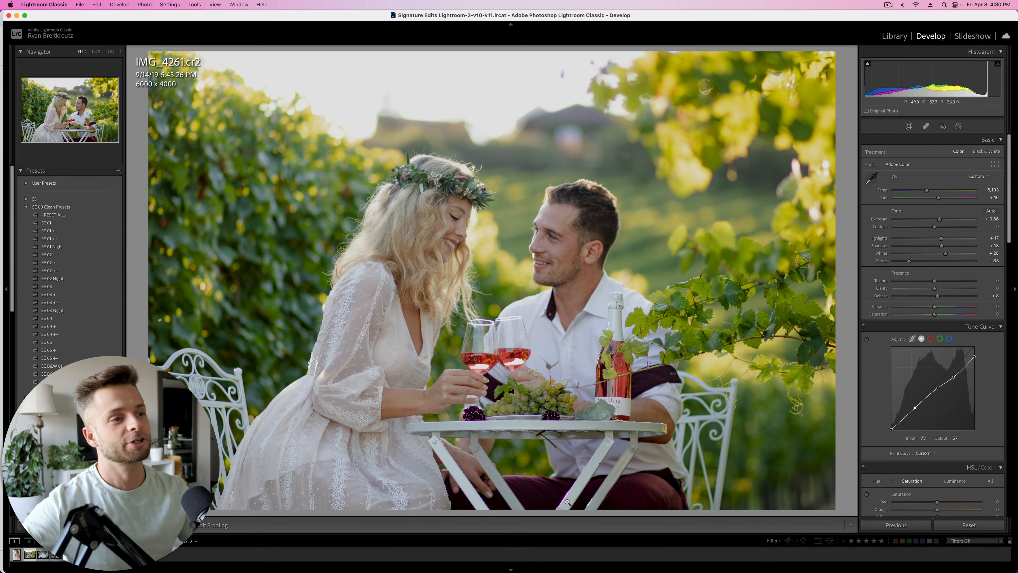
Brush a new mask over the woman's hair and set its Contrast to 34, Highlights to 24, Shadows to -12, Whites to 21 and Dehaze to 17
{"action": "key", "text": "k"}
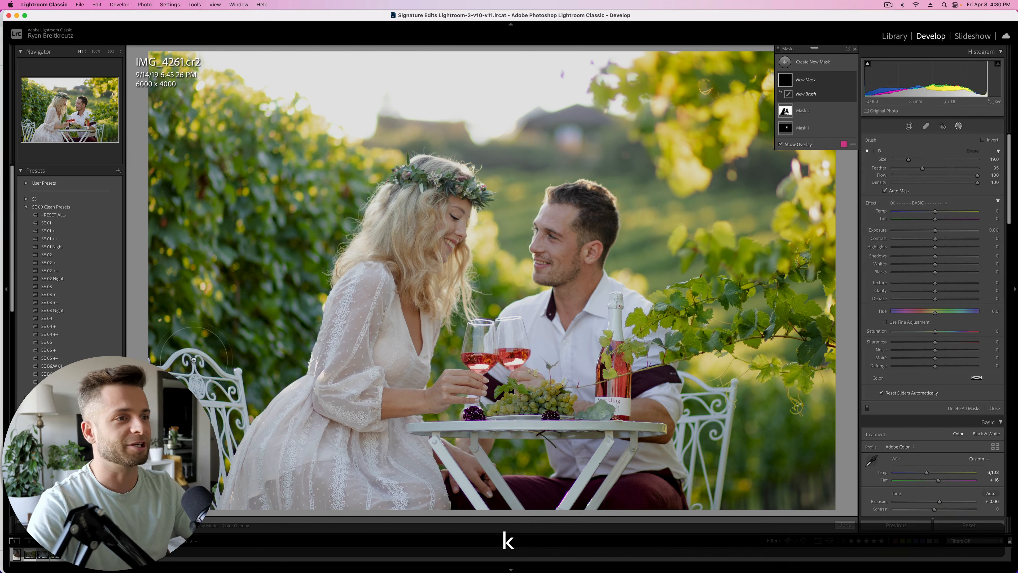
{"action": "mouse_move", "coordinate": [397, 211]}
{"action": "left_mouse_down"}
{"action": "mouse_move", "coordinate": [421, 283]}
{"action": "mouse_move", "coordinate": [399, 256]}
{"action": "mouse_move", "coordinate": [432, 186]}
{"action": "left_mouse_up"}
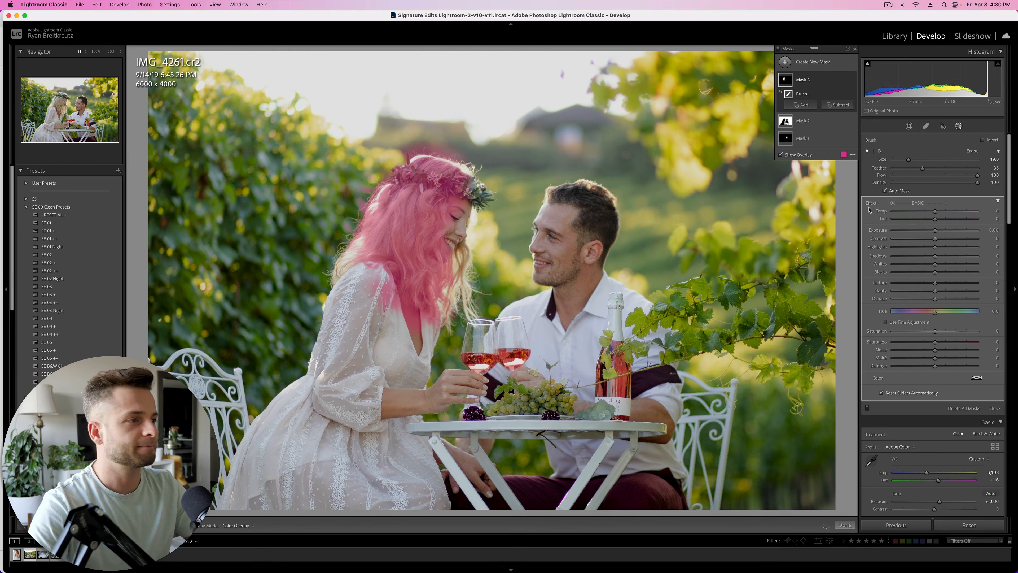
{"action": "left_click", "coordinate": [949, 239]}
{"action": "key", "text": "o"}
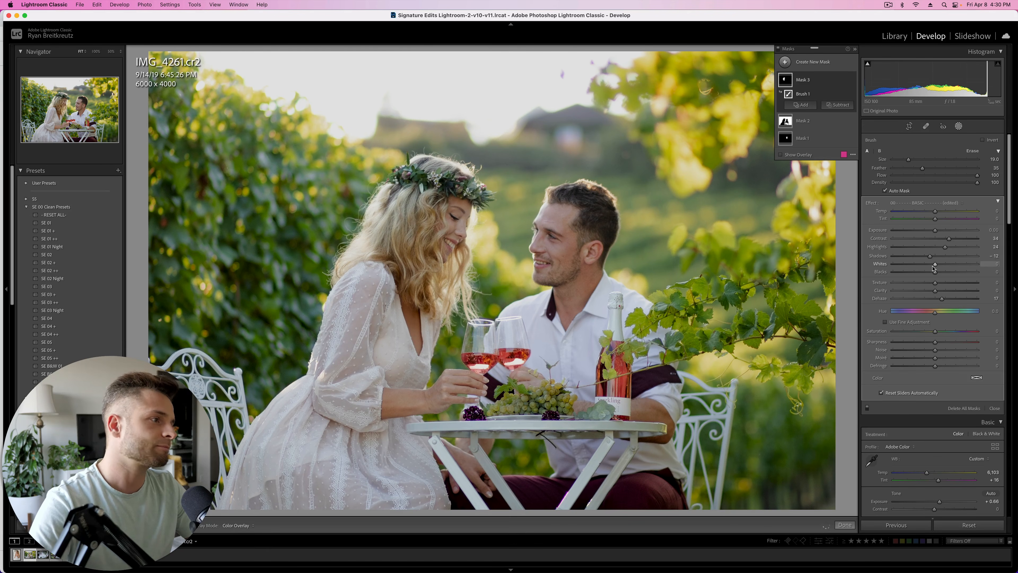
{"action": "left_click_drag", "start_coordinate": [936, 264], "coordinate": [947, 268]}
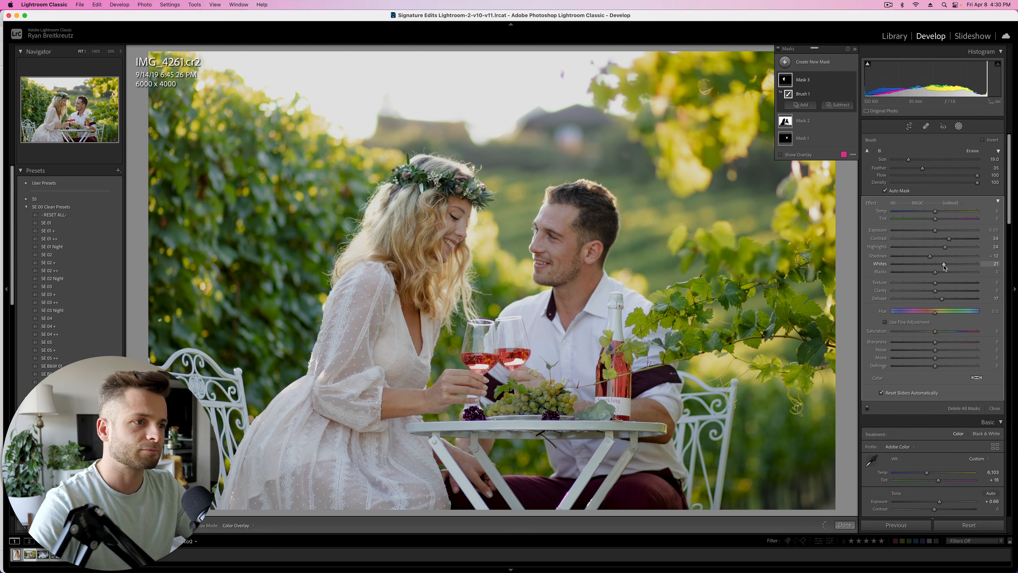
Compare the woman's hair with and without its brush mask by deleting the mask and undoing each deletion, then close masking
{"action": "key", "text": "BackSpace"}
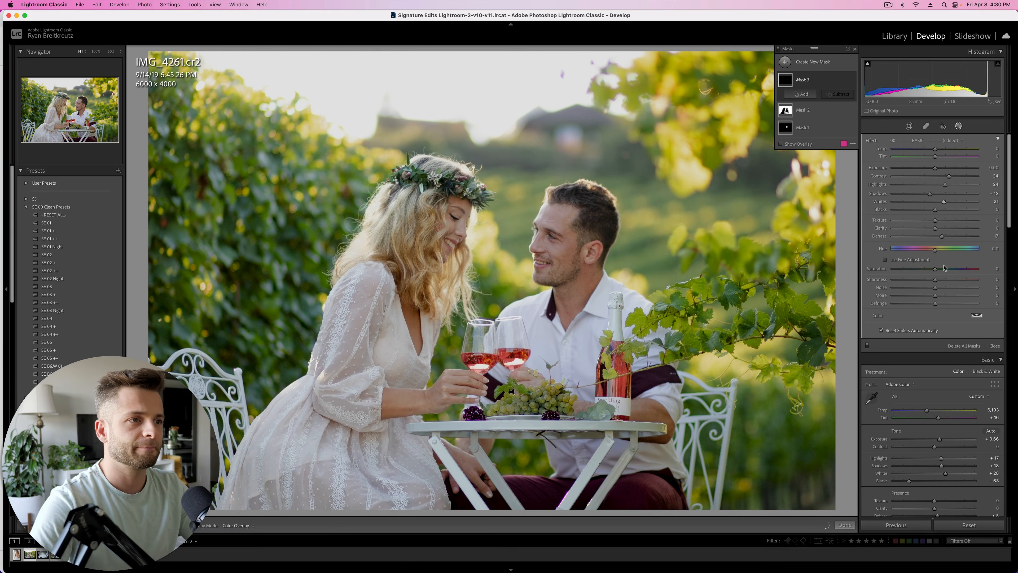
{"action": "key", "text": "super+z"}
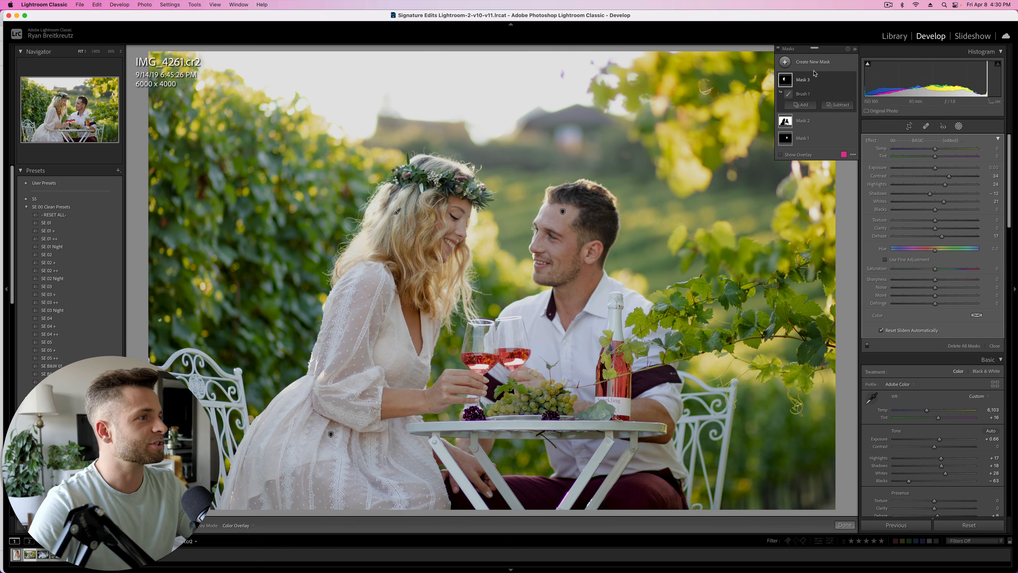
{"action": "mouse_move", "coordinate": [827, 82]}
{"action": "key", "text": "BackSpace"}
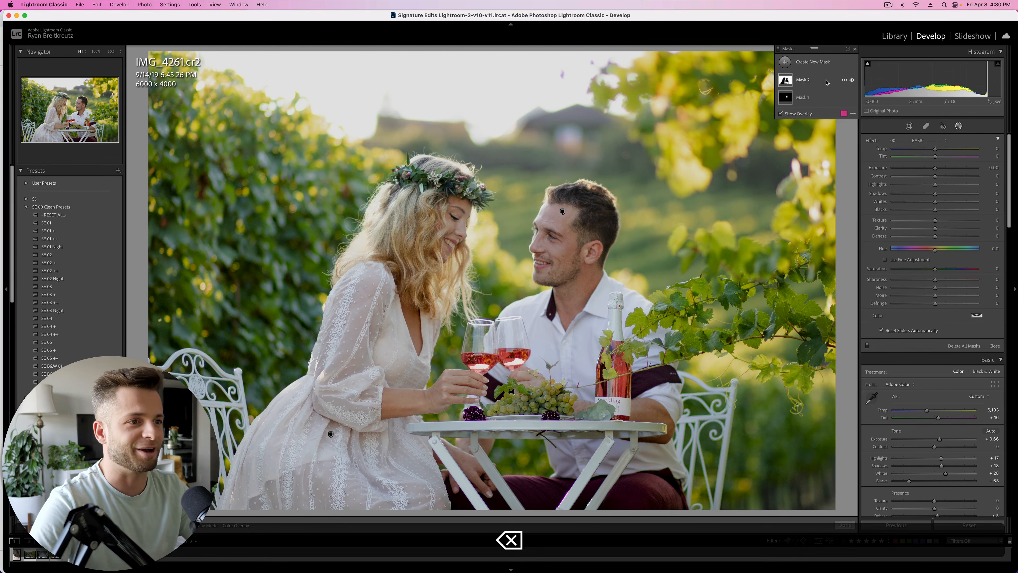
{"action": "key", "text": "super+z"}
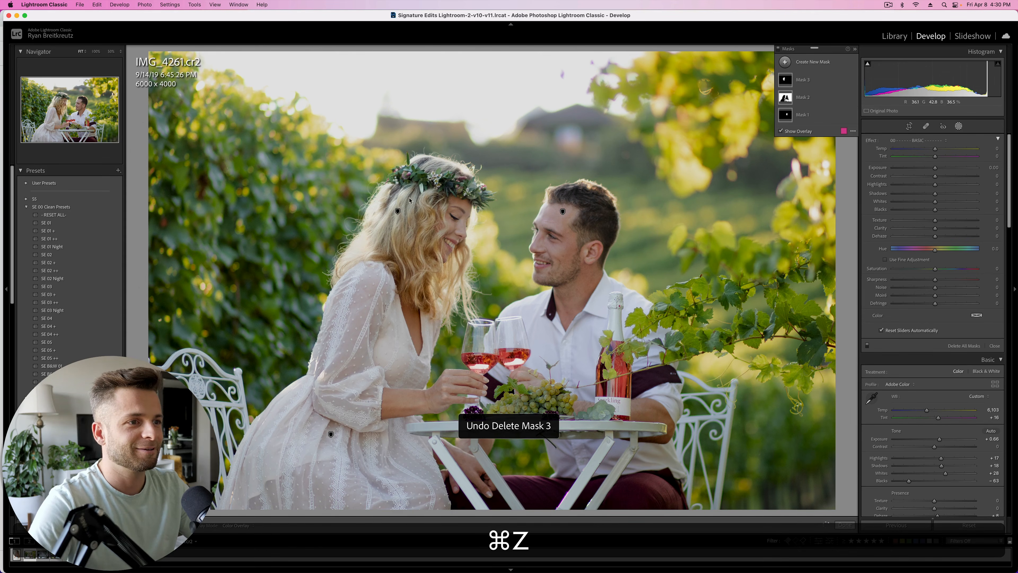
{"action": "left_click", "coordinate": [398, 211]}
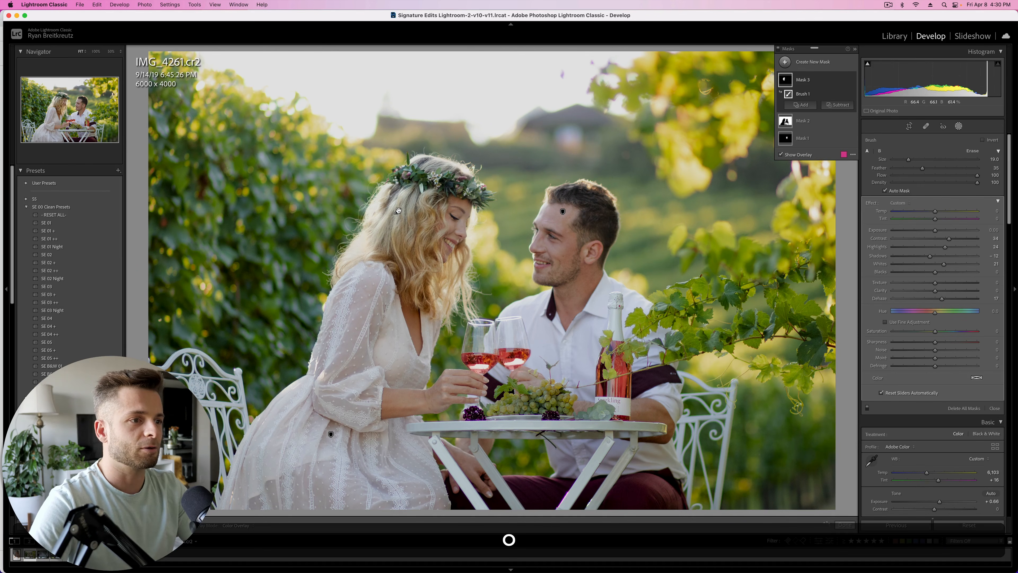
{"action": "key", "text": "BackSpace"}
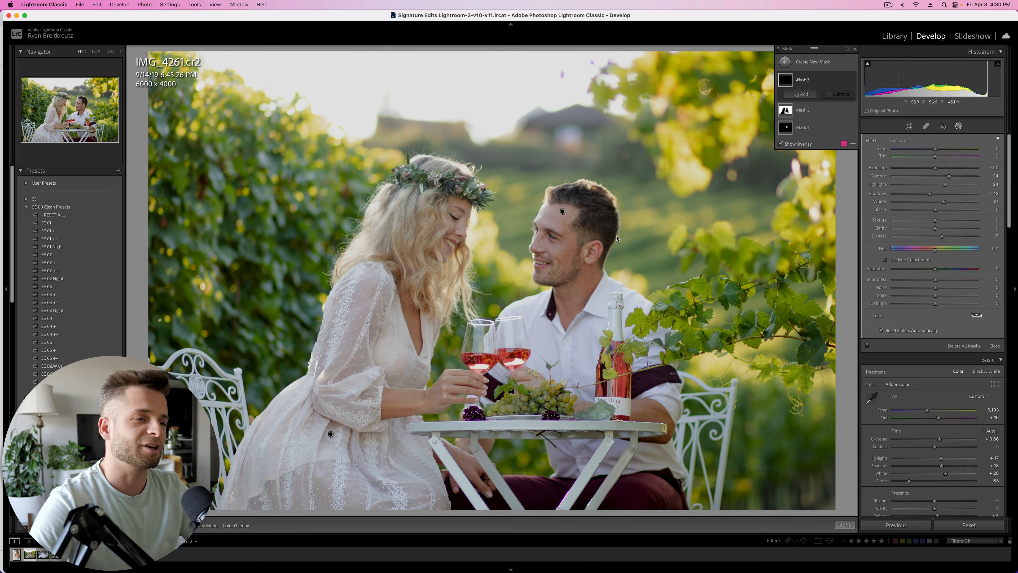
{"action": "key", "text": "super+z"}
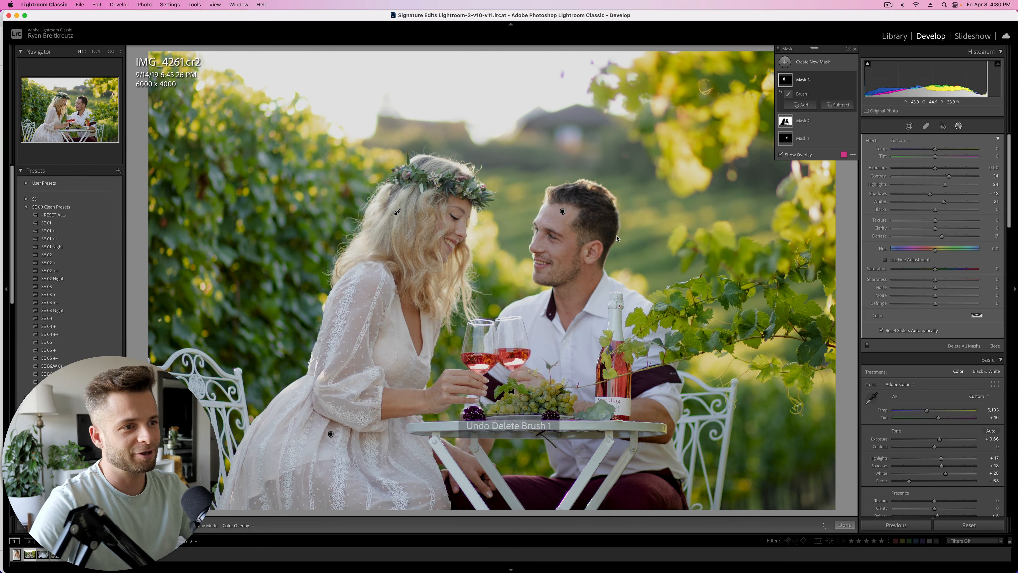
{"action": "key", "text": "o"}
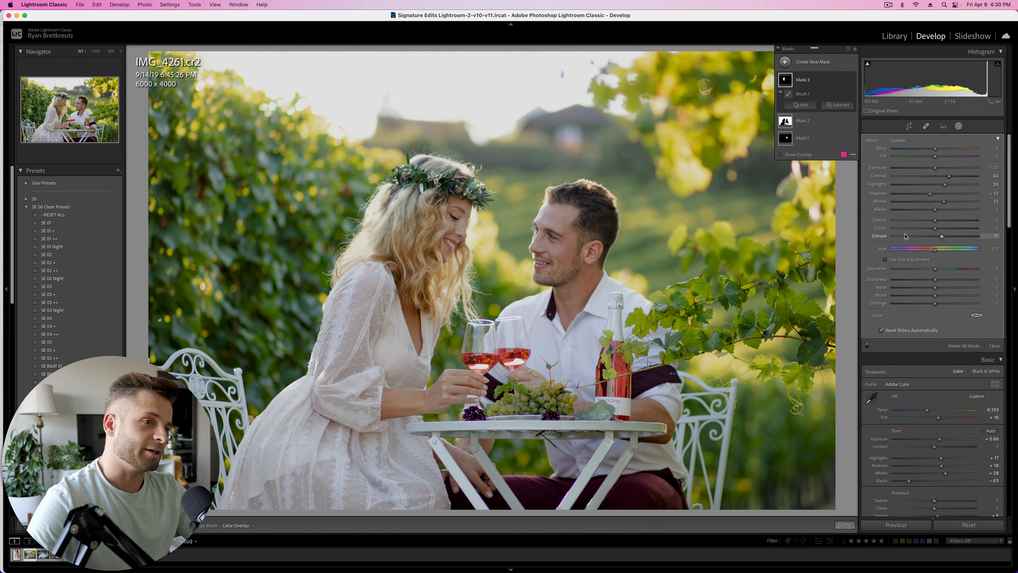
{"action": "key", "text": "backslash"}
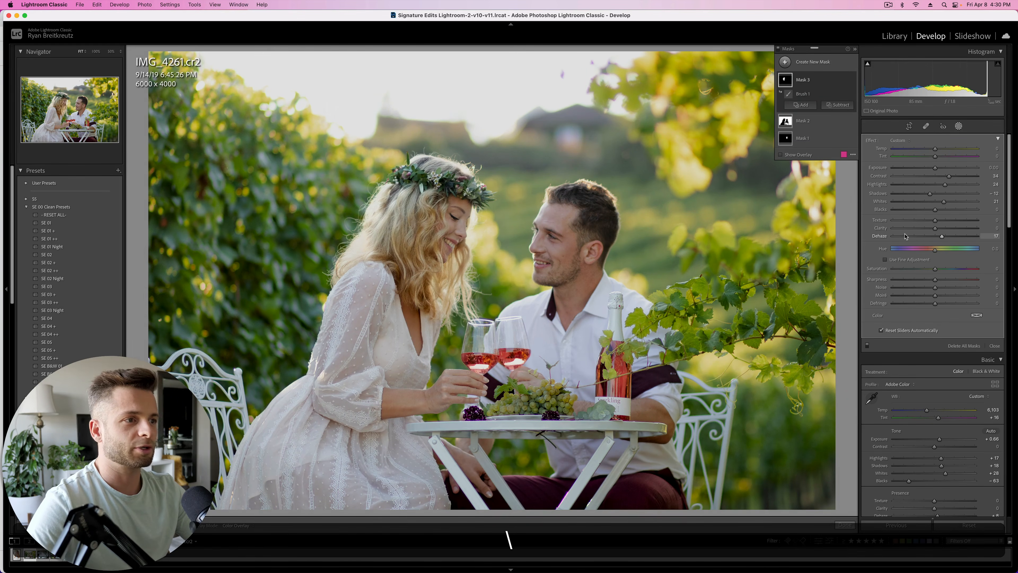
{"action": "key", "text": "Return"}
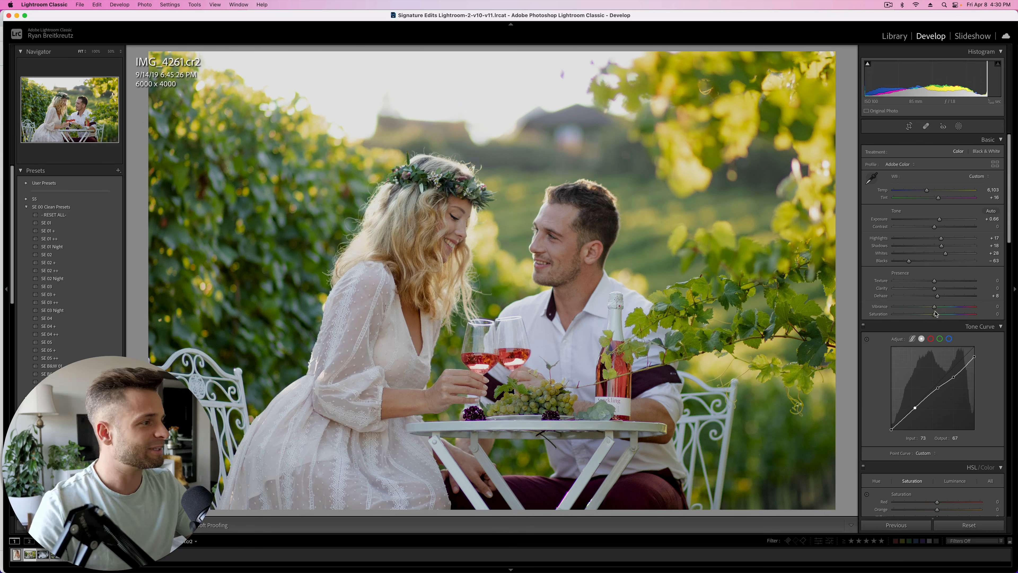
Set the HSL saturation of Yellow to -2 and of Green to -19
{"action": "scroll", "coordinate": [936, 317], "scroll_direction": "down", "scroll_amount": 5}
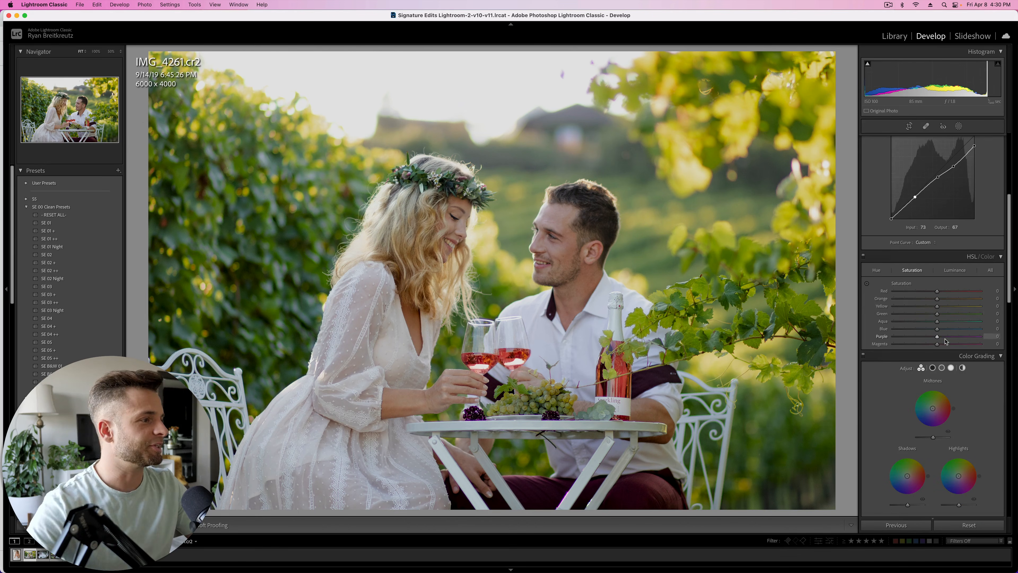
{"action": "left_click", "coordinate": [925, 307]}
{"action": "left_click", "coordinate": [932, 307]}
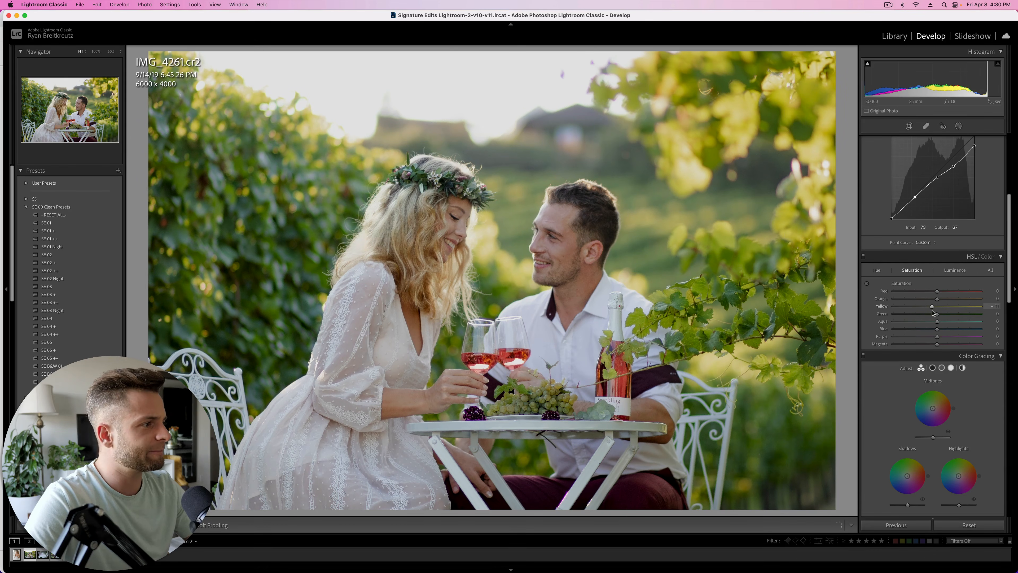
{"action": "left_click", "coordinate": [932, 314]}
{"action": "left_click_drag", "start_coordinate": [930, 314], "coordinate": [926, 315]}
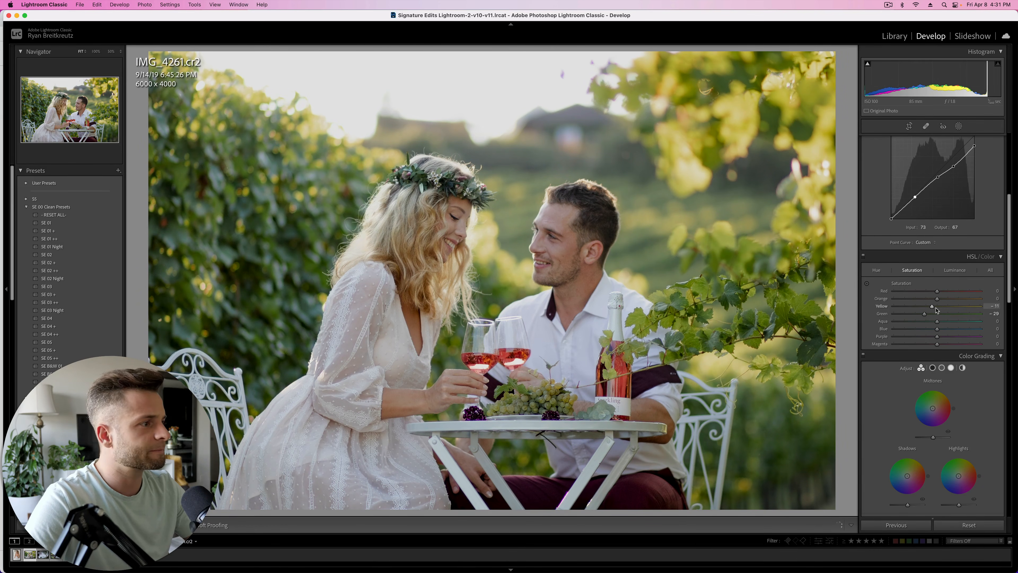
{"action": "left_click", "coordinate": [932, 315]}
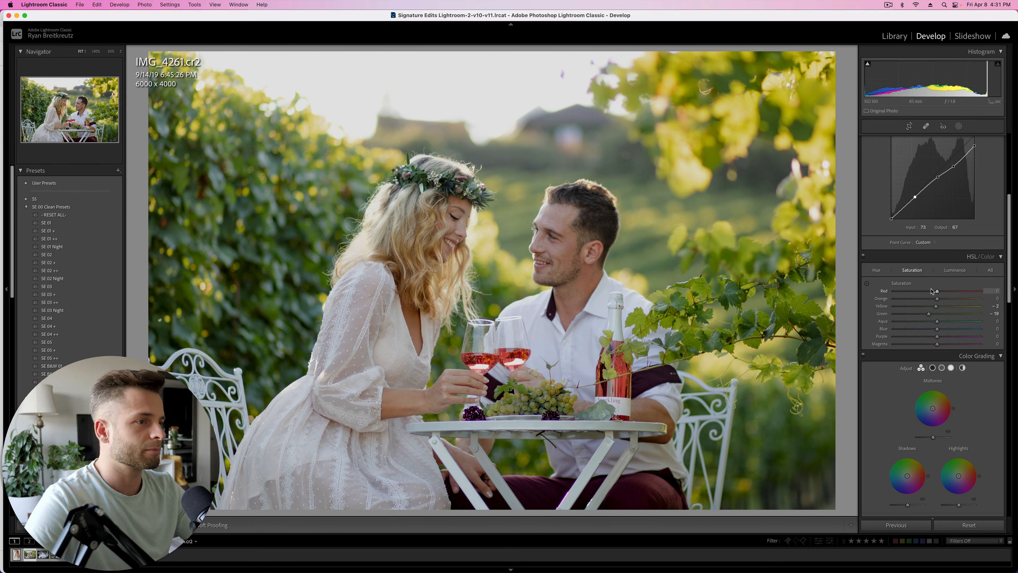
Create a new brush mask and paint it over the woman's leaf crown and the man's hair and forehead
{"action": "left_click", "coordinate": [958, 126]}
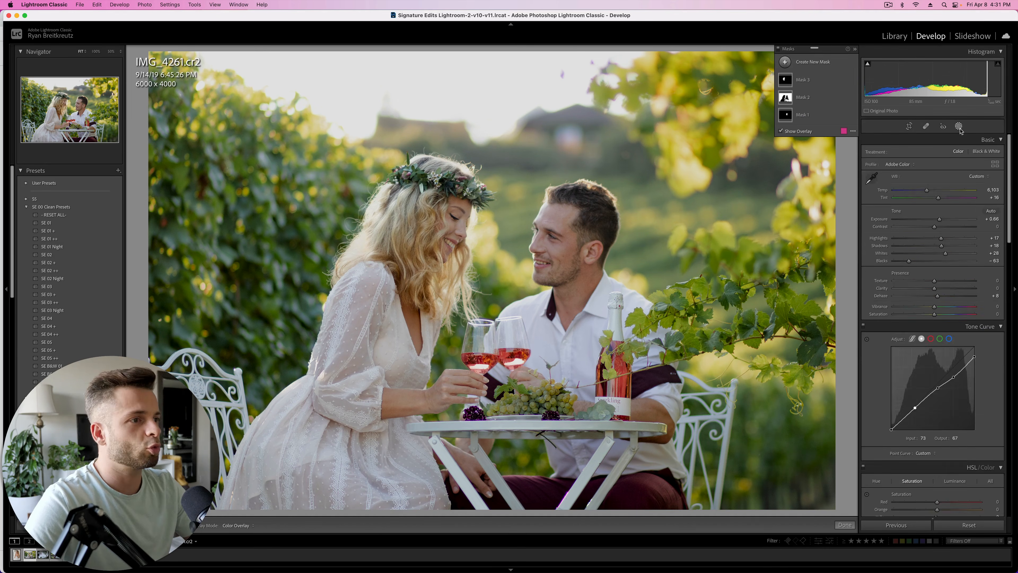
{"action": "key", "text": "k"}
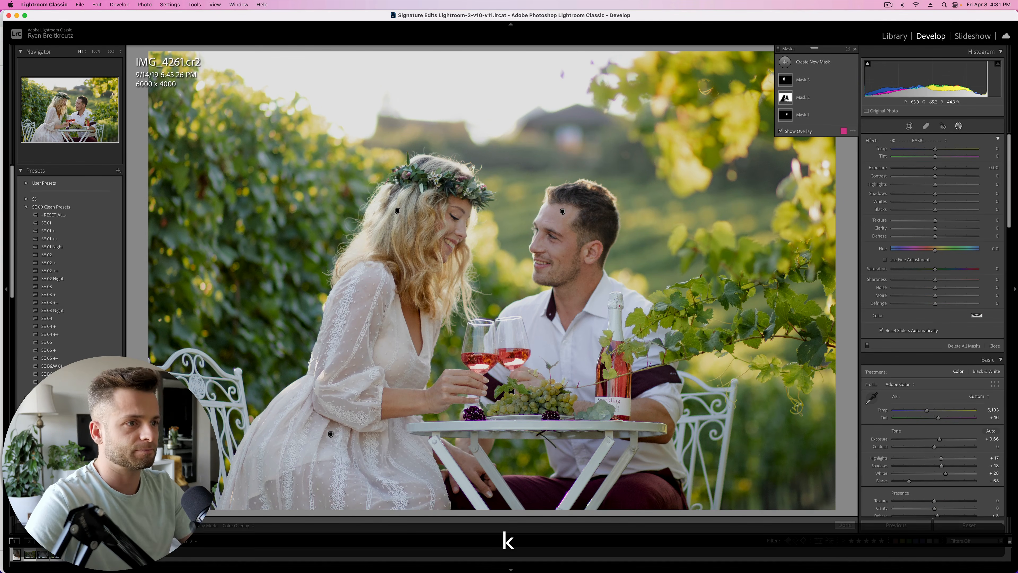
{"action": "key", "text": "]"}
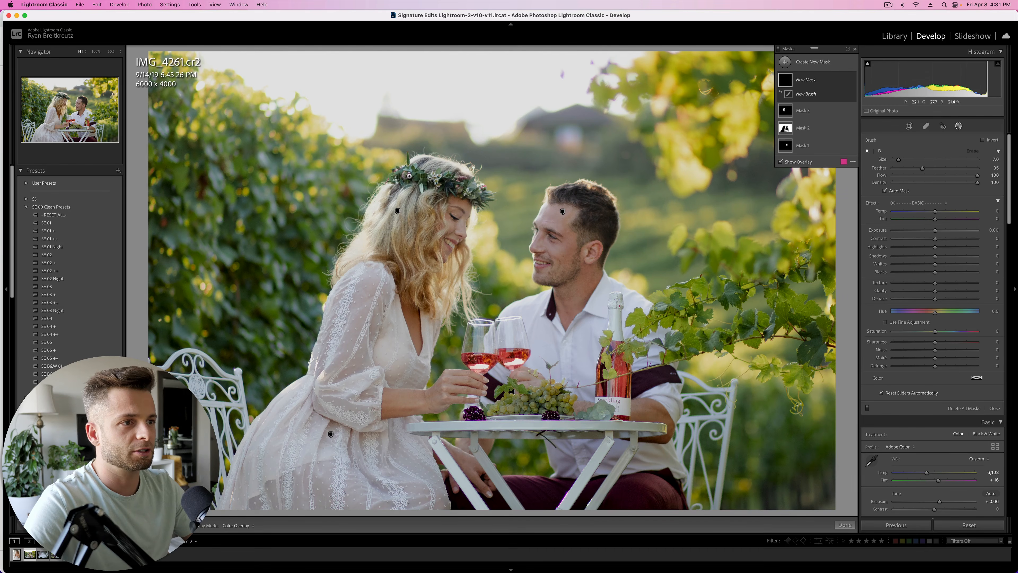
{"action": "left_click_drag", "start_coordinate": [405, 177], "coordinate": [477, 186]}
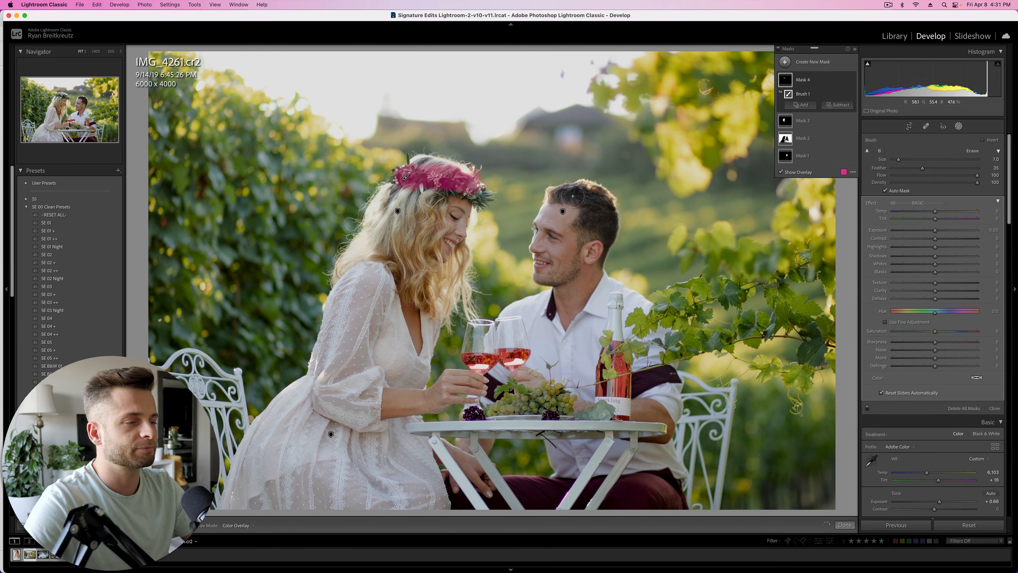
{"action": "key", "text": "["}
{"action": "mouse_move", "coordinate": [573, 195]}
{"action": "left_mouse_down"}
{"action": "mouse_move", "coordinate": [603, 202]}
{"action": "mouse_move", "coordinate": [586, 216]}
{"action": "mouse_move", "coordinate": [588, 243]}
{"action": "mouse_move", "coordinate": [564, 237]}
{"action": "left_mouse_up"}
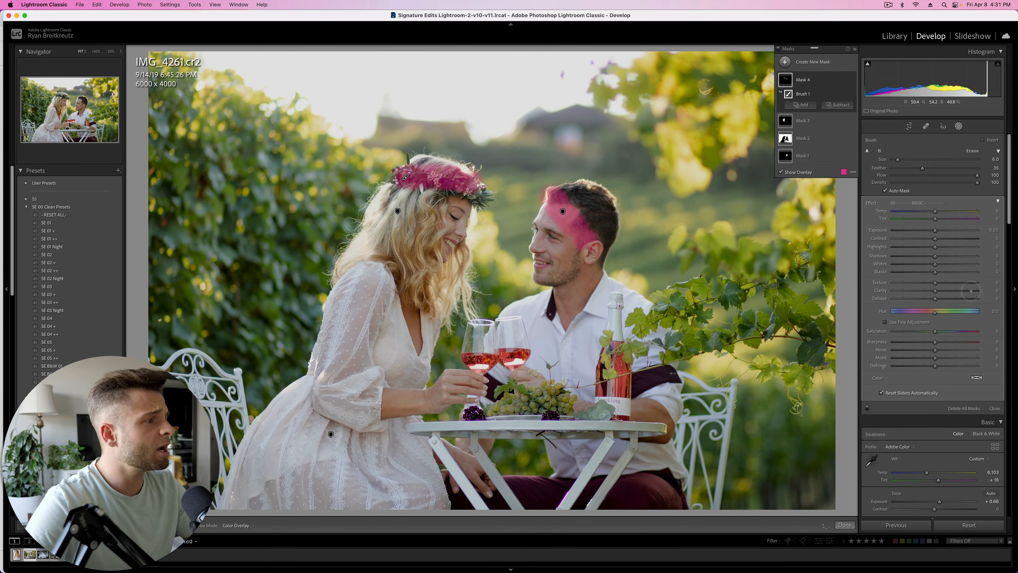
Set the crown and hair mask's Texture to 24 and Clarity to 10, close masking and compare with the original photo
{"action": "left_click_drag", "start_coordinate": [935, 283], "coordinate": [946, 285]}
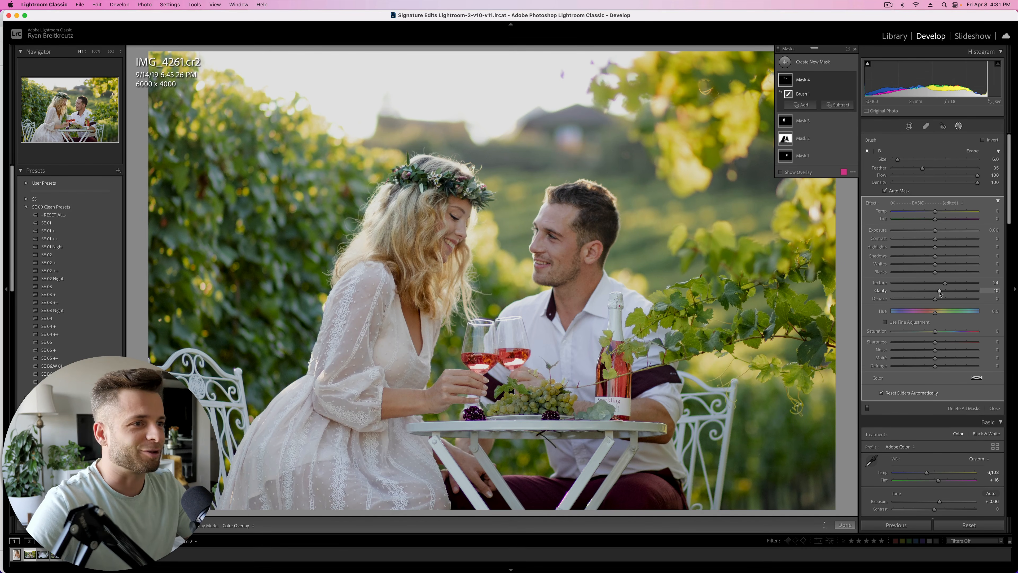
{"action": "key", "text": "Return"}
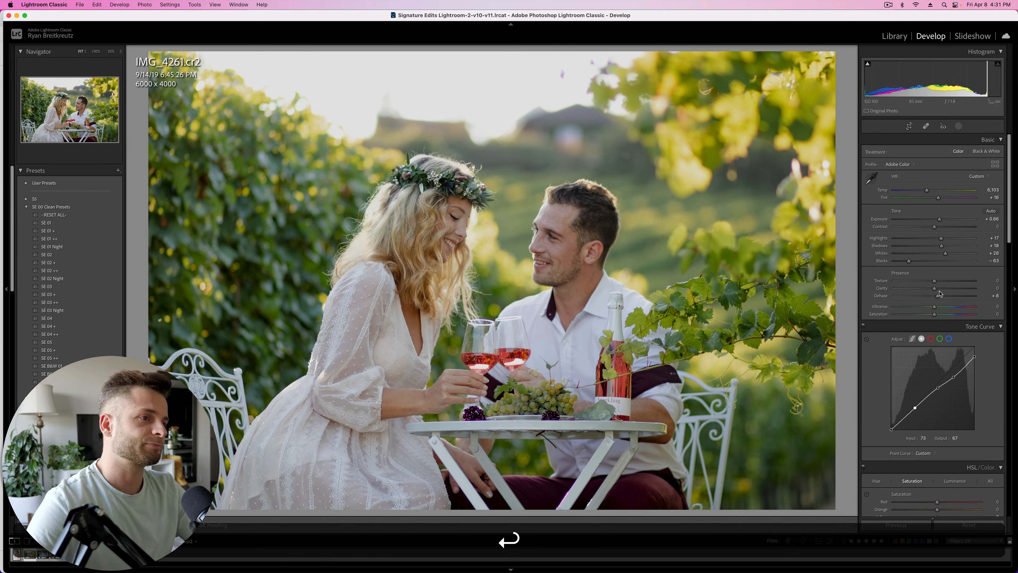
{"action": "key", "text": "backslash"}
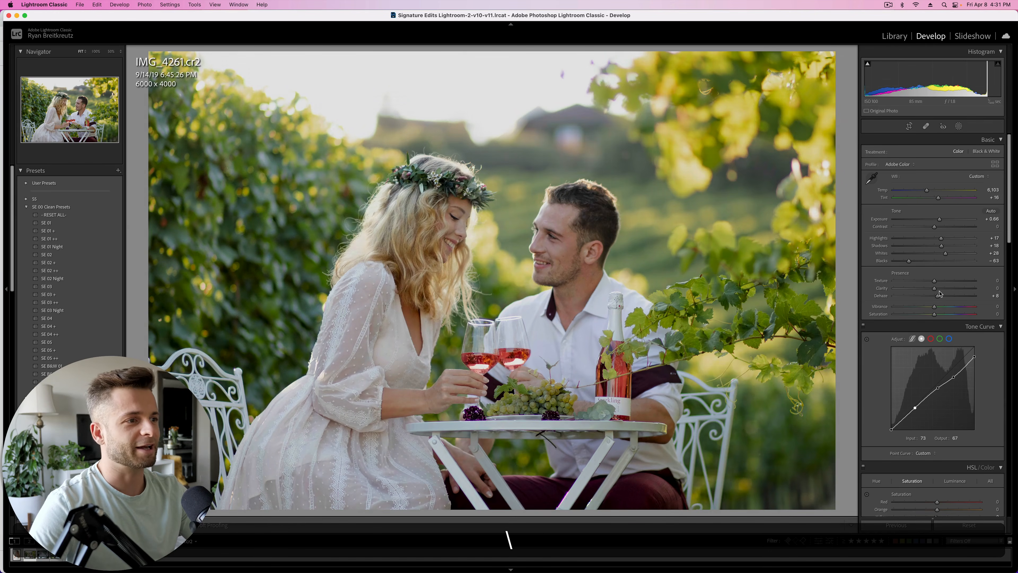
{"action": "key", "text": "backslash"}
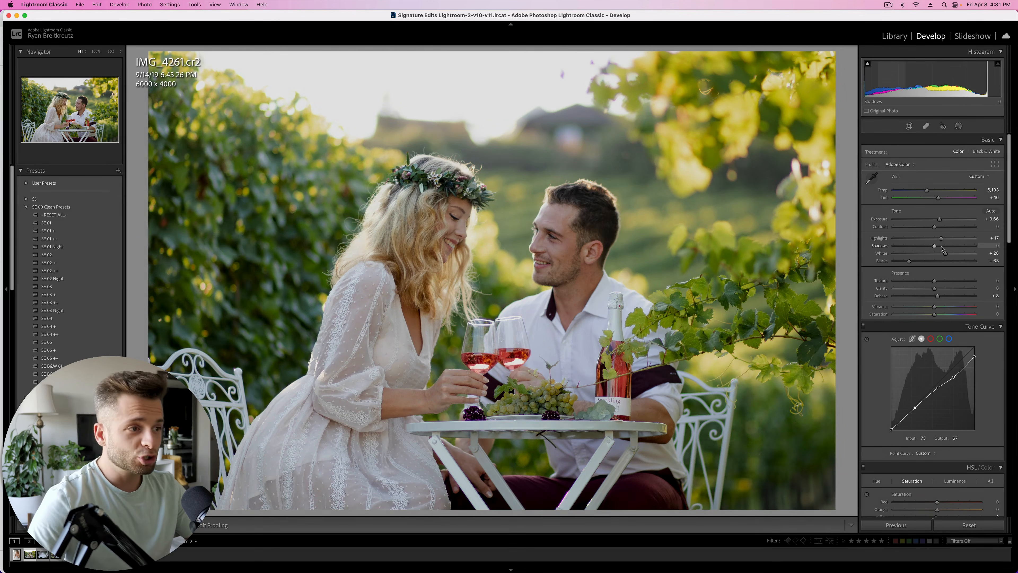
Set the global Shadows to 0, Contrast to -19 and Exposure to +0.69
{"action": "left_click_drag", "start_coordinate": [934, 226], "coordinate": [927, 228]}
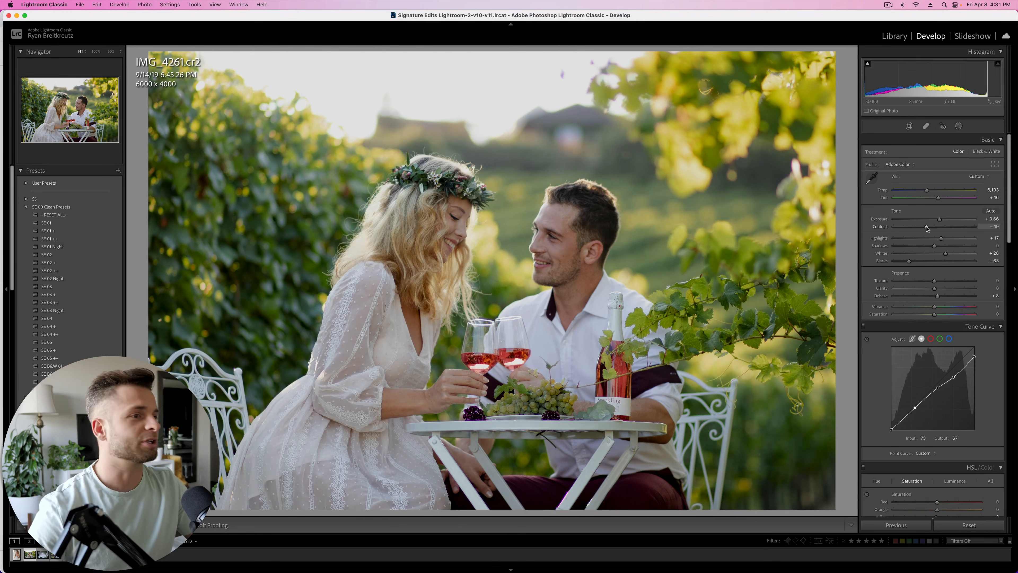
{"action": "key", "text": "shift+equal"}
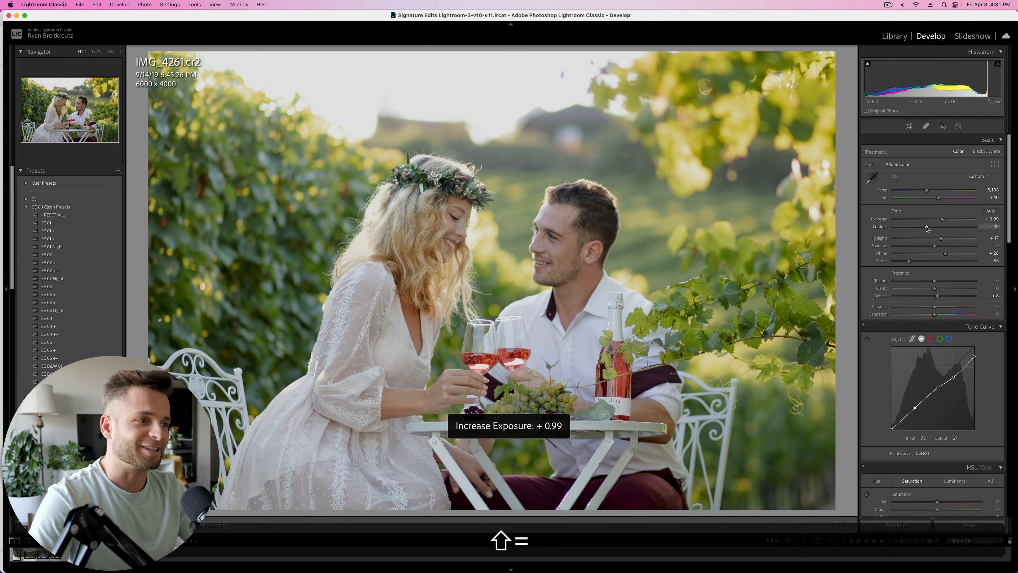
{"action": "key", "text": "shift+minus"}
{"action": "key", "text": "shift+minus"}
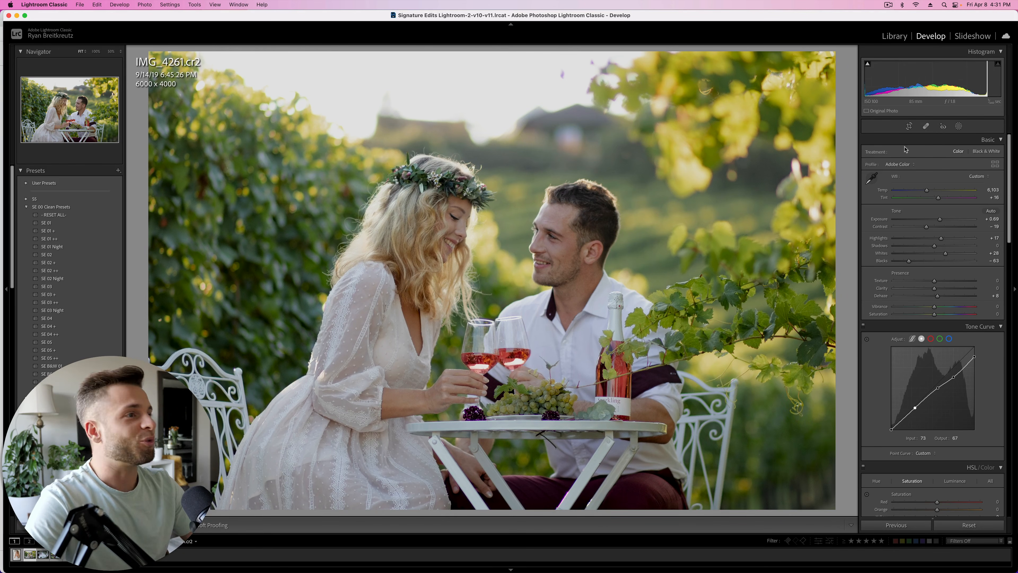
Heal the two spots in the sky beside the yellow leaves with a size 77 healing brush, sampling from clean sky
{"action": "left_click", "coordinate": [926, 126]}
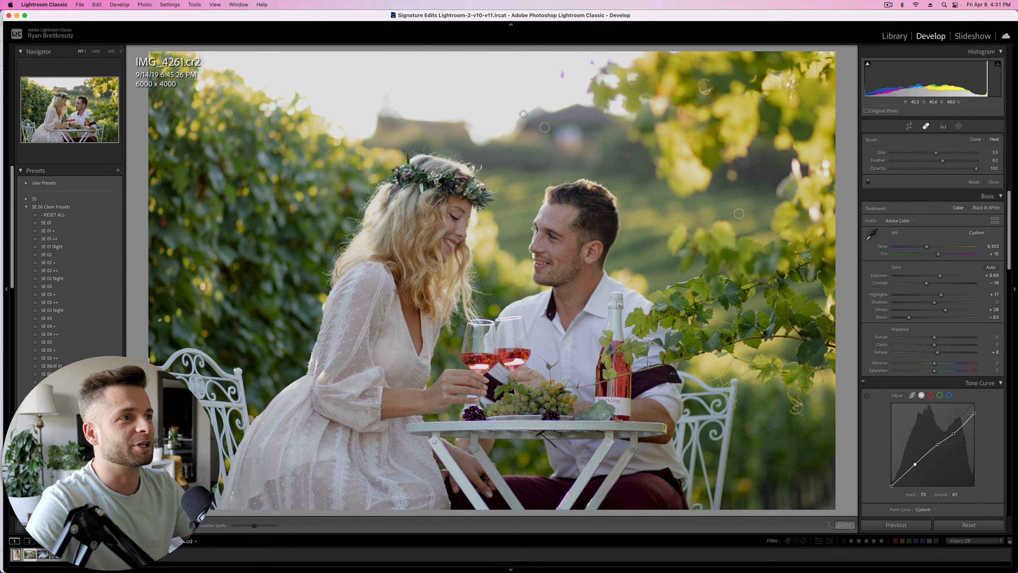
{"action": "scroll", "coordinate": [559, 74], "scroll_direction": "up", "scroll_amount": 5}
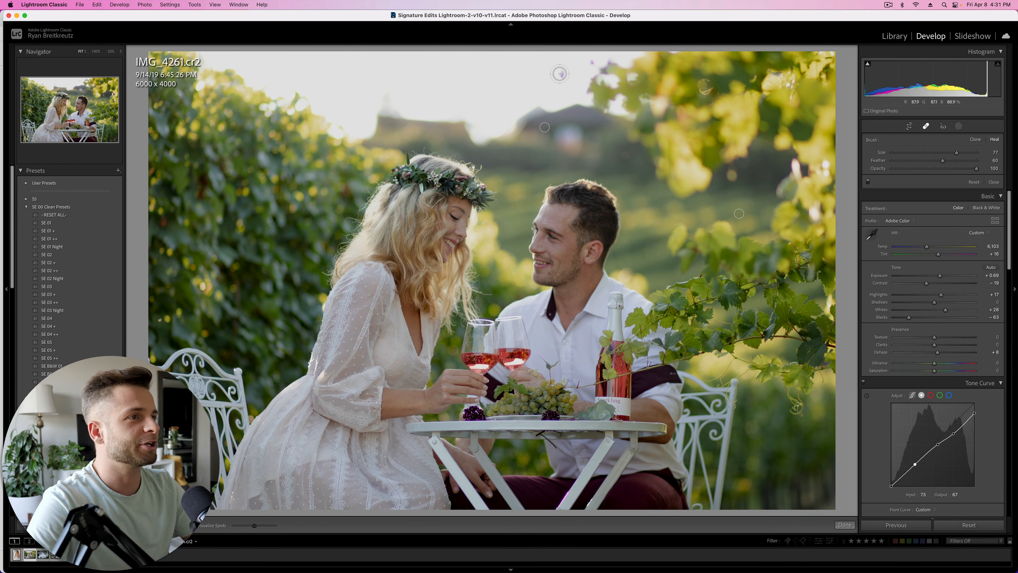
{"action": "left_click", "coordinate": [560, 73]}
{"action": "left_click_drag", "start_coordinate": [592, 209], "coordinate": [497, 118]}
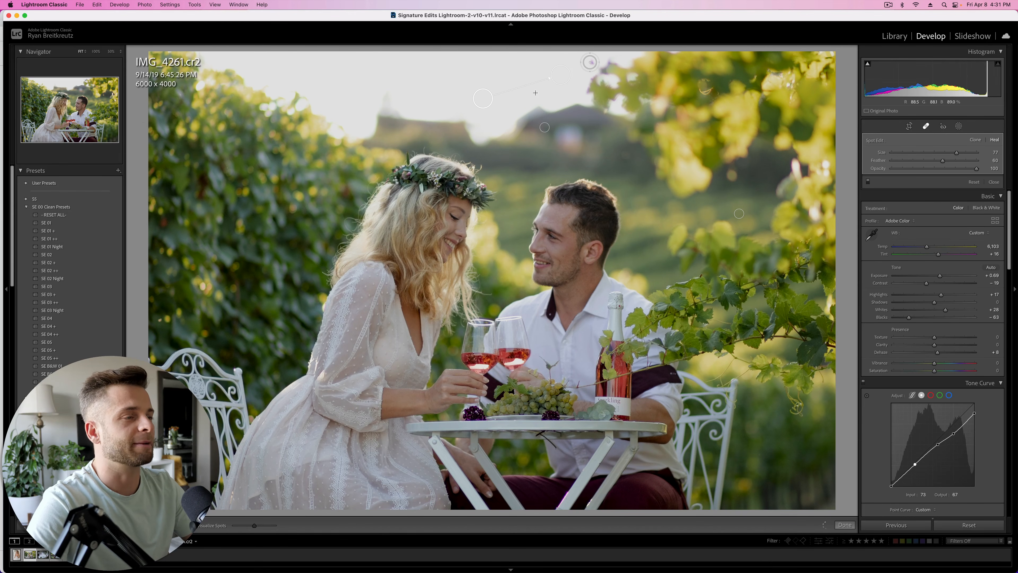
{"action": "left_click", "coordinate": [590, 62]}
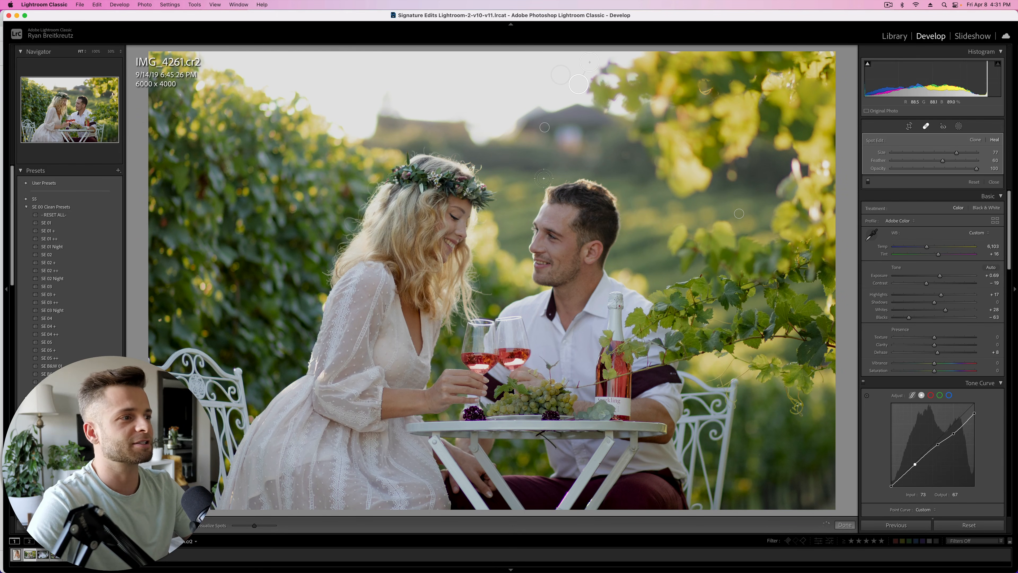
{"action": "key", "text": "Return"}
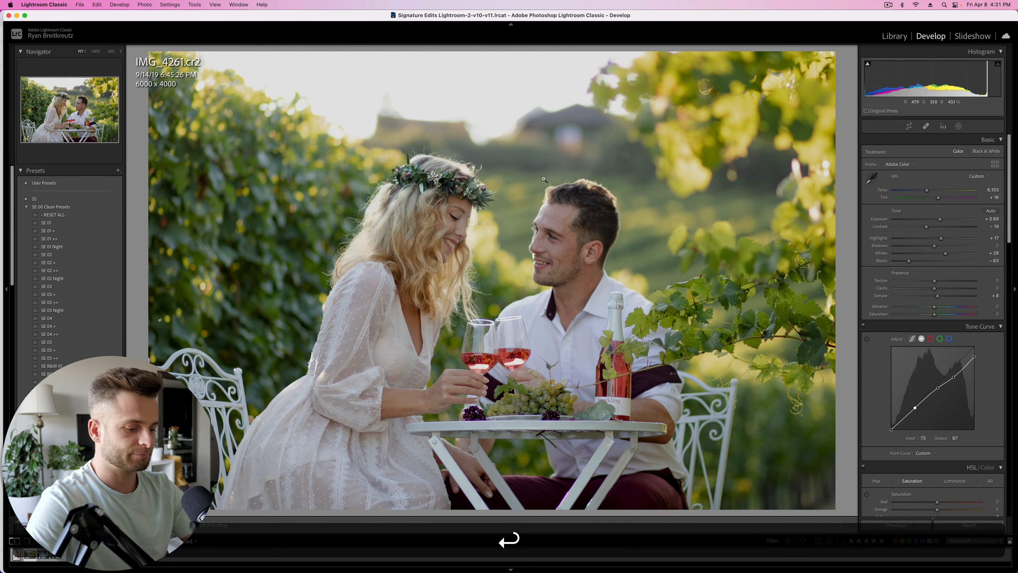
Set the couple photo's global Exposure to +0.79
{"action": "key", "text": "equal"}
{"action": "key", "text": "equal"}
{"action": "key", "text": "minus"}
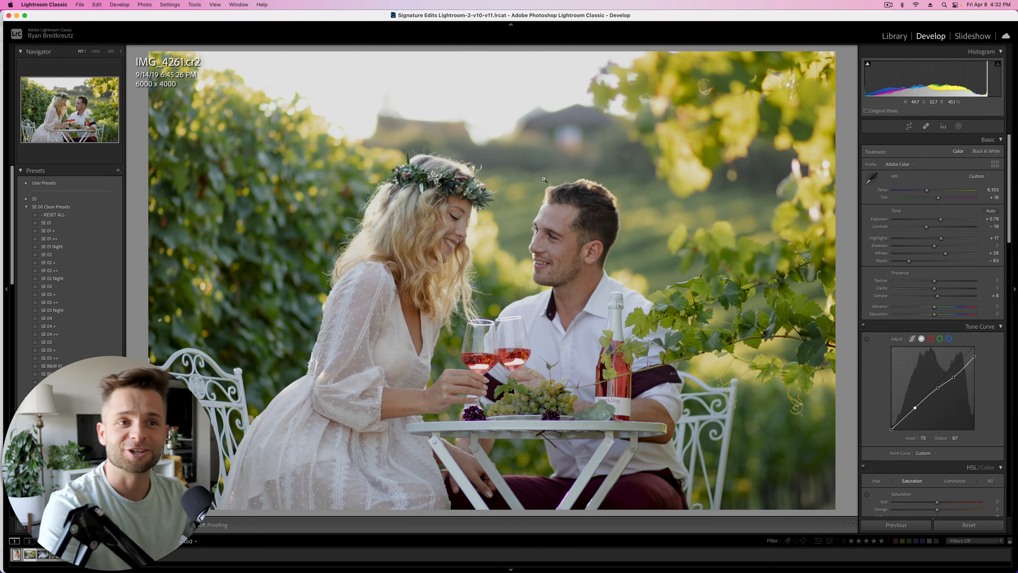
Go to the invitation card photo and set Exposure to +1.46, Contrast to +53, Highlights to -100 and Whites to -45
{"action": "key", "text": "Right"}
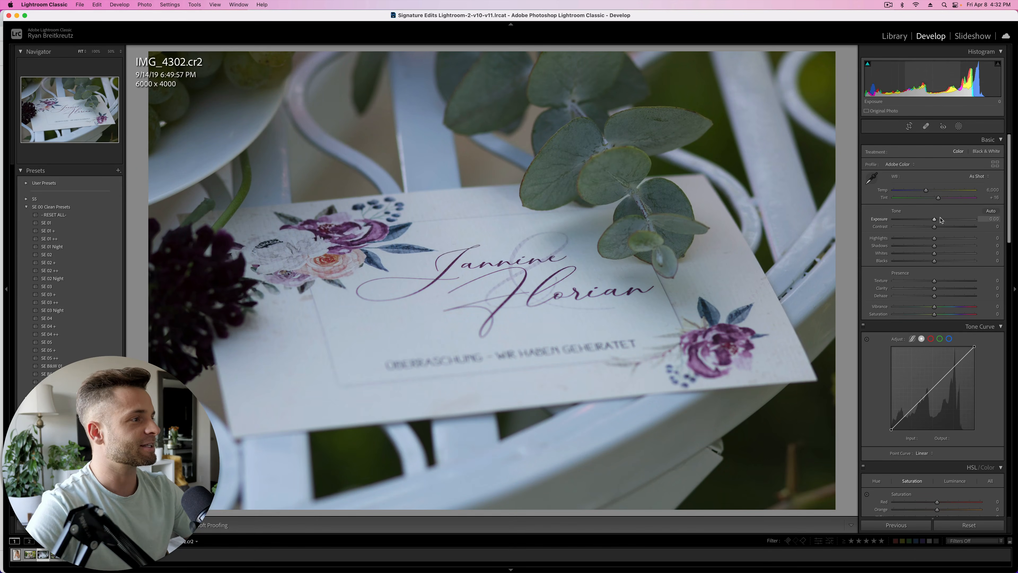
{"action": "left_click_drag", "start_coordinate": [935, 219], "coordinate": [884, 241]}
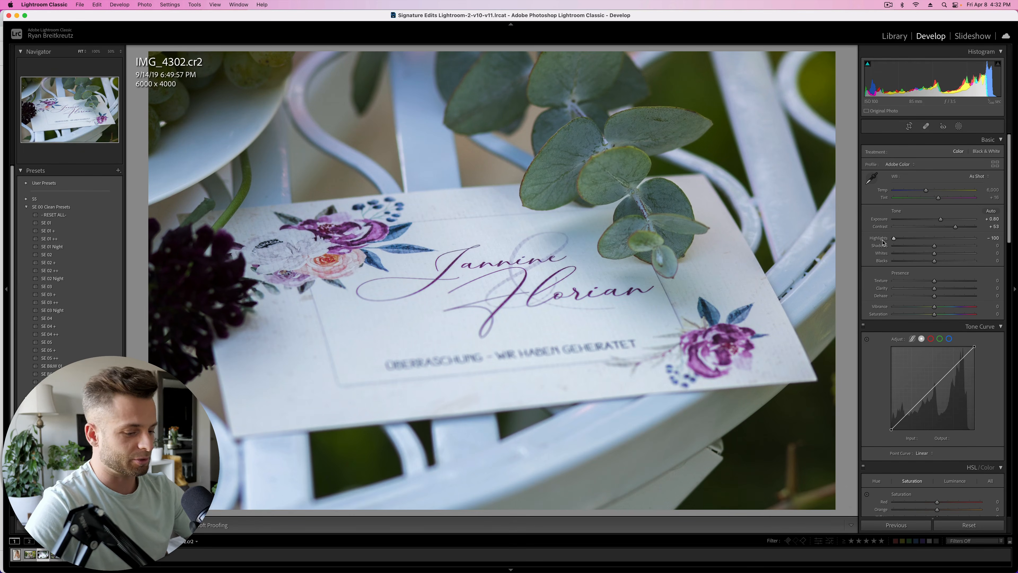
{"action": "key", "text": "shift+equal"}
{"action": "key", "text": "shift+equal"}
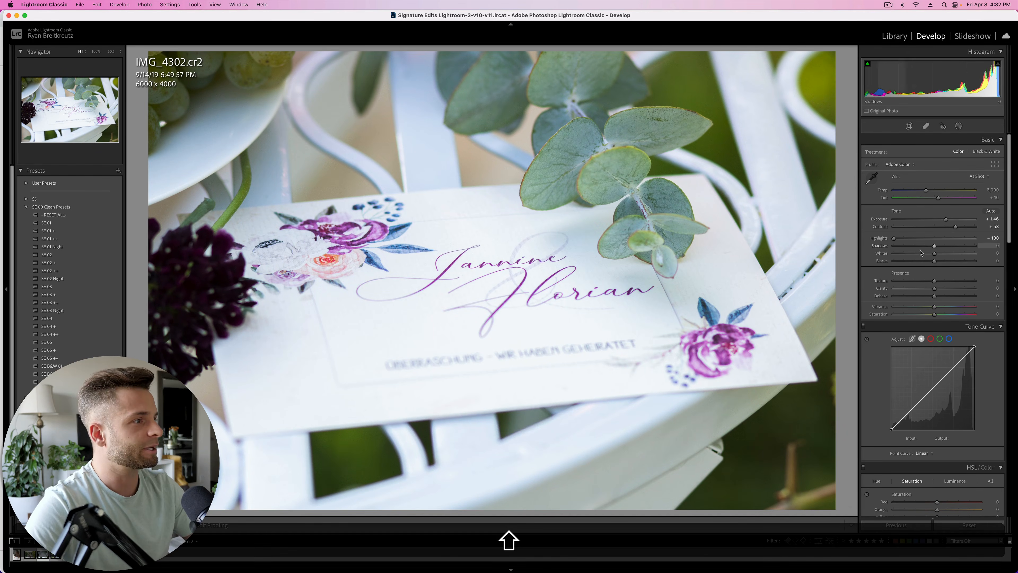
{"action": "left_click_drag", "start_coordinate": [935, 253], "coordinate": [916, 255]}
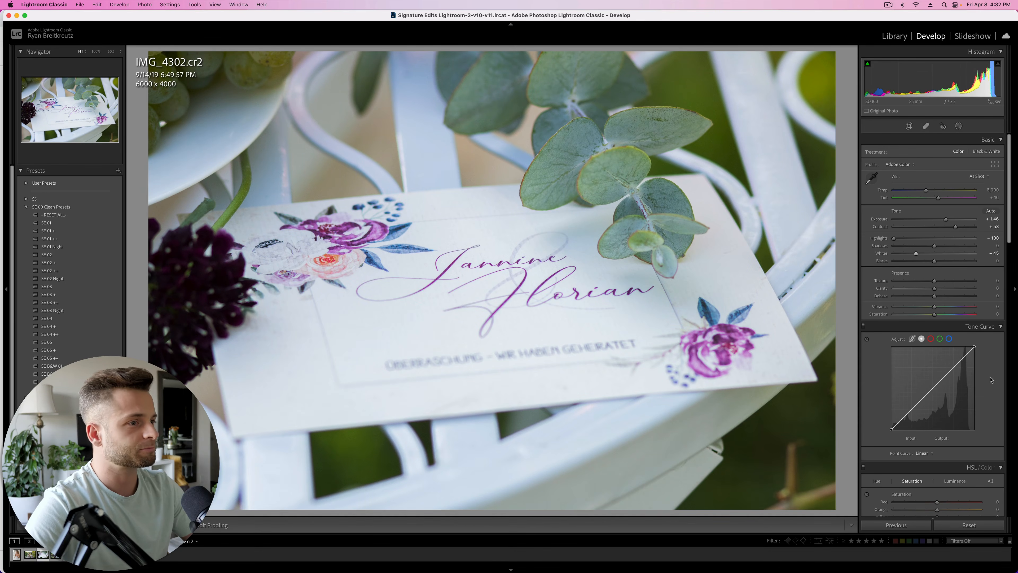
{"action": "left_click", "coordinate": [935, 386]}
{"action": "left_click_drag", "start_coordinate": [948, 373], "coordinate": [948, 368]}
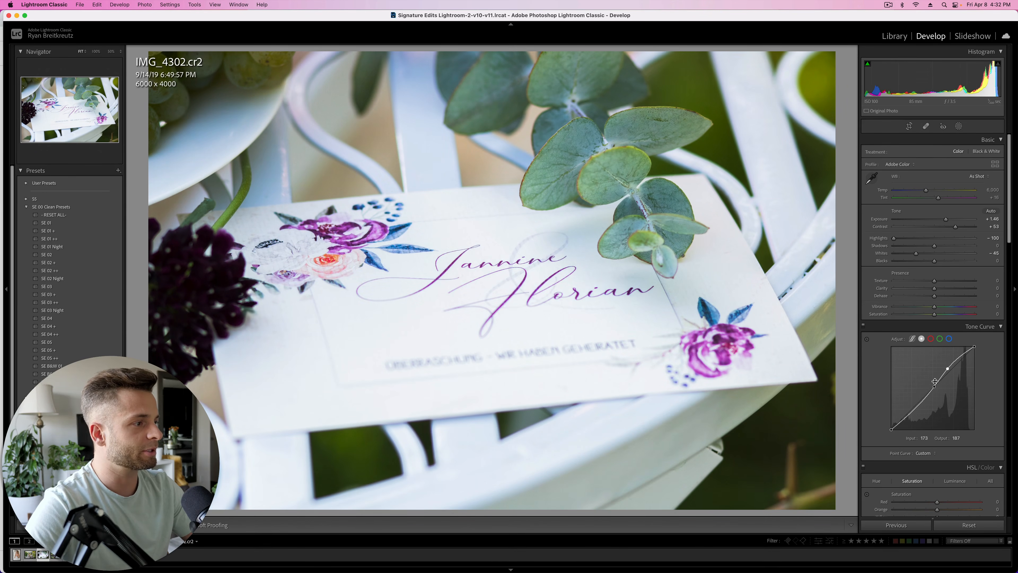
{"action": "left_click_drag", "start_coordinate": [914, 408], "coordinate": [916, 406]}
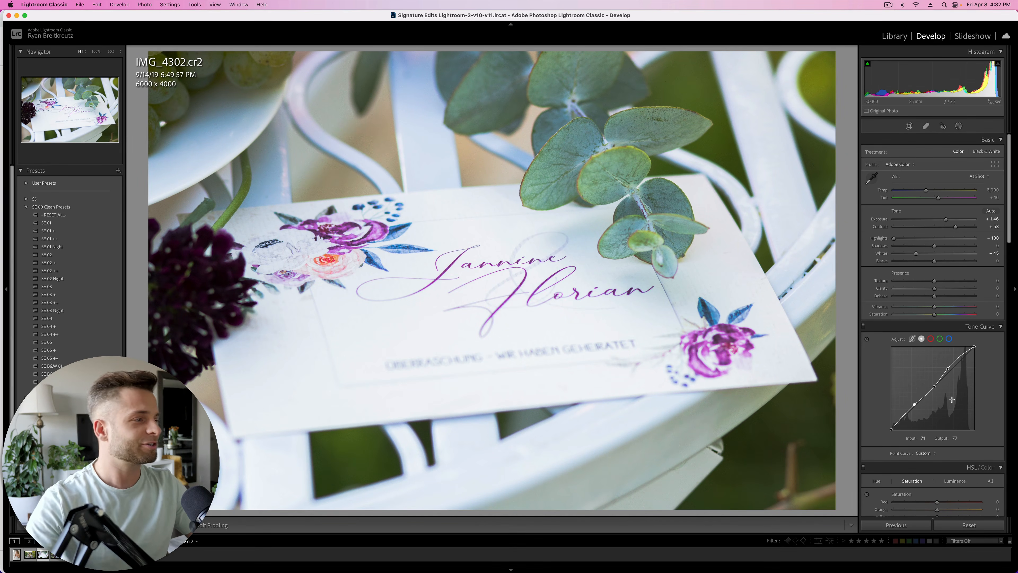
{"action": "left_click_drag", "start_coordinate": [915, 405], "coordinate": [915, 415]}
{"action": "right_click", "coordinate": [949, 389]}
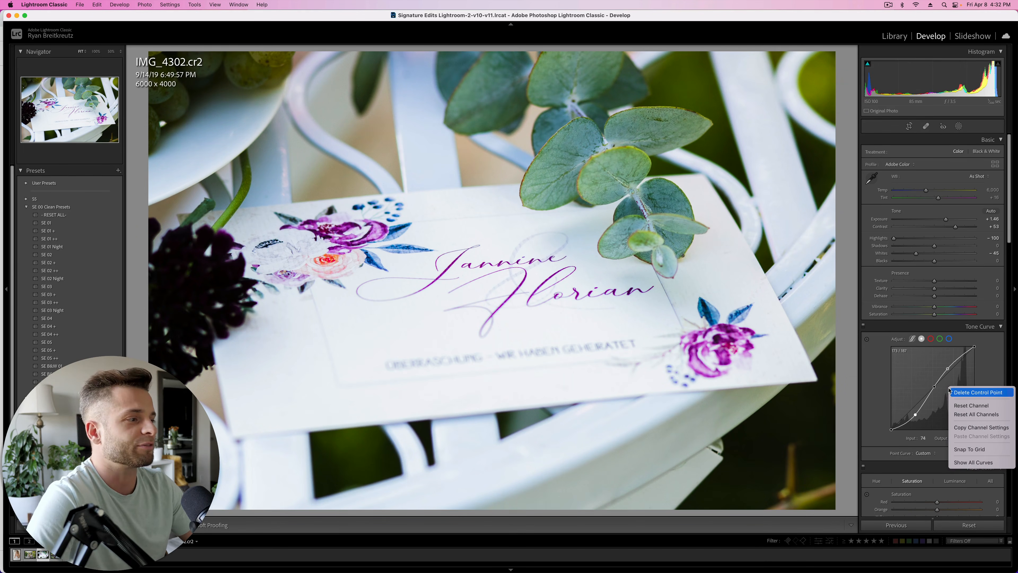
{"action": "left_click", "coordinate": [972, 406]}
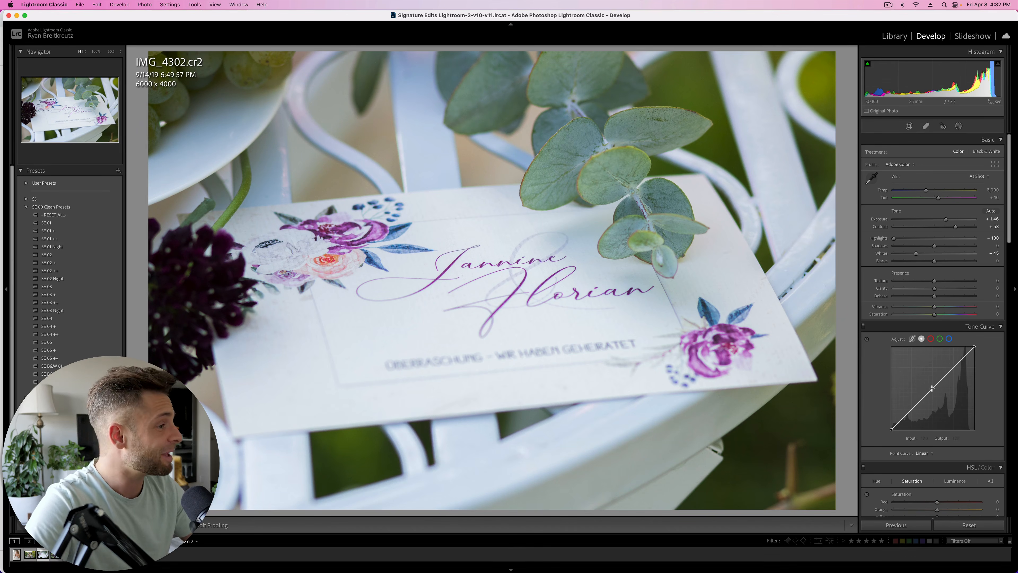
Shape a gentle S-curve with points near 185/191 and 67/55, then set the card photo's Contrast to +23
{"action": "left_click", "coordinate": [951, 367]}
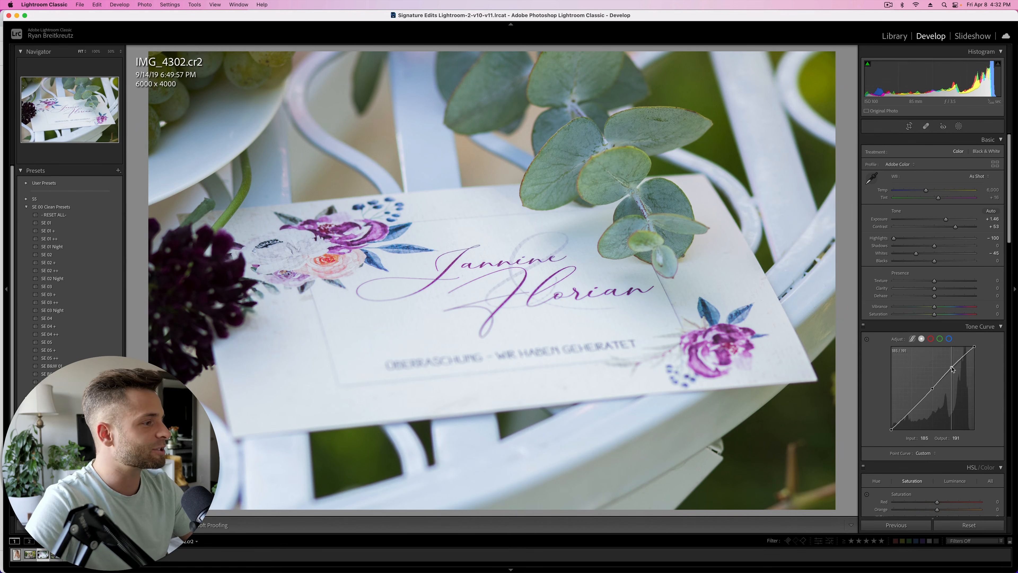
{"action": "left_click", "coordinate": [913, 412]}
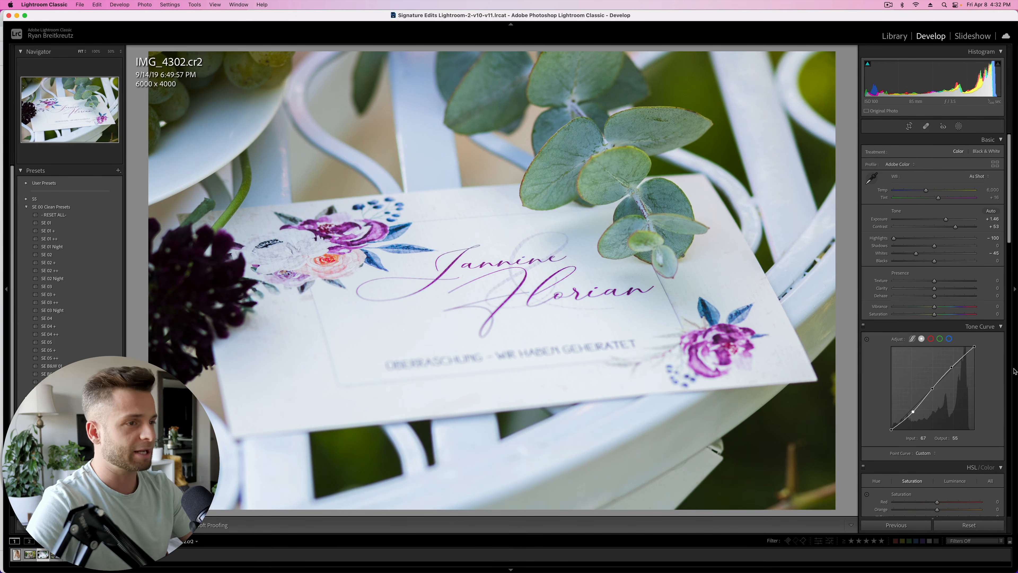
{"action": "left_click_drag", "start_coordinate": [955, 227], "coordinate": [944, 227]}
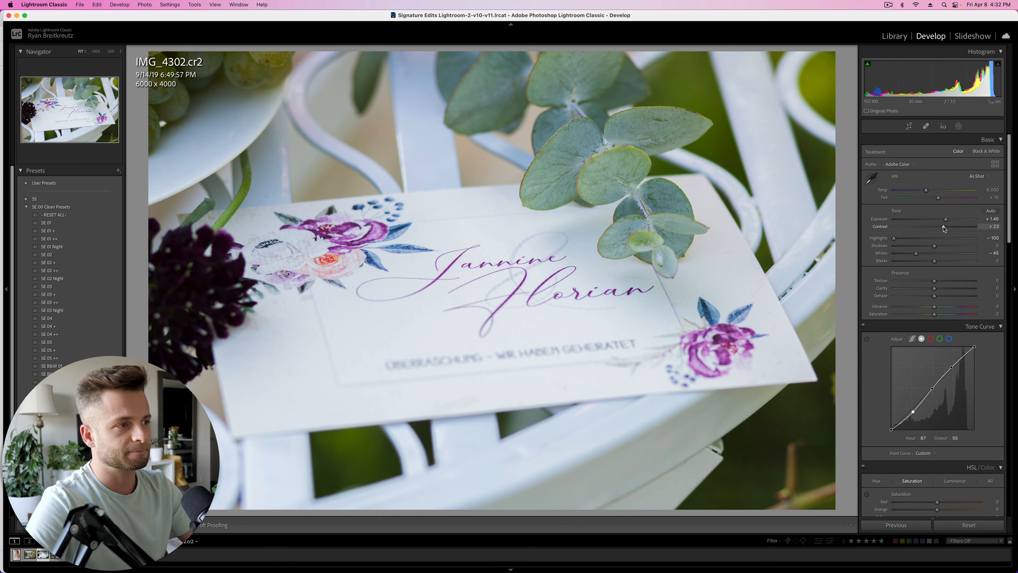
{"action": "key", "text": "backslash"}
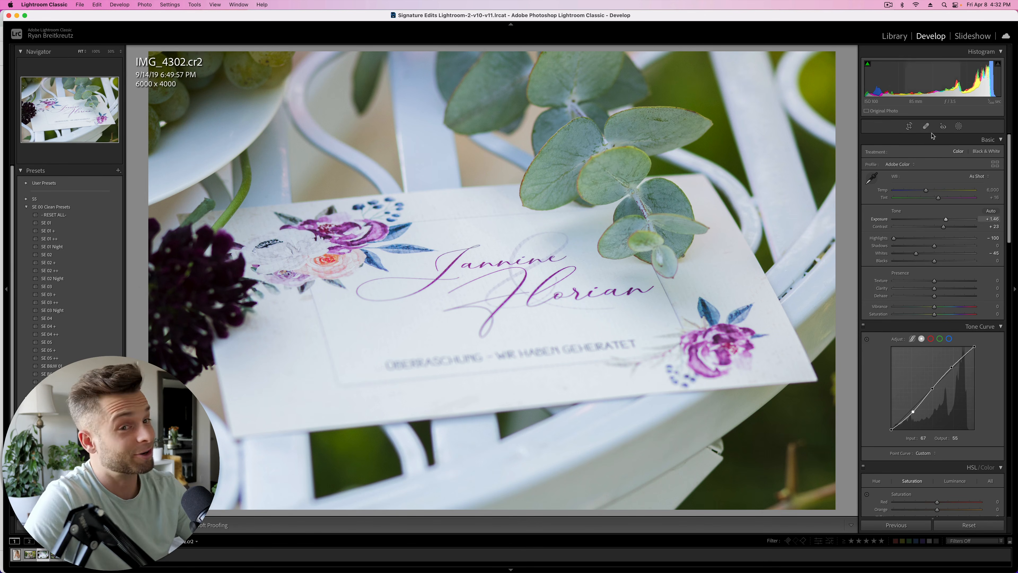
Create a brush mask and paint it over the card's upper-left flowers and the handwritten-style names
{"action": "left_click", "coordinate": [959, 126]}
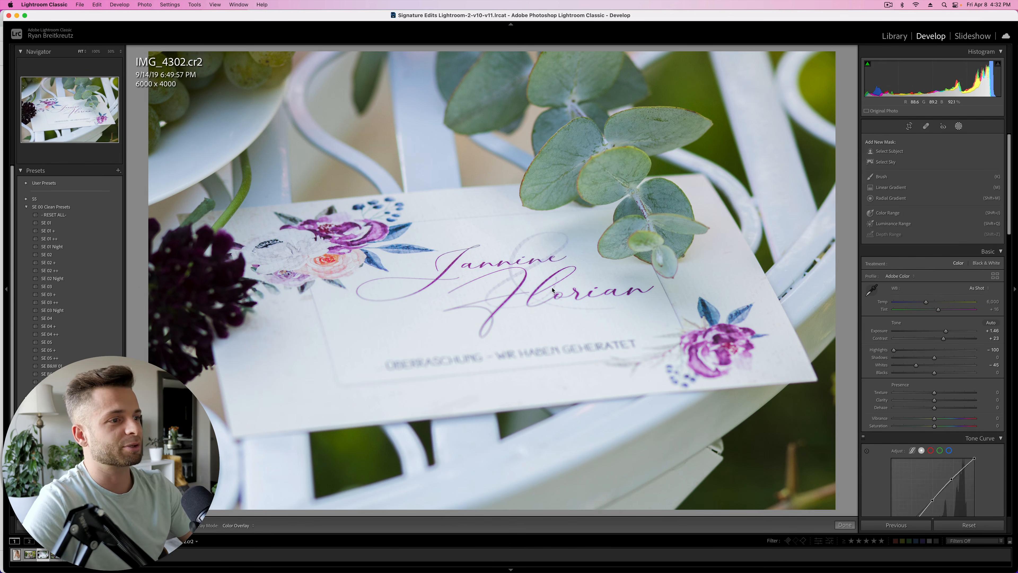
{"action": "key", "text": "k"}
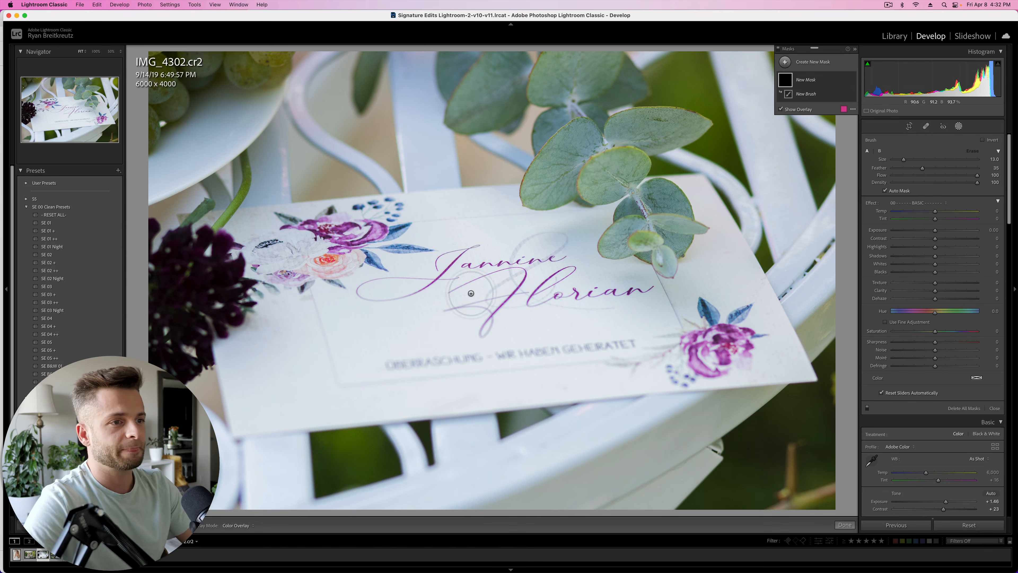
{"action": "mouse_move", "coordinate": [347, 233]}
{"action": "left_mouse_down"}
{"action": "mouse_move", "coordinate": [390, 242]}
{"action": "mouse_move", "coordinate": [418, 279]}
{"action": "mouse_move", "coordinate": [468, 255]}
{"action": "mouse_move", "coordinate": [545, 252]}
{"action": "mouse_move", "coordinate": [492, 277]}
{"action": "mouse_move", "coordinate": [474, 310]}
{"action": "mouse_move", "coordinate": [590, 279]}
{"action": "mouse_move", "coordinate": [644, 284]}
{"action": "mouse_move", "coordinate": [573, 298]}
{"action": "mouse_move", "coordinate": [699, 312]}
{"action": "left_mouse_up"}
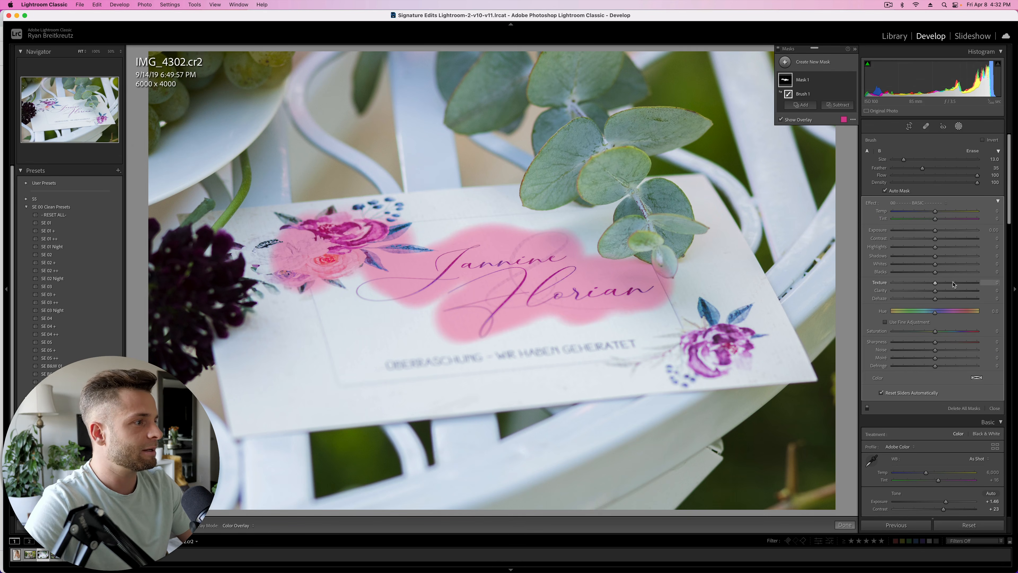
Set the card mask's Texture to 43, Clarity to 17 and Contrast to -39, close masking and compare with the original
{"action": "mouse_move", "coordinate": [936, 283]}
{"action": "left_mouse_down"}
{"action": "mouse_move", "coordinate": [960, 292]}
{"action": "mouse_move", "coordinate": [943, 296]}
{"action": "left_mouse_up"}
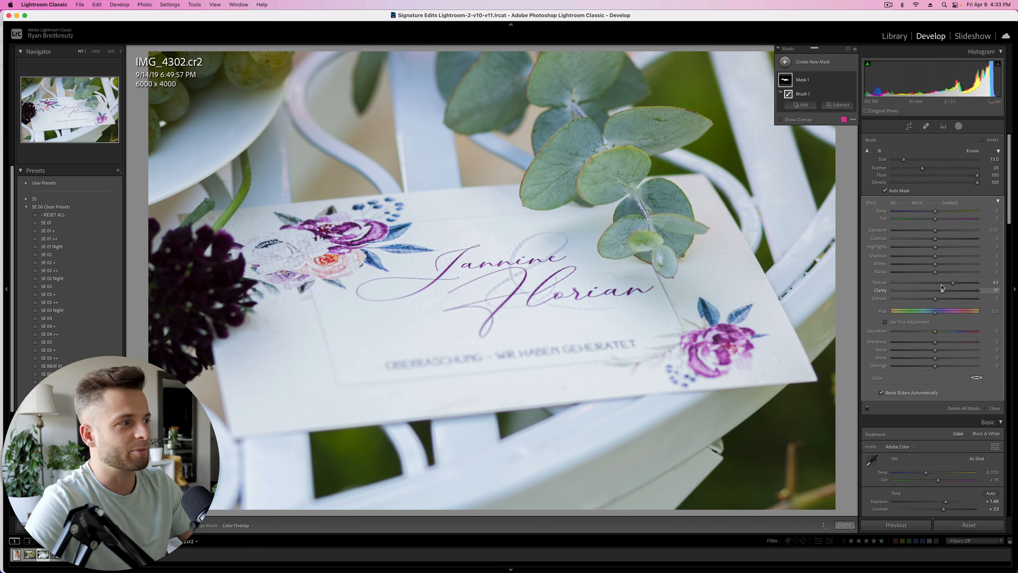
{"action": "left_click_drag", "start_coordinate": [936, 238], "coordinate": [919, 240]}
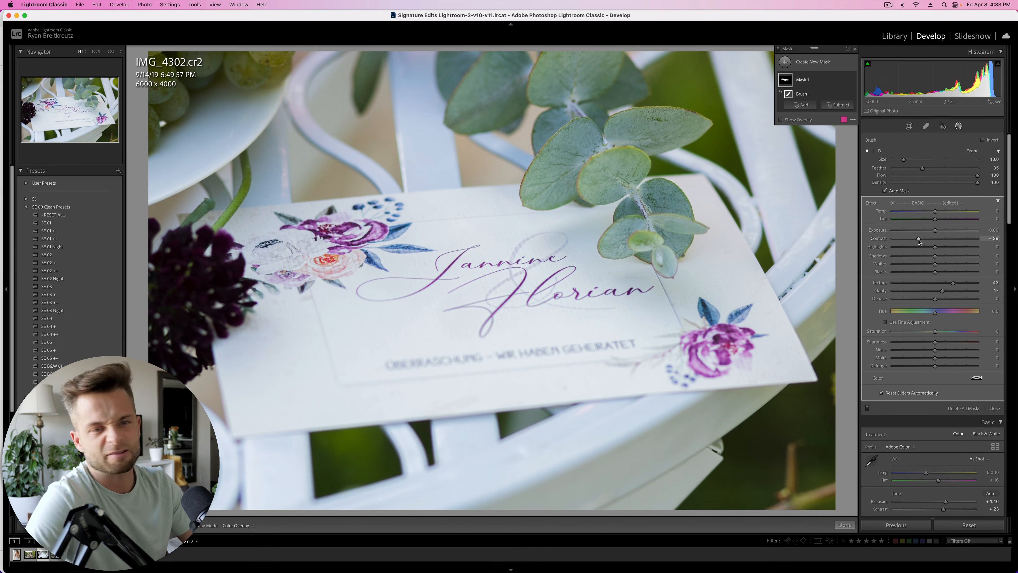
{"action": "key", "text": "Return"}
{"action": "key", "text": "backslash"}
{"action": "key", "text": "backslash"}
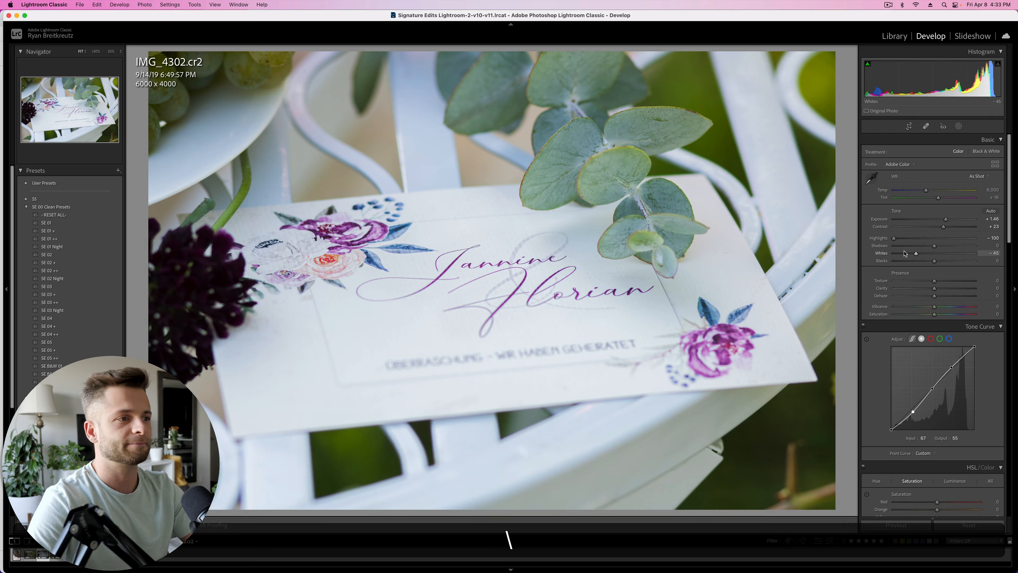
Copy all develop settings from the couple photo IMG_4261 and paste them onto the bouquet photo IMG_4370
{"action": "key", "text": "Right"}
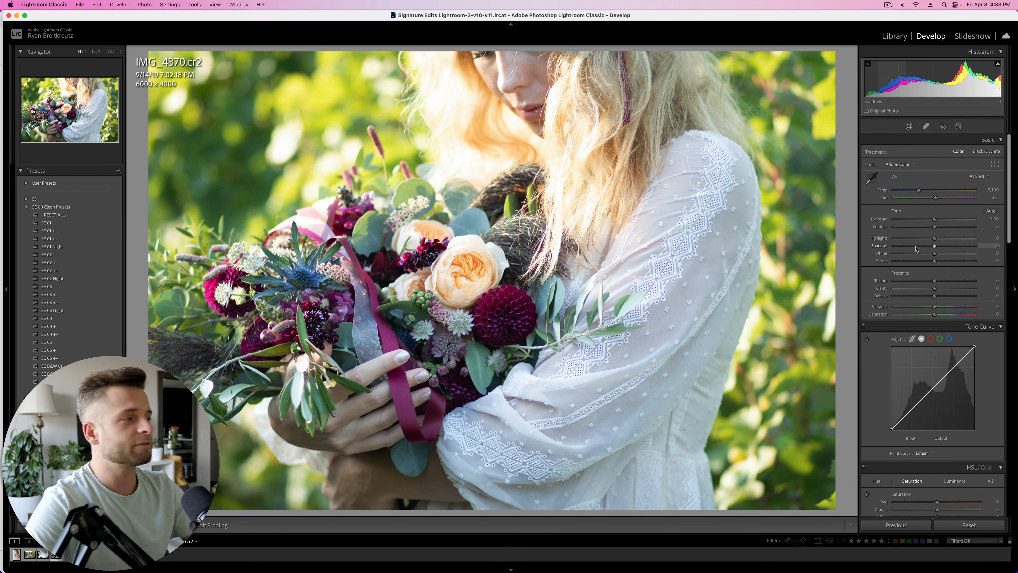
{"action": "left_click", "coordinate": [31, 555]}
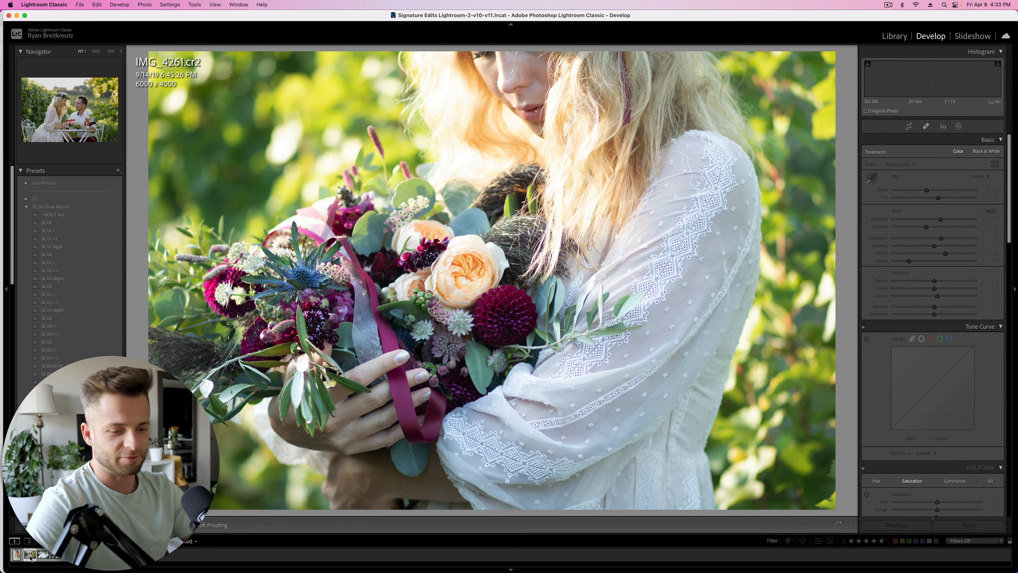
{"action": "key", "text": "super+c"}
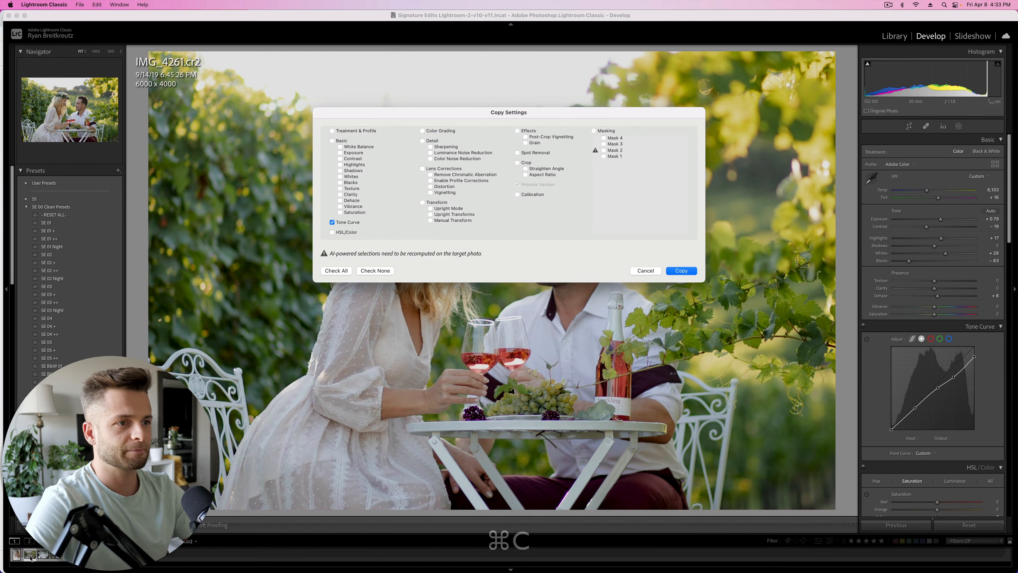
{"action": "key", "text": "Return"}
{"action": "key", "text": "super+c"}
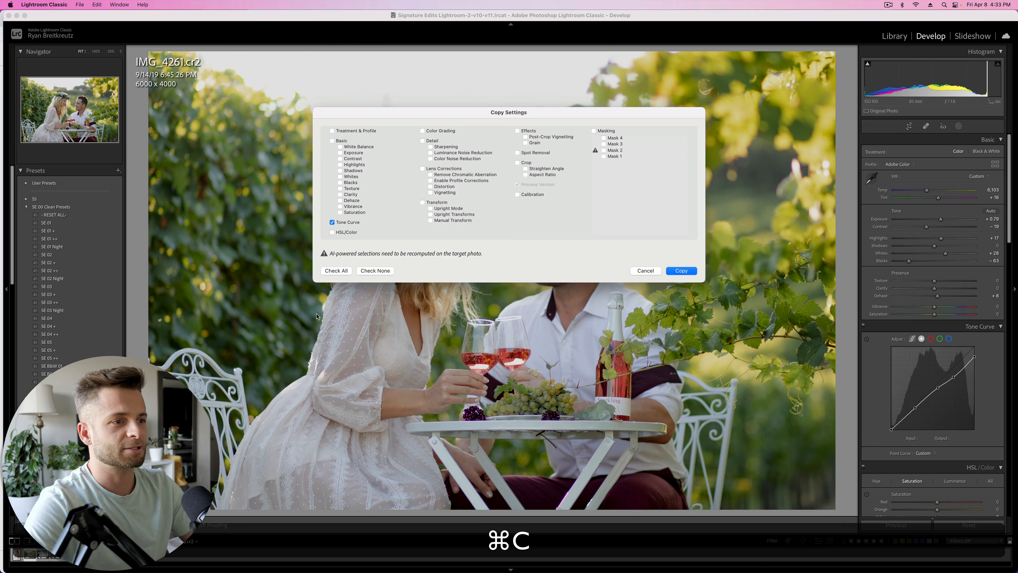
{"action": "left_click", "coordinate": [335, 270]}
{"action": "key", "text": "Return"}
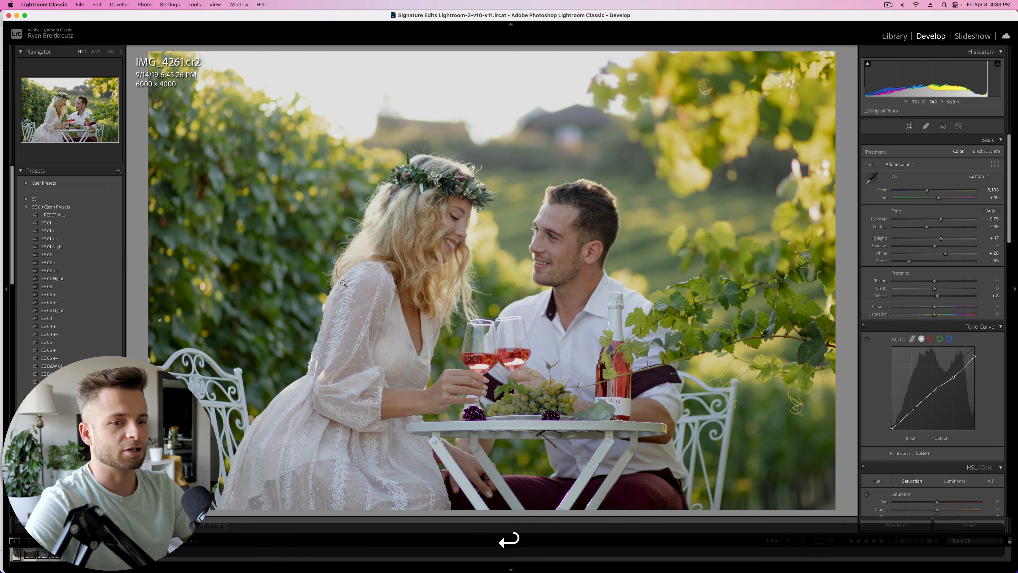
{"action": "left_click", "coordinate": [57, 558]}
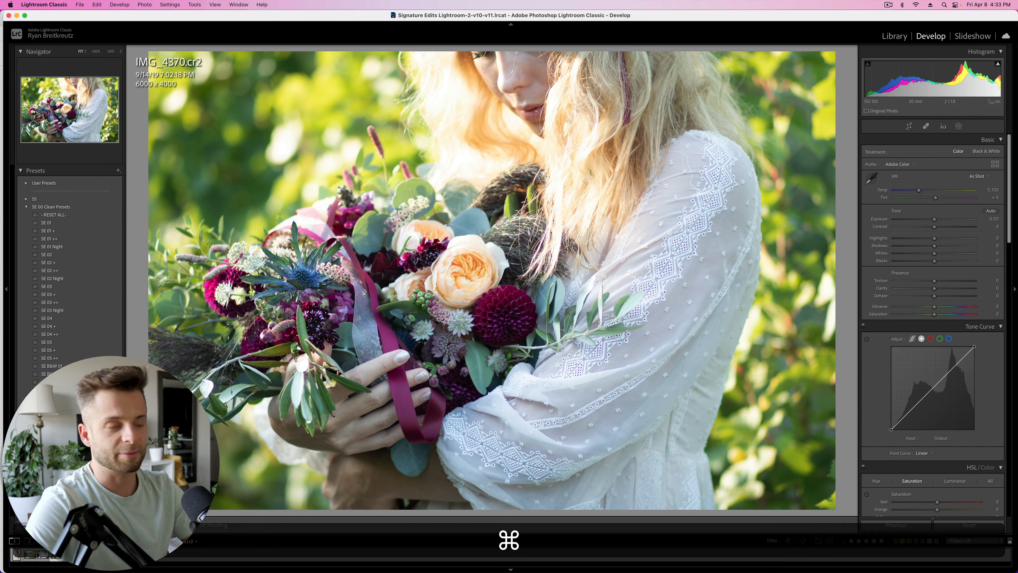
{"action": "key", "text": "super+v"}
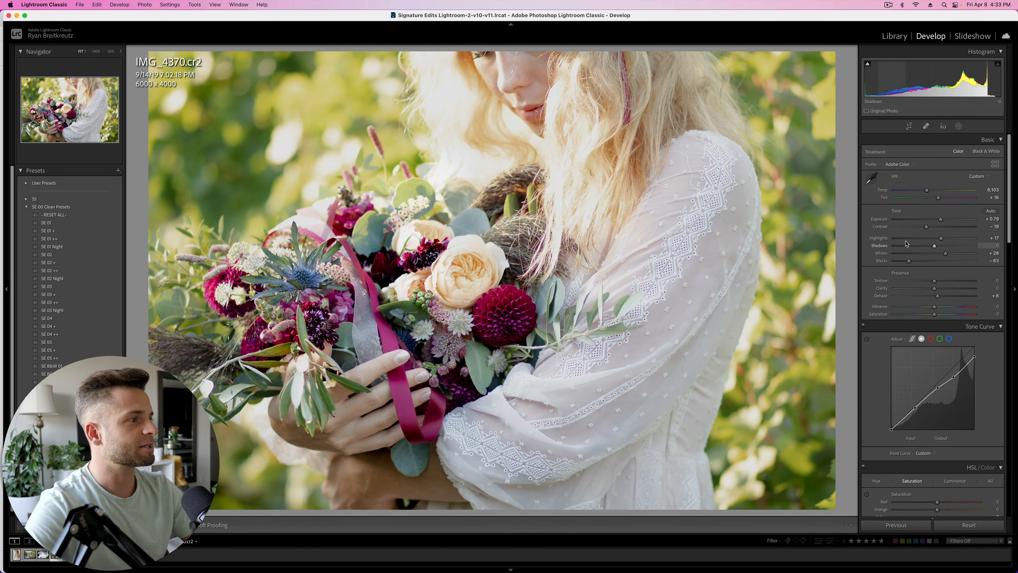
Set the bouquet photo's Highlights to -100 and Exposure to -0.53
{"action": "left_click_drag", "start_coordinate": [941, 238], "coordinate": [866, 241]}
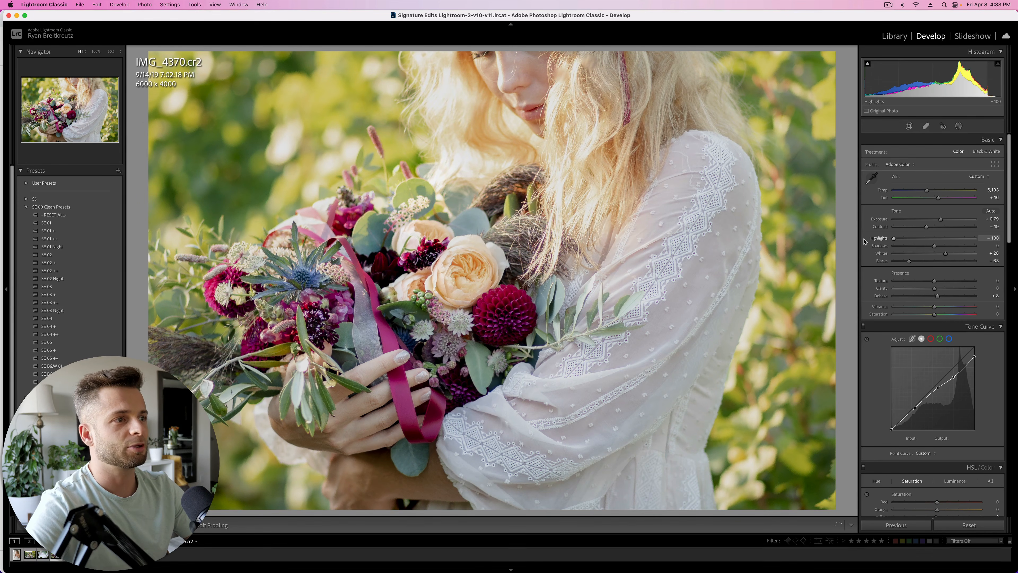
{"action": "key", "text": "shift+minus"}
{"action": "key", "text": "shift+minus"}
{"action": "key", "text": "shift+minus"}
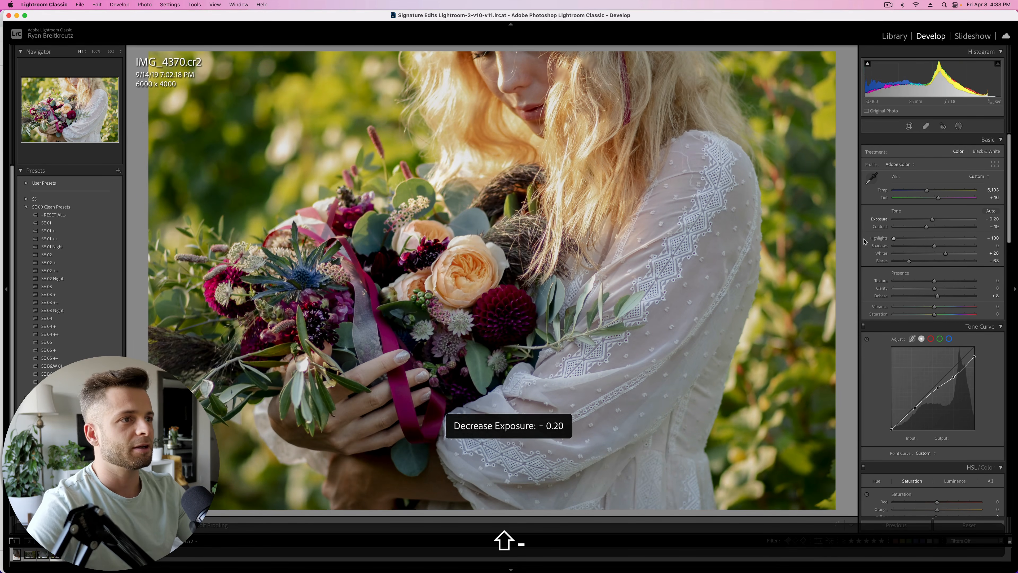
{"action": "key", "text": "shift+minus"}
{"action": "key", "text": "shift+minus"}
{"action": "key", "text": "shift+equal"}
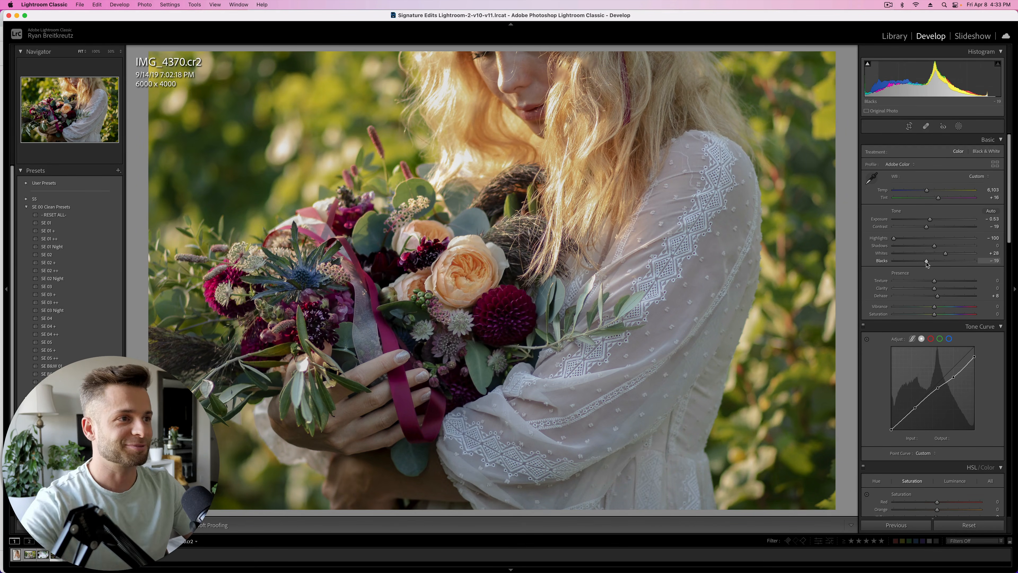
Set the bouquet photo's Blacks to +47, Shadows to +11 and Exposure to +0.13
{"action": "left_click_drag", "start_coordinate": [909, 260], "coordinate": [955, 269]}
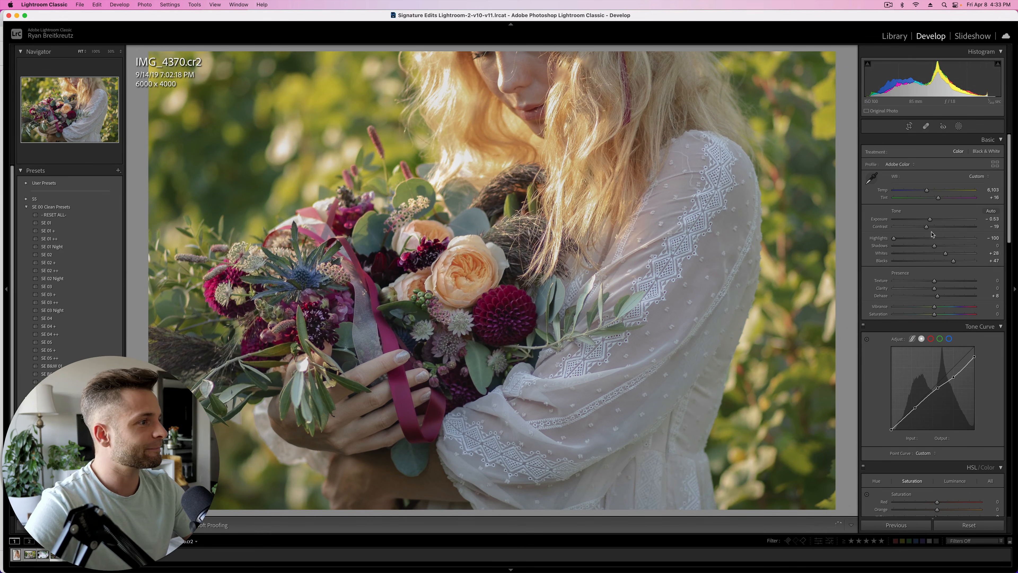
{"action": "left_click", "coordinate": [951, 247]}
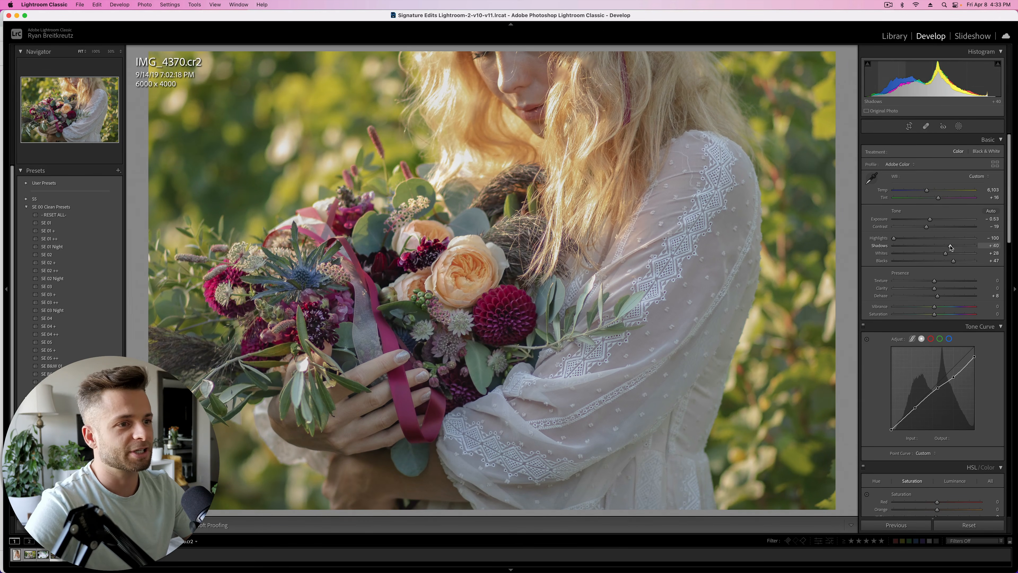
{"action": "left_click_drag", "start_coordinate": [951, 247], "coordinate": [943, 247]}
{"action": "key", "text": "shift+equal"}
{"action": "key", "text": "shift+equal"}
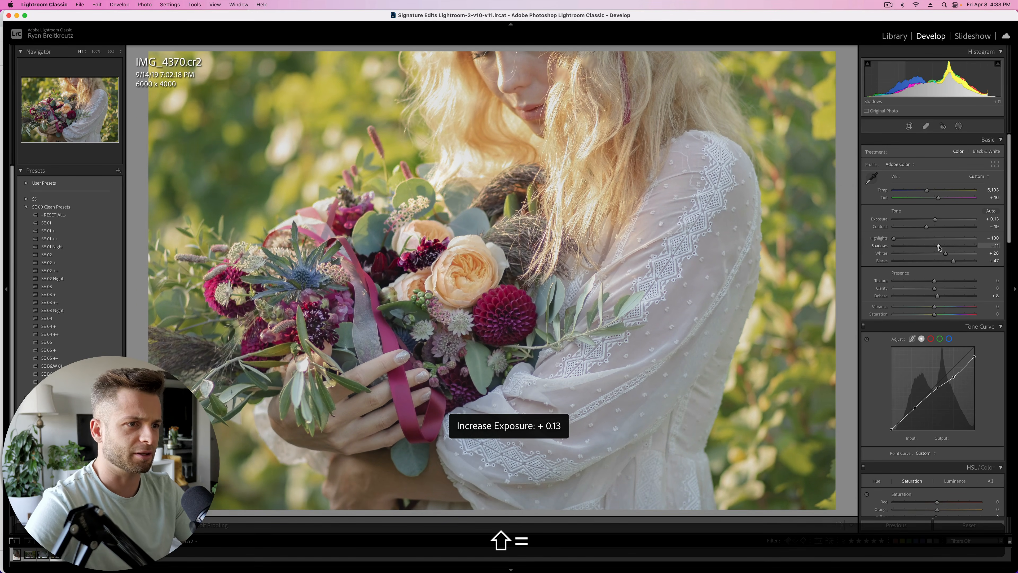
Compare the edited bouquet photo with its original version
{"action": "key", "text": "backslash"}
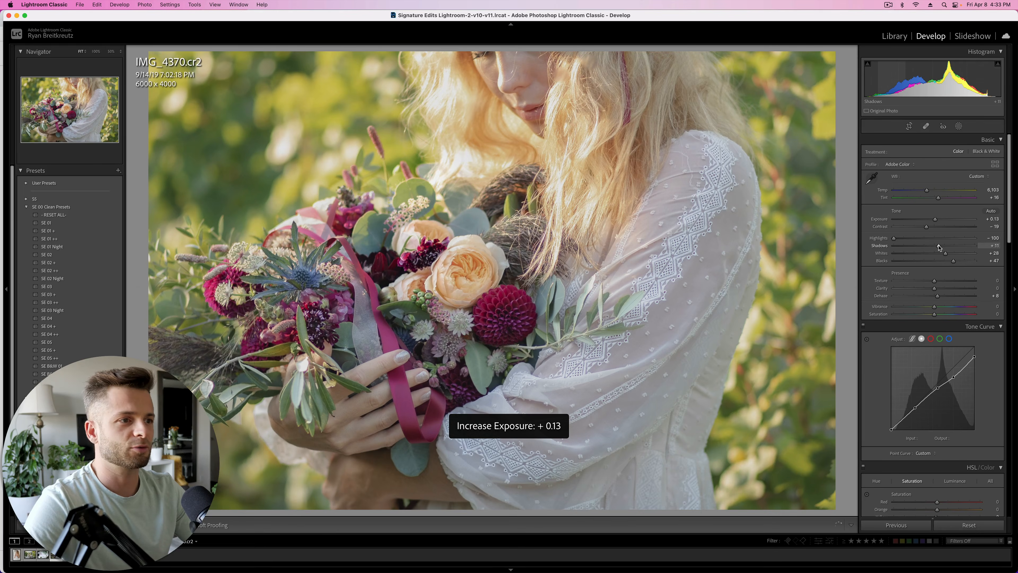
{"action": "key", "text": "backslash"}
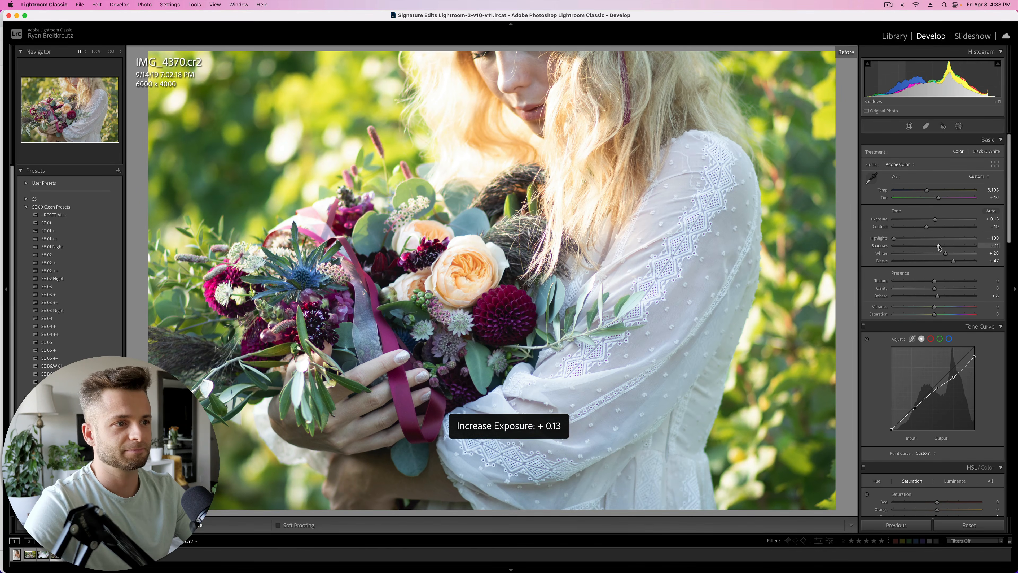
{"action": "key", "text": "backslash"}
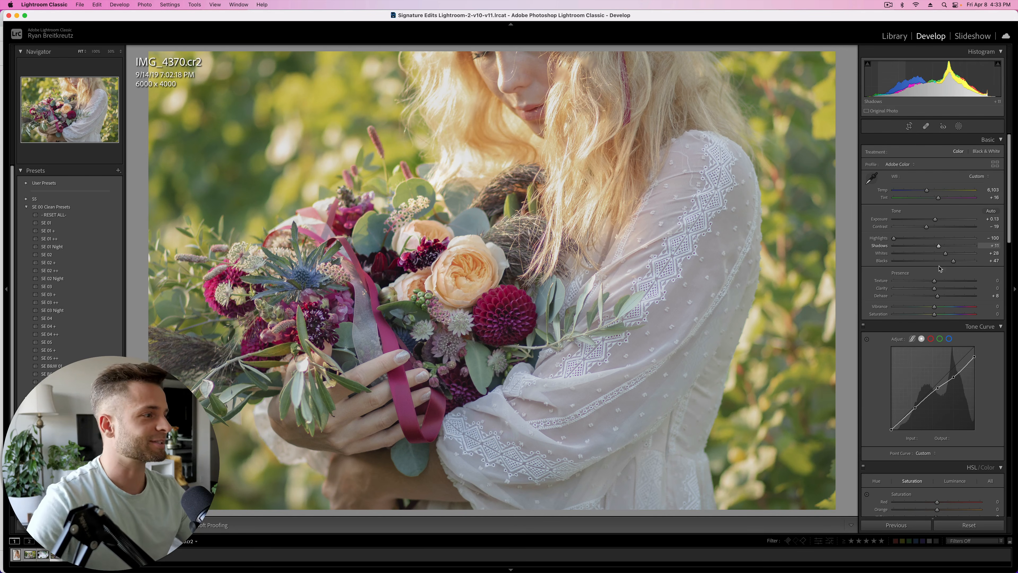
Lower the tone curve's white end point to an output of 212 on the bouquet photo and compare the image with and without the curve
{"action": "mouse_move", "coordinate": [972, 356]}
{"action": "left_mouse_down"}
{"action": "mouse_move", "coordinate": [978, 373]}
{"action": "mouse_move", "coordinate": [982, 362]}
{"action": "left_mouse_up"}
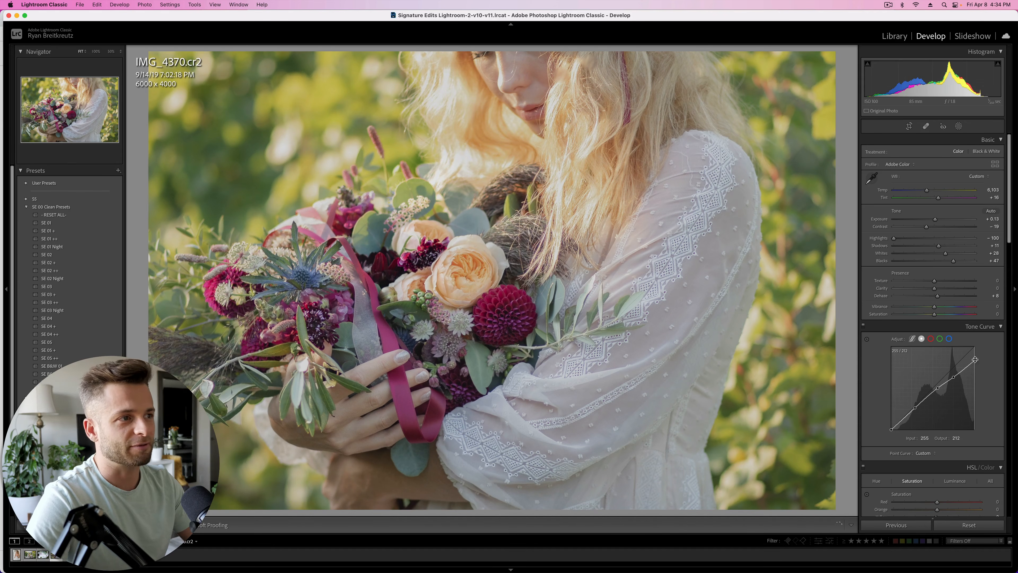
{"action": "left_click", "coordinate": [864, 326]}
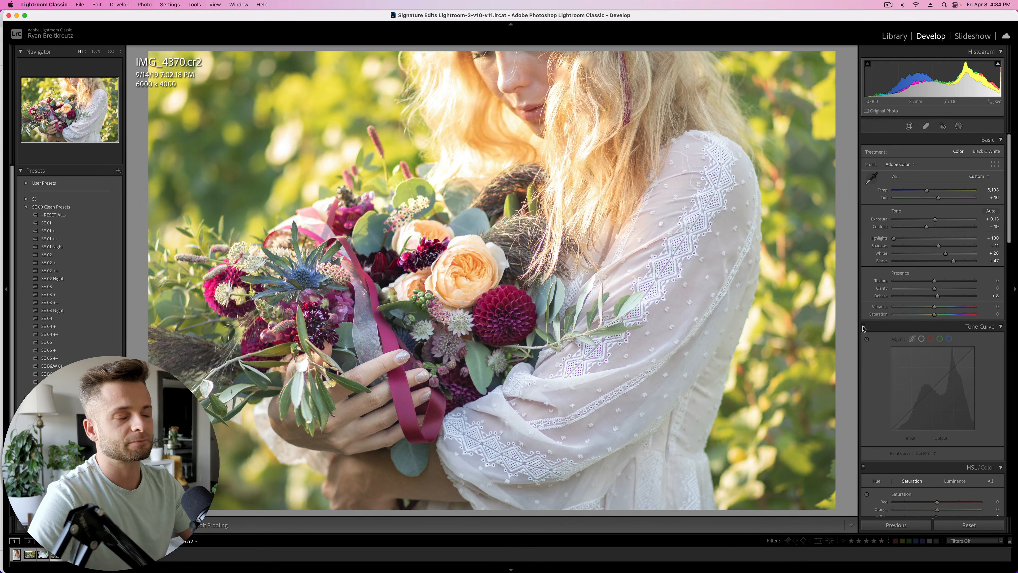
{"action": "left_click", "coordinate": [864, 327]}
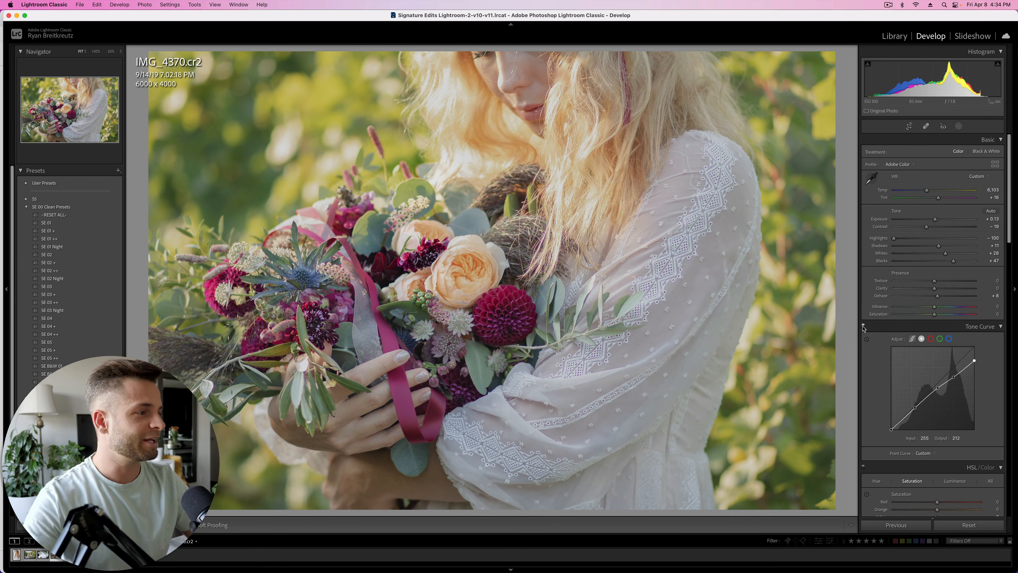
{"action": "left_click", "coordinate": [863, 327]}
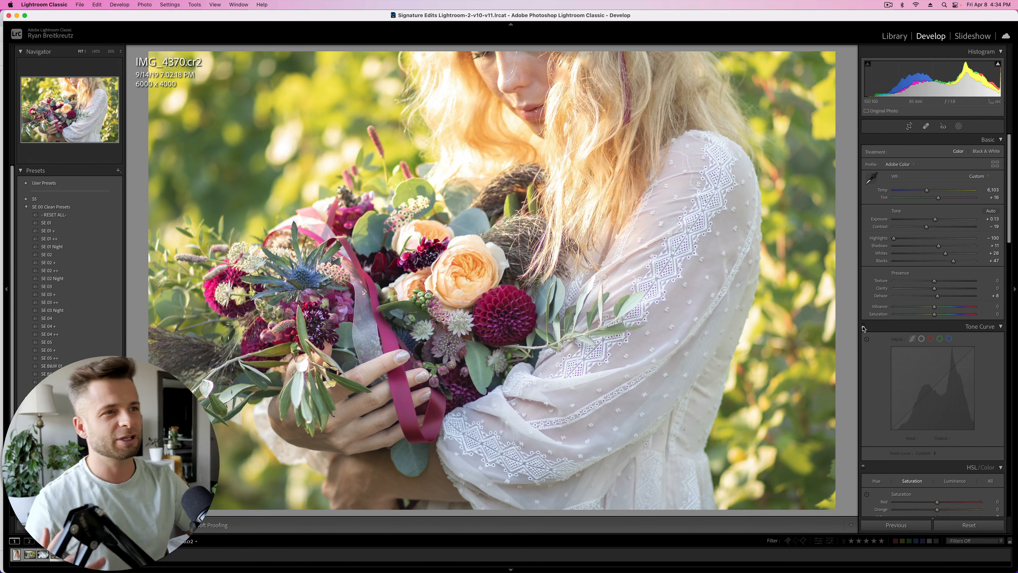
{"action": "left_click", "coordinate": [863, 327]}
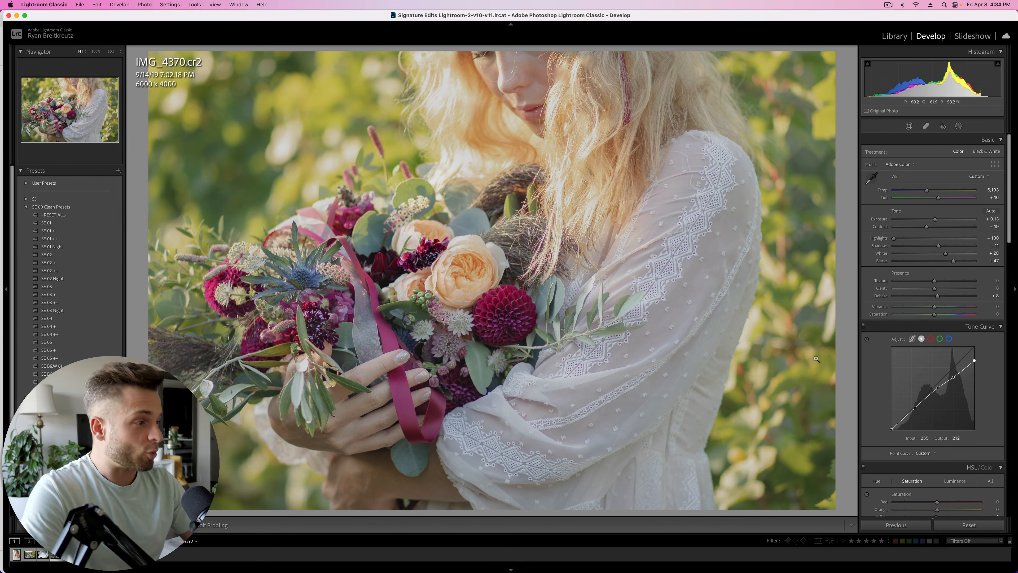
Brush a new mask over the white dress, hide its overlay, and set the mask's Highlights to about 40 and Whites to about 57
{"action": "key", "text": "k"}
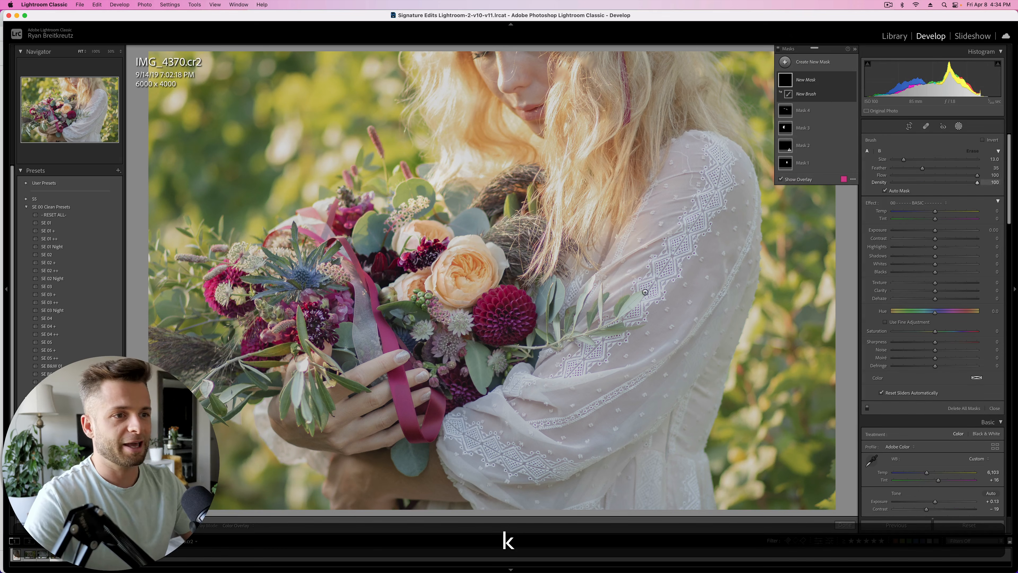
{"action": "mouse_move", "coordinate": [695, 187]}
{"action": "left_mouse_down"}
{"action": "mouse_move", "coordinate": [682, 225]}
{"action": "mouse_move", "coordinate": [409, 457]}
{"action": "mouse_move", "coordinate": [636, 452]}
{"action": "mouse_move", "coordinate": [684, 421]}
{"action": "mouse_move", "coordinate": [581, 245]}
{"action": "left_mouse_up"}
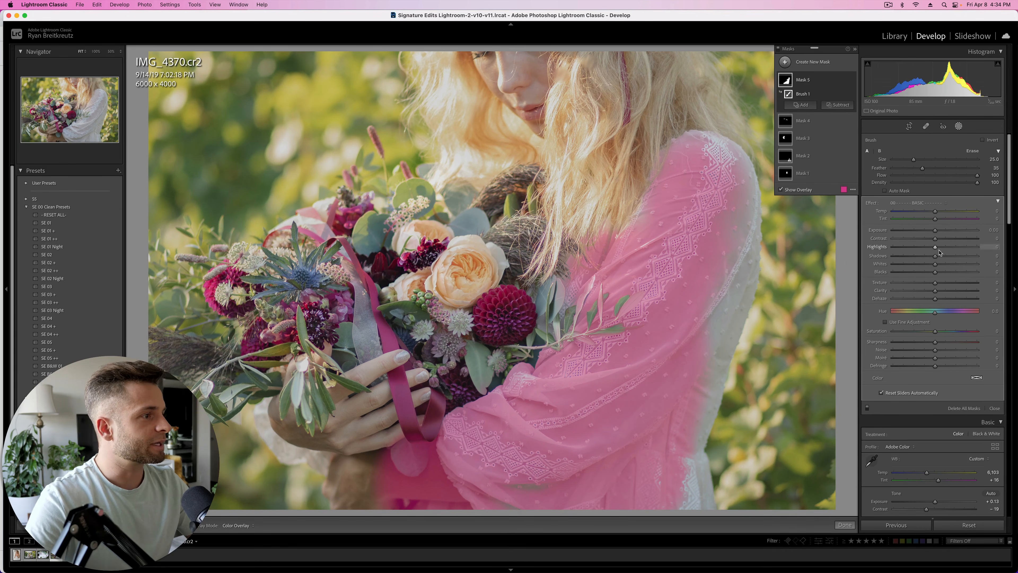
{"action": "left_click_drag", "start_coordinate": [936, 247], "coordinate": [960, 266]}
{"action": "key", "text": "o"}
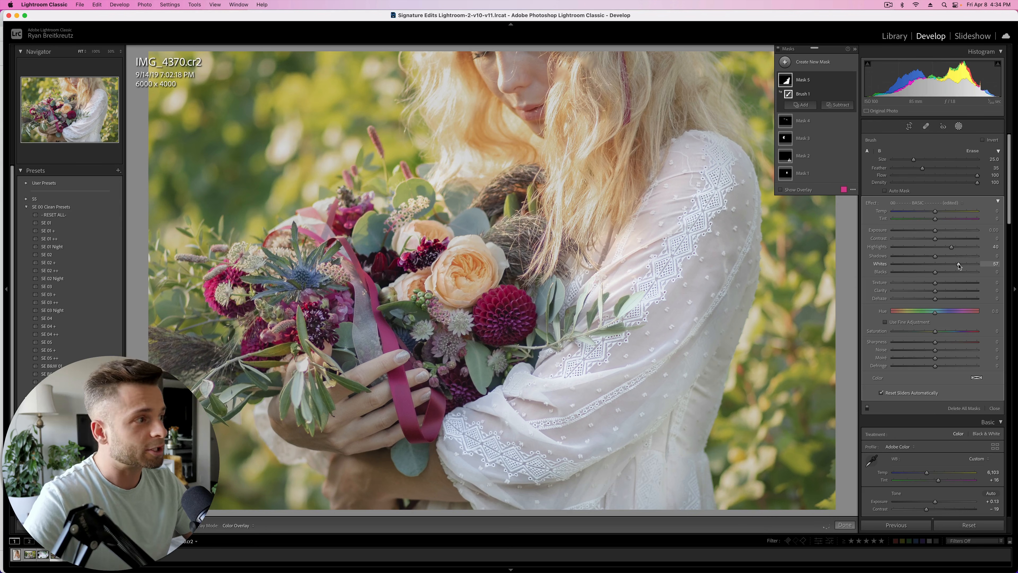
{"action": "key", "text": "alt"}
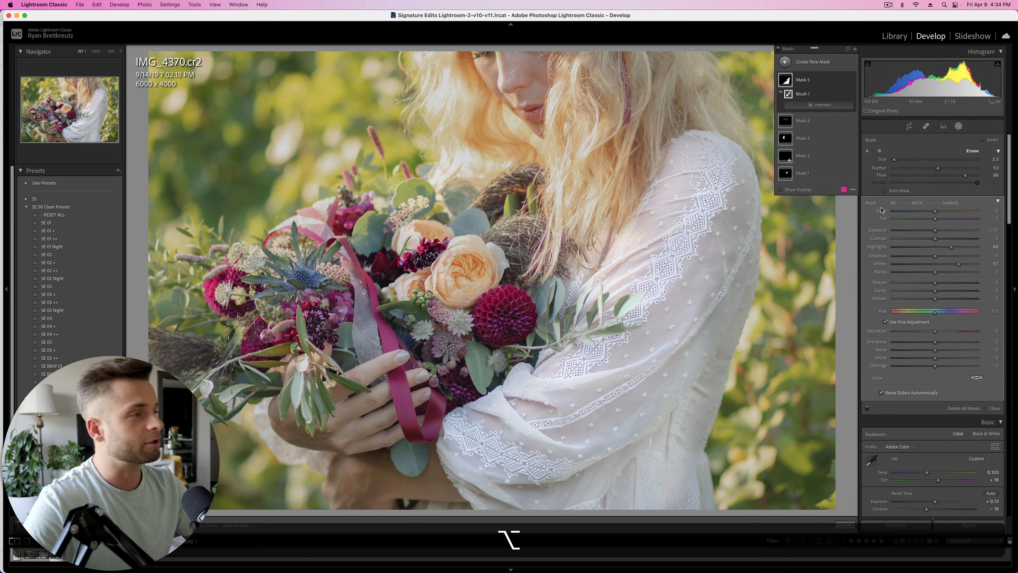
Reset the slider adjustments of Mask 5, set its Highlights to 45 and its Whites to 69
{"action": "left_click", "coordinate": [873, 204], "text": "alt"}
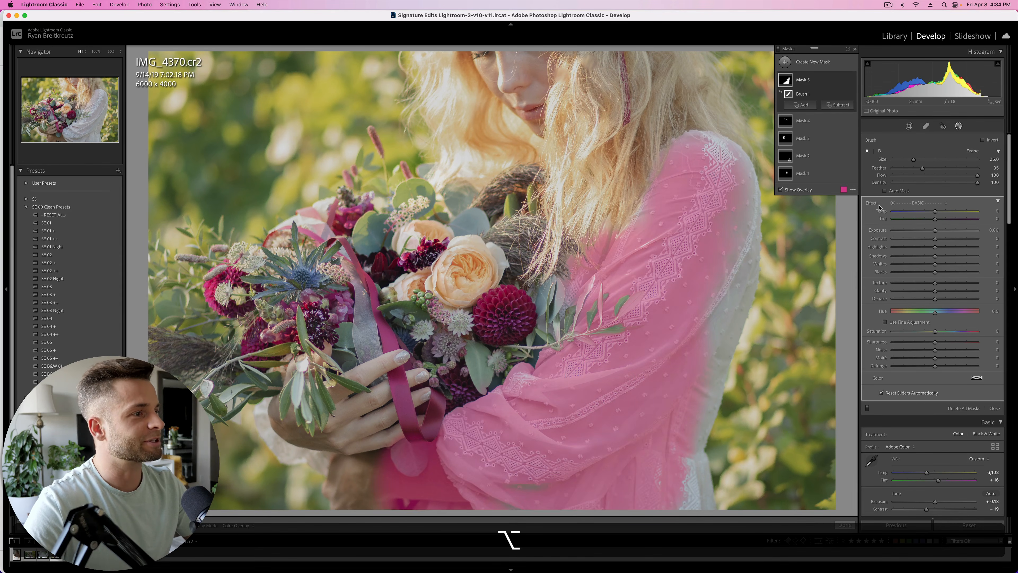
{"action": "left_click_drag", "start_coordinate": [936, 231], "coordinate": [951, 233]}
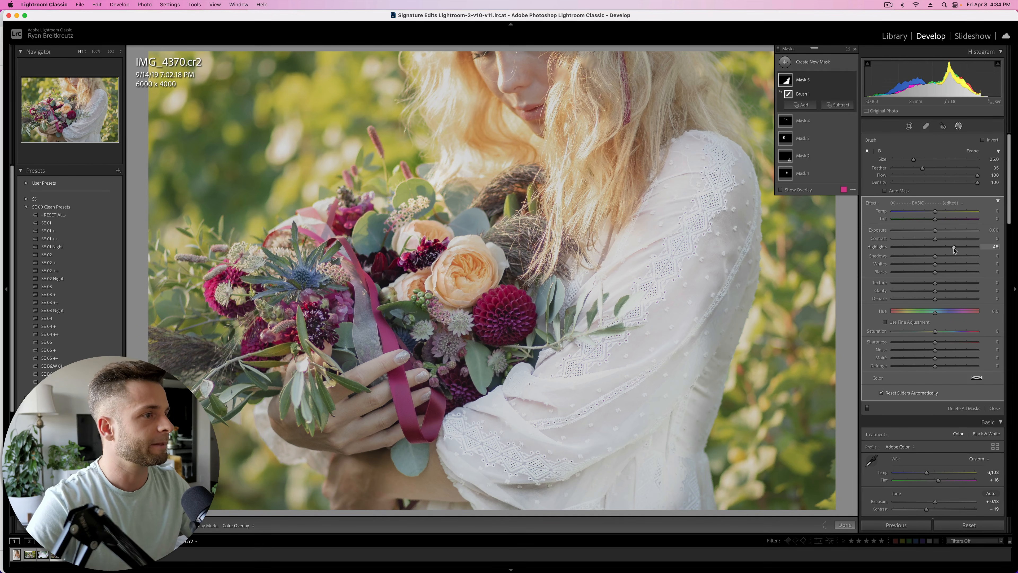
{"action": "left_click", "coordinate": [954, 264]}
{"action": "left_click_drag", "start_coordinate": [964, 267], "coordinate": [964, 267]}
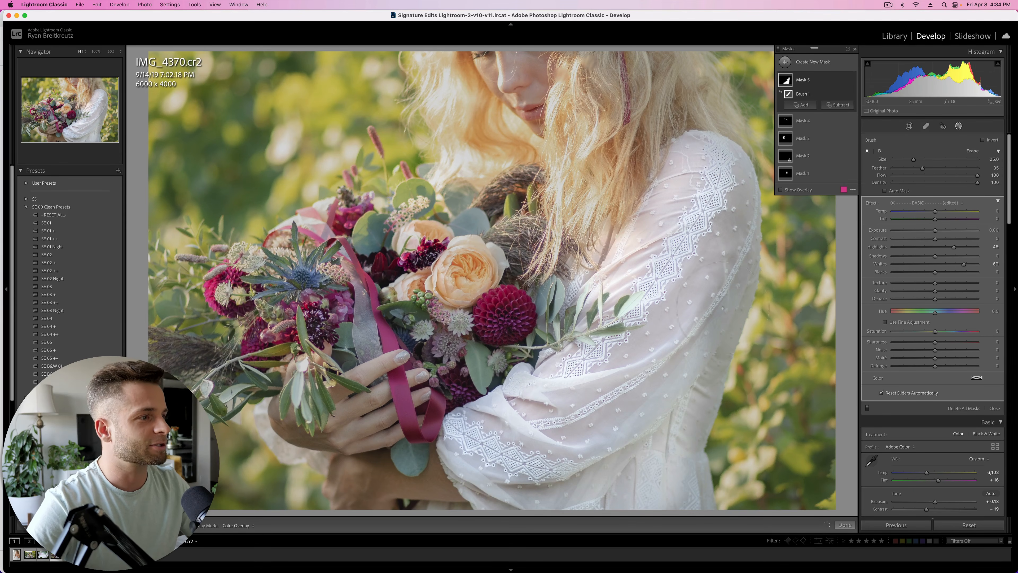
Reduce the brush size to 18 and paint Mask 5 over the bouquet and hand
{"action": "scroll", "coordinate": [705, 212], "scroll_direction": "down", "scroll_amount": 1}
{"action": "scroll", "coordinate": [695, 186], "scroll_direction": "down", "scroll_amount": 6}
{"action": "key", "text": "h"}
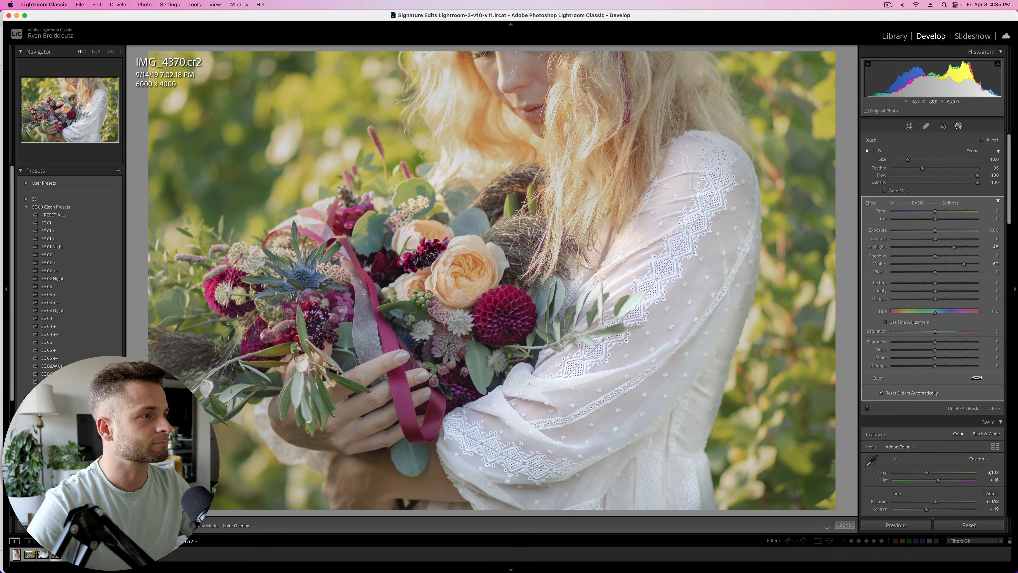
{"action": "key", "text": "h"}
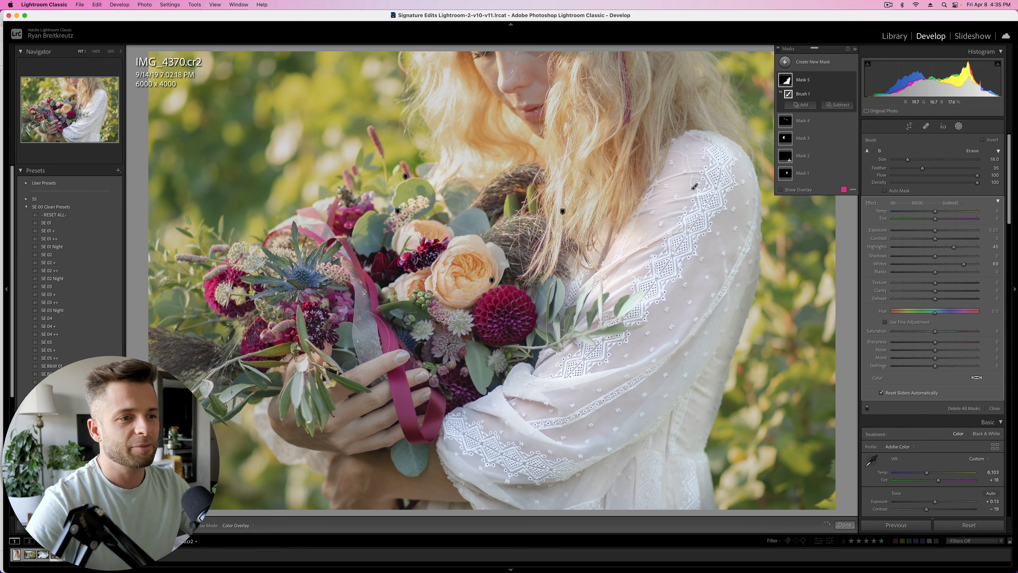
{"action": "mouse_move", "coordinate": [222, 299]}
{"action": "left_mouse_down"}
{"action": "mouse_move", "coordinate": [257, 277]}
{"action": "mouse_move", "coordinate": [305, 313]}
{"action": "mouse_move", "coordinate": [307, 375]}
{"action": "mouse_move", "coordinate": [256, 349]}
{"action": "mouse_move", "coordinate": [237, 397]}
{"action": "mouse_move", "coordinate": [188, 329]}
{"action": "mouse_move", "coordinate": [187, 274]}
{"action": "mouse_move", "coordinate": [353, 288]}
{"action": "mouse_move", "coordinate": [333, 236]}
{"action": "mouse_move", "coordinate": [389, 329]}
{"action": "mouse_move", "coordinate": [387, 376]}
{"action": "left_mouse_up"}
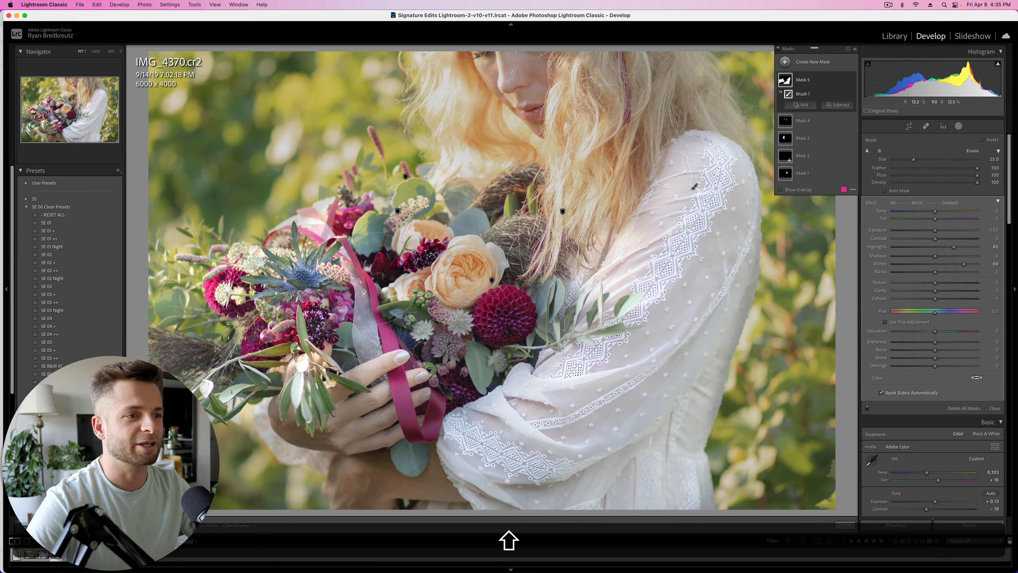
Paint Mask 5 over the woman's hair and face with the brush reduced to 15 and 7, and finish masking
{"action": "key", "text": "h"}
{"action": "scroll", "coordinate": [421, 287], "scroll_direction": "down", "scroll_amount": 3}
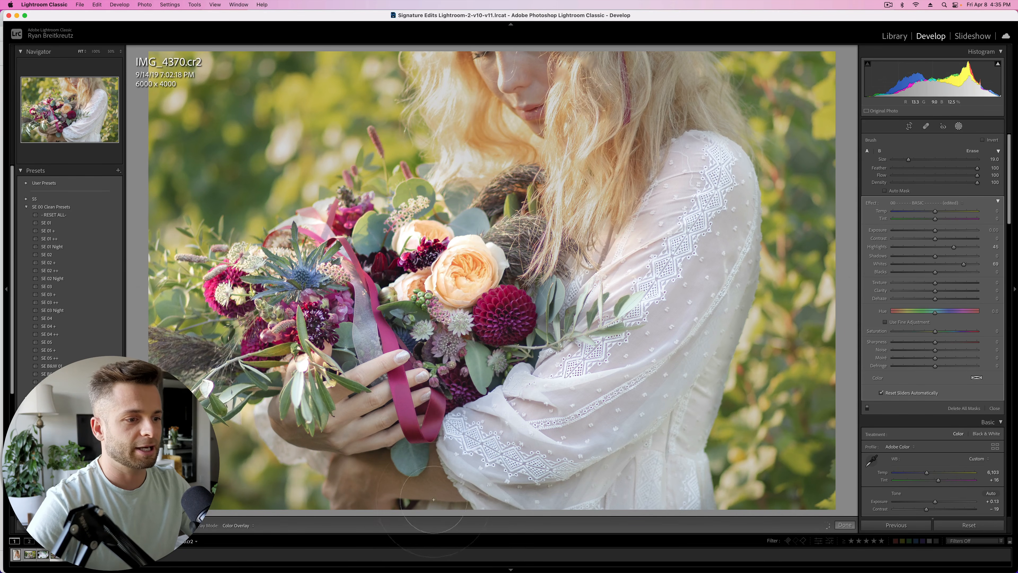
{"action": "key", "text": "h"}
{"action": "scroll", "coordinate": [694, 187], "scroll_direction": "down", "scroll_amount": 2}
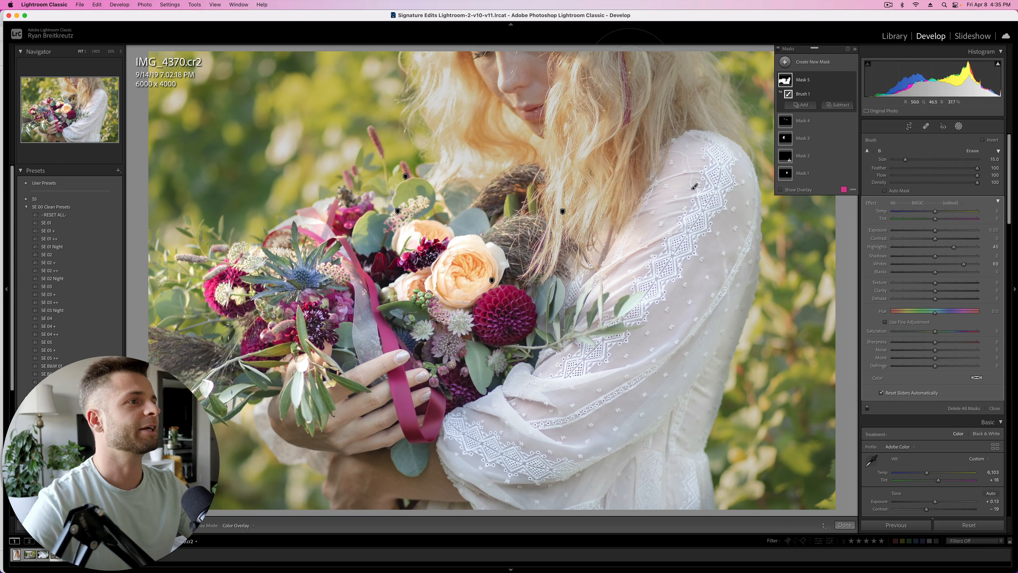
{"action": "mouse_move", "coordinate": [629, 72]}
{"action": "left_mouse_down"}
{"action": "mouse_move", "coordinate": [672, 106]}
{"action": "mouse_move", "coordinate": [670, 69]}
{"action": "mouse_move", "coordinate": [706, 130]}
{"action": "mouse_move", "coordinate": [692, 99]}
{"action": "mouse_move", "coordinate": [694, 110]}
{"action": "mouse_move", "coordinate": [654, 103]}
{"action": "mouse_move", "coordinate": [622, 57]}
{"action": "mouse_move", "coordinate": [585, 64]}
{"action": "left_mouse_up"}
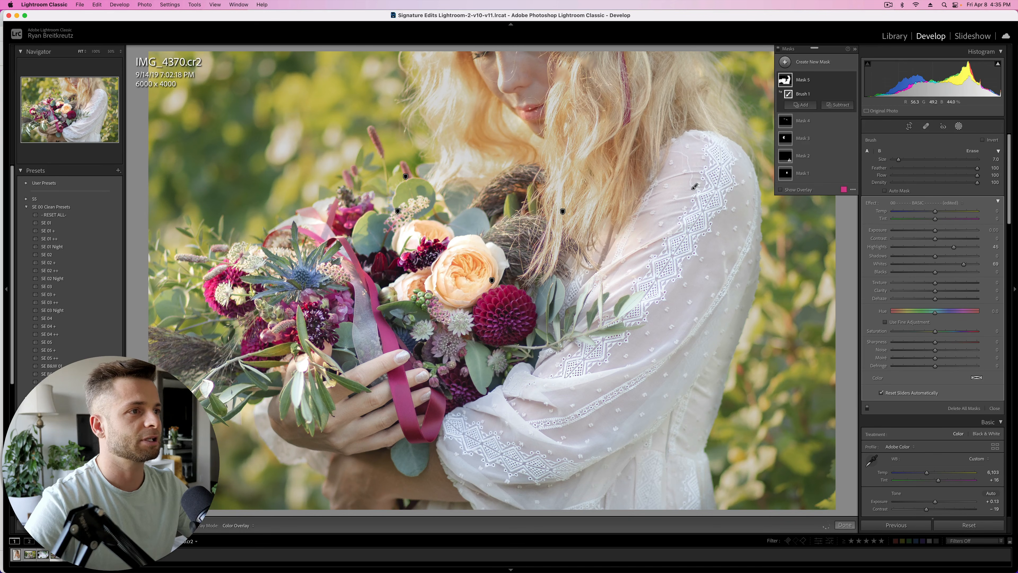
{"action": "mouse_move", "coordinate": [528, 56]}
{"action": "left_mouse_down"}
{"action": "mouse_move", "coordinate": [511, 77]}
{"action": "mouse_move", "coordinate": [507, 63]}
{"action": "left_mouse_up"}
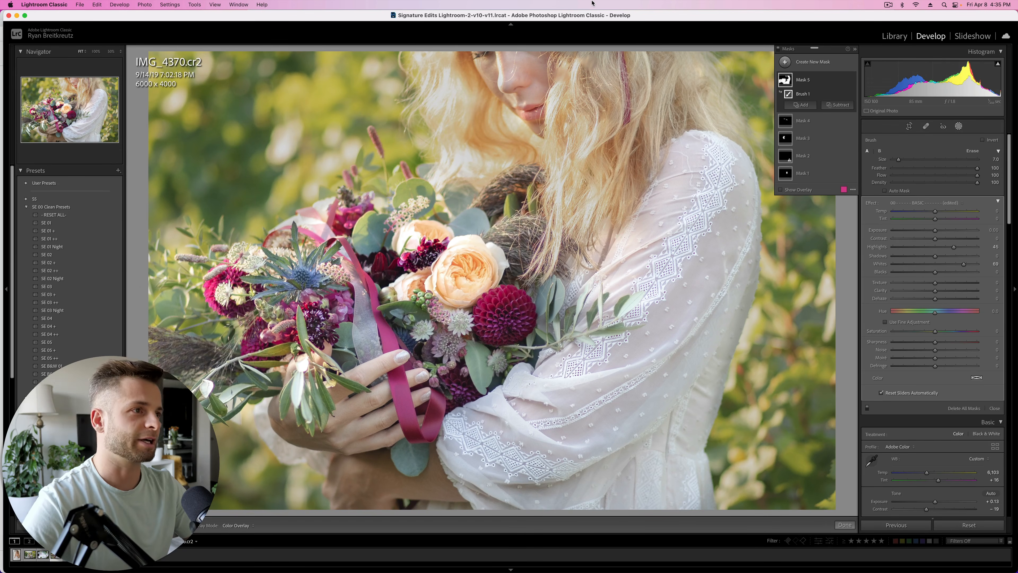
{"action": "left_click_drag", "start_coordinate": [548, 55], "coordinate": [601, 51]}
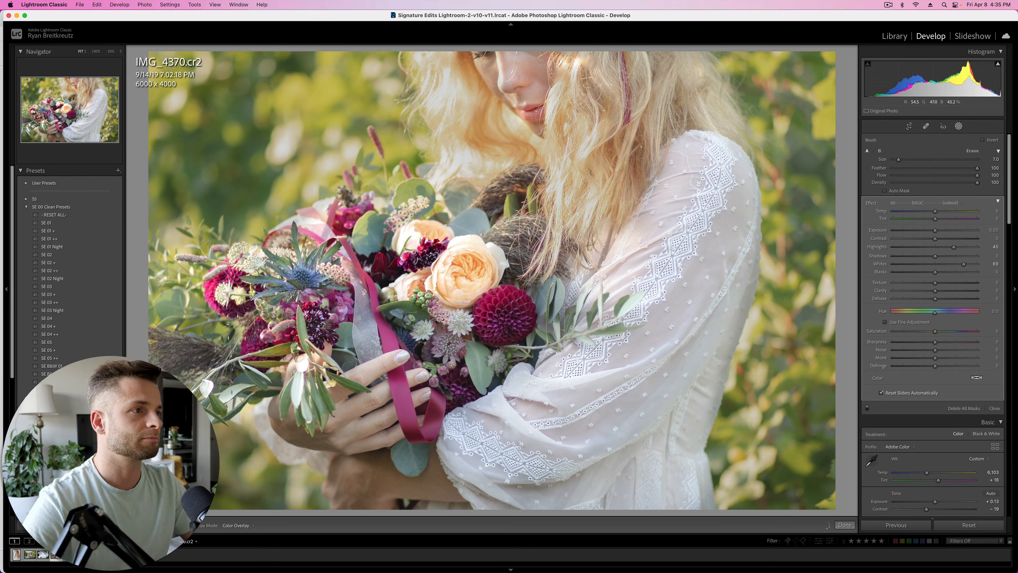
{"action": "key", "text": "shift+Return"}
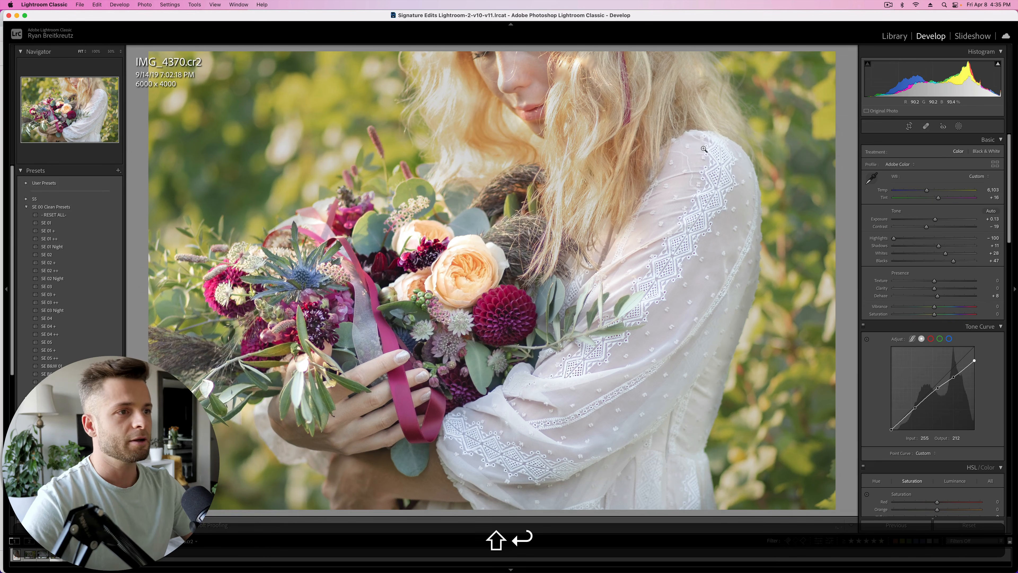
Compare the edited bouquet photo with its unedited version
{"action": "key", "text": "backslash"}
{"action": "key", "text": "backslash"}
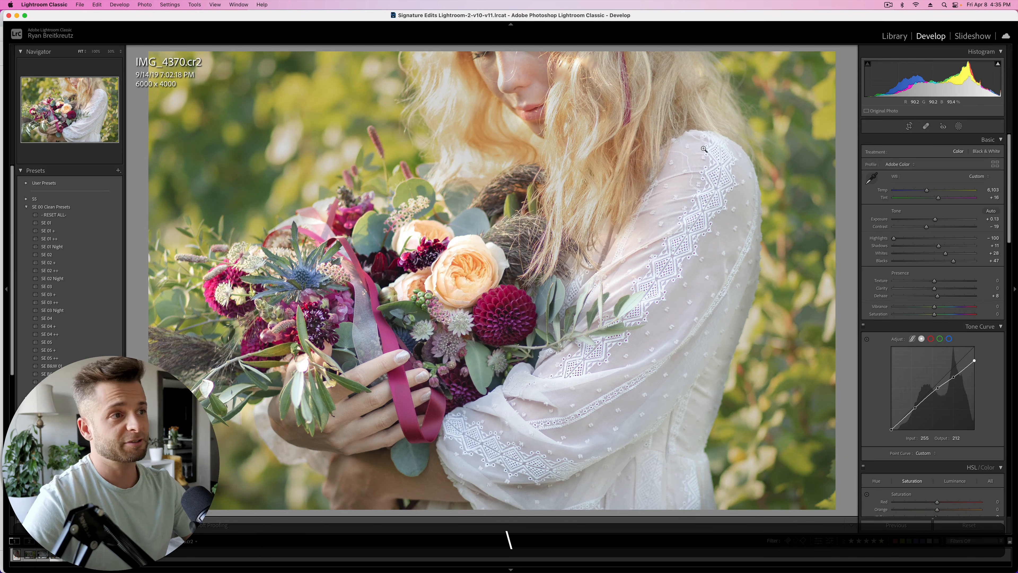
{"action": "key", "text": "backslash"}
{"action": "key", "text": "backslash"}
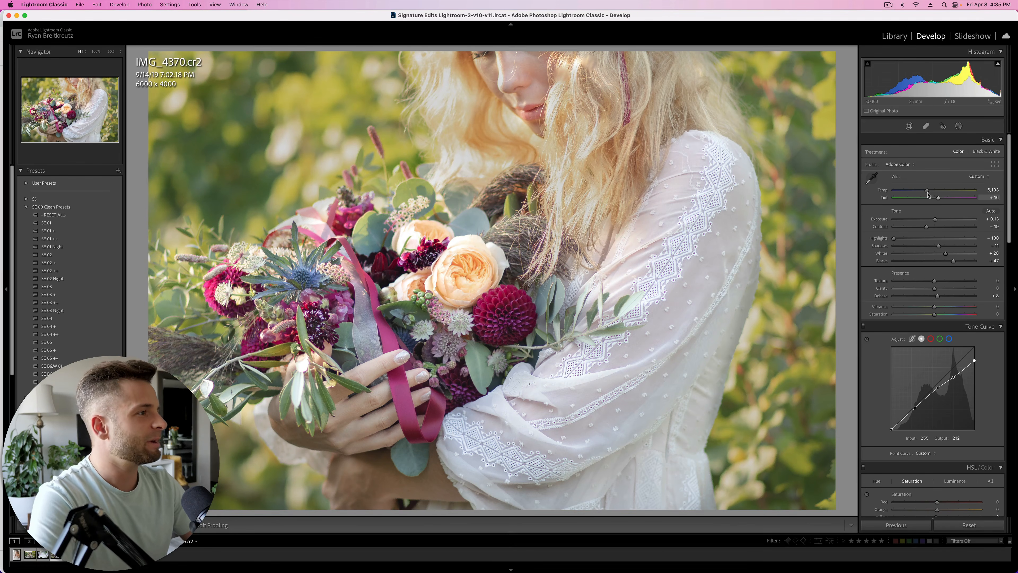
Set the white balance Temp to 5,716 and move the tone curve's upper point to input 194, output 170
{"action": "left_click_drag", "start_coordinate": [928, 191], "coordinate": [927, 191]}
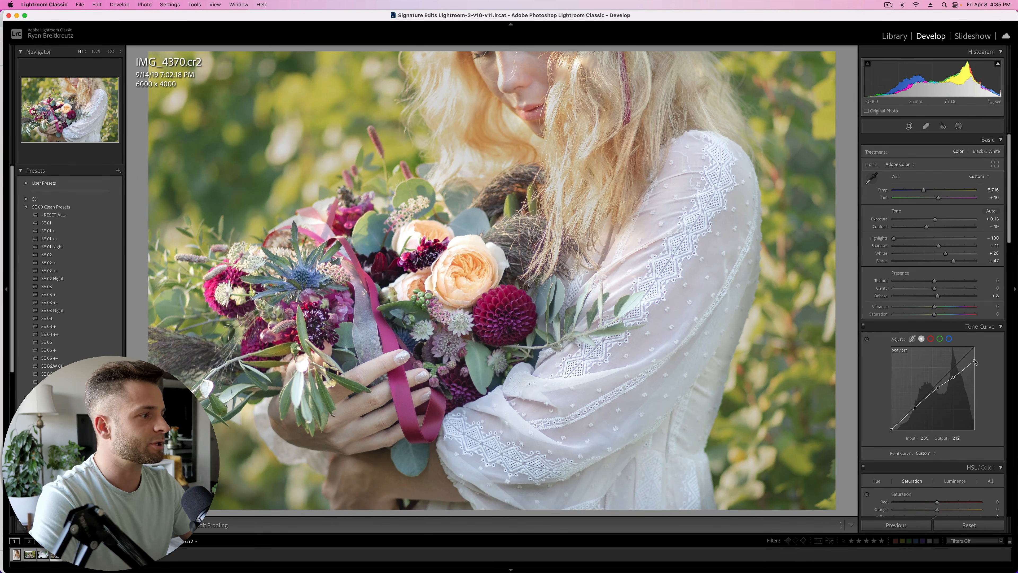
{"action": "left_click_drag", "start_coordinate": [975, 362], "coordinate": [955, 375]}
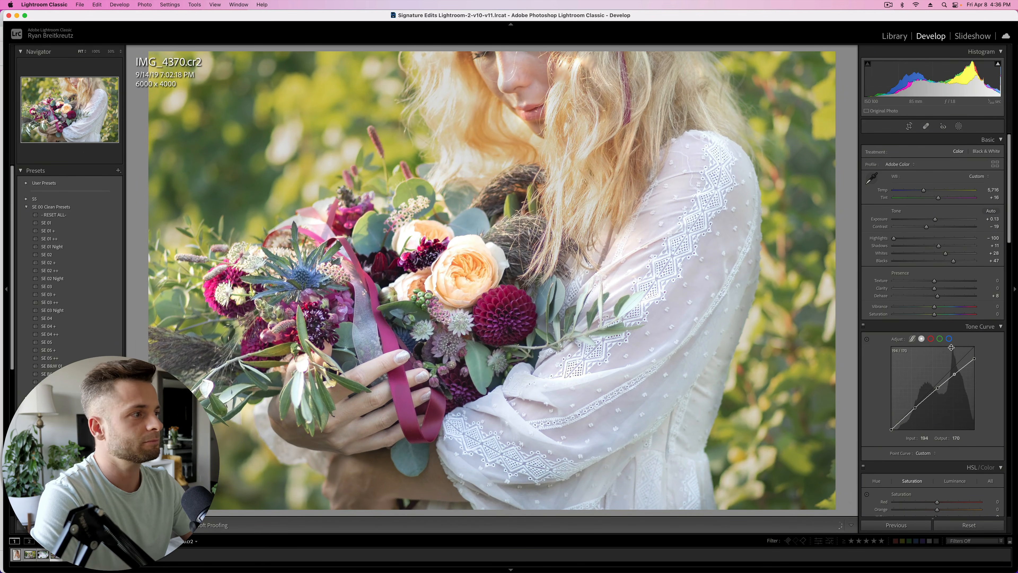
Set the Basic Whites to -60 and compare the result with the unedited photo
{"action": "left_click", "coordinate": [939, 255]}
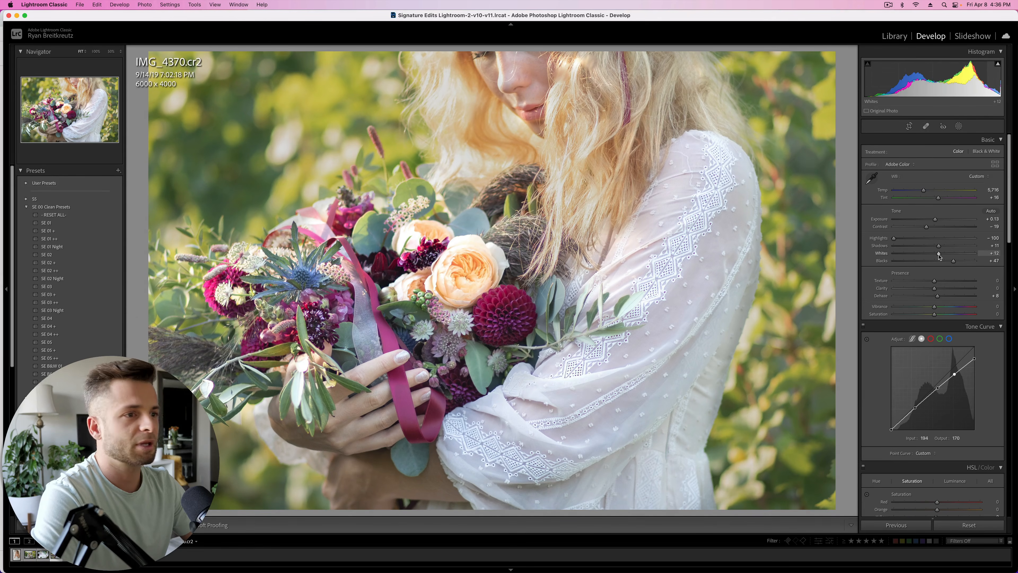
{"action": "left_click_drag", "start_coordinate": [922, 255], "coordinate": [911, 261]}
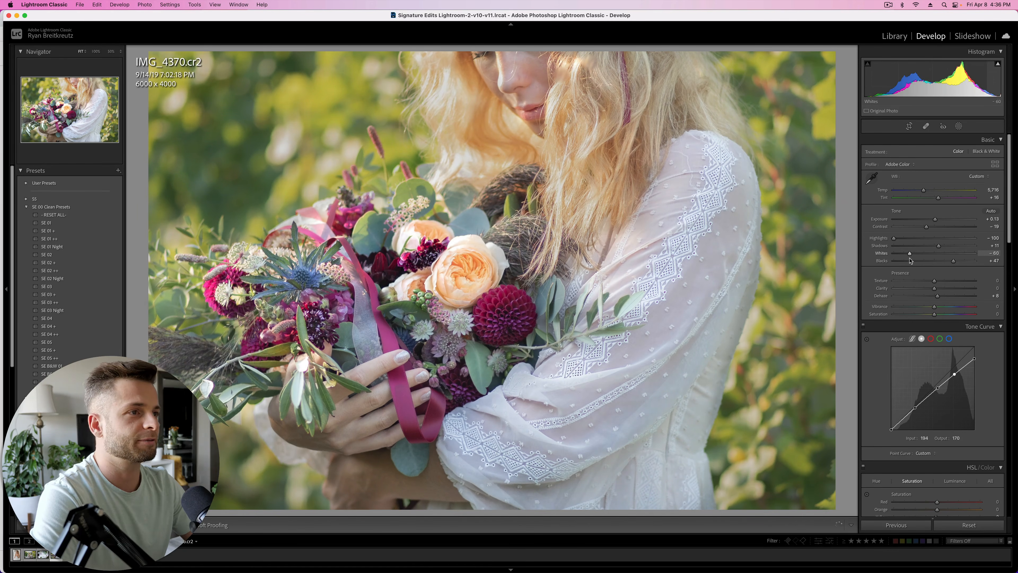
{"action": "key", "text": "backslash"}
{"action": "key", "text": "backslash"}
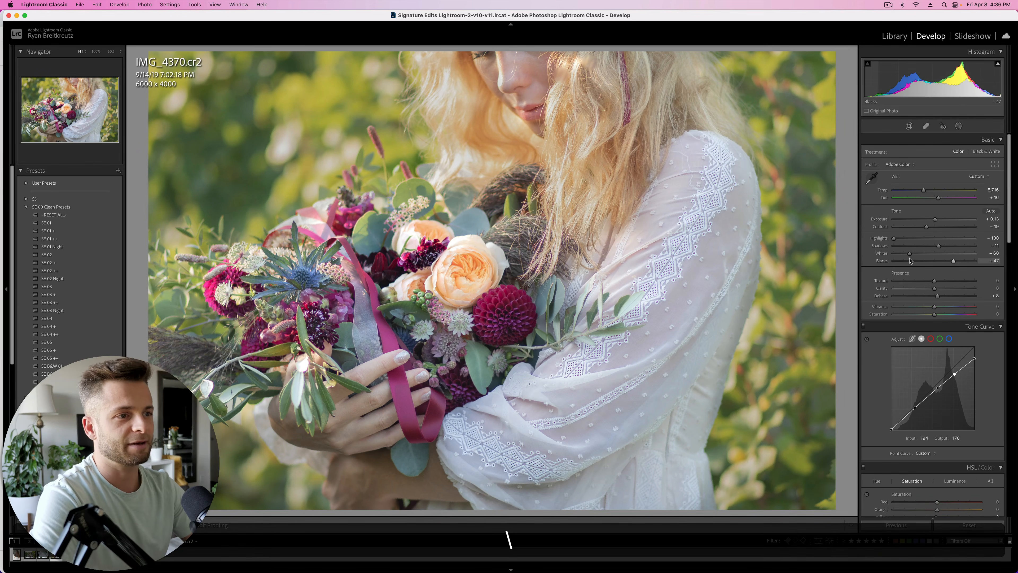
Move on to photo IMG_4442.cr2, try Exposure at -5.00 and return it to 0.00
{"action": "key", "text": "Return"}
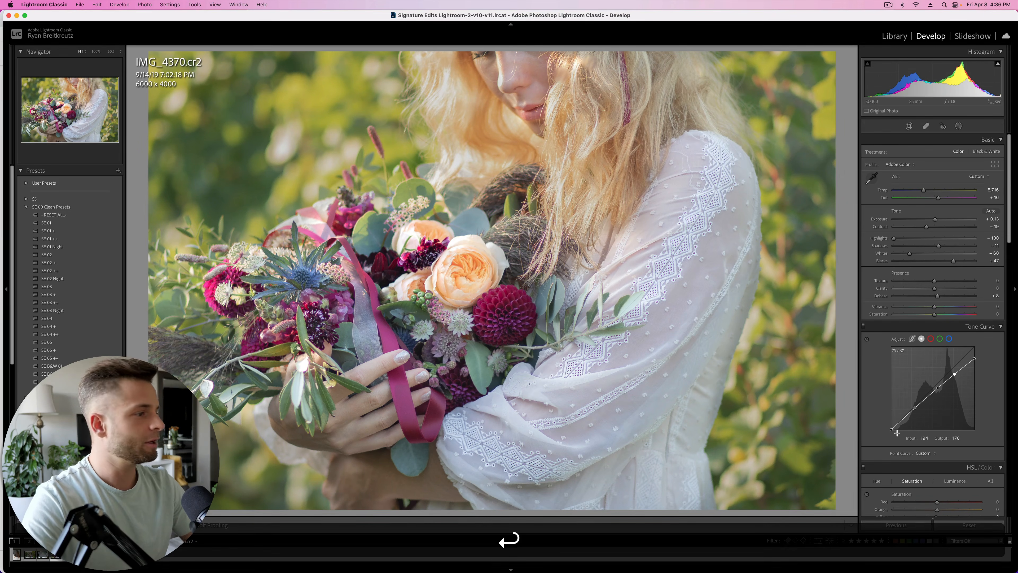
{"action": "key", "text": "Right"}
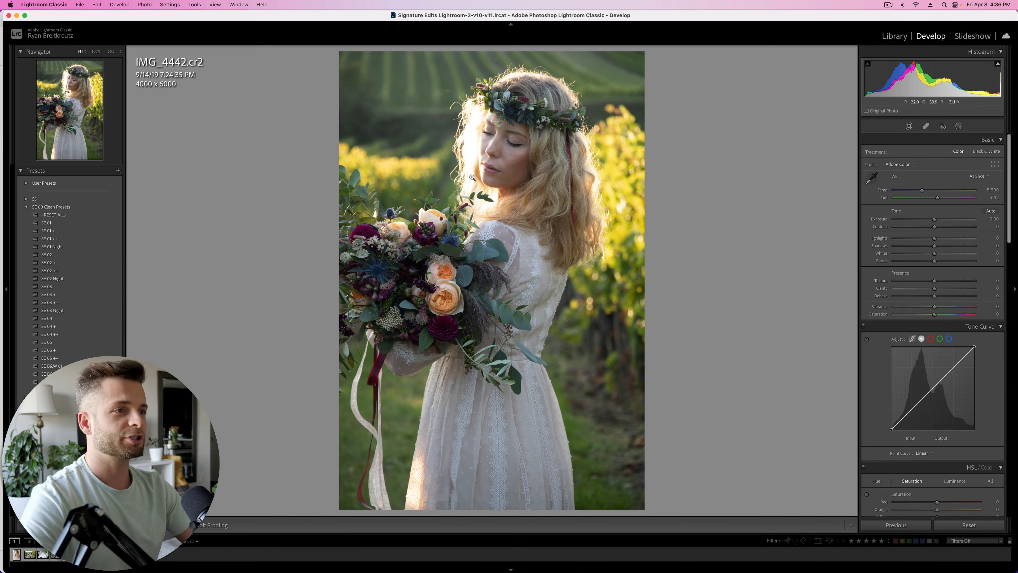
{"action": "left_click_drag", "start_coordinate": [935, 219], "coordinate": [894, 224]}
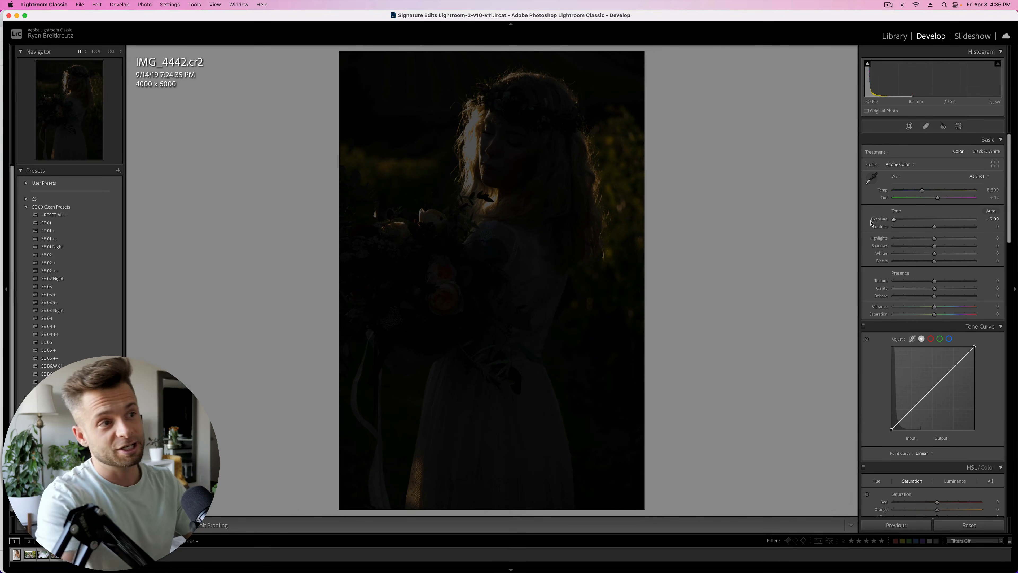
{"action": "left_click_drag", "start_coordinate": [894, 220], "coordinate": [935, 220]}
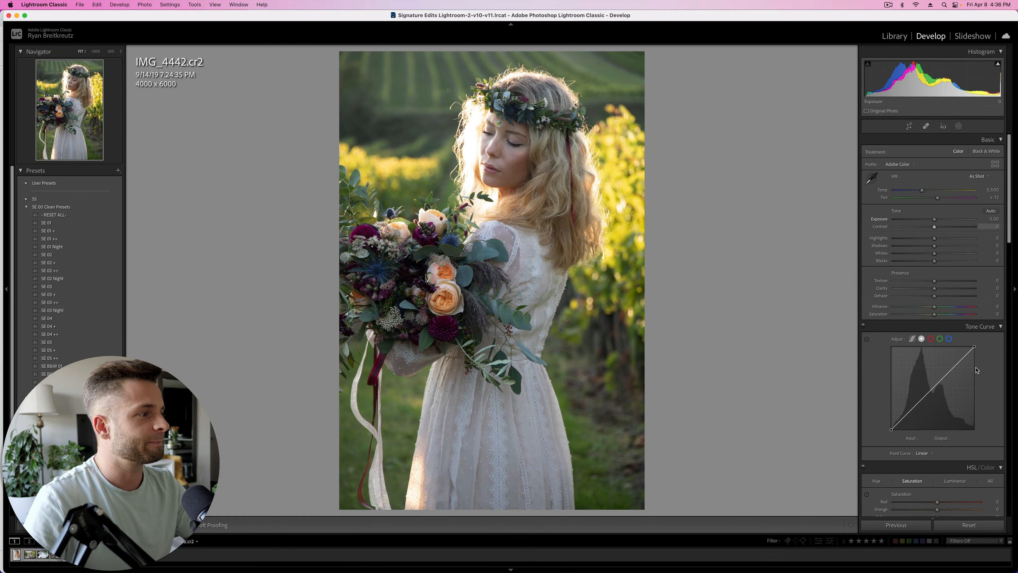
Add a highlights point to the tone curve and lower the curve's white endpoint to output 229
{"action": "left_click", "coordinate": [954, 368]}
{"action": "mouse_move", "coordinate": [974, 346]}
{"action": "left_mouse_down"}
{"action": "mouse_move", "coordinate": [979, 364]}
{"action": "mouse_move", "coordinate": [984, 351]}
{"action": "mouse_move", "coordinate": [988, 359]}
{"action": "mouse_move", "coordinate": [975, 354]}
{"action": "left_mouse_up"}
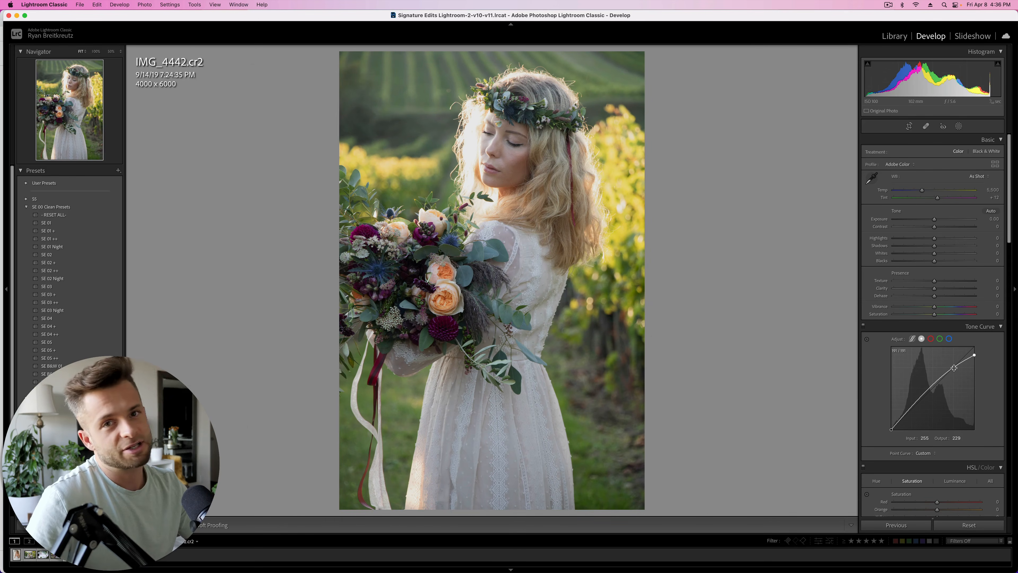
Compare the photo with the tone curve adjustment switched off and on
{"action": "left_click", "coordinate": [864, 325]}
{"action": "left_click", "coordinate": [863, 326]}
{"action": "left_click", "coordinate": [864, 325]}
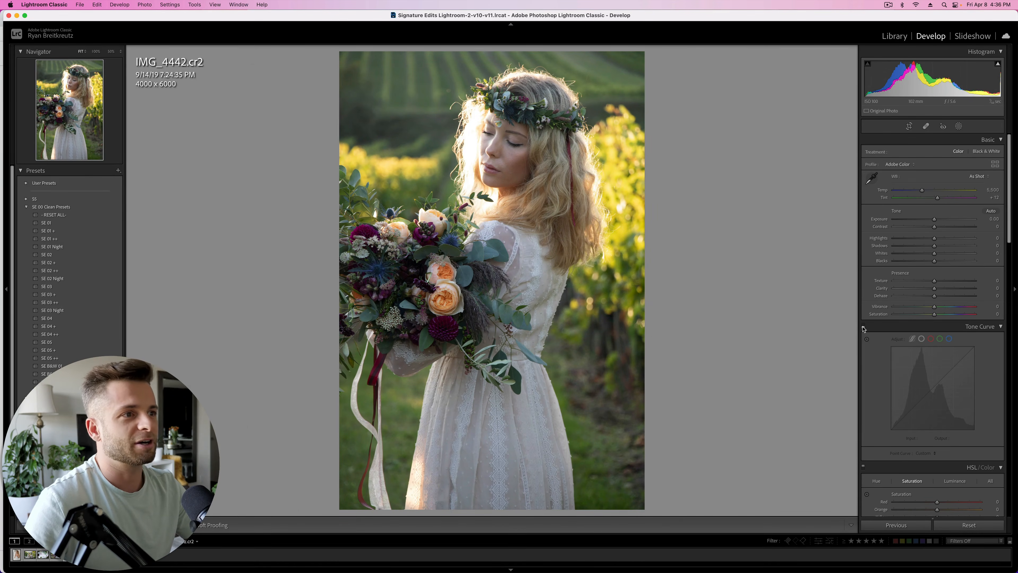
{"action": "left_click", "coordinate": [863, 326]}
{"action": "left_click", "coordinate": [863, 326]}
{"action": "left_click", "coordinate": [864, 326]}
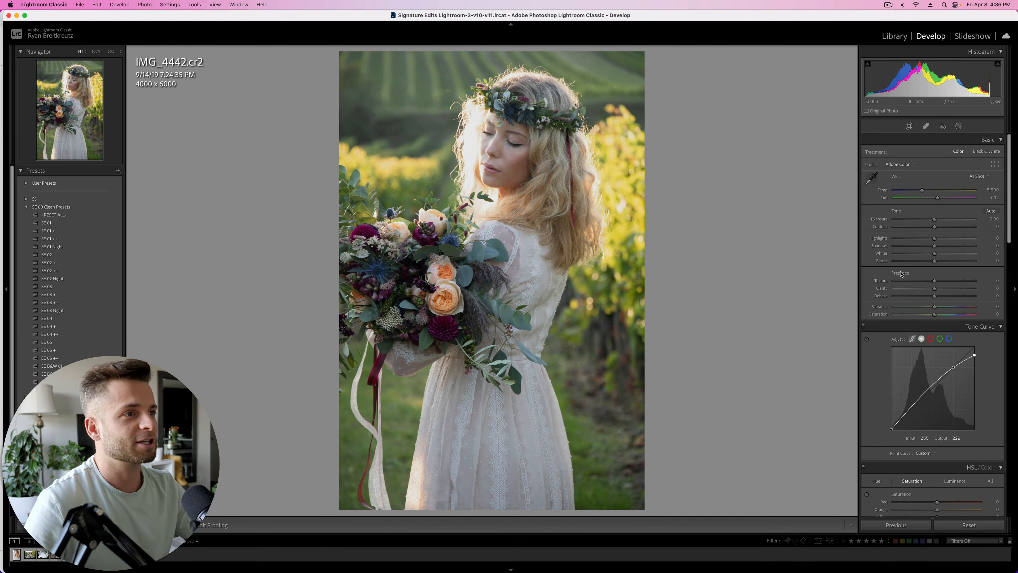
Add tone curve points at 122/125 and 54/50, set Exposure to +0.33 and move the upper curve point to 191/184
{"action": "left_click", "coordinate": [930, 389]}
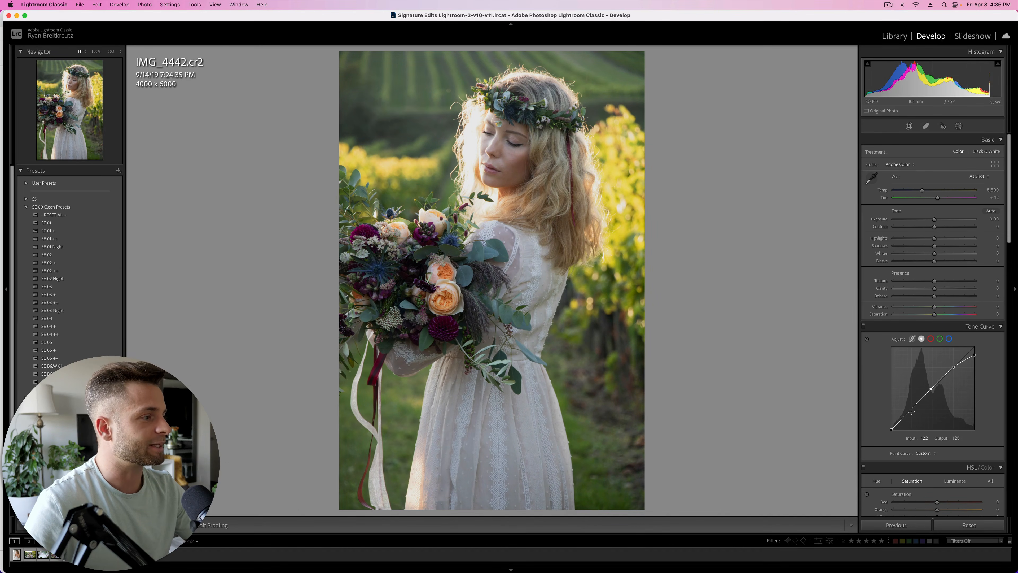
{"action": "left_click_drag", "start_coordinate": [908, 414], "coordinate": [909, 414]}
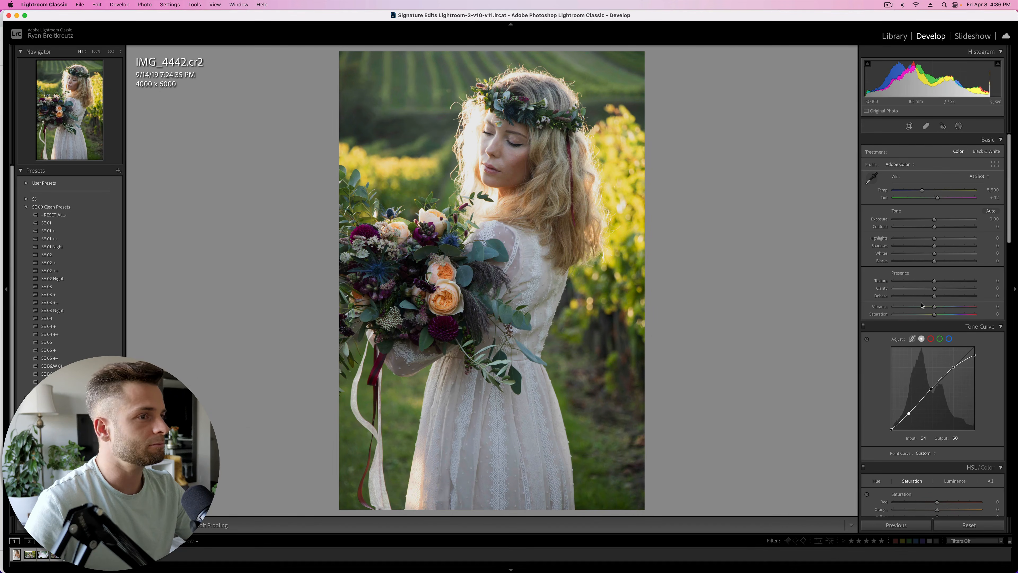
{"action": "key", "text": "shift+equal"}
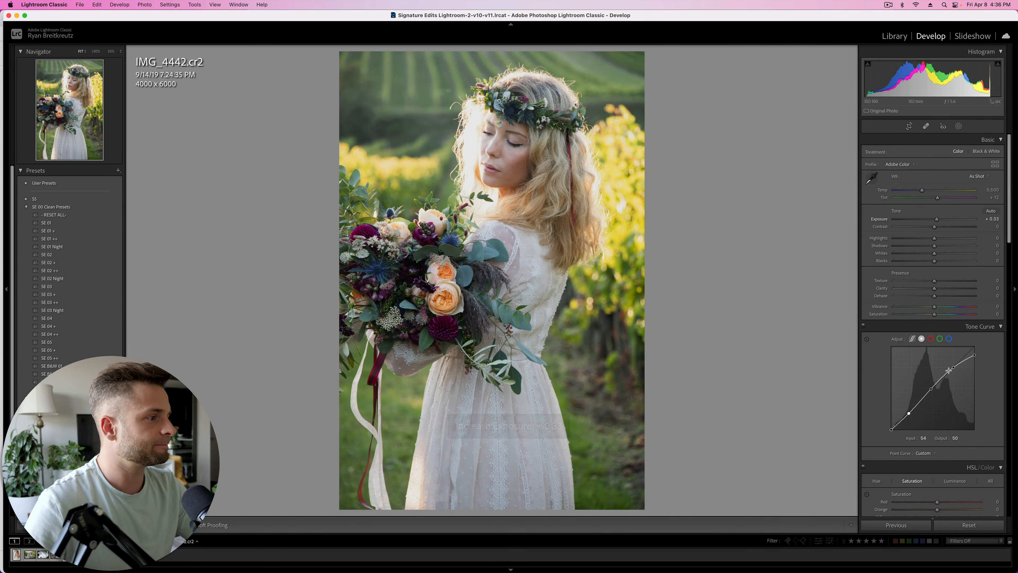
{"action": "mouse_move", "coordinate": [953, 368]}
{"action": "left_mouse_down"}
{"action": "mouse_move", "coordinate": [955, 385]}
{"action": "mouse_move", "coordinate": [955, 371]}
{"action": "left_mouse_up"}
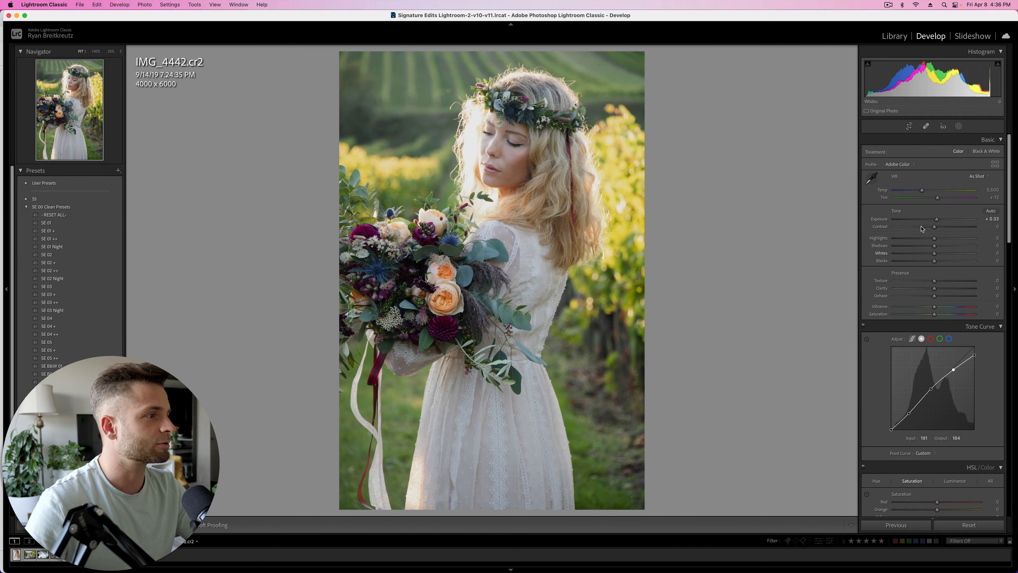
Set Highlights to -49 and Whites to -100
{"action": "mouse_move", "coordinate": [934, 239]}
{"action": "left_mouse_down"}
{"action": "mouse_move", "coordinate": [868, 240]}
{"action": "mouse_move", "coordinate": [915, 243]}
{"action": "left_mouse_up"}
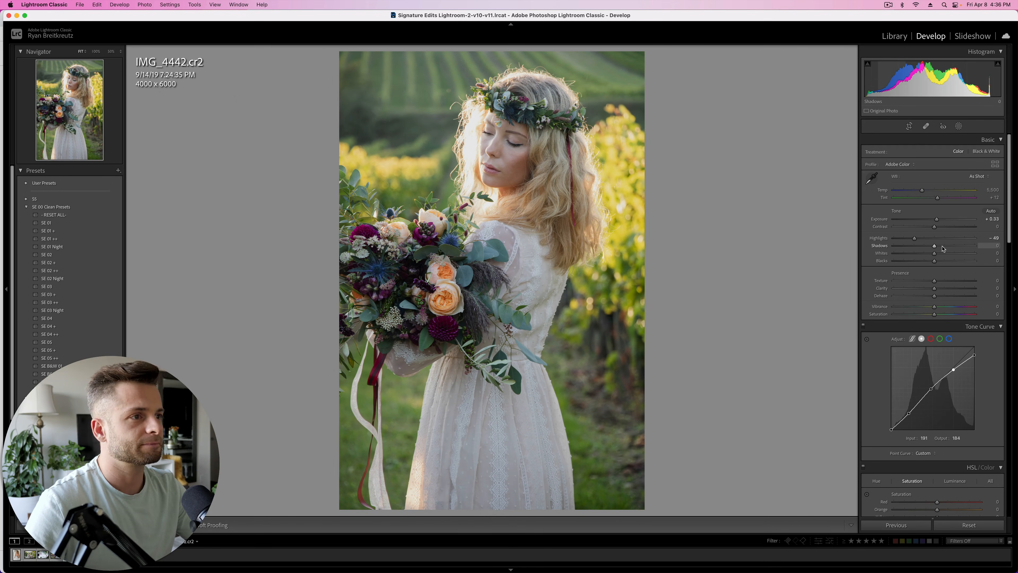
{"action": "left_click_drag", "start_coordinate": [935, 253], "coordinate": [886, 262]}
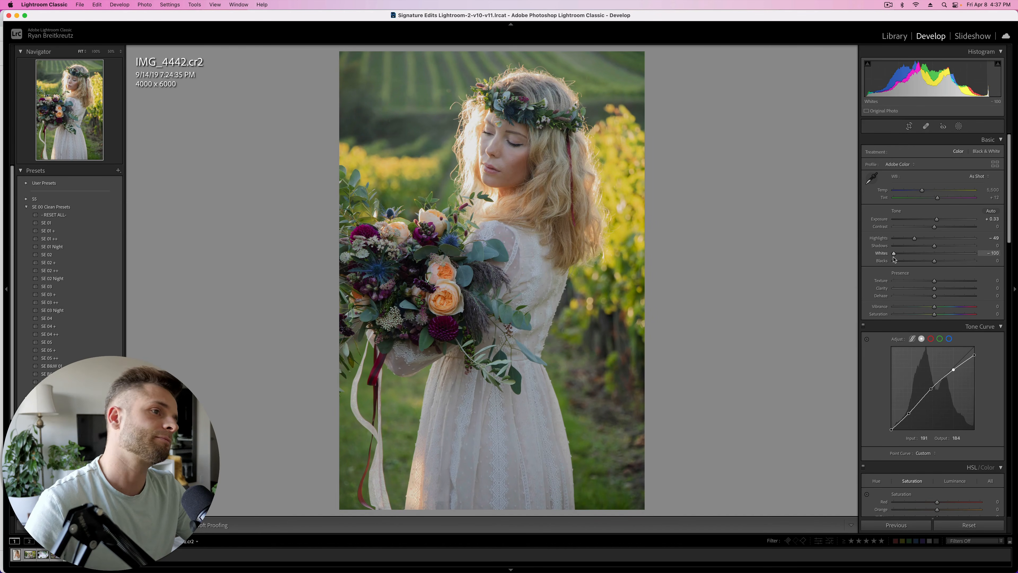
Check the tone curve's effect on the adjusted photo by disabling and re-enabling it
{"action": "left_click", "coordinate": [864, 327]}
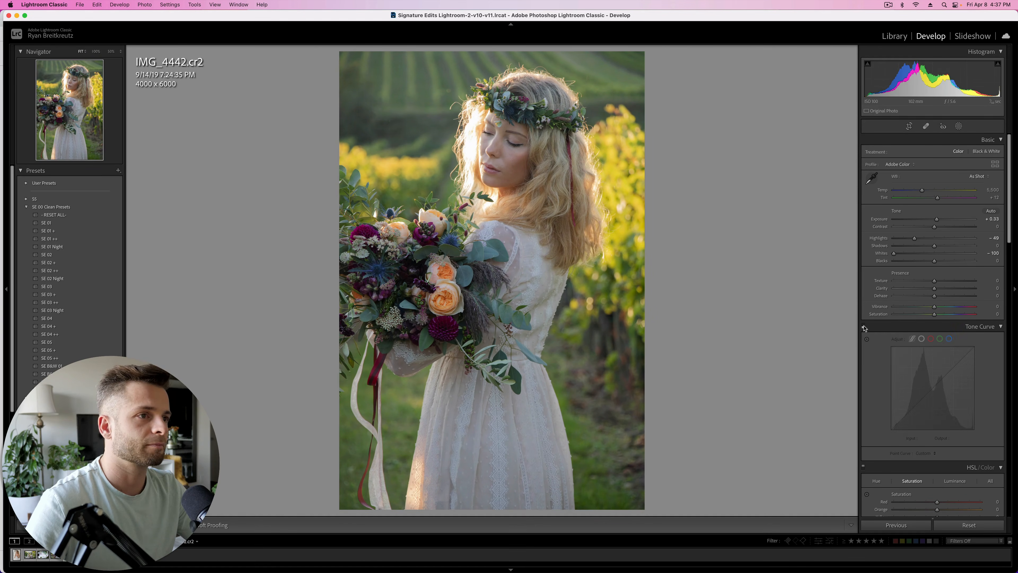
{"action": "left_click", "coordinate": [864, 327]}
{"action": "left_click", "coordinate": [864, 327]}
{"action": "left_click", "coordinate": [864, 327]}
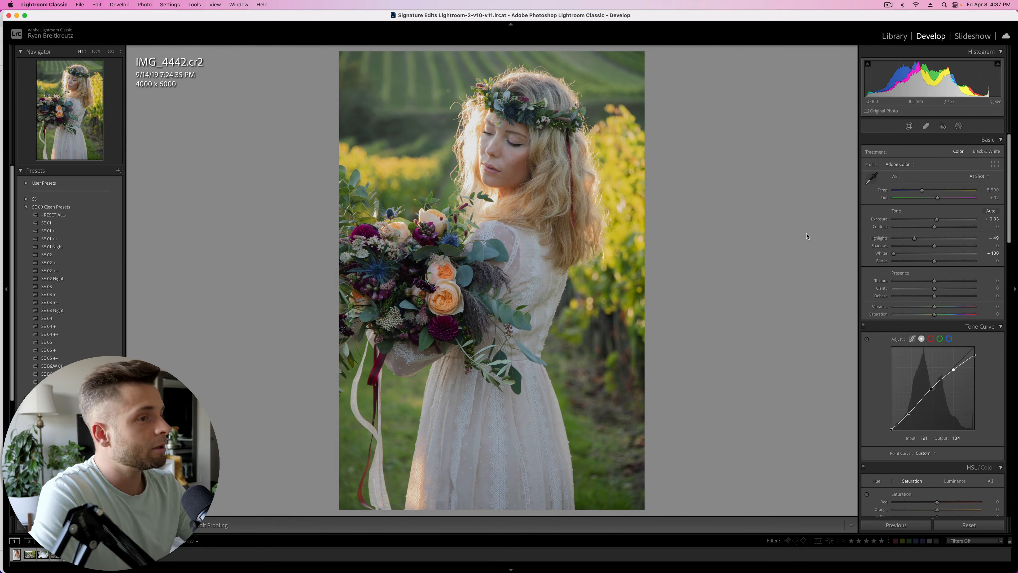
Raise the photo's Exposure to +0.63
{"action": "key", "text": "equal"}
{"action": "key", "text": "equal"}
{"action": "key", "text": "equal"}
{"action": "key", "text": "equal"}
{"action": "key", "text": "minus"}
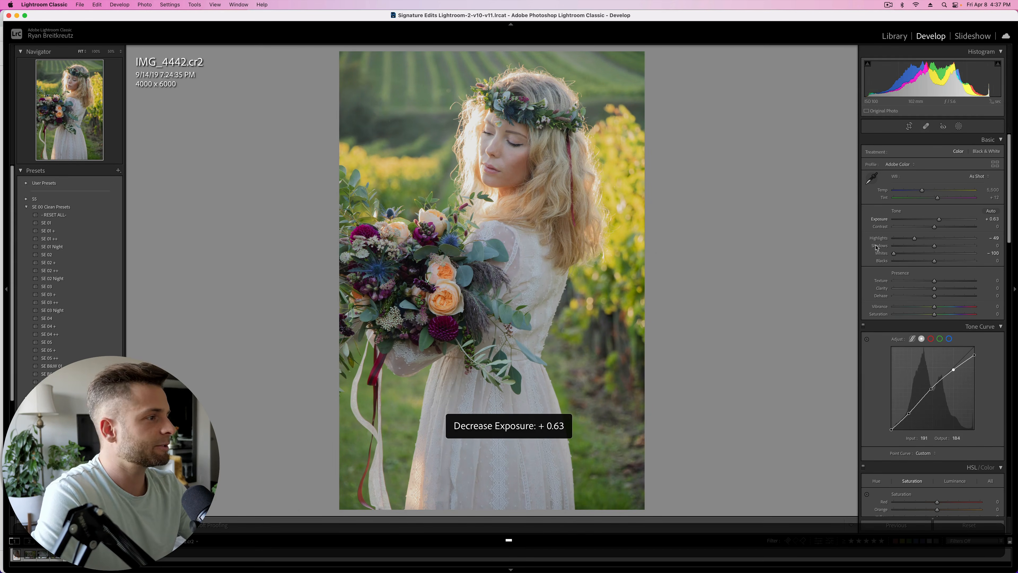
Set the photo's Blacks to -31 to deepen the darkest tones
{"action": "mouse_move", "coordinate": [935, 261]}
{"action": "left_mouse_down"}
{"action": "mouse_move", "coordinate": [905, 263]}
{"action": "mouse_move", "coordinate": [918, 265]}
{"action": "left_mouse_up"}
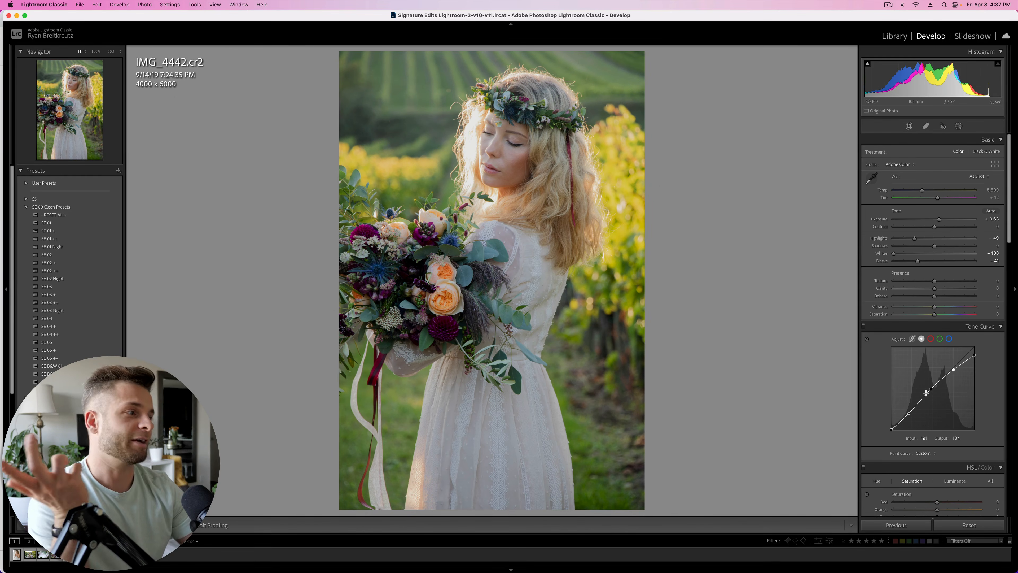
{"action": "double_click", "coordinate": [919, 262]}
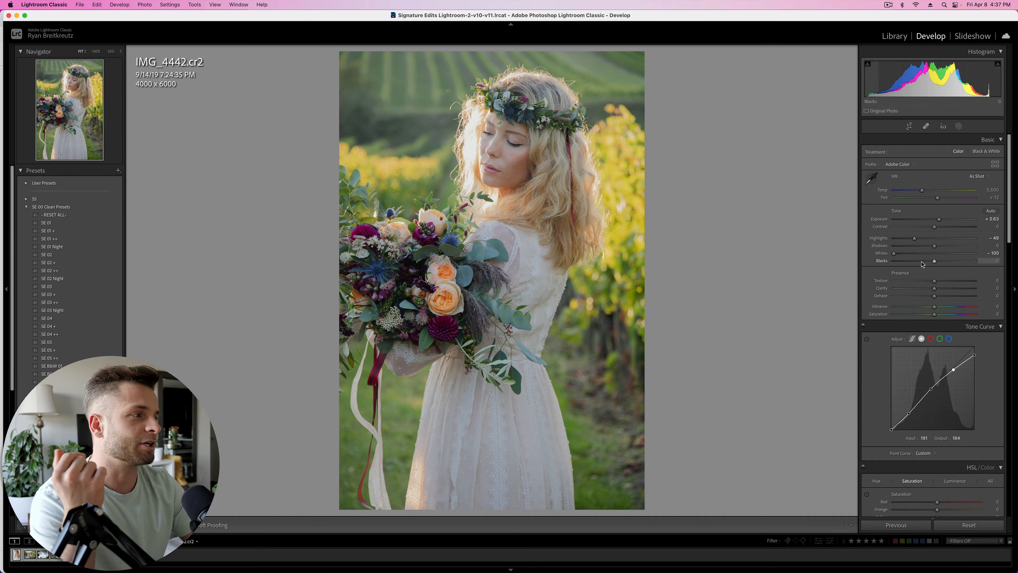
{"action": "left_click", "coordinate": [922, 261]}
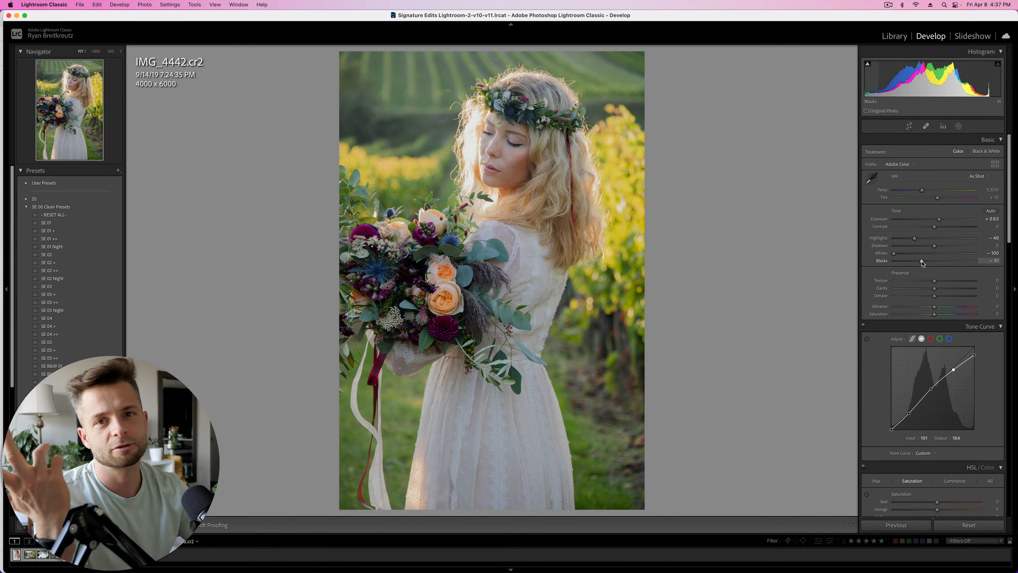
Lower the shadow point of the tone curve to 54/47 and set the white balance Temp to 5,720
{"action": "left_click_drag", "start_coordinate": [908, 414], "coordinate": [909, 416]}
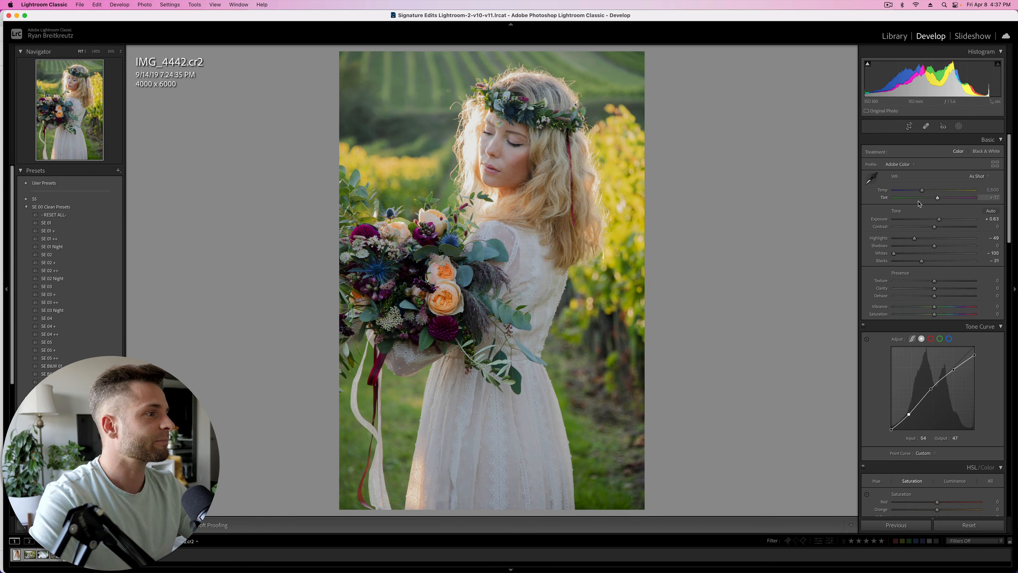
{"action": "left_click_drag", "start_coordinate": [922, 190], "coordinate": [924, 192]}
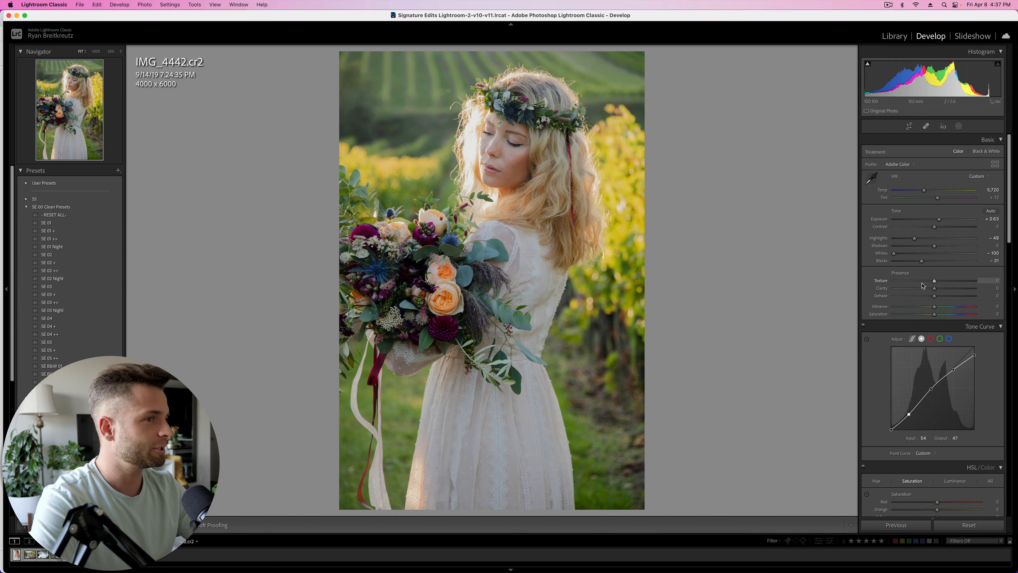
Create a Select Subject mask, invert it to cover the background, and reduce the mask's Saturation
{"action": "left_click", "coordinate": [959, 126]}
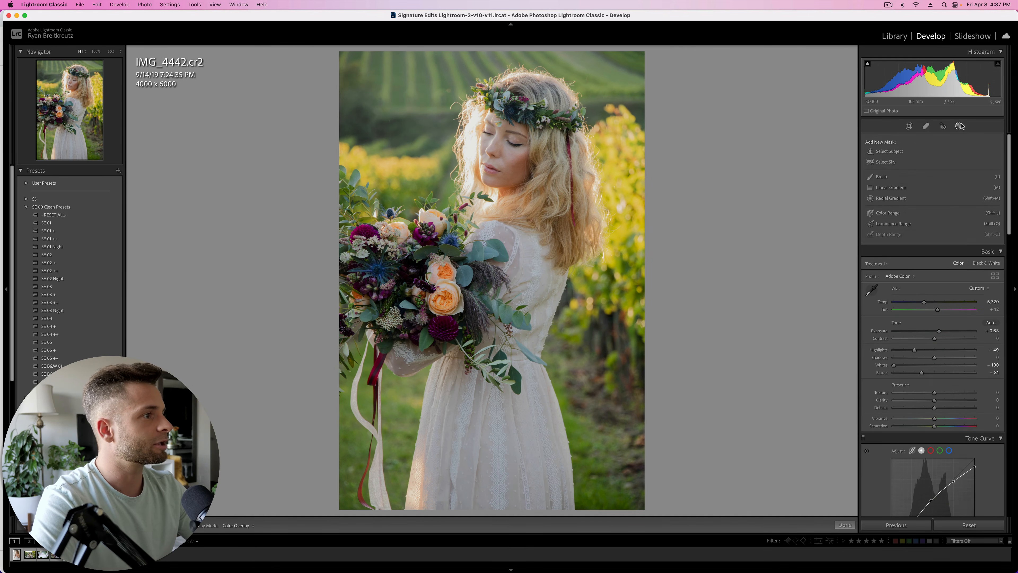
{"action": "left_click", "coordinate": [894, 154]}
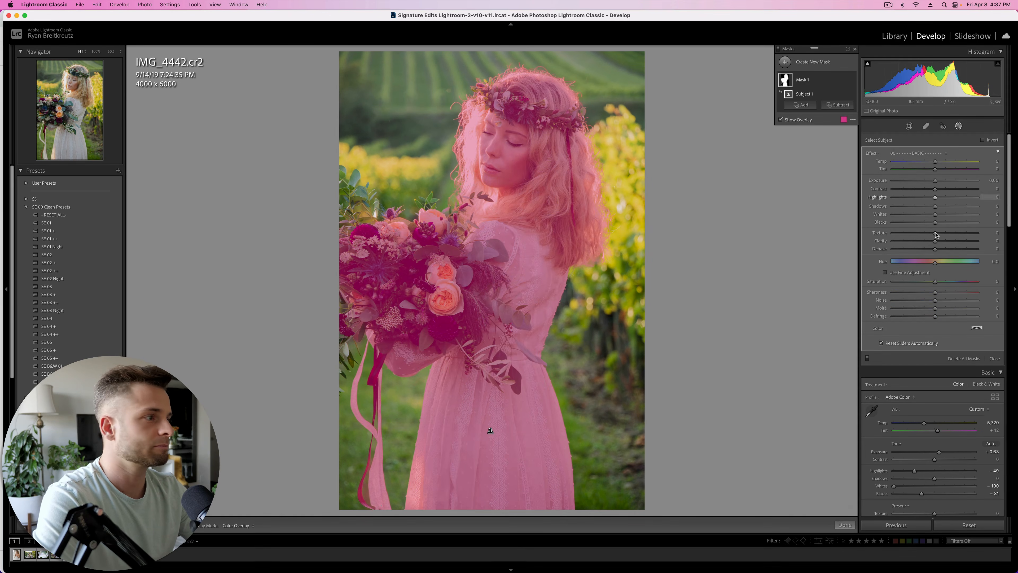
{"action": "key", "text": "apostrophe"}
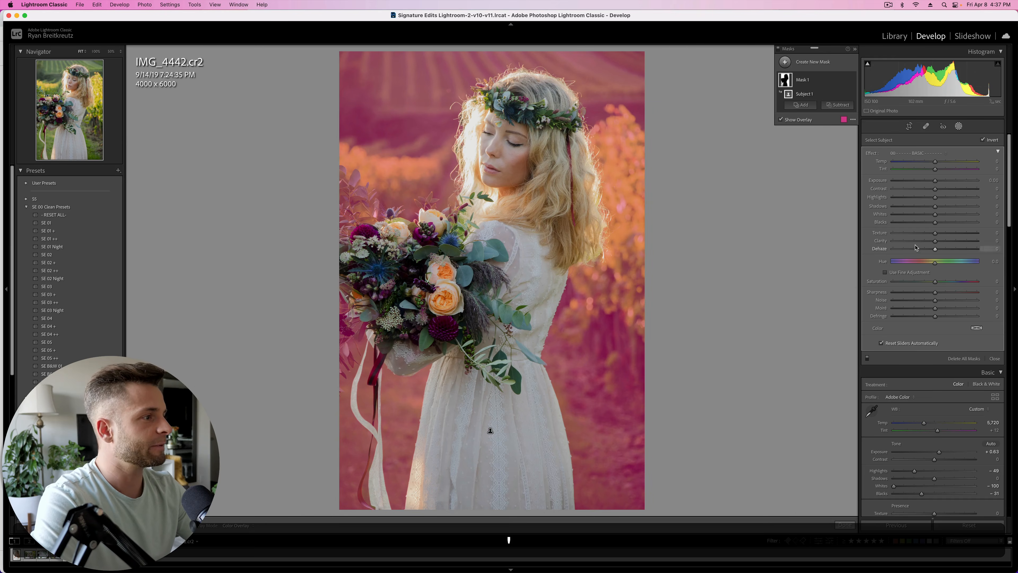
{"action": "left_click", "coordinate": [925, 282]}
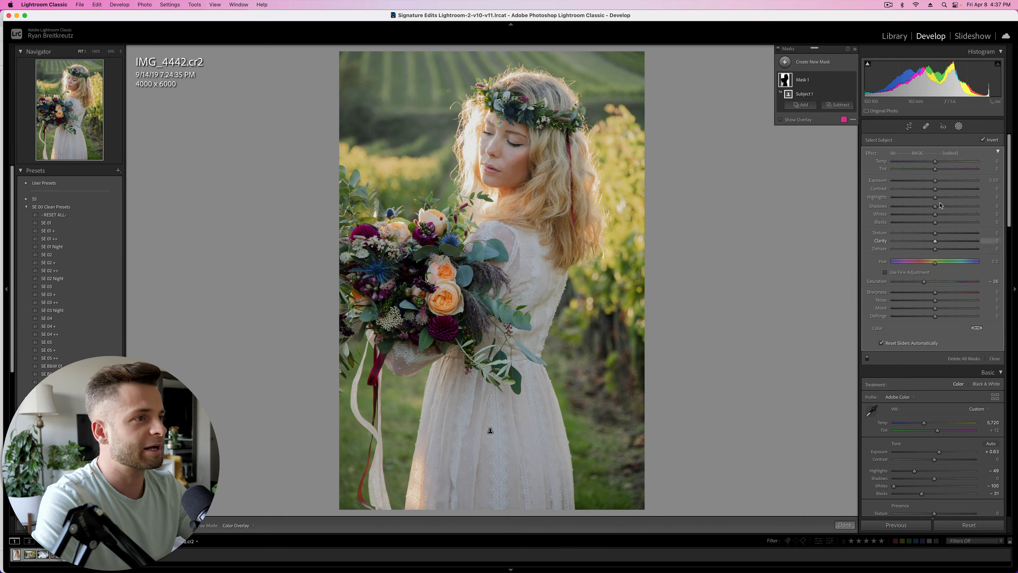
{"action": "left_click_drag", "start_coordinate": [930, 183], "coordinate": [965, 193]}
{"action": "double_click", "coordinate": [932, 182]}
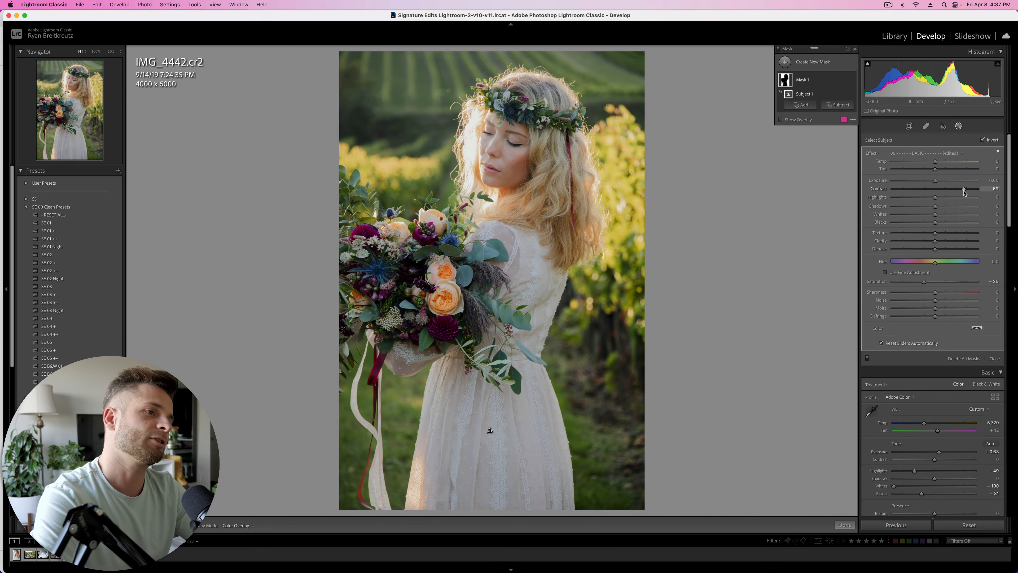
{"action": "double_click", "coordinate": [965, 192]}
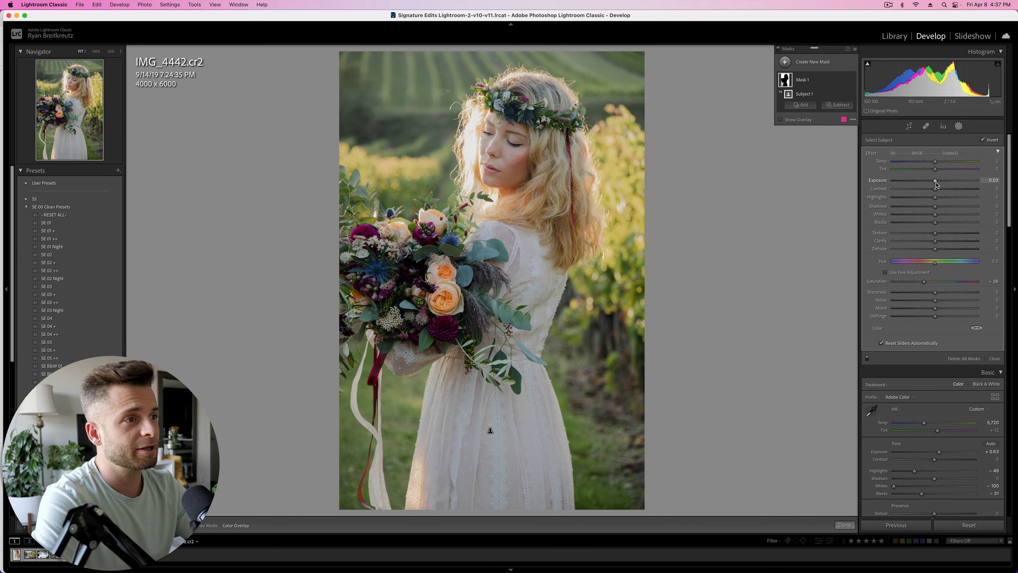
Soften the background mask with Texture at -12 and slightly reduced Clarity, and raise its Highlights and Whites
{"action": "left_click_drag", "start_coordinate": [937, 183], "coordinate": [943, 184]}
{"action": "mouse_move", "coordinate": [936, 234]}
{"action": "left_mouse_down"}
{"action": "mouse_move", "coordinate": [907, 249]}
{"action": "mouse_move", "coordinate": [931, 250]}
{"action": "mouse_move", "coordinate": [930, 234]}
{"action": "left_mouse_up"}
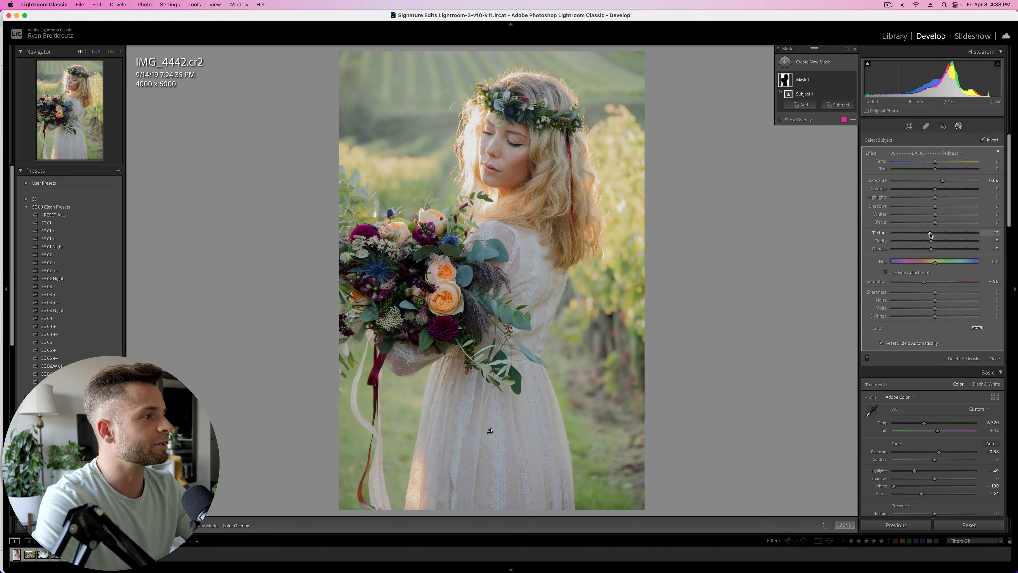
{"action": "mouse_move", "coordinate": [942, 180]}
{"action": "left_mouse_down"}
{"action": "mouse_move", "coordinate": [945, 214]}
{"action": "mouse_move", "coordinate": [946, 197]}
{"action": "left_mouse_up"}
{"action": "double_click", "coordinate": [936, 180]}
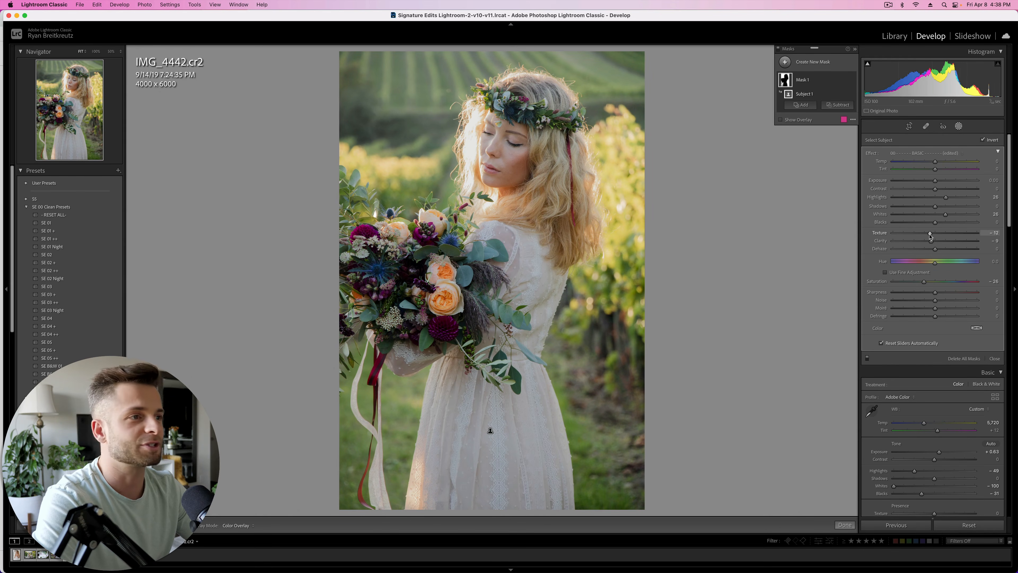
Set the background mask's Blacks to -24, Shadows to -6 and Saturation to -24
{"action": "left_click", "coordinate": [925, 222]}
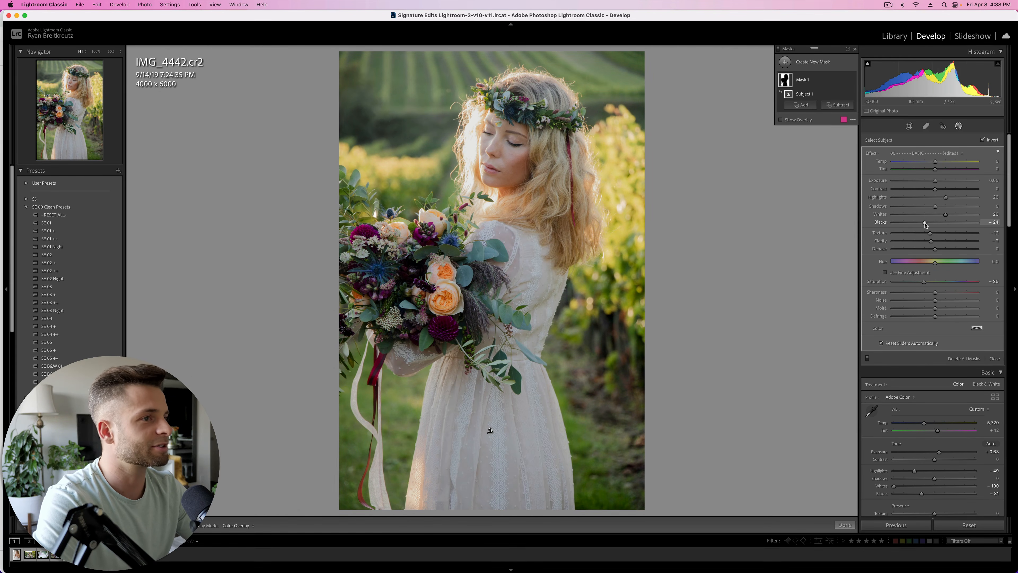
{"action": "left_click", "coordinate": [926, 206]}
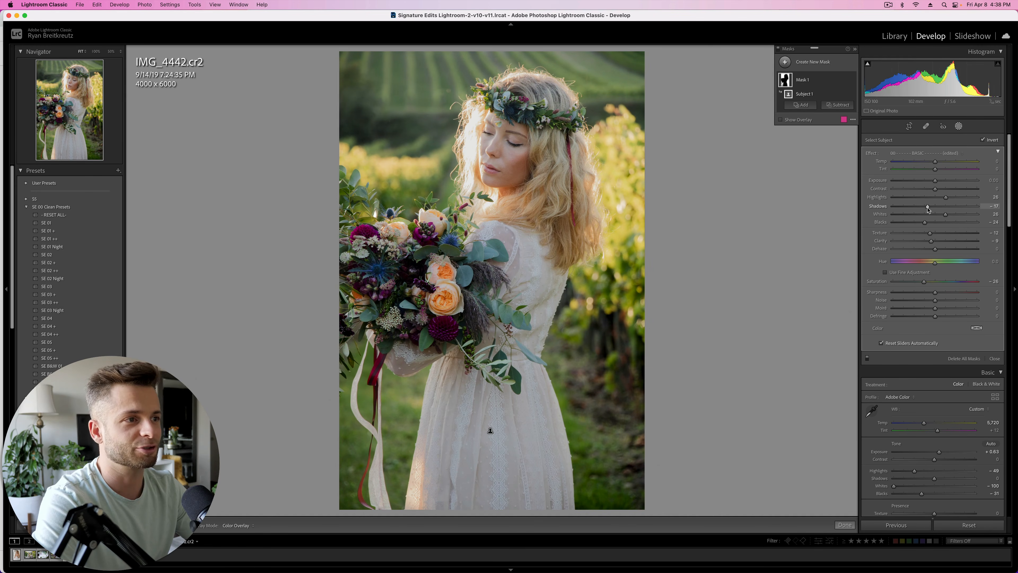
{"action": "key", "text": "BackSpace"}
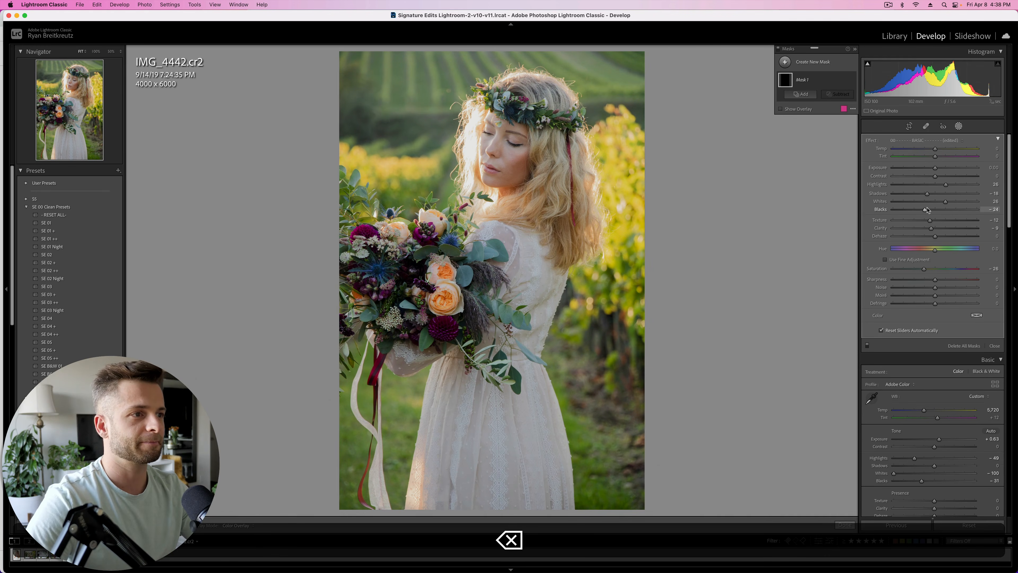
{"action": "key", "text": "super+z"}
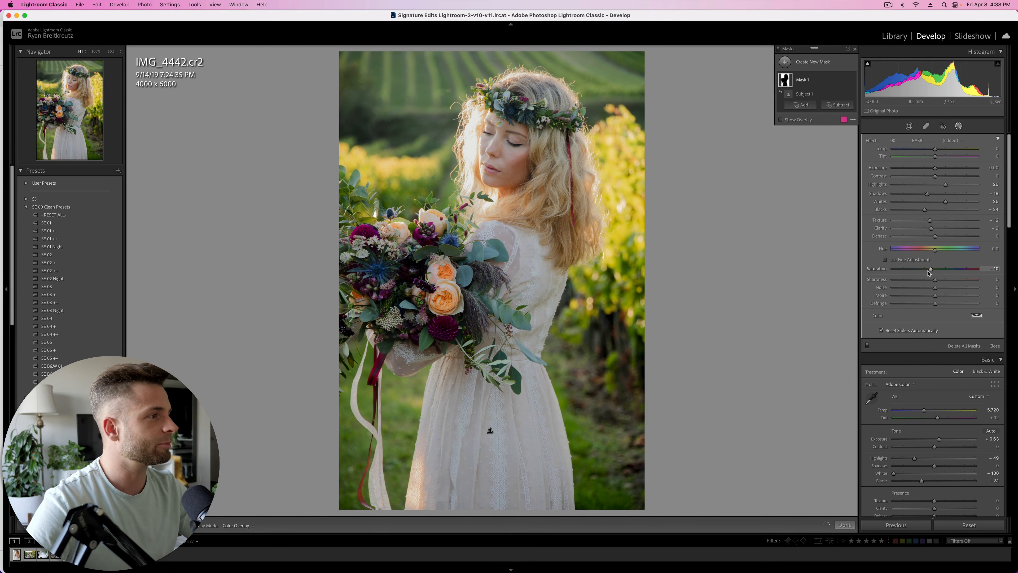
{"action": "left_click_drag", "start_coordinate": [931, 273], "coordinate": [932, 273]}
{"action": "left_click", "coordinate": [932, 194]}
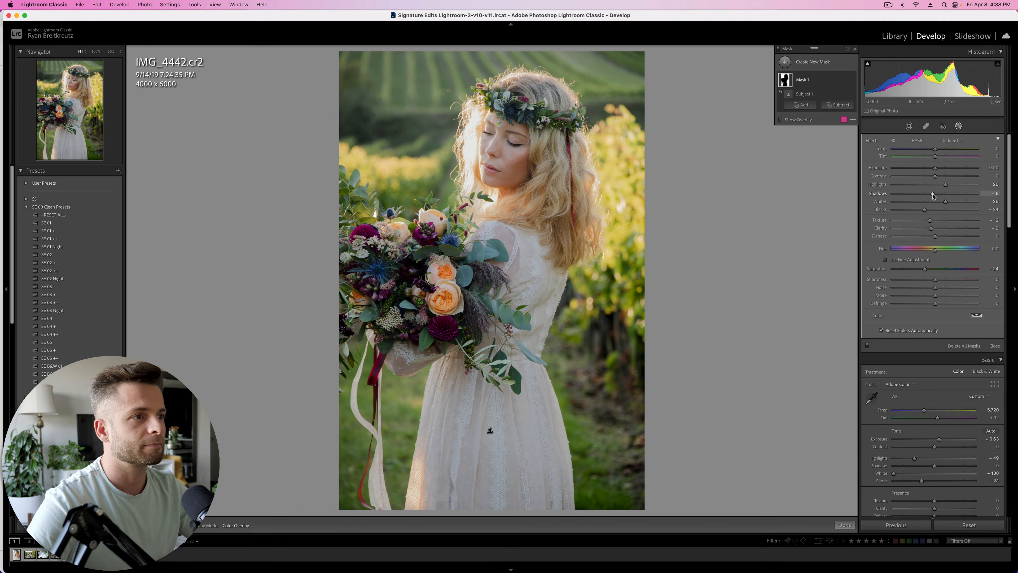
Finish masking and lower the photo's overall Exposure to +0.53
{"action": "key", "text": "Return"}
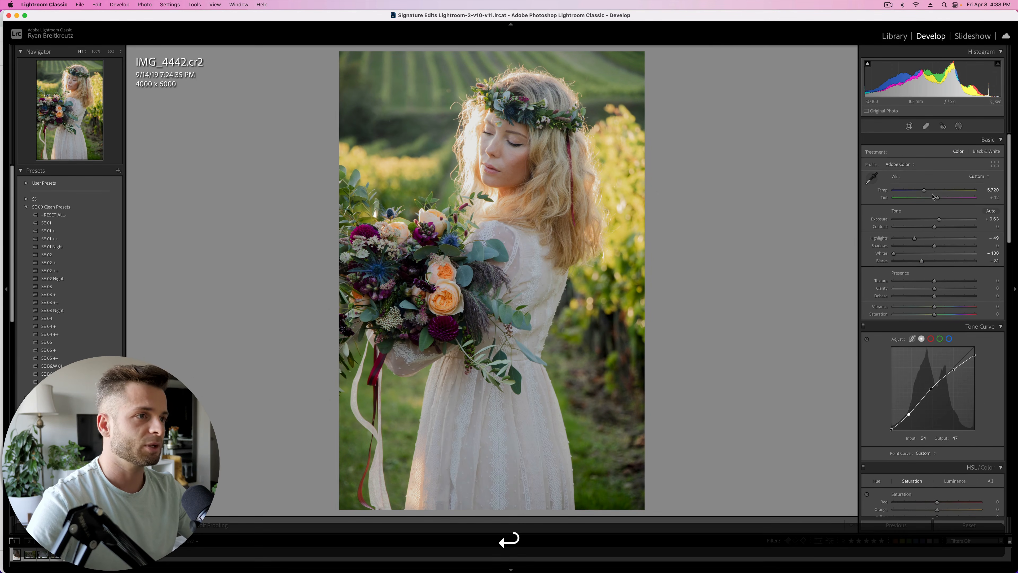
{"action": "key", "text": "minus"}
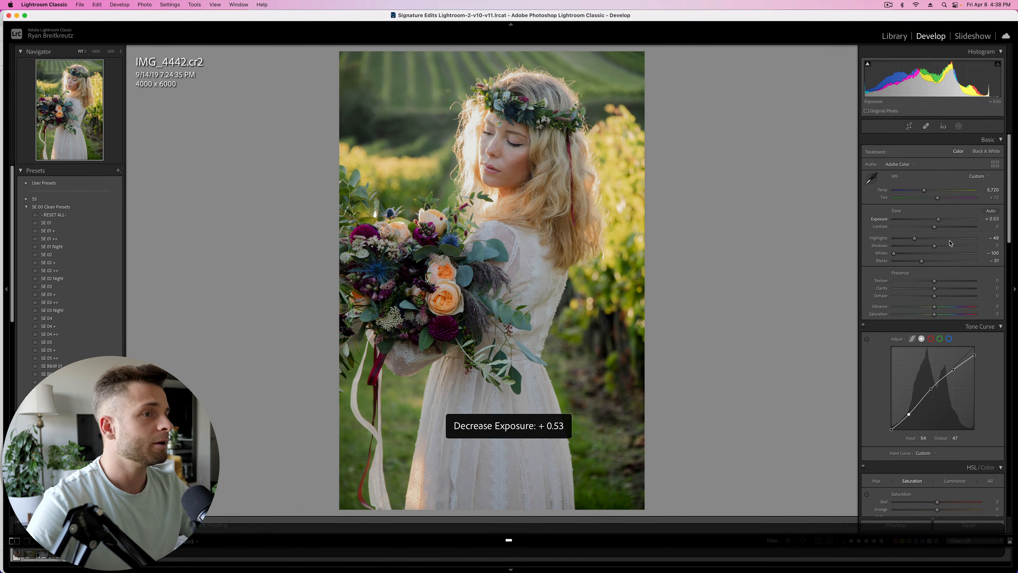
Reduce the Yellow saturation in the HSL adjustments and raise the Green saturation
{"action": "scroll", "coordinate": [952, 289], "scroll_direction": "down", "scroll_amount": 5}
{"action": "scroll", "coordinate": [952, 289], "scroll_direction": "down", "scroll_amount": 4}
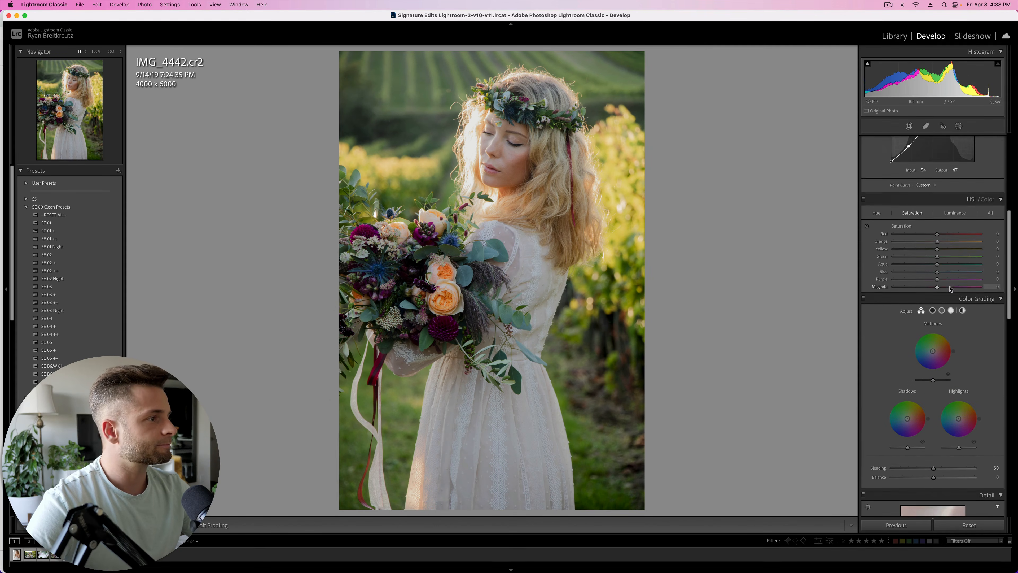
{"action": "left_click", "coordinate": [923, 246]}
{"action": "left_click", "coordinate": [924, 253]}
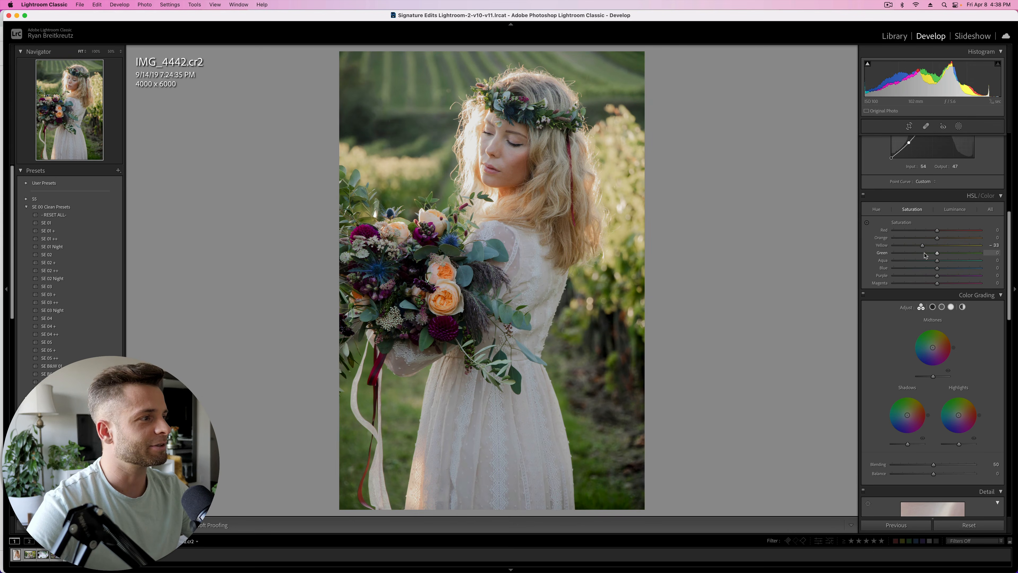
{"action": "left_click", "coordinate": [929, 253]}
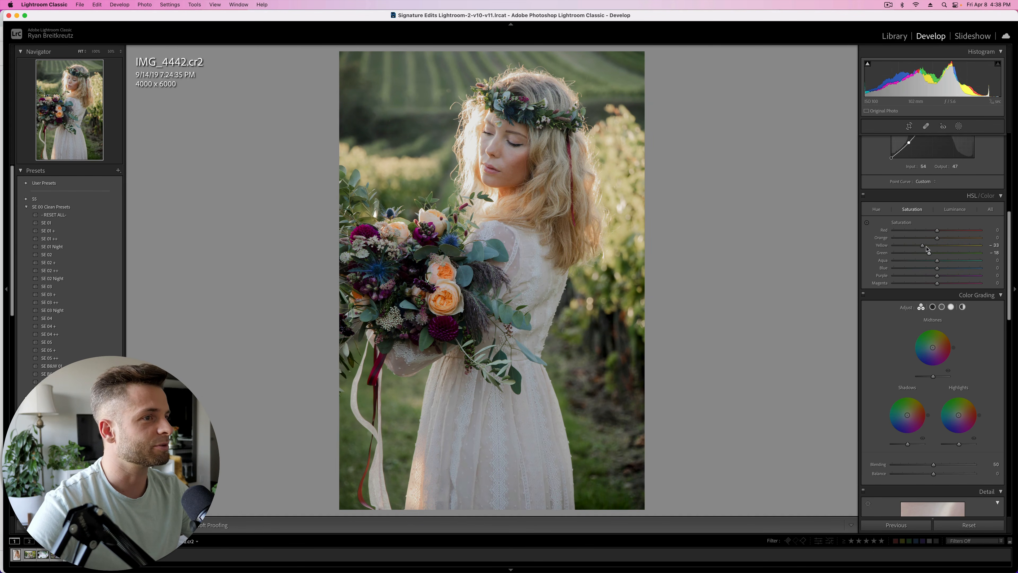
{"action": "left_click", "coordinate": [933, 246]}
{"action": "mouse_move", "coordinate": [933, 247]}
{"action": "left_mouse_down"}
{"action": "mouse_move", "coordinate": [924, 246]}
{"action": "mouse_move", "coordinate": [956, 257]}
{"action": "mouse_move", "coordinate": [946, 257]}
{"action": "left_mouse_up"}
{"action": "left_click", "coordinate": [942, 253]}
Compare the photo with the HSL adjustments off and on, and set Yellow saturation to -30 and Green to +18
{"action": "left_click", "coordinate": [864, 196]}
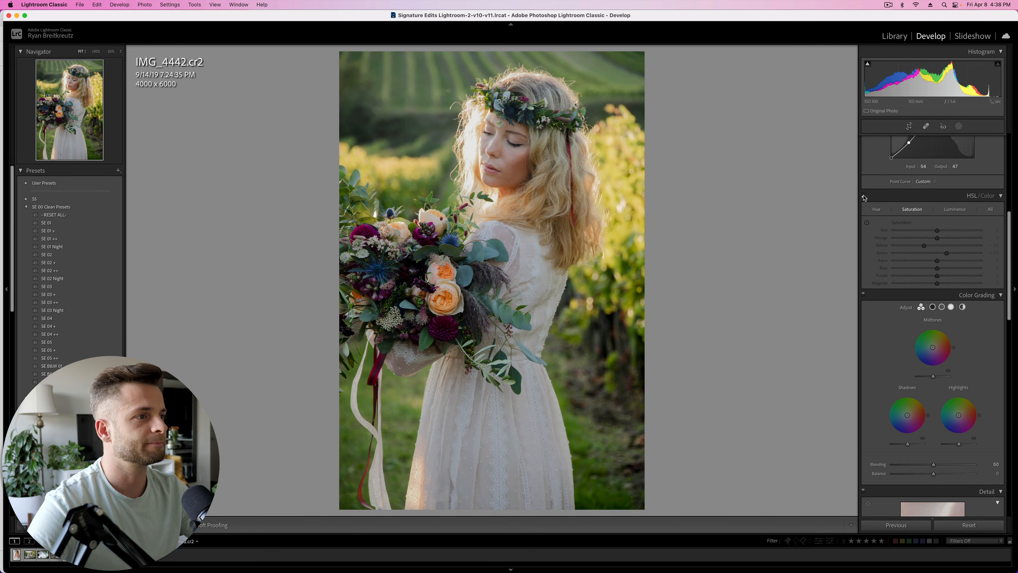
{"action": "left_click", "coordinate": [863, 196]}
{"action": "left_click", "coordinate": [864, 196]}
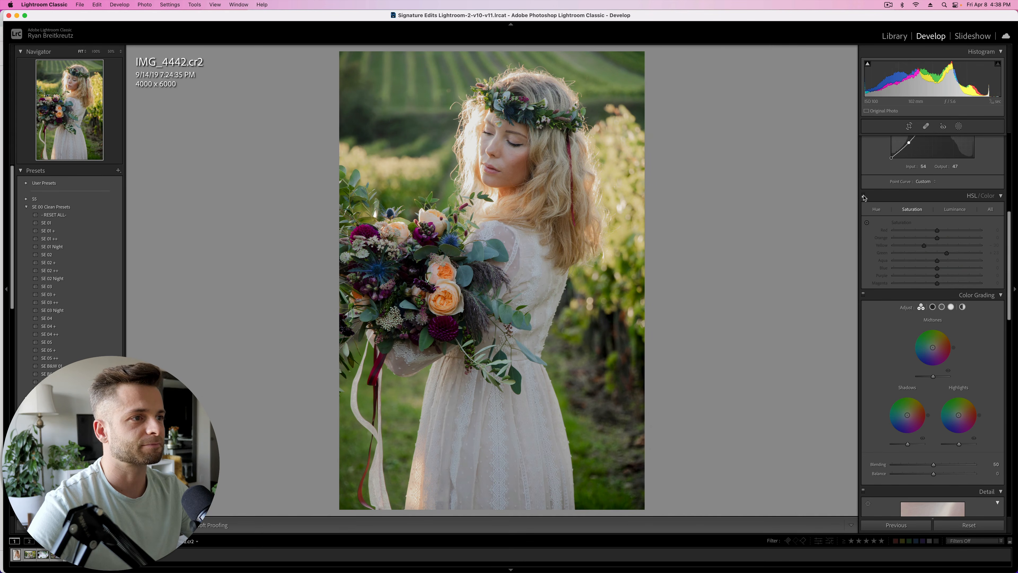
{"action": "left_click", "coordinate": [864, 196]}
{"action": "left_click_drag", "start_coordinate": [924, 246], "coordinate": [941, 257]}
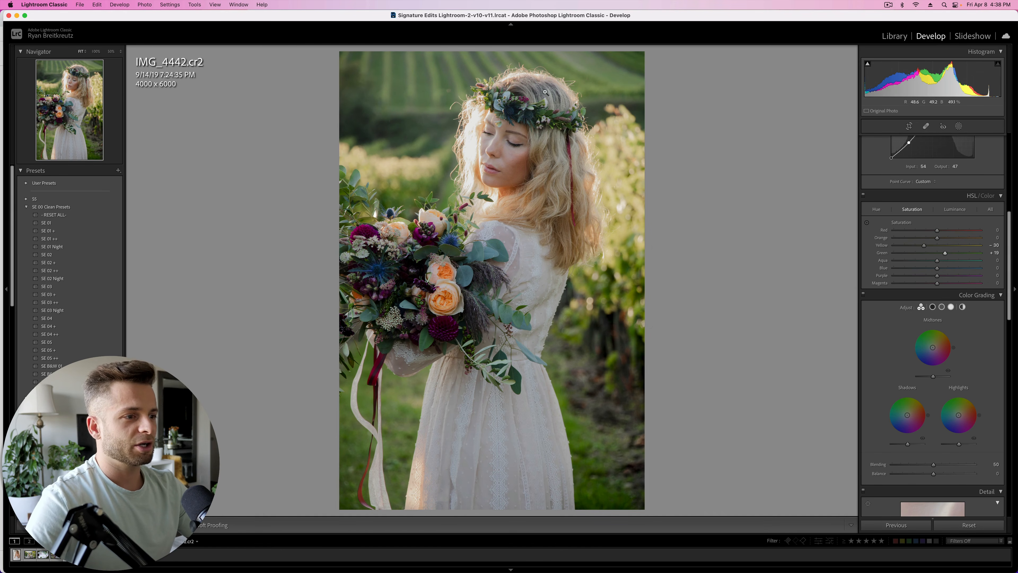
Zoom in on the bride and bouquet and compare the edit with the original photo
{"action": "left_click", "coordinate": [421, 151]}
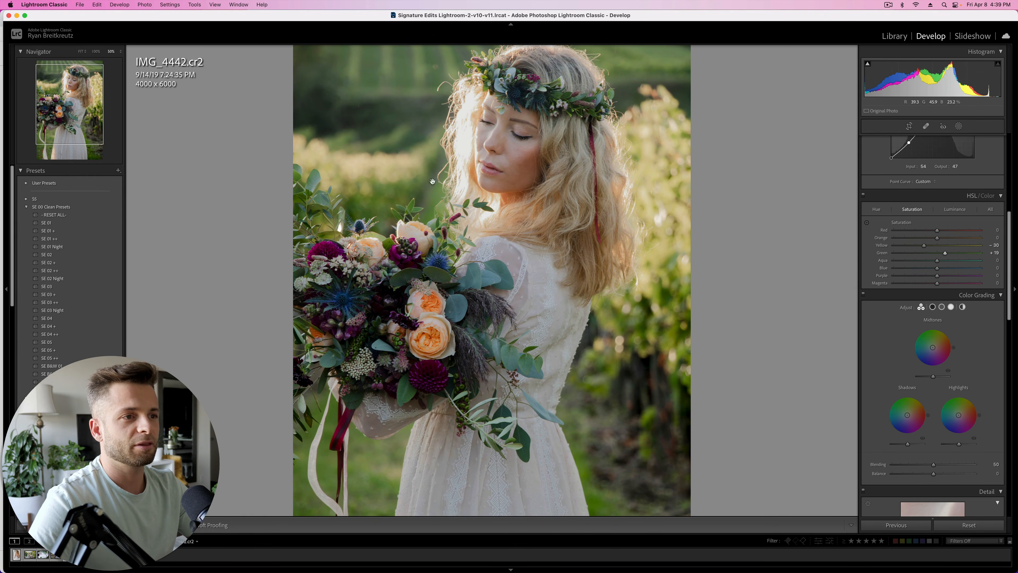
{"action": "key", "text": "backslash"}
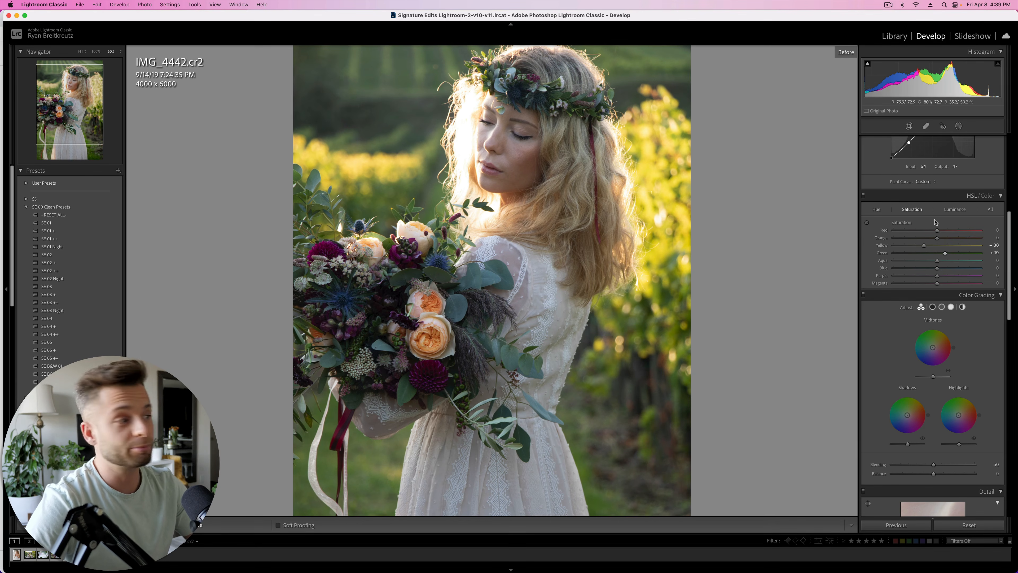
Try Blue saturation at +100 and -100, and set Blue luminance to +22
{"action": "left_click_drag", "start_coordinate": [908, 273], "coordinate": [985, 273]}
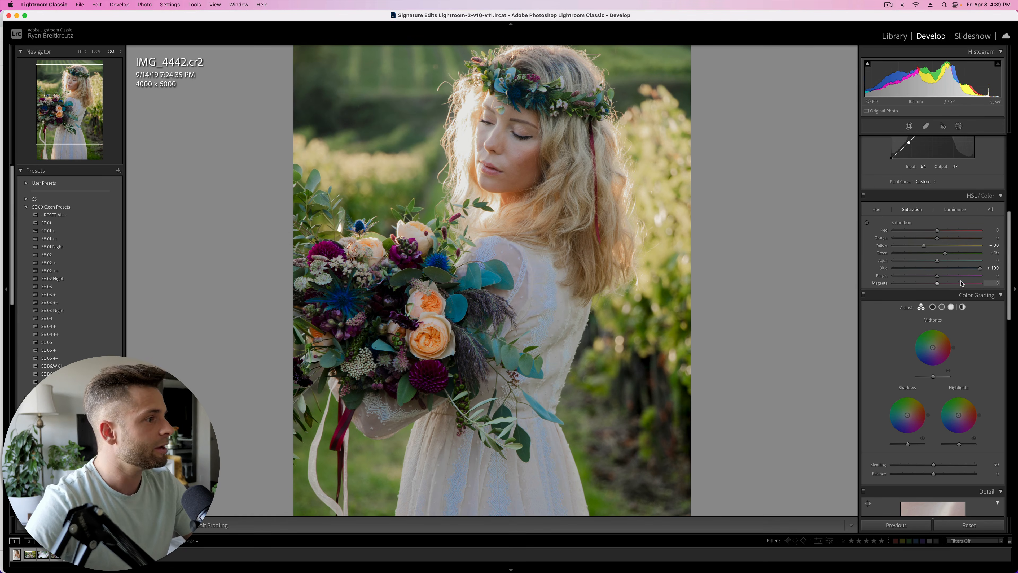
{"action": "left_click_drag", "start_coordinate": [980, 268], "coordinate": [838, 274]}
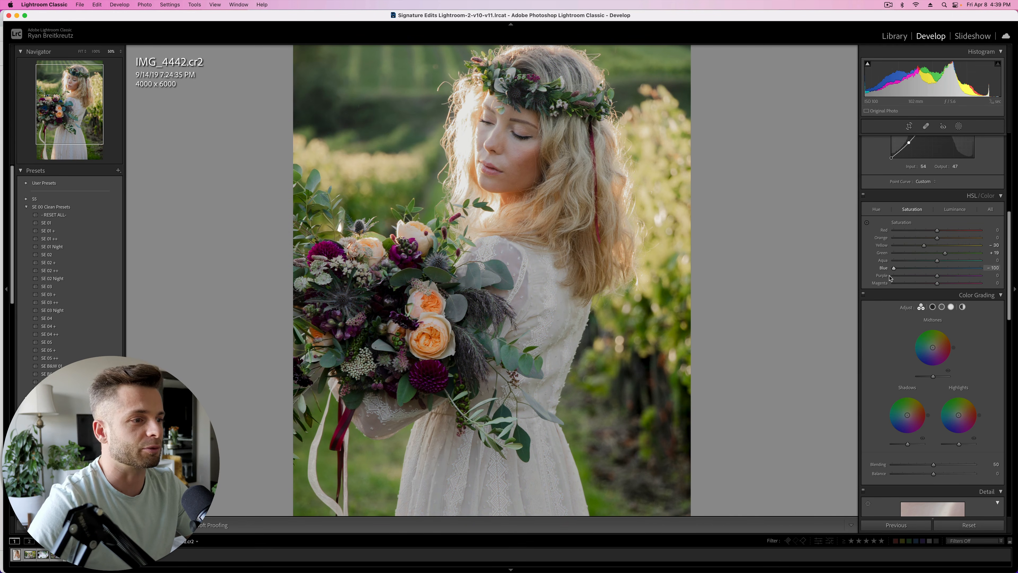
{"action": "left_click", "coordinate": [955, 209]}
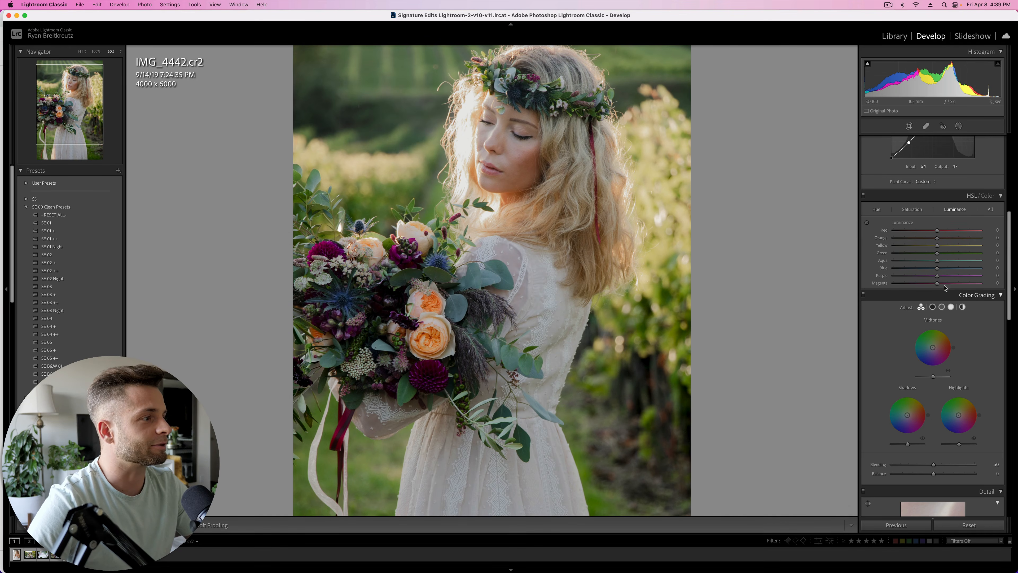
{"action": "left_click_drag", "start_coordinate": [937, 268], "coordinate": [948, 270]}
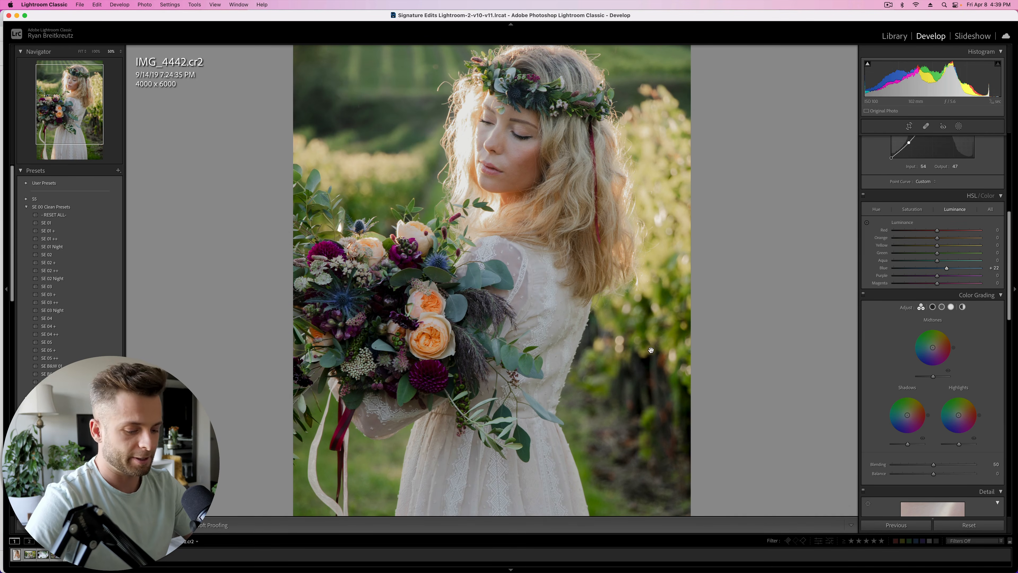
Add a new brush mask and paint it over the bride's dress from the skirt up to the shoulders
{"action": "key", "text": "k"}
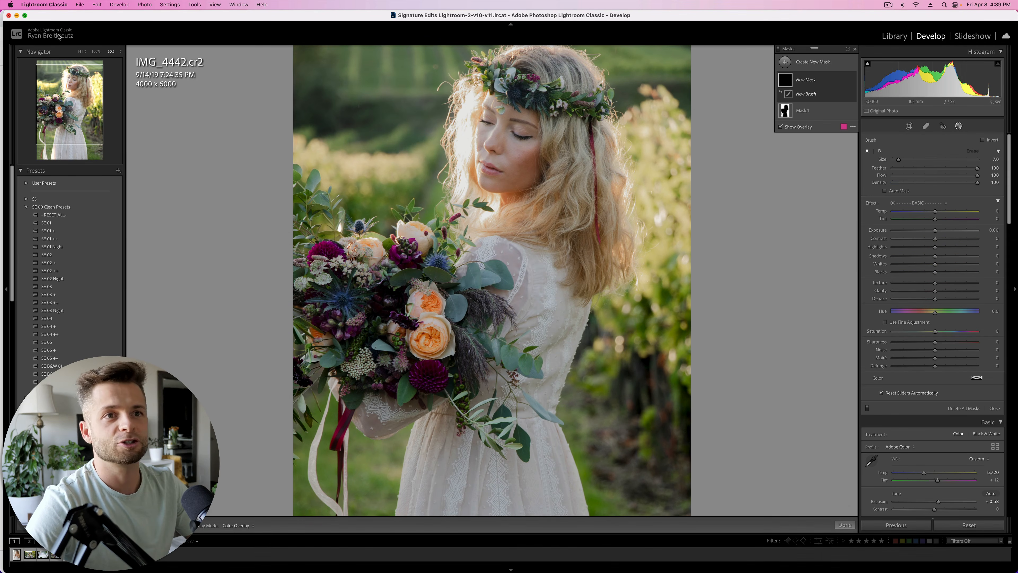
{"action": "left_click", "coordinate": [80, 52]}
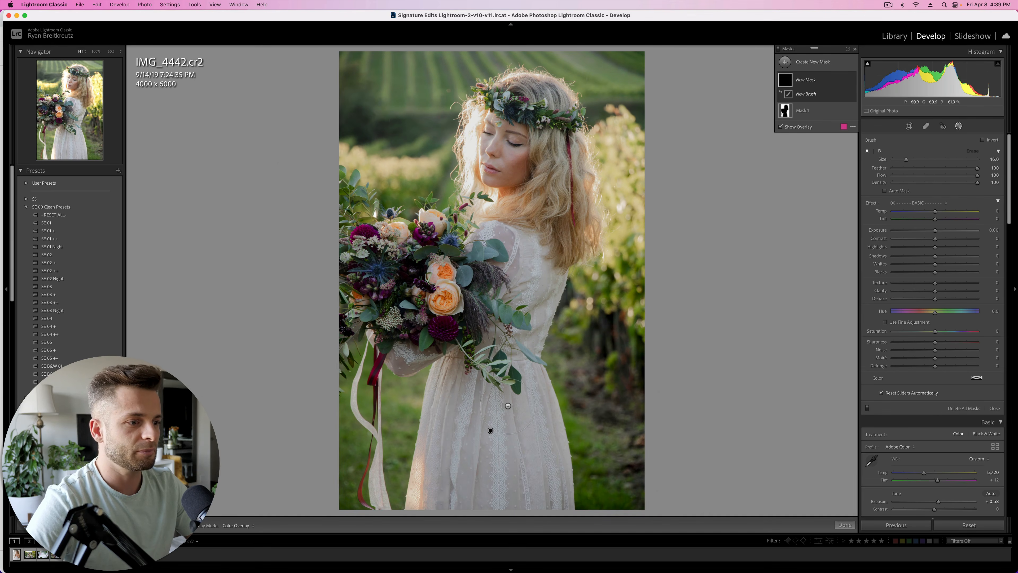
{"action": "mouse_move", "coordinate": [467, 483]}
{"action": "left_mouse_down"}
{"action": "mouse_move", "coordinate": [466, 436]}
{"action": "mouse_move", "coordinate": [473, 472]}
{"action": "mouse_move", "coordinate": [501, 420]}
{"action": "mouse_move", "coordinate": [527, 491]}
{"action": "mouse_move", "coordinate": [517, 344]}
{"action": "mouse_move", "coordinate": [530, 224]}
{"action": "left_mouse_up"}
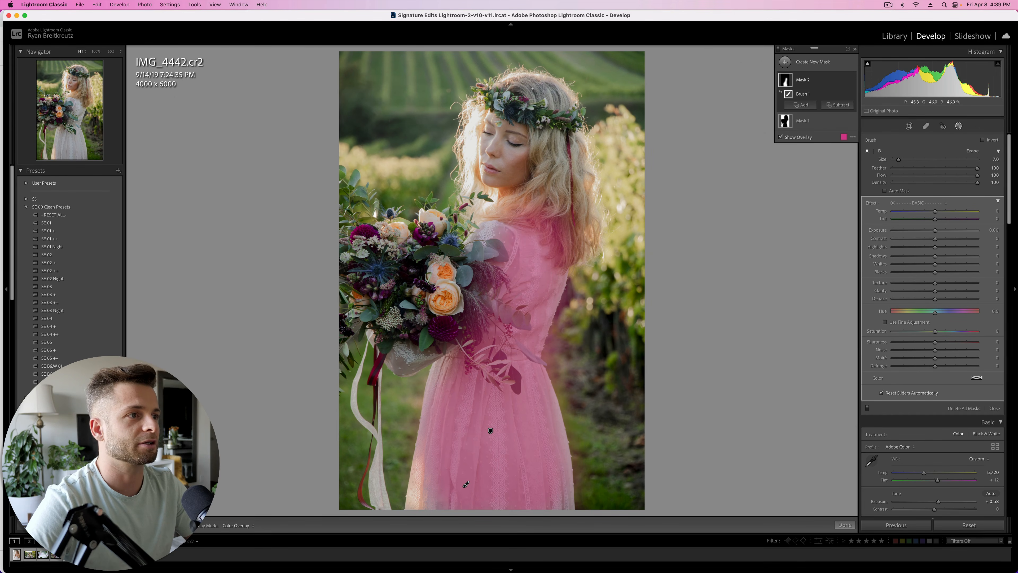
Extend the dress brush mask over the bride's hair and flower crown, set its Temp to 14, and brush further over the dress
{"action": "mouse_move", "coordinate": [532, 88]}
{"action": "left_mouse_down"}
{"action": "mouse_move", "coordinate": [545, 82]}
{"action": "mouse_move", "coordinate": [569, 102]}
{"action": "mouse_move", "coordinate": [568, 147]}
{"action": "left_mouse_up"}
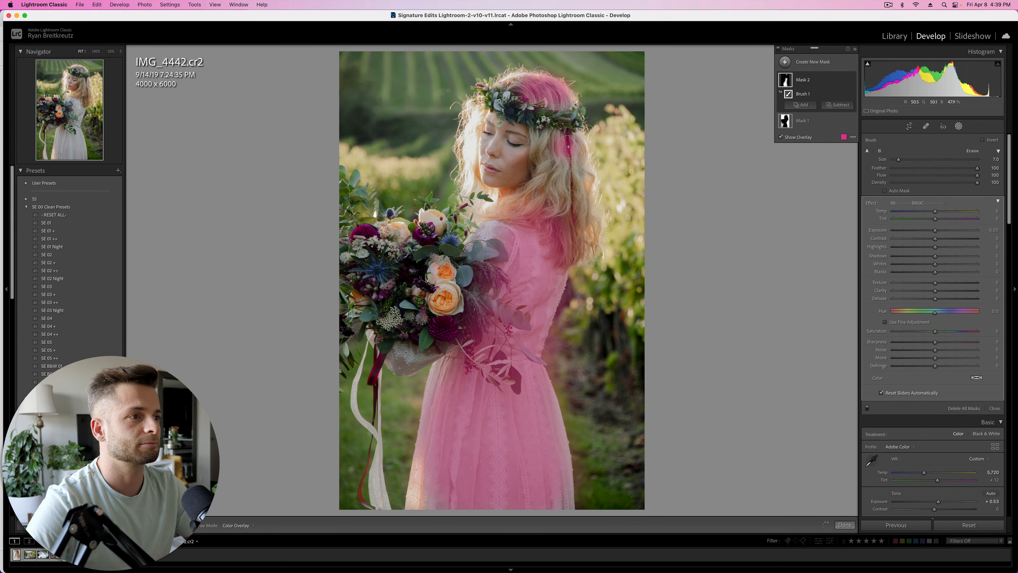
{"action": "left_click_drag", "start_coordinate": [503, 115], "coordinate": [569, 118]}
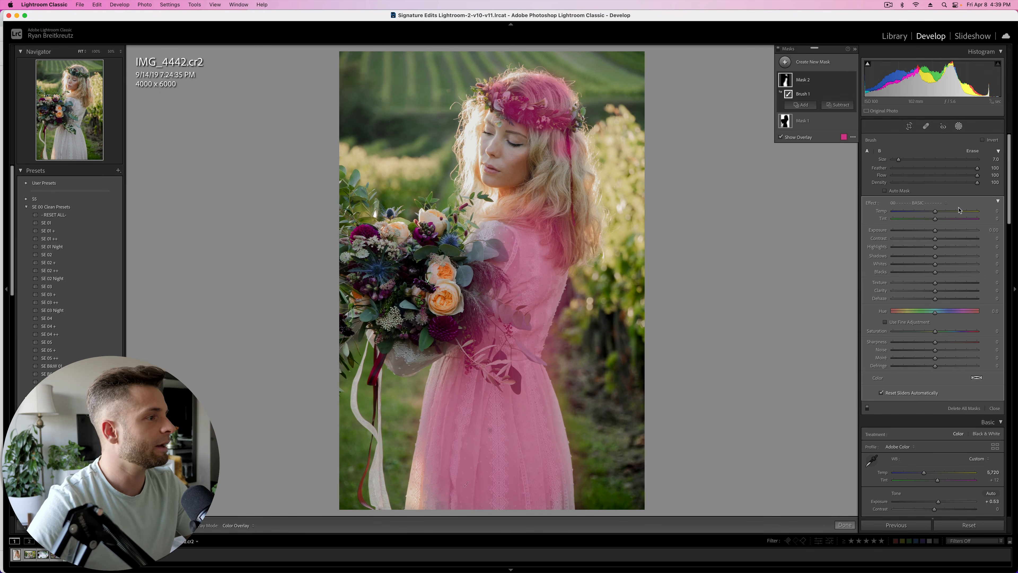
{"action": "left_click_drag", "start_coordinate": [935, 211], "coordinate": [941, 215]}
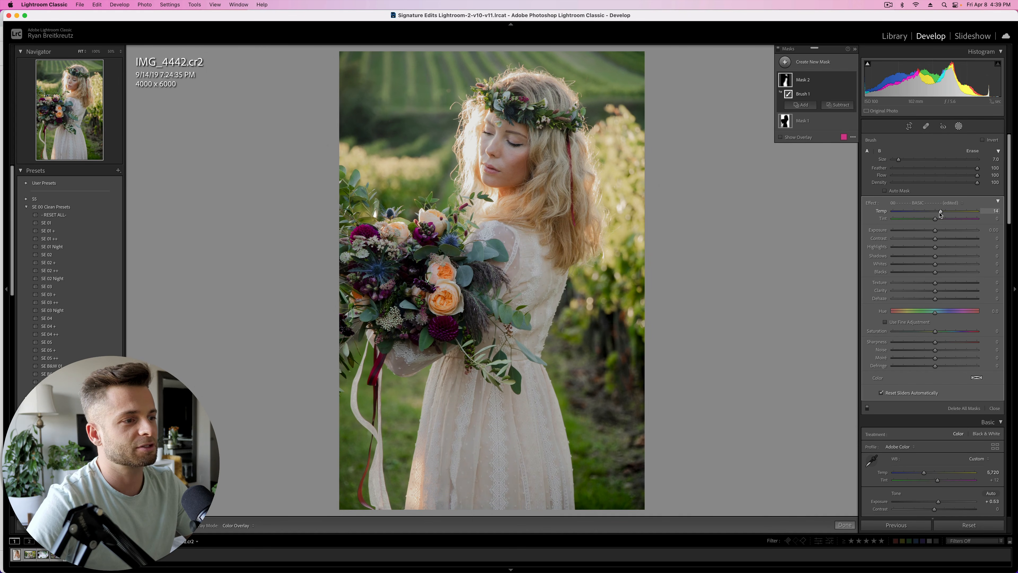
{"action": "left_click_drag", "start_coordinate": [550, 477], "coordinate": [551, 481]}
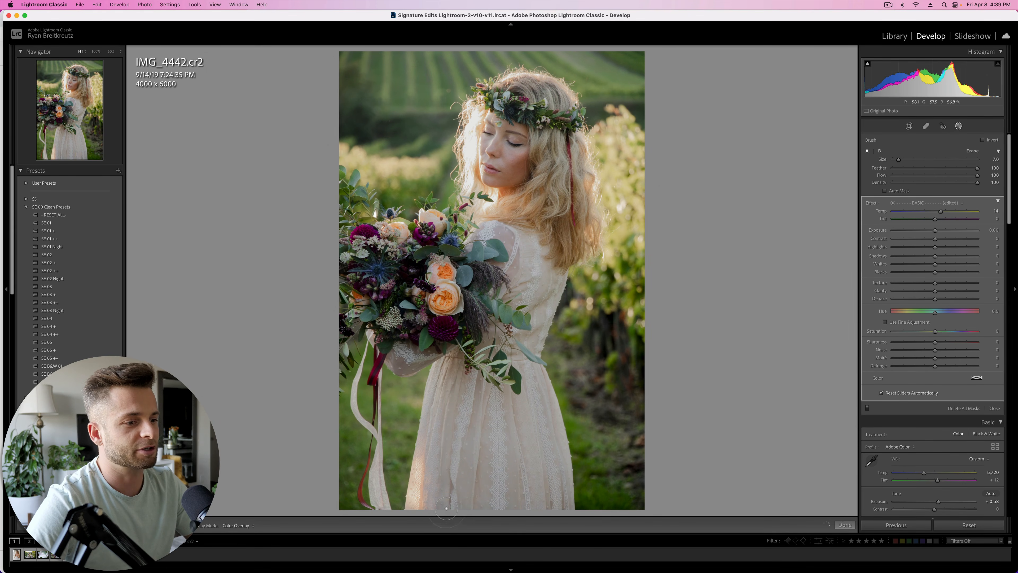
{"action": "left_click_drag", "start_coordinate": [468, 389], "coordinate": [442, 391]}
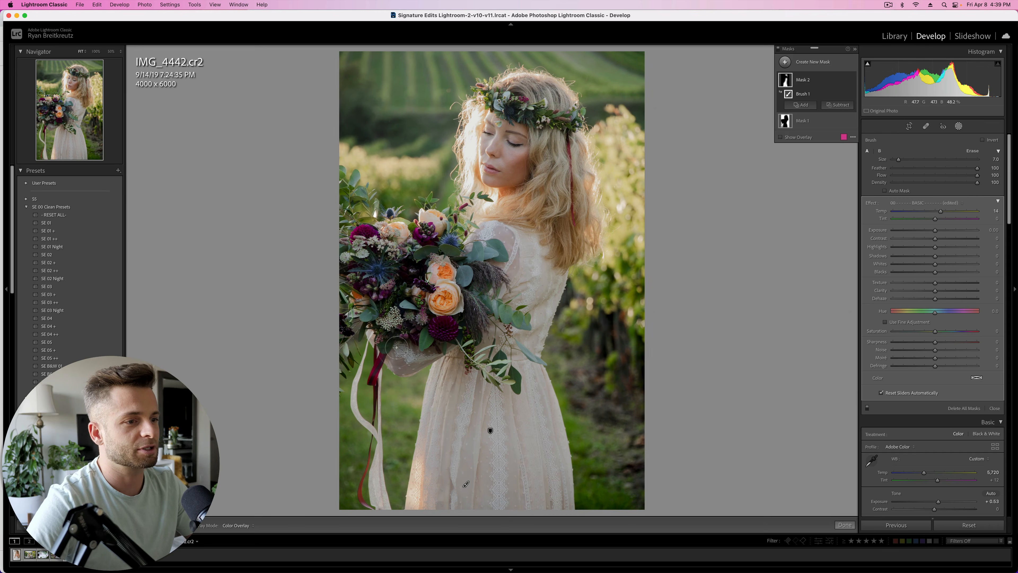
{"action": "mouse_move", "coordinate": [480, 234]}
{"action": "left_mouse_down"}
{"action": "mouse_move", "coordinate": [504, 232]}
{"action": "mouse_move", "coordinate": [503, 264]}
{"action": "left_mouse_up"}
Delete the brush from the dress mask, undo the deletion, and finish masking
{"action": "key", "text": "BackSpace"}
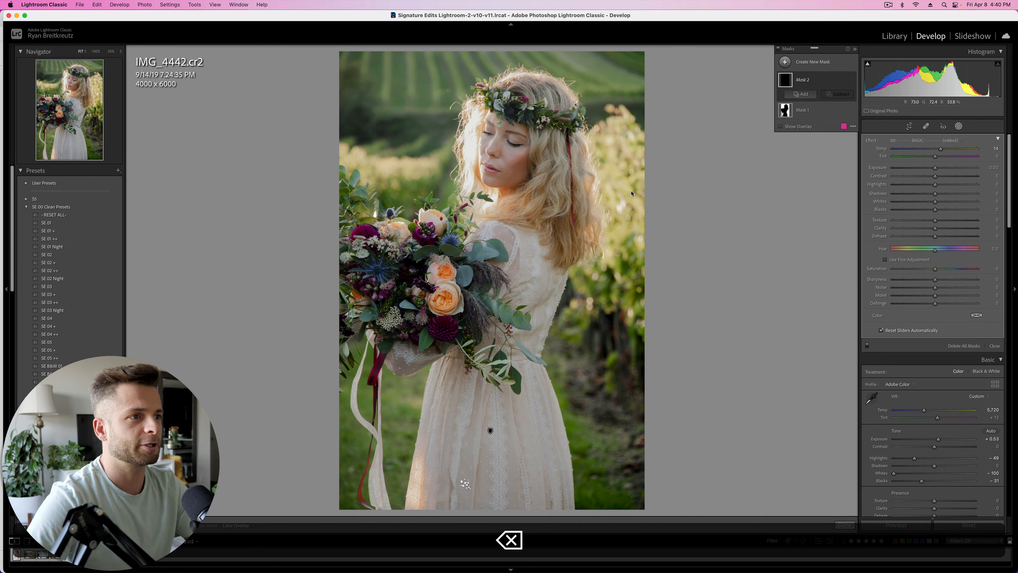
{"action": "key", "text": "super+z"}
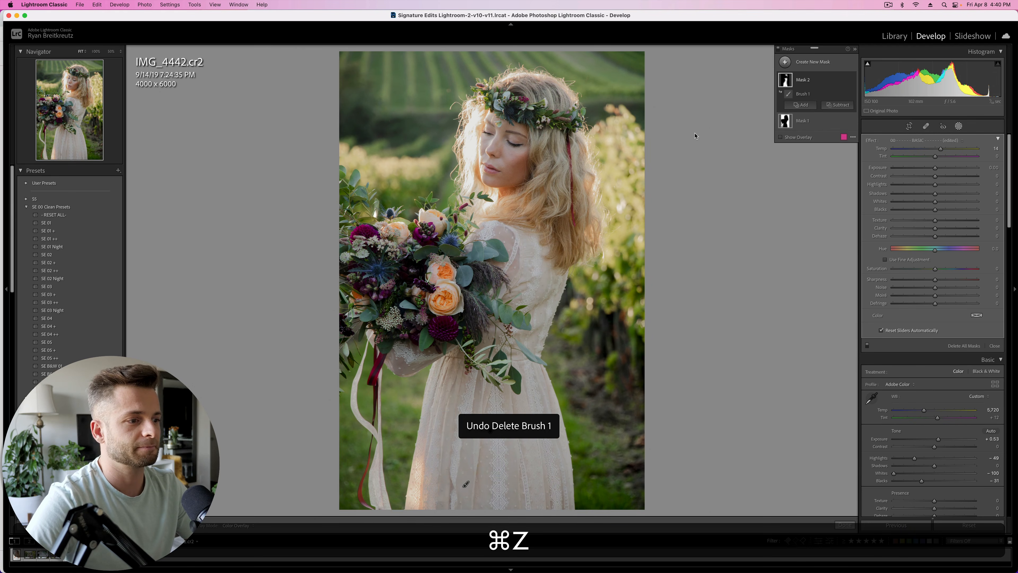
{"action": "key", "text": "Return"}
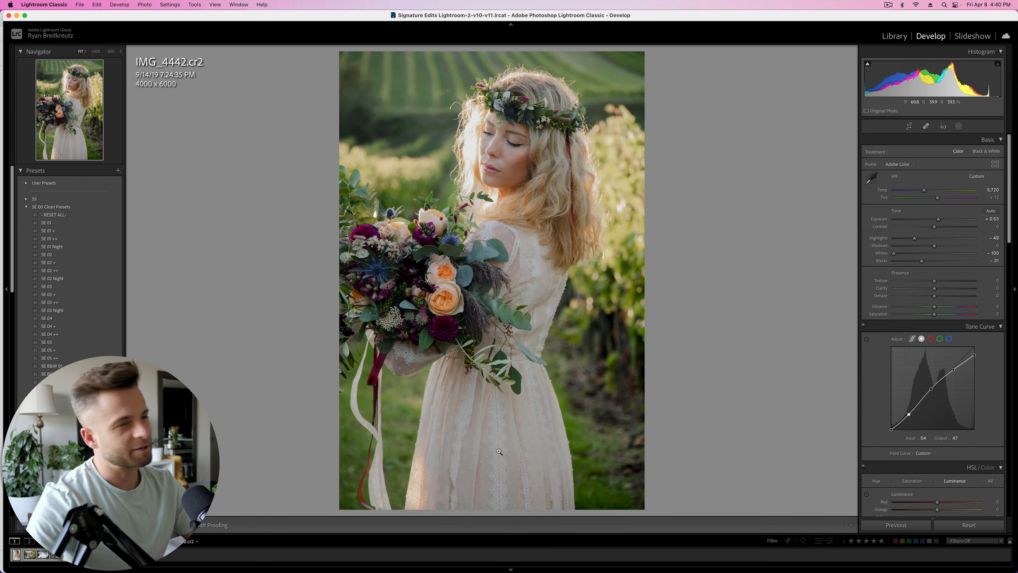
Zoom in on the dress lace and bouquet and compare the edit with the original photo
{"action": "left_click_drag", "start_coordinate": [501, 446], "coordinate": [506, 227]}
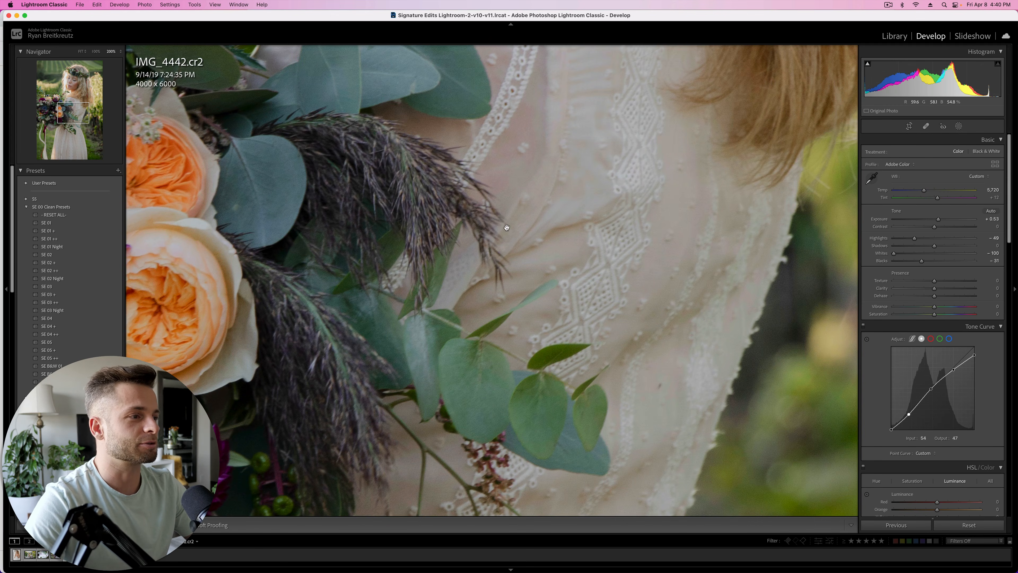
{"action": "key", "text": "backslash"}
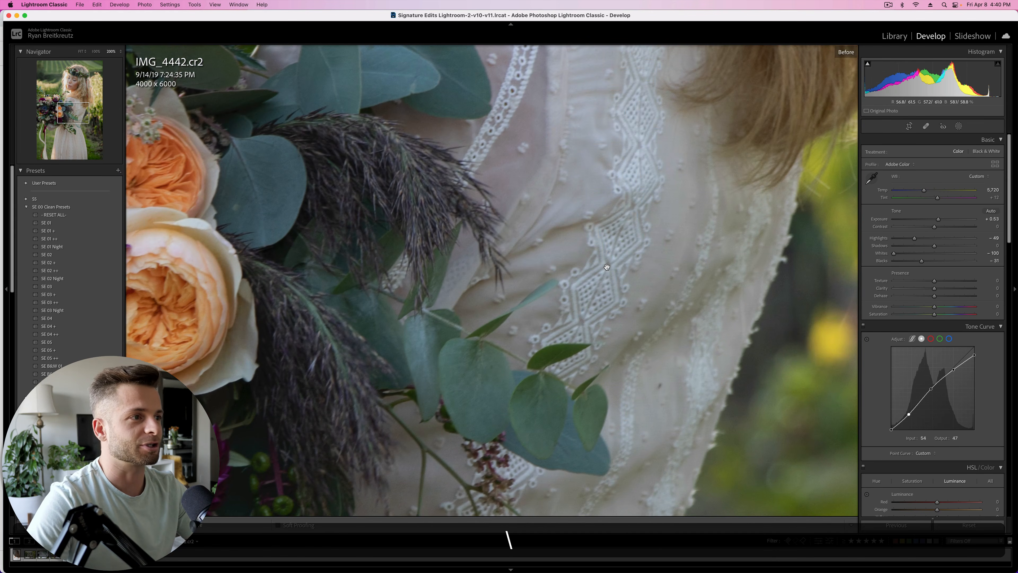
{"action": "key", "text": "backslash"}
{"action": "key", "text": "backslash"}
{"action": "key", "text": "backslash"}
{"action": "key", "text": "super+minus"}
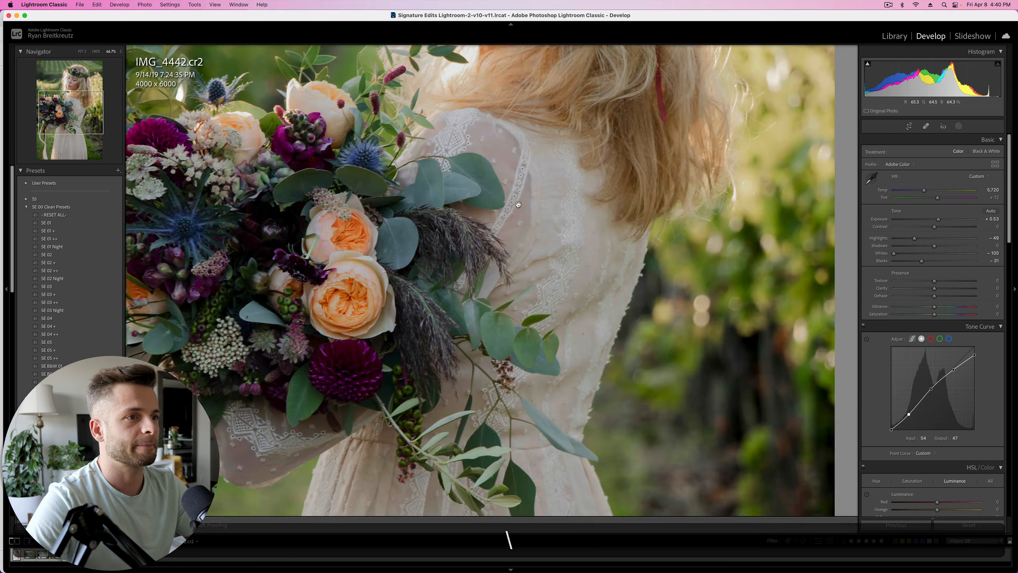
{"action": "key", "text": "super+minus"}
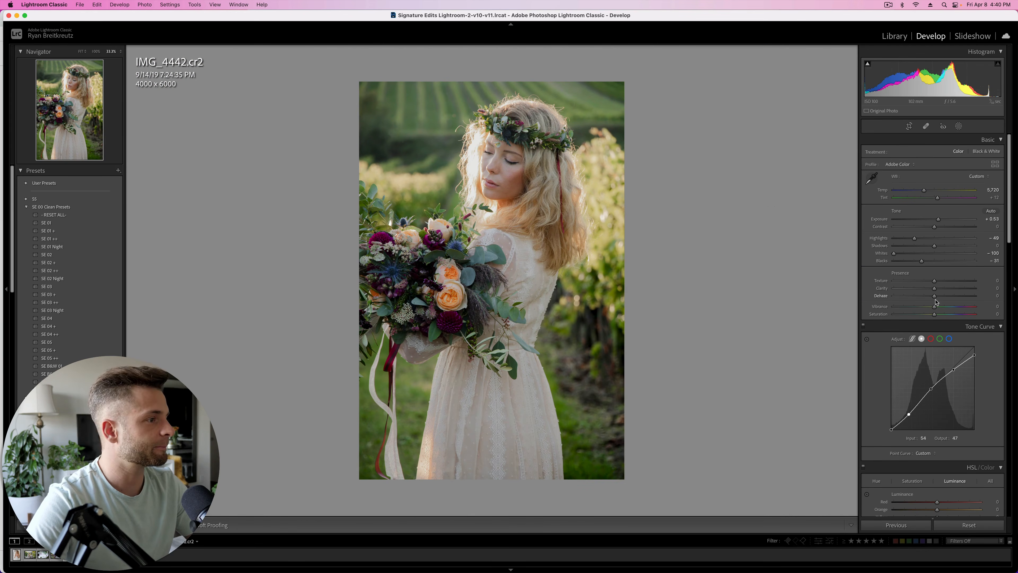
Set Dehaze to +7 and Texture to +12, and move on to the photo IMG_4525.cr2
{"action": "left_click_drag", "start_coordinate": [936, 301], "coordinate": [941, 283]}
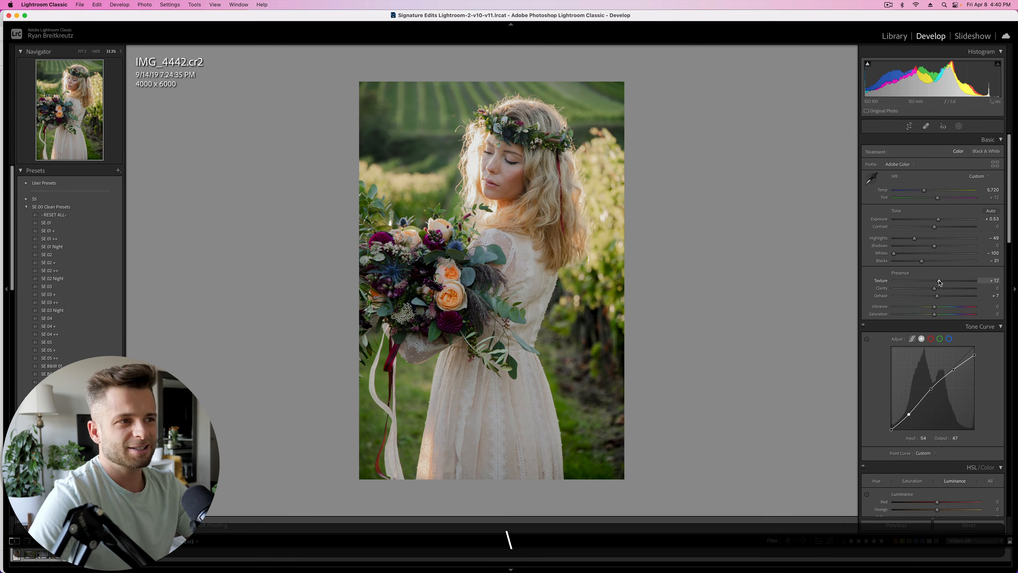
{"action": "key", "text": "Right"}
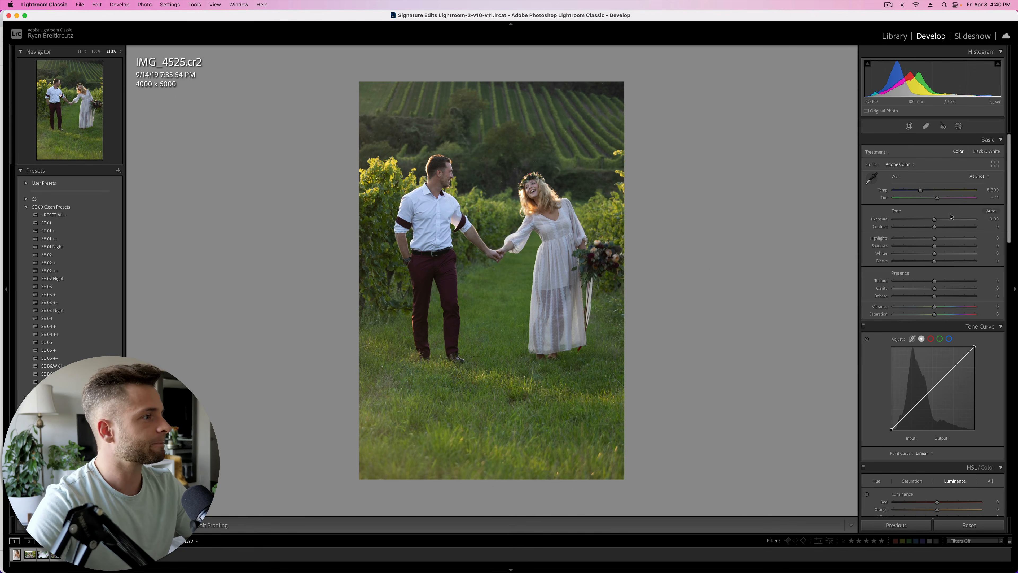
Set Exposure to +0.90 and add three tone curve points, lowering the shadow point to input 68, output 36
{"action": "left_click", "coordinate": [942, 219]}
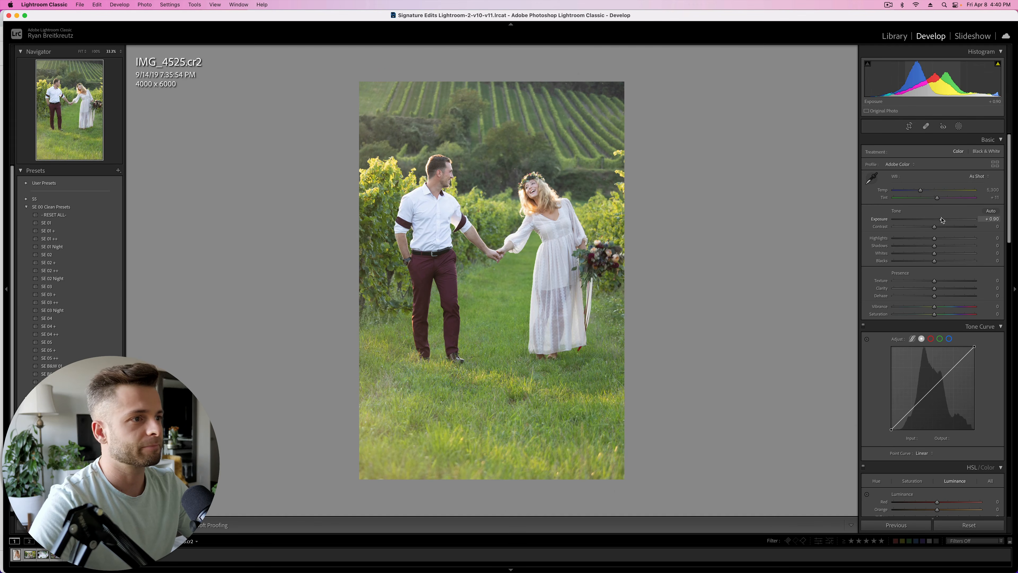
{"action": "left_click", "coordinate": [934, 390]}
{"action": "left_click", "coordinate": [953, 368]}
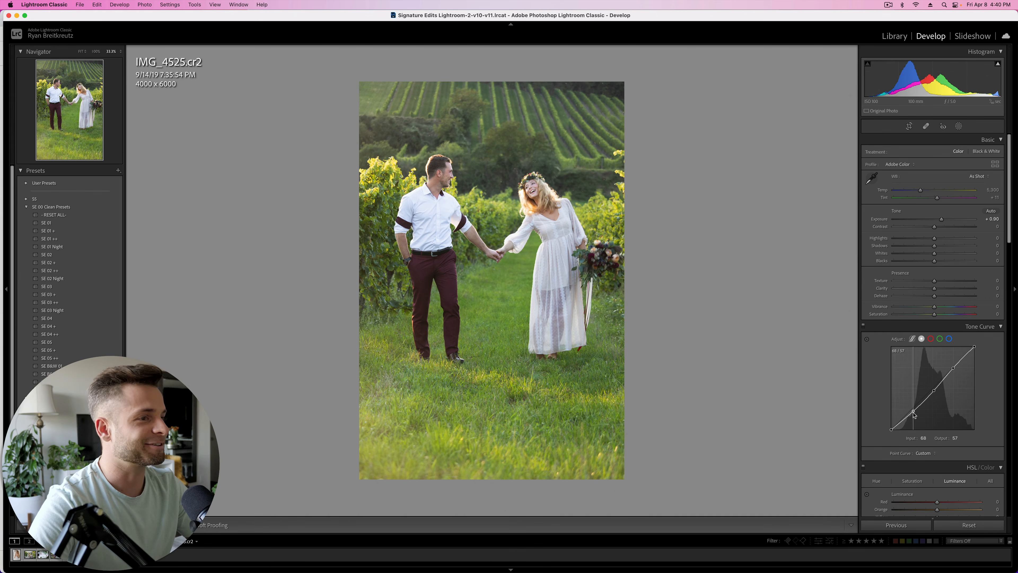
{"action": "left_click_drag", "start_coordinate": [914, 409], "coordinate": [914, 420]}
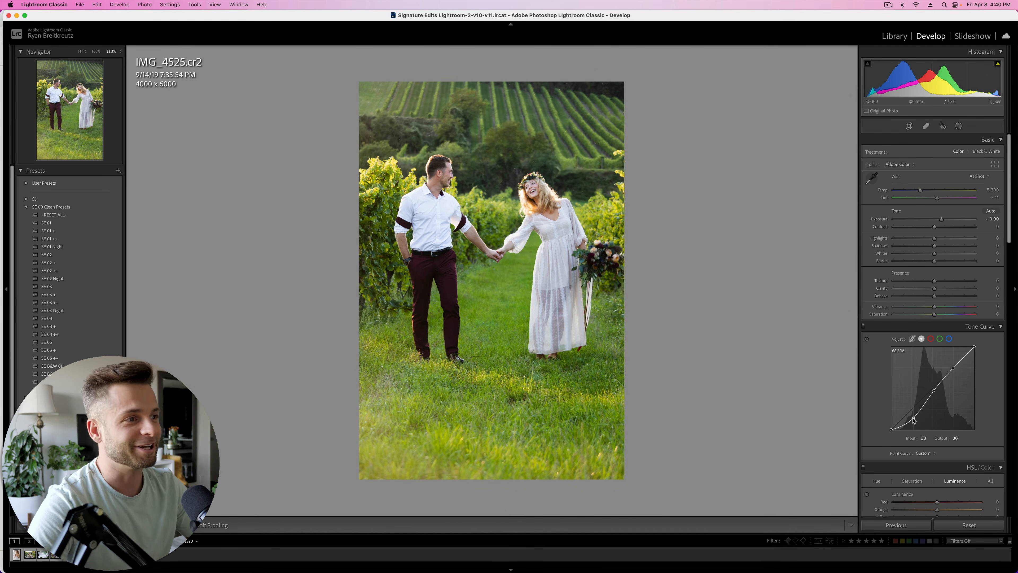
Compare the photo with the tone curve off and on, and set Highlights to -47 and Shadows to +22
{"action": "left_click", "coordinate": [864, 326]}
{"action": "left_click", "coordinate": [865, 327]}
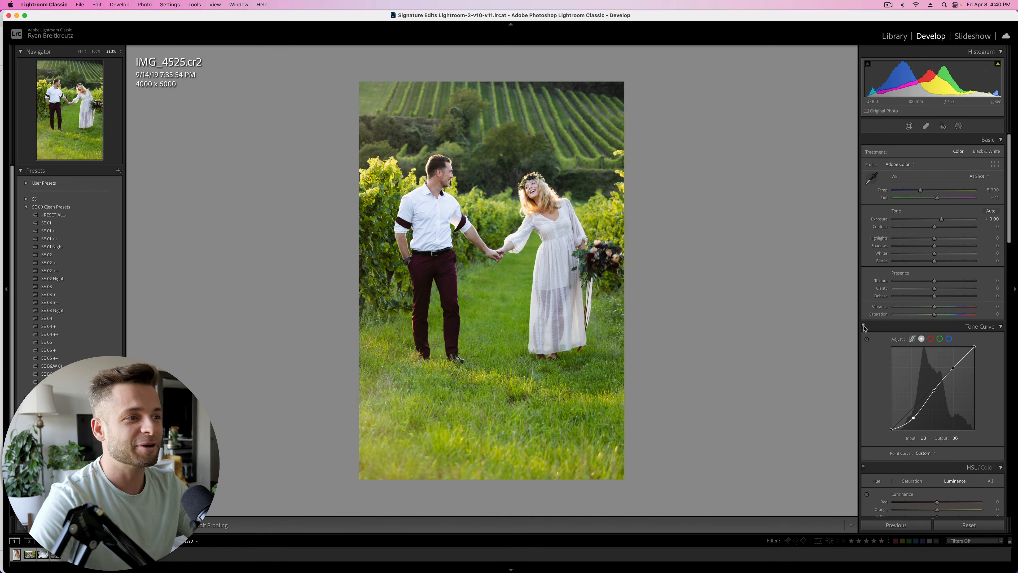
{"action": "left_click", "coordinate": [864, 327]}
{"action": "left_click", "coordinate": [864, 327]}
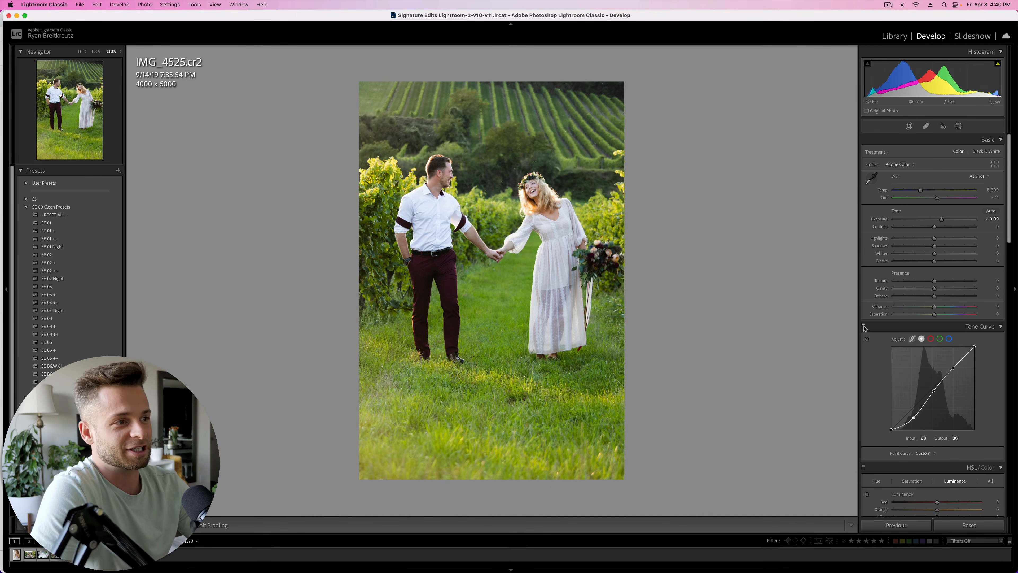
{"action": "left_click", "coordinate": [864, 327]}
{"action": "left_click", "coordinate": [865, 327]}
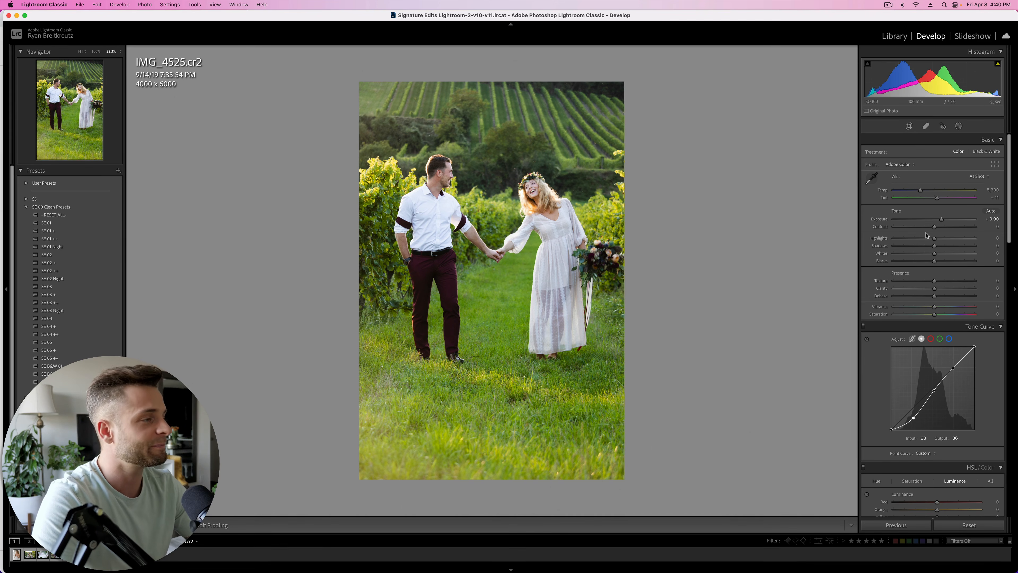
{"action": "left_click_drag", "start_coordinate": [908, 240], "coordinate": [943, 249]}
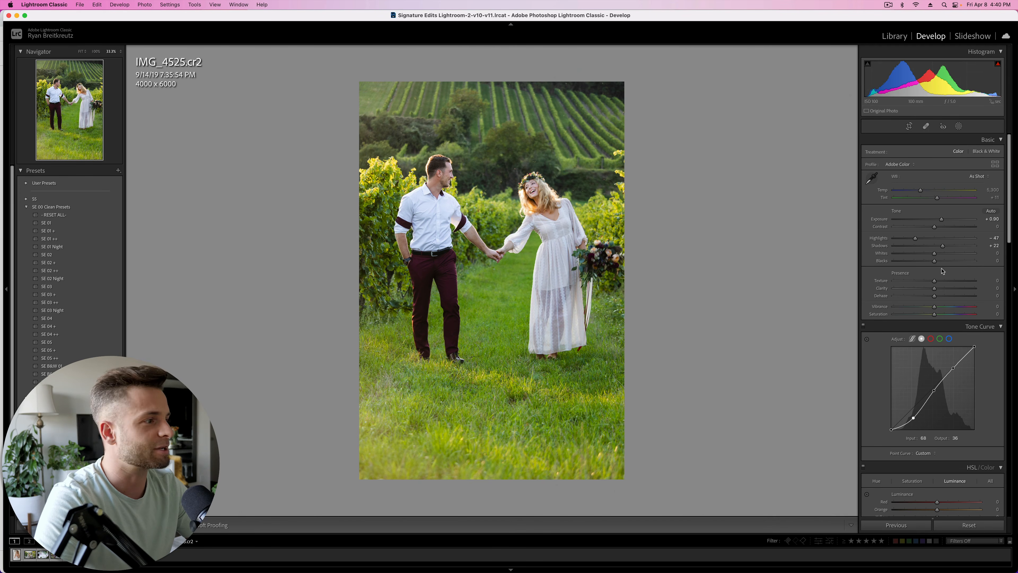
Set HSL saturation to -29 for Yellow and -19 for Green, and luminance to +6 for Yellow and -12 for Green
{"action": "scroll", "coordinate": [923, 409], "scroll_direction": "down", "scroll_amount": 10}
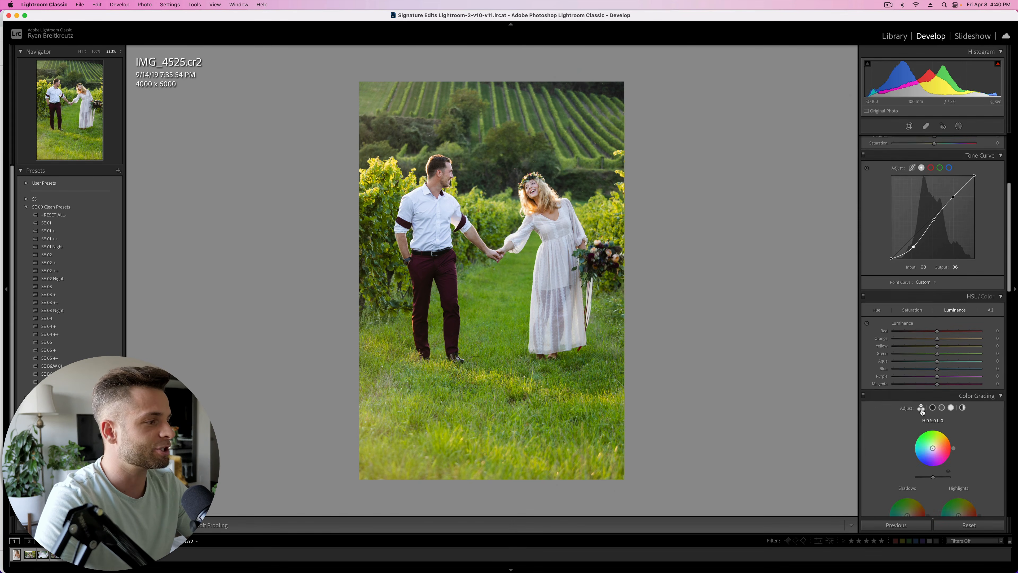
{"action": "left_click", "coordinate": [913, 267]}
{"action": "mouse_move", "coordinate": [938, 304]}
{"action": "left_mouse_down"}
{"action": "mouse_move", "coordinate": [909, 304]}
{"action": "mouse_move", "coordinate": [925, 304]}
{"action": "mouse_move", "coordinate": [916, 311]}
{"action": "mouse_move", "coordinate": [929, 317]}
{"action": "mouse_move", "coordinate": [915, 307]}
{"action": "mouse_move", "coordinate": [986, 317]}
{"action": "mouse_move", "coordinate": [912, 316]}
{"action": "mouse_move", "coordinate": [950, 315]}
{"action": "mouse_move", "coordinate": [924, 312]}
{"action": "mouse_move", "coordinate": [932, 315]}
{"action": "left_mouse_up"}
{"action": "left_click", "coordinate": [955, 268]}
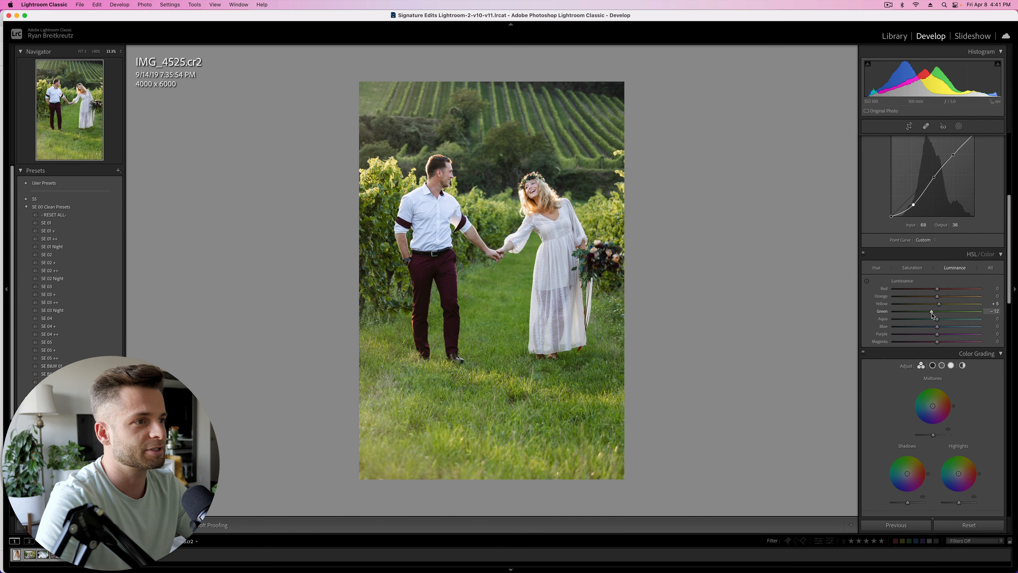
Set the HSL hue to +8 for Green and -13 for Yellow
{"action": "left_click", "coordinate": [876, 268]}
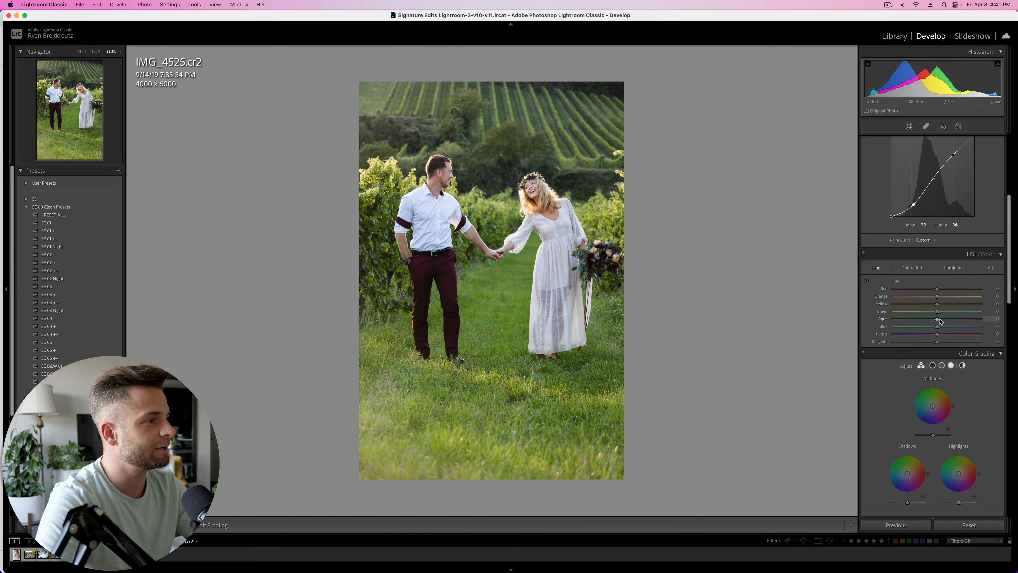
{"action": "left_click_drag", "start_coordinate": [938, 315], "coordinate": [941, 312]}
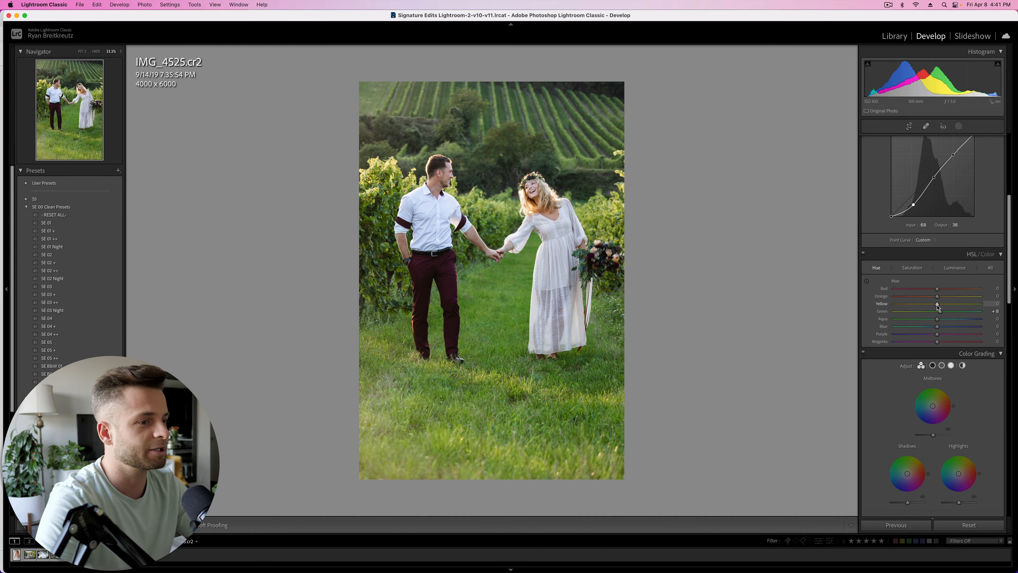
{"action": "mouse_move", "coordinate": [921, 305]}
{"action": "left_mouse_down"}
{"action": "mouse_move", "coordinate": [873, 305]}
{"action": "mouse_move", "coordinate": [919, 306]}
{"action": "left_mouse_up"}
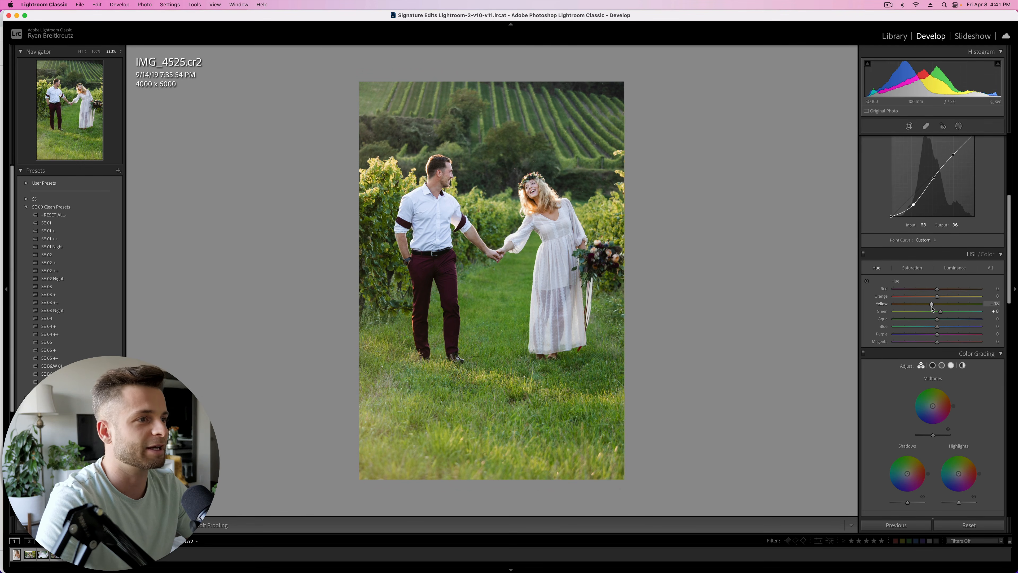
Set Green saturation to -24 and Dehaze to +14
{"action": "left_click", "coordinate": [917, 268]}
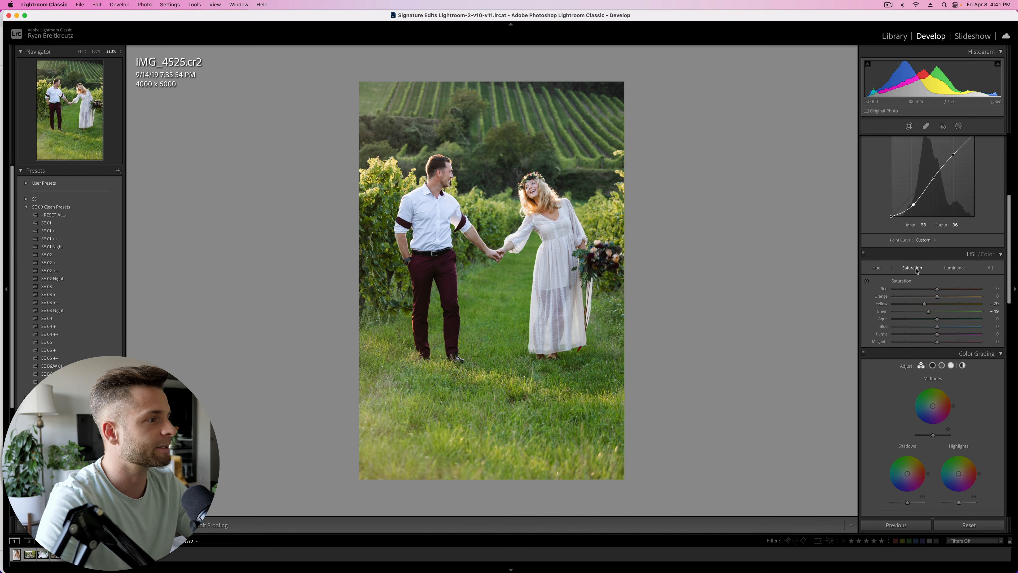
{"action": "left_click_drag", "start_coordinate": [929, 312], "coordinate": [928, 311]}
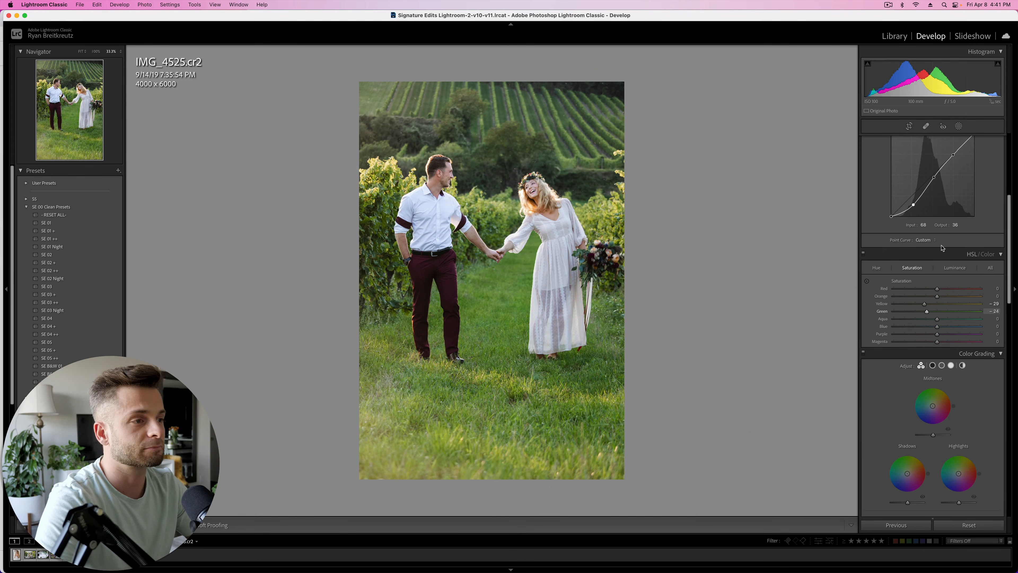
{"action": "scroll", "coordinate": [943, 248], "scroll_direction": "up", "scroll_amount": 8}
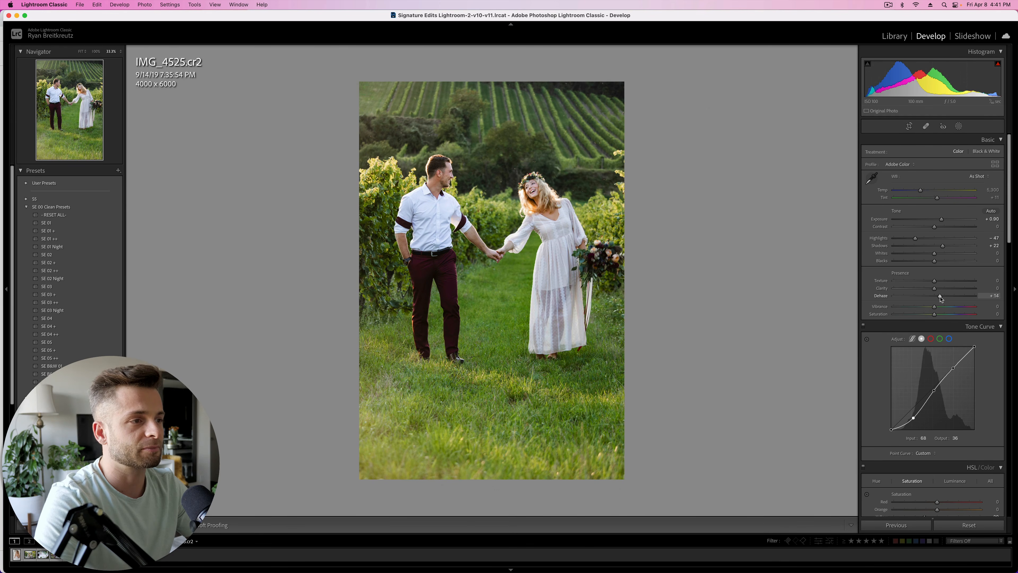
Heal the bright dust specks in the dark foliage between the couple and above the bride's head with spot removal
{"action": "key", "text": "super+equal"}
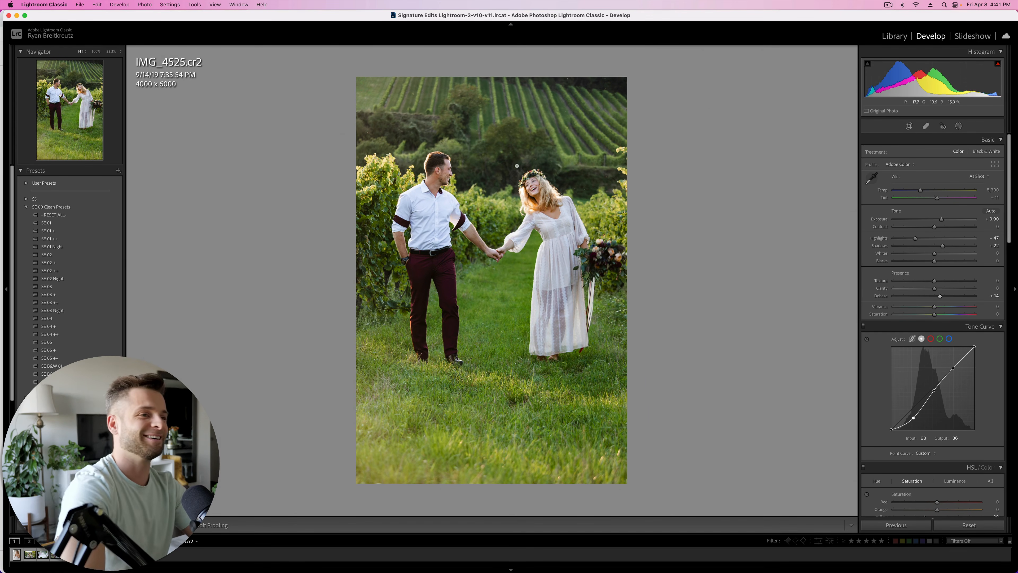
{"action": "key", "text": "super+equal"}
{"action": "key", "text": "super+equal"}
{"action": "mouse_move", "coordinate": [502, 132]}
{"action": "left_mouse_down"}
{"action": "mouse_move", "coordinate": [449, 309]}
{"action": "mouse_move", "coordinate": [441, 264]}
{"action": "mouse_move", "coordinate": [434, 346]}
{"action": "left_mouse_up"}
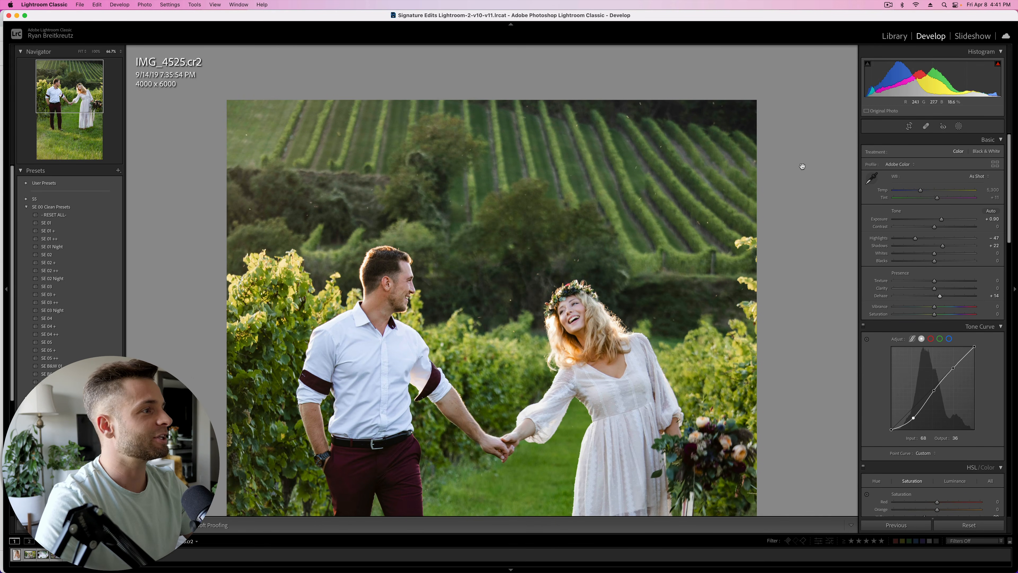
{"action": "left_click", "coordinate": [926, 125]}
{"action": "scroll", "coordinate": [484, 320], "scroll_direction": "down", "scroll_amount": 5}
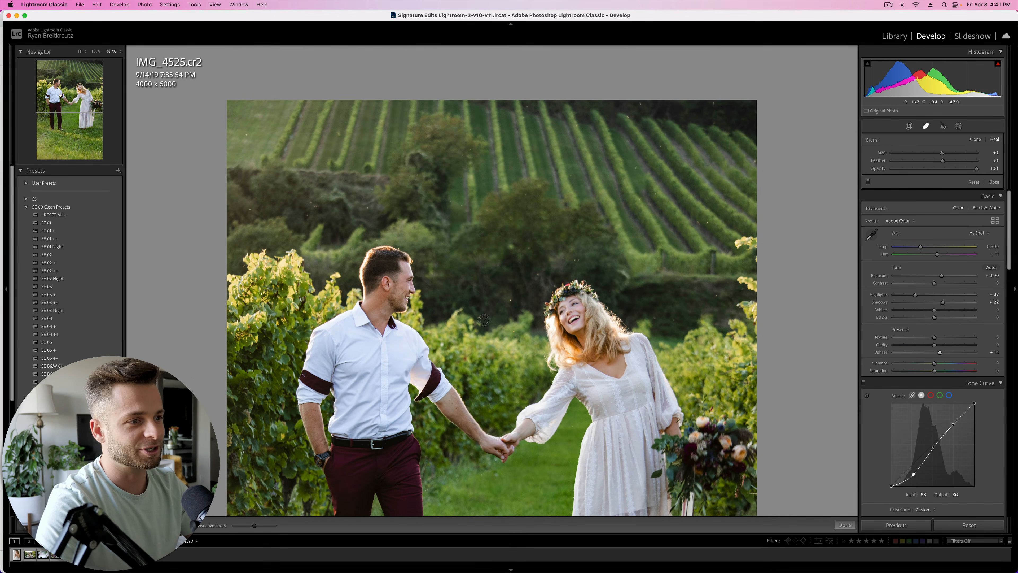
{"action": "left_click", "coordinate": [480, 317]}
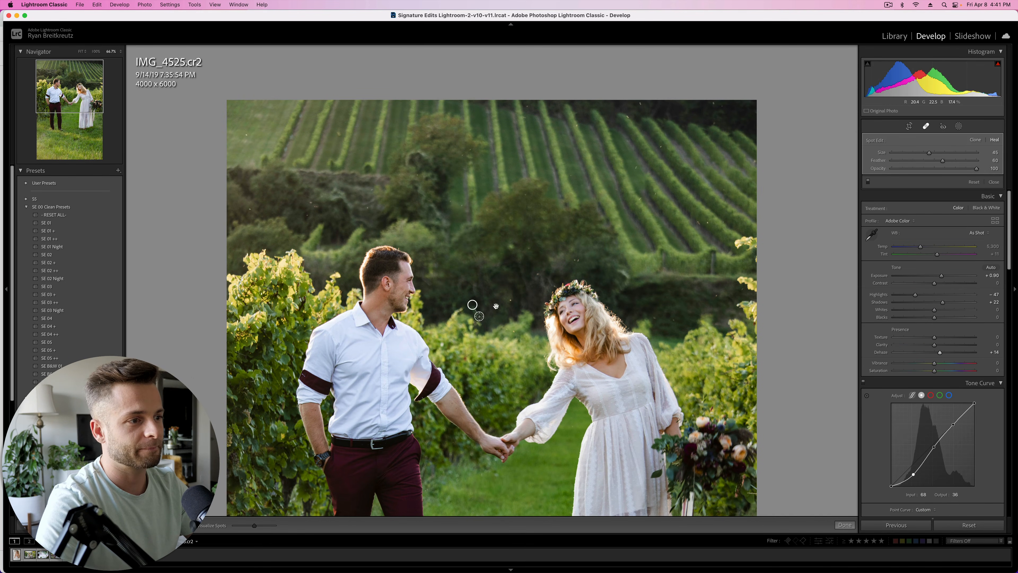
{"action": "left_click_drag", "start_coordinate": [510, 300], "coordinate": [511, 300]}
{"action": "left_click", "coordinate": [511, 301]}
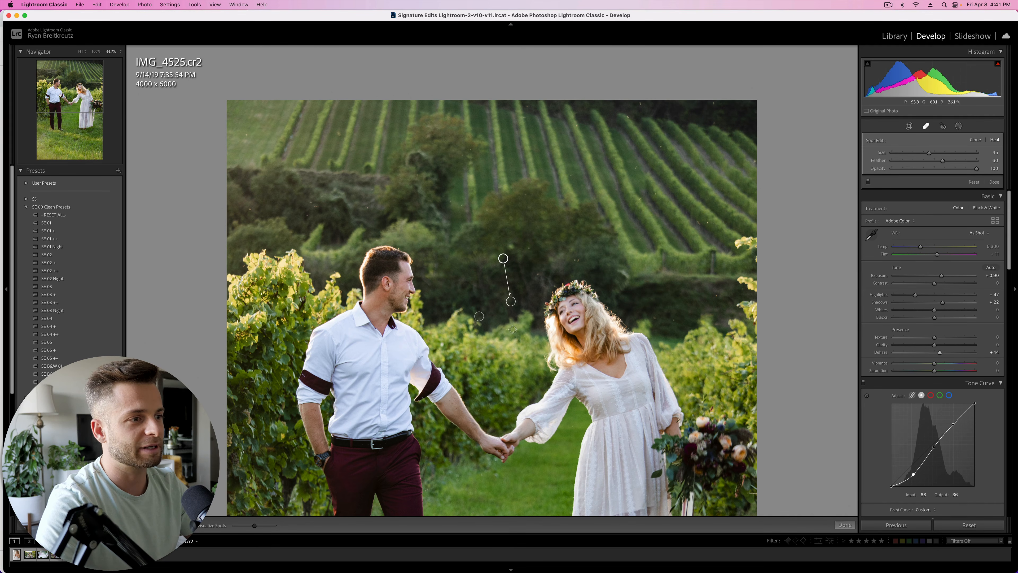
{"action": "left_click", "coordinate": [513, 330]}
{"action": "left_click", "coordinate": [537, 274]}
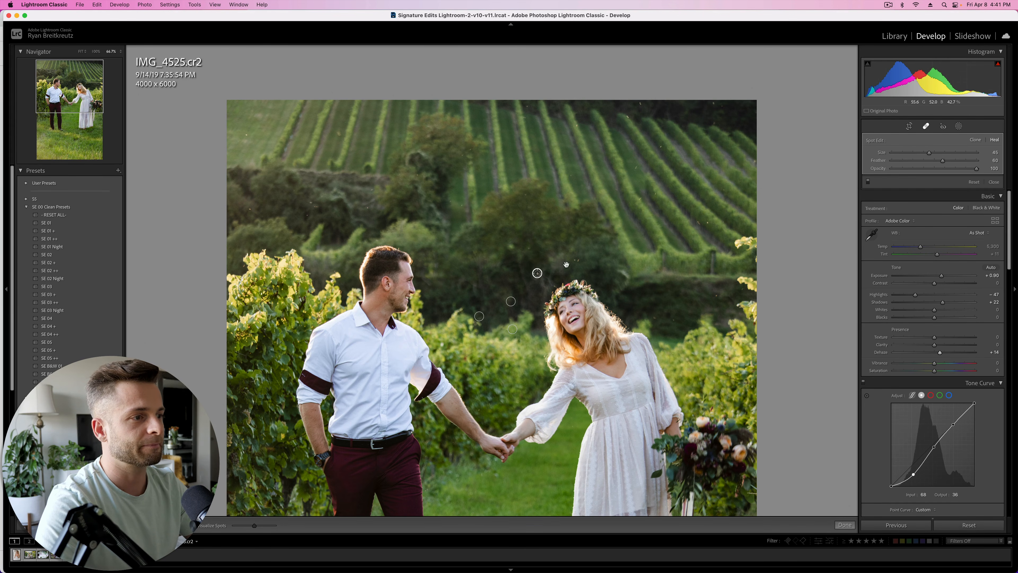
{"action": "left_click", "coordinate": [577, 260]}
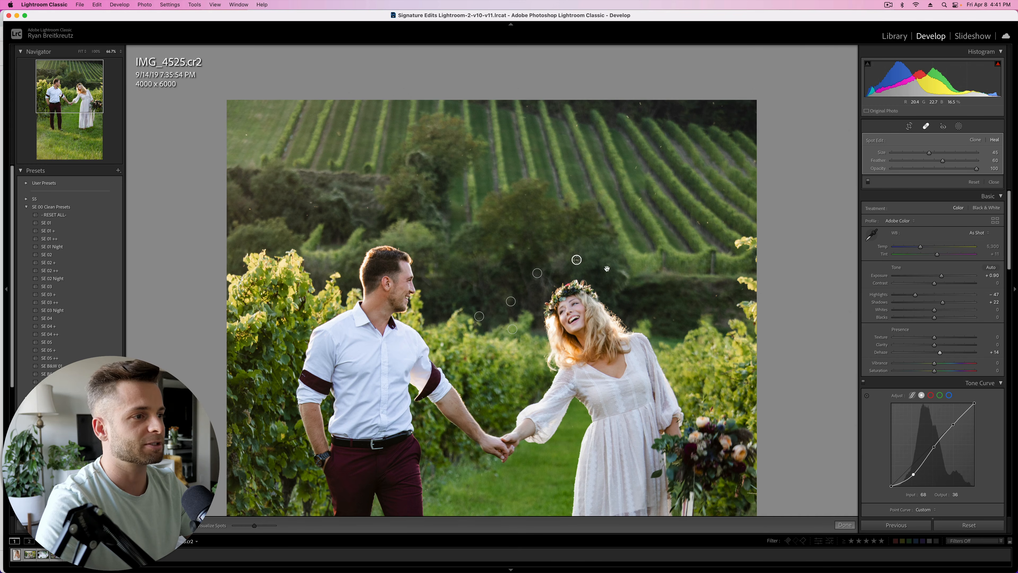
Heal the three specks in the vines on the bride's bouquet side and finish the spot removal
{"action": "left_click", "coordinate": [655, 318]}
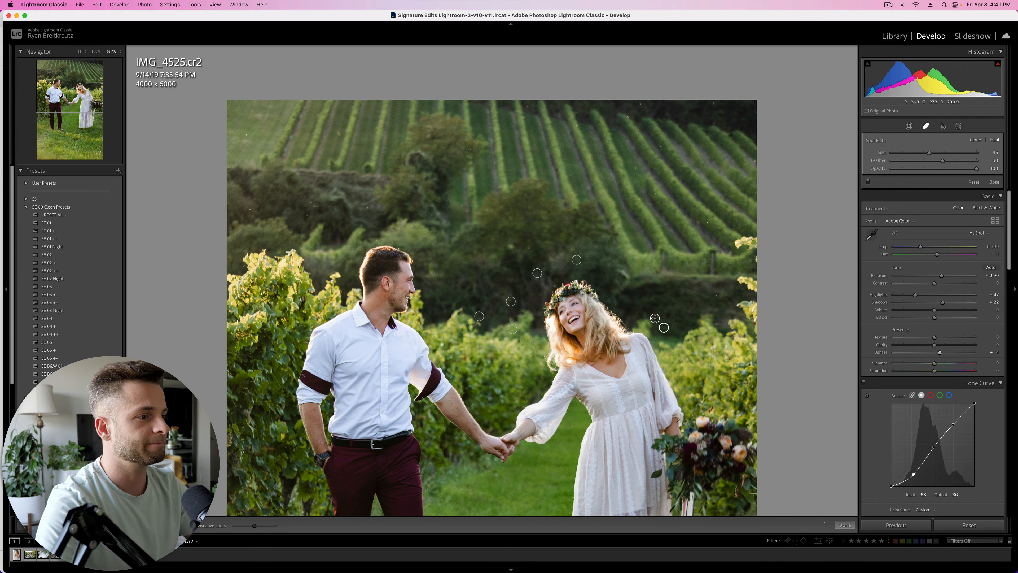
{"action": "left_click", "coordinate": [673, 320]}
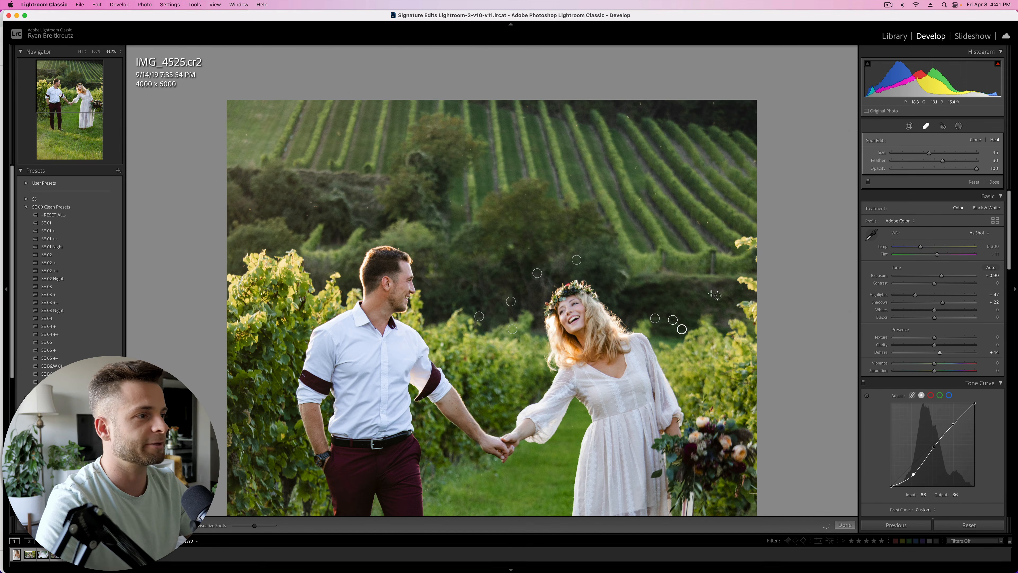
{"action": "left_click", "coordinate": [717, 295]}
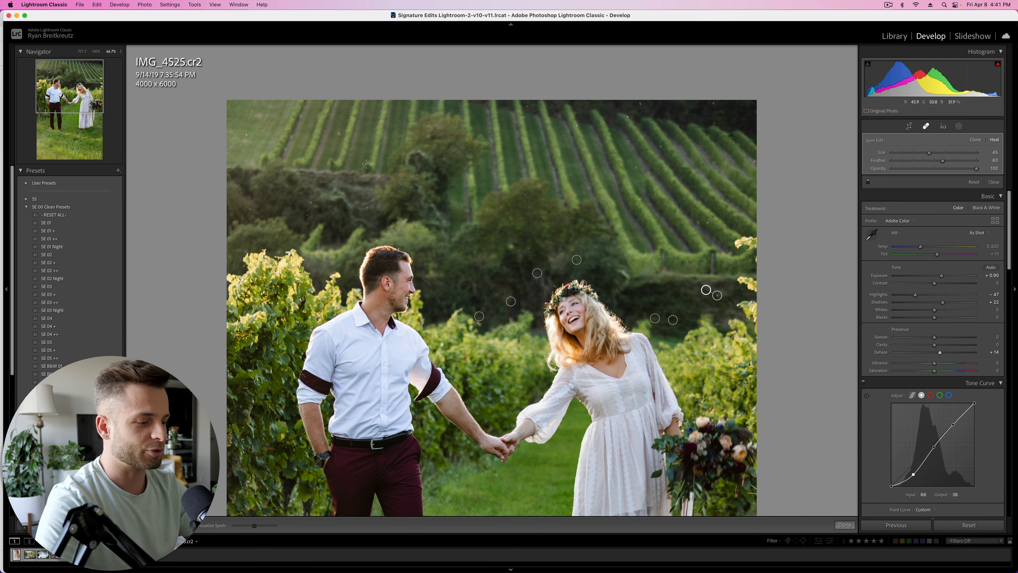
{"action": "key", "text": "Return"}
{"action": "key", "text": "super+minus"}
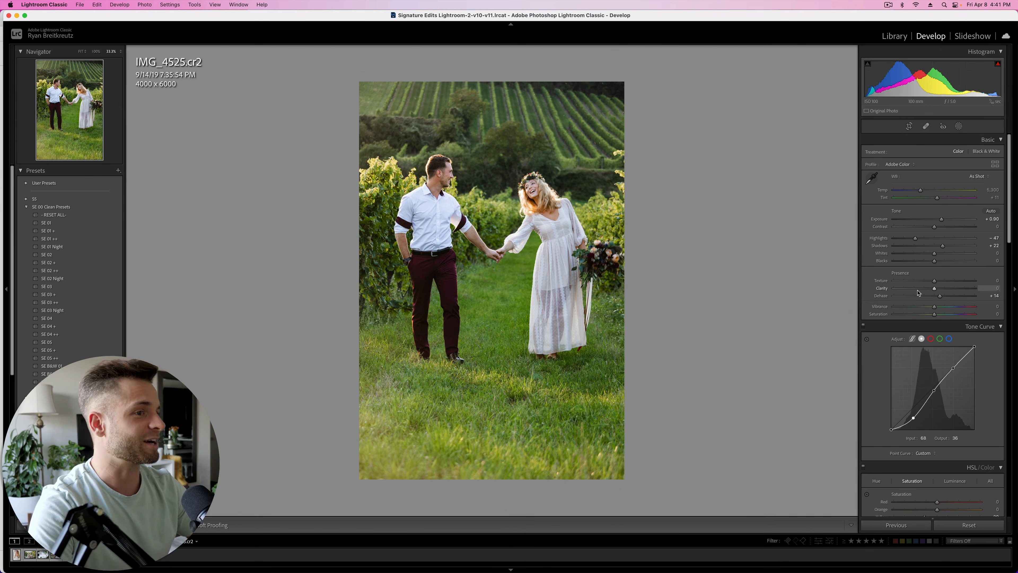
Examine the point curve options and the red, green and blue channels of the tone curve
{"action": "scroll", "coordinate": [922, 287], "scroll_direction": "down", "scroll_amount": 10}
{"action": "scroll", "coordinate": [918, 289], "scroll_direction": "up", "scroll_amount": 6}
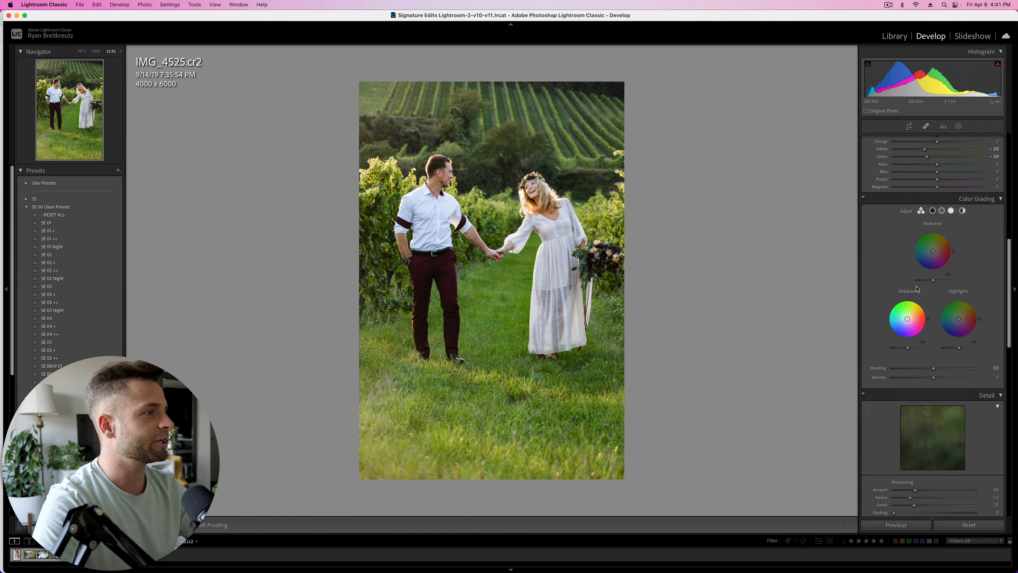
{"action": "scroll", "coordinate": [918, 288], "scroll_direction": "up", "scroll_amount": 2}
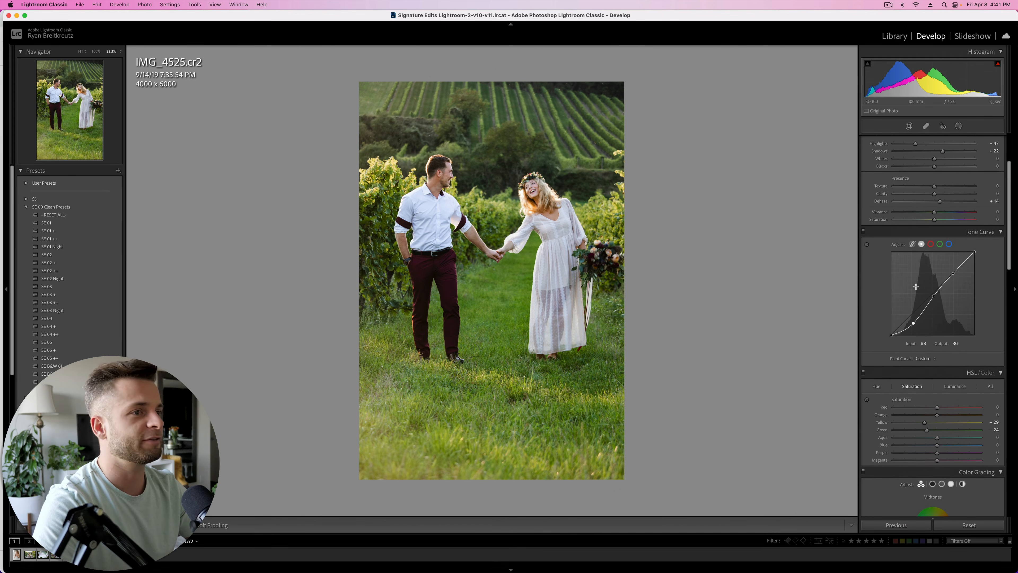
{"action": "left_click", "coordinate": [926, 359]}
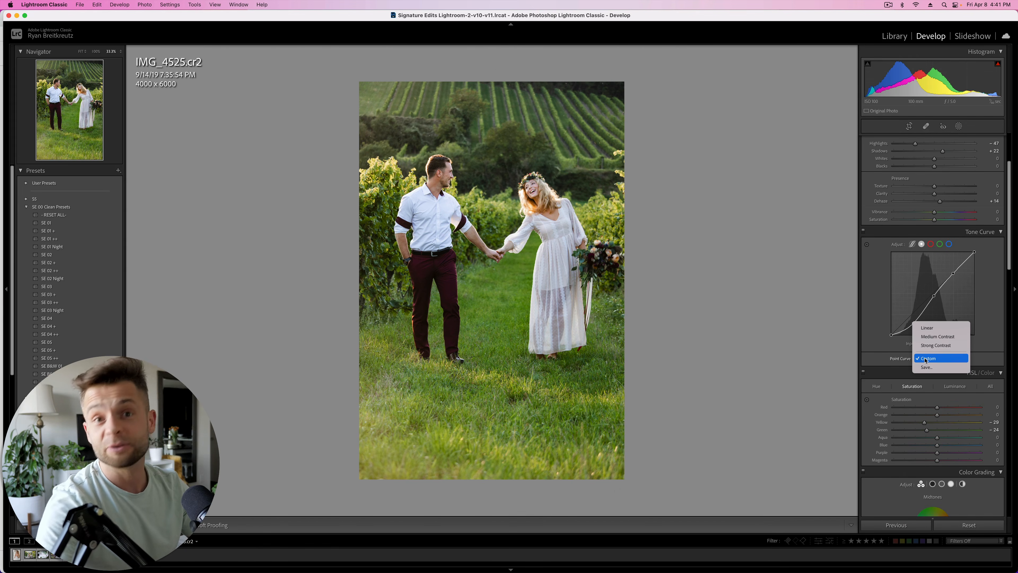
{"action": "left_click", "coordinate": [932, 246]}
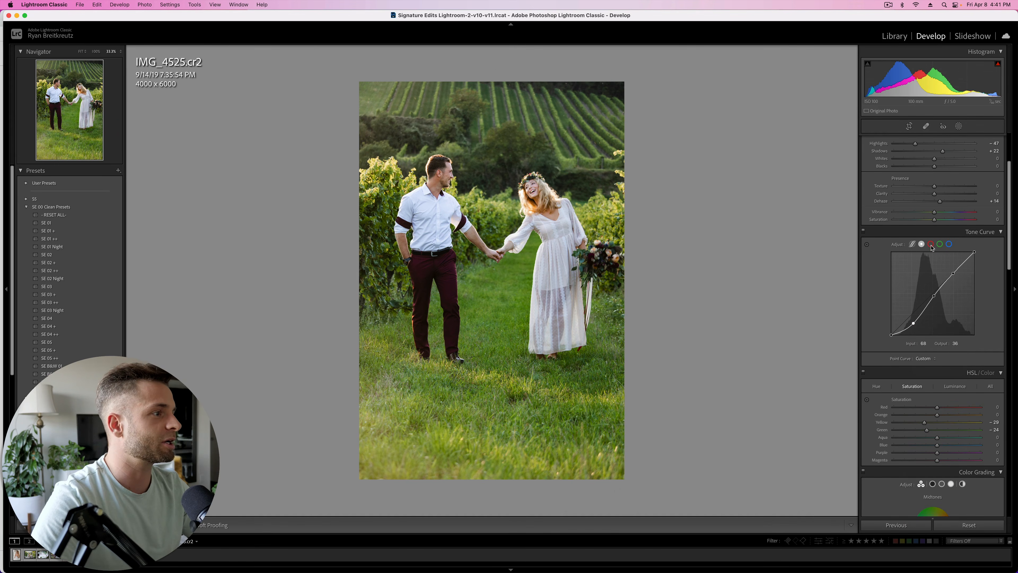
{"action": "left_click", "coordinate": [931, 245]}
{"action": "left_click", "coordinate": [941, 245]}
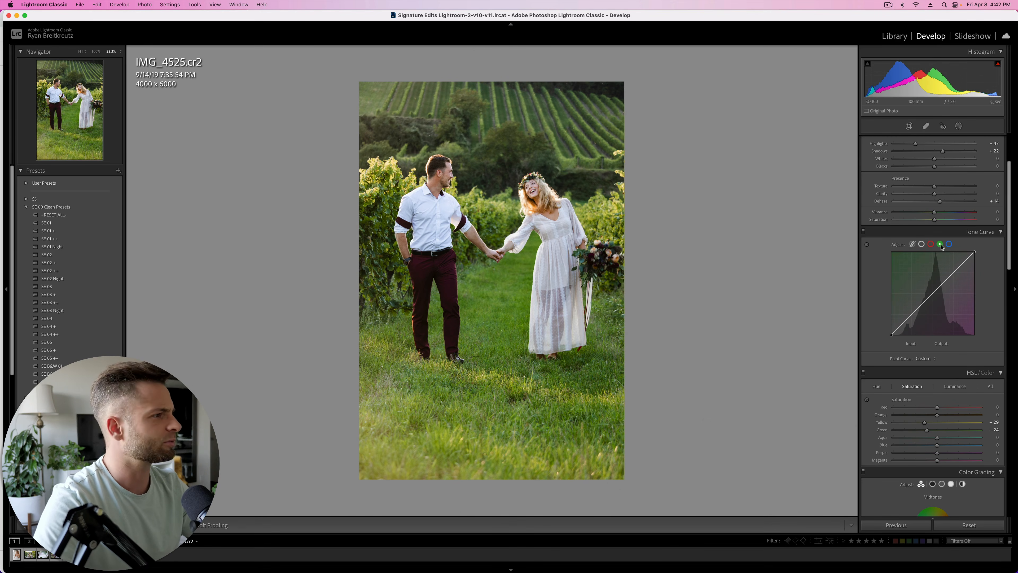
{"action": "left_click", "coordinate": [931, 245]}
{"action": "left_click", "coordinate": [949, 245]}
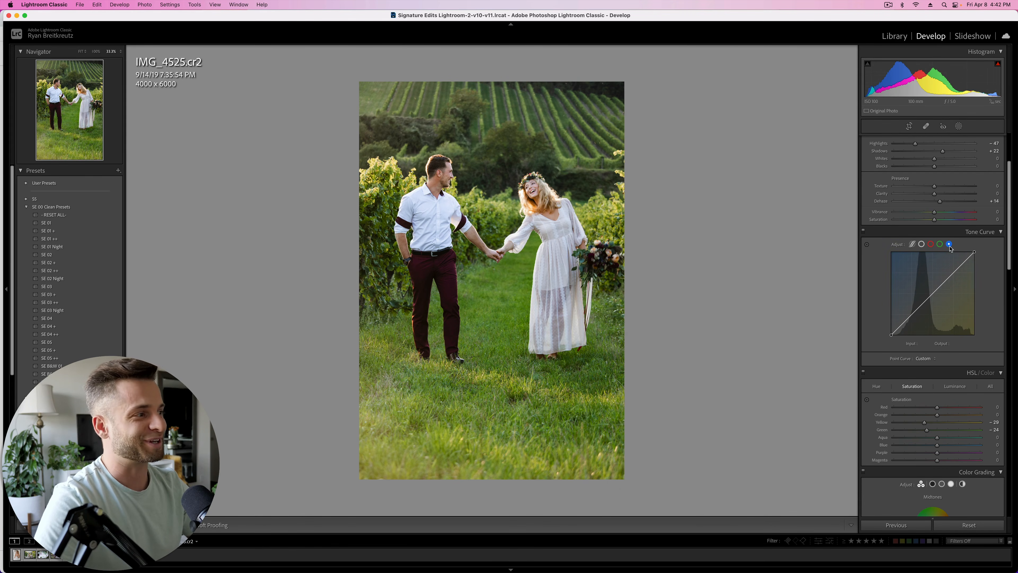
{"action": "left_click", "coordinate": [931, 245]}
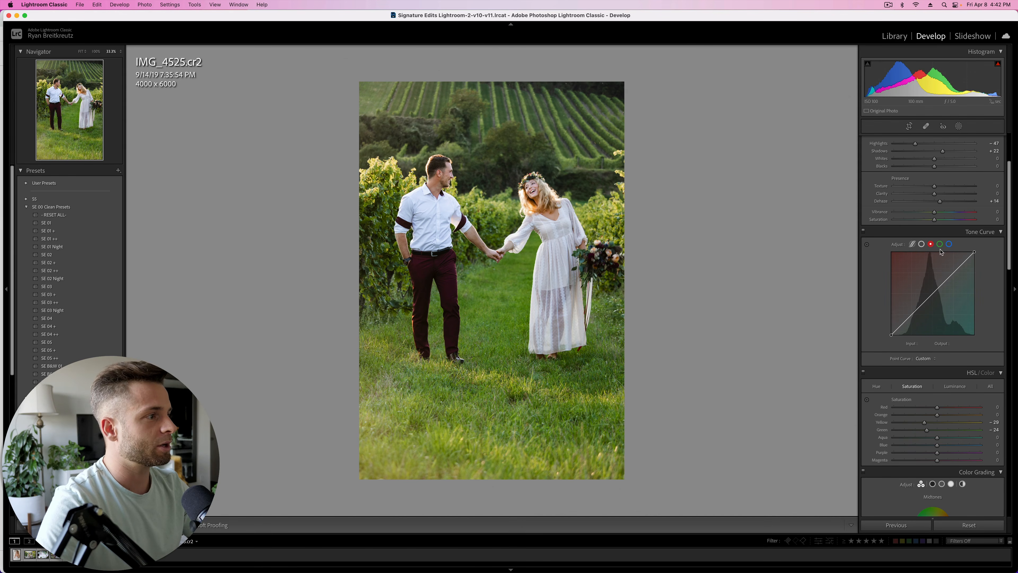
Shift the black points of the blue and green tone curves slightly inward along the baseline, with Output at 0
{"action": "left_click", "coordinate": [949, 245]}
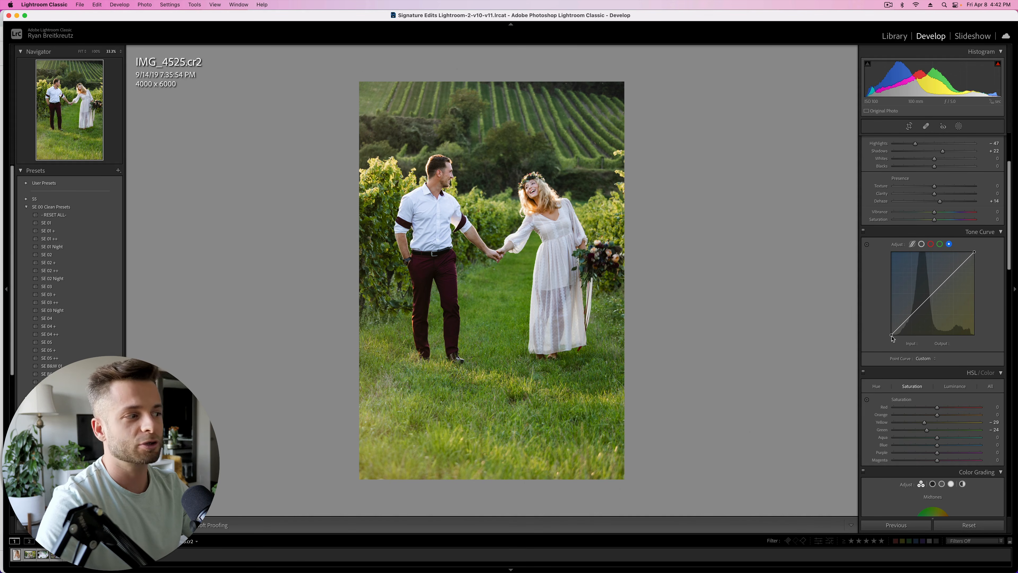
{"action": "left_click_drag", "start_coordinate": [892, 338], "coordinate": [887, 361]}
{"action": "mouse_move", "coordinate": [974, 252]}
{"action": "left_mouse_down"}
{"action": "mouse_move", "coordinate": [994, 372]}
{"action": "mouse_move", "coordinate": [975, 252]}
{"action": "left_mouse_up"}
{"action": "mouse_move", "coordinate": [890, 339]}
{"action": "left_mouse_down"}
{"action": "mouse_move", "coordinate": [925, 346]}
{"action": "mouse_move", "coordinate": [897, 346]}
{"action": "left_mouse_up"}
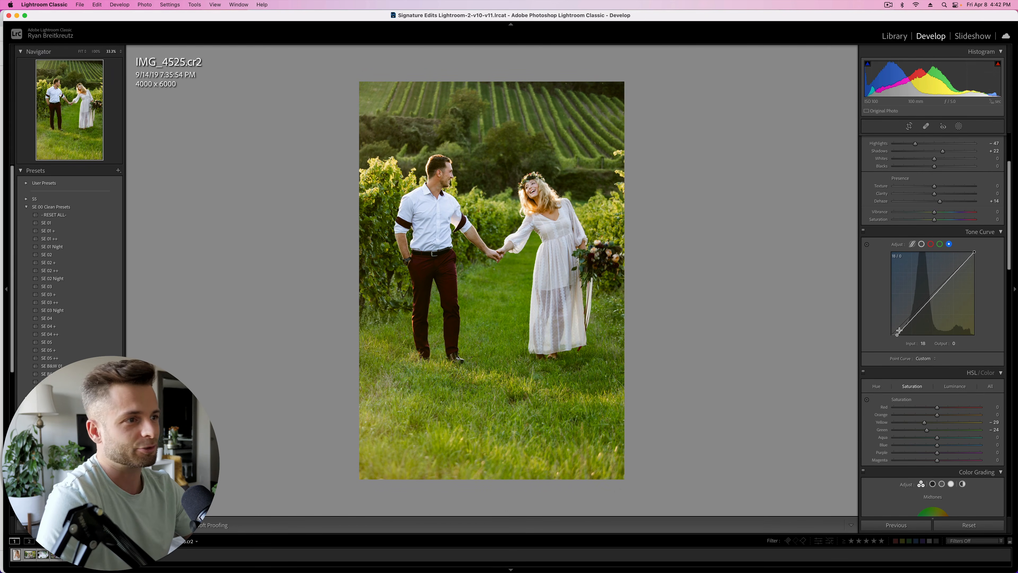
{"action": "left_click", "coordinate": [940, 244]}
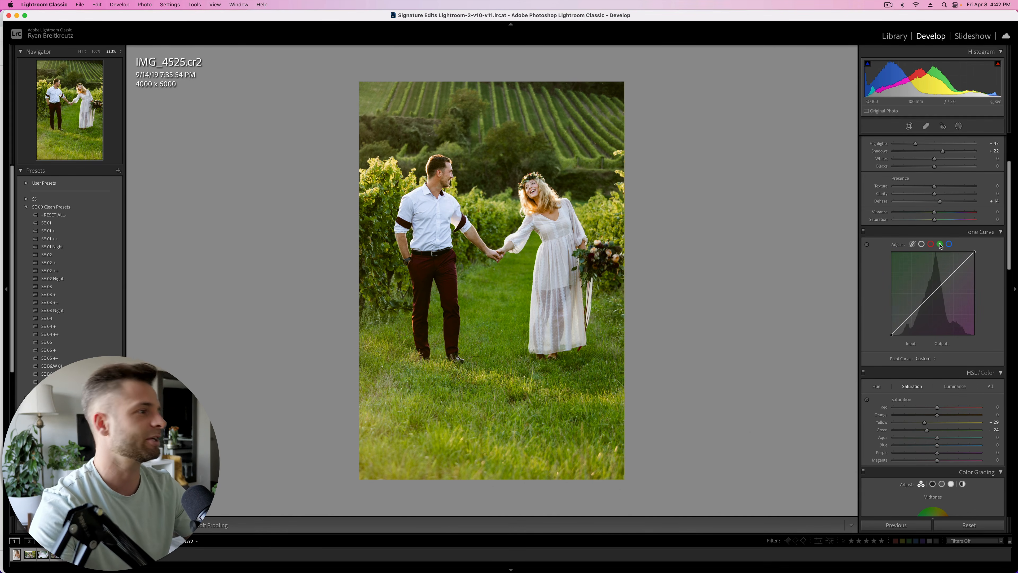
{"action": "mouse_move", "coordinate": [891, 335]}
{"action": "left_mouse_down"}
{"action": "mouse_move", "coordinate": [889, 327]}
{"action": "mouse_move", "coordinate": [884, 338]}
{"action": "mouse_move", "coordinate": [893, 335]}
{"action": "left_mouse_up"}
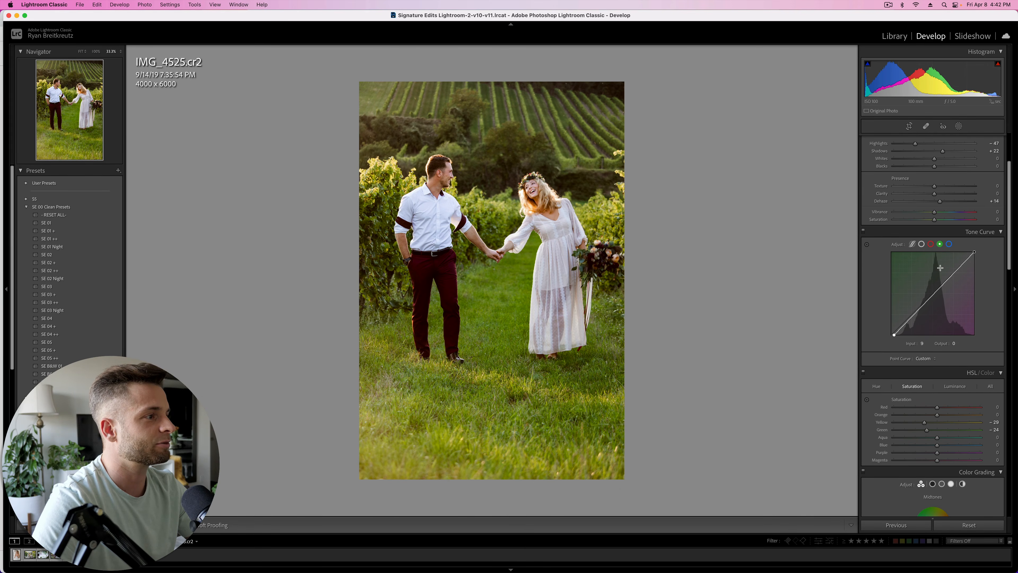
Shape the upper half of the blue tone curve with added points, setting one to Input 163, Output 155
{"action": "left_click", "coordinate": [949, 244]}
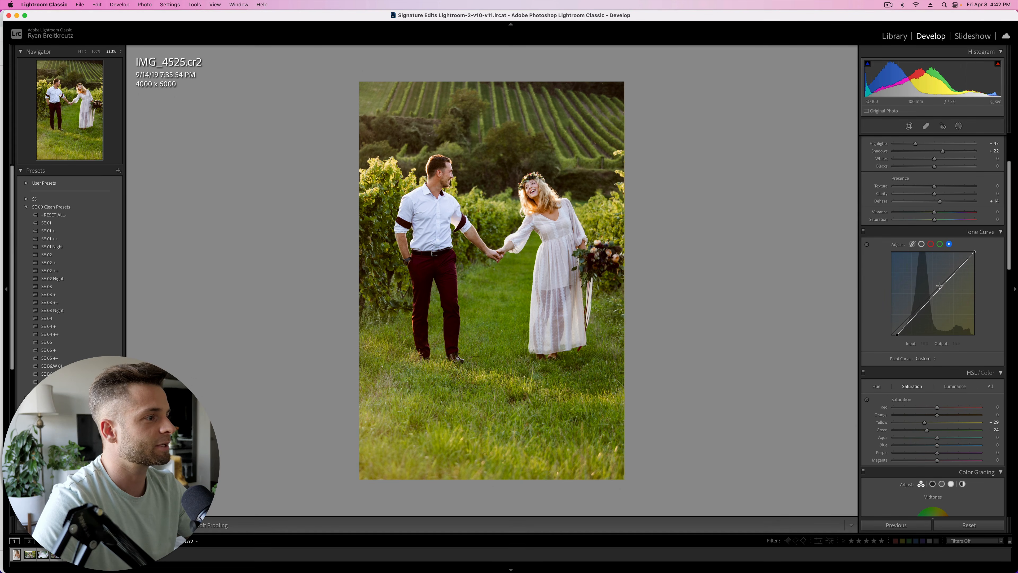
{"action": "mouse_move", "coordinate": [943, 291]}
{"action": "left_mouse_down"}
{"action": "mouse_move", "coordinate": [932, 291]}
{"action": "mouse_move", "coordinate": [955, 272]}
{"action": "mouse_move", "coordinate": [934, 294]}
{"action": "mouse_move", "coordinate": [949, 289]}
{"action": "left_mouse_up"}
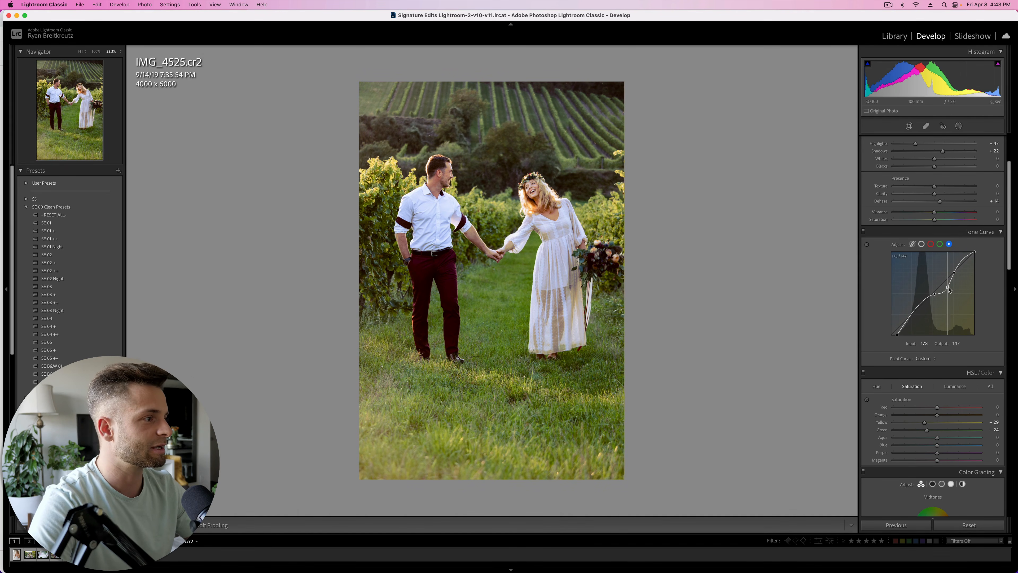
{"action": "left_click_drag", "start_coordinate": [949, 289], "coordinate": [945, 286]}
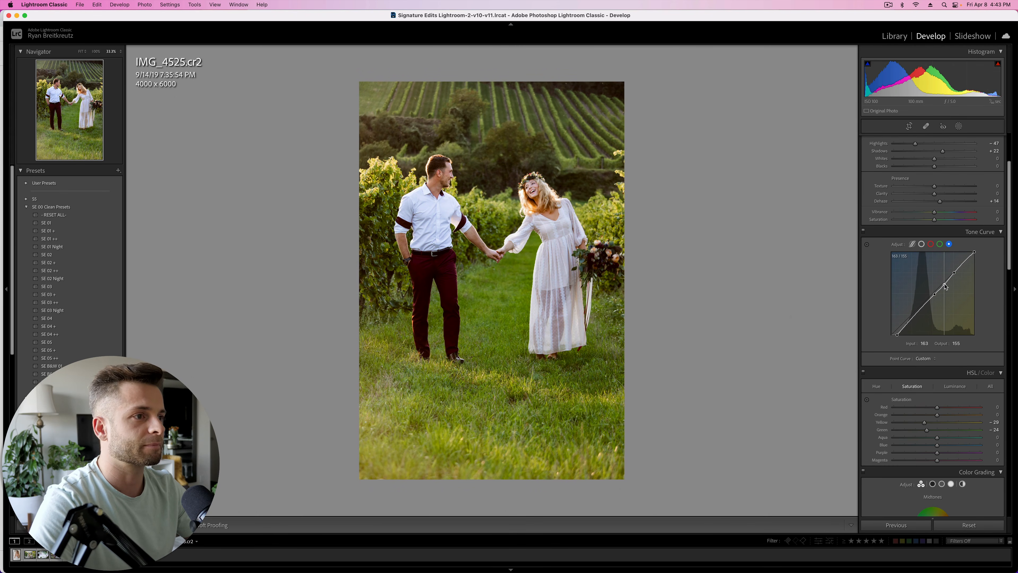
Compare the photo with the channel-adjusted tone curve off and on
{"action": "left_click", "coordinate": [863, 231]}
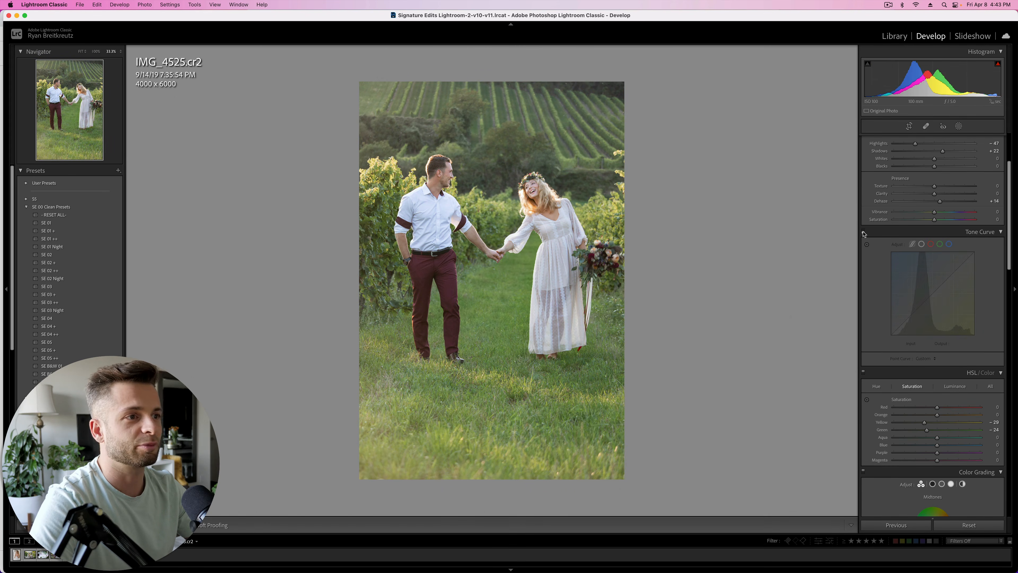
{"action": "left_click", "coordinate": [863, 231]}
{"action": "left_click", "coordinate": [864, 231]}
{"action": "left_click", "coordinate": [863, 231]}
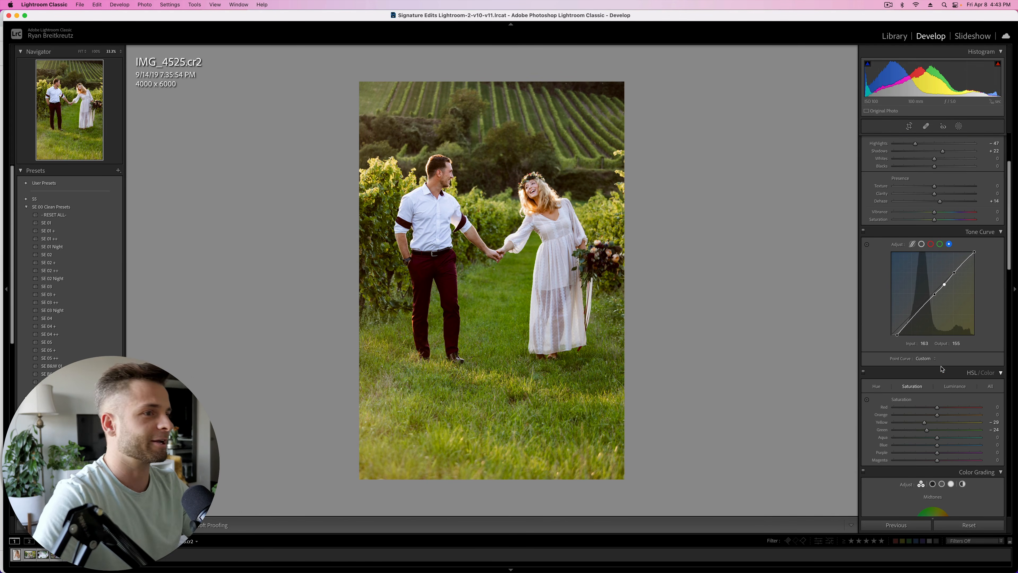
Test Blue saturation at +100 to see which areas it affects, and set it to -64
{"action": "scroll", "coordinate": [938, 361], "scroll_direction": "down", "scroll_amount": 10}
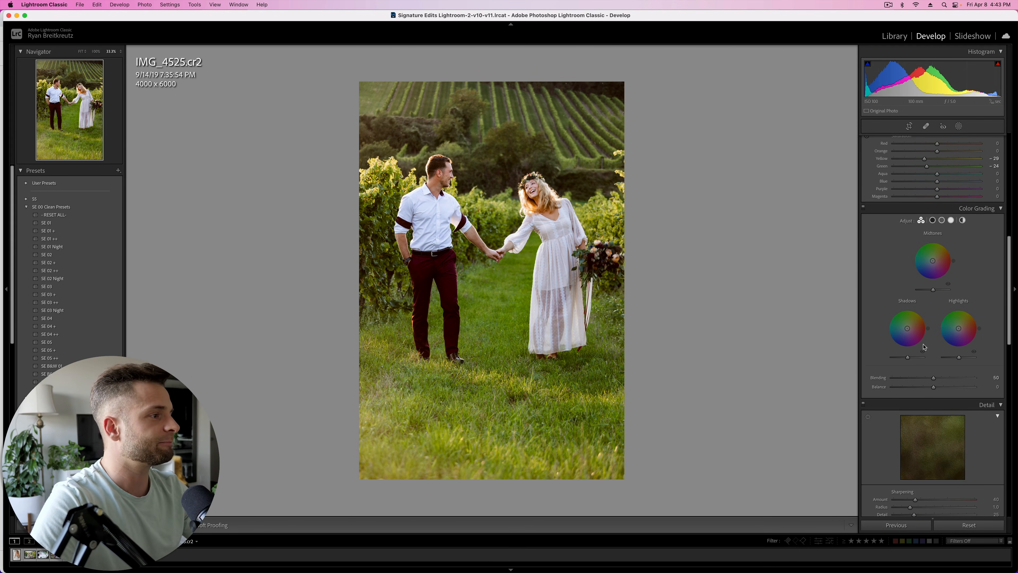
{"action": "scroll", "coordinate": [918, 321], "scroll_direction": "up", "scroll_amount": 3}
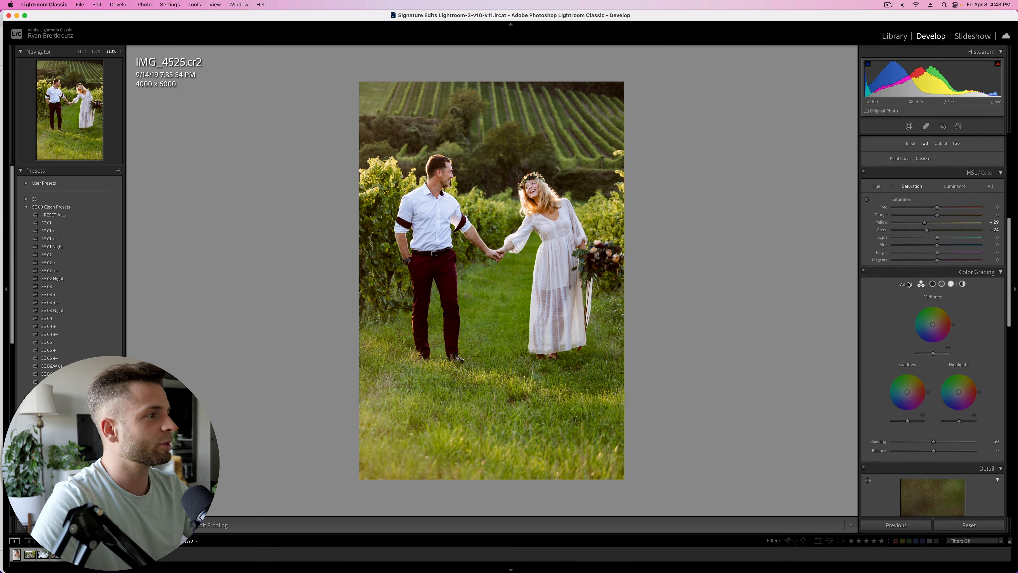
{"action": "scroll", "coordinate": [909, 284], "scroll_direction": "up", "scroll_amount": 1}
{"action": "left_click_drag", "start_coordinate": [937, 263], "coordinate": [1013, 266]}
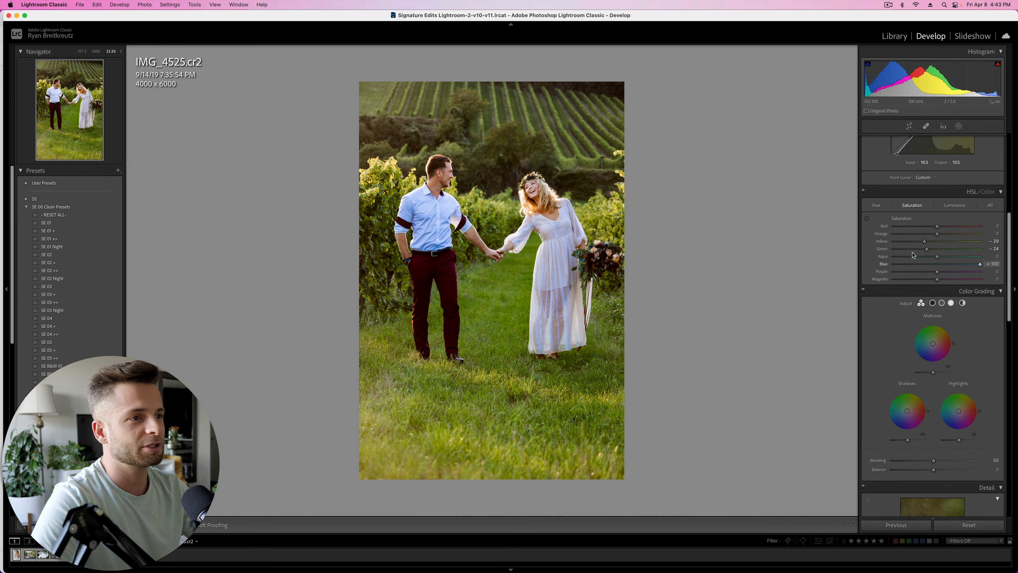
{"action": "mouse_move", "coordinate": [913, 256]}
{"action": "left_mouse_down"}
{"action": "mouse_move", "coordinate": [797, 249]}
{"action": "mouse_move", "coordinate": [991, 259]}
{"action": "mouse_move", "coordinate": [889, 256]}
{"action": "mouse_move", "coordinate": [910, 262]}
{"action": "left_mouse_up"}
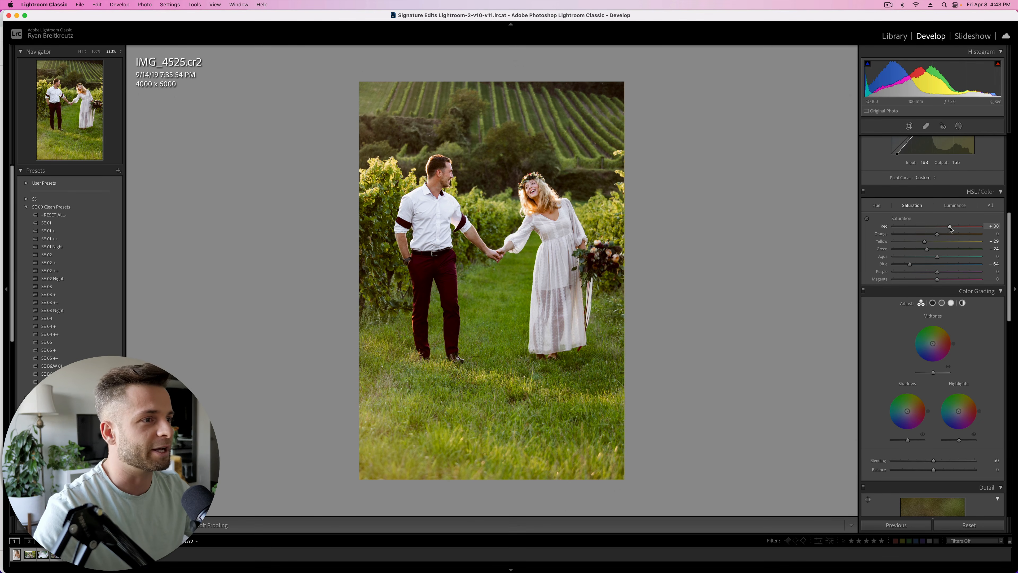
Set HSL saturation to +40 for Red, +10 for Purple and +14 for Magenta
{"action": "left_click_drag", "start_coordinate": [951, 227], "coordinate": [954, 229]}
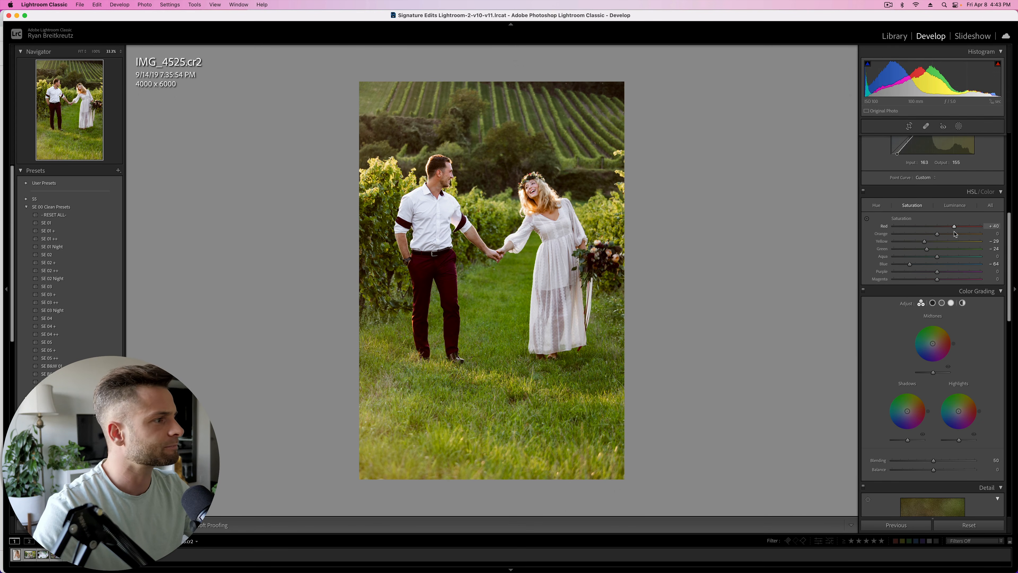
{"action": "left_click", "coordinate": [952, 279]}
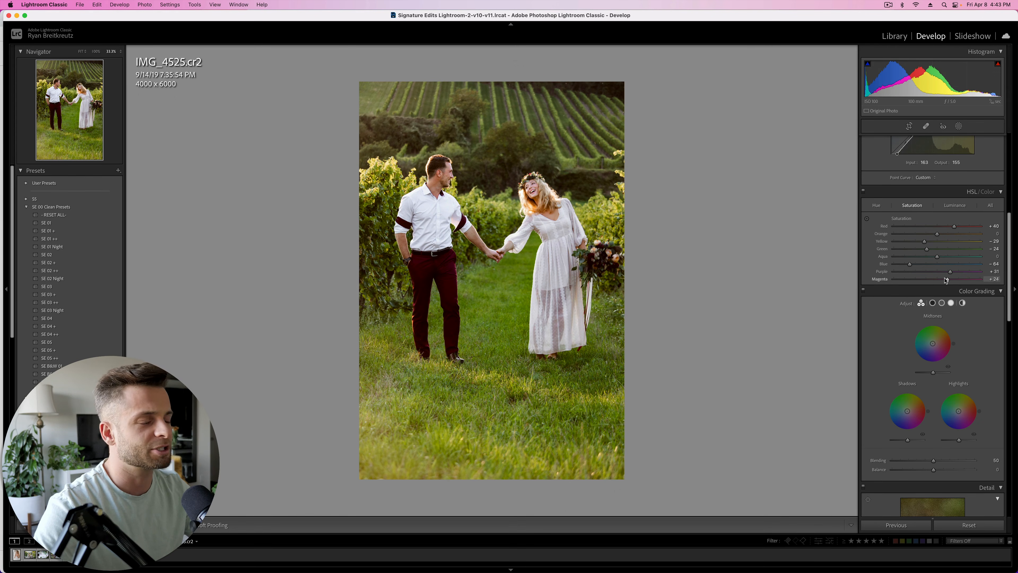
{"action": "left_click_drag", "start_coordinate": [947, 280], "coordinate": [943, 280]}
{"action": "left_click", "coordinate": [942, 272]}
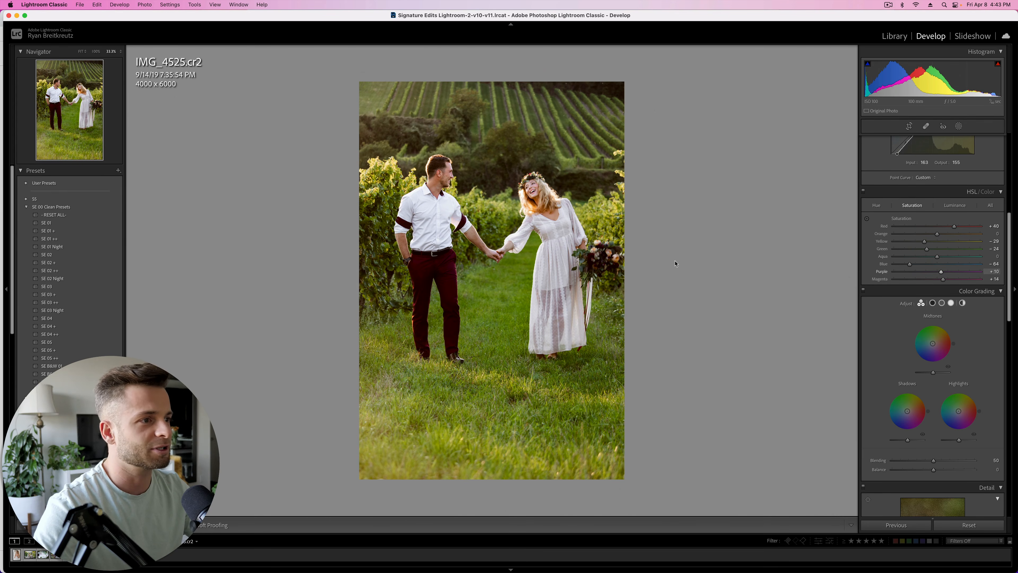
Compare the photo with the HSL colour adjustments off and on
{"action": "left_click", "coordinate": [864, 192]}
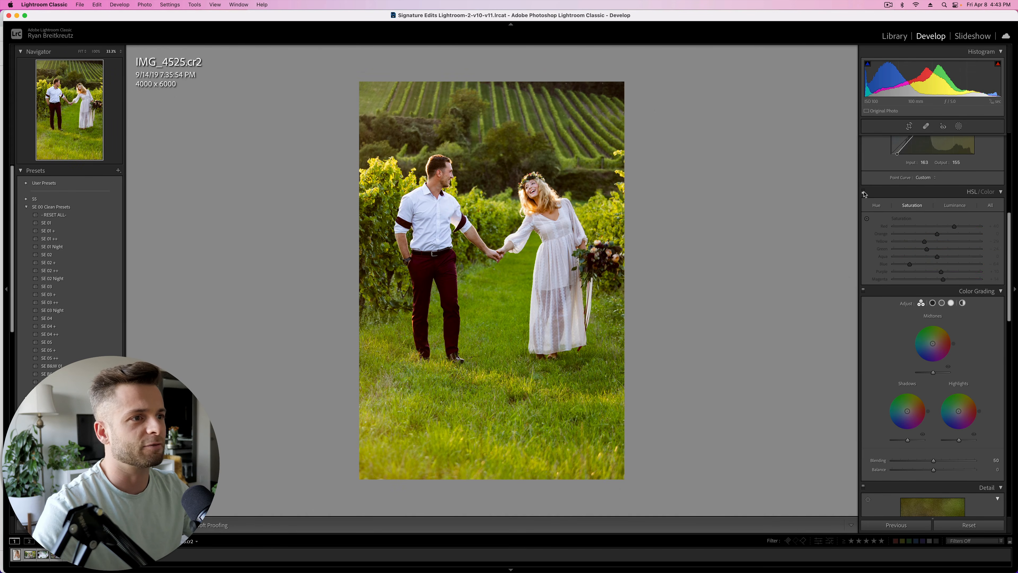
{"action": "left_click", "coordinate": [863, 191]}
{"action": "left_click", "coordinate": [864, 192]}
{"action": "left_click", "coordinate": [864, 192]}
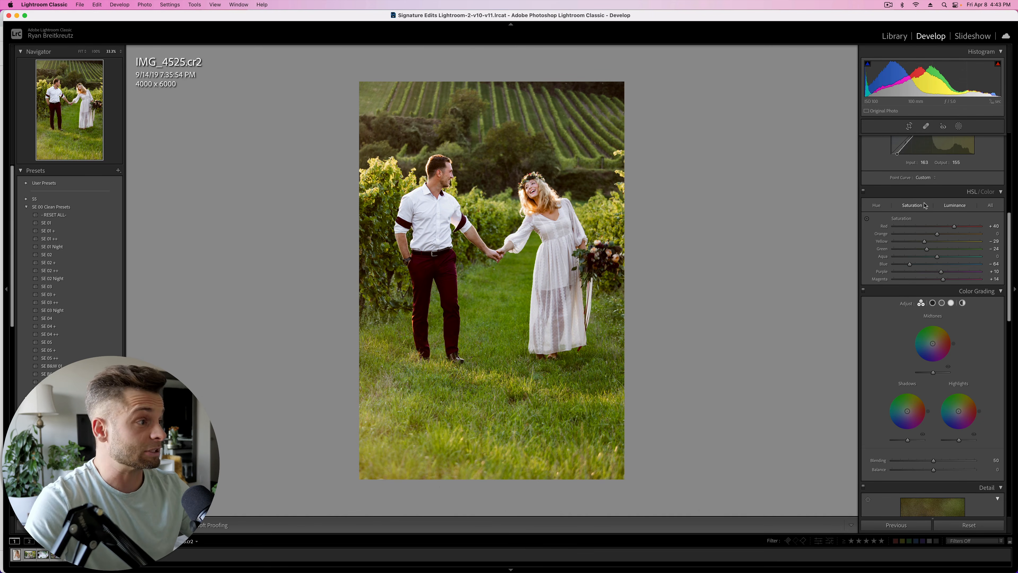
Reduce HSL saturation to -34 for Yellow and -44 for Green
{"action": "left_click_drag", "start_coordinate": [925, 241], "coordinate": [917, 241]}
{"action": "left_click", "coordinate": [917, 249]}
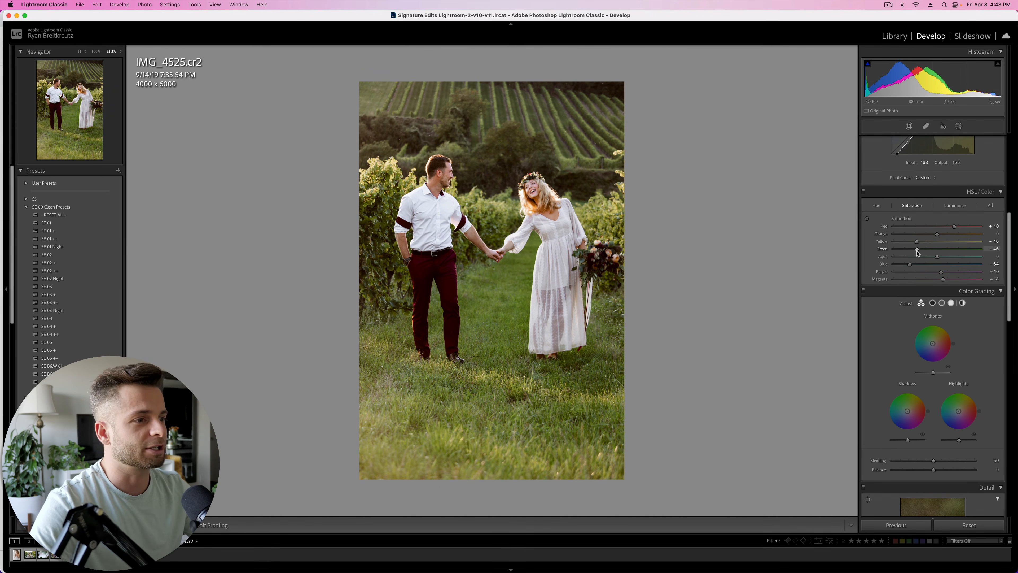
{"action": "left_click", "coordinate": [923, 241]}
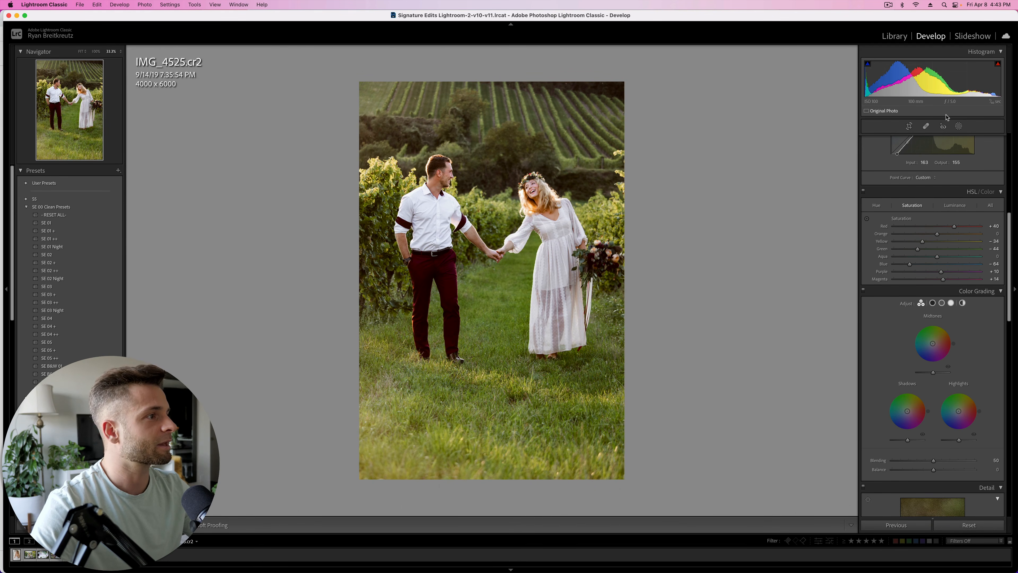
Create a subject mask of the couple and invert it so that it covers the background
{"action": "left_click", "coordinate": [959, 126]}
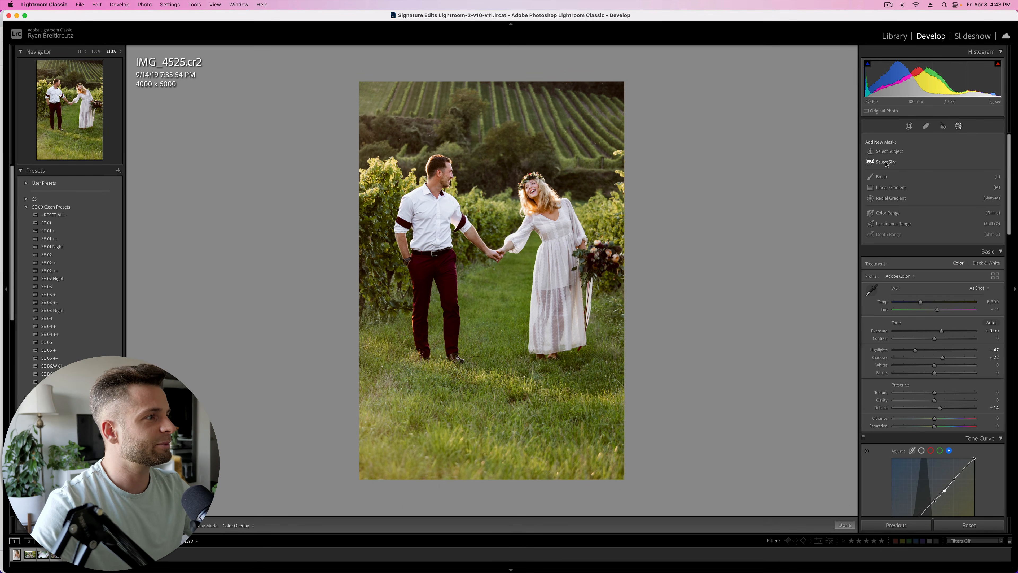
{"action": "left_click", "coordinate": [890, 153]}
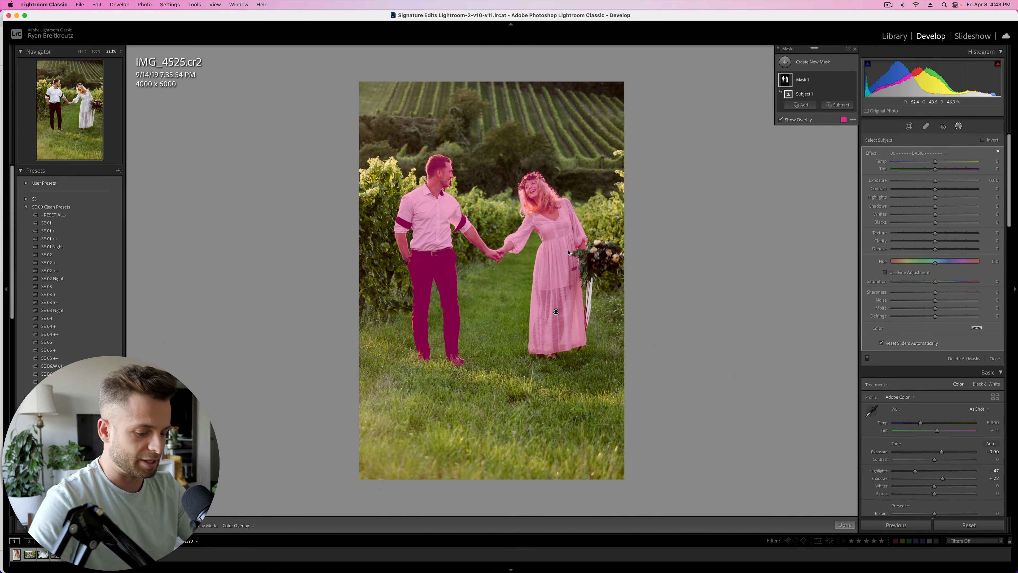
{"action": "key", "text": "'"}
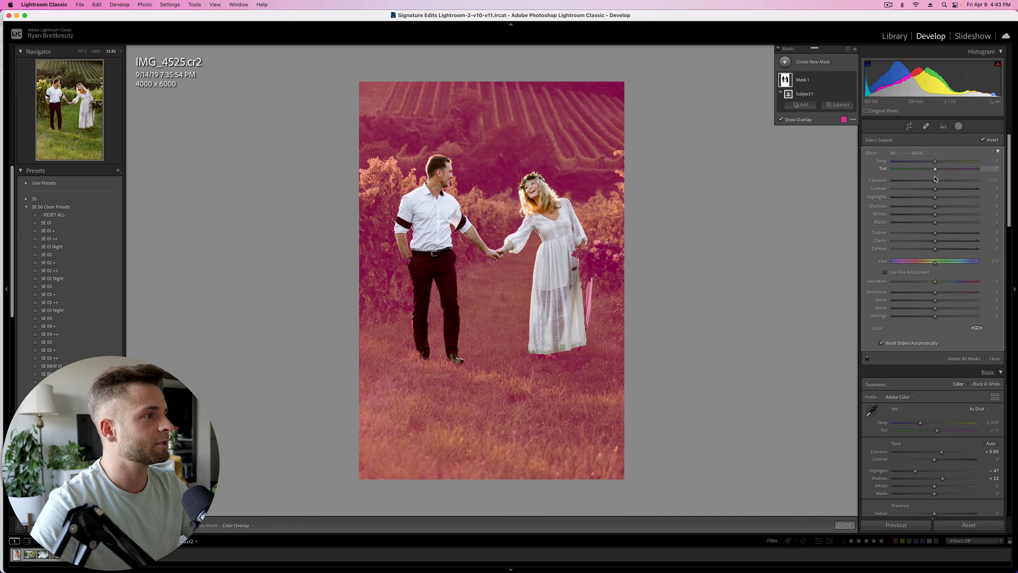
Darken the masked background with exposure -0.12, contrast 26 and shadows -9, and finish masking
{"action": "left_click_drag", "start_coordinate": [936, 180], "coordinate": [947, 191]}
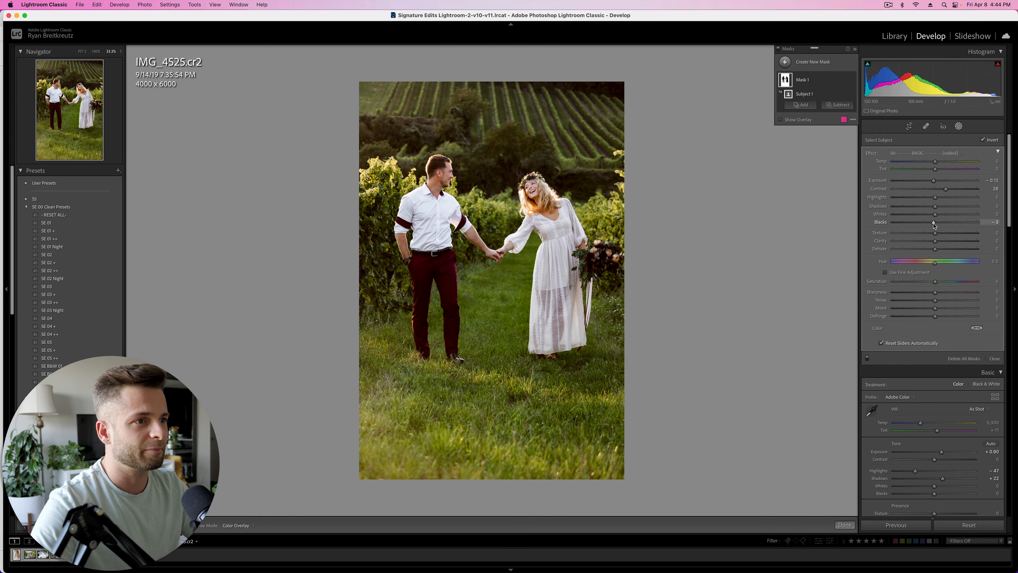
{"action": "left_click_drag", "start_coordinate": [935, 206], "coordinate": [932, 208]}
{"action": "left_click_drag", "start_coordinate": [936, 248], "coordinate": [936, 251]}
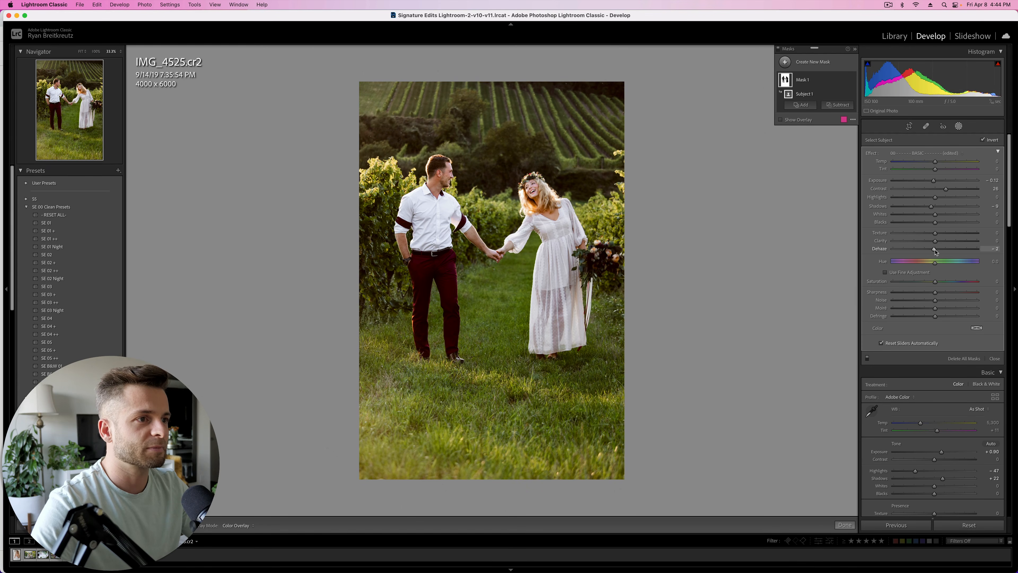
{"action": "key", "text": "shift+w"}
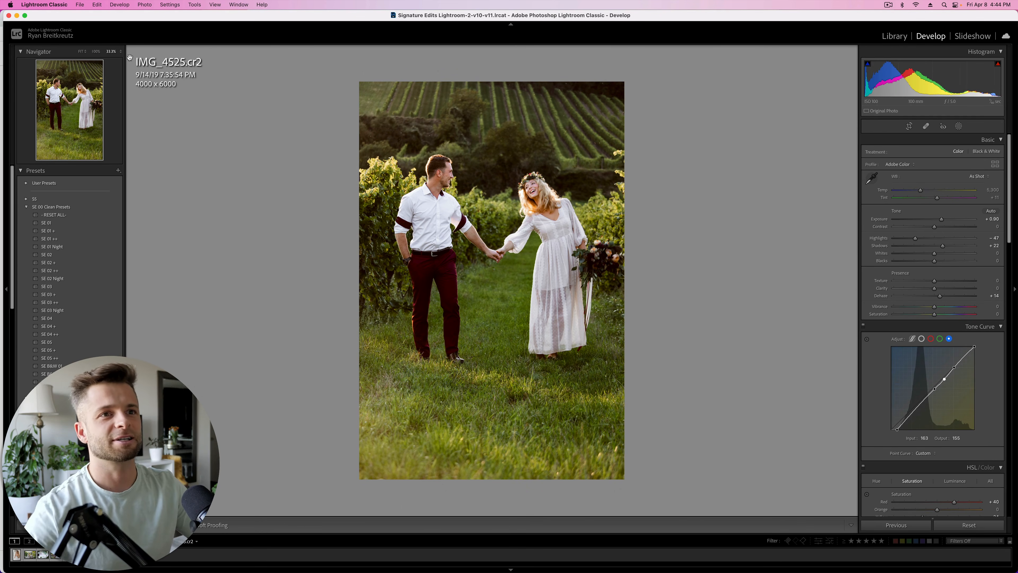
Compare the edited photo with its unedited version at a closer zoom level
{"action": "left_click", "coordinate": [82, 51]}
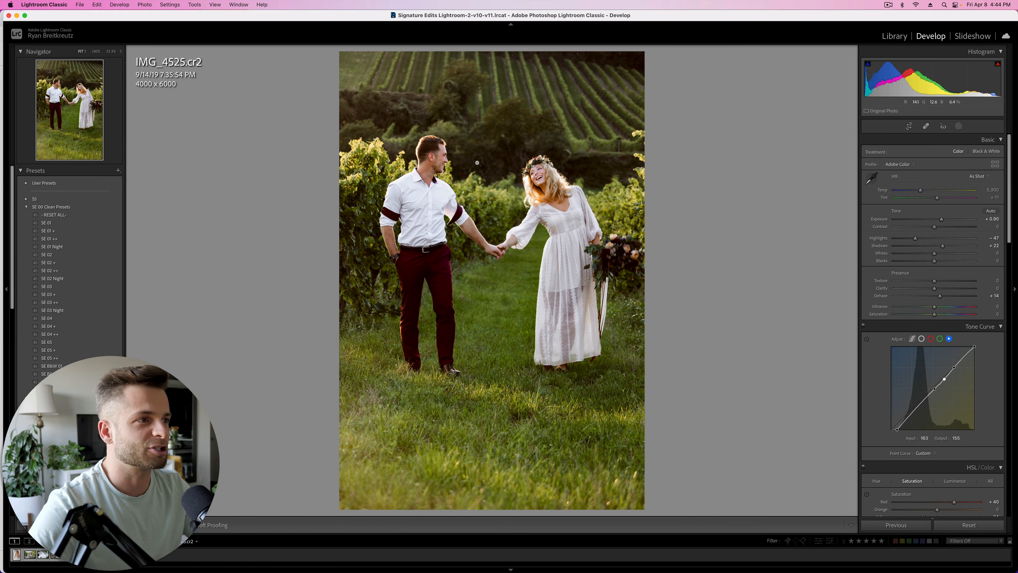
{"action": "left_click", "coordinate": [477, 163]}
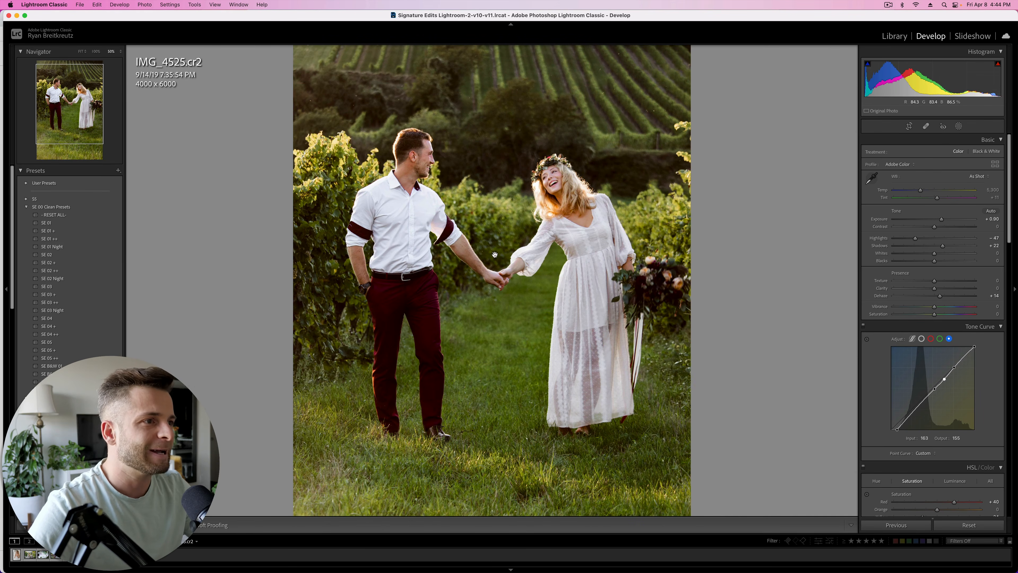
{"action": "left_click", "coordinate": [495, 254]}
{"action": "left_click", "coordinate": [495, 255]}
{"action": "key", "text": "backslash"}
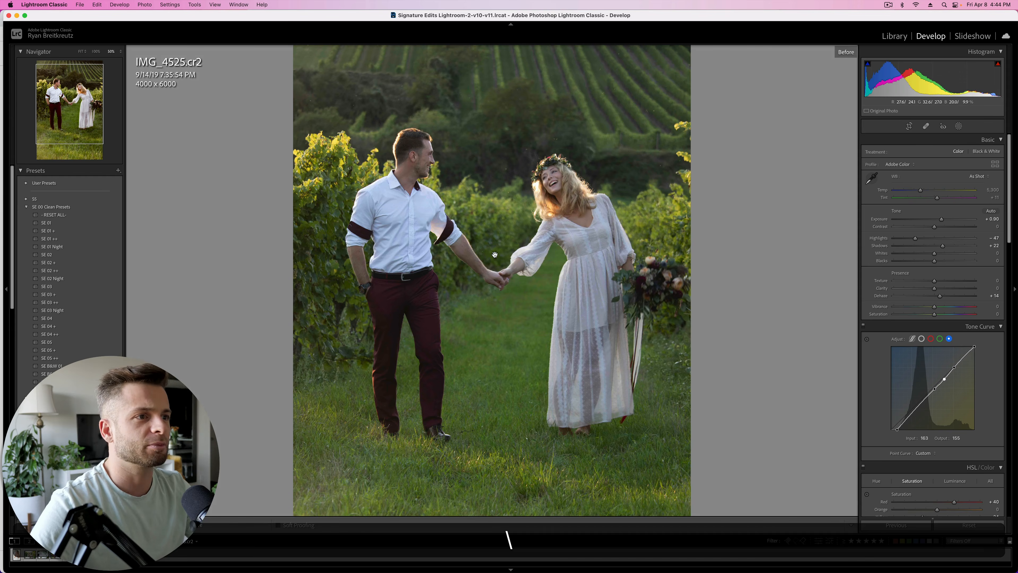
{"action": "key", "text": "backslash"}
{"action": "key", "text": "backslash"}
{"action": "key", "text": "backslash"}
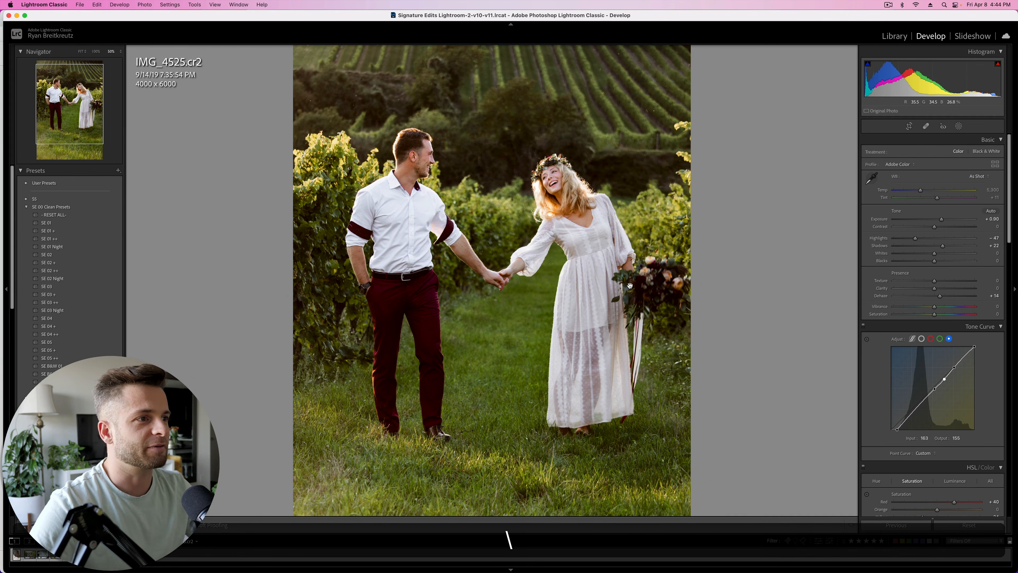
{"action": "key", "text": "super+minus"}
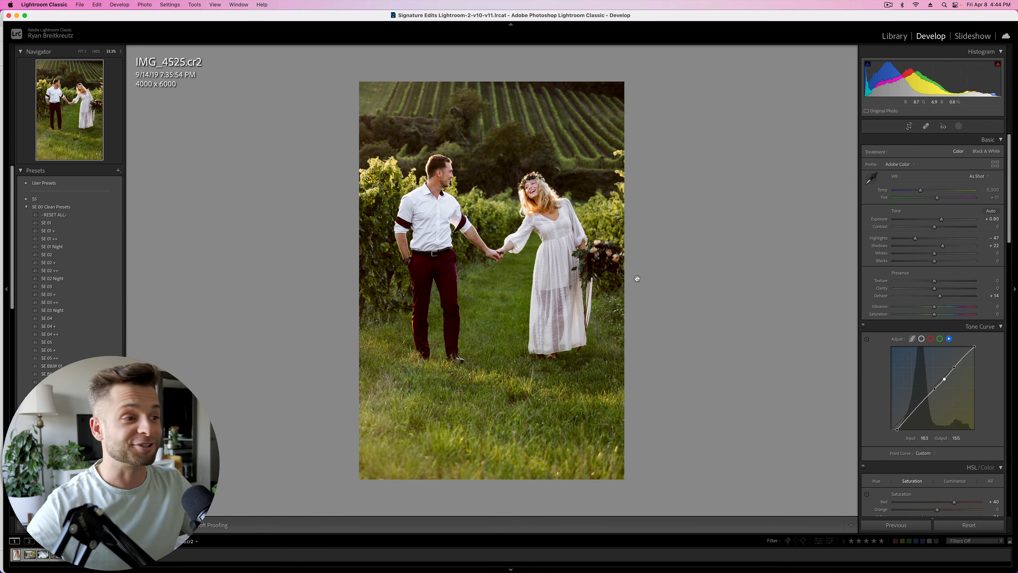
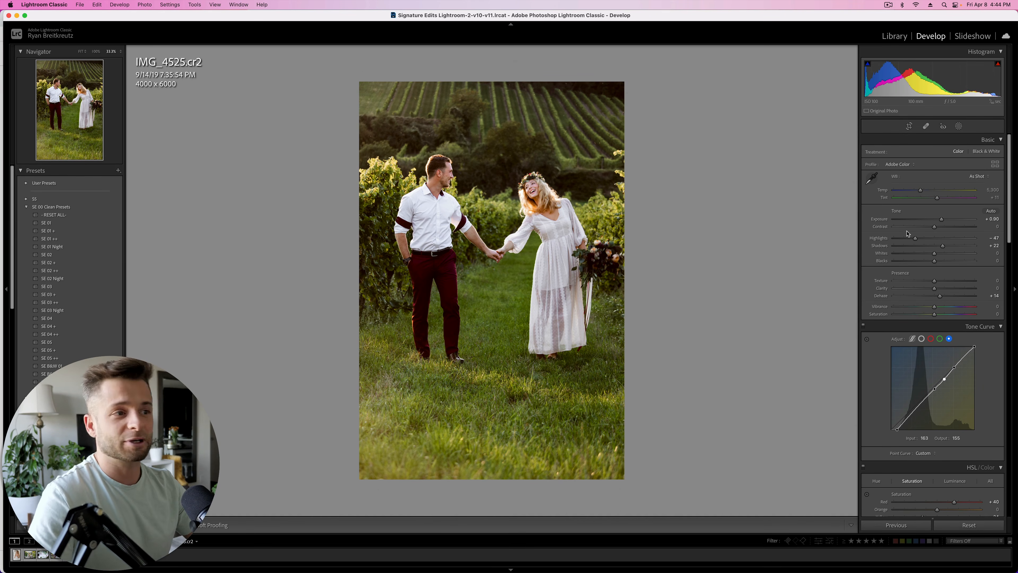
Lower the upper part of the combined RGB tone curve with a point at Input 205, Output 198
{"action": "left_click", "coordinate": [922, 339]}
{"action": "left_click_drag", "start_coordinate": [976, 349], "coordinate": [959, 365]}
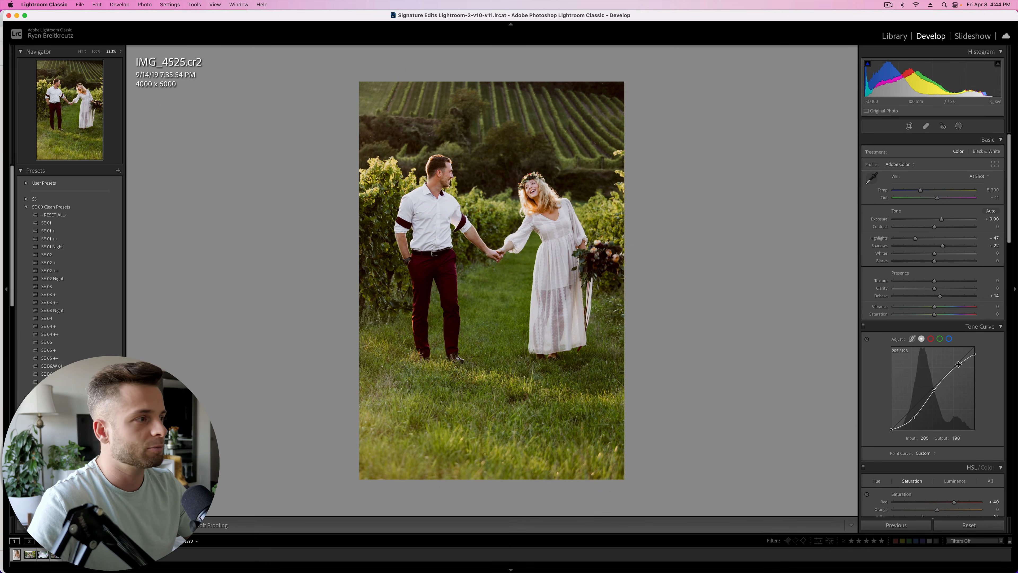
Test basic contrast, blacks and whites adjustments on the whole photo, and undo them
{"action": "mouse_move", "coordinate": [934, 227]}
{"action": "left_mouse_down"}
{"action": "mouse_move", "coordinate": [902, 228]}
{"action": "mouse_move", "coordinate": [953, 221]}
{"action": "mouse_move", "coordinate": [943, 222]}
{"action": "left_mouse_up"}
{"action": "mouse_move", "coordinate": [942, 261]}
{"action": "left_mouse_down"}
{"action": "mouse_move", "coordinate": [965, 261]}
{"action": "mouse_move", "coordinate": [937, 263]}
{"action": "left_mouse_up"}
{"action": "mouse_move", "coordinate": [950, 255]}
{"action": "left_mouse_down"}
{"action": "mouse_move", "coordinate": [971, 254]}
{"action": "mouse_move", "coordinate": [937, 252]}
{"action": "left_mouse_up"}
{"action": "key", "text": "super+z"}
{"action": "key", "text": "super+z"}
{"action": "key", "text": "super+z"}
{"action": "key", "text": "super+z"}
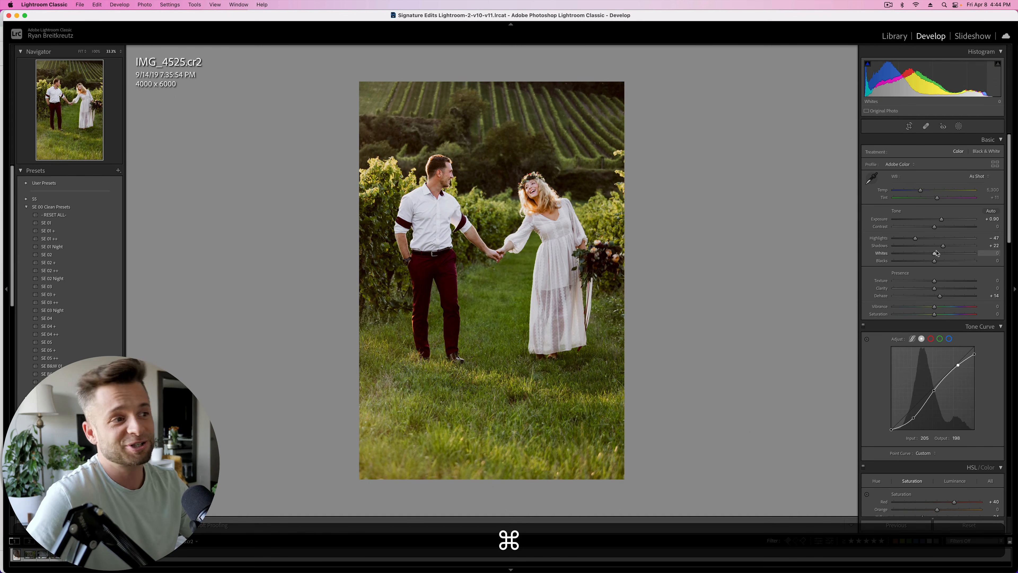
Warm the midtones in Color Grading with hue 30 and saturation 18, and raise the exposure one increment
{"action": "scroll", "coordinate": [933, 342], "scroll_direction": "down", "scroll_amount": 6}
{"action": "scroll", "coordinate": [932, 343], "scroll_direction": "down", "scroll_amount": 5}
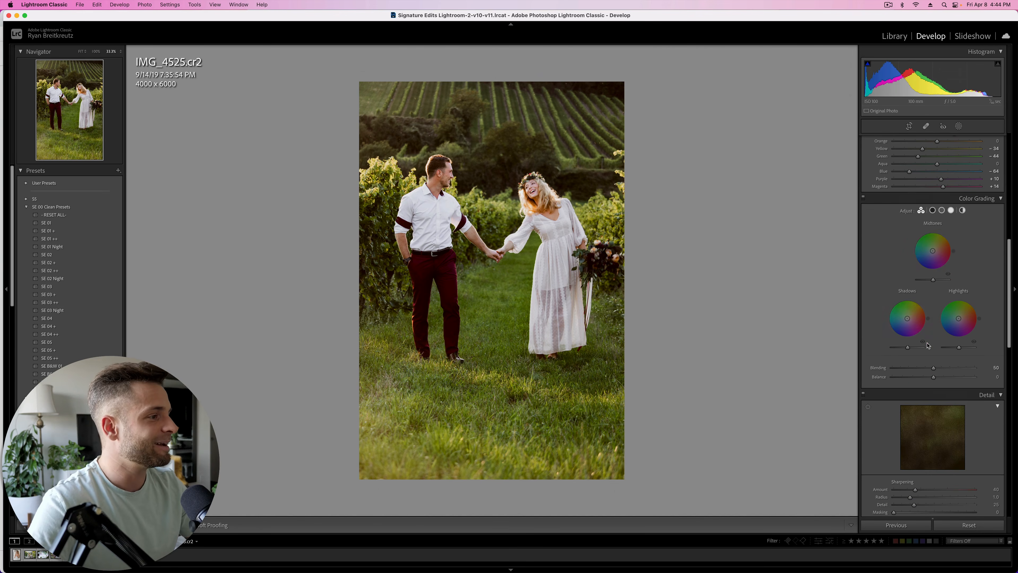
{"action": "mouse_move", "coordinate": [932, 251]}
{"action": "left_mouse_down"}
{"action": "mouse_move", "coordinate": [943, 240]}
{"action": "mouse_move", "coordinate": [935, 248]}
{"action": "left_mouse_up"}
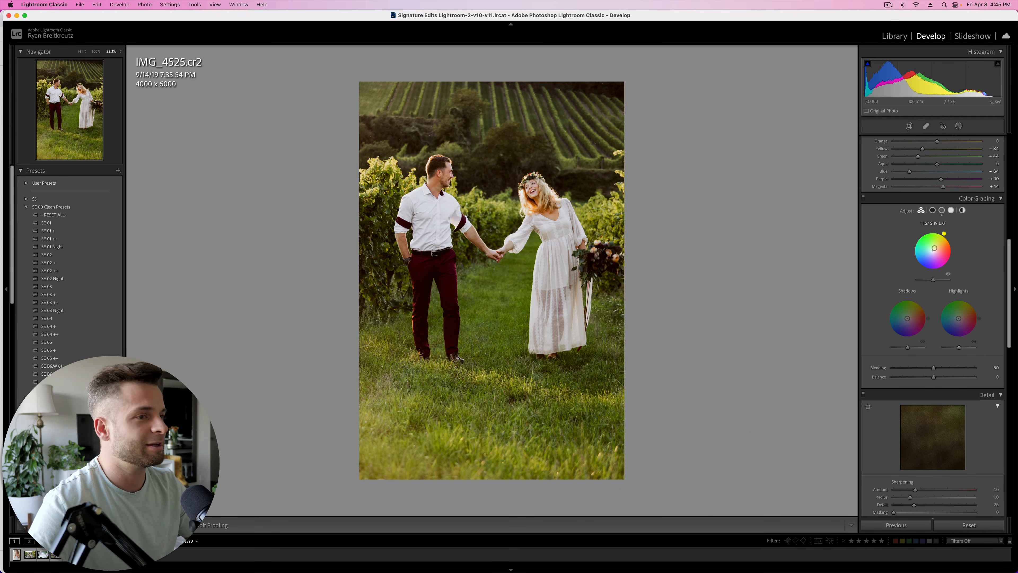
{"action": "mouse_move", "coordinate": [944, 234]}
{"action": "left_mouse_down"}
{"action": "mouse_move", "coordinate": [931, 271]}
{"action": "mouse_move", "coordinate": [952, 260]}
{"action": "mouse_move", "coordinate": [952, 243]}
{"action": "left_mouse_up"}
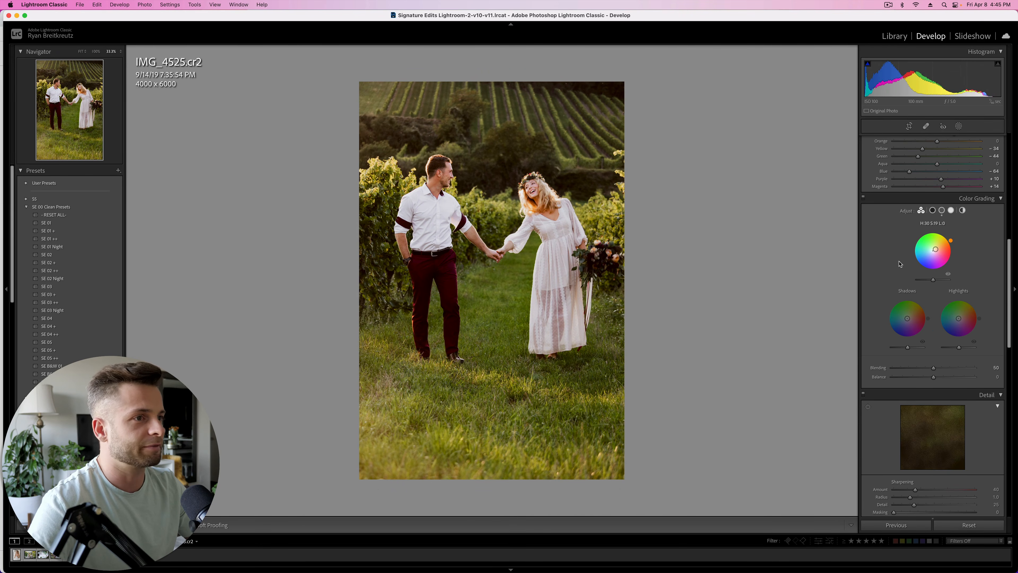
{"action": "left_click_drag", "start_coordinate": [936, 249], "coordinate": [935, 249]}
{"action": "key", "text": "equal"}
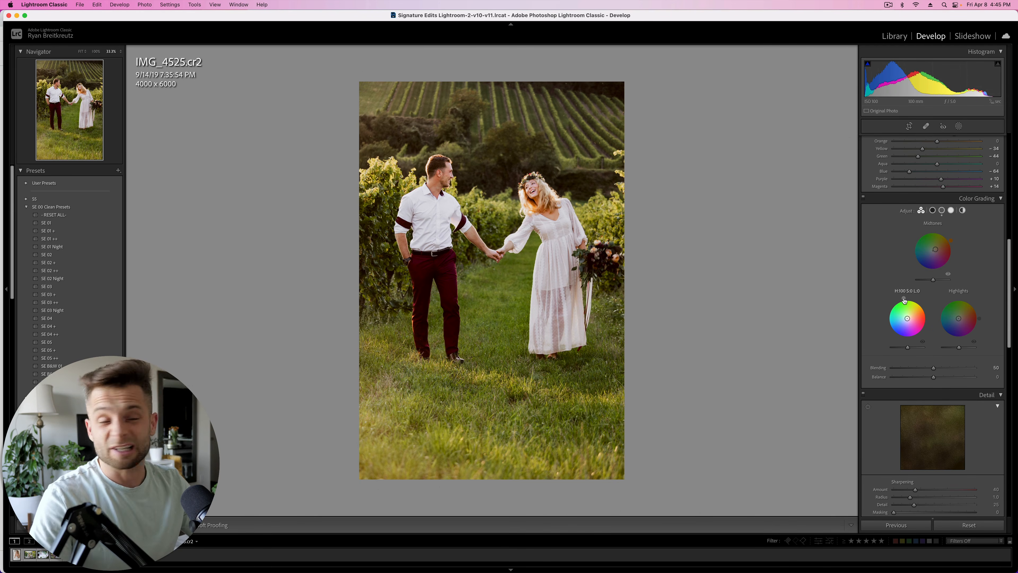
Give the shadows a subtle green tint in Color Grading, and test a cyan highlight tint before resetting it
{"action": "left_click_drag", "start_coordinate": [908, 318], "coordinate": [911, 305]}
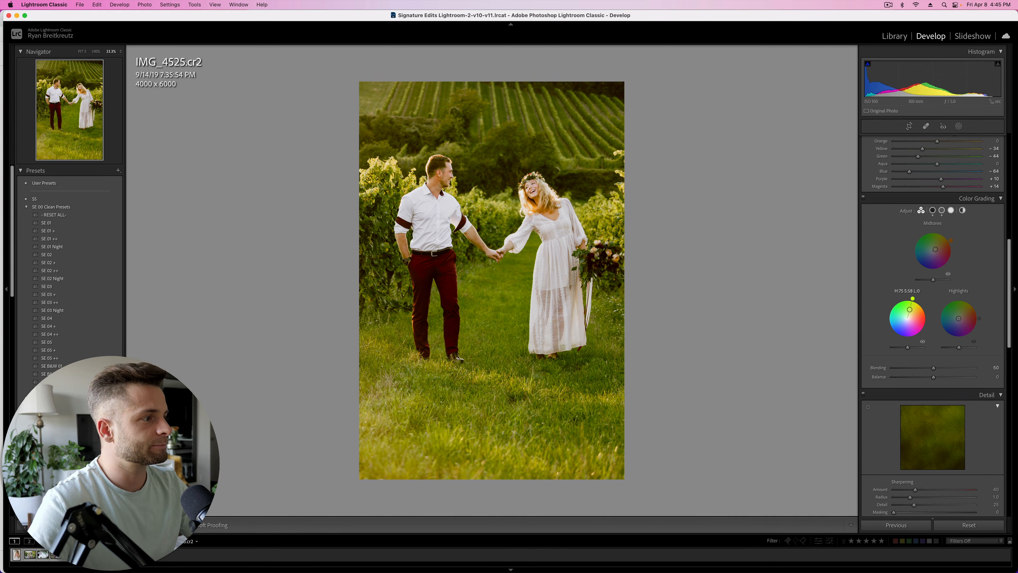
{"action": "mouse_move", "coordinate": [909, 310]}
{"action": "left_mouse_down"}
{"action": "mouse_move", "coordinate": [920, 304]}
{"action": "mouse_move", "coordinate": [927, 326]}
{"action": "mouse_move", "coordinate": [901, 337]}
{"action": "mouse_move", "coordinate": [887, 319]}
{"action": "mouse_move", "coordinate": [897, 300]}
{"action": "left_mouse_up"}
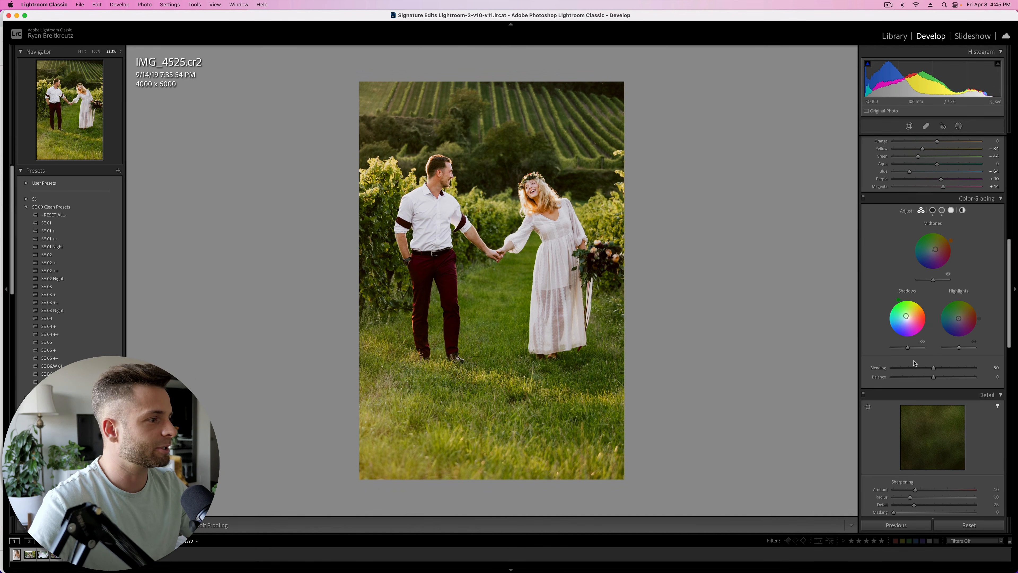
{"action": "left_click_drag", "start_coordinate": [907, 317], "coordinate": [948, 314]}
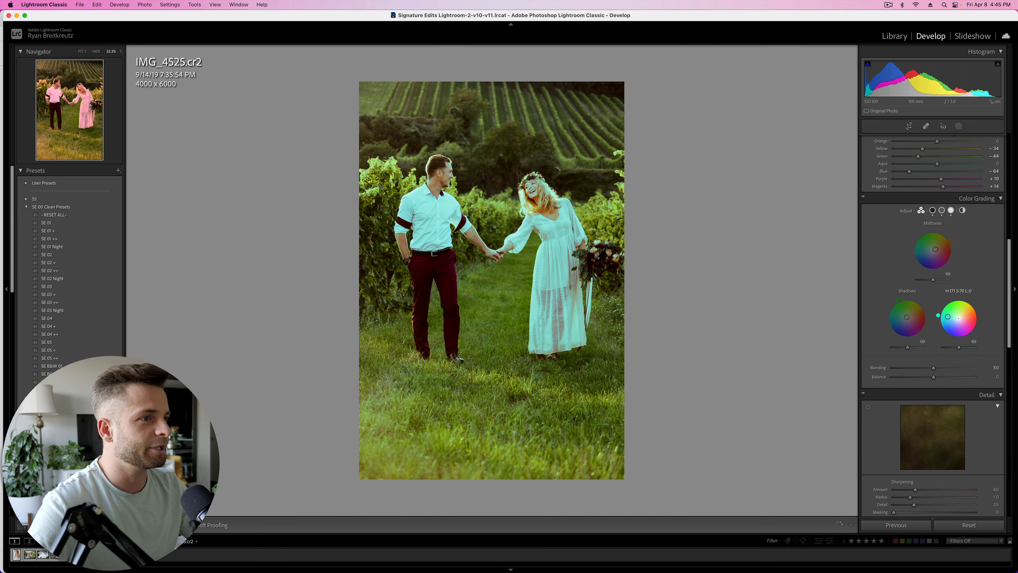
{"action": "double_click", "coordinate": [949, 319]}
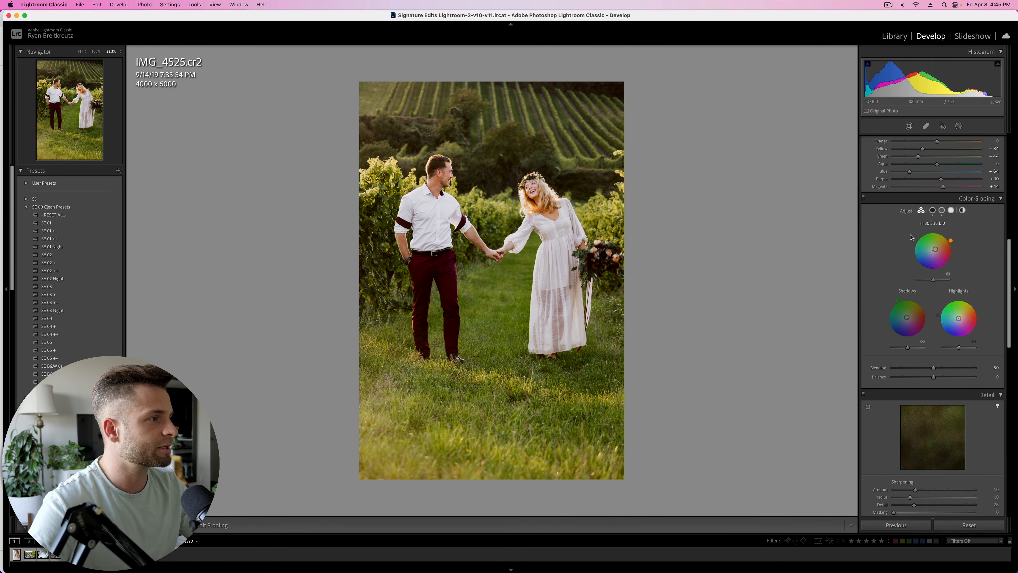
Compare the photo with Color Grading off and on
{"action": "left_click", "coordinate": [863, 197]}
{"action": "left_click", "coordinate": [863, 198]}
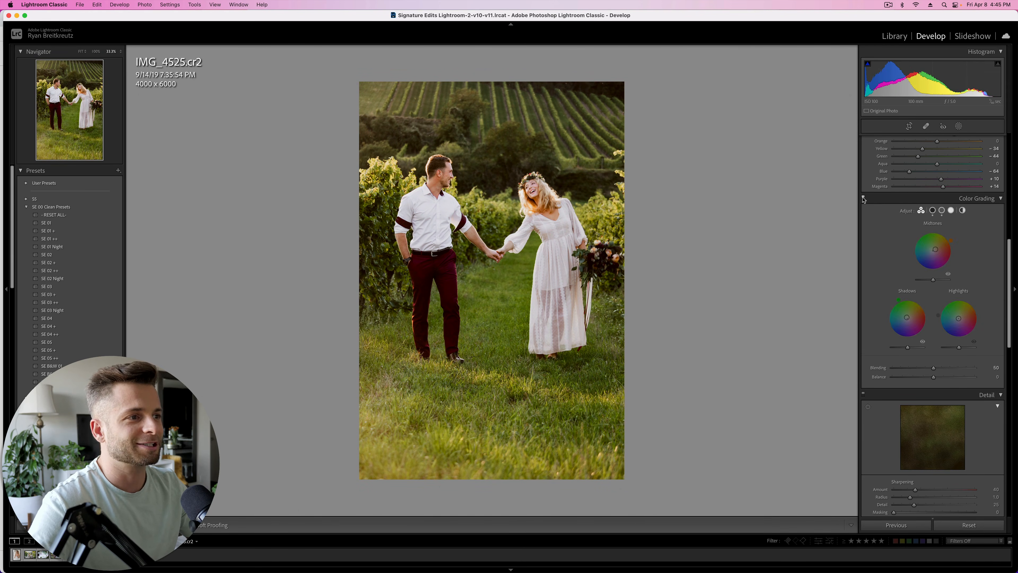
{"action": "left_click", "coordinate": [864, 198]}
{"action": "left_click", "coordinate": [863, 199]}
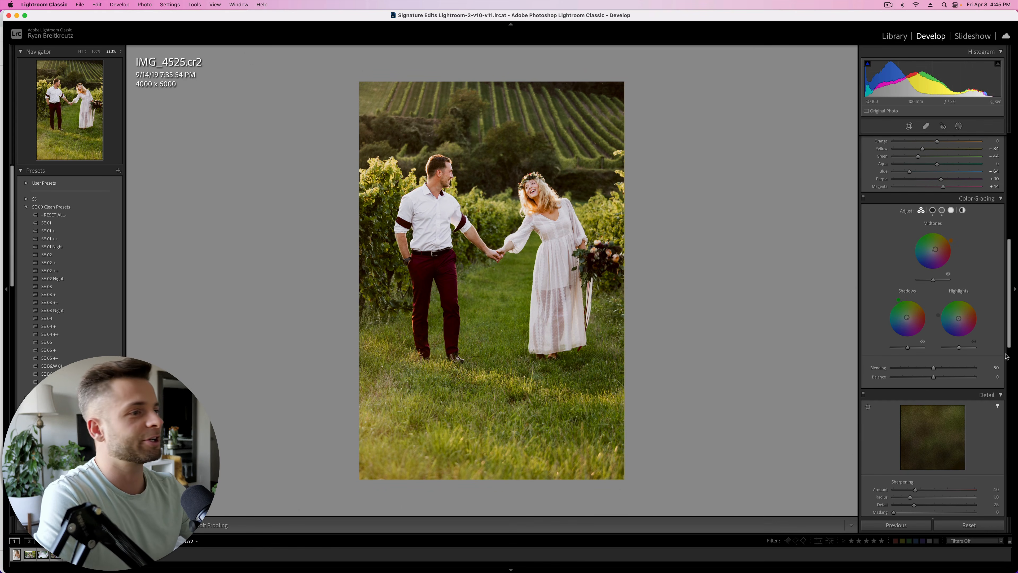
Increase the sharpening amount and set the sharpening masking to 29
{"action": "scroll", "coordinate": [936, 357], "scroll_direction": "down", "scroll_amount": 5}
{"action": "left_click", "coordinate": [945, 353]}
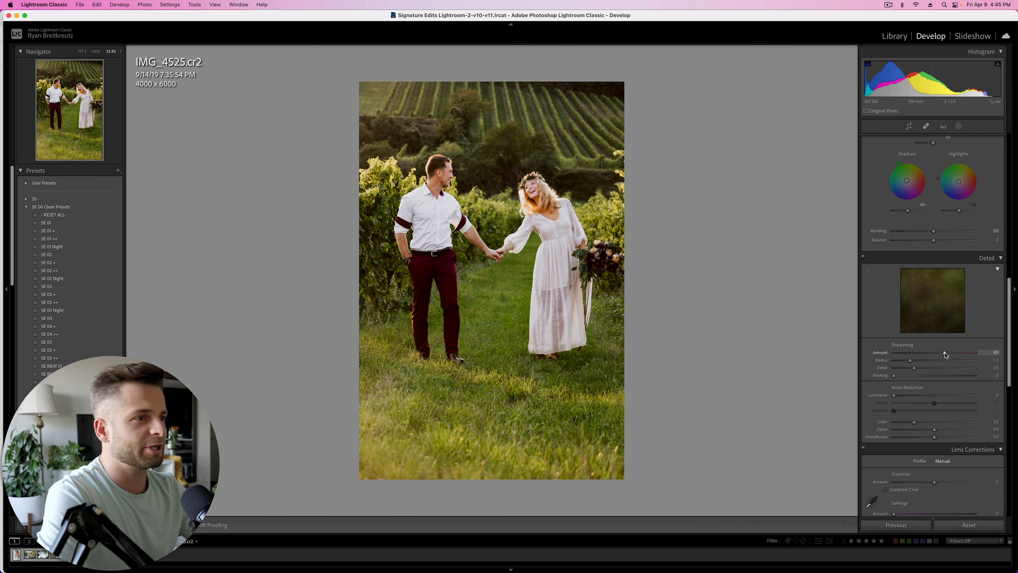
{"action": "left_click", "coordinate": [901, 376]}
{"action": "key", "text": "alt"}
{"action": "left_click_drag", "start_coordinate": [913, 377], "coordinate": [926, 377]}
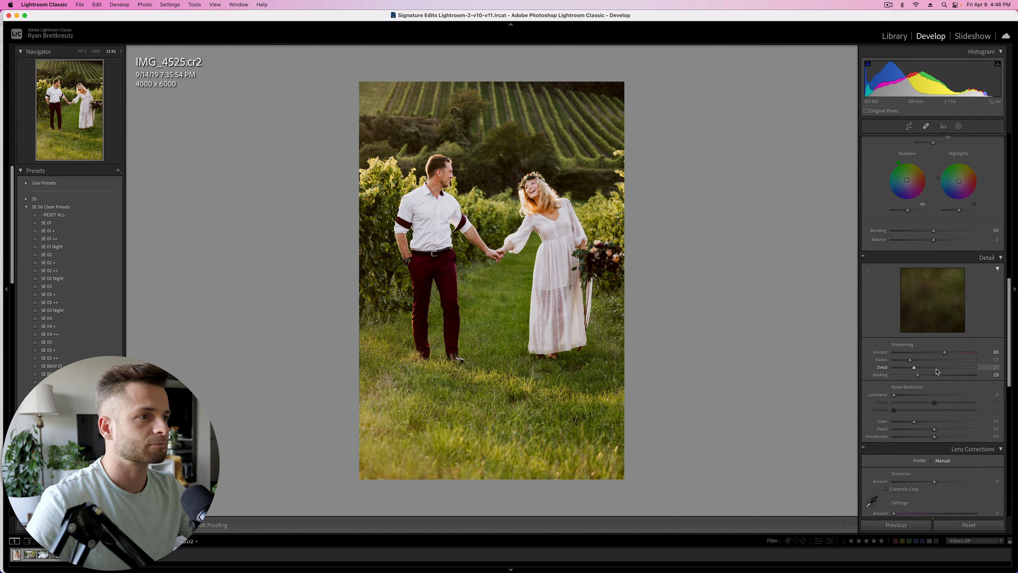
Add a subtle post-crop vignette with amount -7 and midpoint 40, testing a slightly higher exposure and reverting it
{"action": "scroll", "coordinate": [922, 375], "scroll_direction": "down", "scroll_amount": 10}
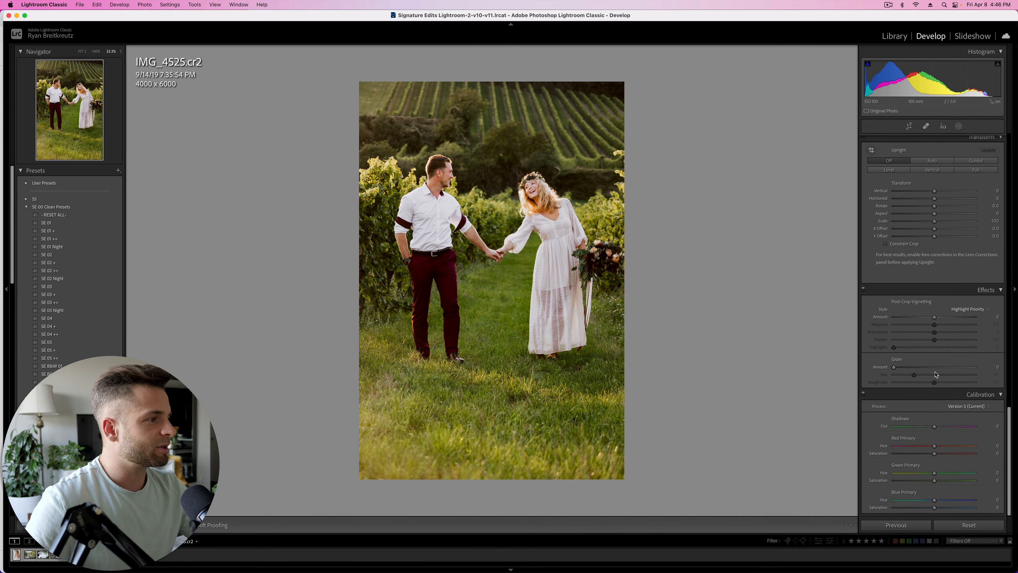
{"action": "mouse_move", "coordinate": [921, 319]}
{"action": "left_mouse_down"}
{"action": "mouse_move", "coordinate": [878, 321]}
{"action": "mouse_move", "coordinate": [944, 326]}
{"action": "mouse_move", "coordinate": [907, 325]}
{"action": "mouse_move", "coordinate": [927, 326]}
{"action": "left_mouse_up"}
{"action": "left_click", "coordinate": [899, 326]}
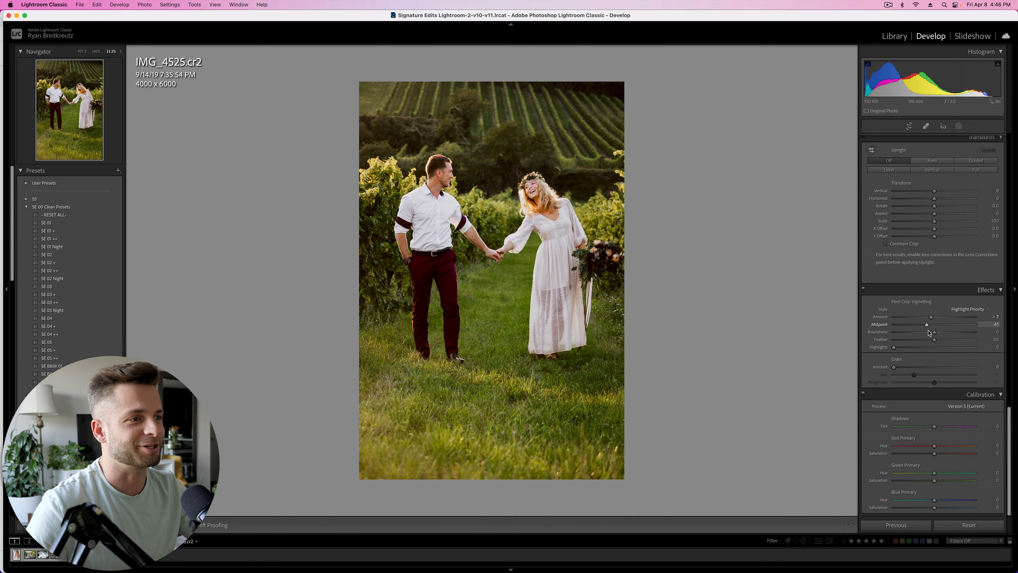
{"action": "key", "text": "equal"}
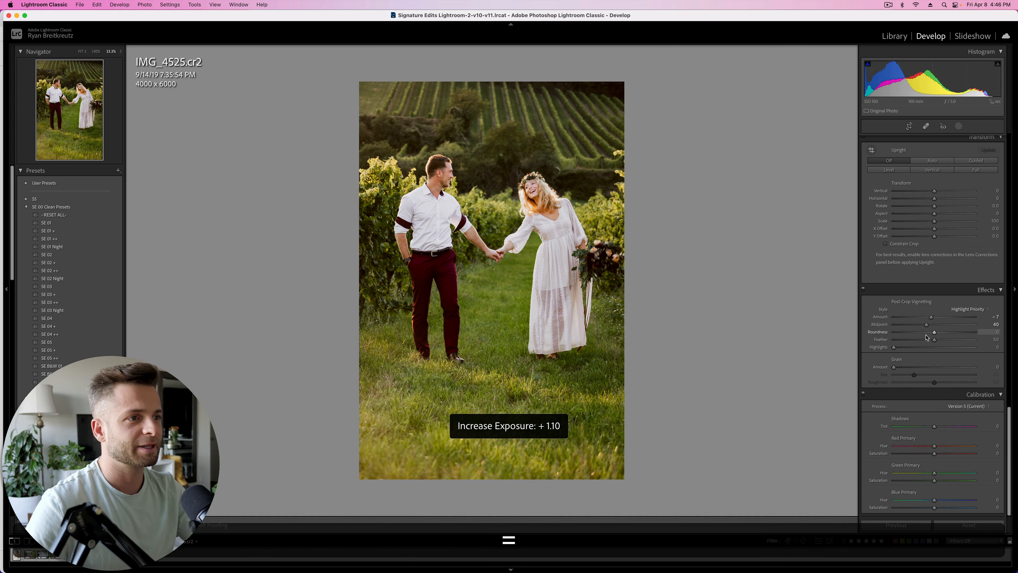
{"action": "key", "text": "minus"}
Test heavy grain at amount 80, and set grain to amount 19, size 22 and roughness 28
{"action": "left_click_drag", "start_coordinate": [897, 373], "coordinate": [956, 373]}
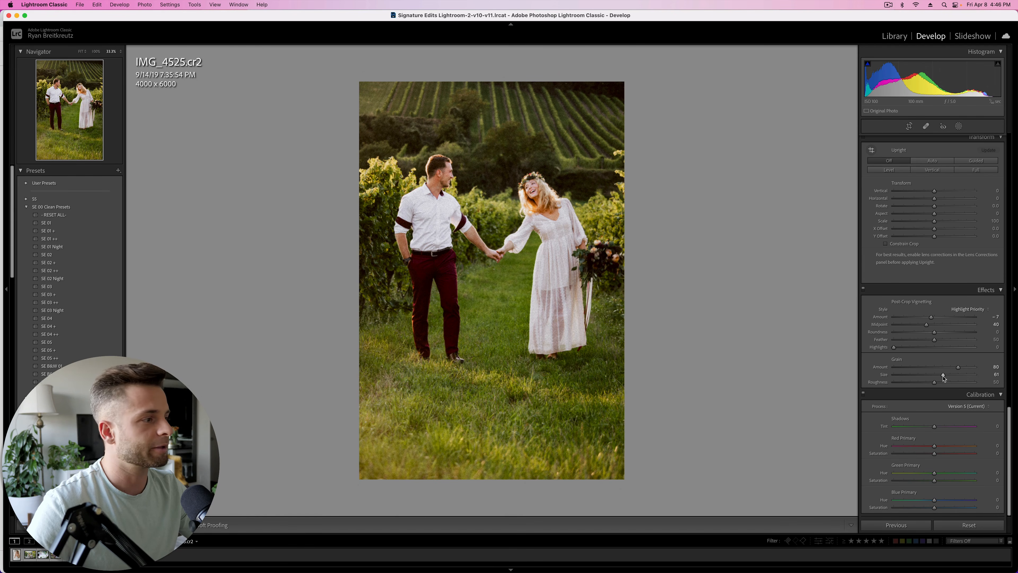
{"action": "left_click", "coordinate": [910, 367]}
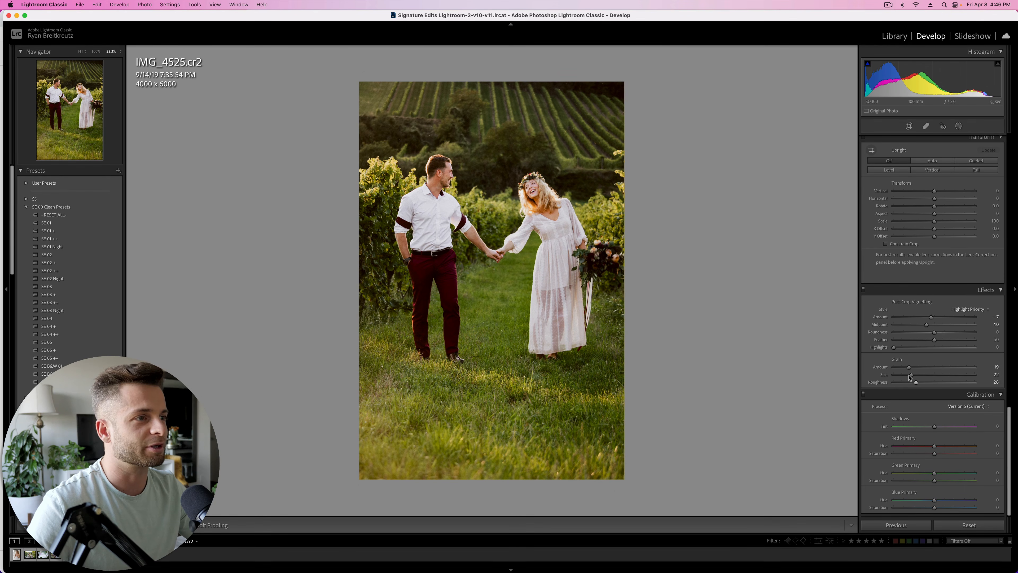
Compare the edited couple photo with its original version, and glance at the next portrait before returning to it
{"action": "key", "text": "backslash"}
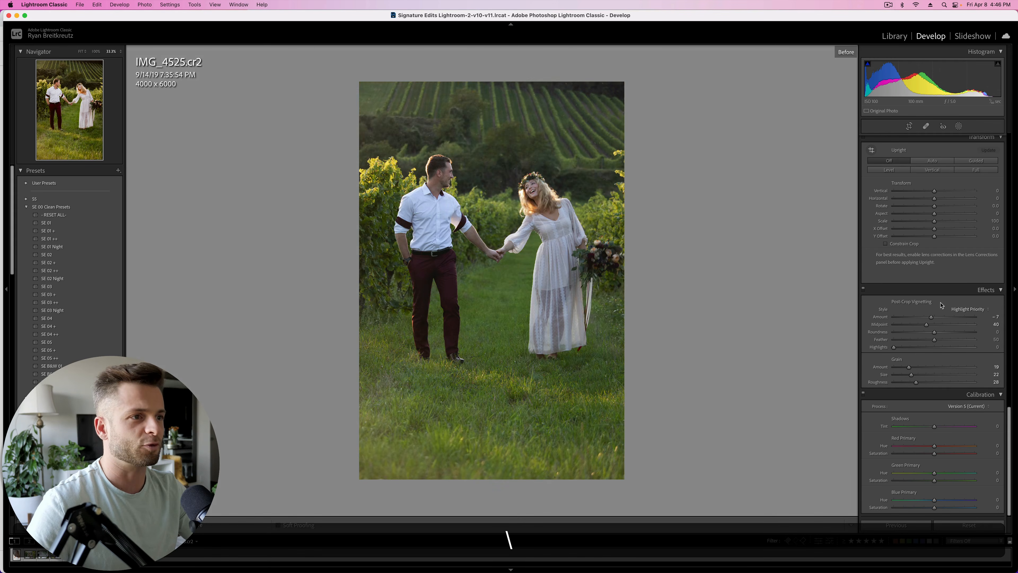
{"action": "key", "text": "backslash"}
{"action": "key", "text": "backslash"}
{"action": "key", "text": "backslash"}
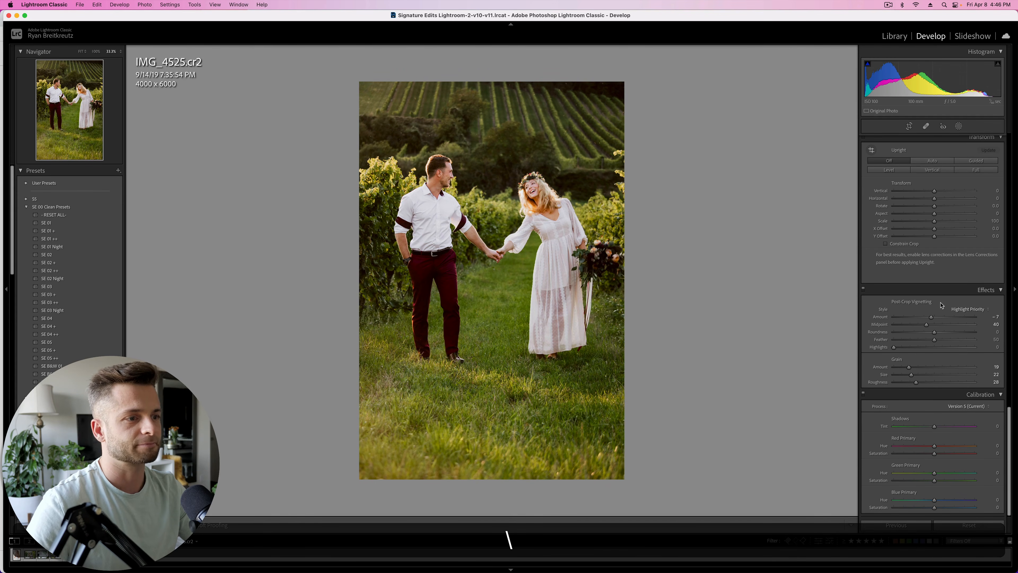
{"action": "key", "text": "Right"}
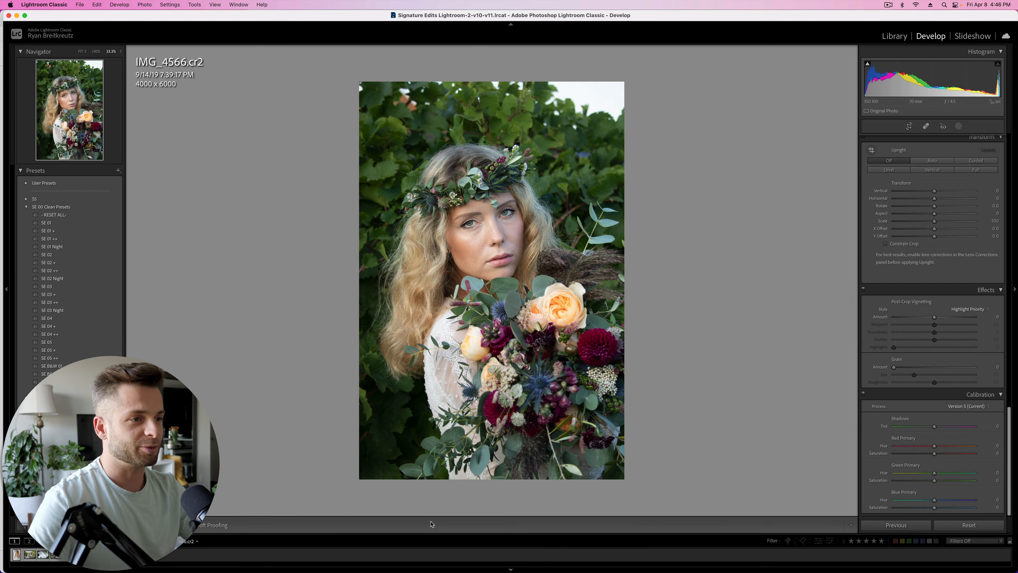
{"action": "key", "text": "Left"}
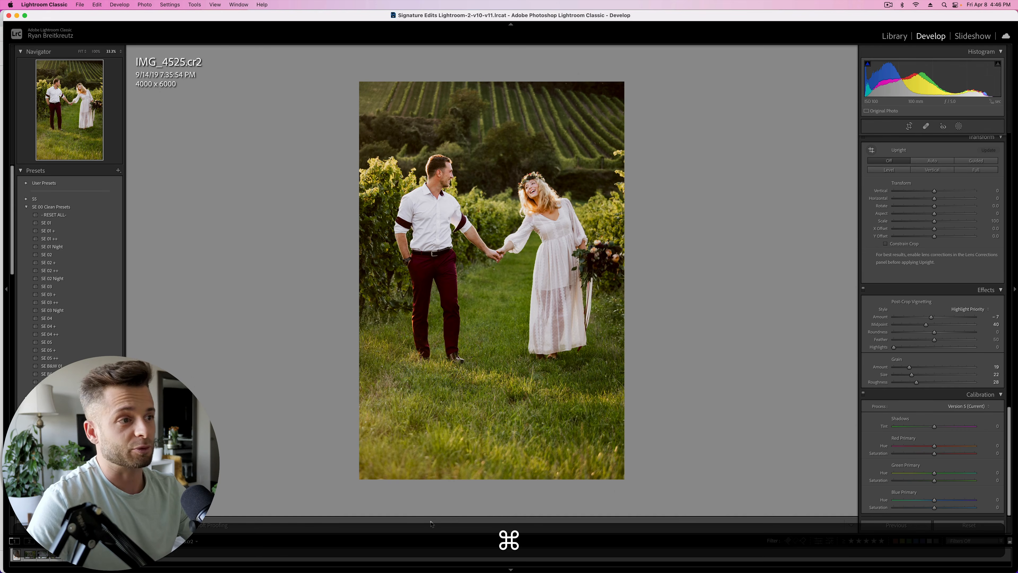
Add a large radial gradient mask centred on the couple photo's upper-left corner
{"action": "left_click", "coordinate": [959, 126]}
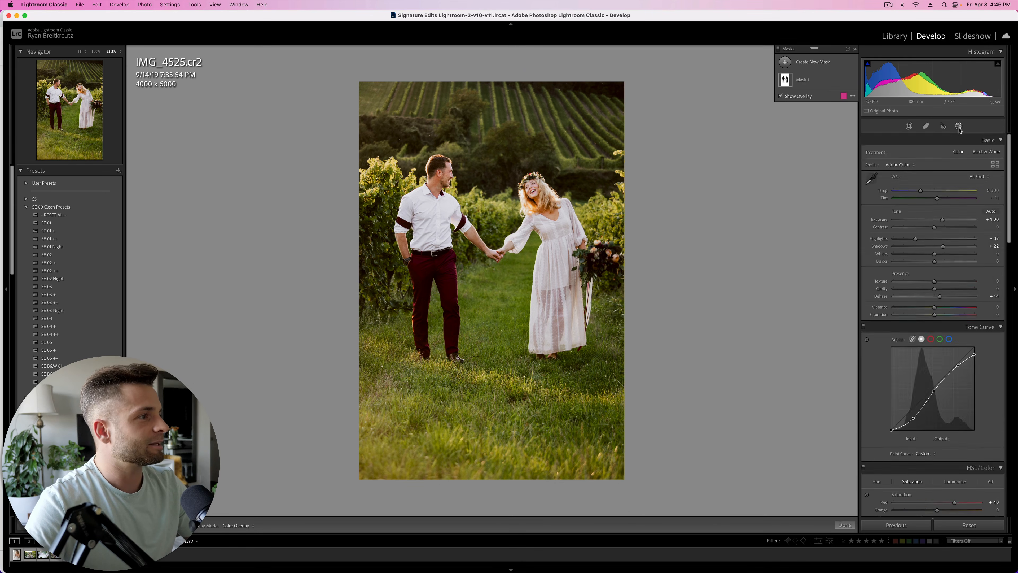
{"action": "left_click", "coordinate": [814, 62]}
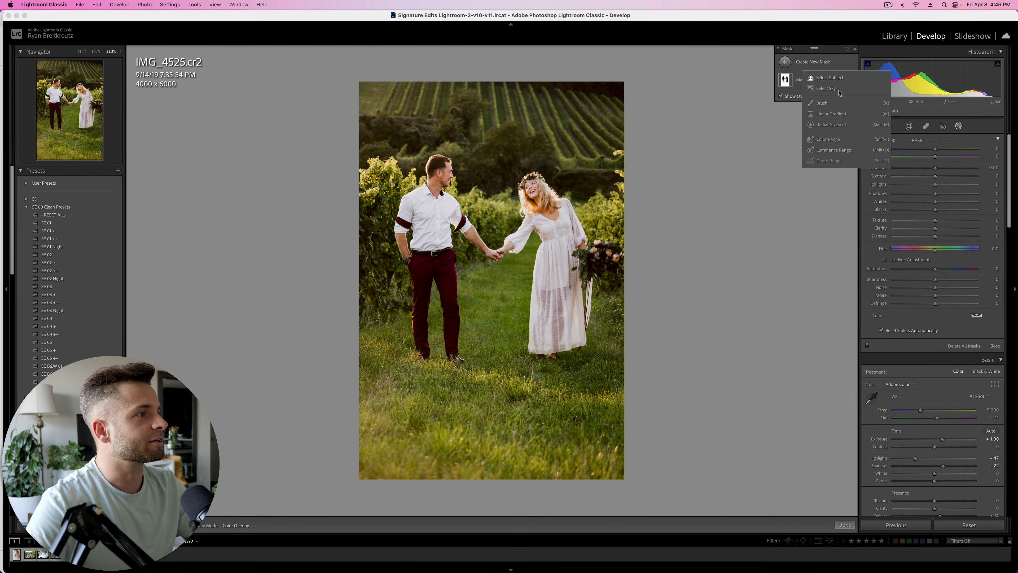
{"action": "left_click", "coordinate": [826, 127]}
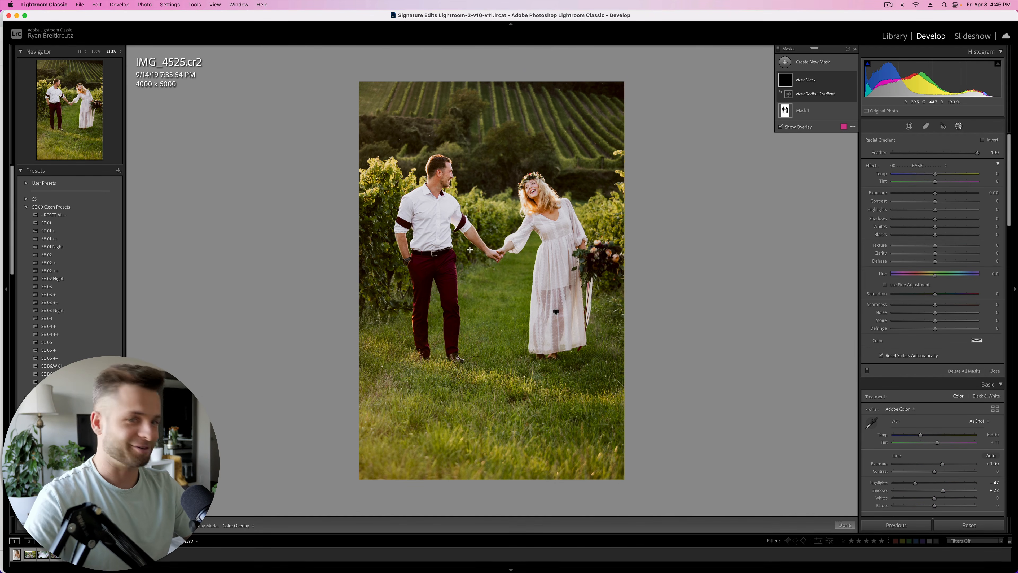
{"action": "left_click_drag", "start_coordinate": [346, 87], "coordinate": [613, 332]}
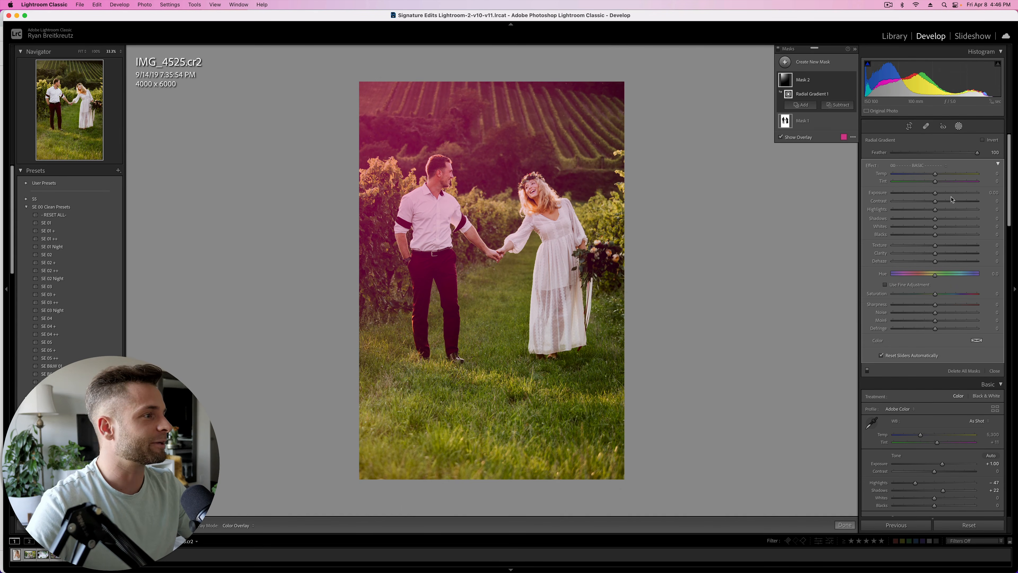
Set the radial mask to exposure 3.30, temperature 100, tint -27, contrast -53, shadows 34, whites 20 and blacks 32
{"action": "left_click_drag", "start_coordinate": [936, 193], "coordinate": [999, 177]}
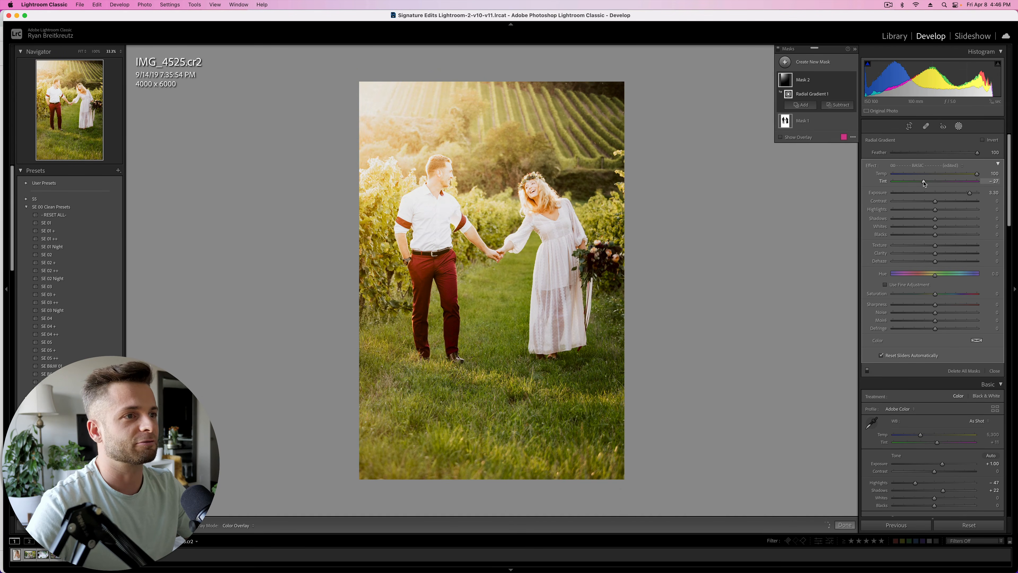
{"action": "left_click_drag", "start_coordinate": [936, 201], "coordinate": [913, 201]}
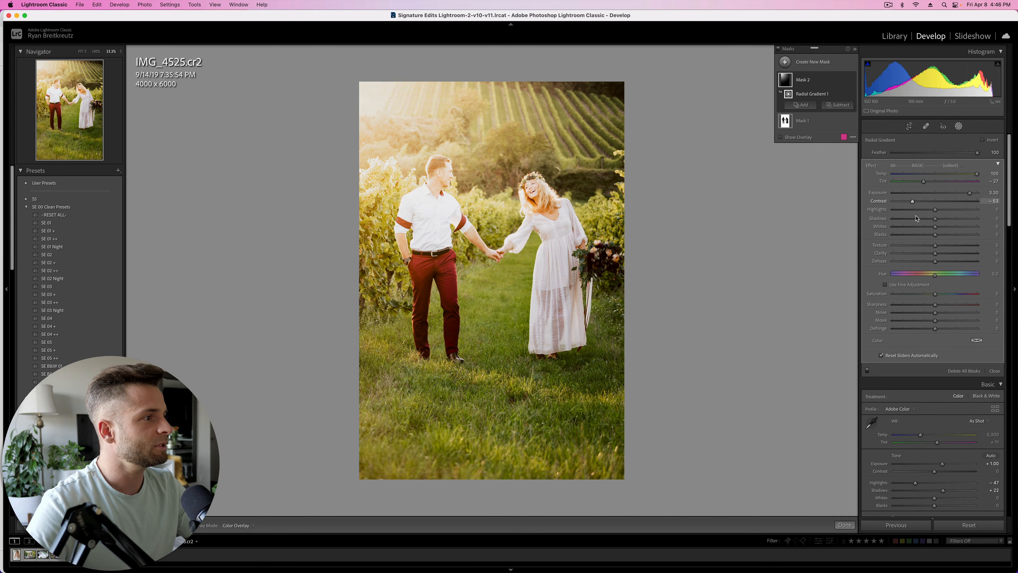
{"action": "left_click", "coordinate": [949, 219]}
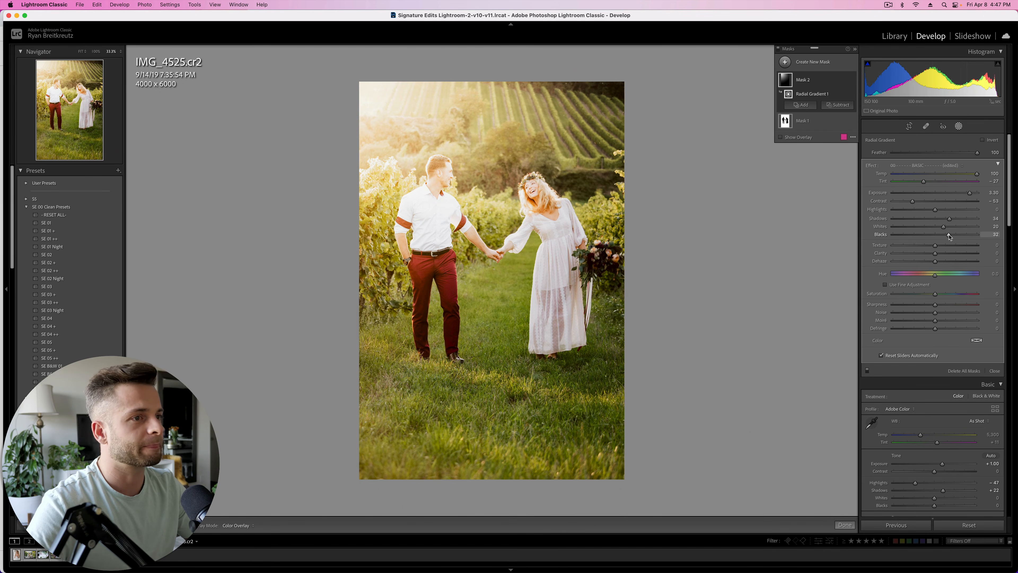
{"action": "left_click", "coordinate": [948, 235]}
Soften the radial mask with texture -29, clarity -20 and dehaze -20, and reduce its exposure to 1.61
{"action": "left_click", "coordinate": [923, 245]}
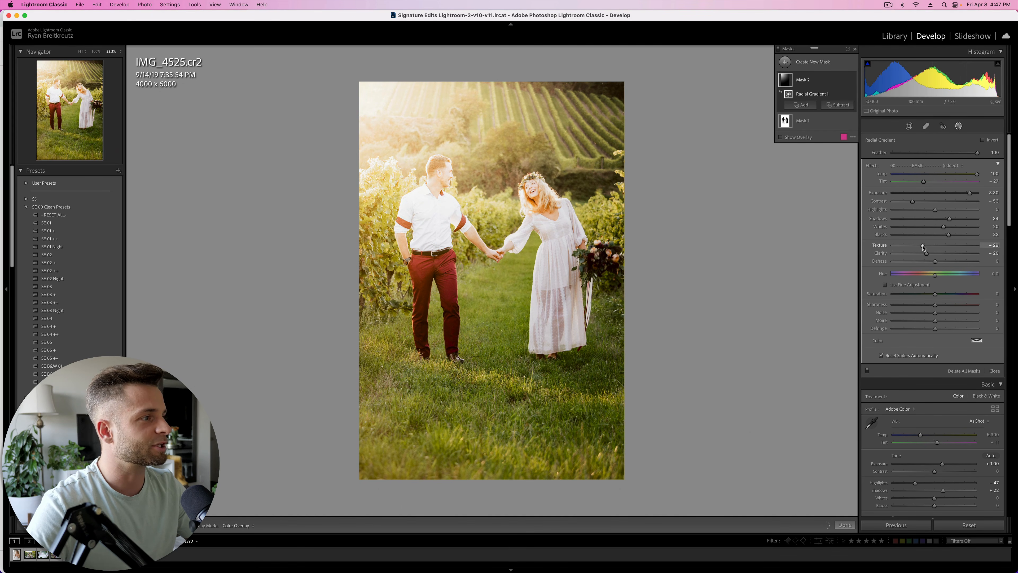
{"action": "left_click", "coordinate": [919, 262]}
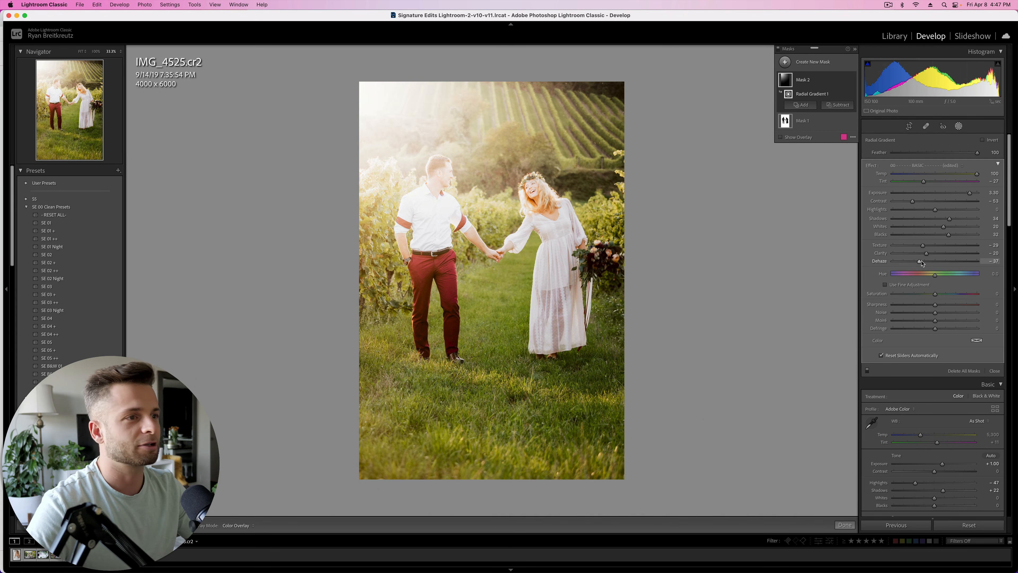
{"action": "left_click", "coordinate": [927, 262]}
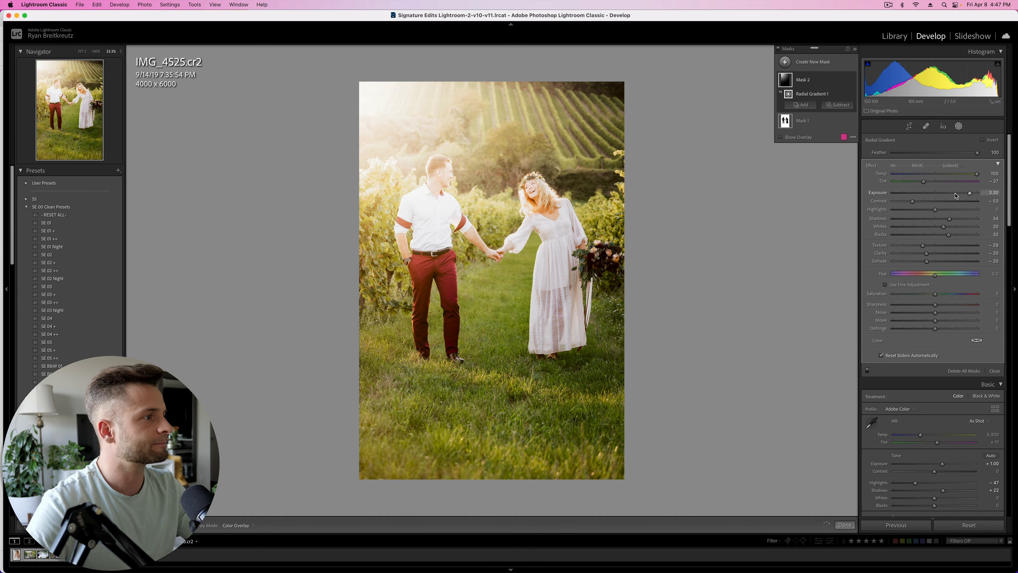
{"action": "left_click", "coordinate": [952, 193]}
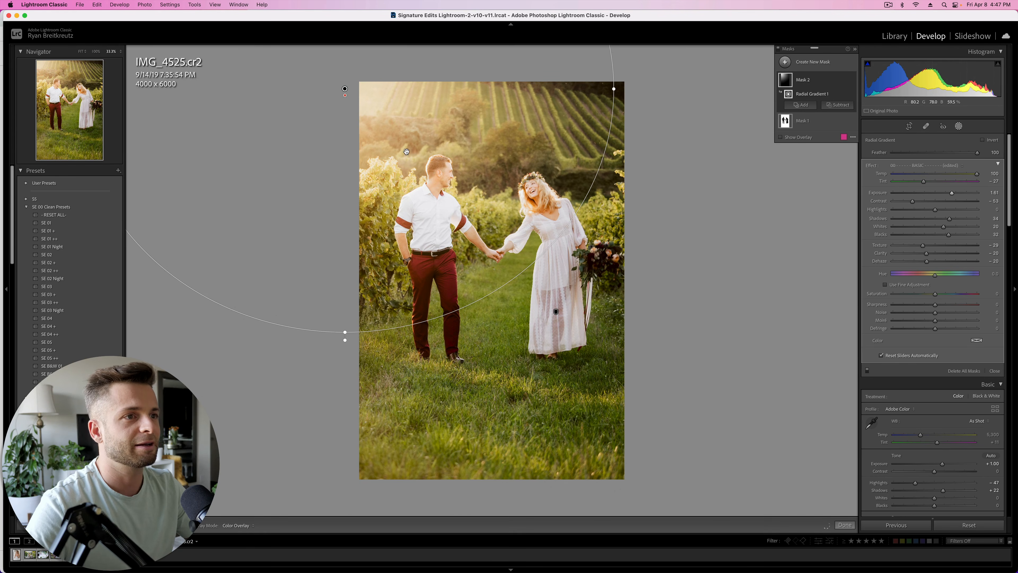
Pull the radial gradient back towards the photo's upper edge to reduce the glow, finish masking, and briefly test a lower overall exposure
{"action": "left_click_drag", "start_coordinate": [346, 336], "coordinate": [376, 15]}
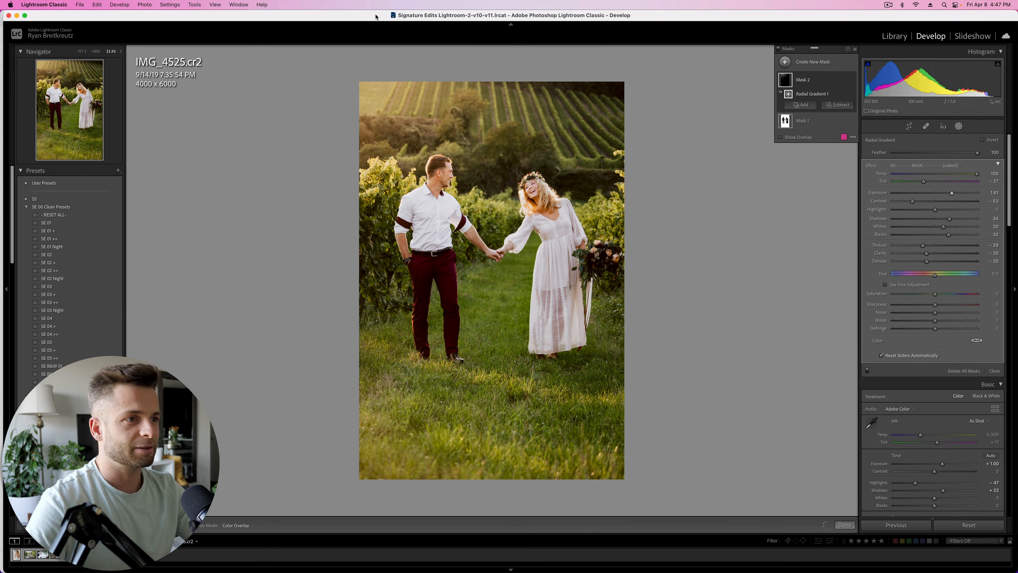
{"action": "key", "text": "BackSpace"}
{"action": "key", "text": "super+z"}
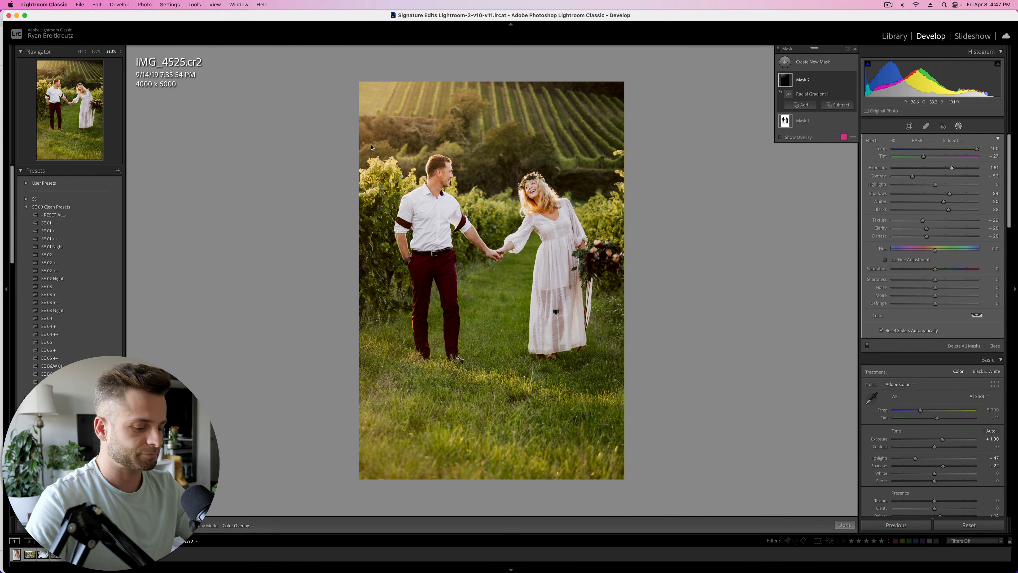
{"action": "key", "text": "Return"}
{"action": "left_click", "coordinate": [362, 86]}
{"action": "left_click_drag", "start_coordinate": [398, 99], "coordinate": [473, 44]}
{"action": "key", "text": "Return"}
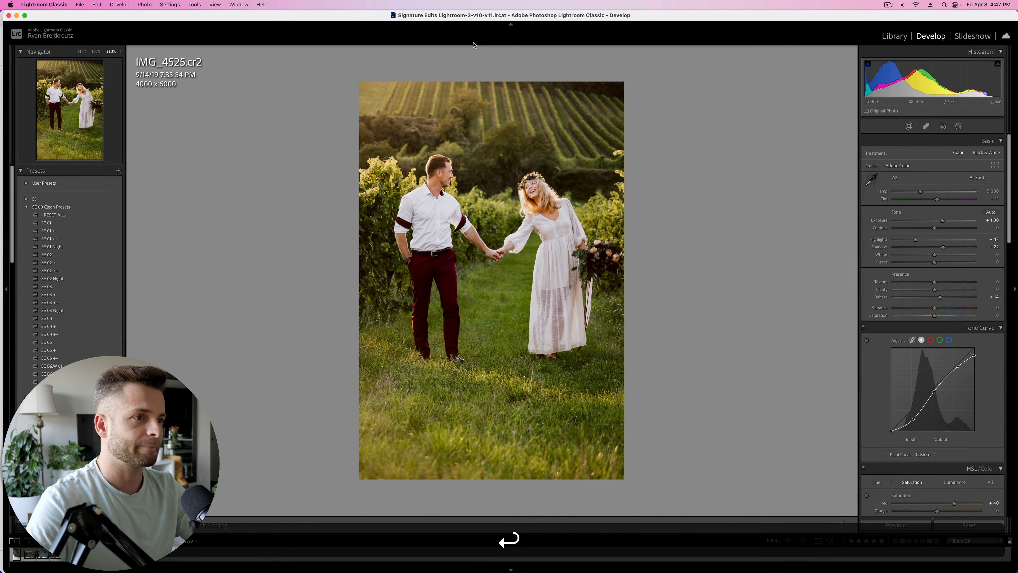
{"action": "key", "text": "minus"}
{"action": "key", "text": "equal"}
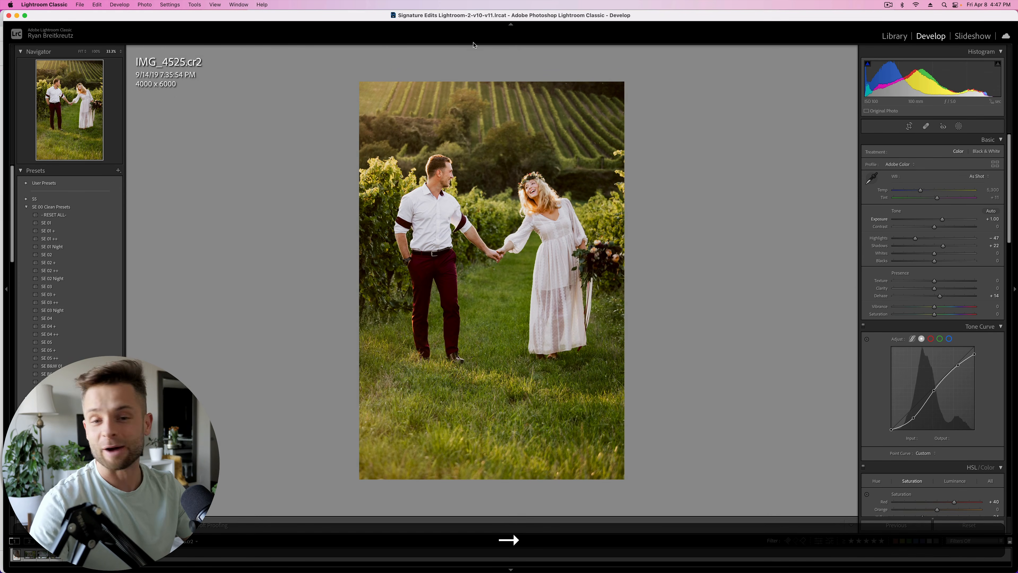
On IMG_4566, set temperature 6,627, exposure +0.85, contrast -48, highlights -42, shadows +86, whites -28 and blacks +24, and compare with the original
{"action": "key", "text": "Right"}
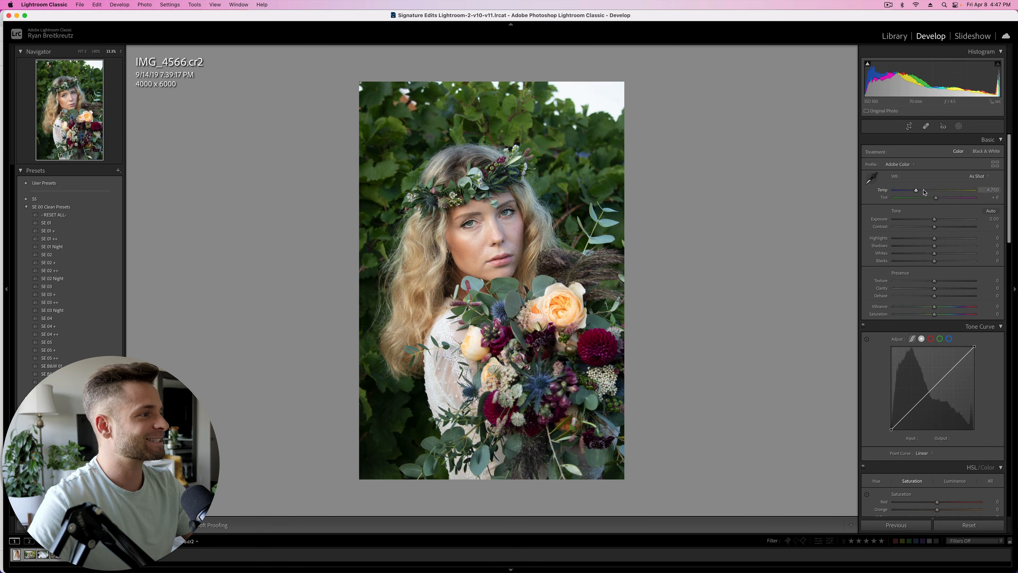
{"action": "left_click_drag", "start_coordinate": [916, 190], "coordinate": [915, 227]}
{"action": "left_click", "coordinate": [918, 239]}
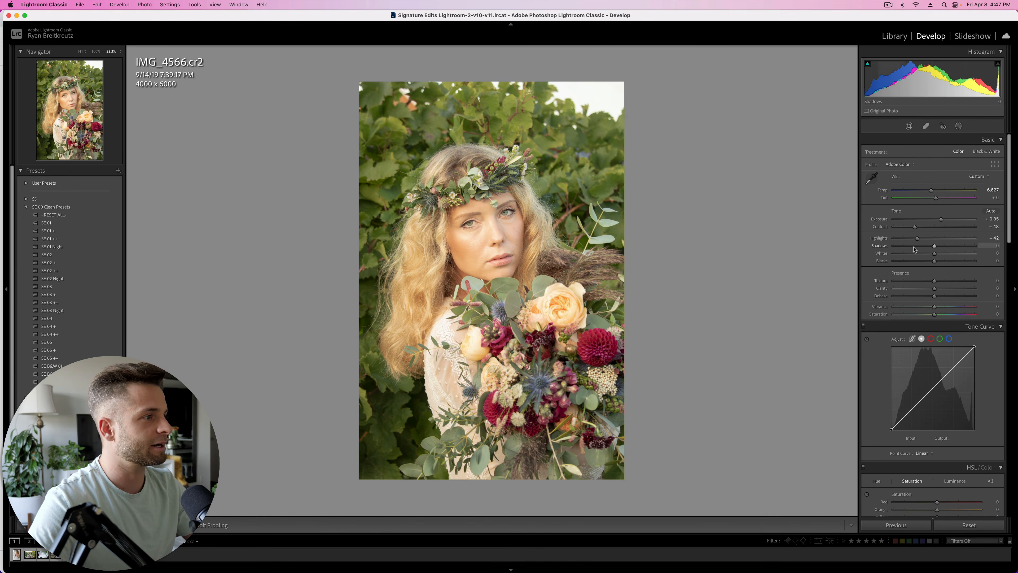
{"action": "left_click", "coordinate": [969, 245]}
{"action": "left_click", "coordinate": [923, 254]}
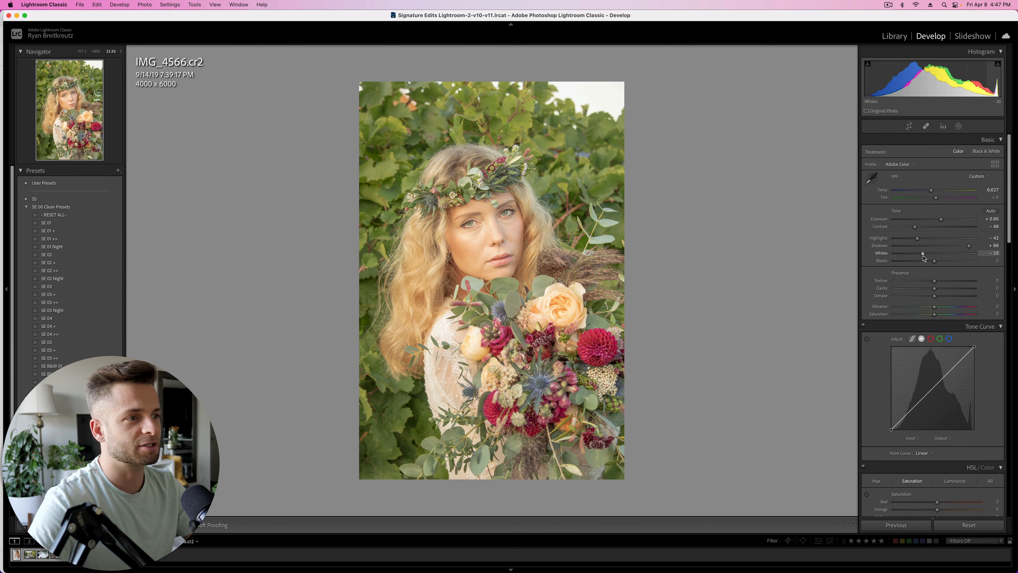
{"action": "left_click", "coordinate": [944, 262]}
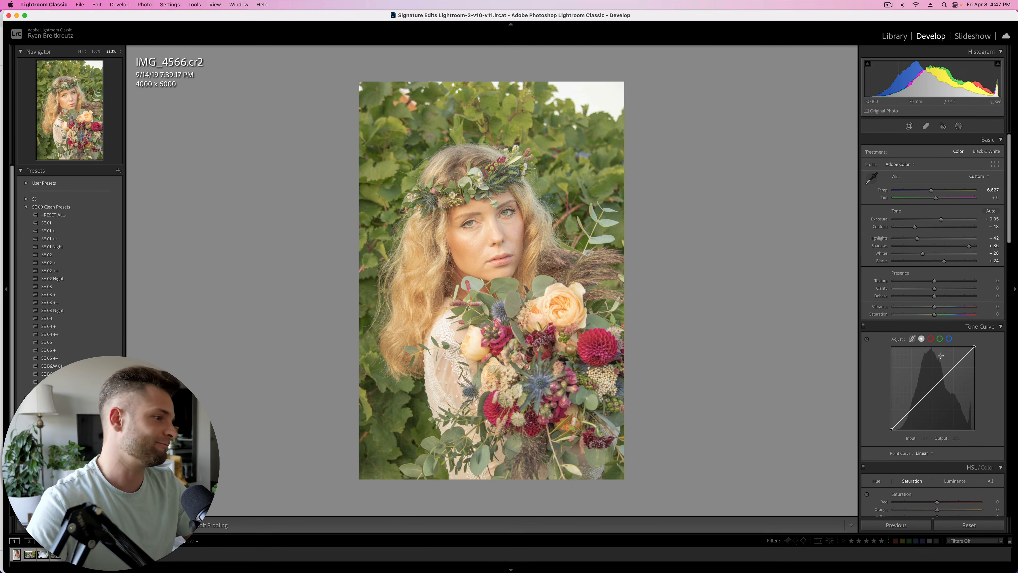
{"action": "key", "text": "backslash"}
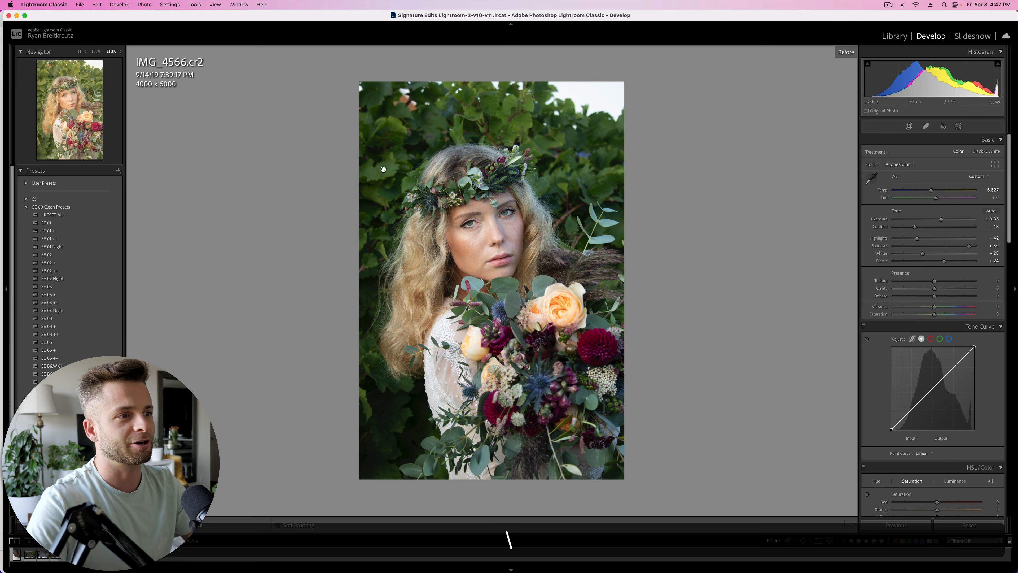
{"action": "key", "text": "backslash"}
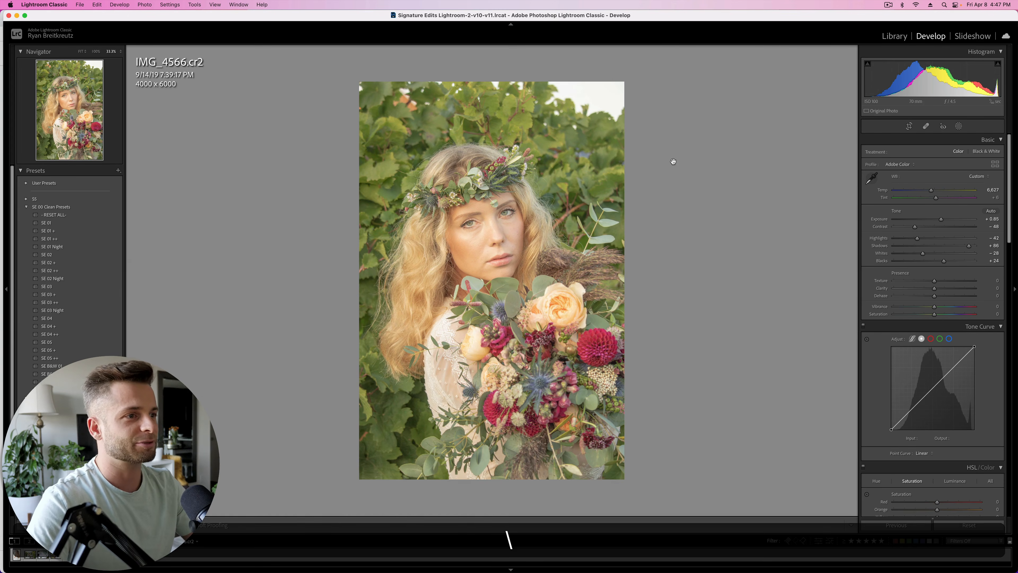
Shape the portrait's tone curve into a contrast S-curve, and set shadows to +49 and temperature to 6,144
{"action": "left_click", "coordinate": [934, 392]}
{"action": "left_click_drag", "start_coordinate": [941, 379], "coordinate": [950, 365]}
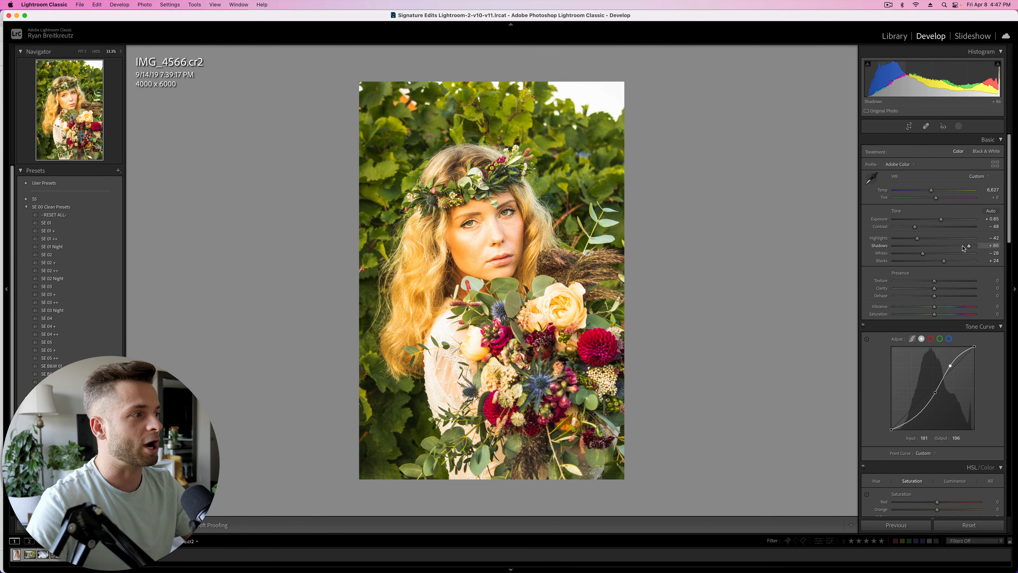
{"action": "left_click_drag", "start_coordinate": [947, 247], "coordinate": [931, 246]}
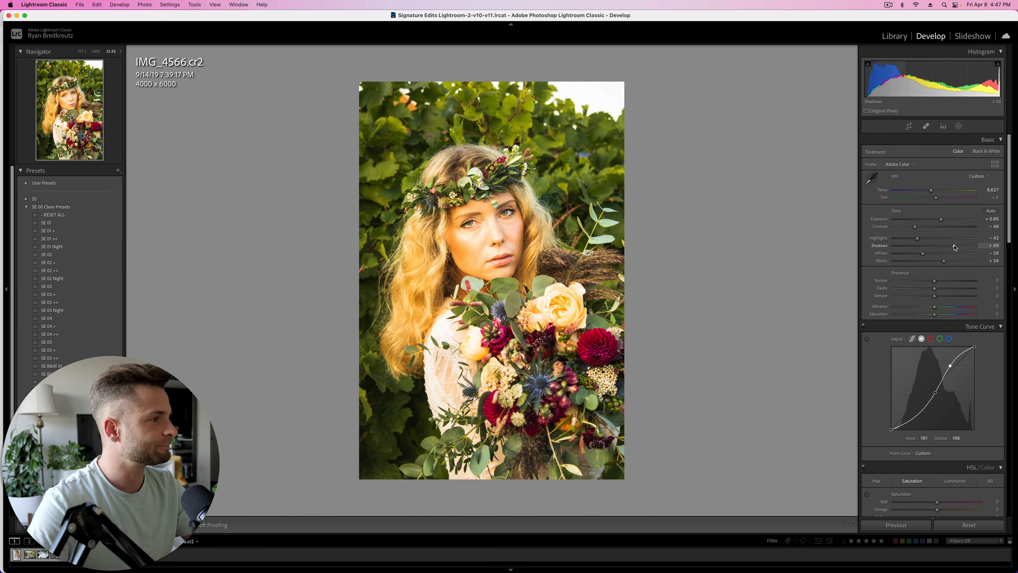
{"action": "left_click_drag", "start_coordinate": [928, 190], "coordinate": [929, 194]}
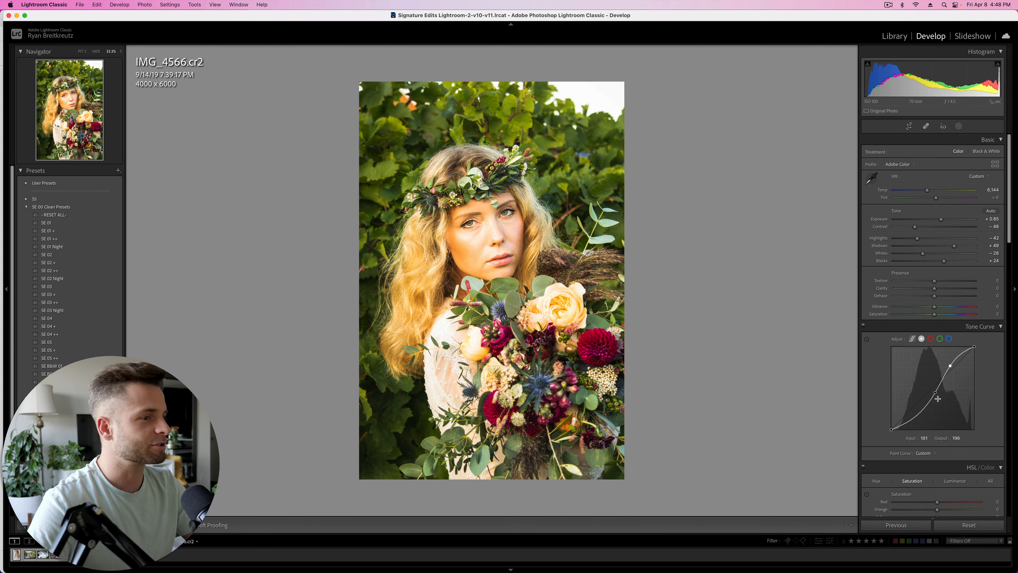
Reduce the portrait's colour saturation to -44 for yellow, -20 for green and -23 for orange
{"action": "scroll", "coordinate": [940, 401], "scroll_direction": "down", "scroll_amount": 10}
{"action": "mouse_move", "coordinate": [937, 267]}
{"action": "left_mouse_down"}
{"action": "mouse_move", "coordinate": [895, 271]}
{"action": "mouse_move", "coordinate": [920, 272]}
{"action": "left_mouse_up"}
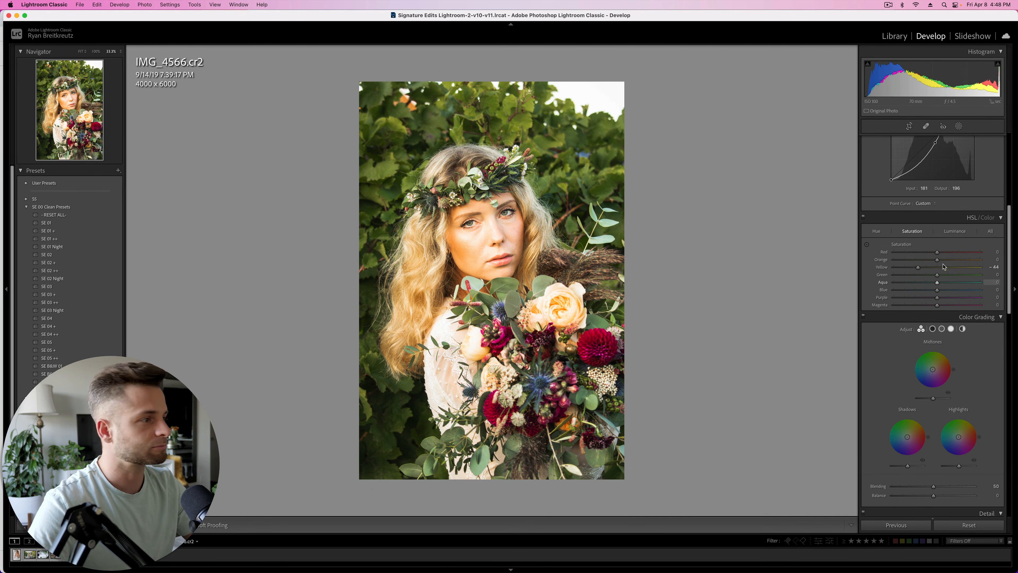
{"action": "mouse_move", "coordinate": [923, 278]}
{"action": "left_mouse_down"}
{"action": "mouse_move", "coordinate": [915, 278]}
{"action": "mouse_move", "coordinate": [922, 261]}
{"action": "left_mouse_up"}
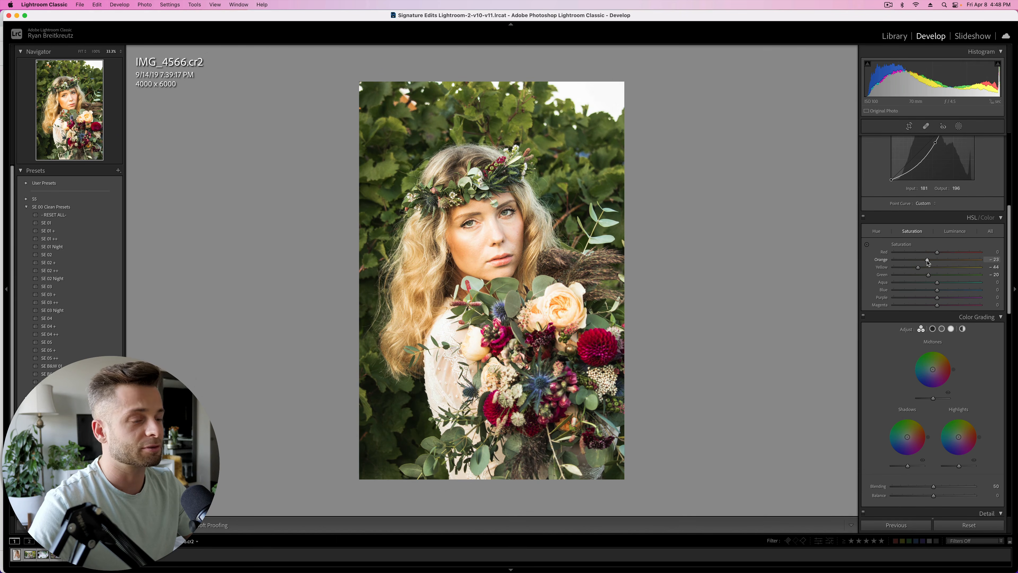
Refine the portrait's basic tones with whites -20, shadows +67, contrast -24 and exposure +0.62
{"action": "scroll", "coordinate": [929, 262], "scroll_direction": "up", "scroll_amount": 10}
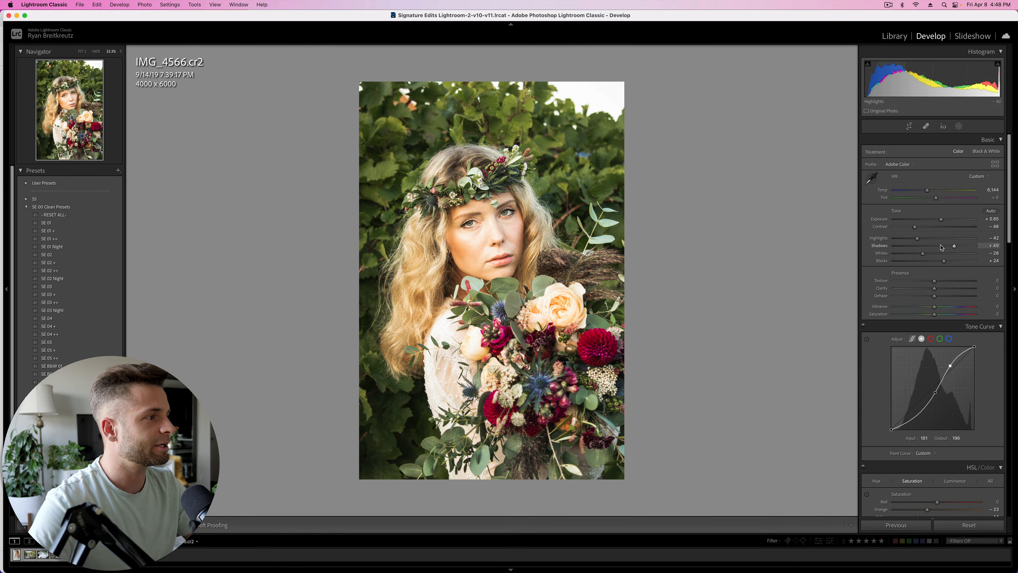
{"action": "left_click_drag", "start_coordinate": [923, 253], "coordinate": [927, 258]}
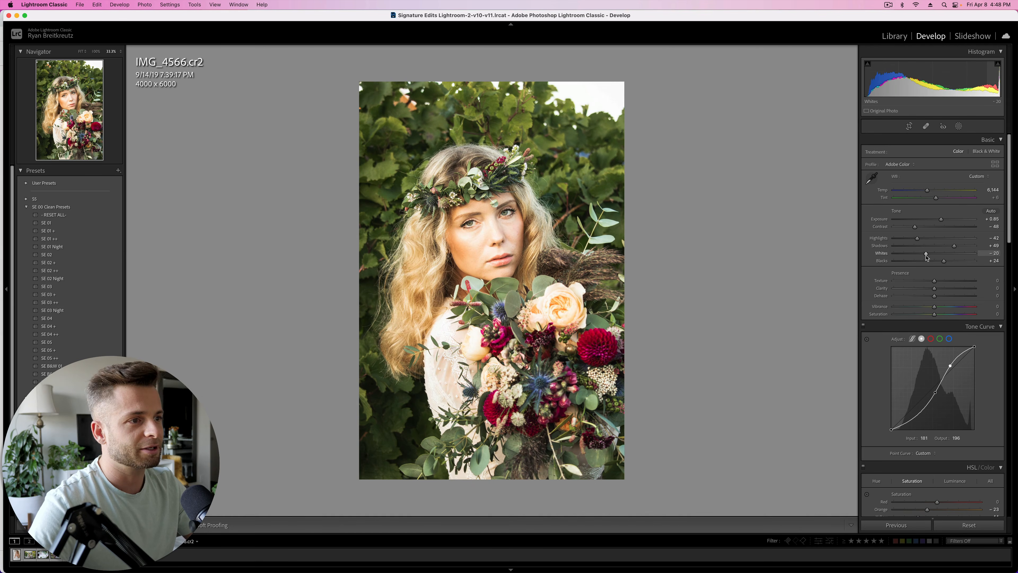
{"action": "left_click", "coordinate": [949, 246]}
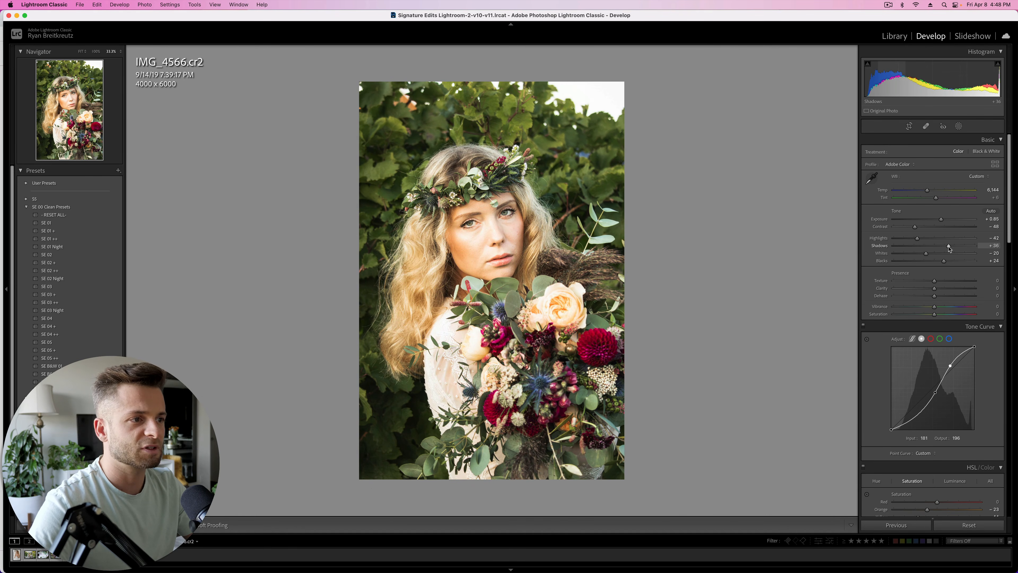
{"action": "mouse_move", "coordinate": [949, 248]}
{"action": "left_mouse_down"}
{"action": "mouse_move", "coordinate": [972, 251]}
{"action": "mouse_move", "coordinate": [961, 248]}
{"action": "left_mouse_up"}
{"action": "left_click", "coordinate": [924, 228]}
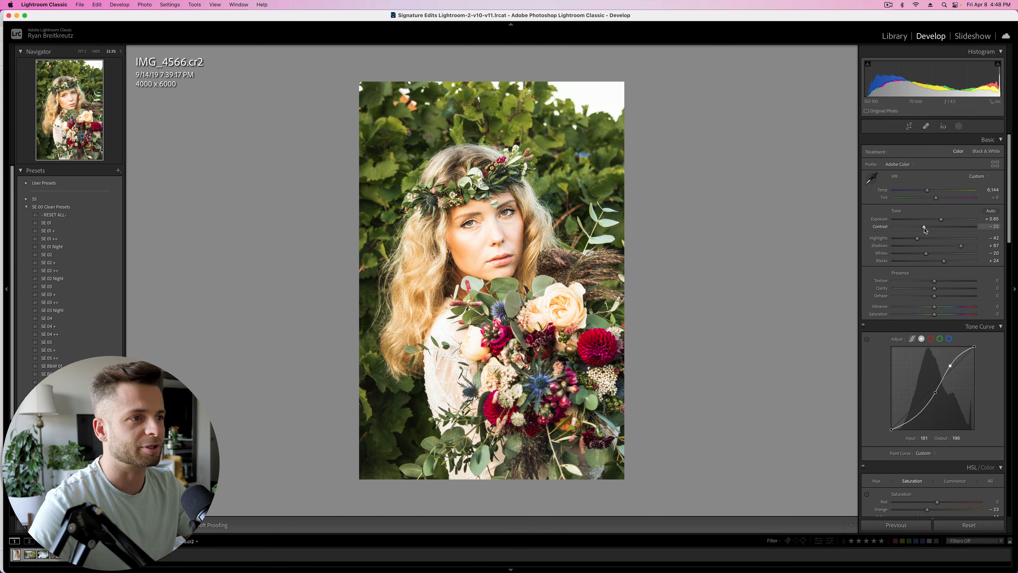
{"action": "key", "text": "shift+minus"}
{"action": "key", "text": "shift+equal"}
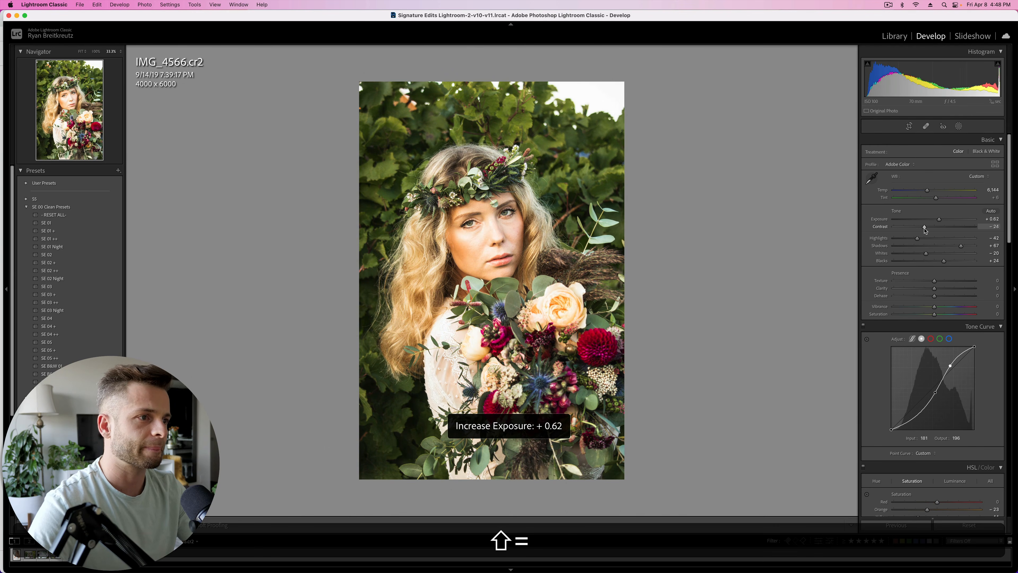
Adjust the portrait's basic tones to exposure +0.72 and contrast -70
{"action": "key", "text": "equal"}
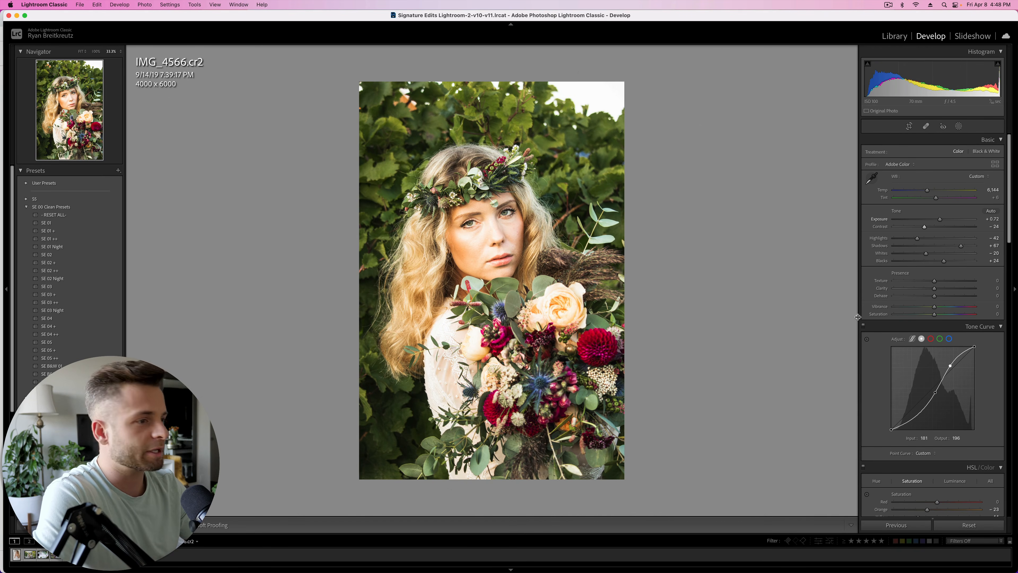
{"action": "left_click", "coordinate": [907, 227]}
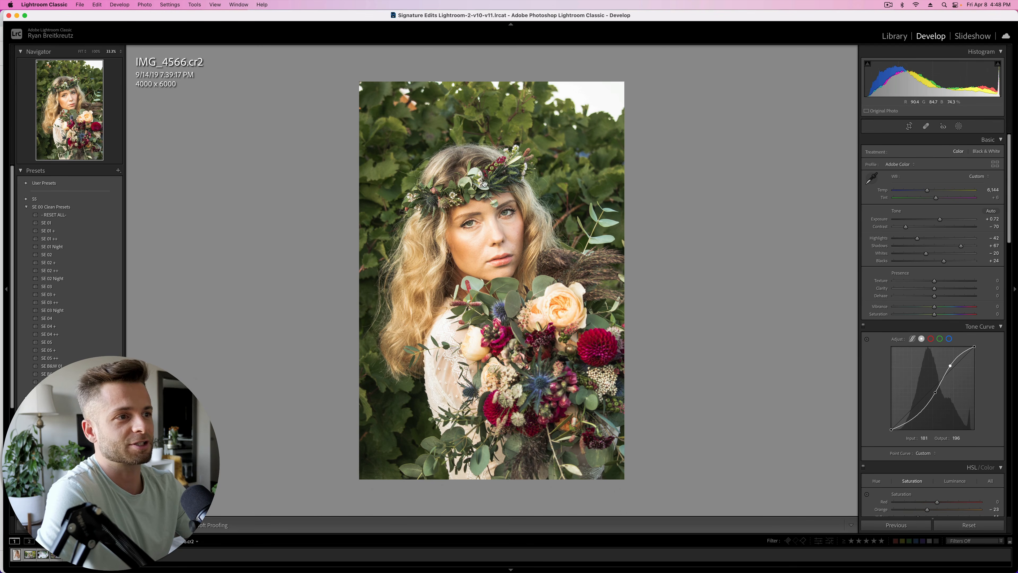
Paint a brush mask over the crown hair, the shaded side of the face and adjoining hair, then raise its temperature and set tint to 13
{"action": "left_click", "coordinate": [474, 166]}
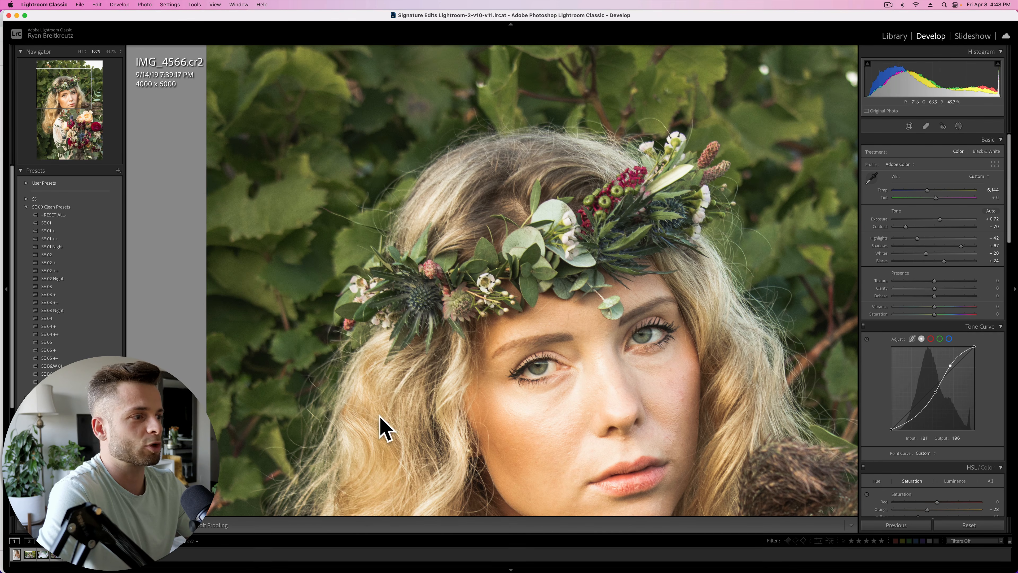
{"action": "key", "text": "super+minus"}
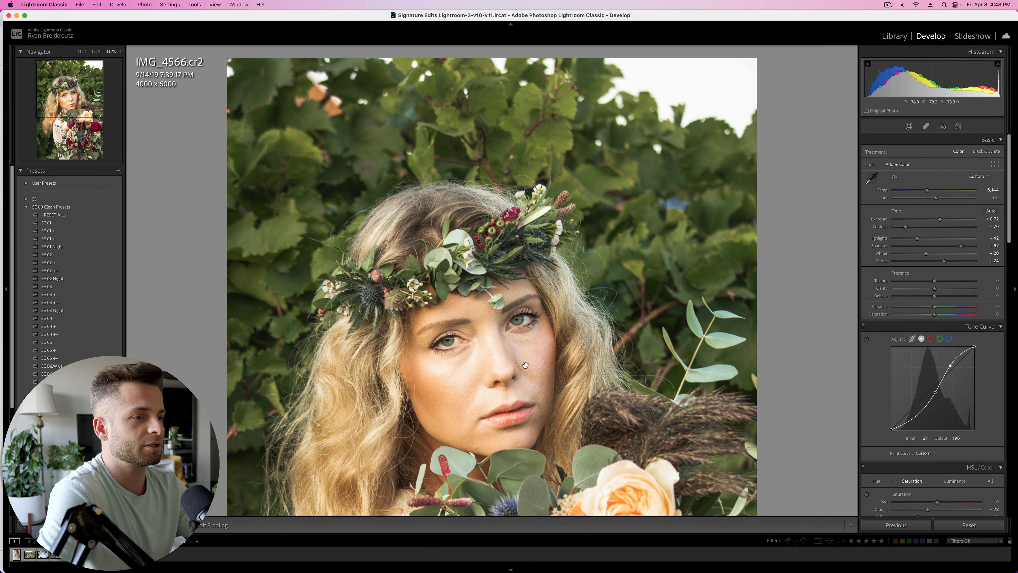
{"action": "scroll", "coordinate": [526, 366], "scroll_direction": "down", "scroll_amount": 3}
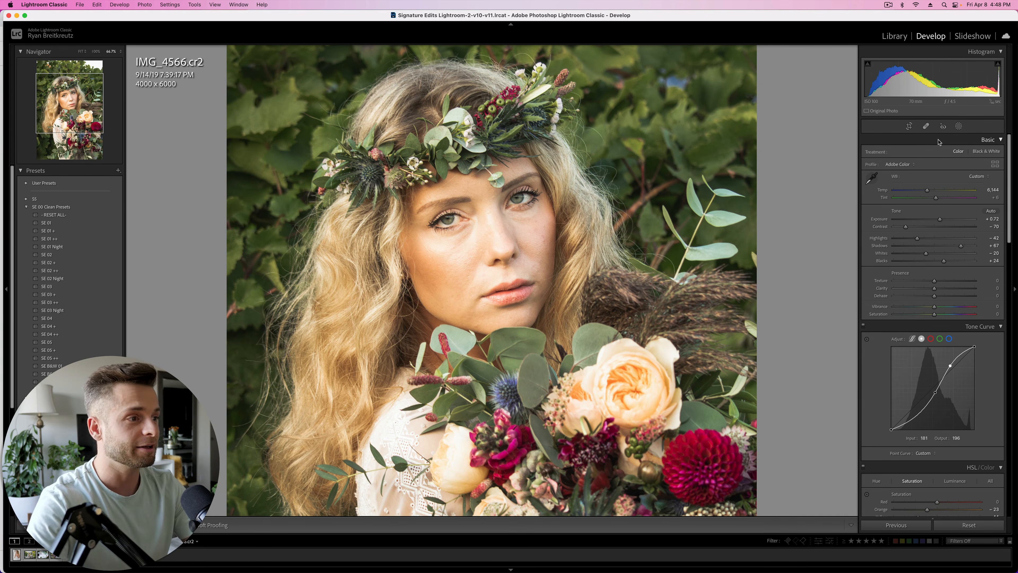
{"action": "key", "text": "k"}
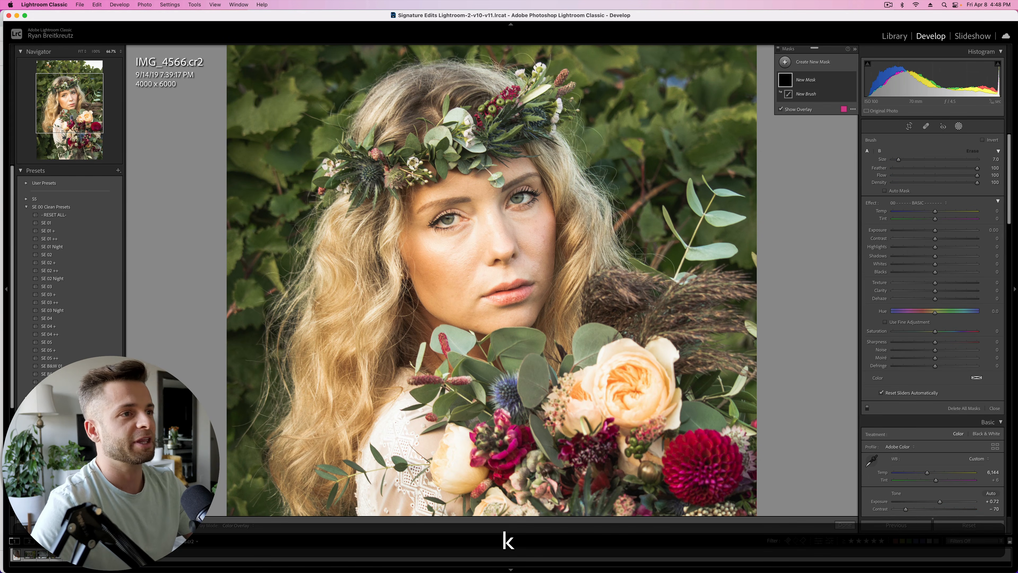
{"action": "mouse_move", "coordinate": [405, 92]}
{"action": "left_mouse_down"}
{"action": "mouse_move", "coordinate": [373, 116]}
{"action": "mouse_move", "coordinate": [445, 121]}
{"action": "mouse_move", "coordinate": [389, 101]}
{"action": "left_mouse_up"}
{"action": "mouse_move", "coordinate": [493, 189]}
{"action": "left_mouse_down"}
{"action": "mouse_move", "coordinate": [505, 236]}
{"action": "mouse_move", "coordinate": [533, 173]}
{"action": "mouse_move", "coordinate": [539, 185]}
{"action": "mouse_move", "coordinate": [531, 307]}
{"action": "left_mouse_up"}
{"action": "left_click_drag", "start_coordinate": [625, 253], "coordinate": [561, 183]}
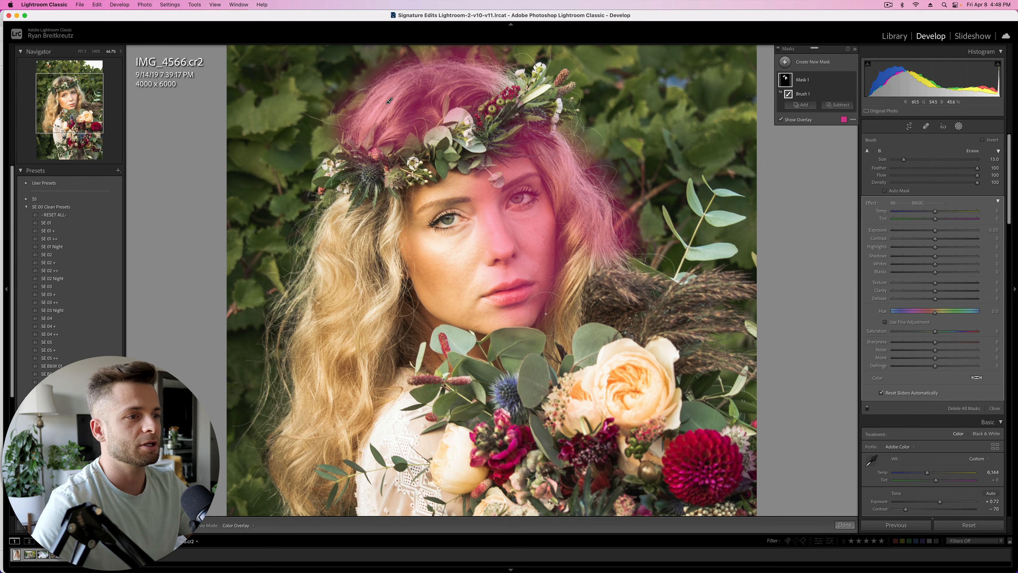
{"action": "left_click_drag", "start_coordinate": [935, 211], "coordinate": [943, 212]}
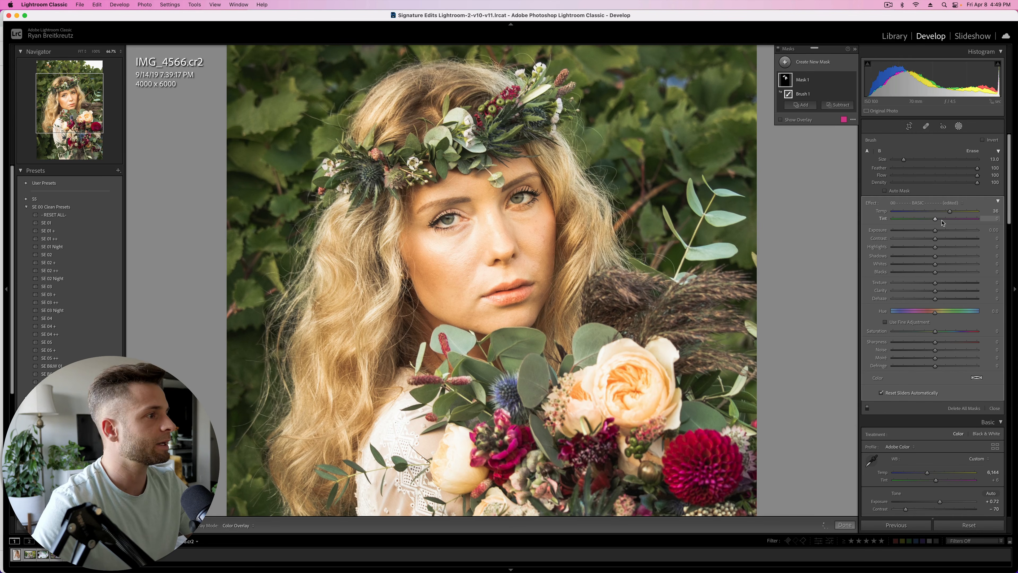
{"action": "key", "text": "BackSpace"}
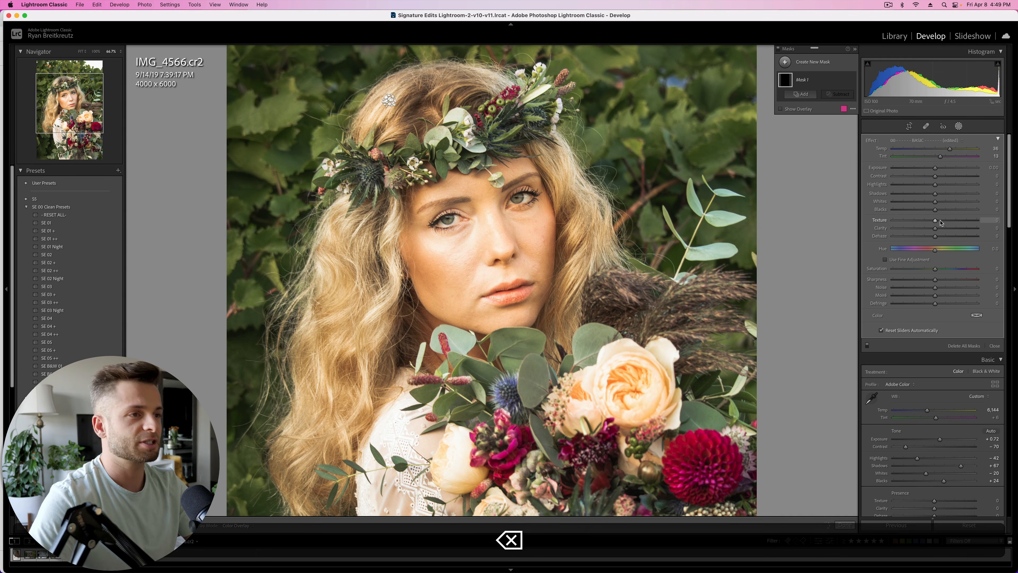
{"action": "key", "text": "super+z"}
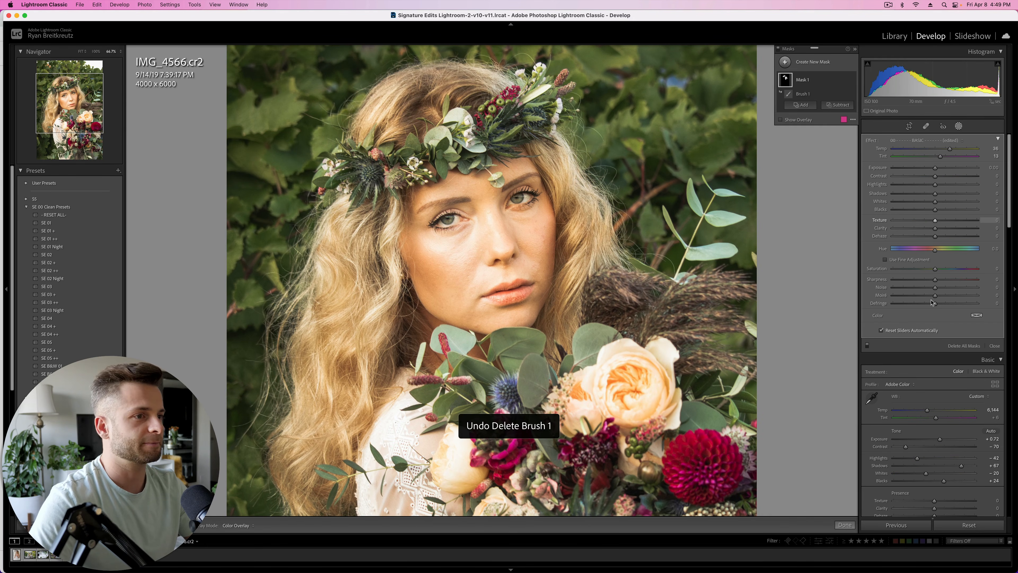
Reduce the portrait's blue saturation to -26 and close the masking tool
{"action": "scroll", "coordinate": [932, 314], "scroll_direction": "down", "scroll_amount": 15}
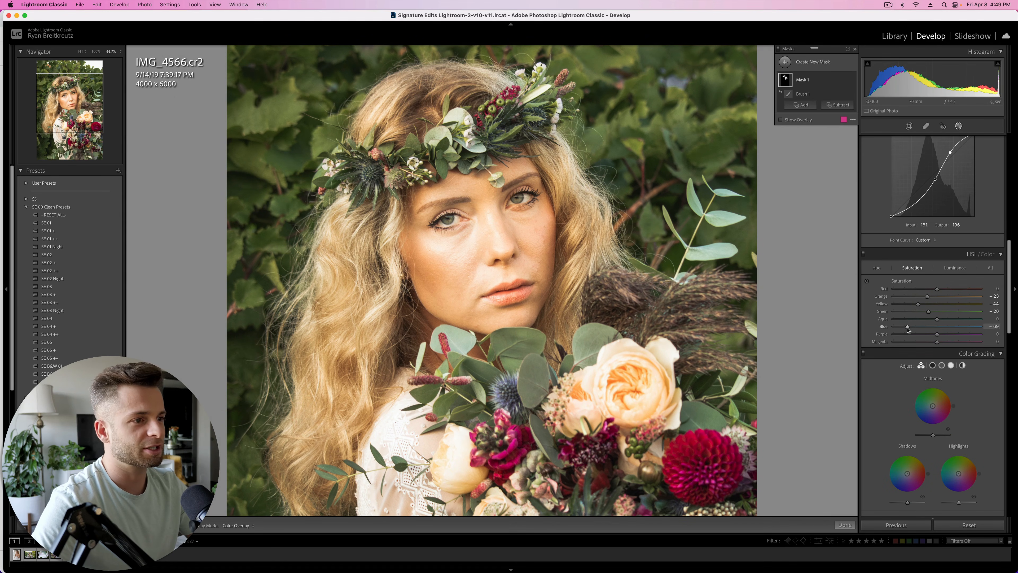
{"action": "left_click_drag", "start_coordinate": [908, 328], "coordinate": [860, 335]}
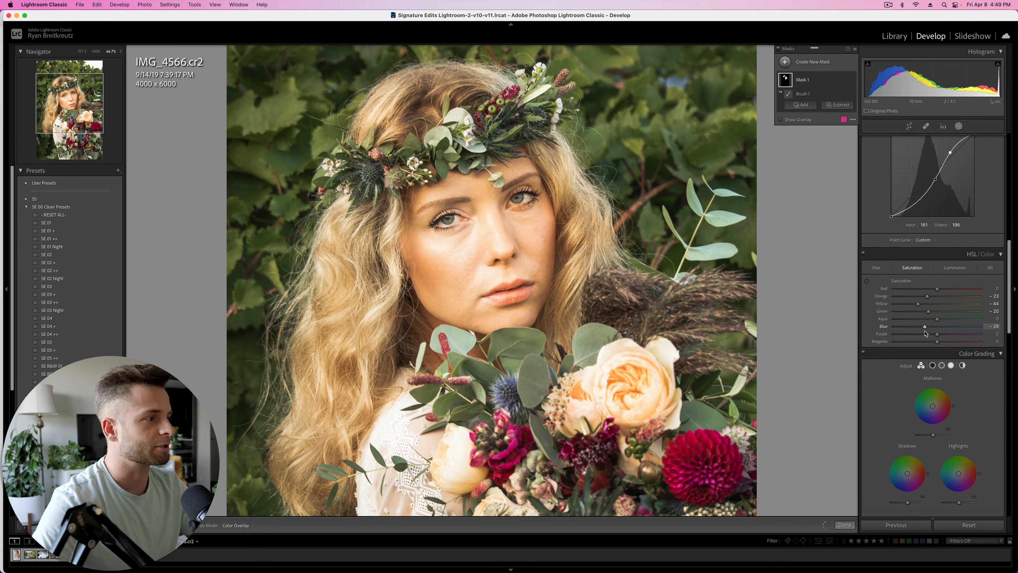
{"action": "left_click_drag", "start_coordinate": [925, 330], "coordinate": [926, 330]}
{"action": "key", "text": "super+minus"}
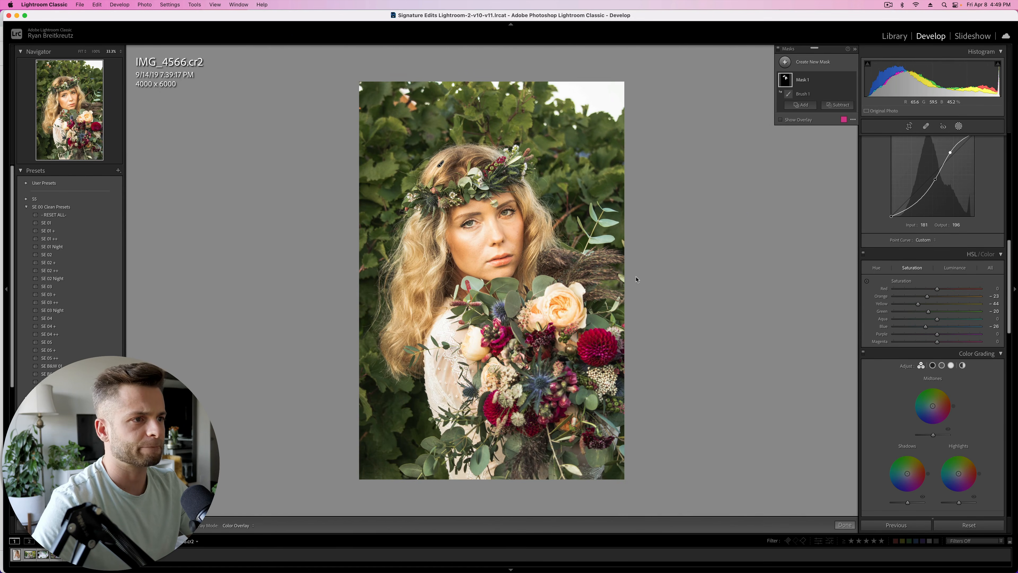
{"action": "key", "text": "shift+w"}
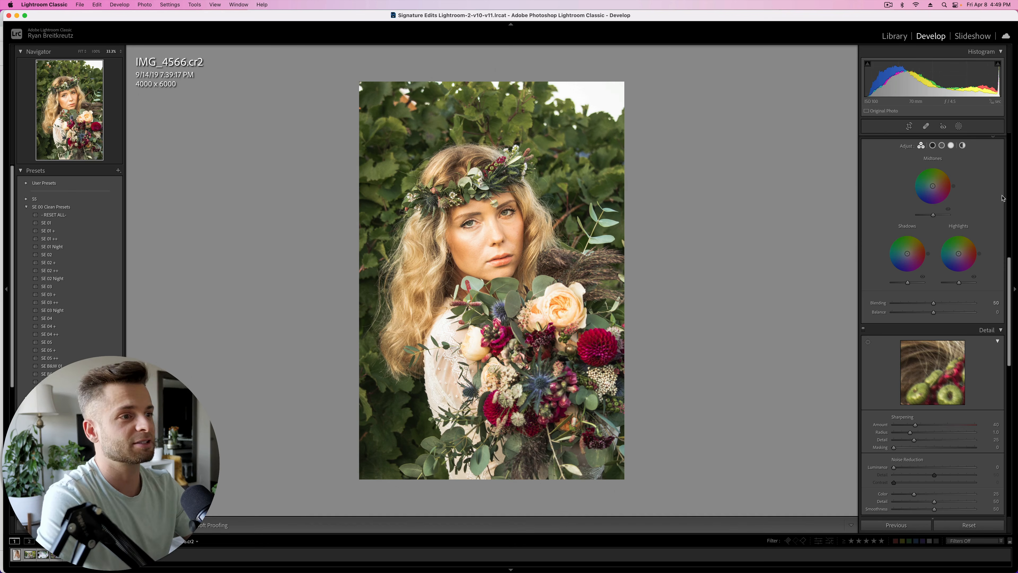
Set the portrait's dehaze to +24, temperature to 5,517 and exposure to +0.82
{"action": "scroll", "coordinate": [1003, 198], "scroll_direction": "up", "scroll_amount": 15}
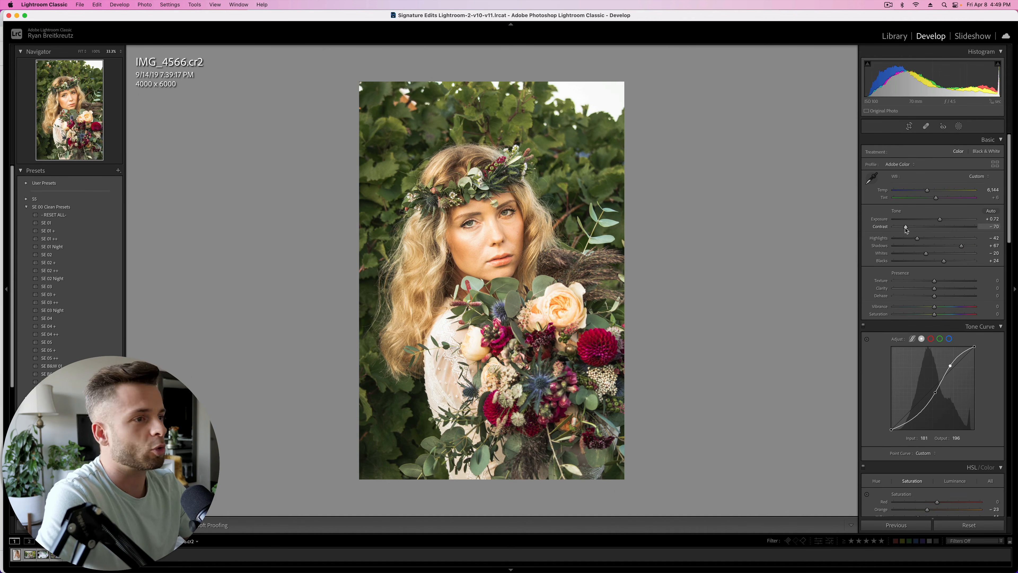
{"action": "left_click_drag", "start_coordinate": [935, 297], "coordinate": [945, 297]}
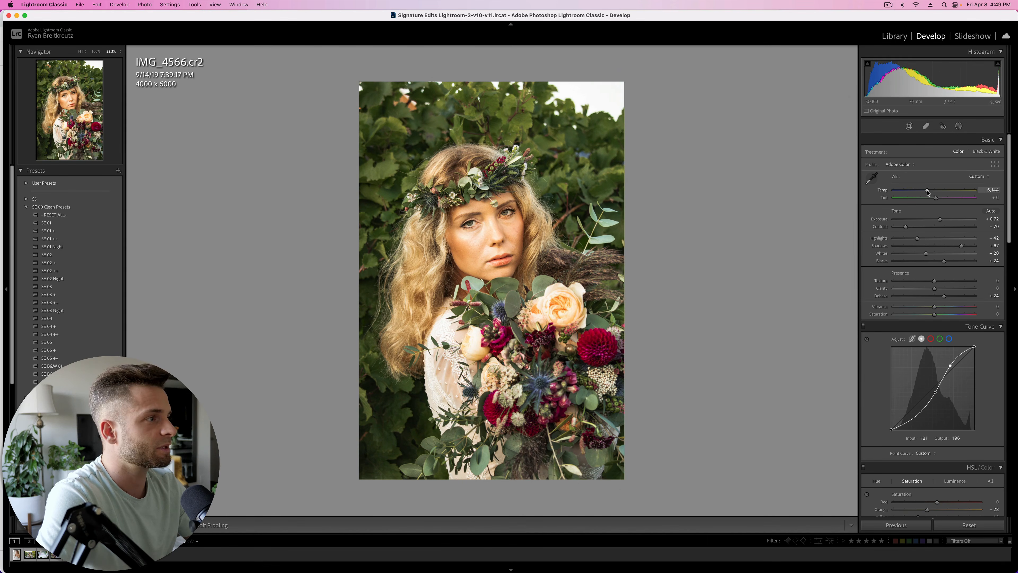
{"action": "left_click_drag", "start_coordinate": [923, 191], "coordinate": [922, 191]}
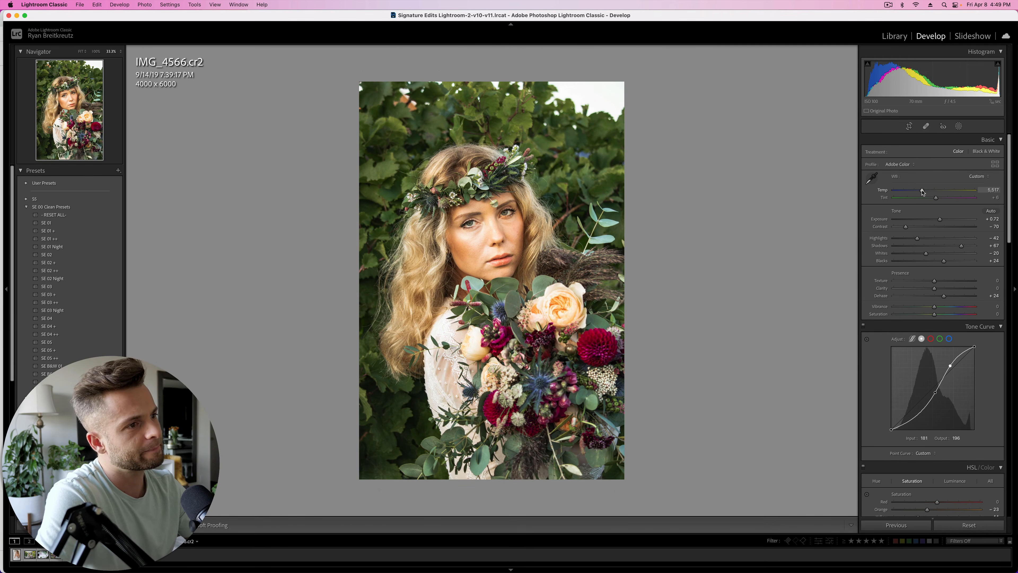
{"action": "key", "text": "equal"}
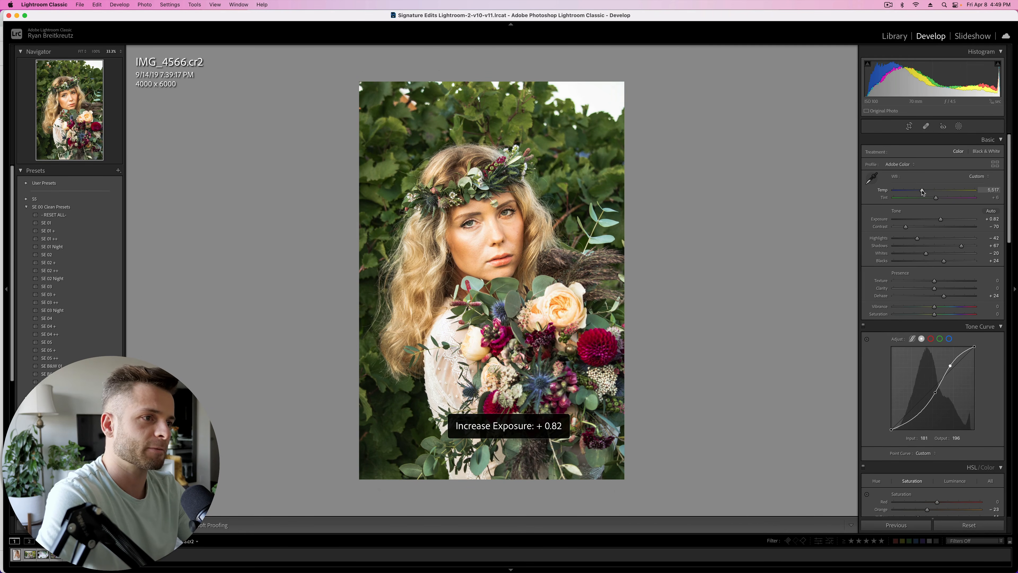
Apply the Auto Upright correction and set the portrait's transform to horizontal -4 and vertical +12
{"action": "left_click", "coordinate": [455, 167]}
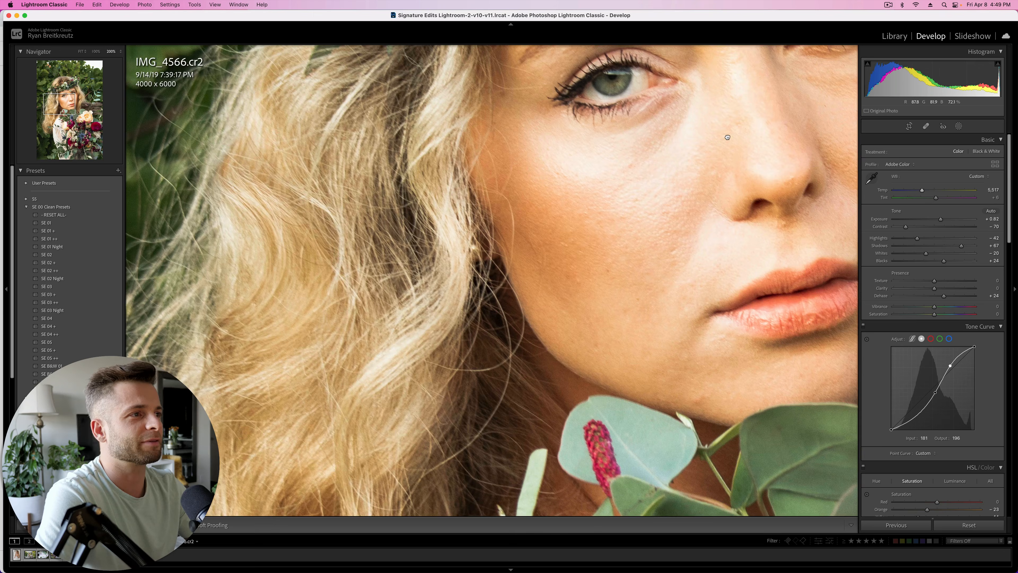
{"action": "left_click_drag", "start_coordinate": [479, 165], "coordinate": [486, 312]}
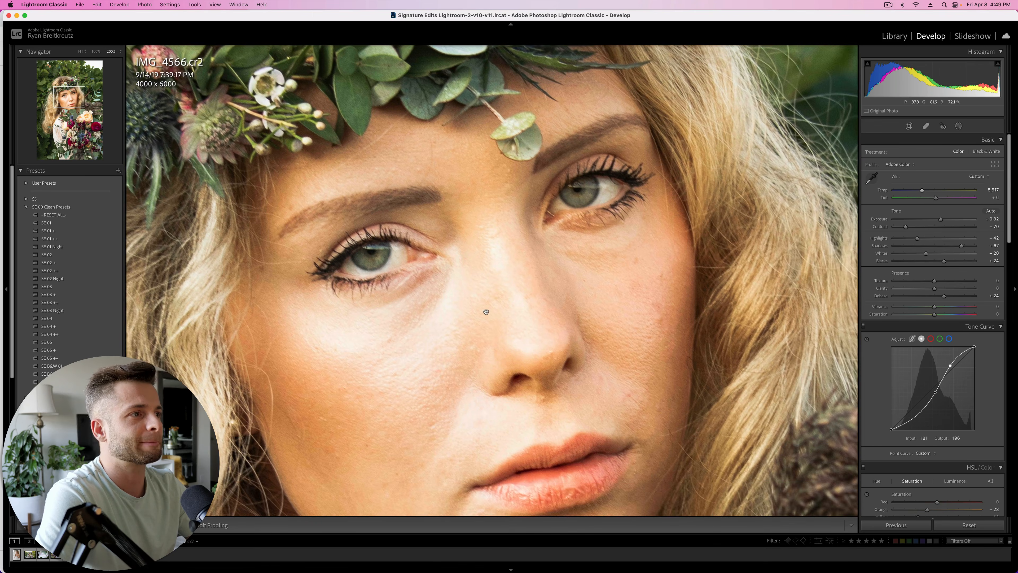
{"action": "key", "text": "super+minus"}
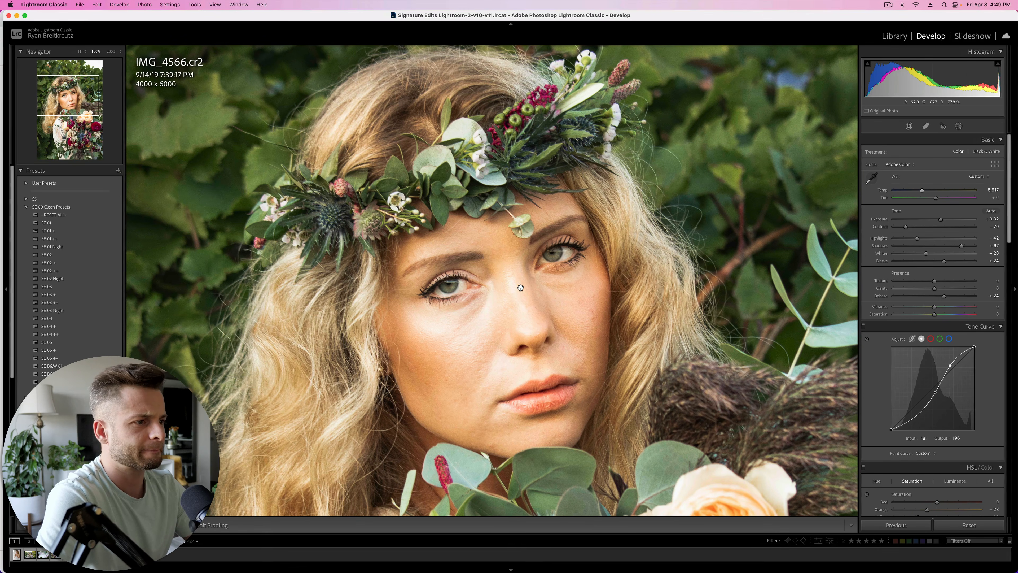
{"action": "key", "text": "super+minus"}
{"action": "left_click_drag", "start_coordinate": [625, 336], "coordinate": [608, 312]}
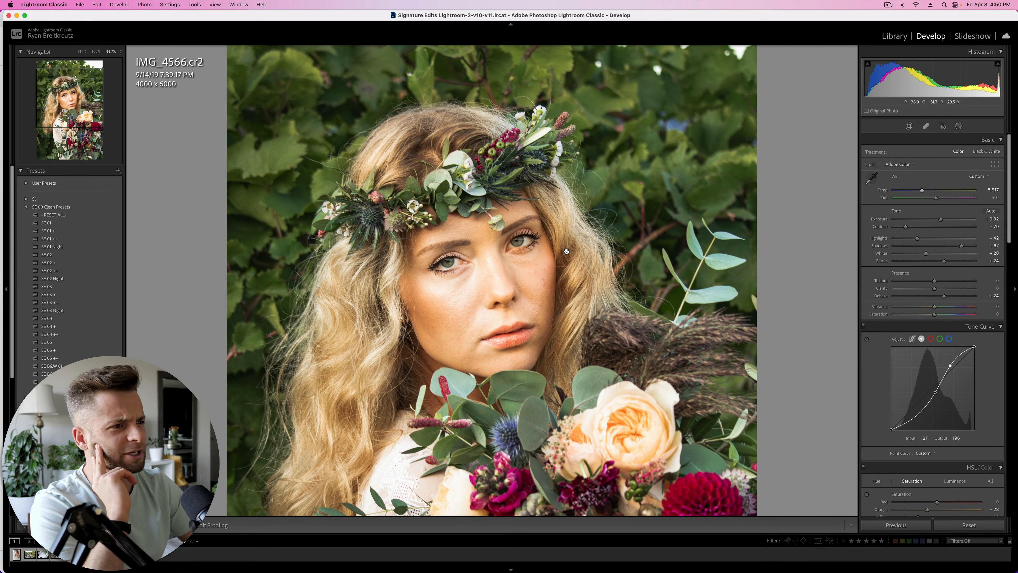
{"action": "scroll", "coordinate": [924, 370], "scroll_direction": "down", "scroll_amount": 15}
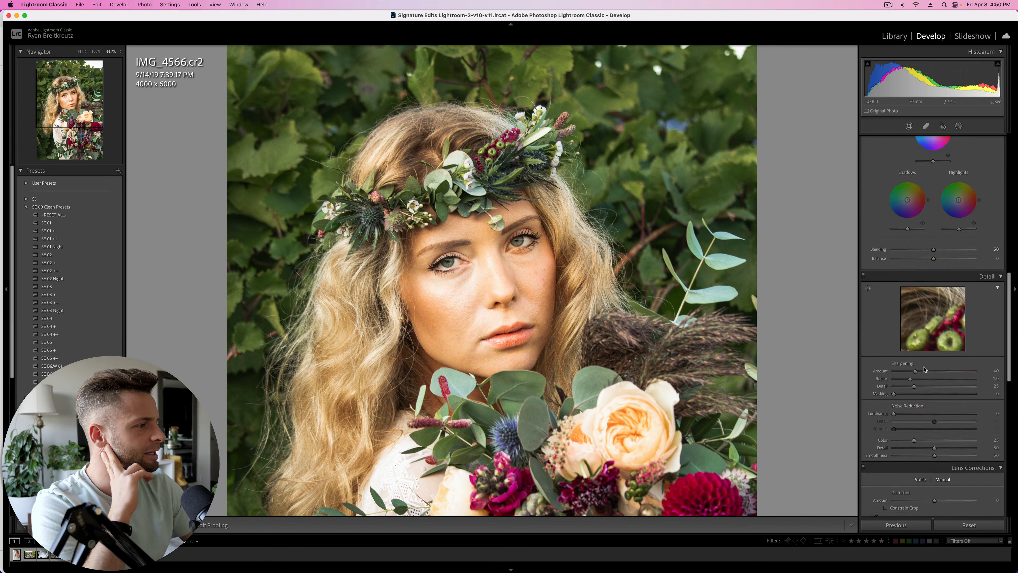
{"action": "scroll", "coordinate": [924, 369], "scroll_direction": "down", "scroll_amount": 5}
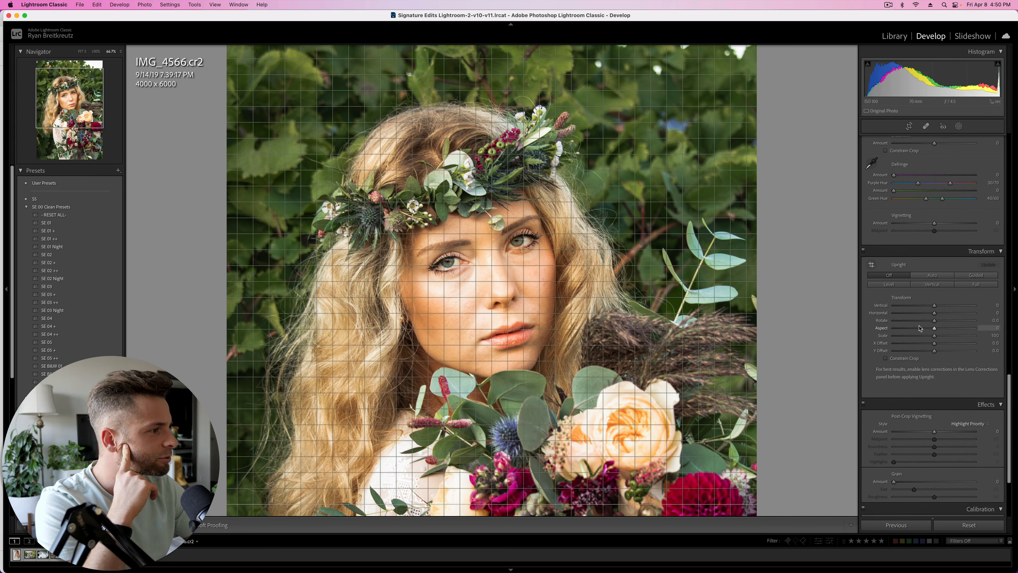
{"action": "scroll", "coordinate": [922, 273], "scroll_direction": "down", "scroll_amount": 4}
{"action": "left_click", "coordinate": [926, 268]}
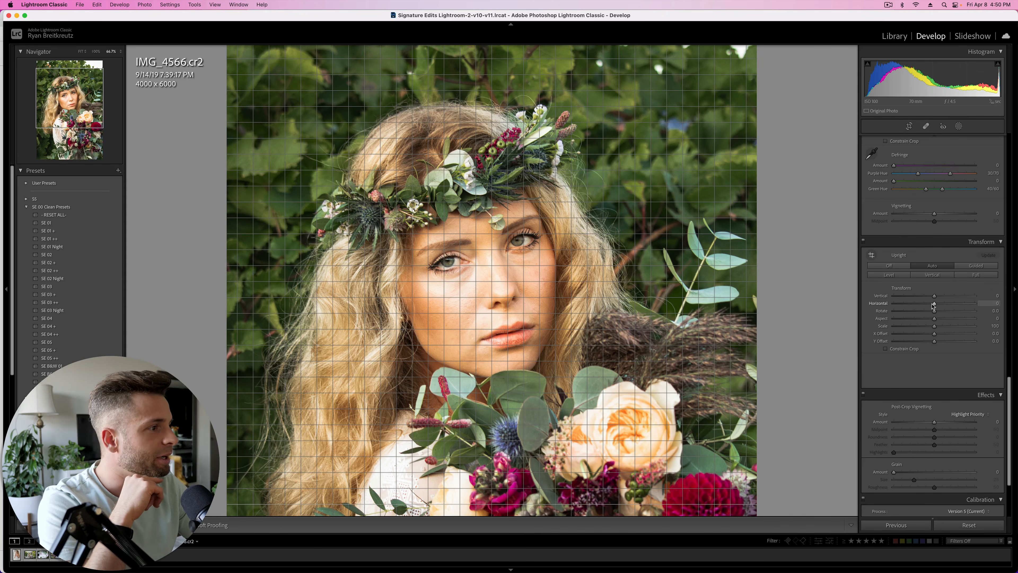
{"action": "left_click_drag", "start_coordinate": [935, 305], "coordinate": [932, 306]}
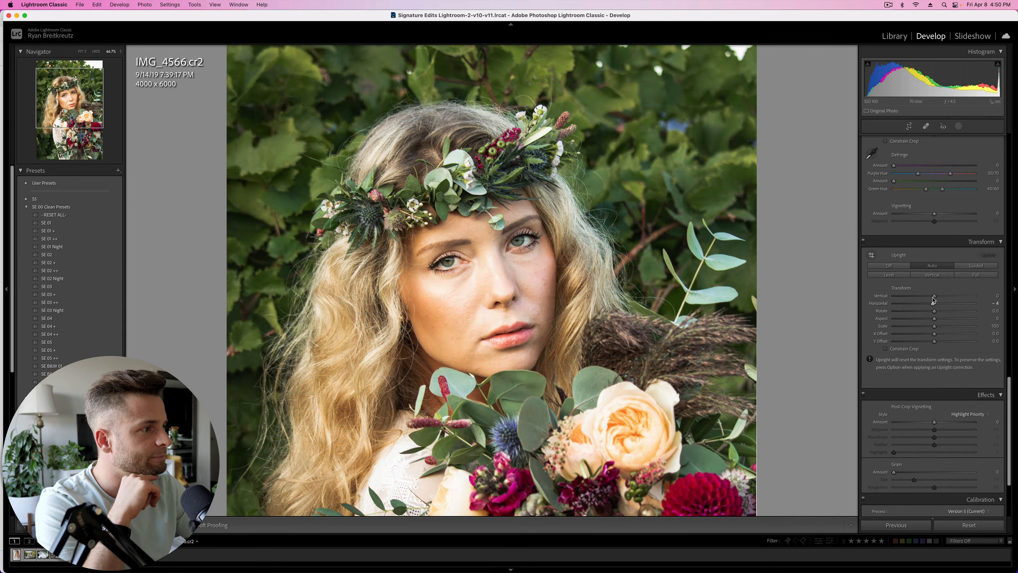
{"action": "left_click_drag", "start_coordinate": [935, 296], "coordinate": [940, 301]}
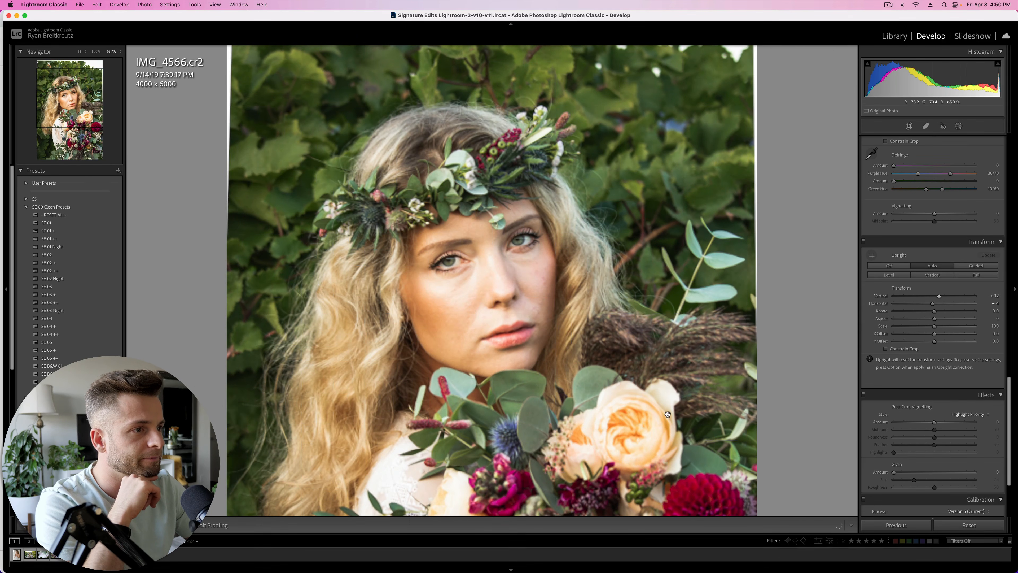
Compare the portrait with and without the transform adjustments
{"action": "left_click", "coordinate": [864, 242]}
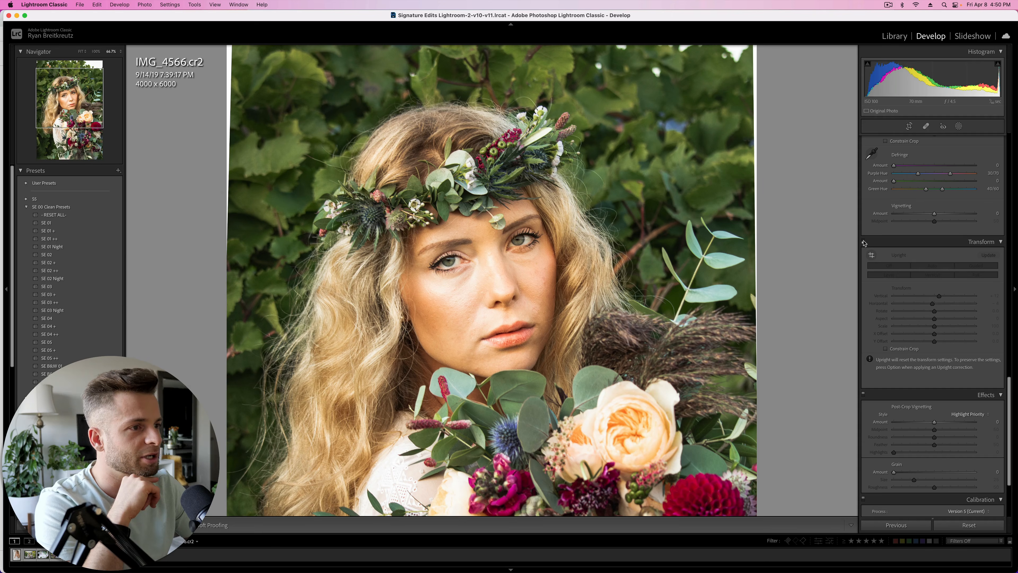
{"action": "left_click", "coordinate": [864, 241]}
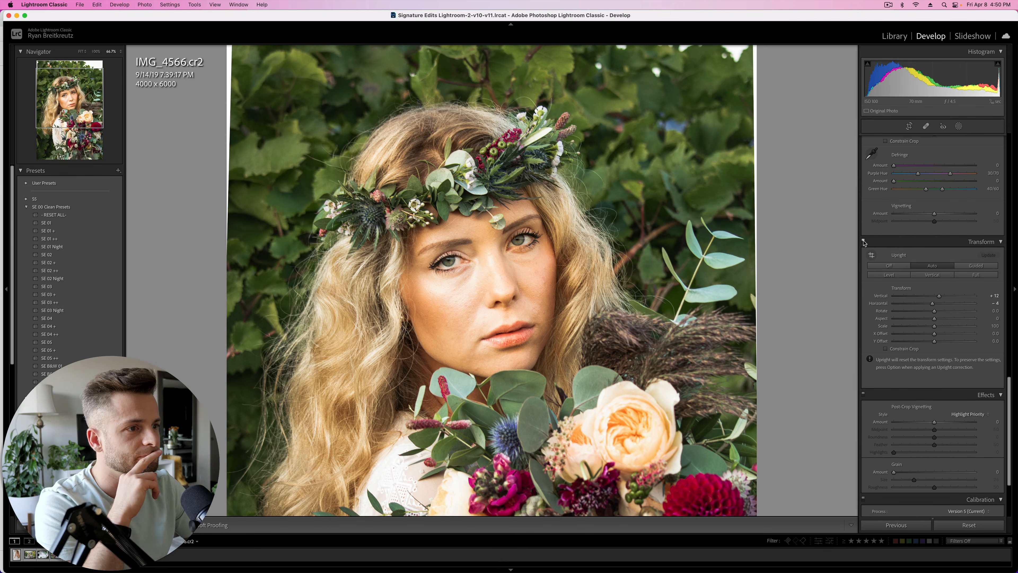
{"action": "left_click", "coordinate": [864, 242]}
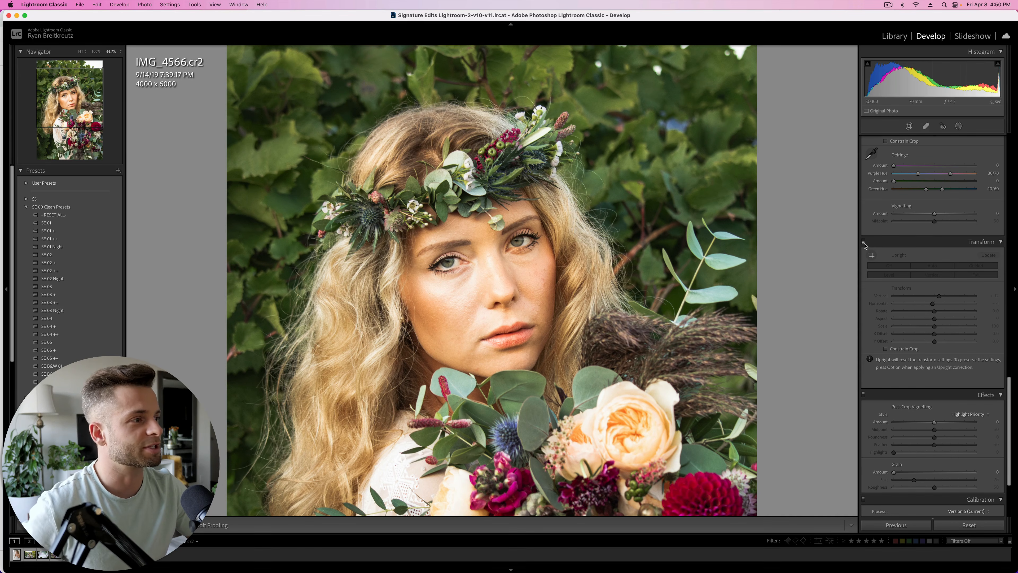
{"action": "left_click", "coordinate": [864, 243]}
{"action": "left_click", "coordinate": [864, 243]}
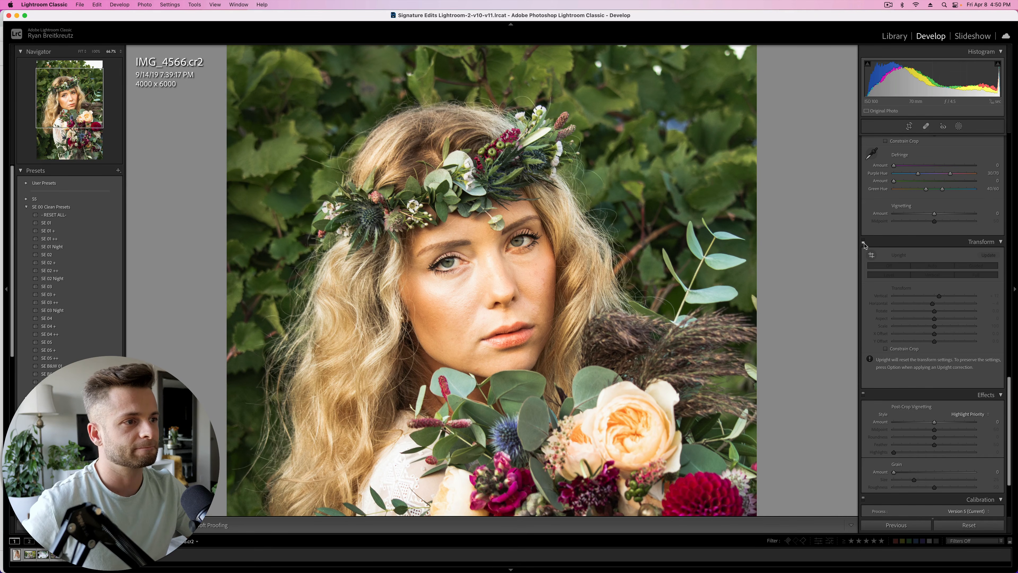
{"action": "left_click", "coordinate": [864, 243]}
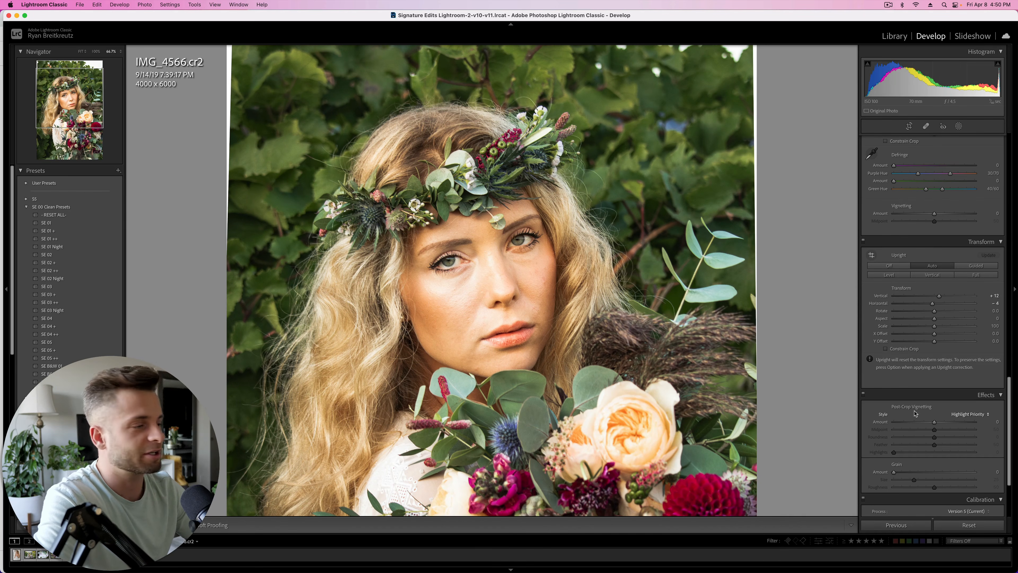
Set the portrait's manual lens distortion correction amount to -12
{"action": "scroll", "coordinate": [915, 413], "scroll_direction": "down", "scroll_amount": 2}
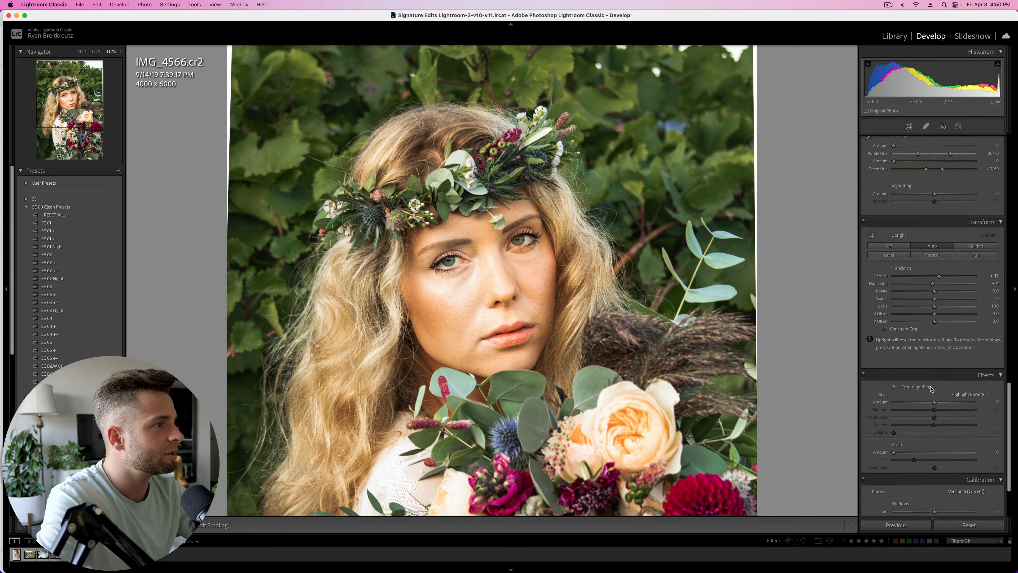
{"action": "scroll", "coordinate": [931, 389], "scroll_direction": "up", "scroll_amount": 1}
{"action": "scroll", "coordinate": [897, 253], "scroll_direction": "up", "scroll_amount": 10}
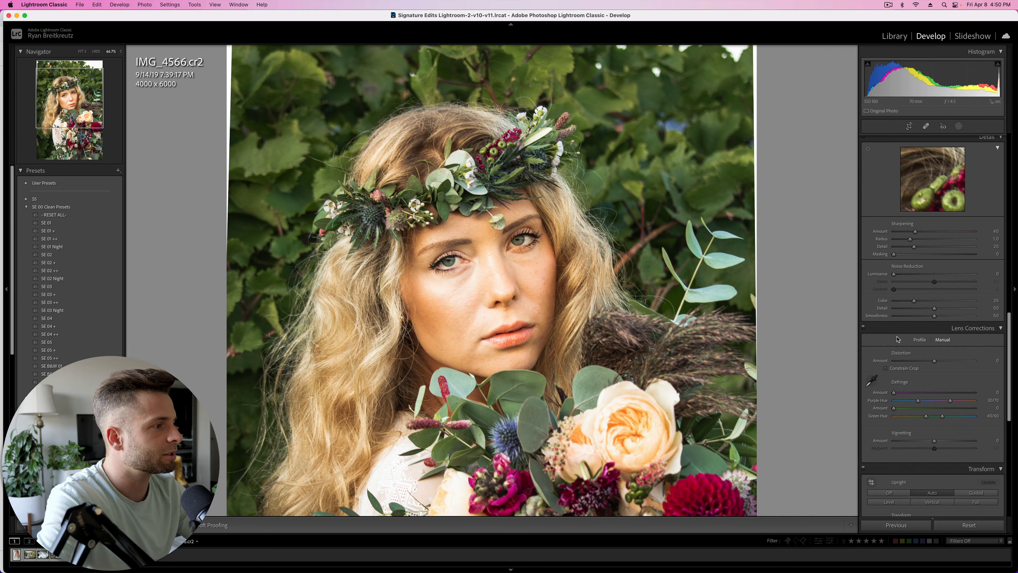
{"action": "mouse_move", "coordinate": [935, 360]}
{"action": "left_mouse_down"}
{"action": "mouse_move", "coordinate": [906, 370]}
{"action": "mouse_move", "coordinate": [930, 369]}
{"action": "left_mouse_up"}
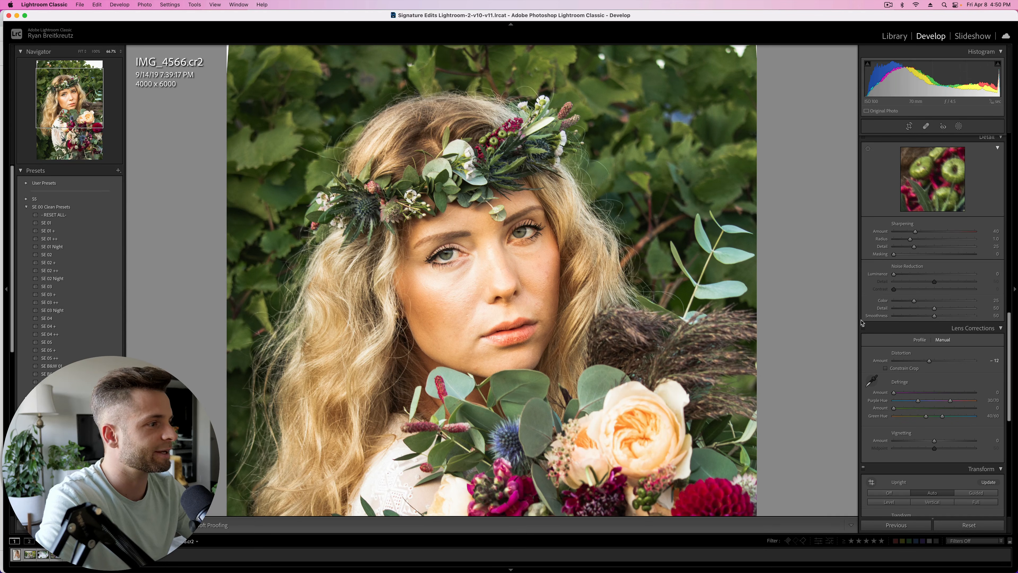
Compare the portrait with and without the lens corrections, and reset the manual distortion amount
{"action": "left_click", "coordinate": [864, 328]}
{"action": "left_click", "coordinate": [864, 328]}
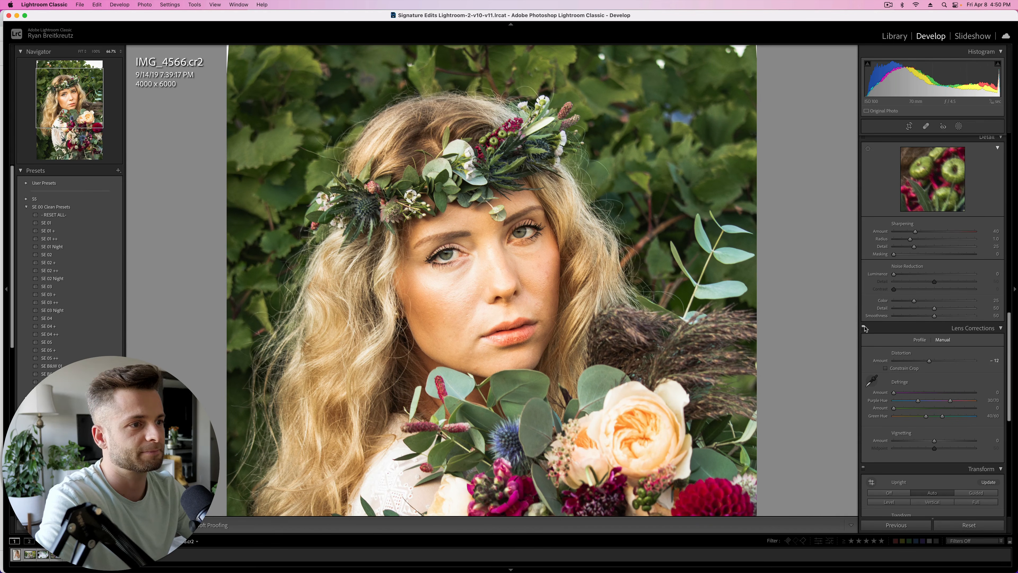
{"action": "double_click", "coordinate": [930, 360]}
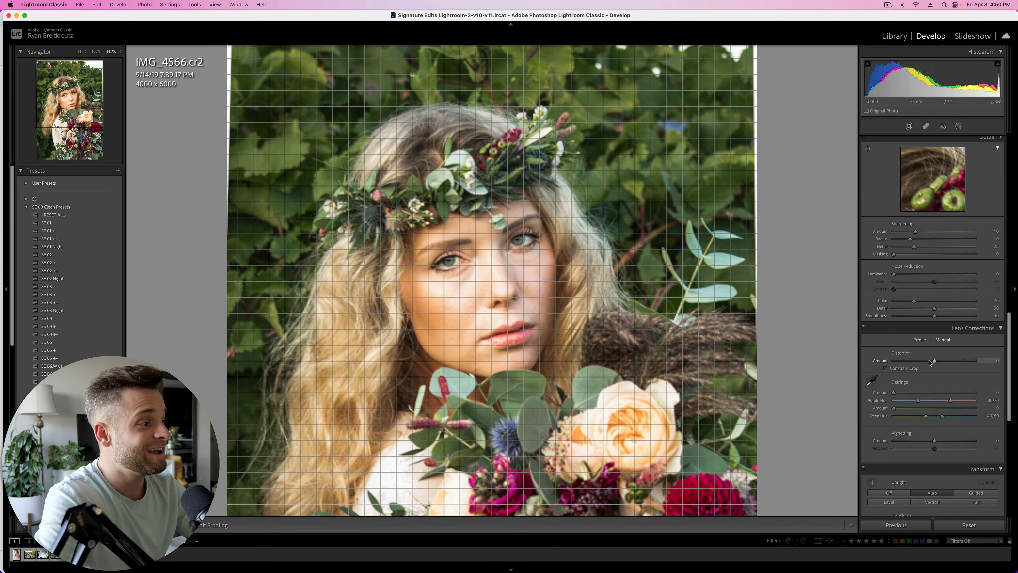
Constrain the portrait's crop to the image, and set the overall exposure to +0.79
{"action": "left_click", "coordinate": [536, 293]}
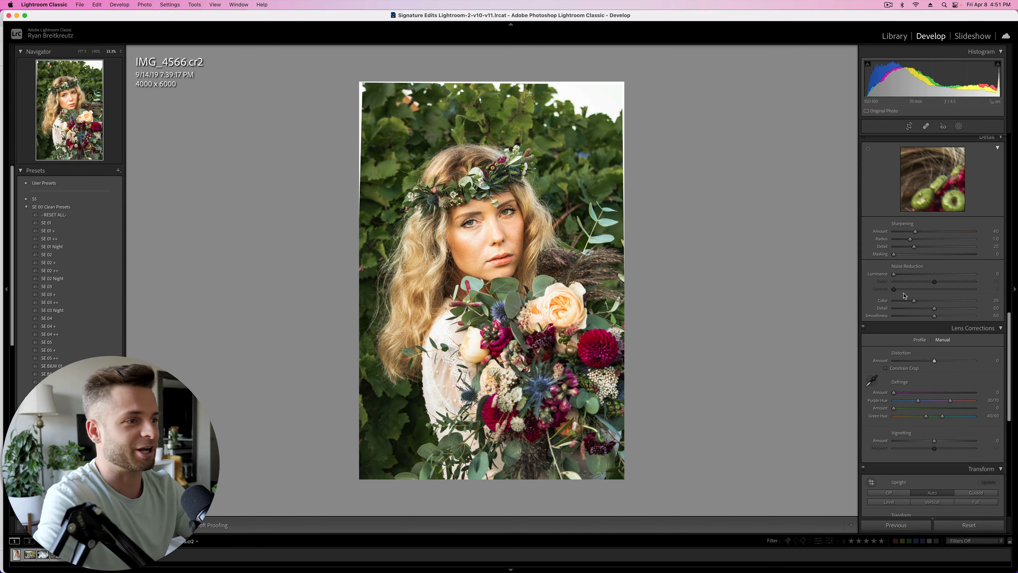
{"action": "key", "text": "r"}
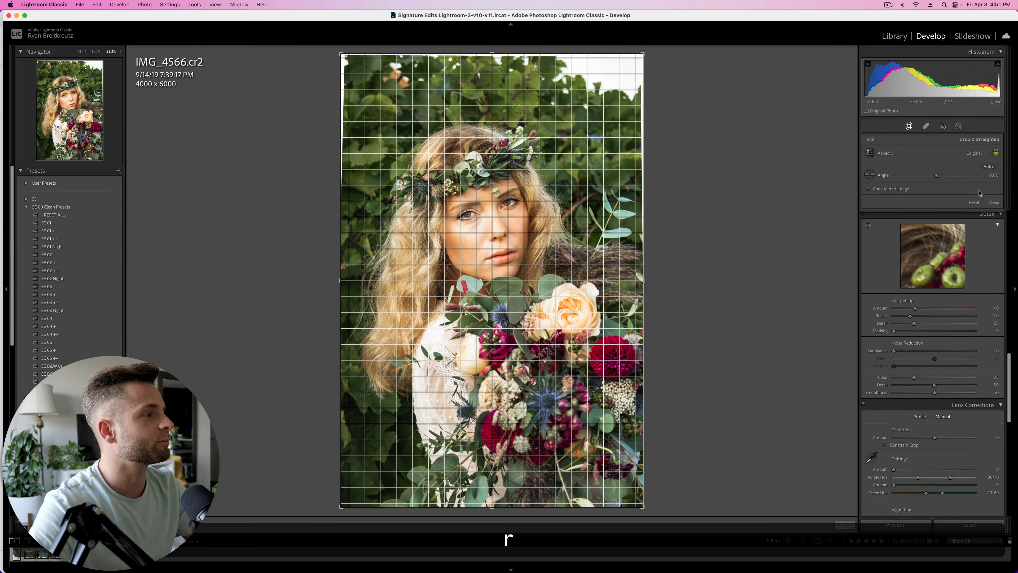
{"action": "left_click", "coordinate": [878, 188]}
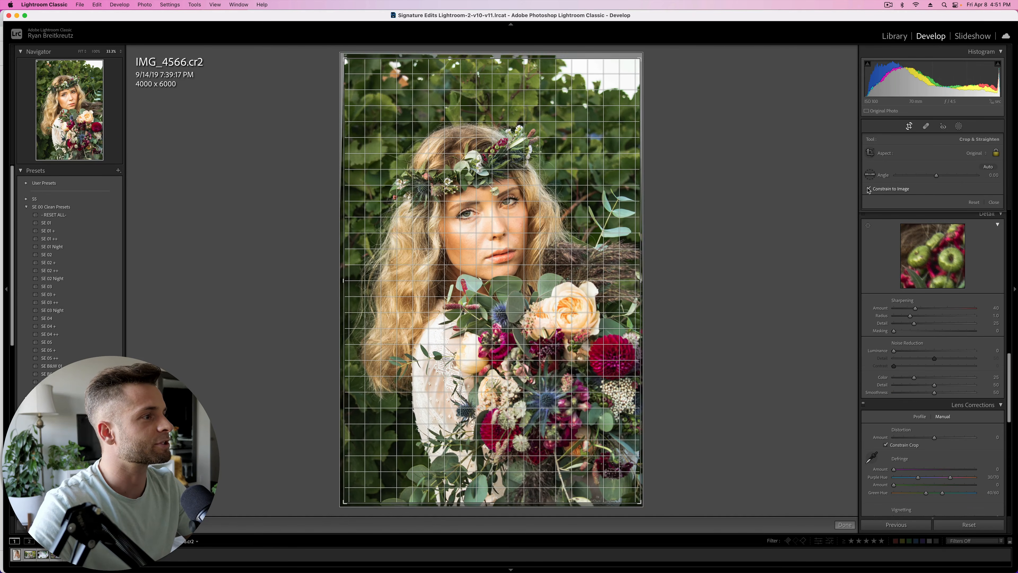
{"action": "left_click", "coordinate": [994, 203]}
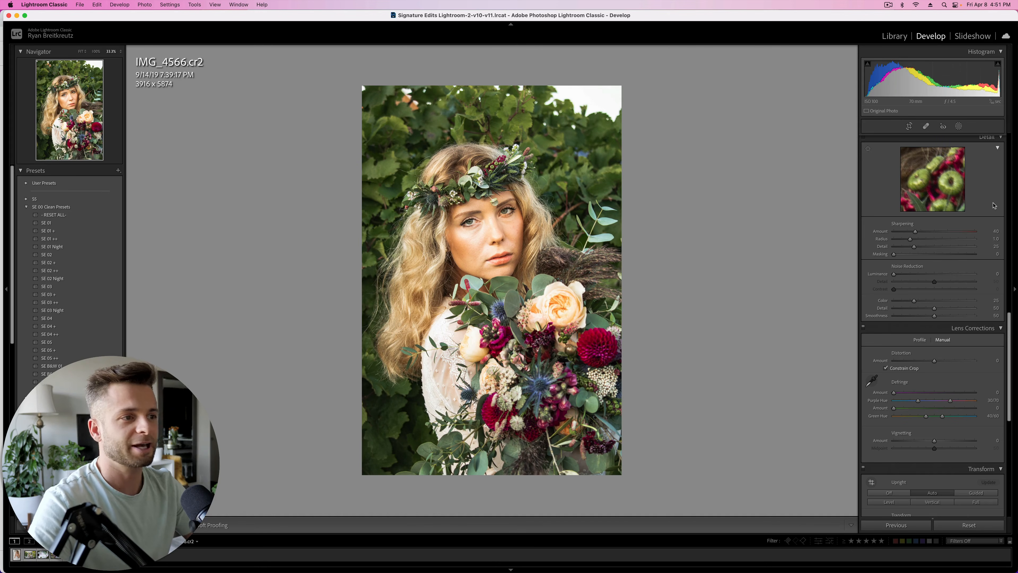
{"action": "key", "text": "shift+minus"}
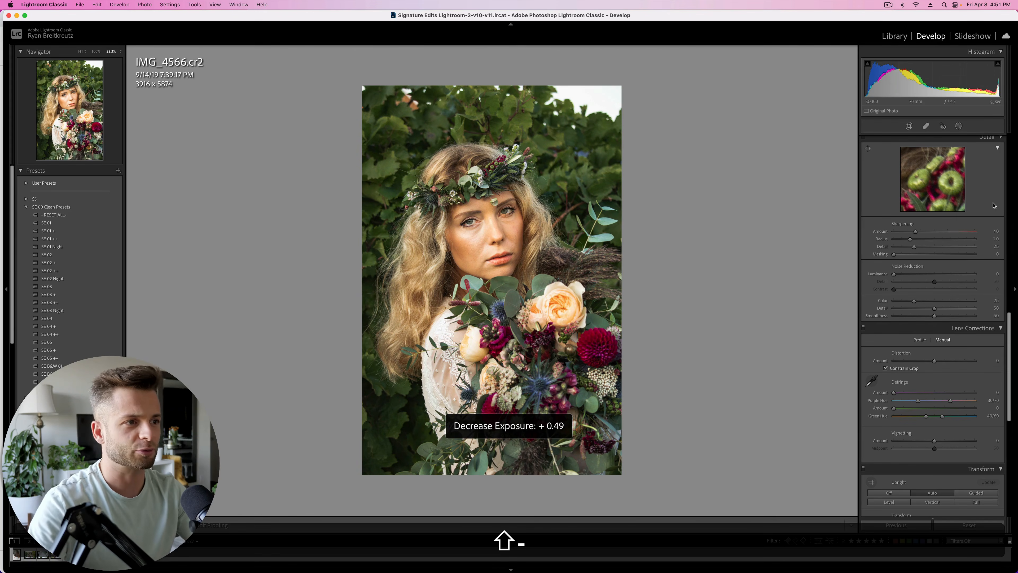
{"action": "key", "text": "equal"}
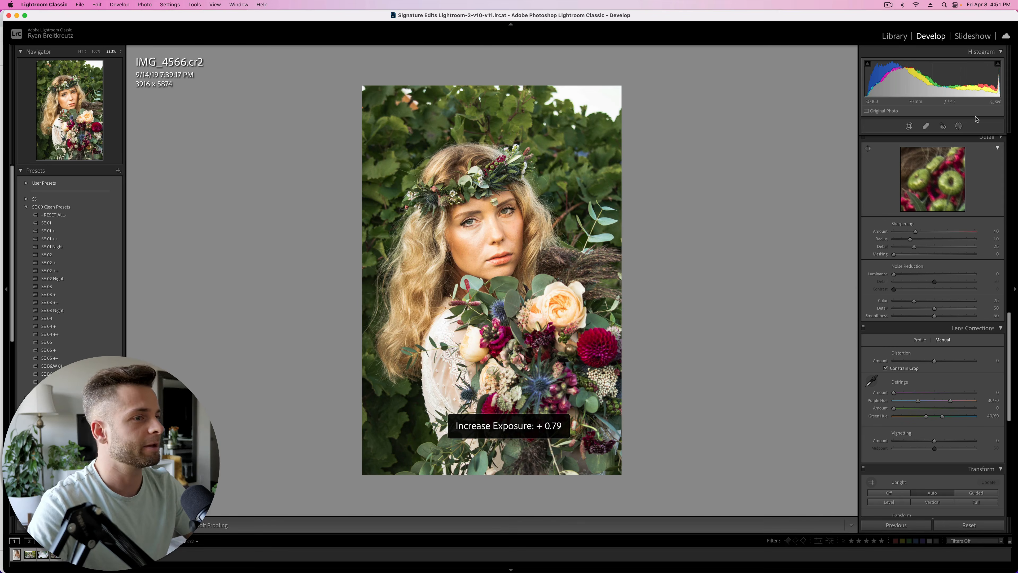
Brush a new mask over the woman's face
{"action": "key", "text": "k"}
{"action": "scroll", "coordinate": [488, 244], "scroll_direction": "down", "scroll_amount": 4}
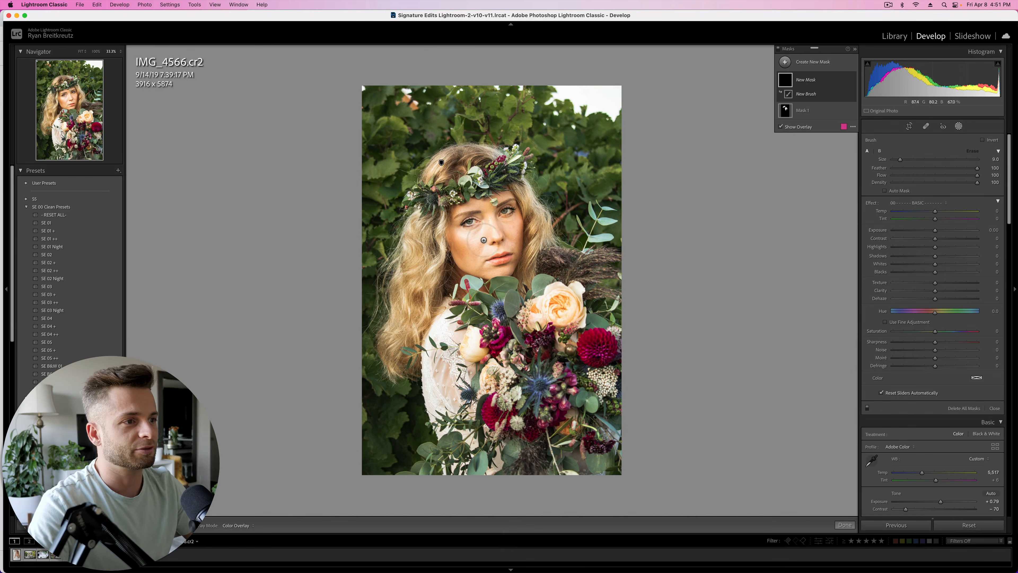
{"action": "mouse_move", "coordinate": [503, 208]}
{"action": "left_mouse_down"}
{"action": "mouse_move", "coordinate": [498, 262]}
{"action": "mouse_move", "coordinate": [472, 250]}
{"action": "mouse_move", "coordinate": [468, 219]}
{"action": "mouse_move", "coordinate": [465, 246]}
{"action": "mouse_move", "coordinate": [473, 214]}
{"action": "mouse_move", "coordinate": [495, 228]}
{"action": "left_mouse_up"}
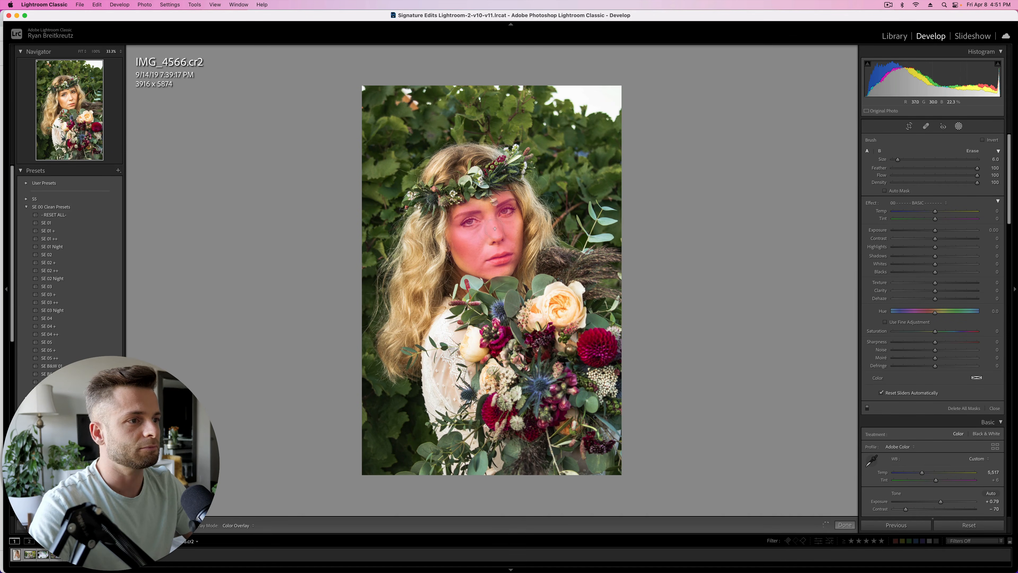
Set the face mask's contrast to -21 and highlights to -19, and finish masking
{"action": "left_click_drag", "start_coordinate": [935, 239], "coordinate": [912, 240]}
{"action": "left_click", "coordinate": [918, 247]}
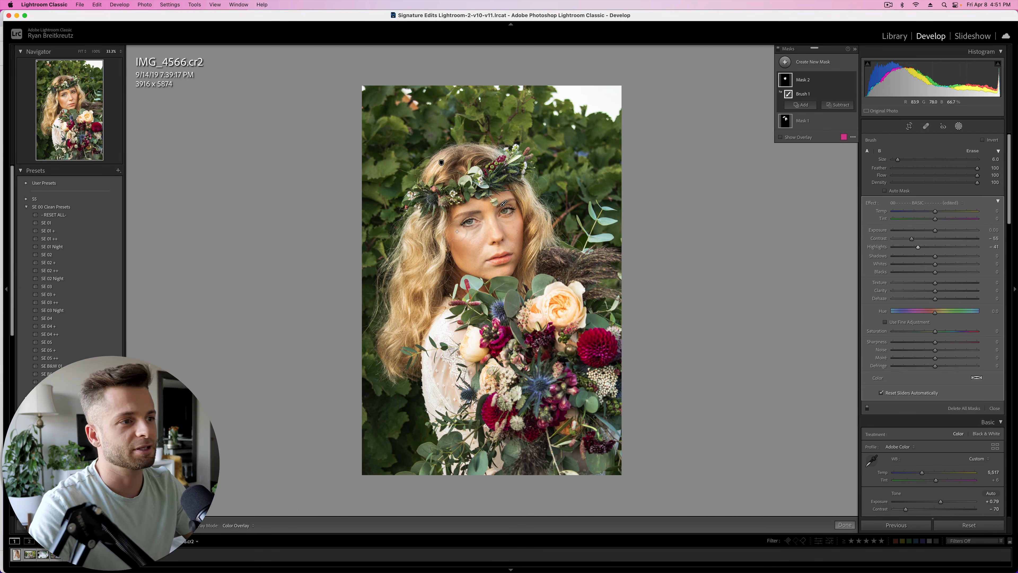
{"action": "left_click_drag", "start_coordinate": [919, 247], "coordinate": [927, 248]}
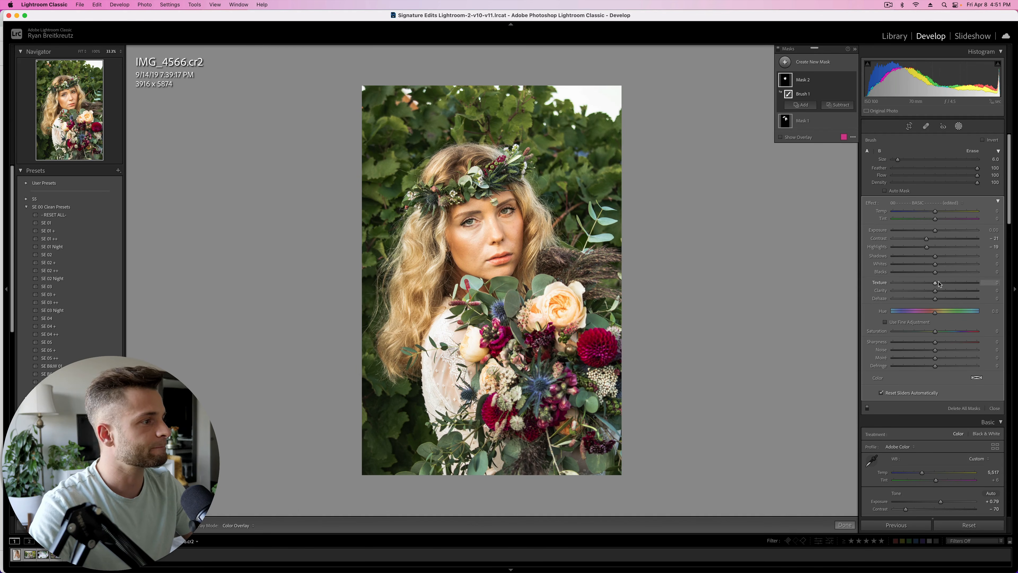
{"action": "left_click", "coordinate": [946, 266]}
{"action": "left_click_drag", "start_coordinate": [943, 268], "coordinate": [940, 269]}
{"action": "key", "text": "Return"}
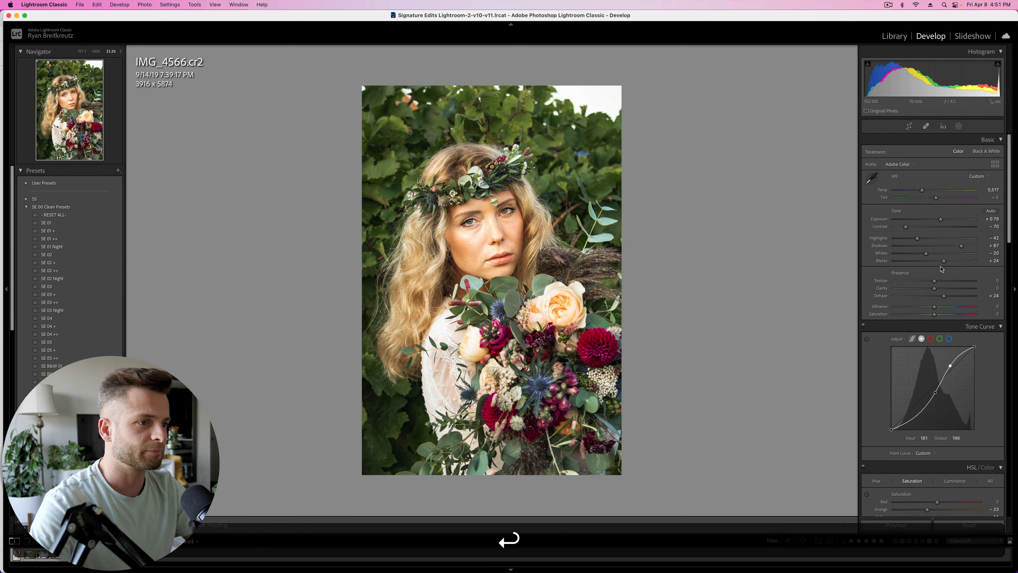
Set the portrait's overall highlights to -25, temperature to 5,322 and tint to +13, keeping exposure at +0.79
{"action": "left_click_drag", "start_coordinate": [903, 241], "coordinate": [924, 240]}
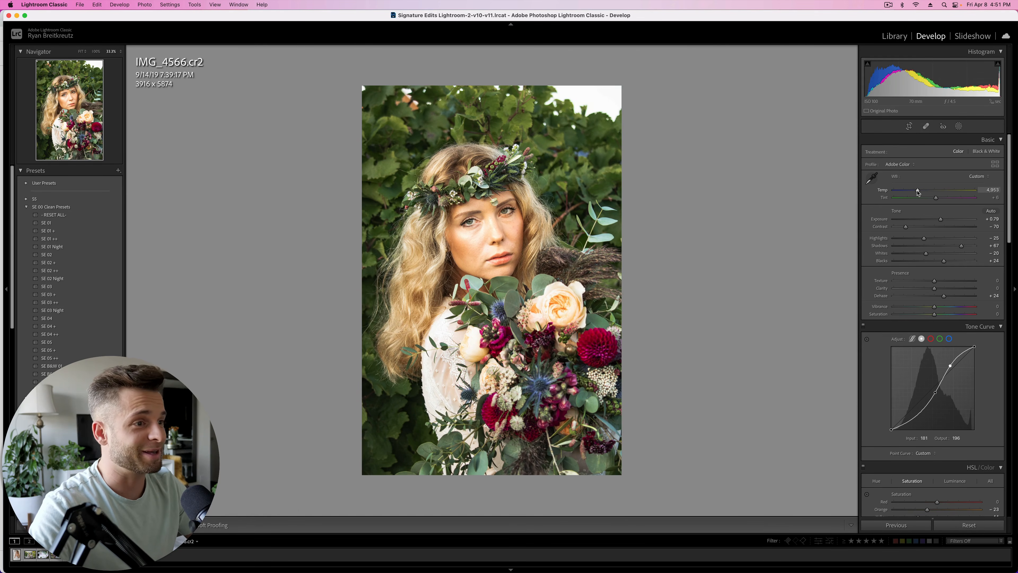
{"action": "left_click_drag", "start_coordinate": [922, 190], "coordinate": [923, 195]}
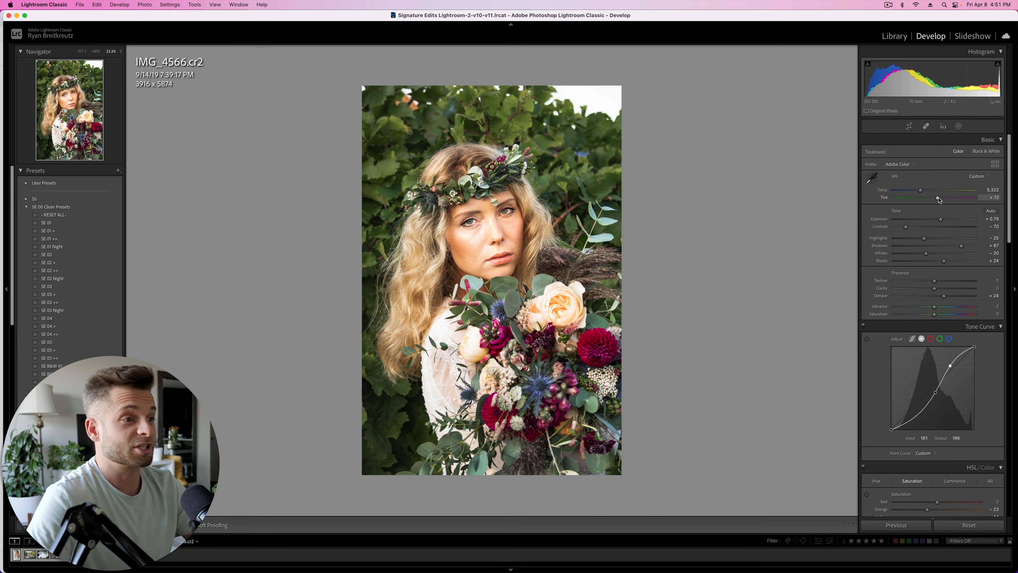
{"action": "key", "text": "minus"}
{"action": "key", "text": "equal"}
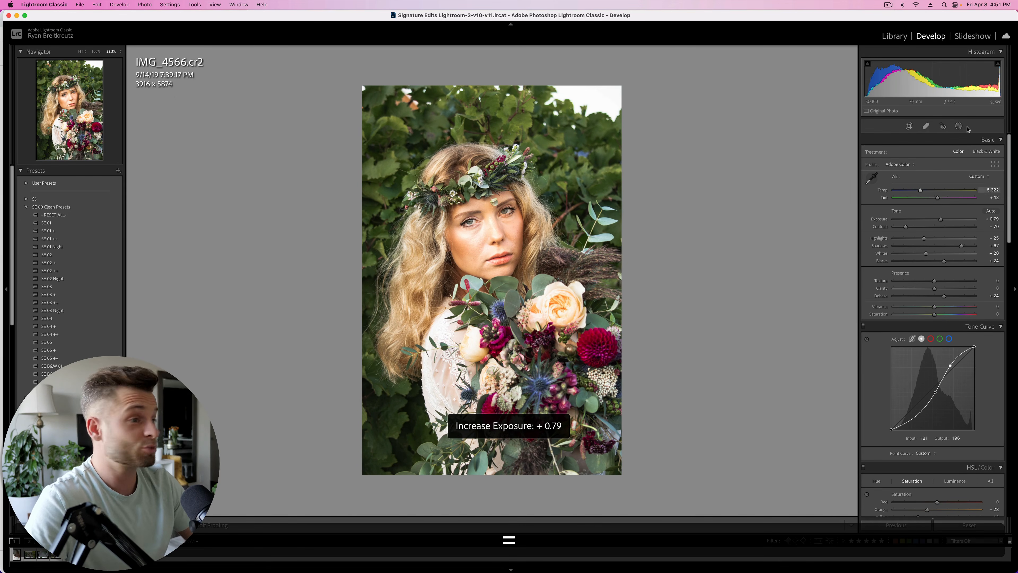
Brush a new mask over the flower crown and set its texture to 23 and clarity to 36
{"action": "key", "text": "k"}
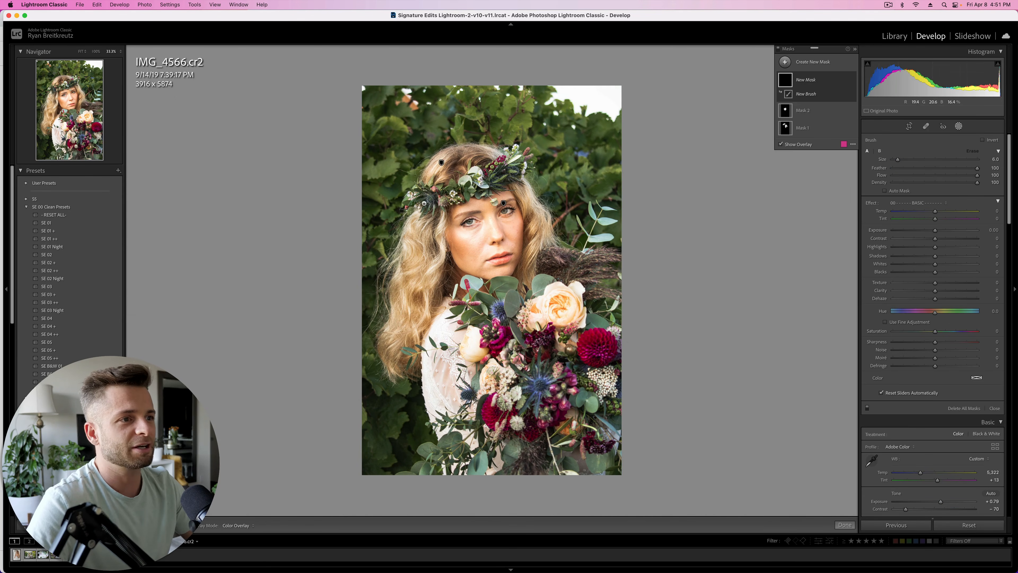
{"action": "mouse_move", "coordinate": [425, 197]}
{"action": "left_mouse_down"}
{"action": "mouse_move", "coordinate": [504, 181]}
{"action": "mouse_move", "coordinate": [500, 168]}
{"action": "mouse_move", "coordinate": [417, 199]}
{"action": "left_mouse_up"}
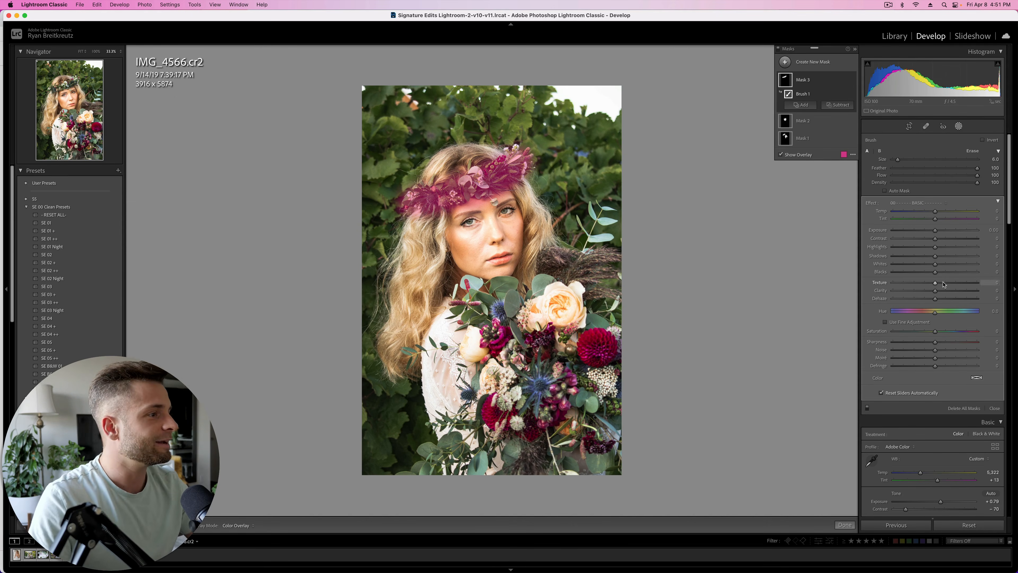
{"action": "key", "text": "o"}
{"action": "left_click_drag", "start_coordinate": [935, 283], "coordinate": [950, 291]}
{"action": "left_click", "coordinate": [945, 292]}
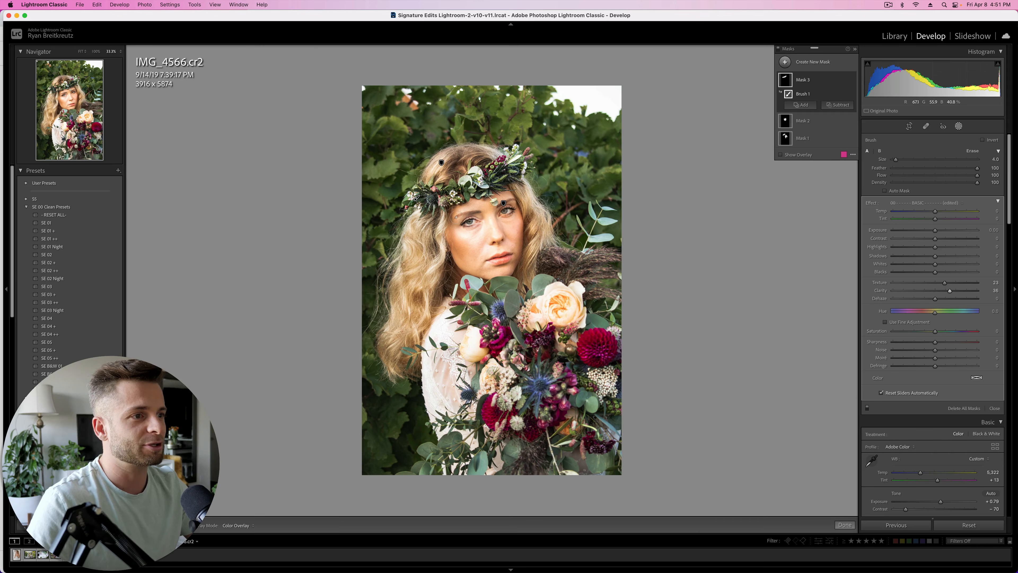
Reduce the brush size to 3.0 and set the flower crown mask's dehaze to 5
{"action": "key", "text": "bracketleft"}
{"action": "key", "text": "shift+w"}
{"action": "key", "text": "shift+w"}
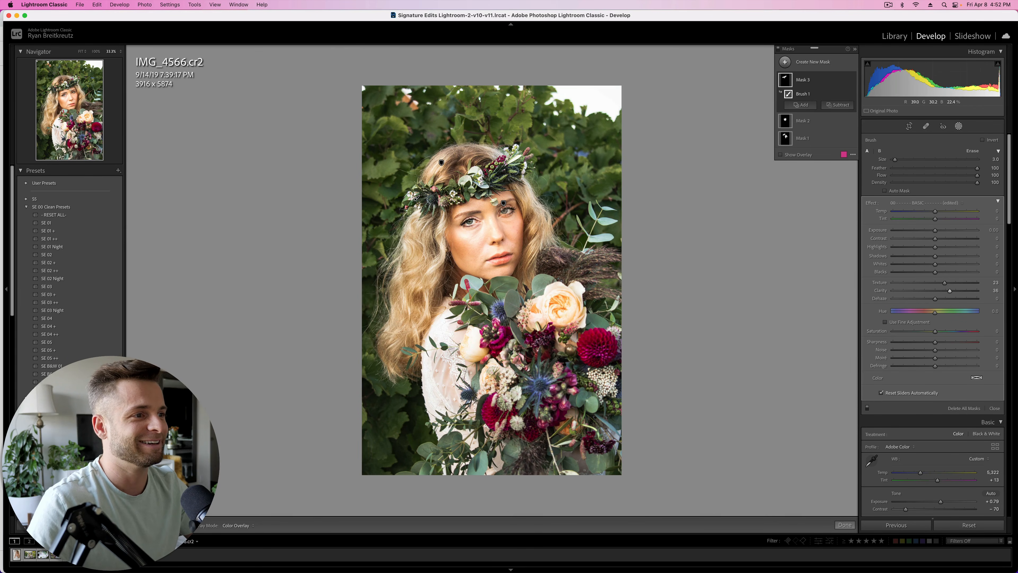
{"action": "key", "text": "shift+w"}
{"action": "key", "text": "shift+w"}
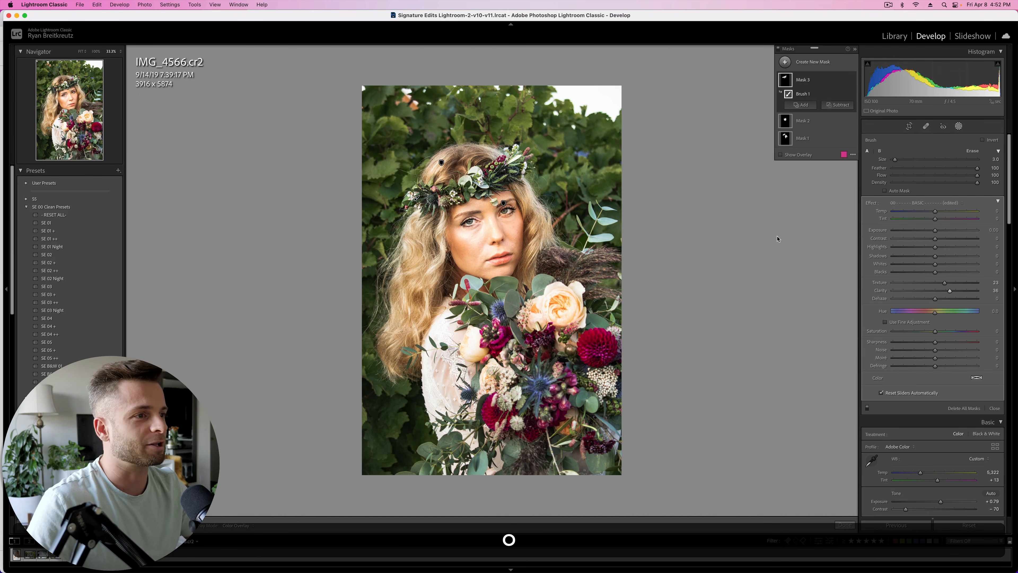
{"action": "left_click", "coordinate": [942, 299]}
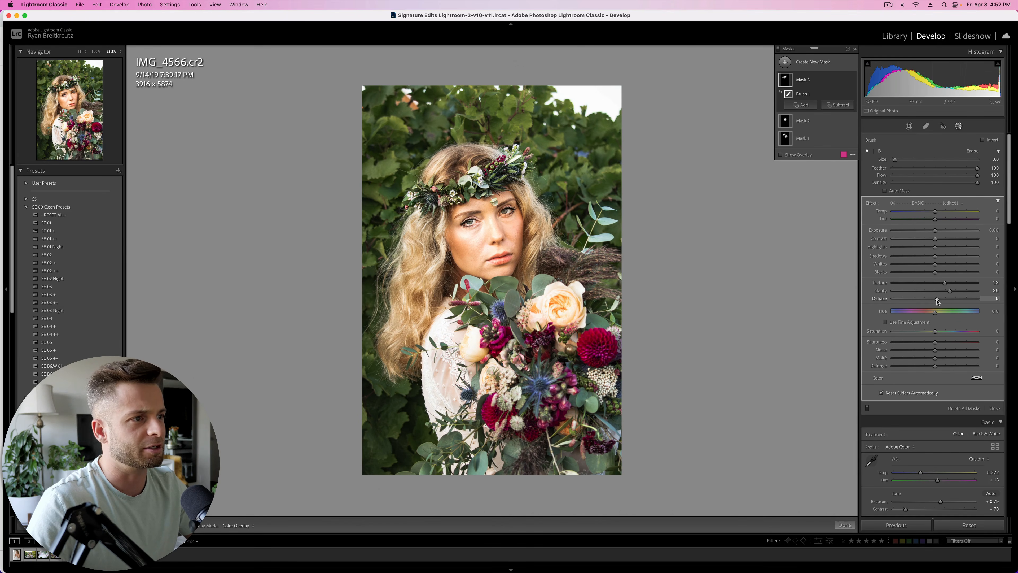
{"action": "left_click_drag", "start_coordinate": [938, 300], "coordinate": [937, 299]}
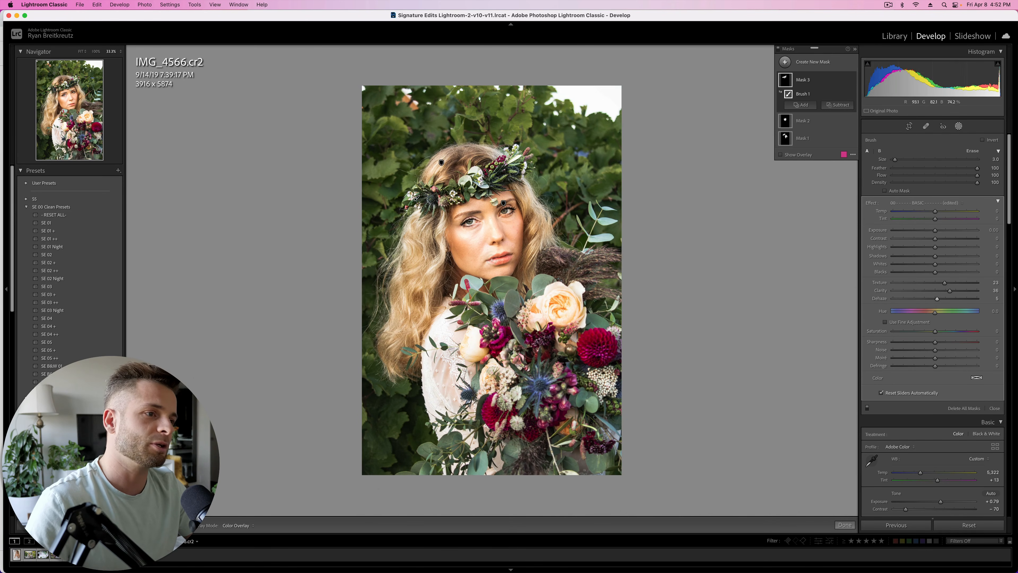
Extend the flower crown mask by brushing over the lips and the hair
{"action": "left_click_drag", "start_coordinate": [507, 261], "coordinate": [510, 260]}
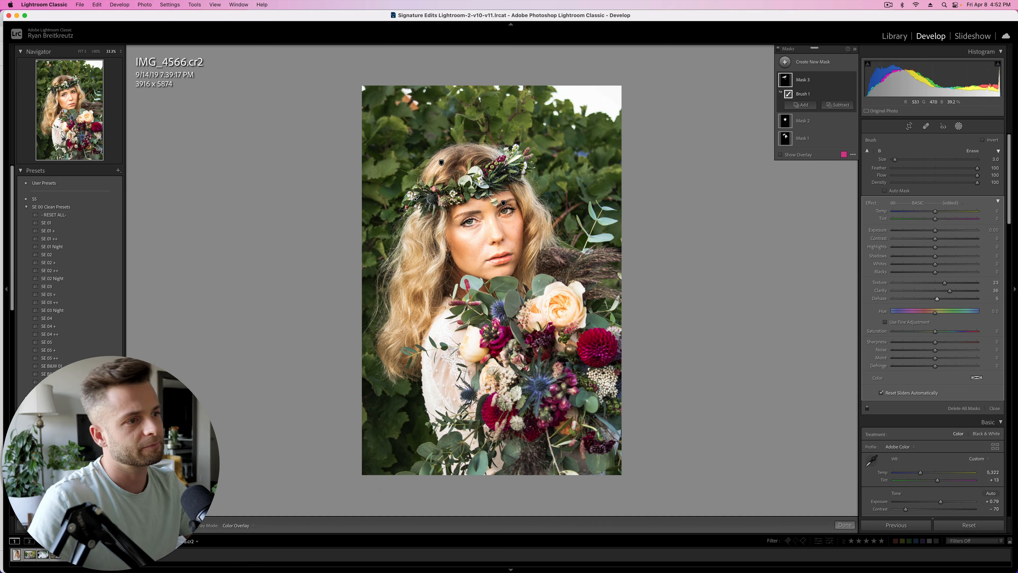
{"action": "scroll", "coordinate": [414, 297], "scroll_direction": "up", "scroll_amount": 1}
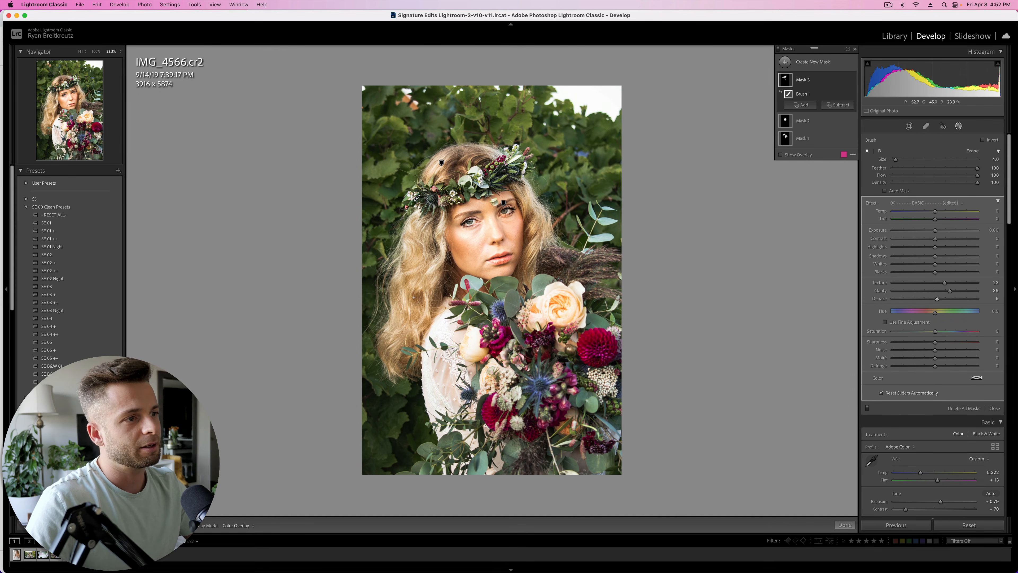
{"action": "mouse_move", "coordinate": [416, 197]}
{"action": "left_mouse_down"}
{"action": "mouse_move", "coordinate": [393, 339]}
{"action": "mouse_move", "coordinate": [419, 249]}
{"action": "left_mouse_up"}
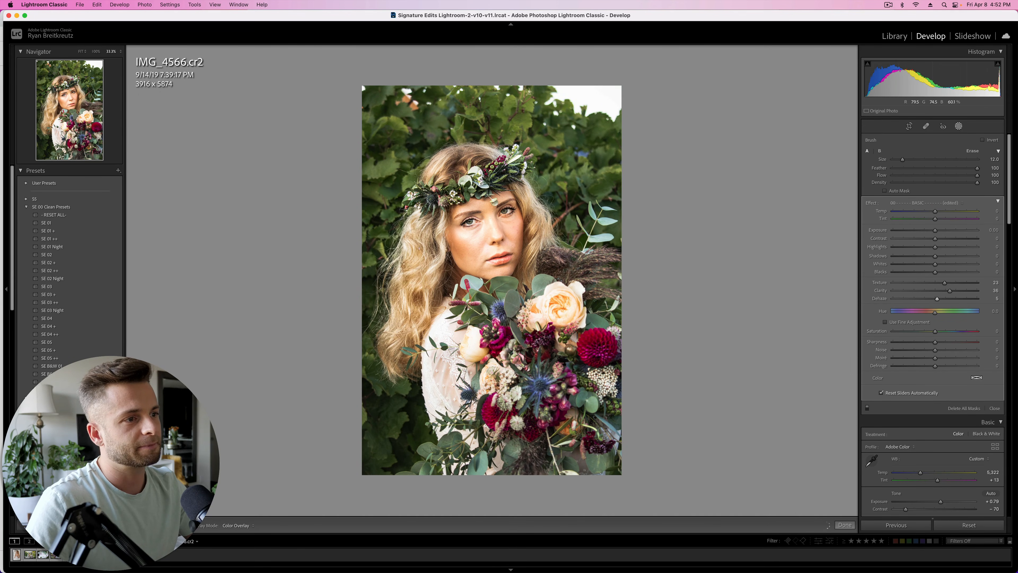
{"action": "mouse_move", "coordinate": [430, 176]}
{"action": "left_mouse_down"}
{"action": "mouse_move", "coordinate": [473, 146]}
{"action": "mouse_move", "coordinate": [493, 149]}
{"action": "left_mouse_up"}
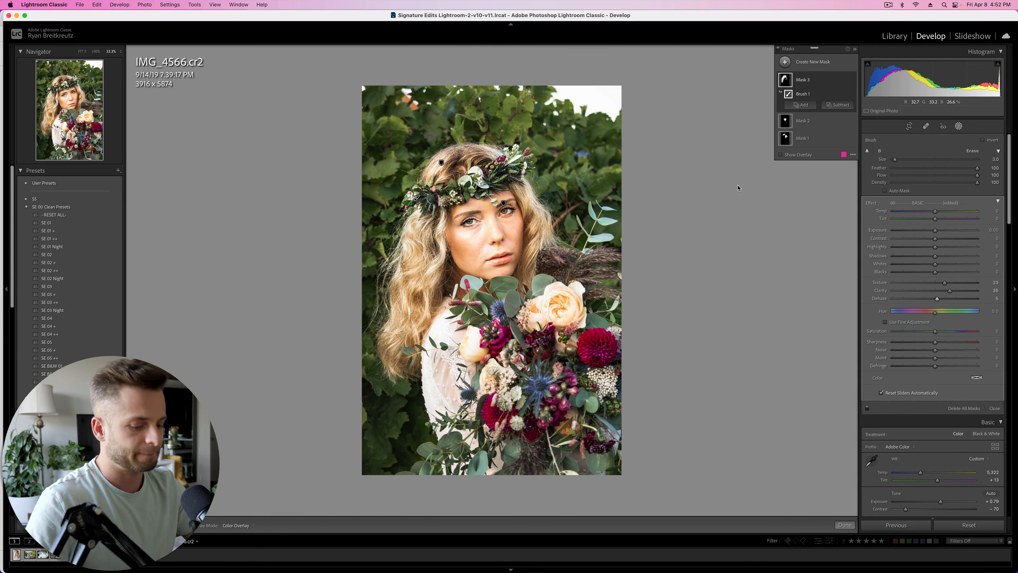
Brush a new mask over the cheek and nose with highlights -7, texture -19 and clarity -79
{"action": "key", "text": "k"}
{"action": "mouse_move", "coordinate": [466, 240]}
{"action": "left_mouse_down"}
{"action": "mouse_move", "coordinate": [481, 235]}
{"action": "mouse_move", "coordinate": [485, 249]}
{"action": "mouse_move", "coordinate": [497, 236]}
{"action": "mouse_move", "coordinate": [499, 249]}
{"action": "left_mouse_up"}
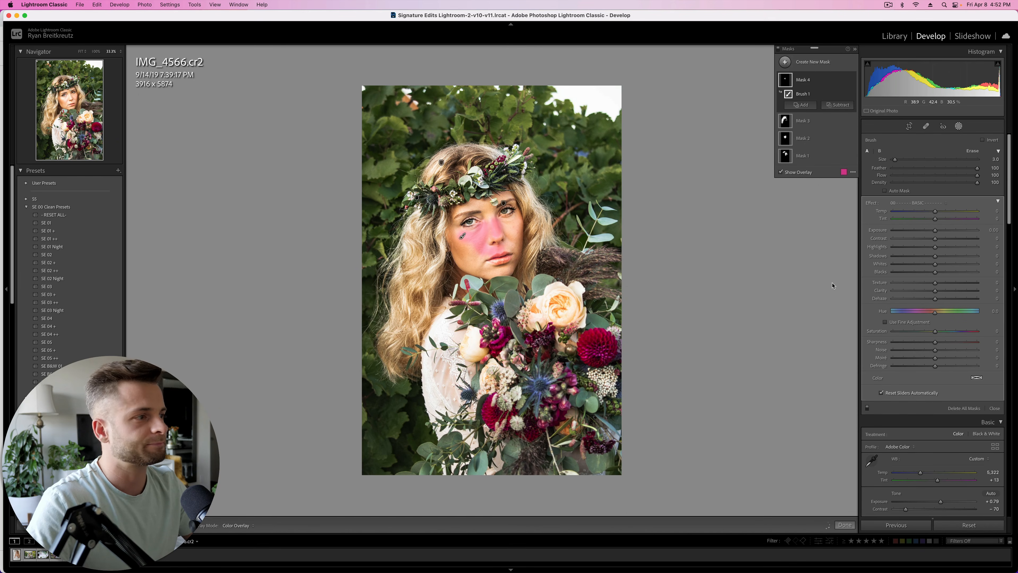
{"action": "mouse_move", "coordinate": [936, 247]}
{"action": "left_mouse_down"}
{"action": "mouse_move", "coordinate": [889, 248]}
{"action": "mouse_move", "coordinate": [988, 249]}
{"action": "mouse_move", "coordinate": [884, 251]}
{"action": "mouse_move", "coordinate": [947, 247]}
{"action": "mouse_move", "coordinate": [928, 251]}
{"action": "mouse_move", "coordinate": [927, 282]}
{"action": "left_mouse_up"}
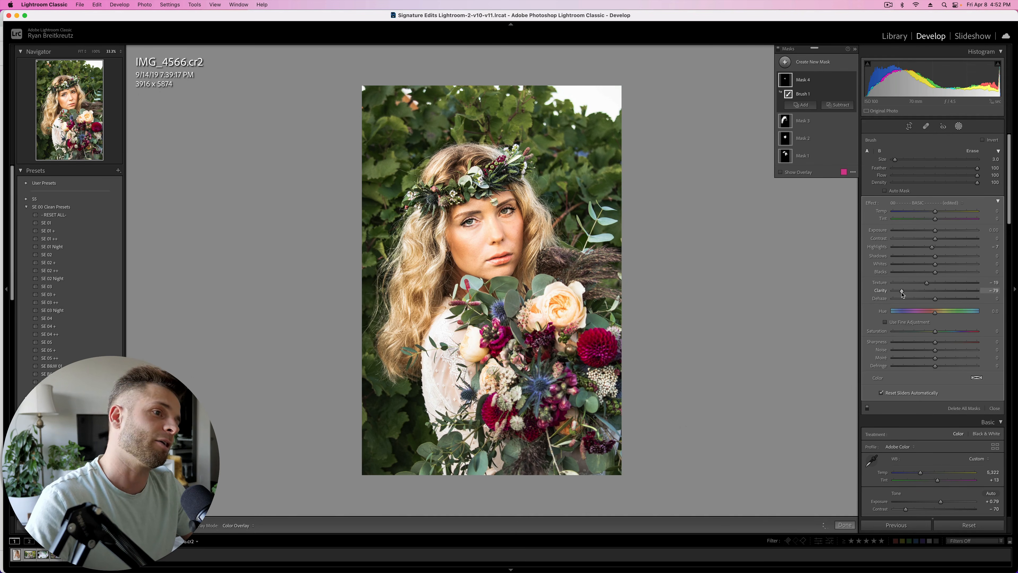
{"action": "left_click_drag", "start_coordinate": [901, 293], "coordinate": [902, 293]}
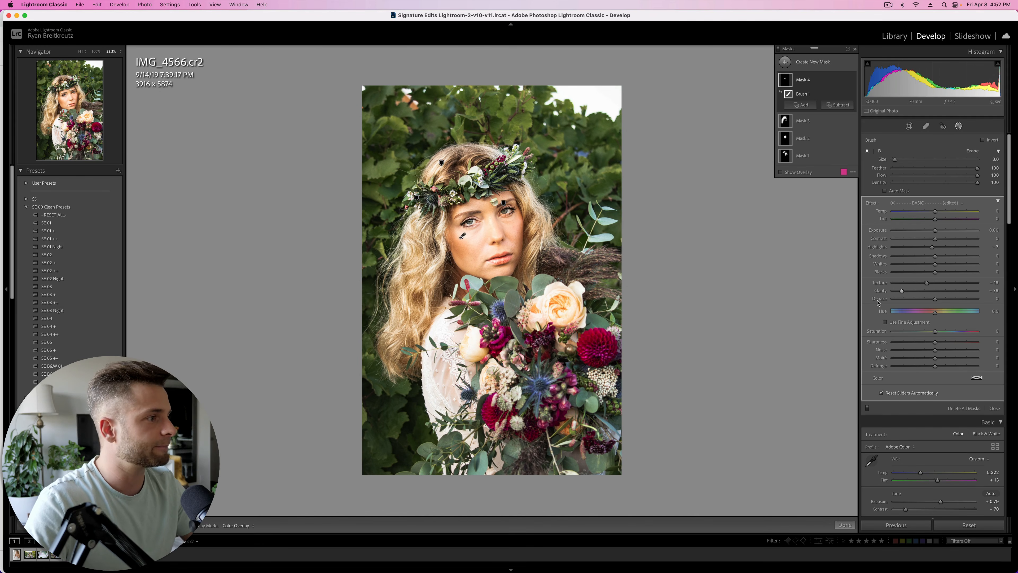
Set the cheek mask's sharpness to -65 and exposure to -0.28, and finish masking
{"action": "left_click_drag", "start_coordinate": [935, 342], "coordinate": [908, 342]}
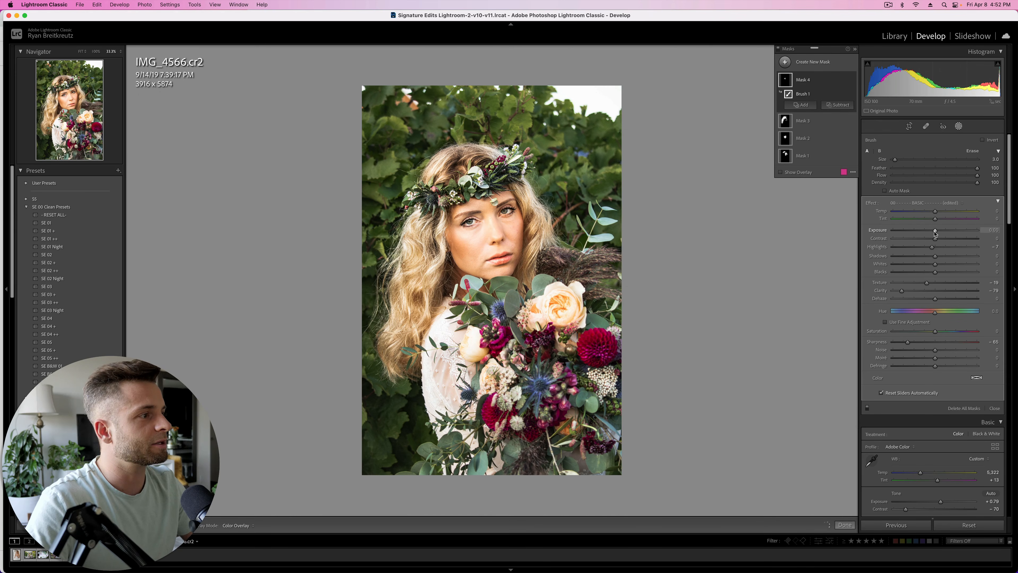
{"action": "left_click_drag", "start_coordinate": [936, 231], "coordinate": [931, 231]}
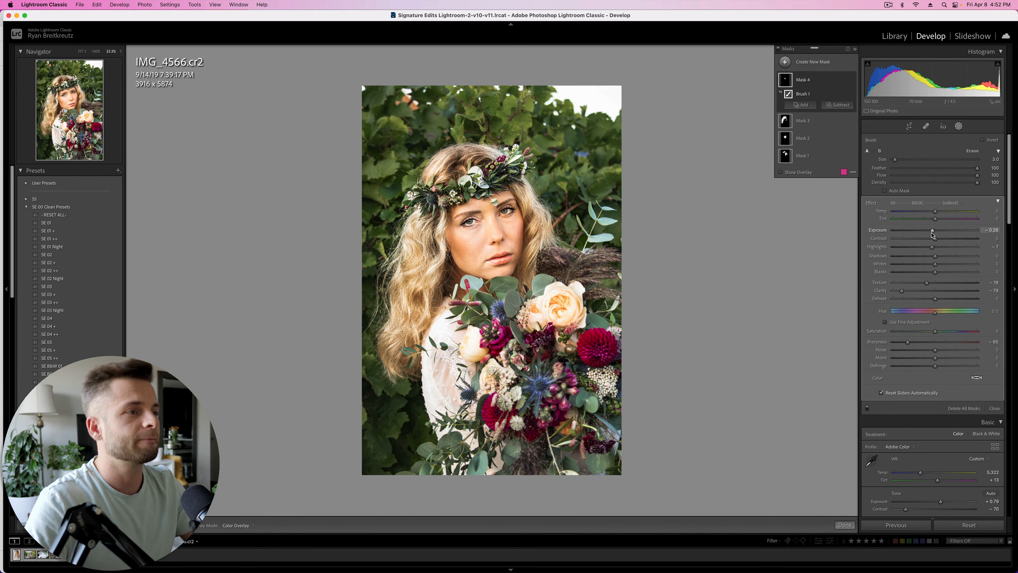
{"action": "key", "text": "Return"}
Compare the edited portrait with its original version
{"action": "key", "text": "backslash"}
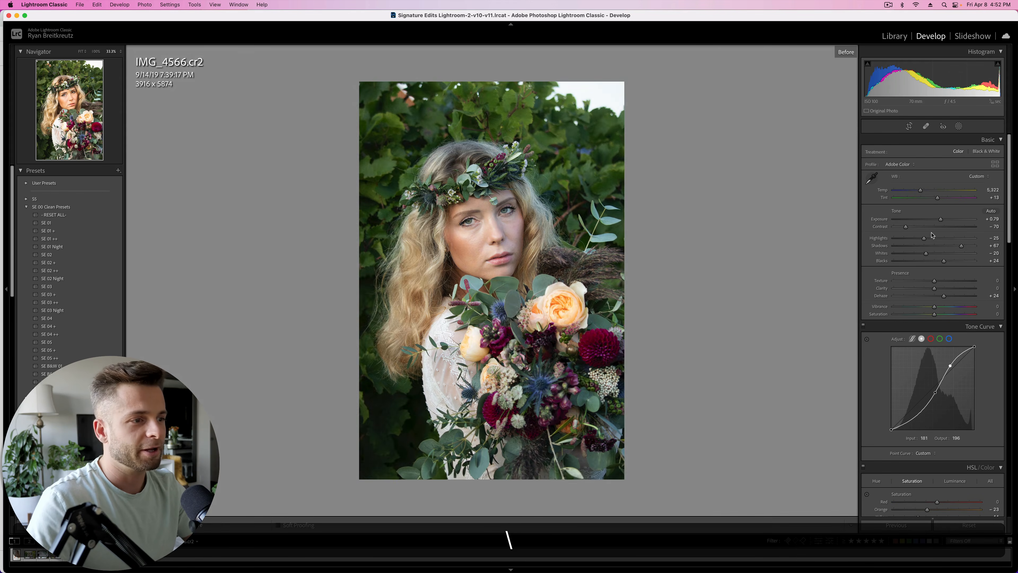
{"action": "key", "text": "backslash"}
{"action": "key", "text": "backslash"}
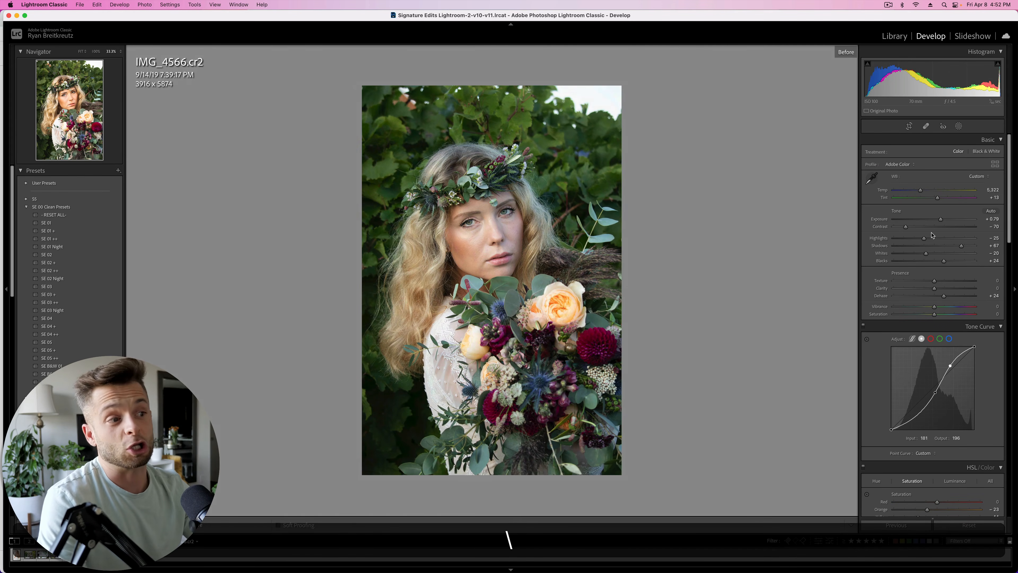
{"action": "key", "text": "backslash"}
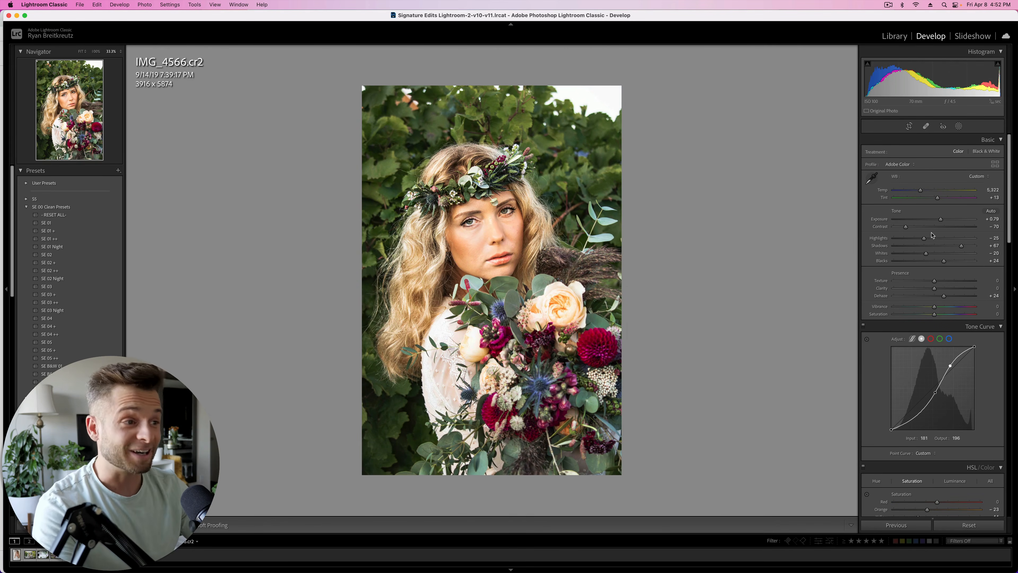
Check the portrait against its original, then set green saturation to +14, whites to -21 and contrast to -79
{"action": "key", "text": "backslash"}
{"action": "key", "text": "backslash"}
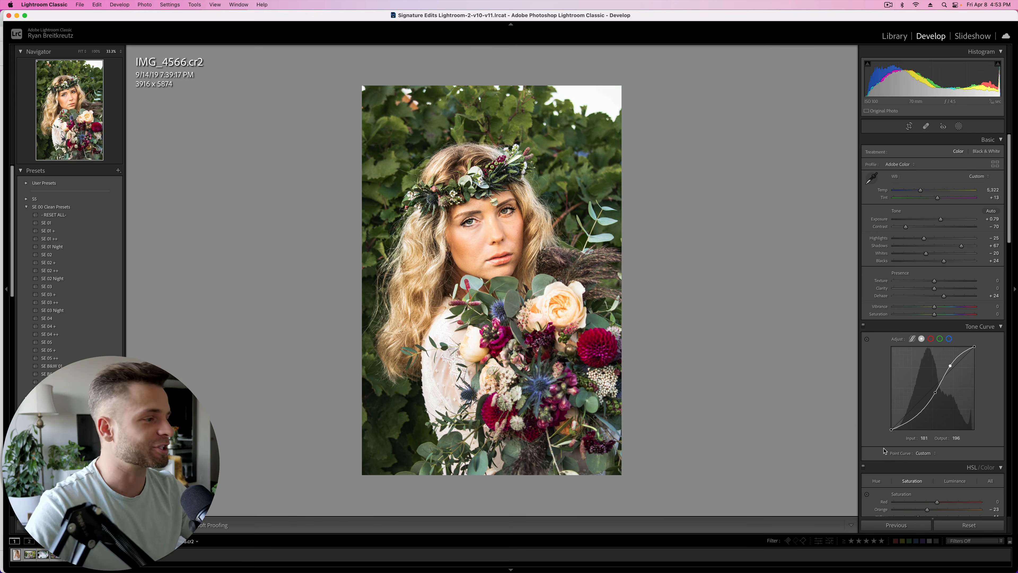
{"action": "scroll", "coordinate": [885, 450], "scroll_direction": "down", "scroll_amount": 5}
{"action": "left_click_drag", "start_coordinate": [941, 362], "coordinate": [939, 363]}
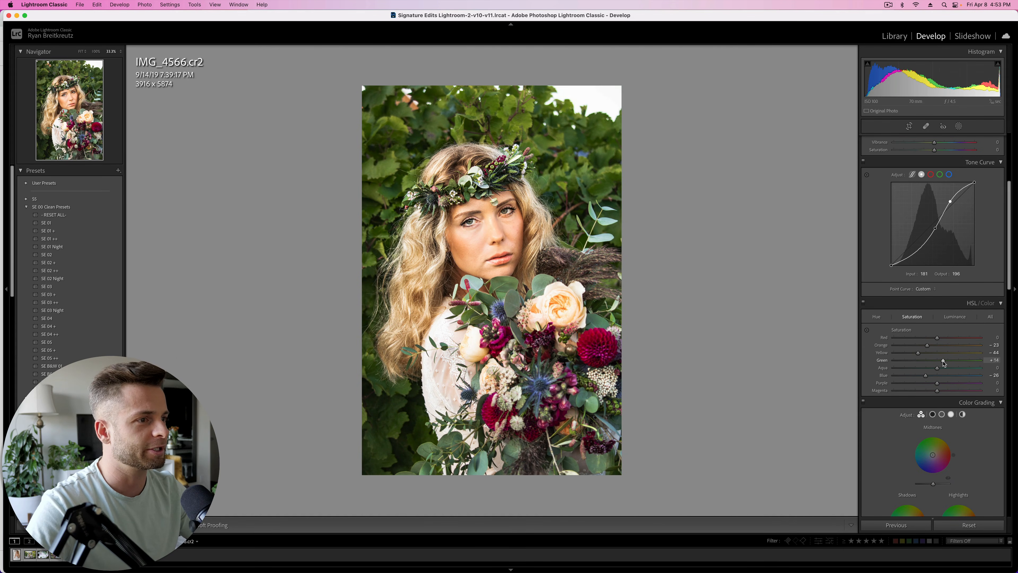
{"action": "scroll", "coordinate": [935, 321], "scroll_direction": "up", "scroll_amount": 8}
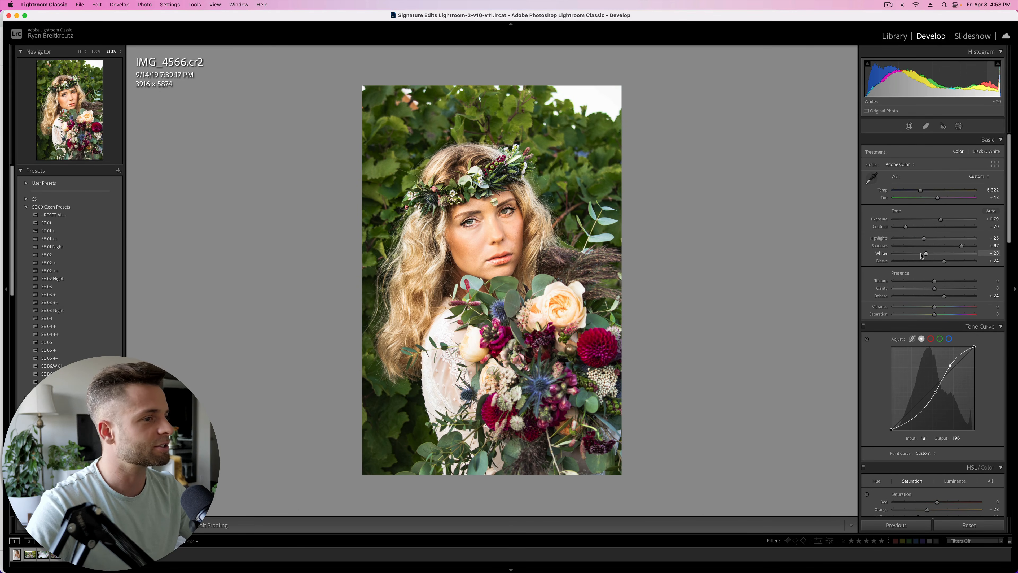
{"action": "left_click_drag", "start_coordinate": [921, 254], "coordinate": [903, 230]}
Desaturate the portrait with saturation at -100 and compare it with the Black & White treatment
{"action": "key", "text": "v"}
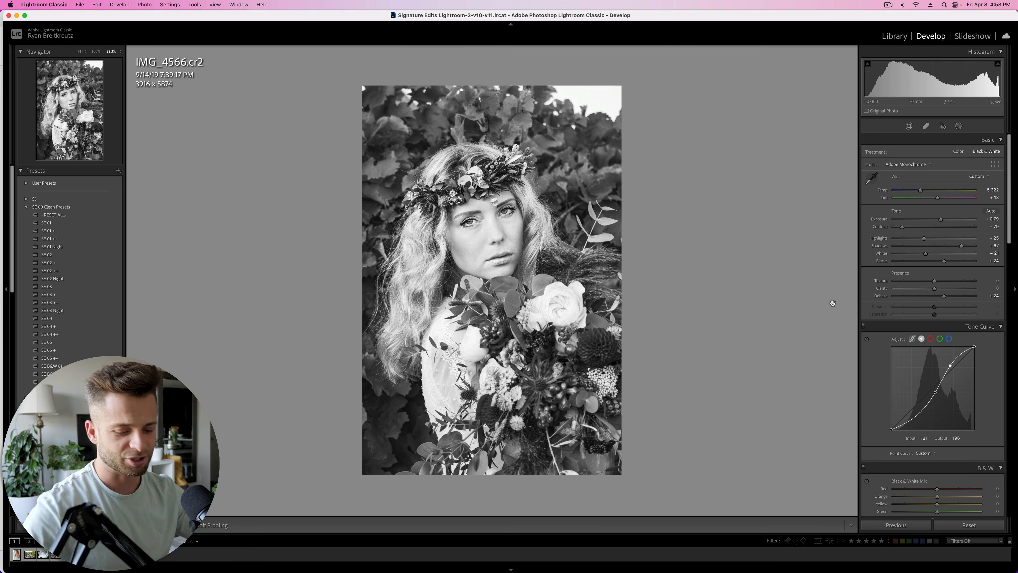
{"action": "key", "text": "v"}
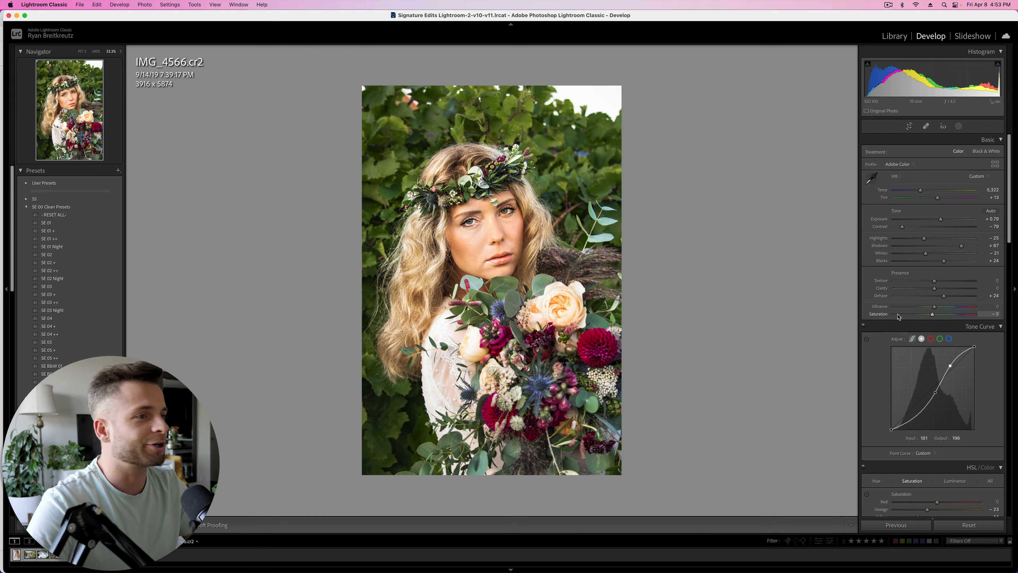
{"action": "left_click_drag", "start_coordinate": [898, 316], "coordinate": [866, 318]}
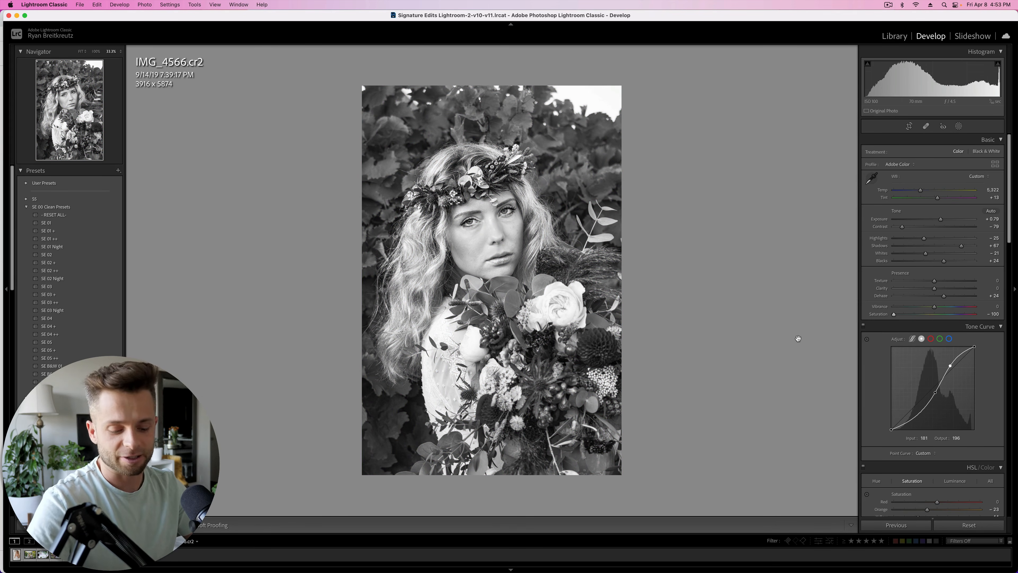
{"action": "key", "text": "v"}
{"action": "key", "text": "v"}
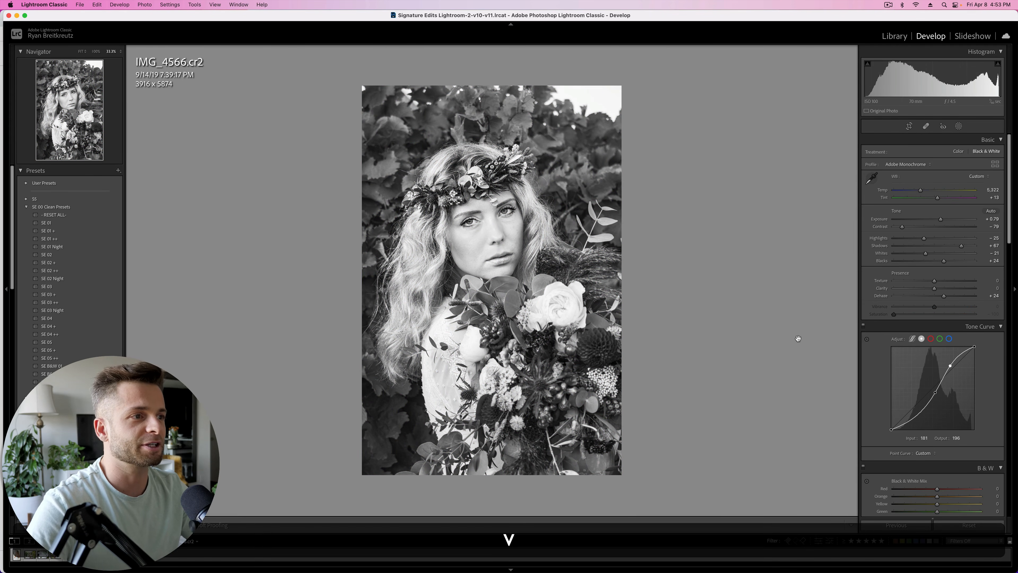
{"action": "key", "text": "v"}
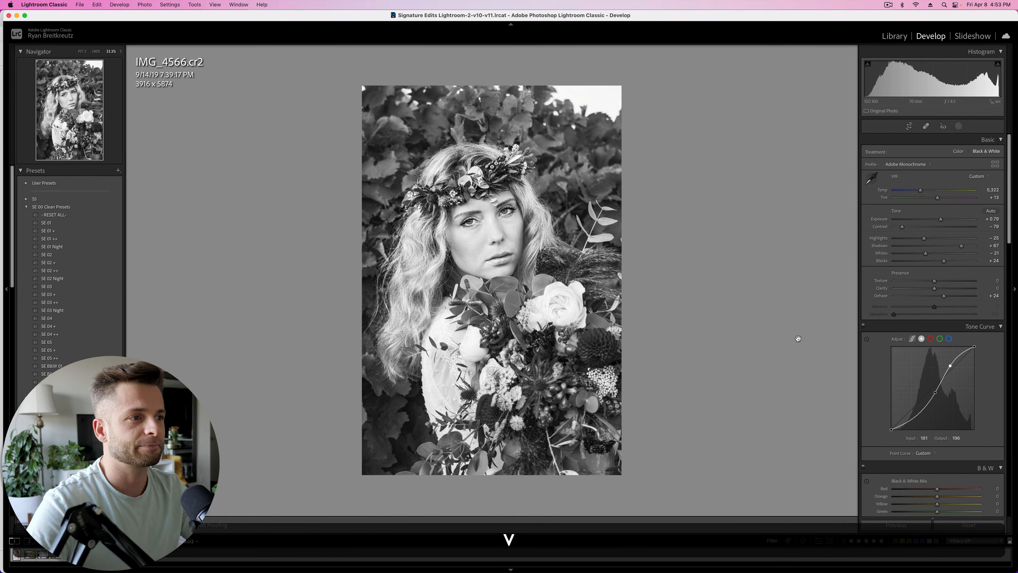
{"action": "key", "text": "v"}
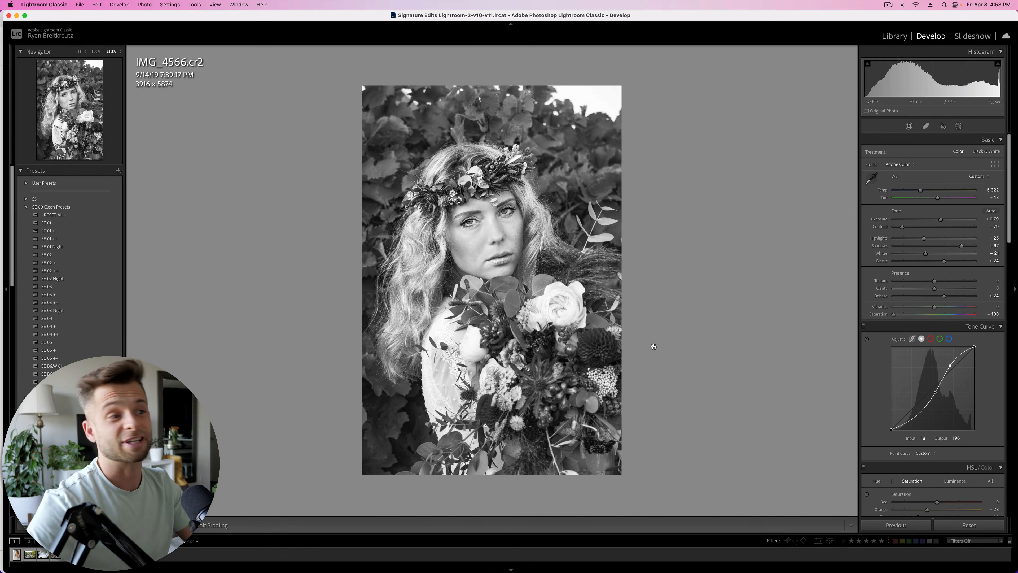
Try shifting the orange hue to +100 on the desaturated portrait
{"action": "scroll", "coordinate": [921, 356], "scroll_direction": "down", "scroll_amount": 5}
{"action": "left_click", "coordinate": [955, 312]}
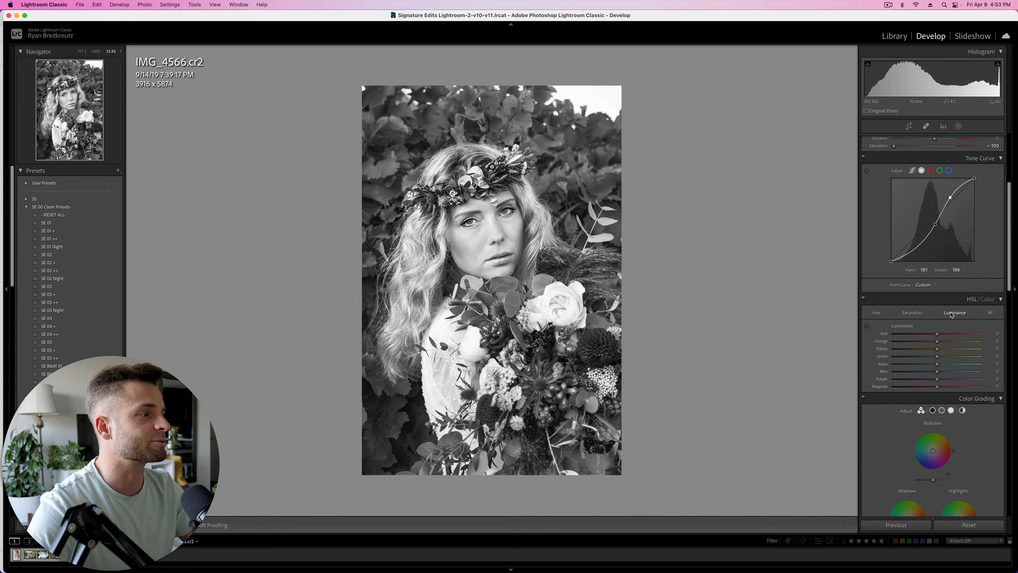
{"action": "left_click", "coordinate": [905, 314]}
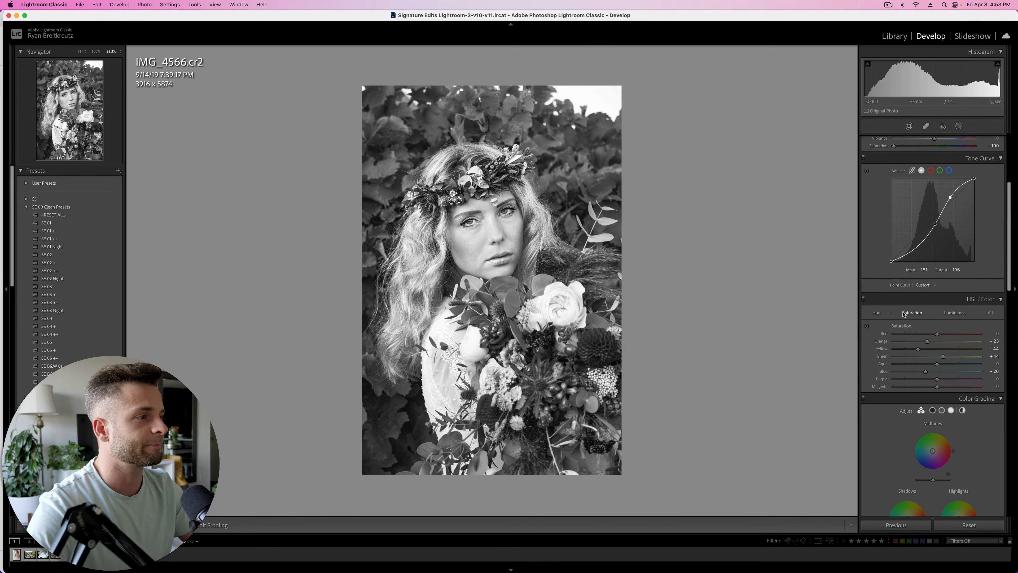
{"action": "left_click", "coordinate": [877, 312]}
{"action": "left_click_drag", "start_coordinate": [938, 341], "coordinate": [922, 343]}
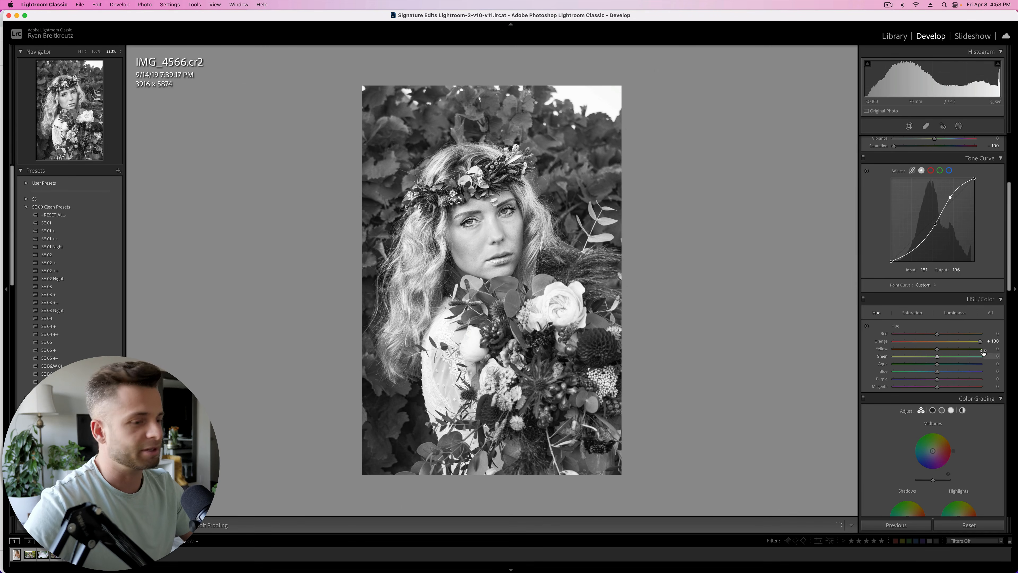
{"action": "key", "text": "super+z"}
Raise the orange luminance to +83 and return to the per-colour saturation settings
{"action": "left_click", "coordinate": [955, 316]}
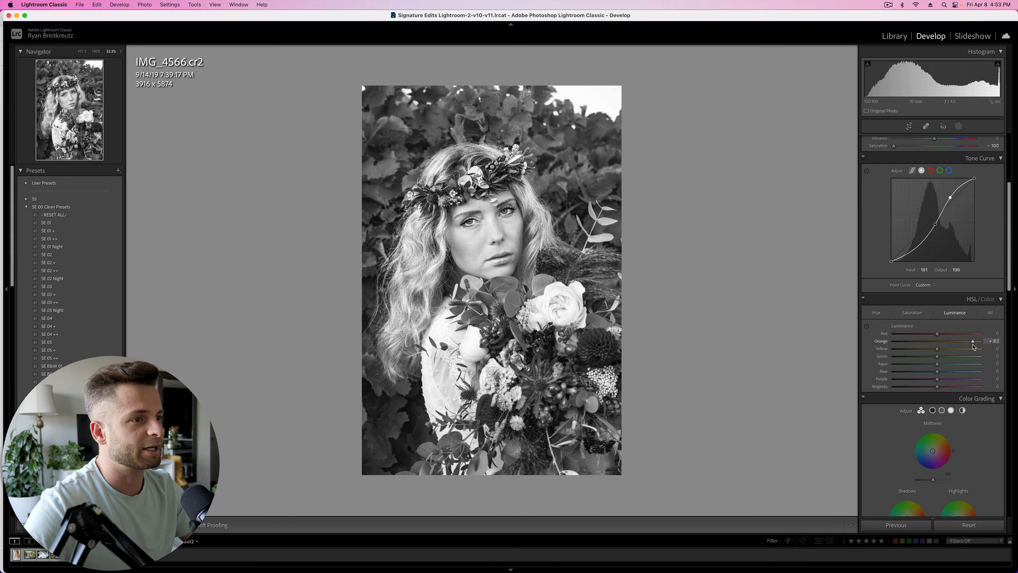
{"action": "left_click", "coordinate": [912, 312]}
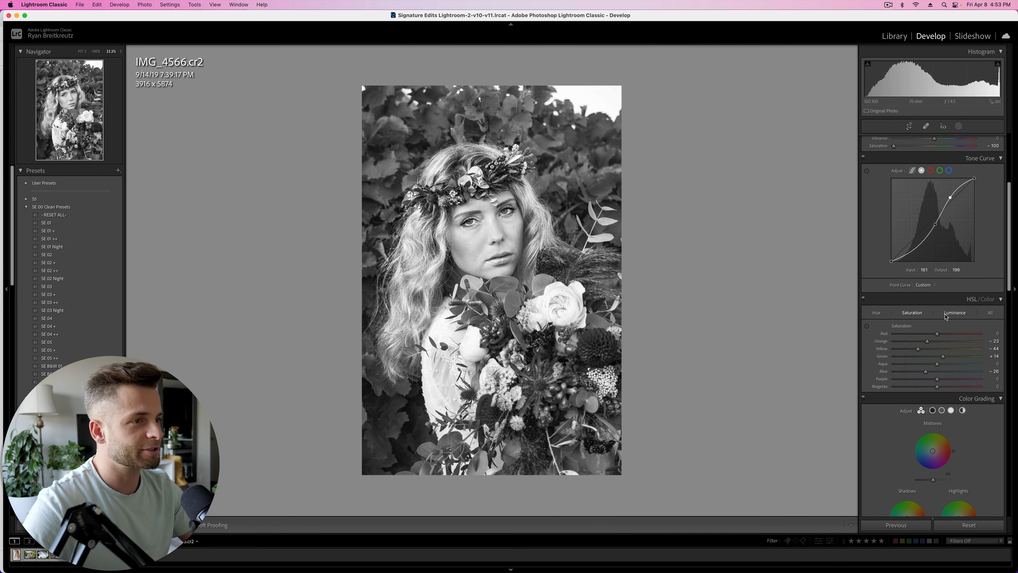
Set the overall saturation to -99, the white balance temperature to 13,561 and the exposure to +0.56
{"action": "scroll", "coordinate": [897, 325], "scroll_direction": "up", "scroll_amount": 5}
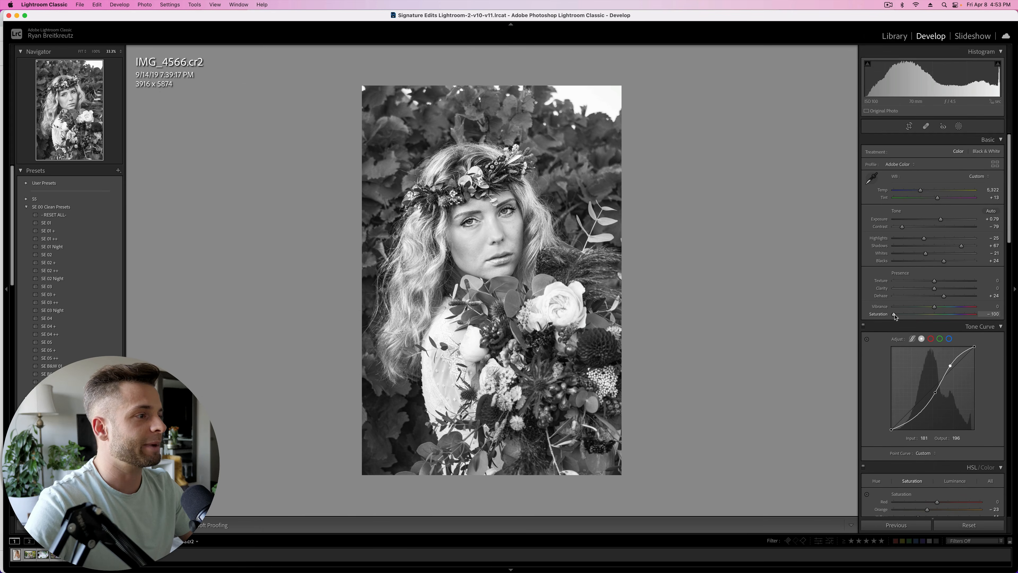
{"action": "left_click_drag", "start_coordinate": [894, 314], "coordinate": [895, 315]}
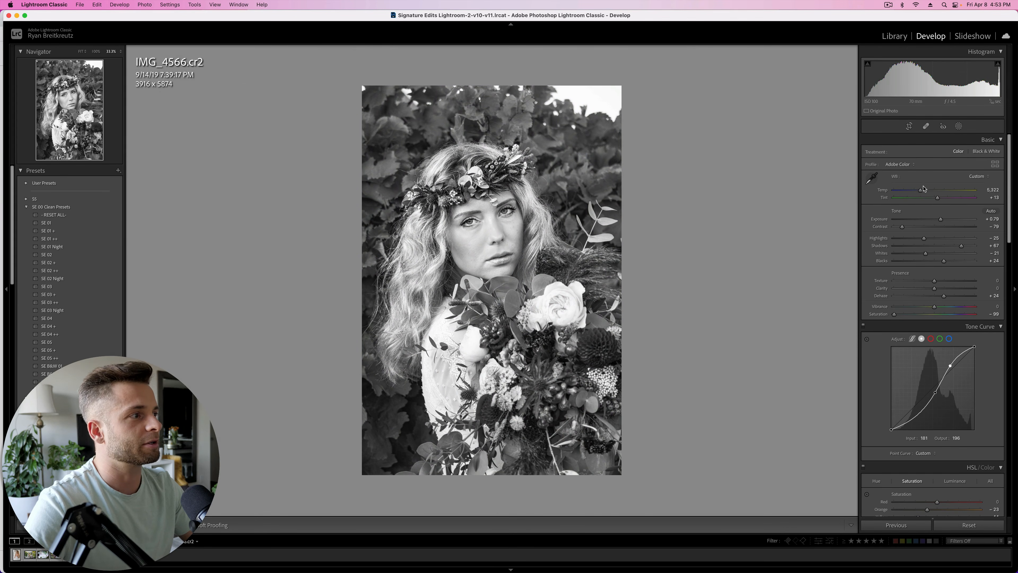
{"action": "left_click_drag", "start_coordinate": [993, 195], "coordinate": [992, 195]}
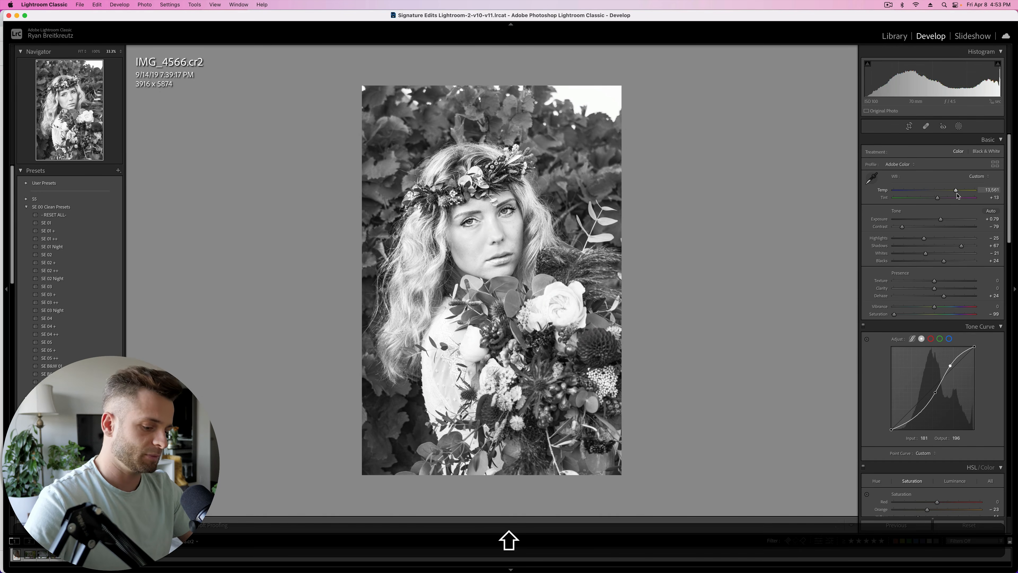
{"action": "key", "text": "shift+minus"}
{"action": "key", "text": "shift+equal"}
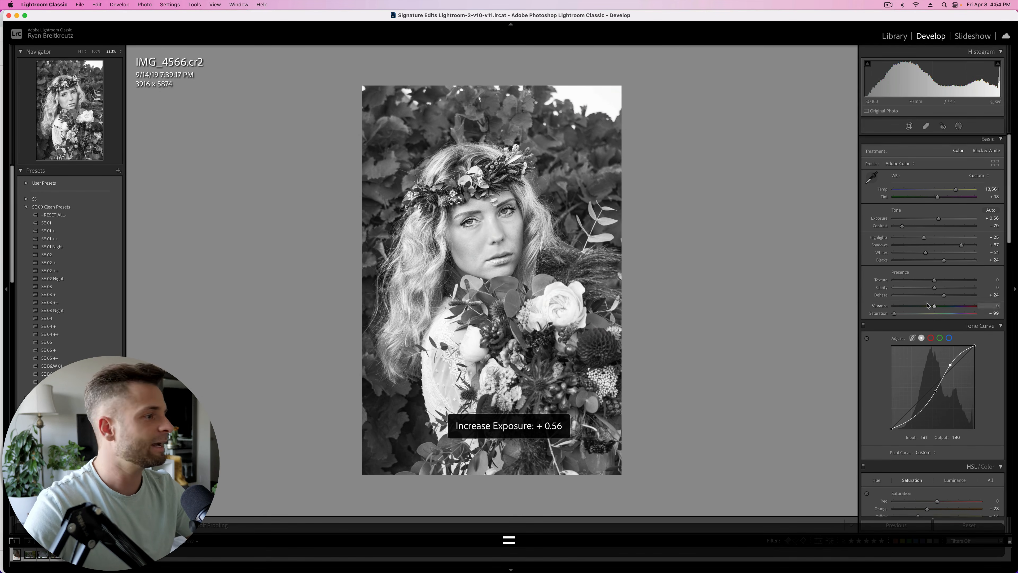
Try adding a shadow point to the tone curve and lifting its black point
{"action": "scroll", "coordinate": [960, 249], "scroll_direction": "down", "scroll_amount": 10}
{"action": "scroll", "coordinate": [962, 266], "scroll_direction": "up", "scroll_amount": 5}
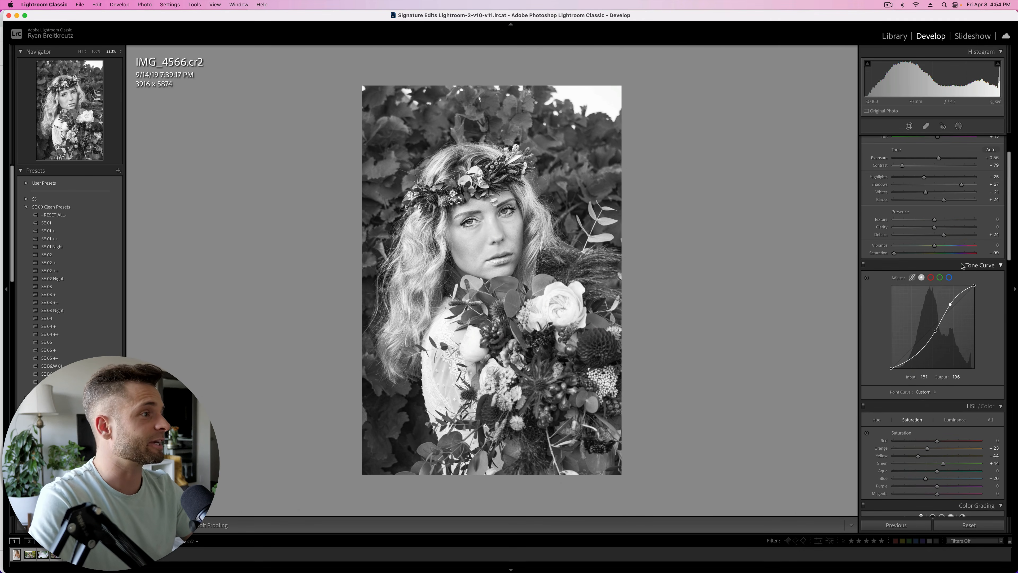
{"action": "left_click", "coordinate": [908, 360]}
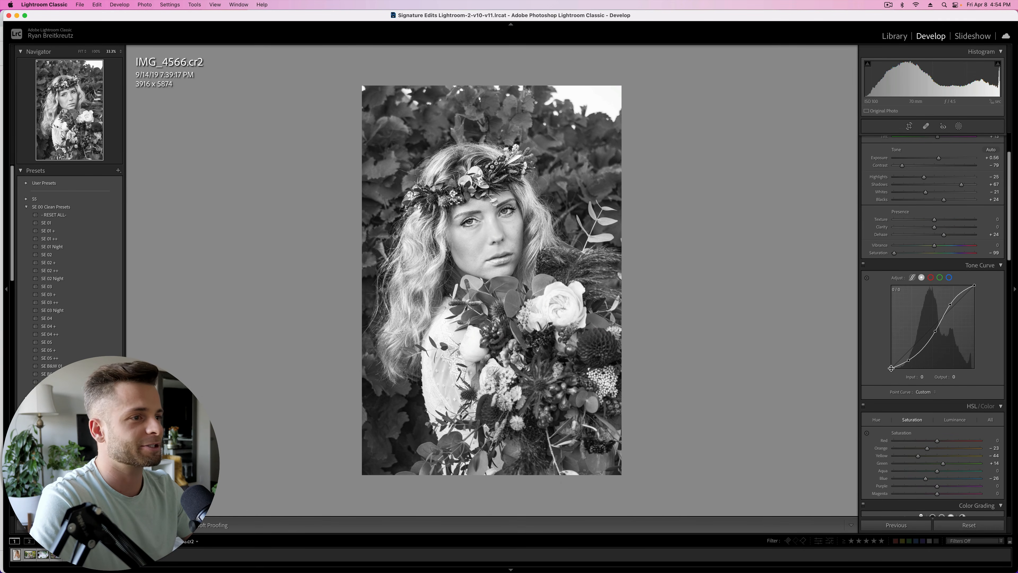
{"action": "left_click_drag", "start_coordinate": [891, 369], "coordinate": [912, 360]}
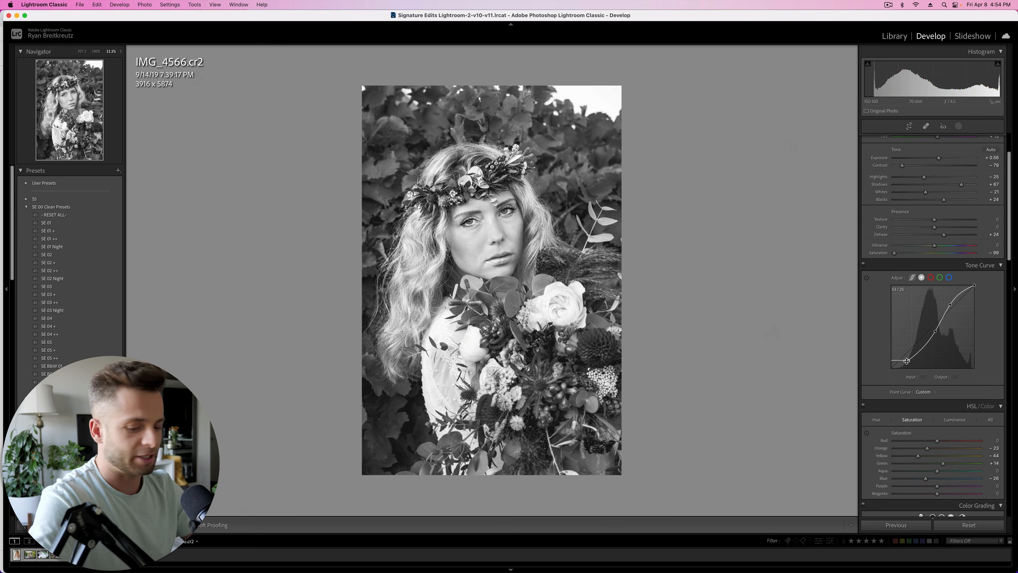
{"action": "key", "text": "super+z"}
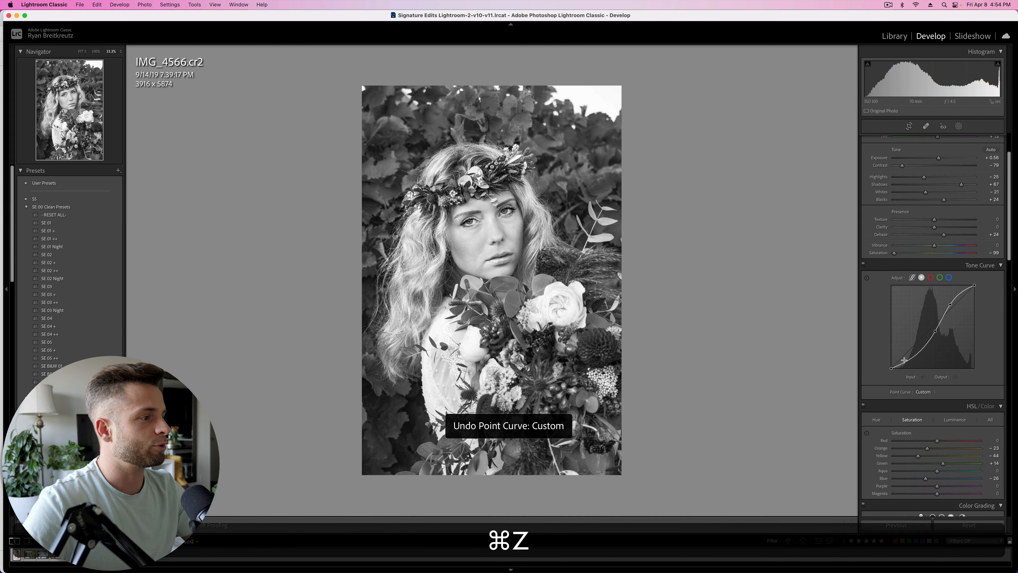
Move the tone curve's black point to input 106, output 40 for flat, faded shadows
{"action": "left_click_drag", "start_coordinate": [891, 368], "coordinate": [921, 356]}
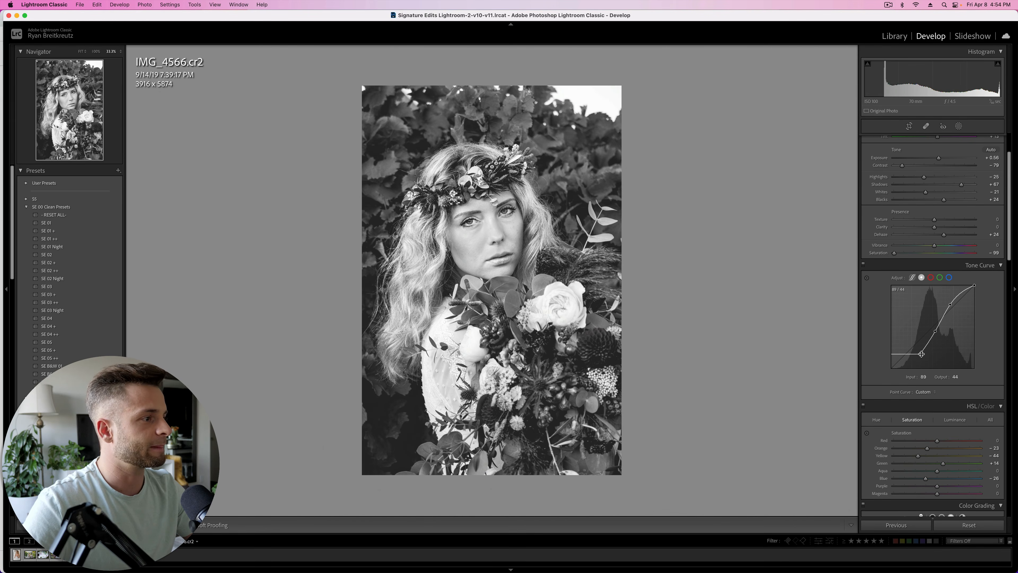
{"action": "left_click_drag", "start_coordinate": [923, 356], "coordinate": [926, 359]}
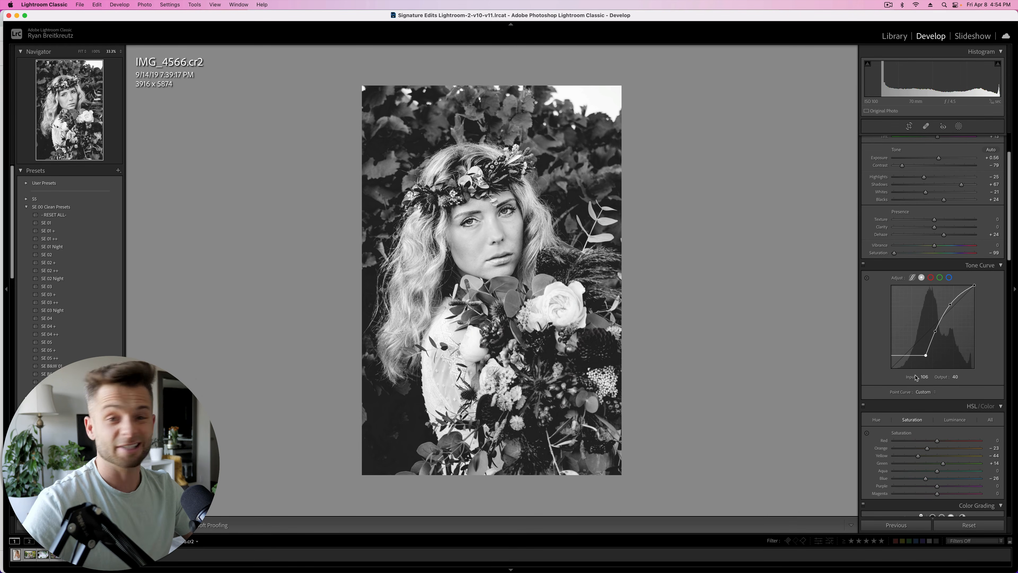
Reduce the sharpening amount to 0 and set luminance noise reduction to 46
{"action": "scroll", "coordinate": [939, 391], "scroll_direction": "down", "scroll_amount": 2}
{"action": "scroll", "coordinate": [938, 391], "scroll_direction": "down", "scroll_amount": 20}
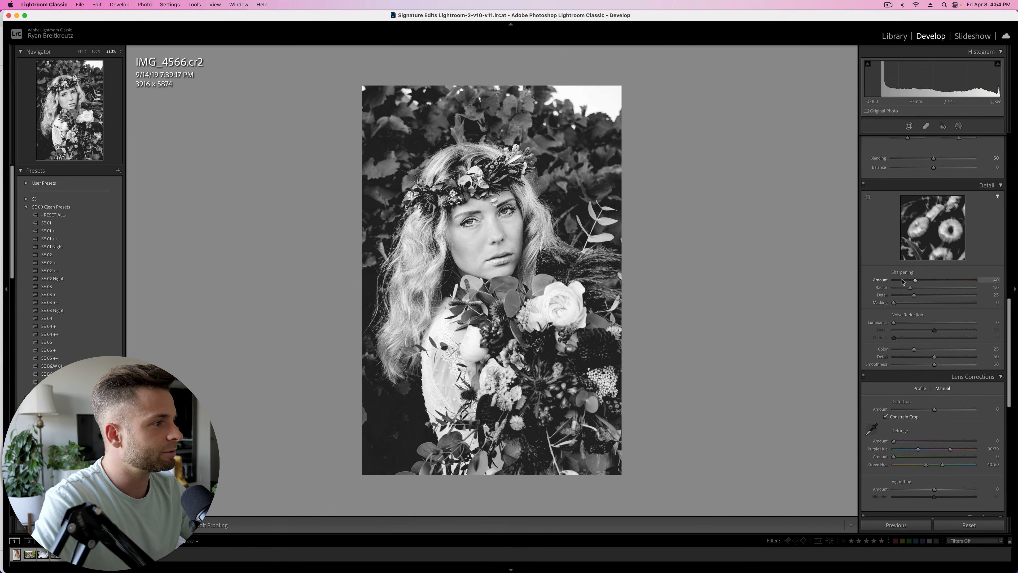
{"action": "left_click_drag", "start_coordinate": [915, 280], "coordinate": [890, 281]}
{"action": "left_click_drag", "start_coordinate": [908, 323], "coordinate": [909, 324]}
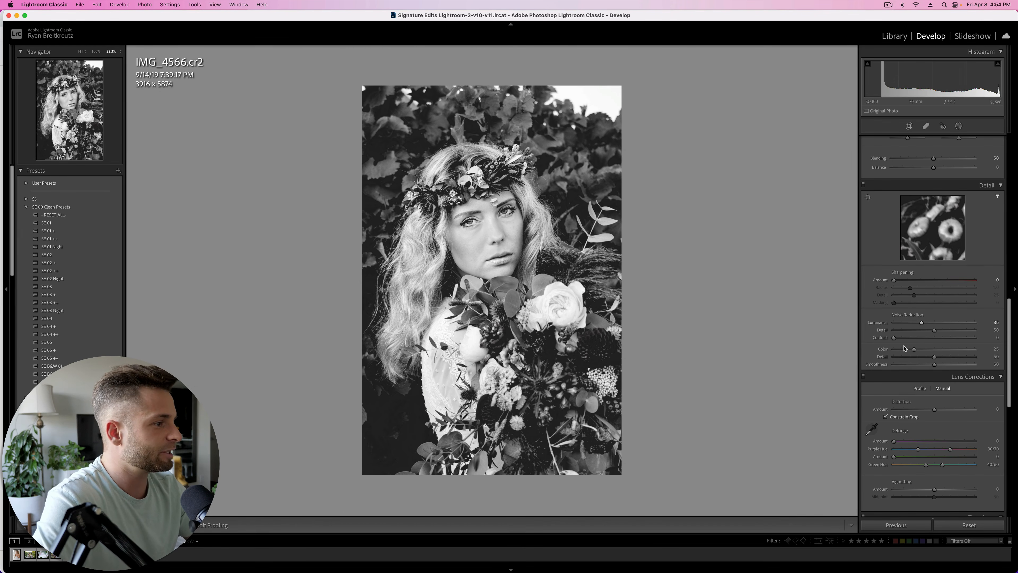
{"action": "left_click_drag", "start_coordinate": [936, 320], "coordinate": [951, 324]}
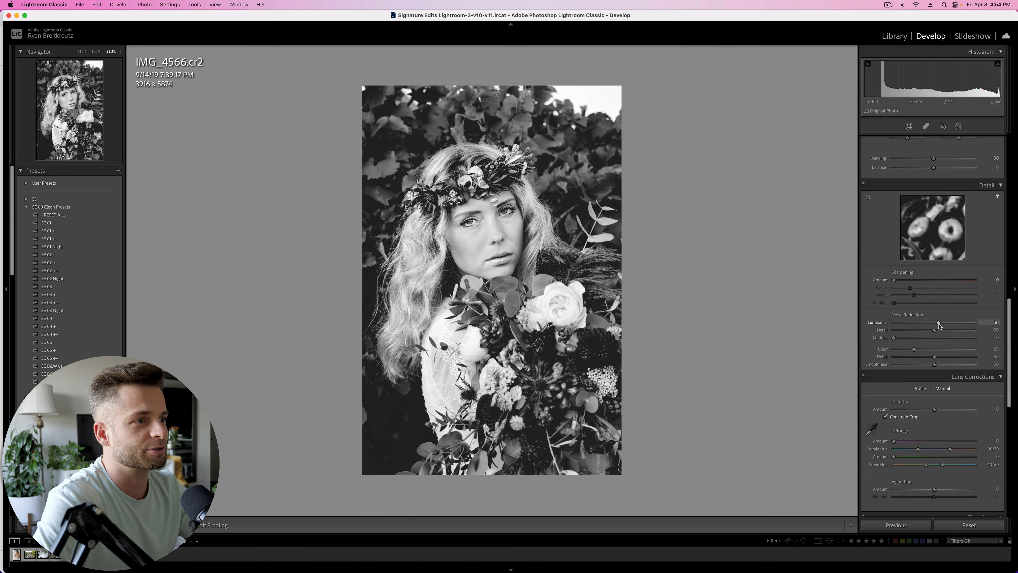
Set the manual lens distortion to +31 and compare the portrait with and without lens corrections
{"action": "scroll", "coordinate": [928, 388], "scroll_direction": "down", "scroll_amount": 4}
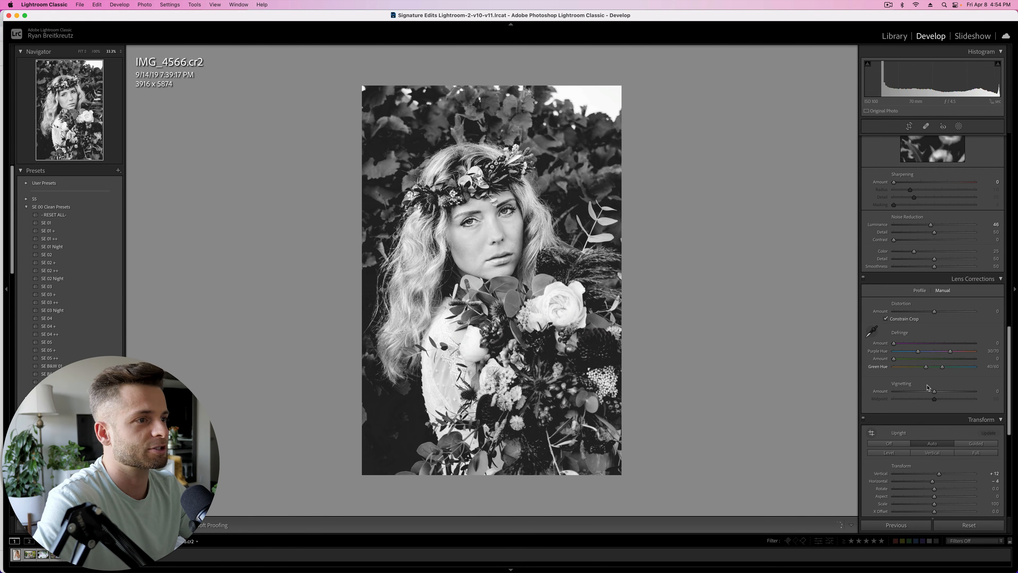
{"action": "scroll", "coordinate": [928, 388], "scroll_direction": "down", "scroll_amount": 3}
{"action": "left_click", "coordinate": [920, 219]}
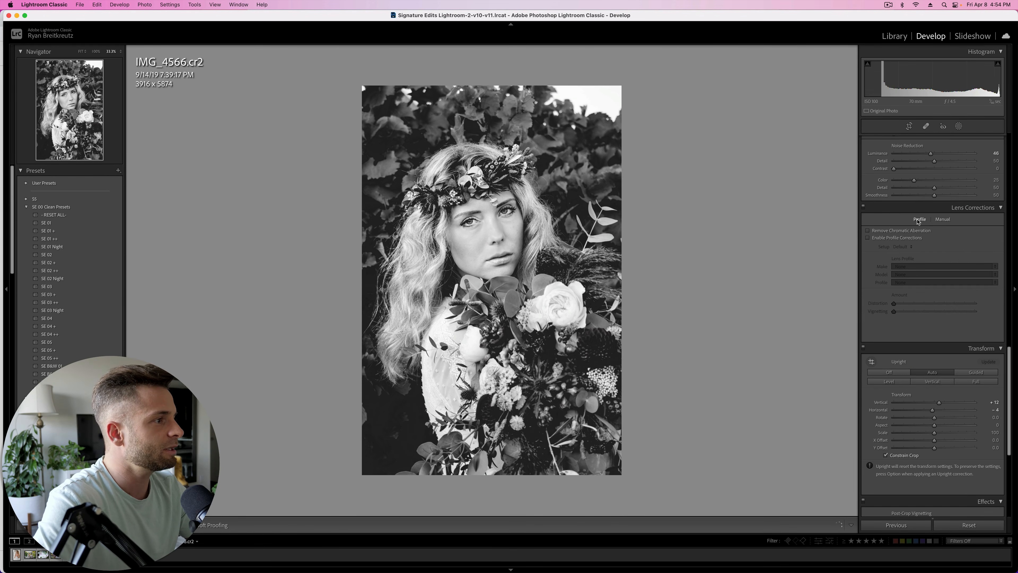
{"action": "left_click", "coordinate": [942, 220]}
{"action": "left_click_drag", "start_coordinate": [934, 240], "coordinate": [939, 244]}
{"action": "left_click_drag", "start_coordinate": [948, 245], "coordinate": [946, 244]}
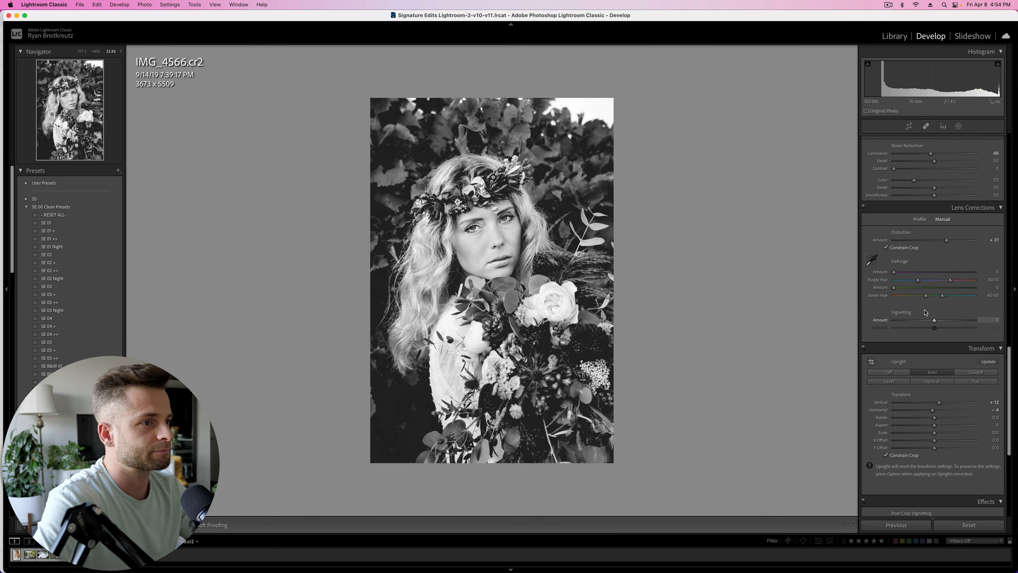
{"action": "left_click", "coordinate": [863, 208]}
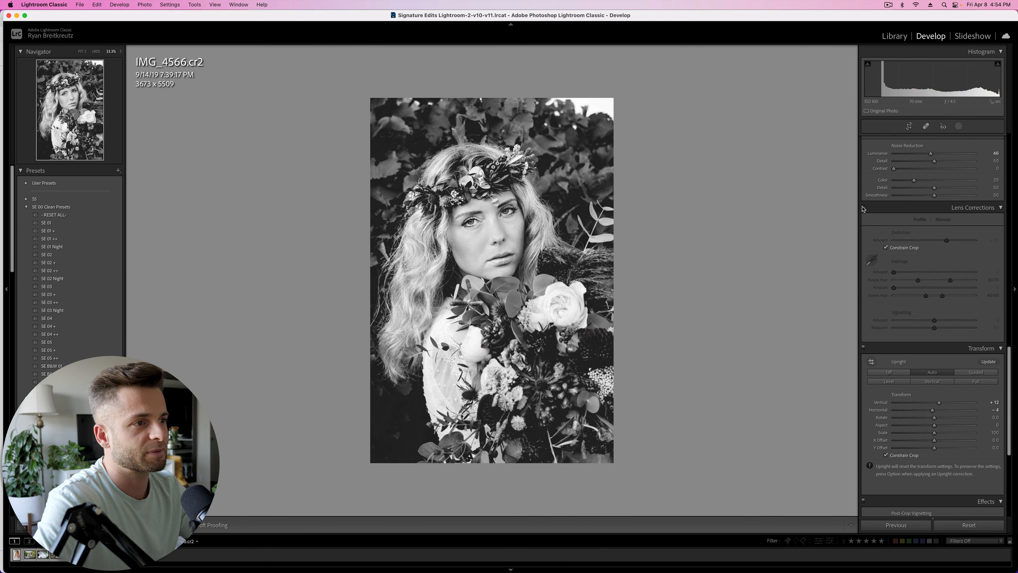
{"action": "left_click", "coordinate": [863, 208]}
Darken the portrait's edges with a lens vignetting amount of -53
{"action": "scroll", "coordinate": [934, 229], "scroll_direction": "down", "scroll_amount": 3}
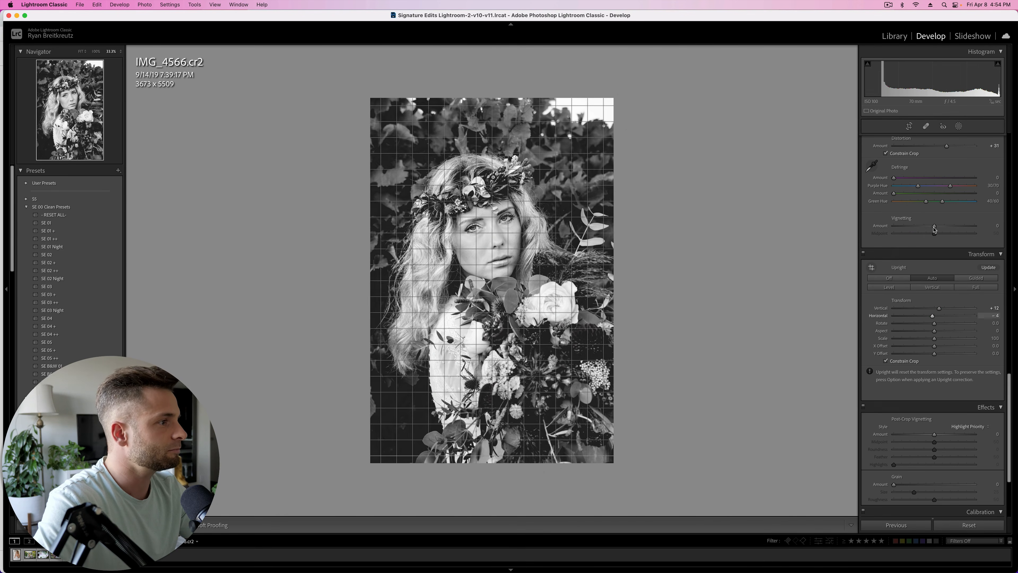
{"action": "left_click_drag", "start_coordinate": [934, 228], "coordinate": [913, 229]}
{"action": "scroll", "coordinate": [951, 321], "scroll_direction": "down", "scroll_amount": 2}
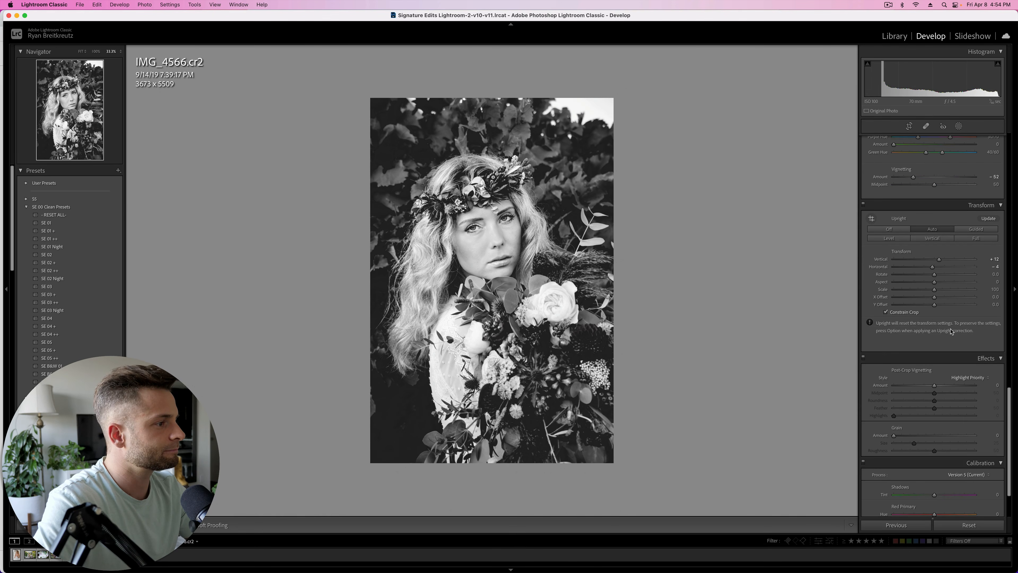
Soften the whole portrait by setting clarity to -17
{"action": "scroll", "coordinate": [951, 331], "scroll_direction": "up", "scroll_amount": 10}
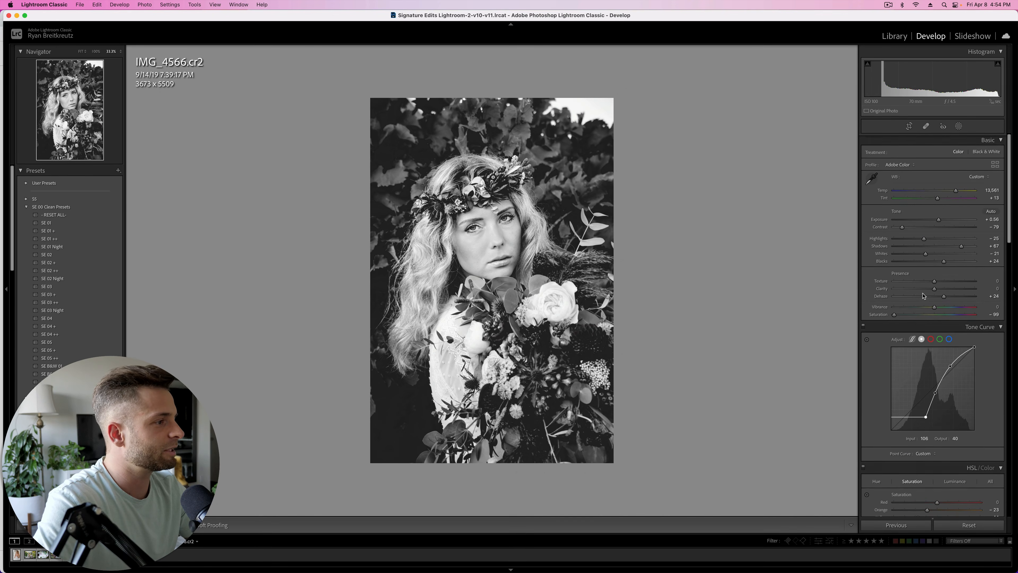
{"action": "left_click_drag", "start_coordinate": [934, 288], "coordinate": [928, 290]}
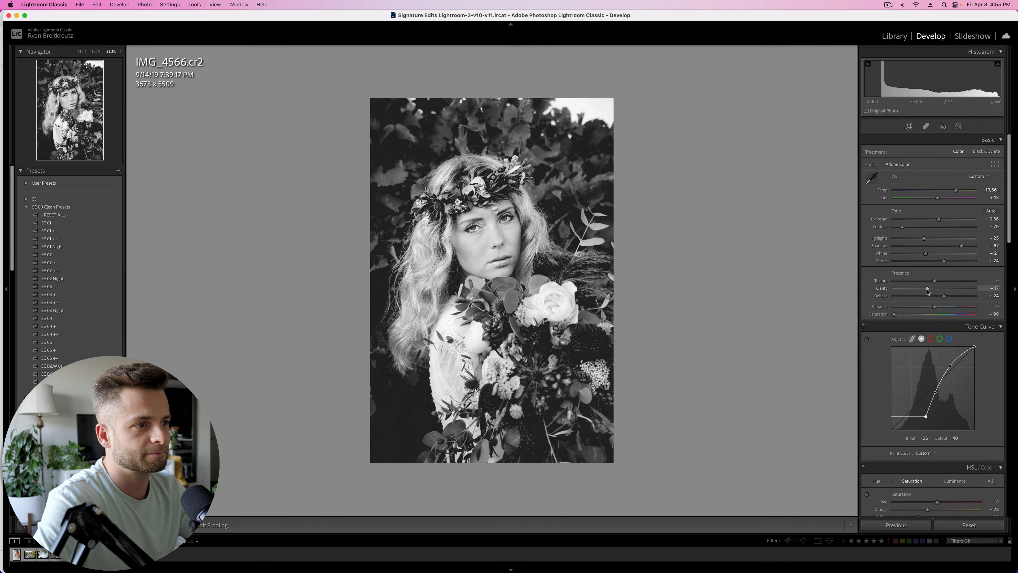
Add film grain to the portrait with an amount of 56 and a size of 47
{"action": "scroll", "coordinate": [929, 291], "scroll_direction": "down", "scroll_amount": 10}
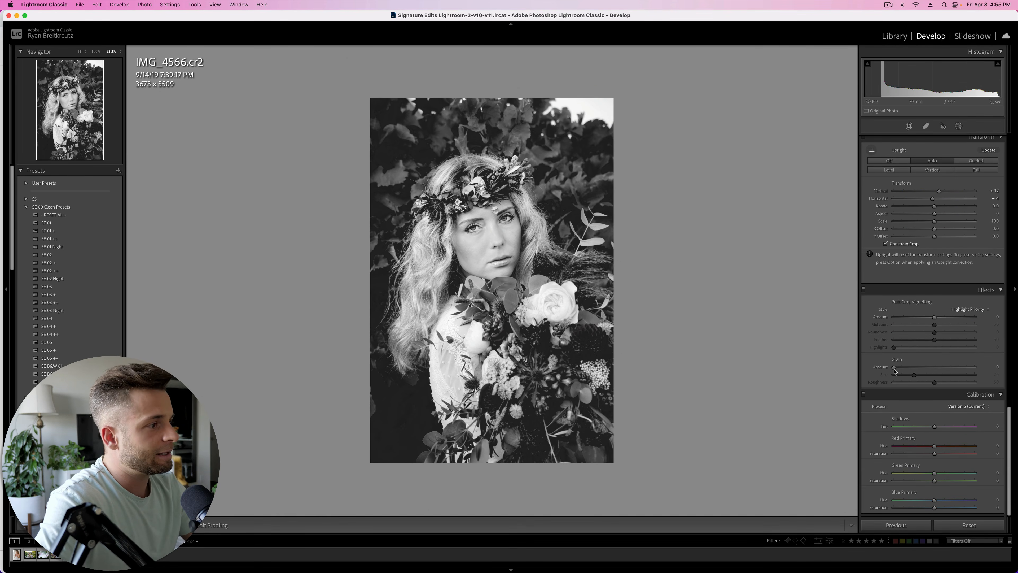
{"action": "left_click_drag", "start_coordinate": [895, 369], "coordinate": [977, 368]}
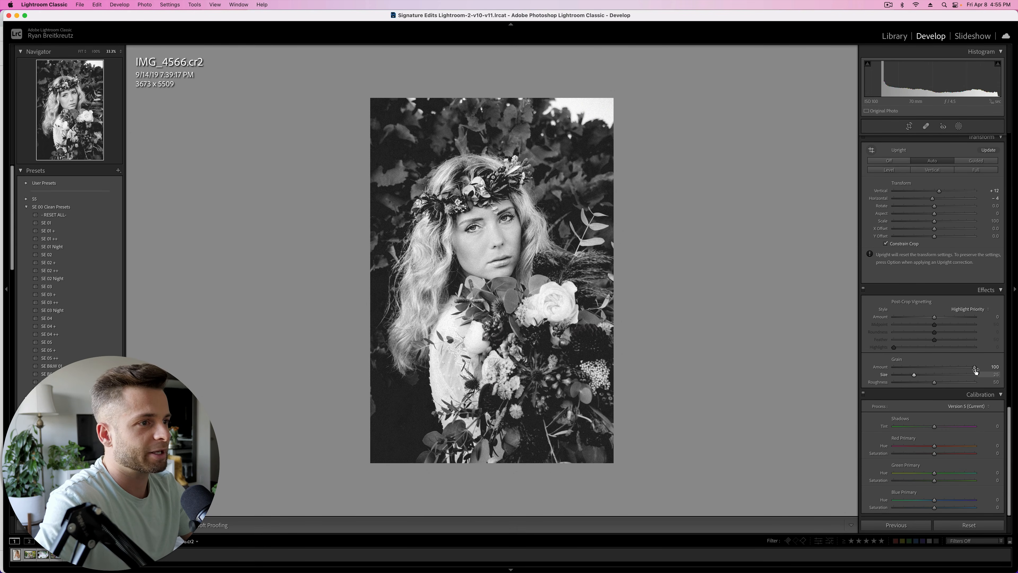
{"action": "left_click", "coordinate": [928, 375]}
{"action": "left_click", "coordinate": [939, 367]}
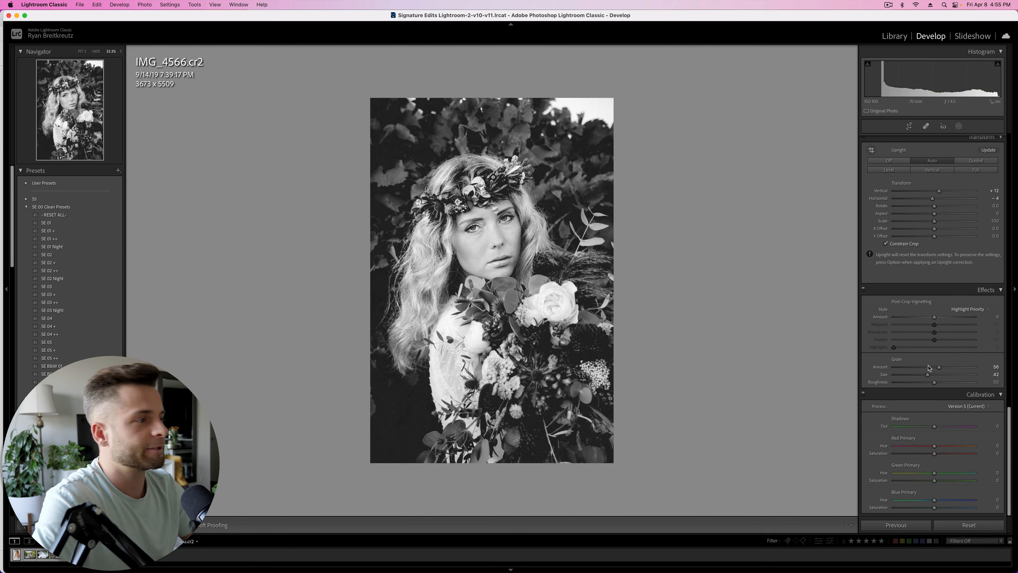
{"action": "left_click_drag", "start_coordinate": [930, 376], "coordinate": [933, 378]}
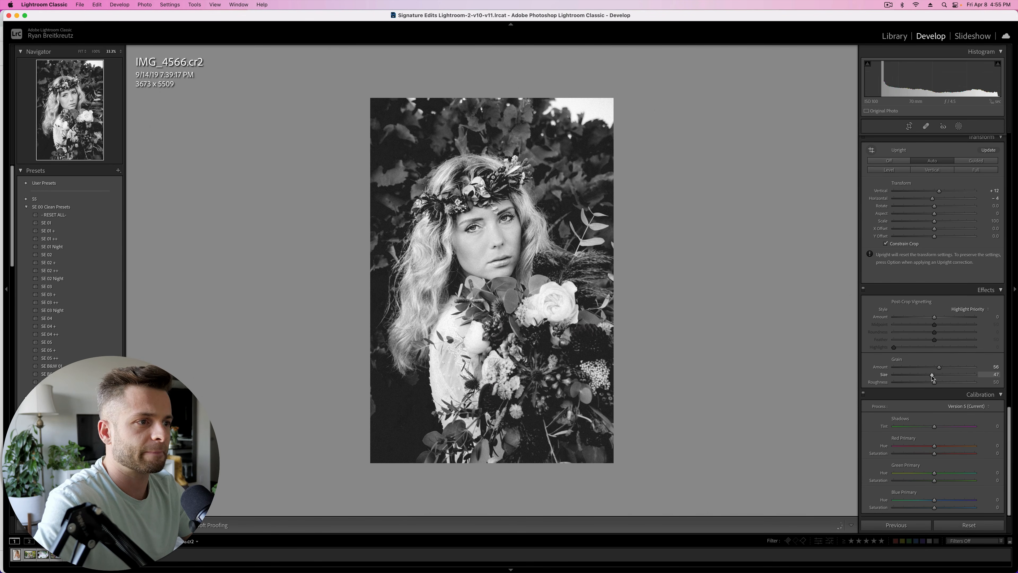
Darken the whole portrait slightly by setting its exposure to +0.33
{"action": "key", "text": "shift+minus"}
{"action": "key", "text": "shift+equal"}
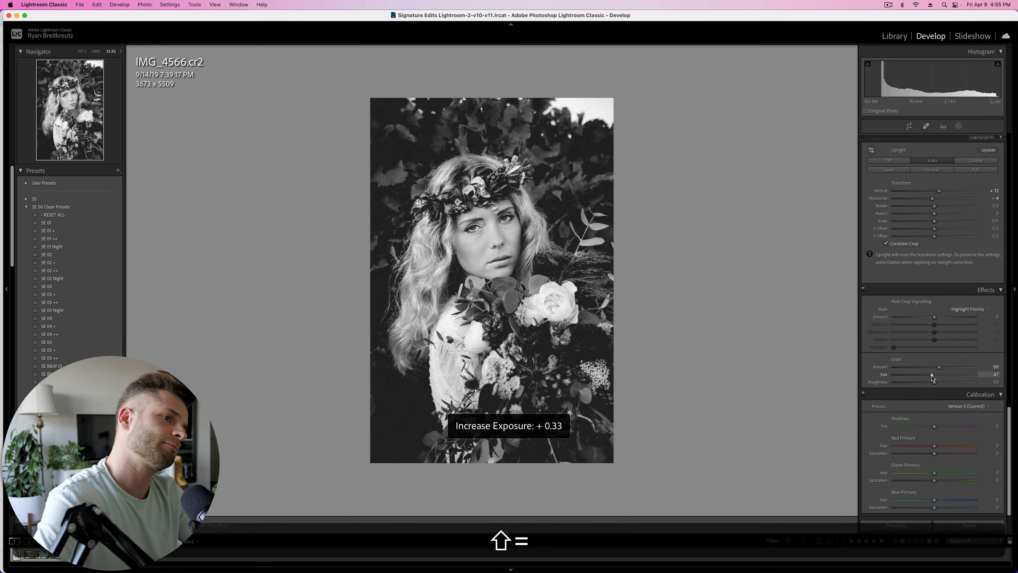
{"action": "scroll", "coordinate": [927, 293], "scroll_direction": "up", "scroll_amount": 15}
{"action": "scroll", "coordinate": [927, 293], "scroll_direction": "down", "scroll_amount": 1}
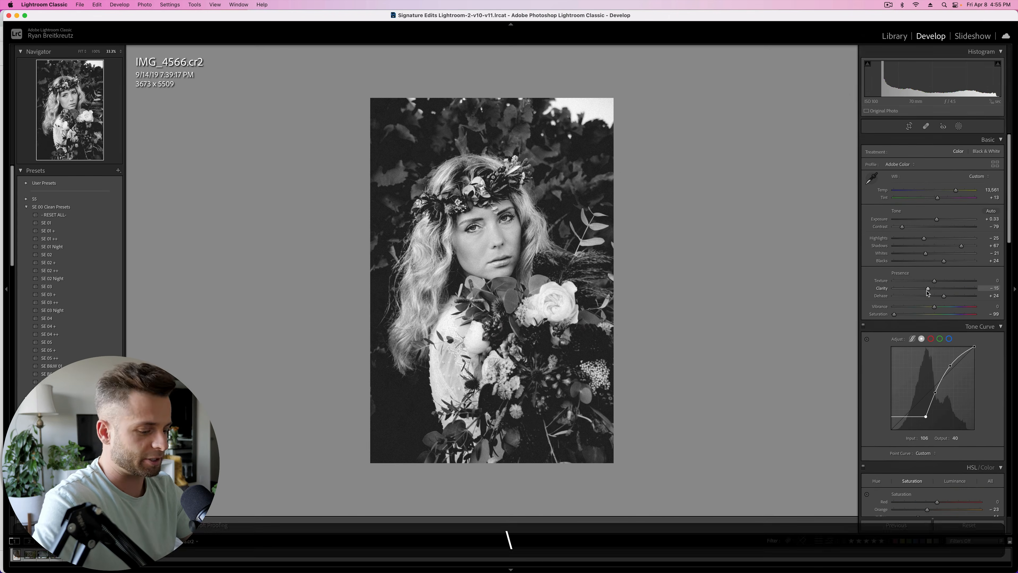
Compare the black-and-white edit with the original color photo using the before/after view
{"action": "key", "text": "backslash"}
{"action": "key", "text": "backslash"}
{"action": "key", "text": "backslash"}
{"action": "key", "text": "backslash"}
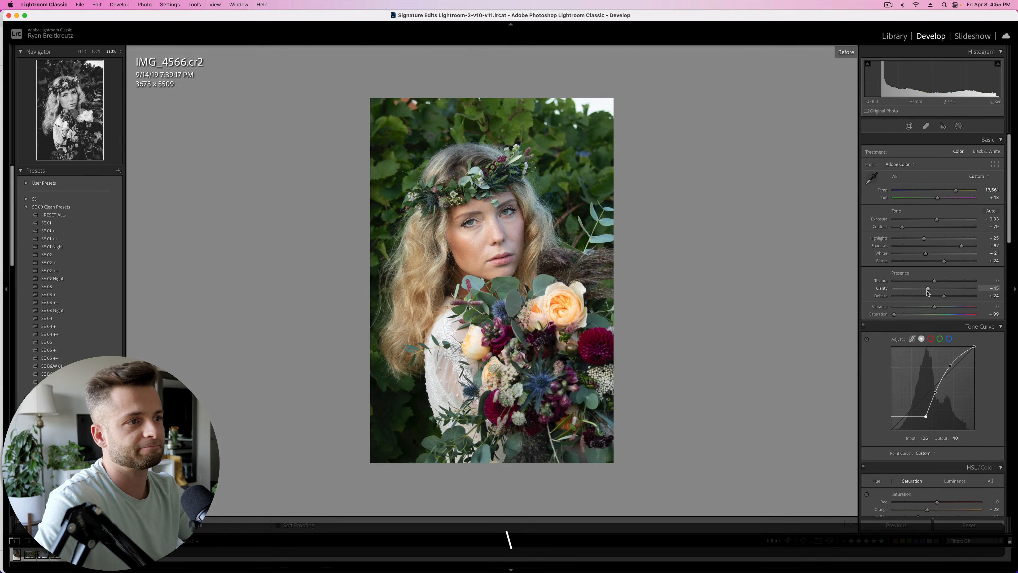